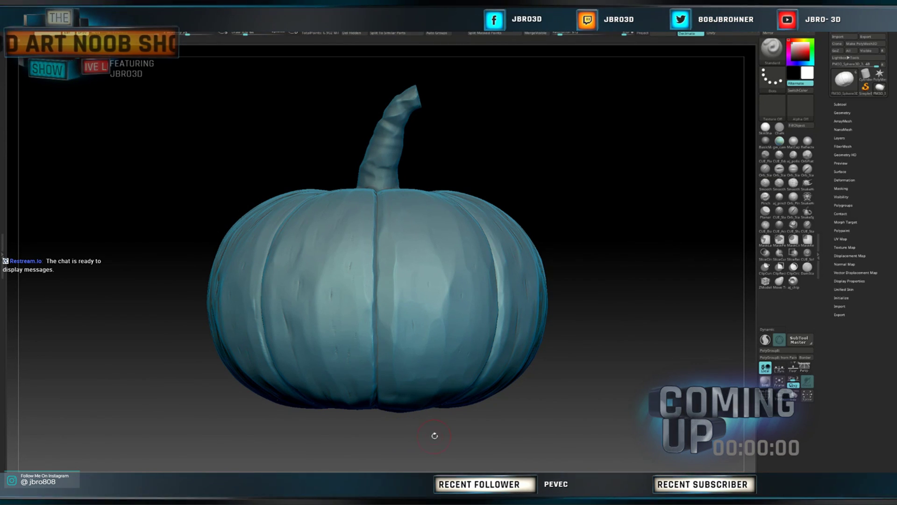
left_click_drag(420, 425, 640, 377)
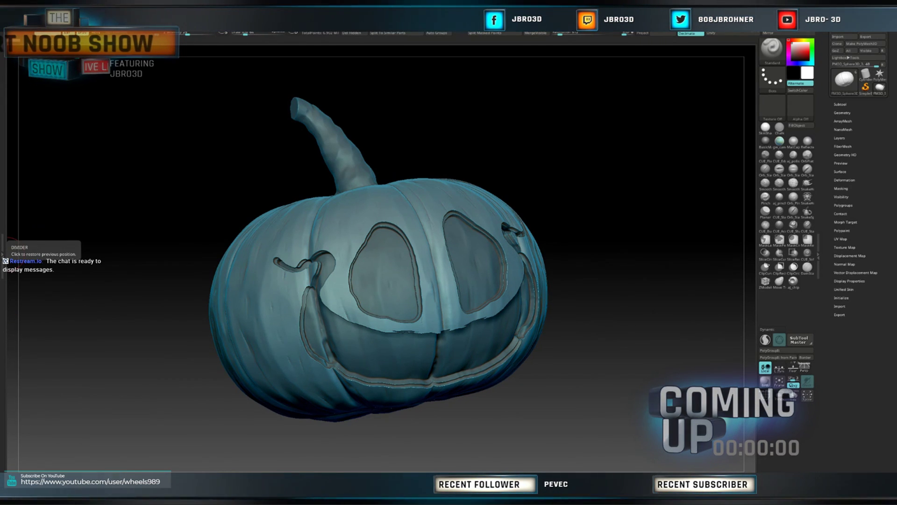
left_click_drag(33, 212, 7, 293, "shift")
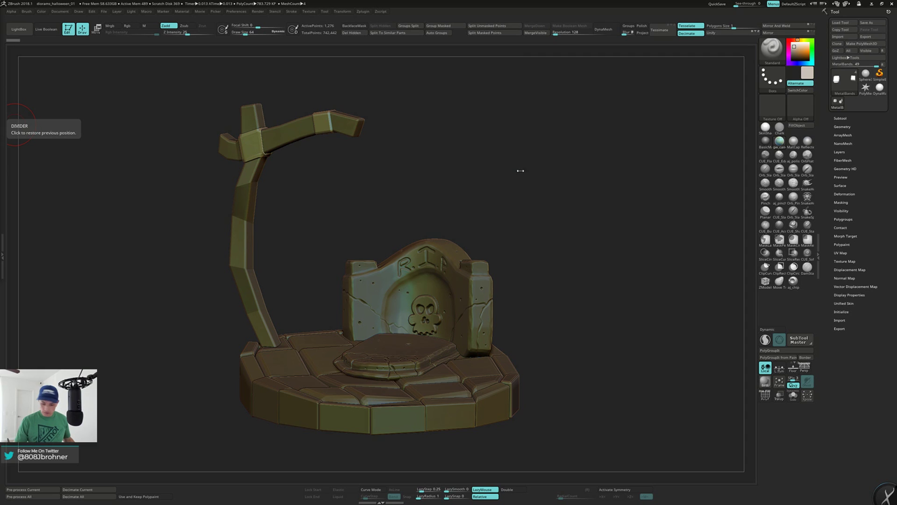
Apply the mah_dirty_blue_01 material to the graveyard diorama.
left_click_drag(537, 178, 578, 196)
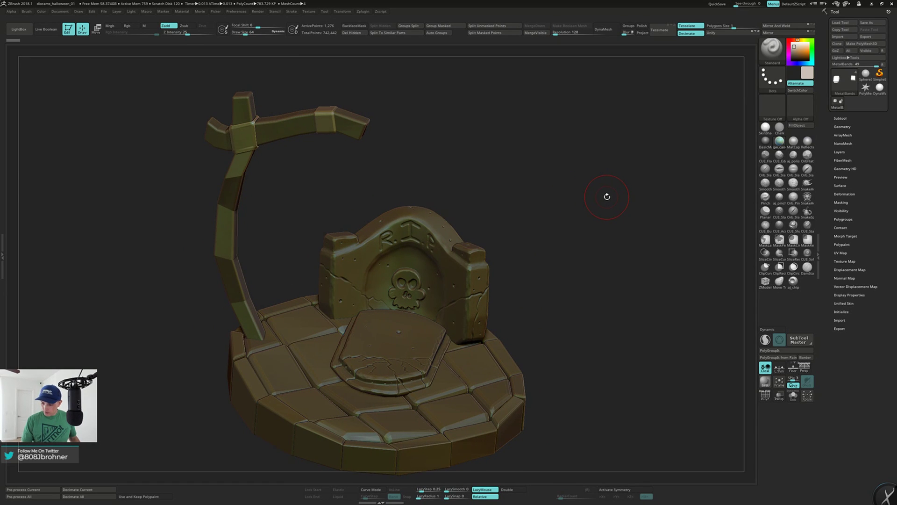
key("space")
left_click(587, 252)
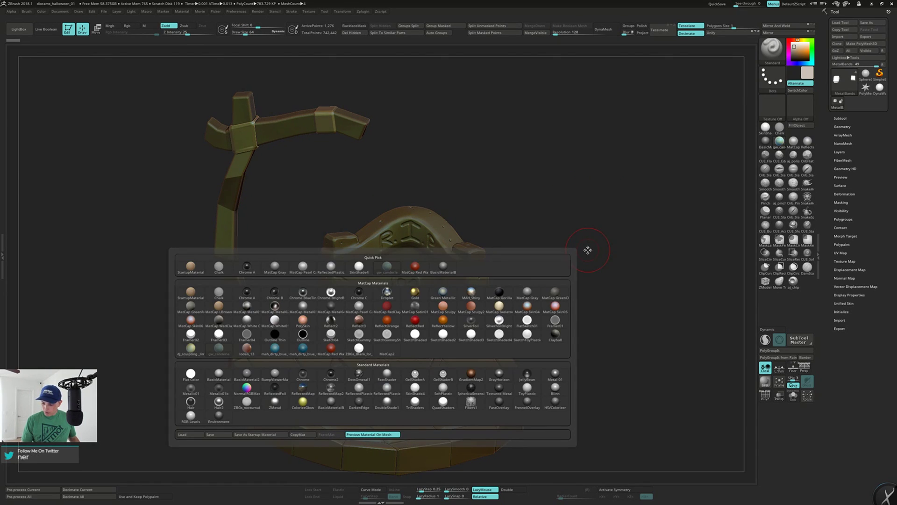
left_click(303, 347)
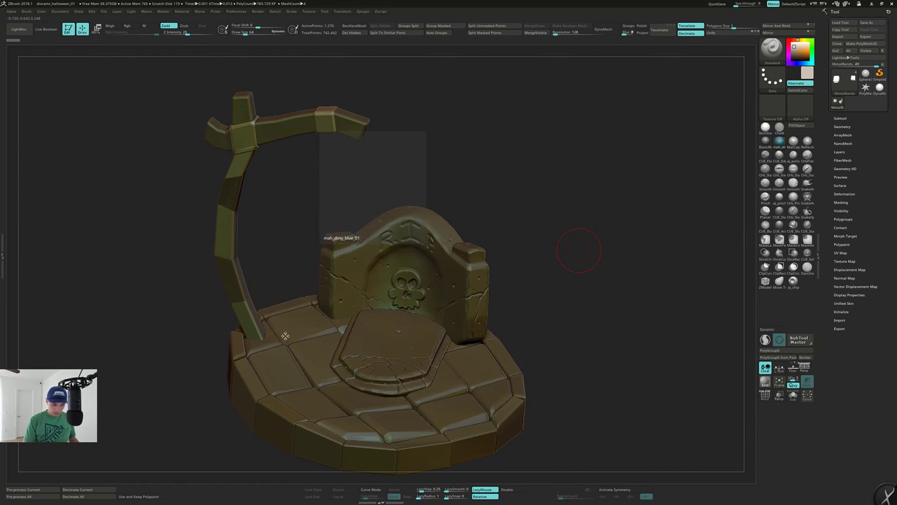
Make the cobblestone base the active subtool, show its polyframe and auto-group it into a separate polygroup per stone.
left_click_drag(557, 188, 556, 206)
left_click(449, 331, "alt")
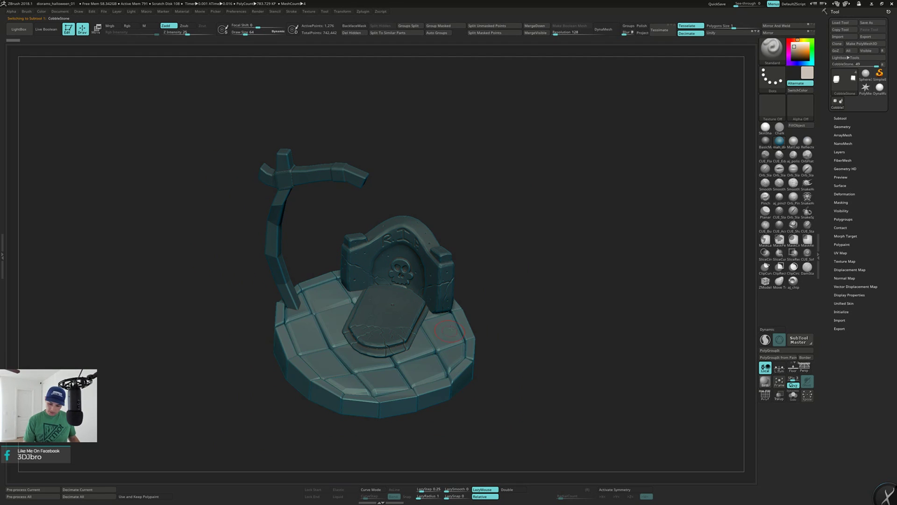
key("shift+f")
mouse_move(518, 249)
left_mouse_down("alt")
mouse_move(520, 287)
mouse_move(518, 257)
left_mouse_up("alt")
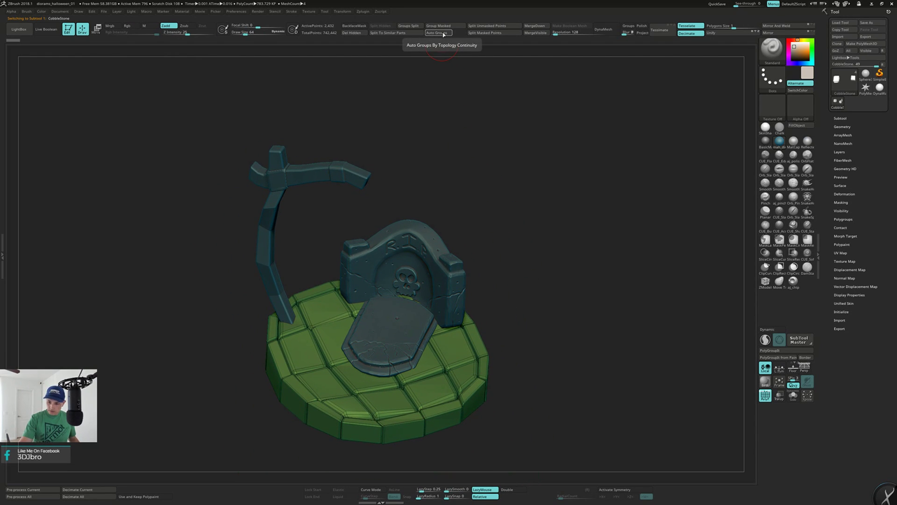
left_click(443, 33)
Reduce the brush draw size to 27.
left_click_drag(514, 215, 495, 79)
left_click_drag(579, 230, 577, 233)
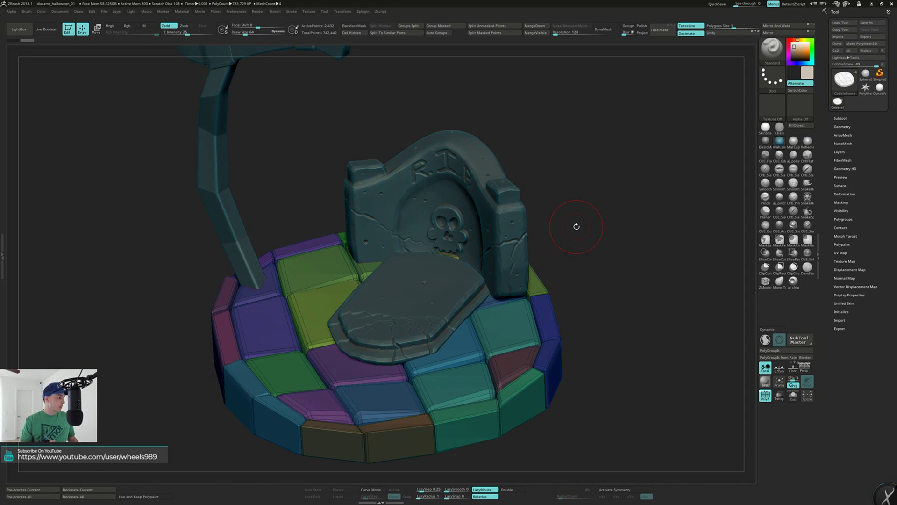
left_click_drag(595, 270, 578, 252)
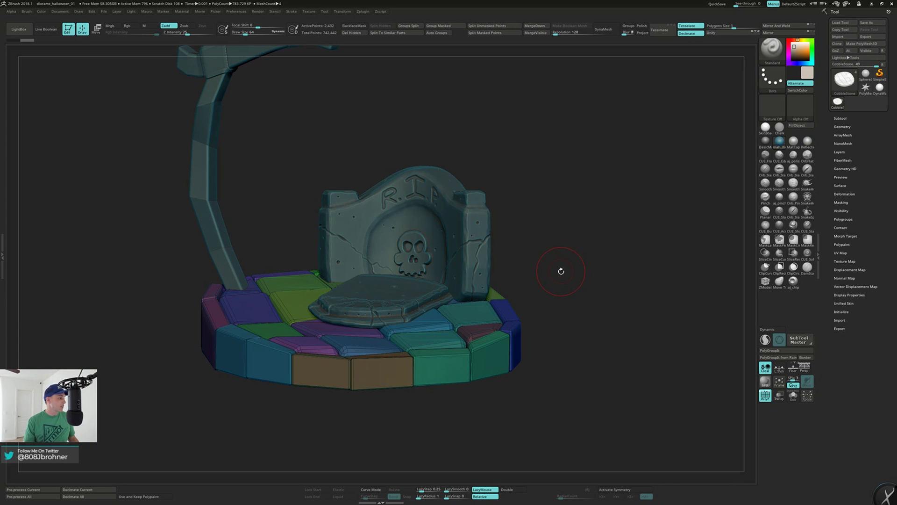
left_click_drag(565, 267, 536, 291)
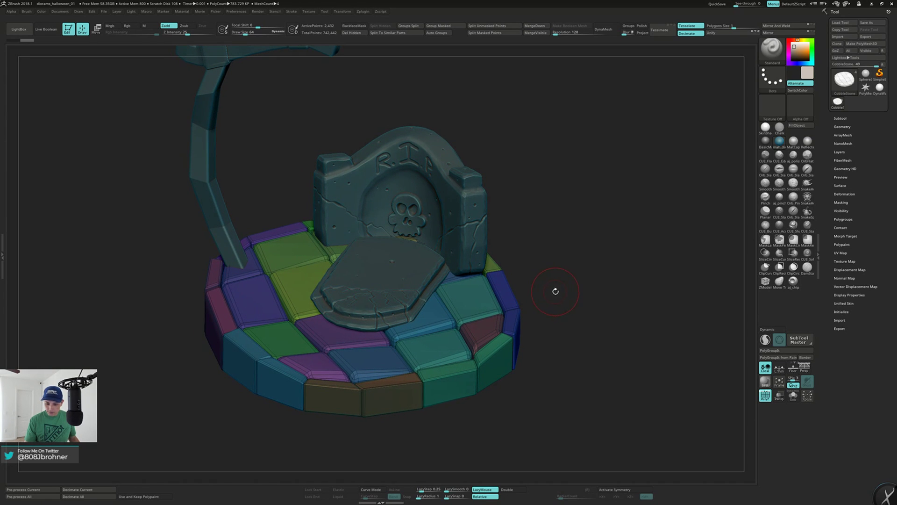
key("s")
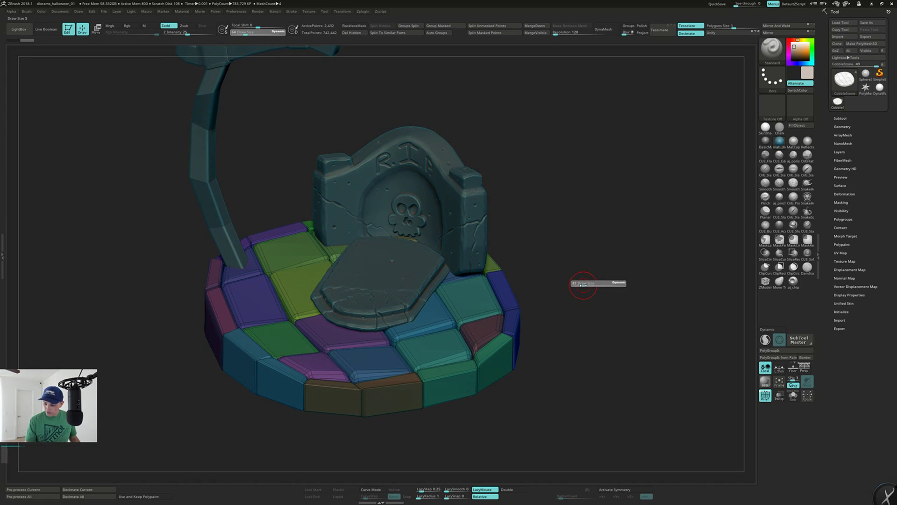
left_click_drag(582, 285, 580, 291)
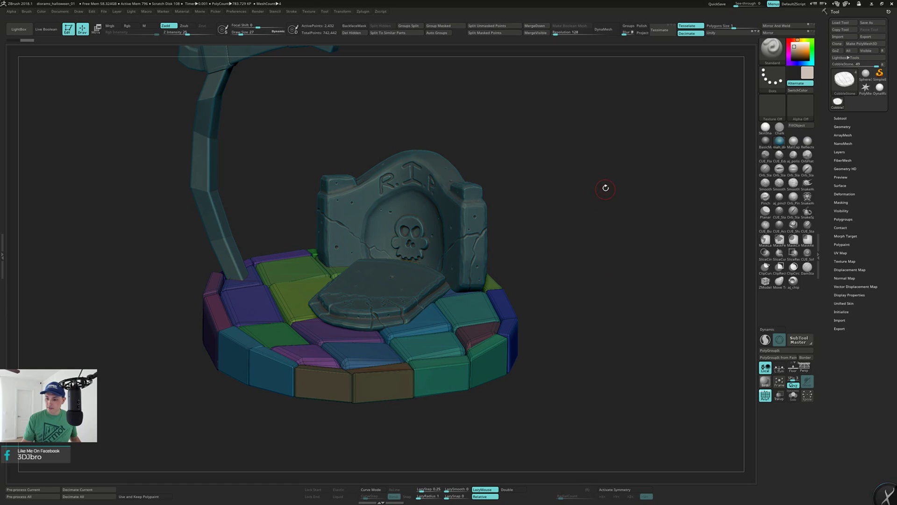
Set the DynaMesh resolution to 4096.
left_click(580, 33)
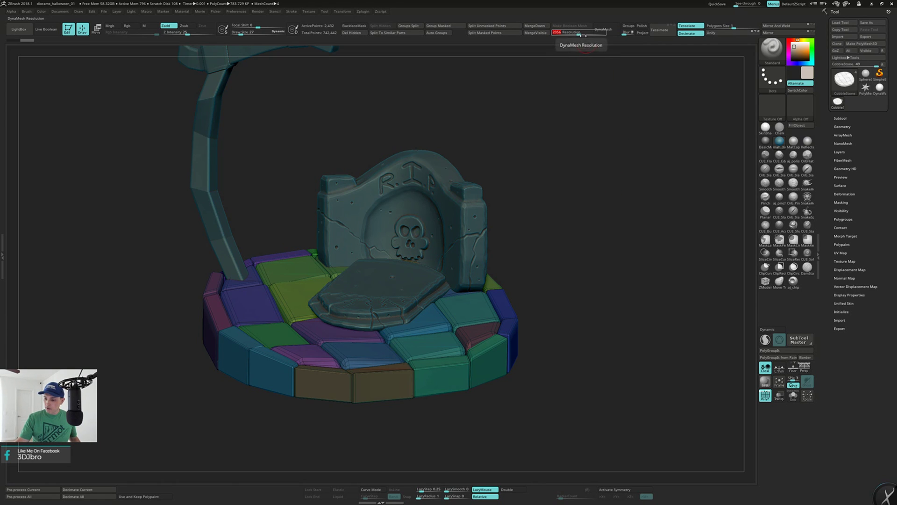
type("4096")
key("Return")
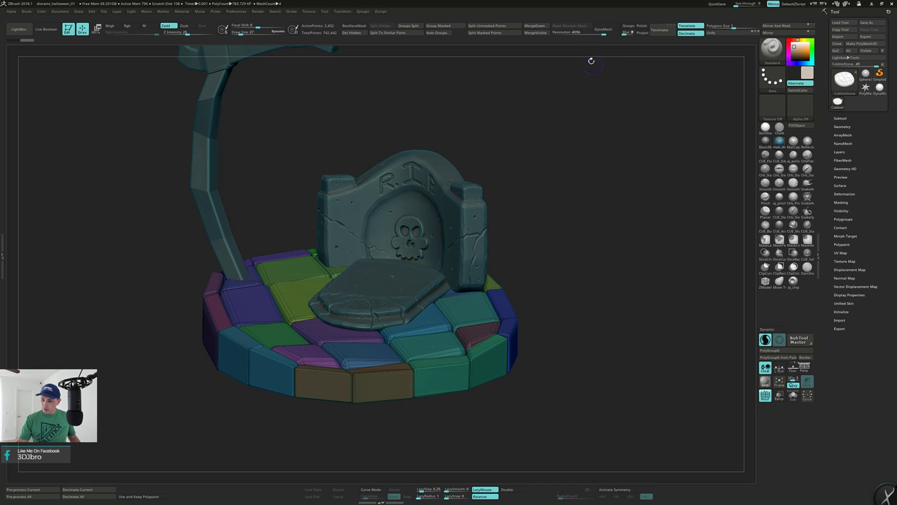
DynaMesh the cobblestone base at resolution 1024 with Groups enabled so the stones stay separate.
left_click(578, 33)
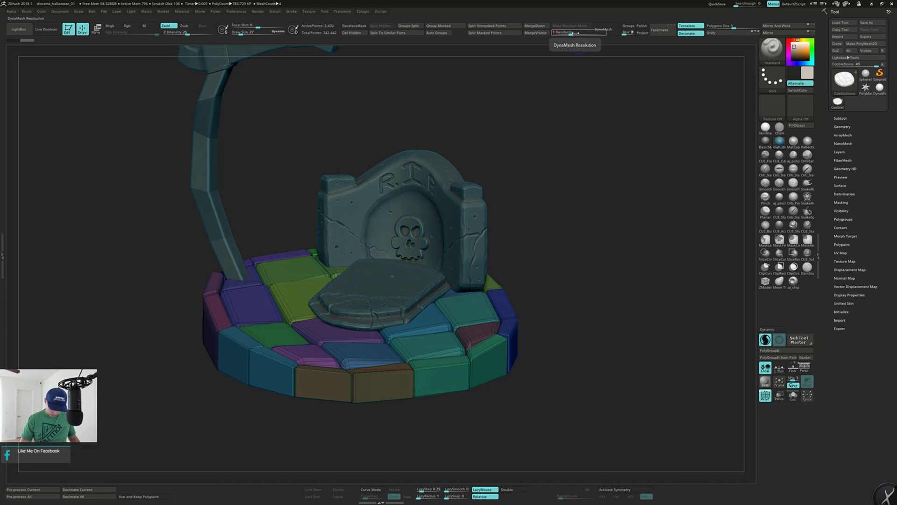
left_click(577, 33)
left_click(629, 26)
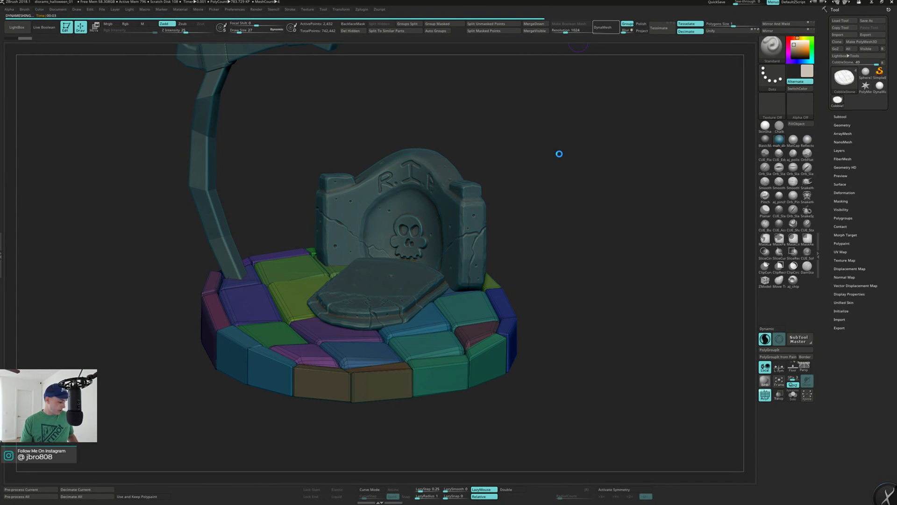
Switch to the TrimDynamic brush and hide the polyframe on the cobblestone base.
mouse_move(573, 180)
left_mouse_down()
mouse_move(613, 198)
mouse_move(585, 219)
left_mouse_up()
key("b")
key("t")
key("d")
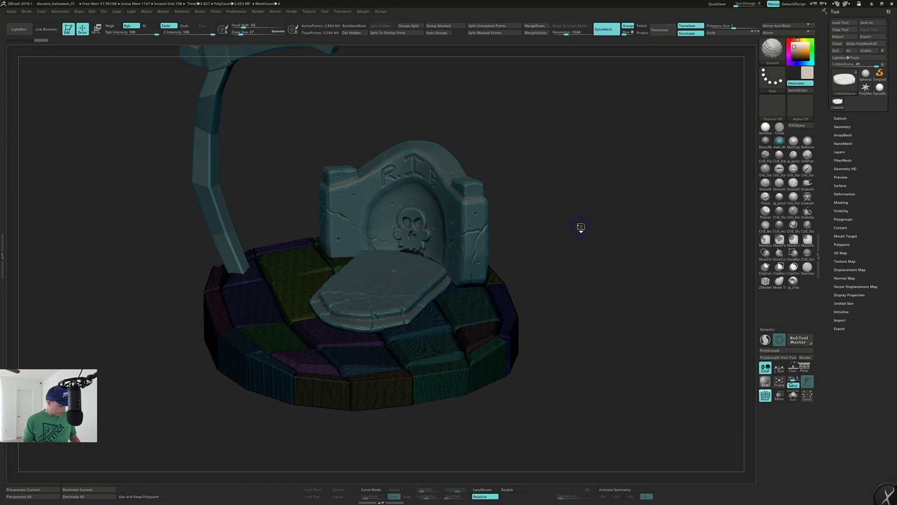
key("shift+f")
Isolate one outer rim stone of the cobblestone base and set the brush draw size to 19.
left_click_drag(583, 219, 582, 197, "alt")
mouse_move(571, 284)
left_mouse_down("alt")
mouse_move(574, 268)
mouse_move(563, 290)
mouse_move(569, 328)
mouse_move(566, 257)
mouse_move(579, 276)
mouse_move(565, 268)
mouse_move(571, 274)
left_mouse_up("alt")
left_click(514, 331, "ctrl+shift")
key("s")
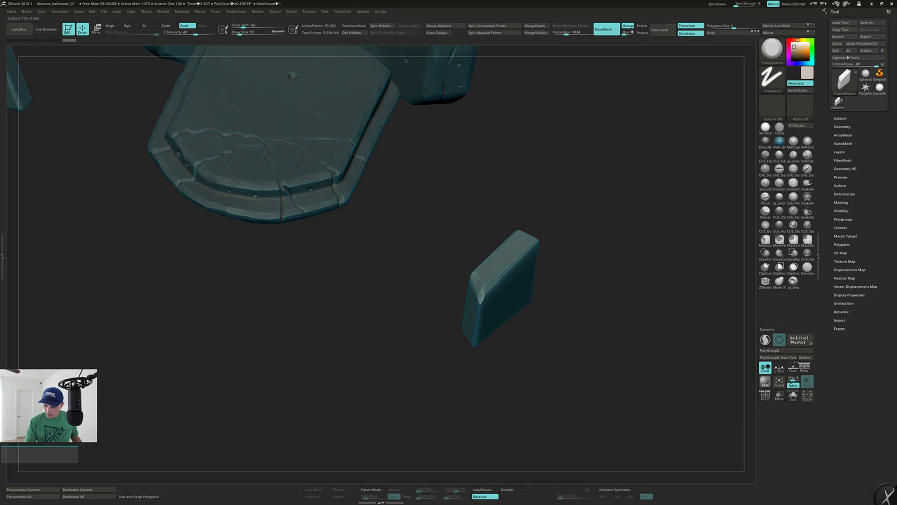
Bevel the top edges and corners of the isolated rim stone with TrimDynamic strokes.
mouse_move(488, 290)
left_mouse_down()
mouse_move(540, 277)
mouse_move(533, 264)
mouse_move(487, 286)
mouse_move(489, 297)
left_mouse_up()
mouse_move(542, 299)
left_mouse_down()
mouse_move(507, 295)
mouse_move(501, 311)
left_mouse_up()
mouse_move(523, 323)
left_mouse_down()
mouse_move(497, 290)
mouse_move(492, 349)
left_mouse_up()
mouse_move(524, 369)
left_mouse_down()
mouse_move(517, 337)
mouse_move(492, 359)
left_mouse_up()
left_click_drag(528, 365, 498, 394)
left_click_drag(495, 317, 503, 307)
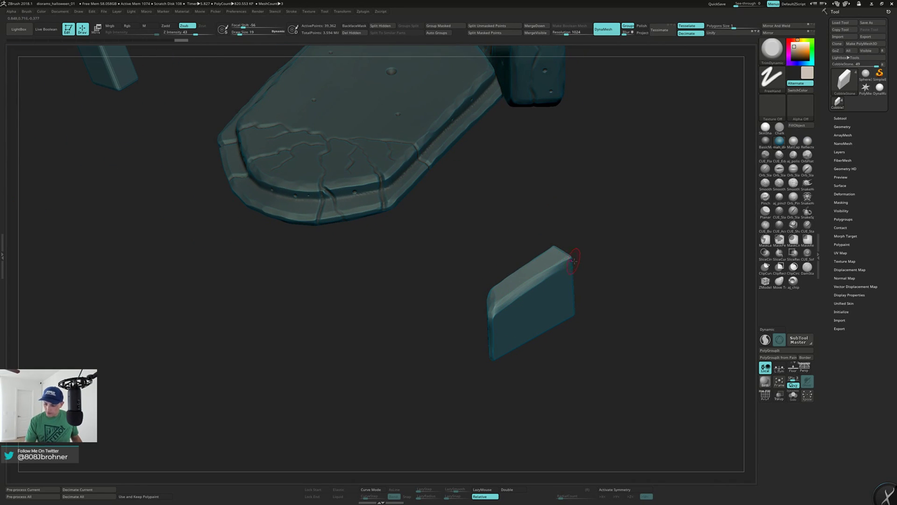
mouse_move(607, 248)
left_mouse_down()
mouse_move(608, 257)
mouse_move(548, 275)
mouse_move(544, 295)
mouse_move(533, 271)
mouse_move(510, 287)
mouse_move(532, 264)
left_mouse_up()
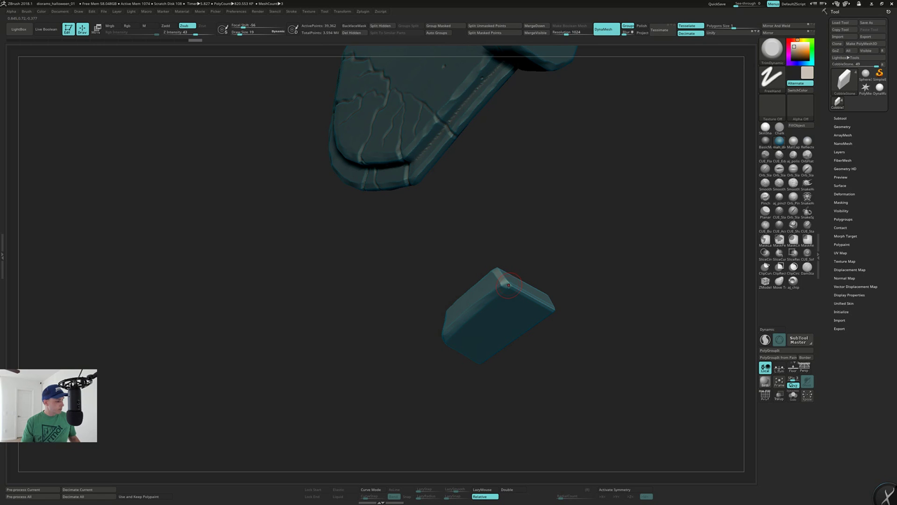
left_click_drag(509, 284, 515, 273)
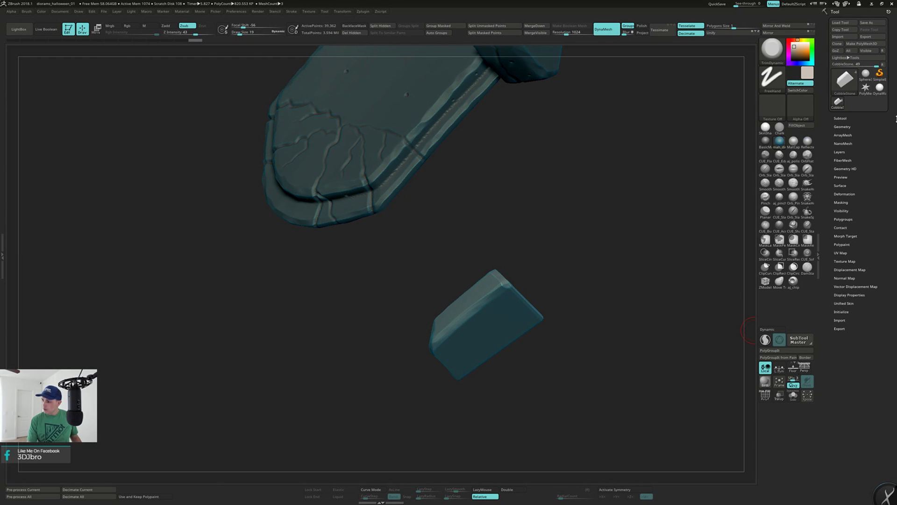
Minimize ZBrush, open the Windows sound settings and move the Sound dialog off this screen.
left_click(871, 3)
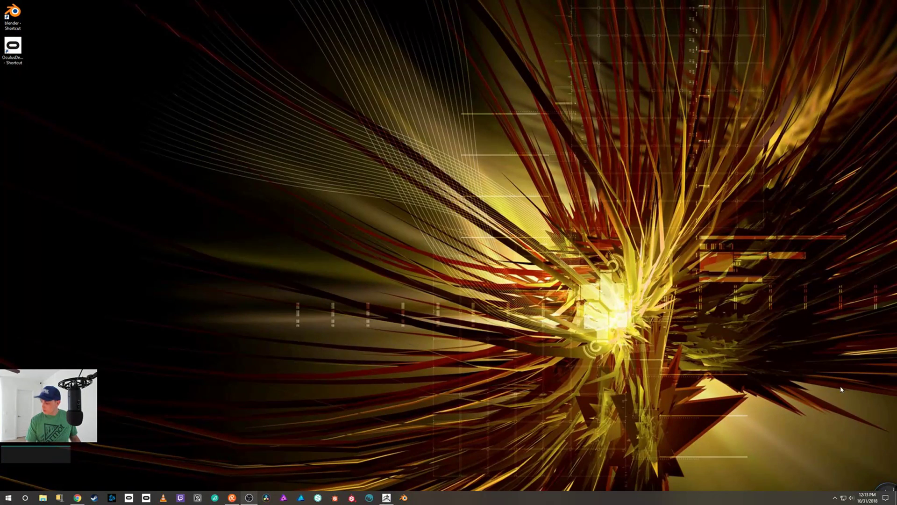
right_click(851, 501)
left_click(832, 467)
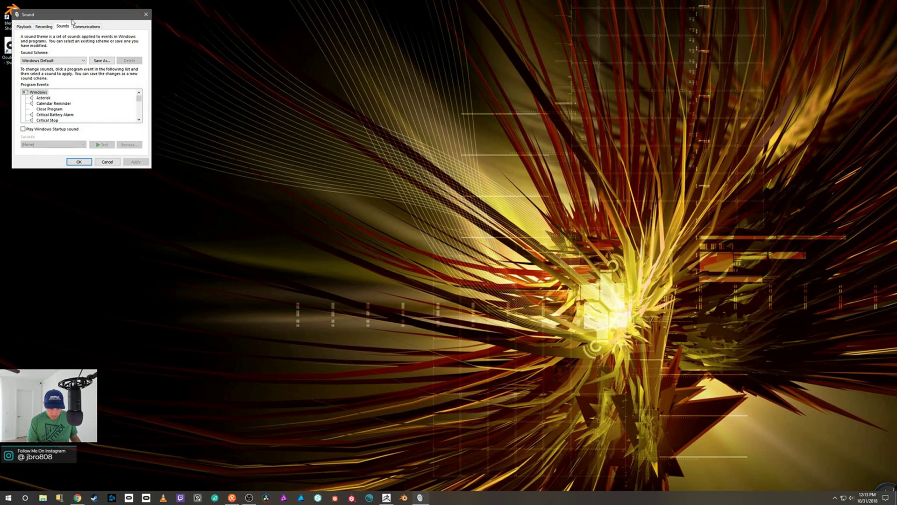
left_click_drag(72, 18, 0, 17)
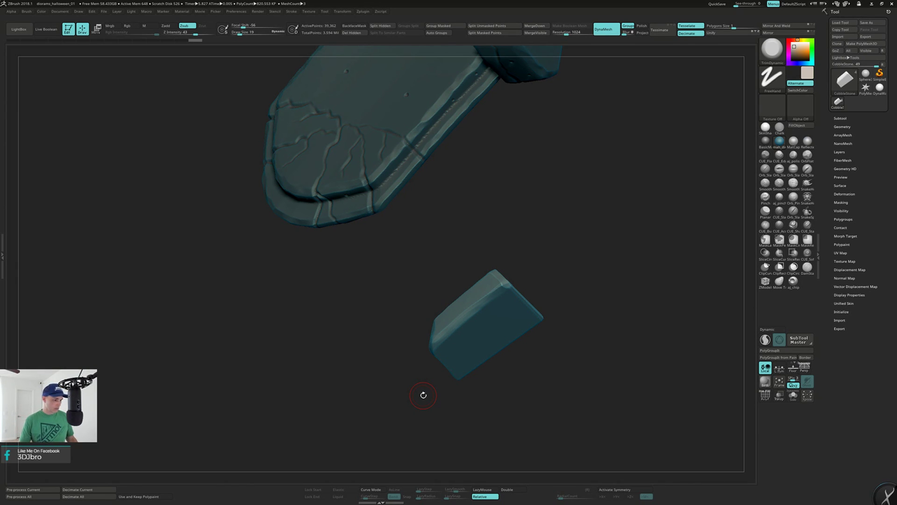
Continue chipping and flattening the first rim stone's long top edge and end corner with TrimDynamic.
left_click_drag(604, 242, 607, 236)
mouse_move(595, 255)
left_mouse_down("alt")
mouse_move(595, 276)
mouse_move(593, 244)
mouse_move(587, 256)
mouse_move(570, 248)
mouse_move(573, 257)
mouse_move(504, 253)
left_mouse_up("alt")
right_click_drag(507, 262, 513, 256)
left_click_drag(515, 257, 521, 264)
mouse_move(520, 288)
right_mouse_down()
mouse_move(518, 267)
mouse_move(537, 245)
mouse_move(521, 231)
right_mouse_up()
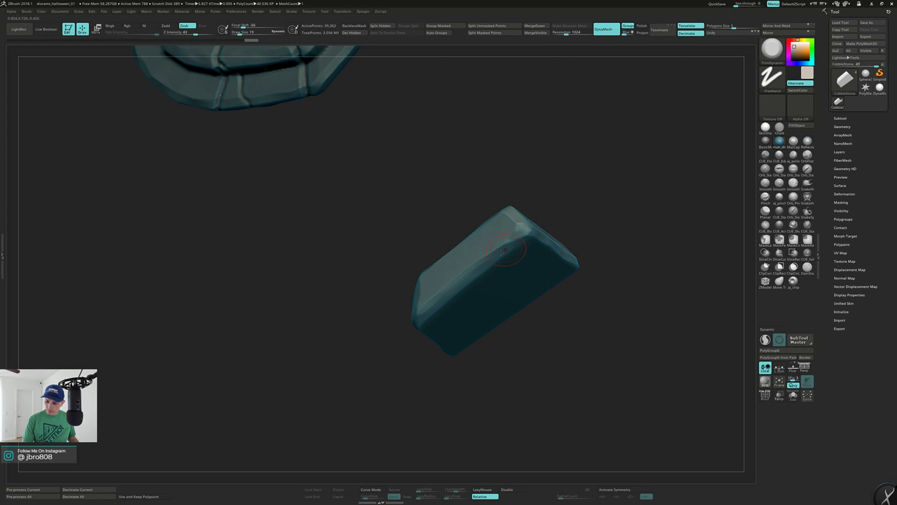
right_click_drag(461, 275, 552, 262)
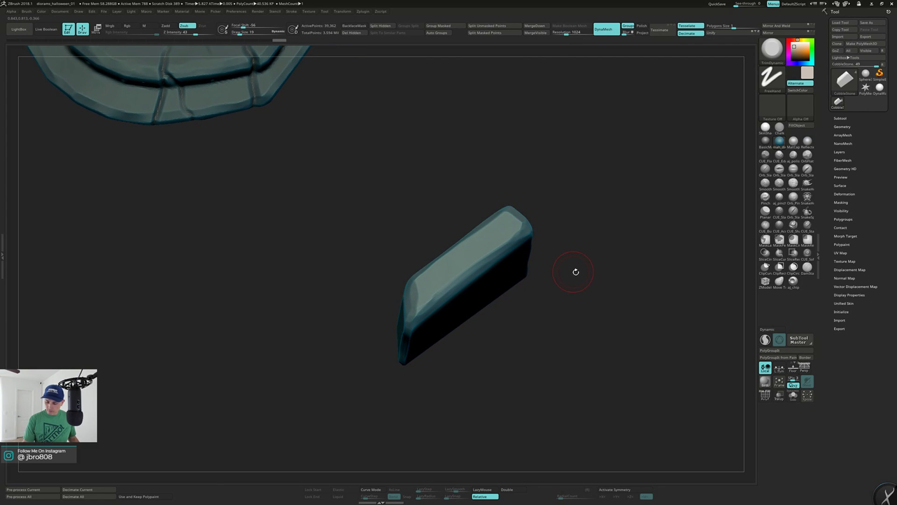
Unhide the cobblestone base and isolate the next rim stone beside the trimmed one.
left_click(595, 280, "ctrl+shift")
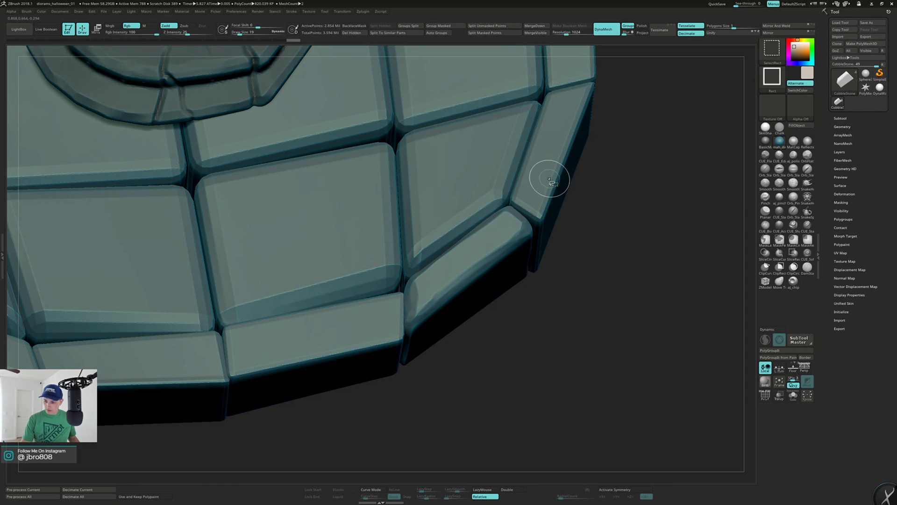
left_click(551, 181, "ctrl+shift")
right_click_drag(588, 176, 432, 318)
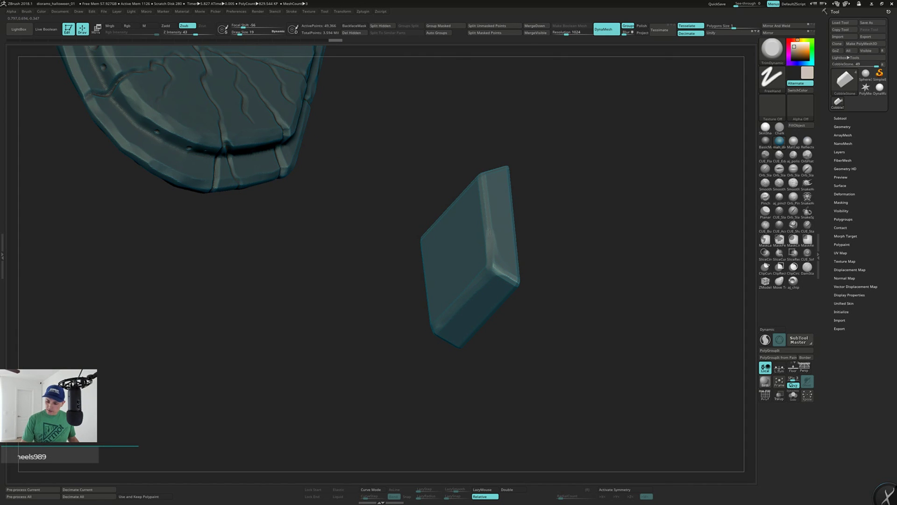
Trim the top edges and front corner of the second rim stone with TrimDynamic.
right_click_drag(494, 247, 494, 289)
mouse_move(555, 186)
right_mouse_down()
mouse_move(557, 196)
mouse_move(548, 178)
right_mouse_up()
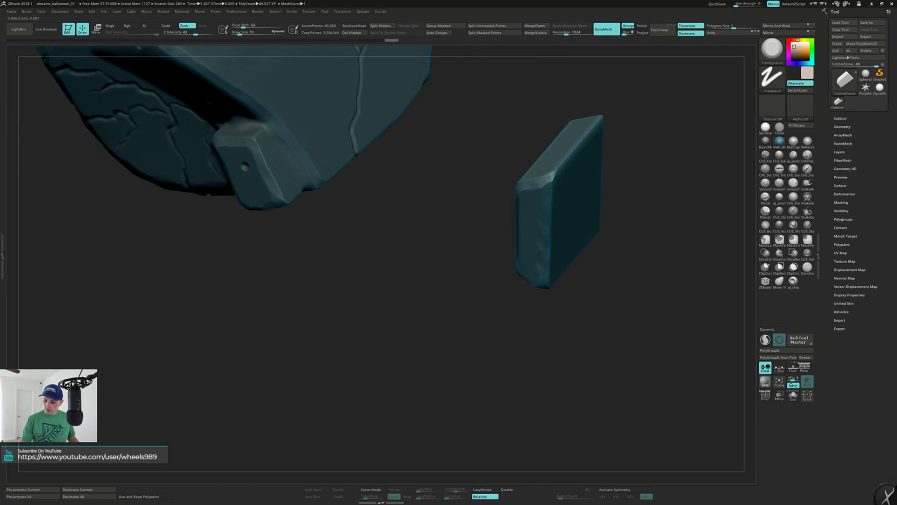
left_click_drag(558, 163, 601, 118)
mouse_move(613, 133)
right_mouse_down()
mouse_move(621, 145)
mouse_move(588, 160)
mouse_move(598, 144)
mouse_move(582, 169)
mouse_move(624, 146)
right_mouse_up()
Turn on Solo mode and wear down the second rim stone's remaining edges and corners with TrimDynamic.
key("alt+s")
right_click_drag(579, 209, 464, 229, "alt")
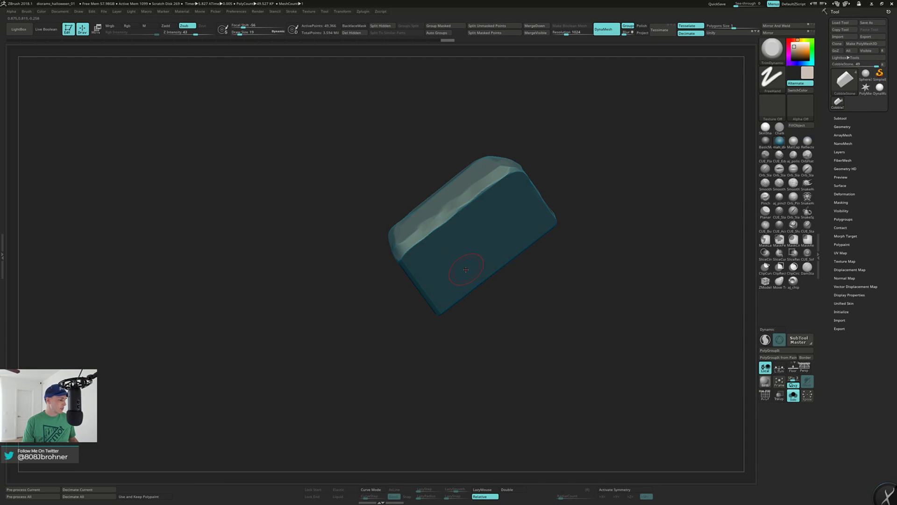
right_click_drag(468, 273, 494, 247)
left_click_drag(460, 215, 451, 304)
right_click_drag(449, 256, 466, 267)
right_click_drag(457, 210, 481, 216, "shift")
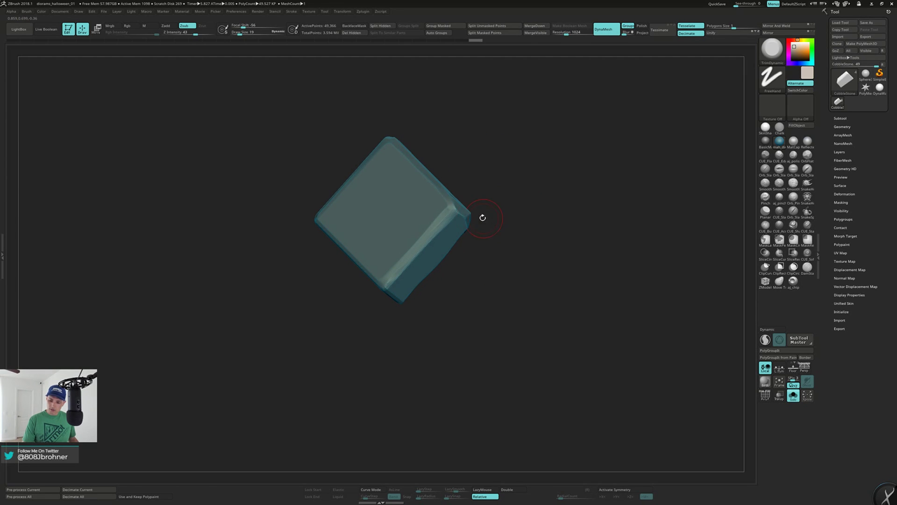
right_click_drag(389, 279, 449, 225)
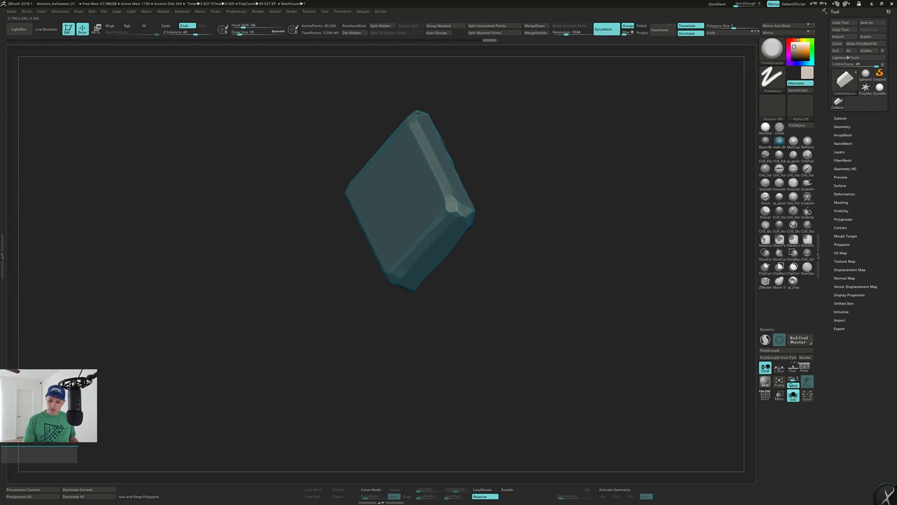
right_click_drag(470, 193, 455, 190)
right_click_drag(566, 236, 560, 233)
Unhide all the cobblestones around the second trimmed rim stone.
key("alt+s")
key("alt+s")
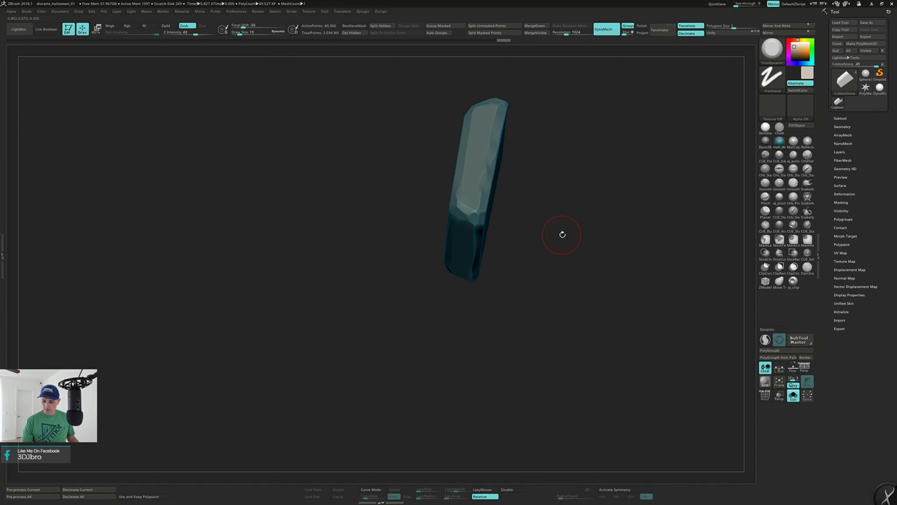
left_click(569, 238, "ctrl+shift")
right_click_drag(578, 217, 545, 233)
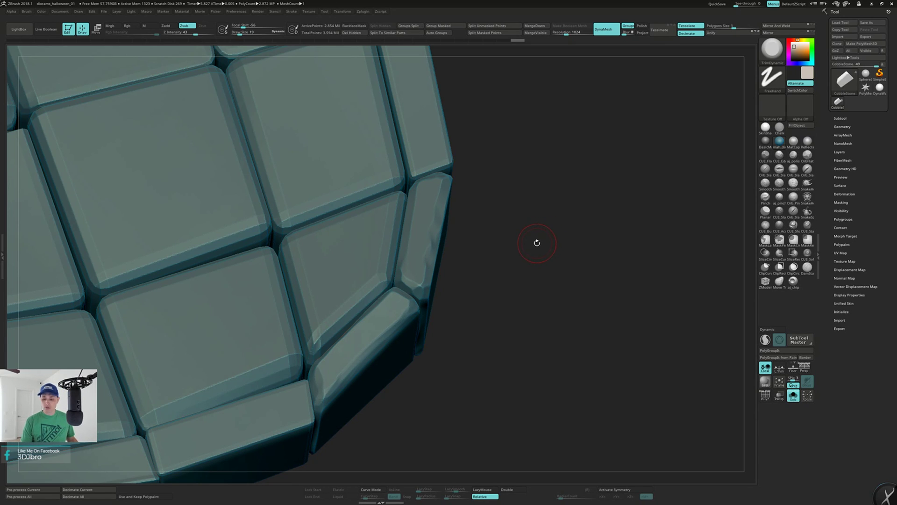
right_click_drag(538, 242, 467, 243)
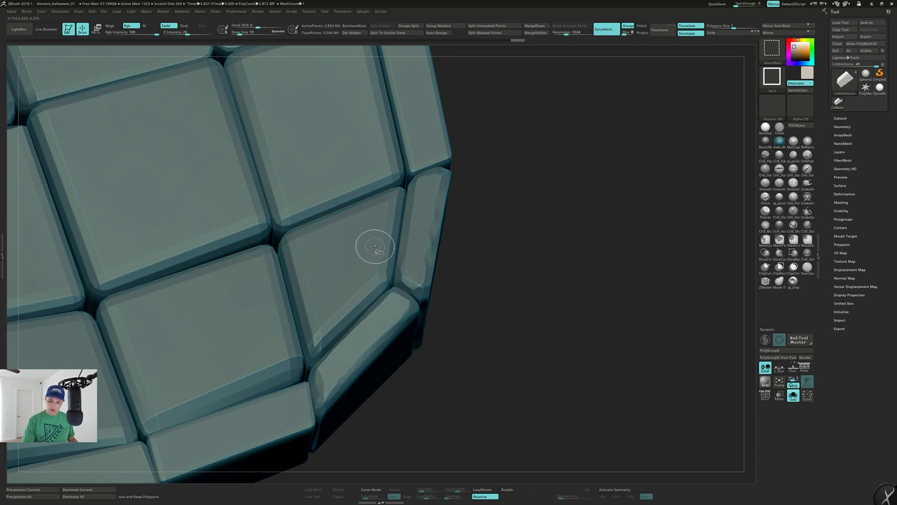
Isolate the kite-shaped cobblestone inside the trimmed rim stones and wear down its long top edge with TrimDynamic.
left_click(377, 243, "ctrl+shift")
right_click_drag(367, 300, 309, 313)
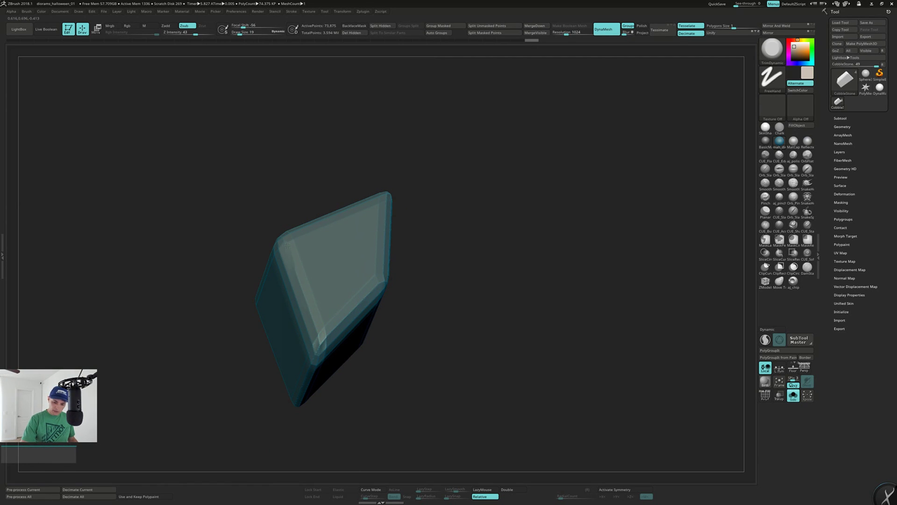
mouse_move(286, 252)
right_mouse_down()
mouse_move(303, 265)
mouse_move(311, 302)
mouse_move(323, 308)
right_mouse_up()
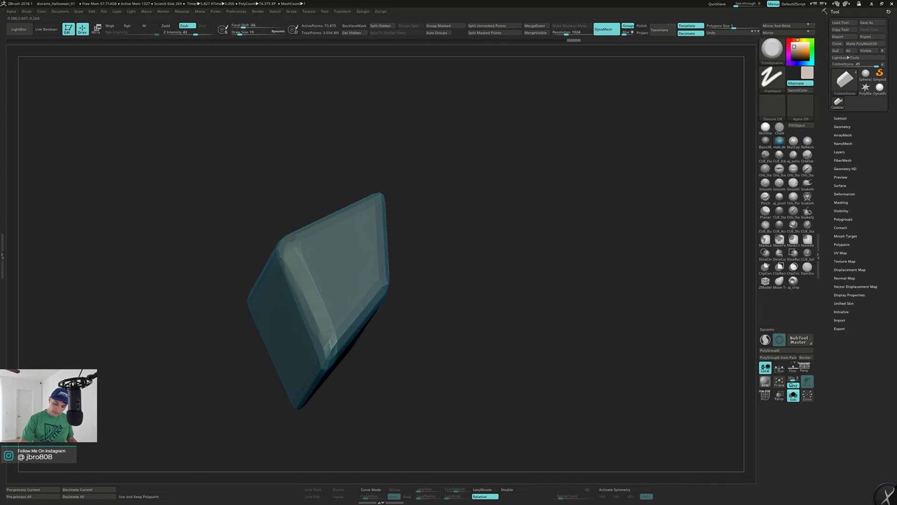
mouse_move(318, 322)
right_mouse_down()
mouse_move(332, 355)
mouse_move(355, 275)
right_mouse_up()
left_click_drag(325, 349, 325, 353)
left_click_drag(337, 289, 330, 327)
right_click_drag(333, 323, 299, 306)
left_click_drag(340, 299, 338, 358)
mouse_move(338, 358)
right_mouse_down()
mouse_move(333, 342)
mouse_move(350, 295)
right_mouse_up()
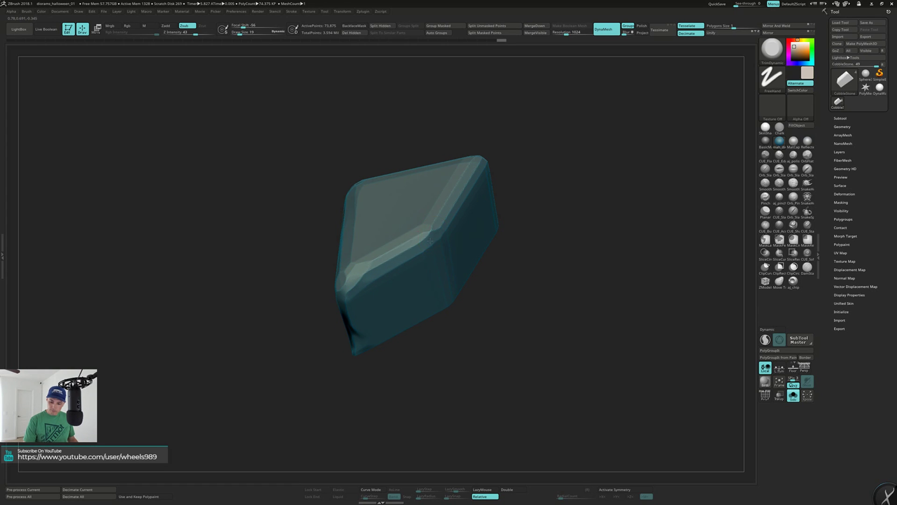
Trim the kite-shaped stone's front corners and the two adjoining outer top edges with TrimDynamic.
right_click_drag(399, 258, 349, 311)
mouse_move(393, 282)
right_mouse_down()
mouse_move(402, 290)
mouse_move(393, 293)
mouse_move(411, 256)
right_mouse_up()
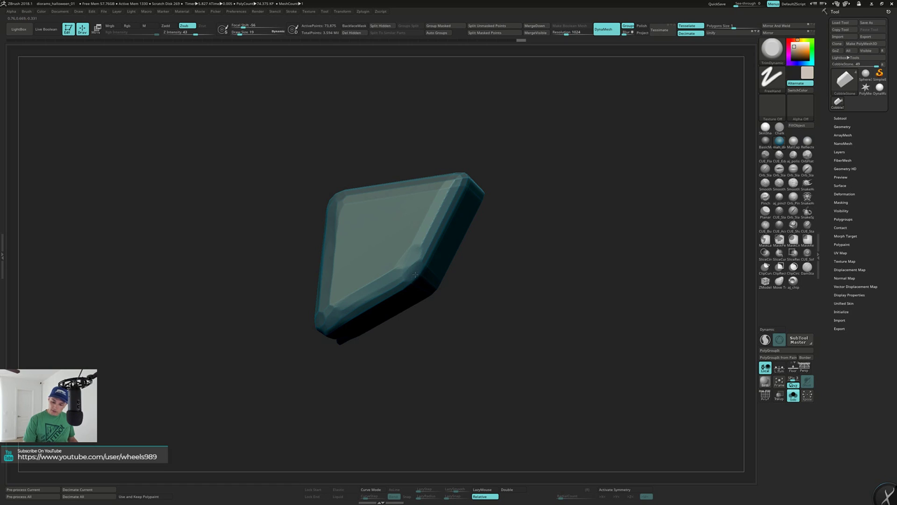
left_click_drag(348, 306, 414, 256)
right_click_drag(414, 256, 420, 264)
left_click_drag(413, 249, 461, 184)
right_click_drag(461, 183, 514, 199)
Enlarge the brush to draw size 27 and trim the kite-shaped stone's inner and back top edges.
key("s")
left_click_drag(335, 286, 330, 200)
right_click_drag(330, 200, 295, 213)
left_click_drag(337, 199, 448, 168)
mouse_move(449, 168)
right_mouse_down()
mouse_move(481, 201)
mouse_move(448, 182)
mouse_move(474, 154)
right_mouse_up()
right_click_drag(474, 196, 517, 238)
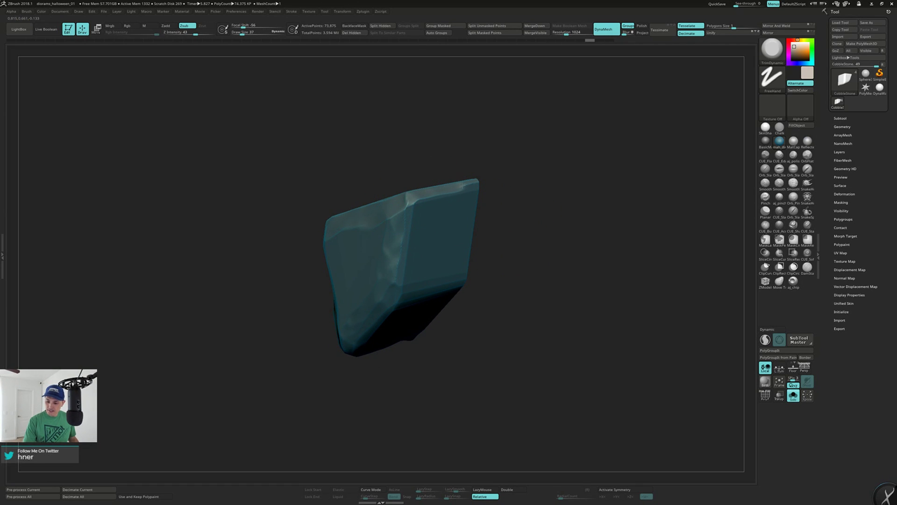
Chip the kite-shaped stone's back corner and remaining edges, finishing with its front outer edge.
left_click_drag(435, 195, 471, 187)
right_click_drag(461, 194, 458, 172)
left_click_drag(408, 172, 400, 271)
right_click_drag(398, 270, 436, 252)
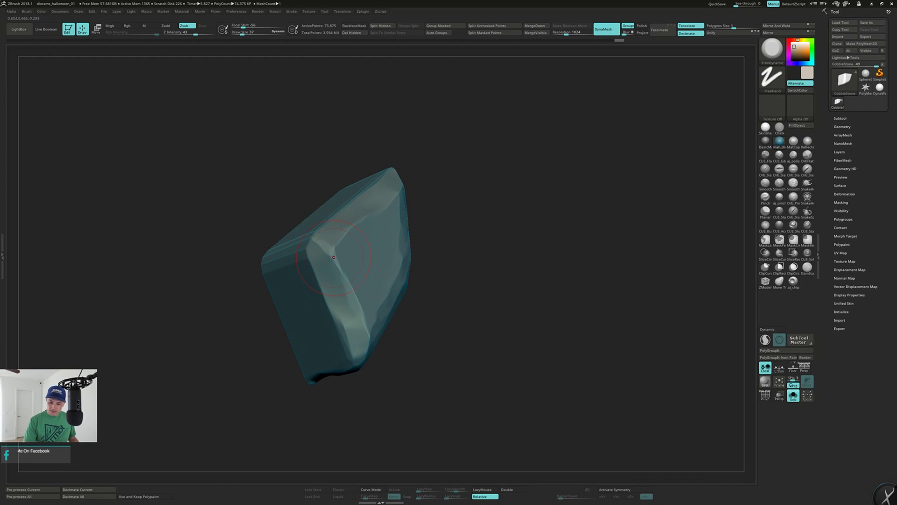
right_click_drag(333, 252, 306, 249)
right_click_drag(319, 282, 327, 367)
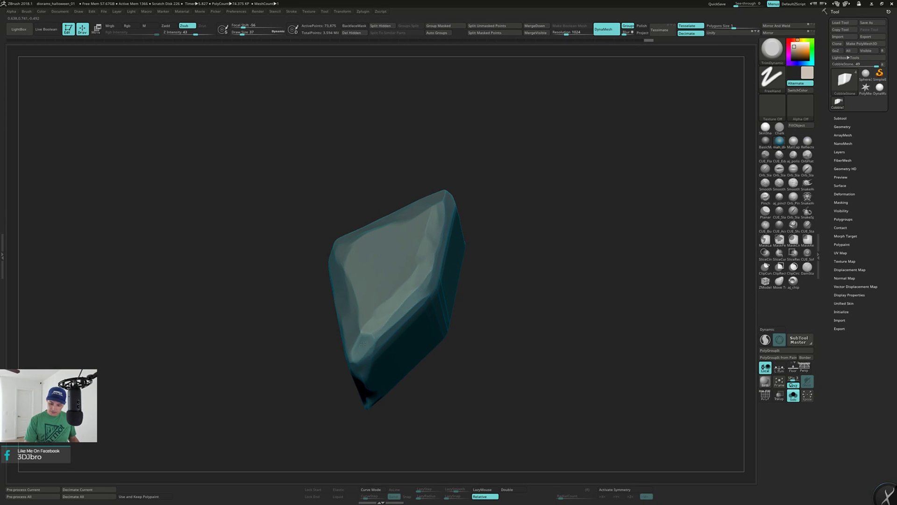
left_click_drag(394, 327, 430, 296)
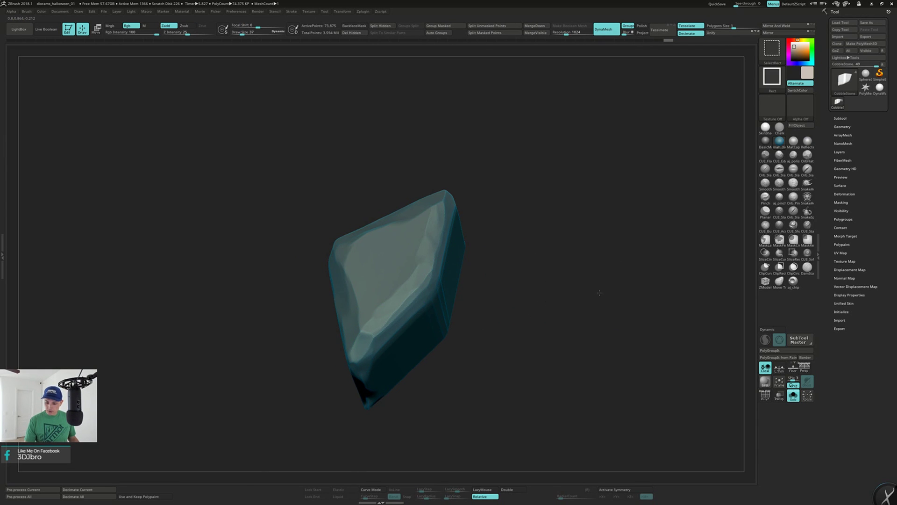
Unhide the cobblestones, isolate the next long rim stone, and chip an uneven bevel along its long inner top edge.
left_click(599, 293, "ctrl+shift")
right_click_drag(564, 311, 395, 341)
left_click(385, 313, "ctrl+shift")
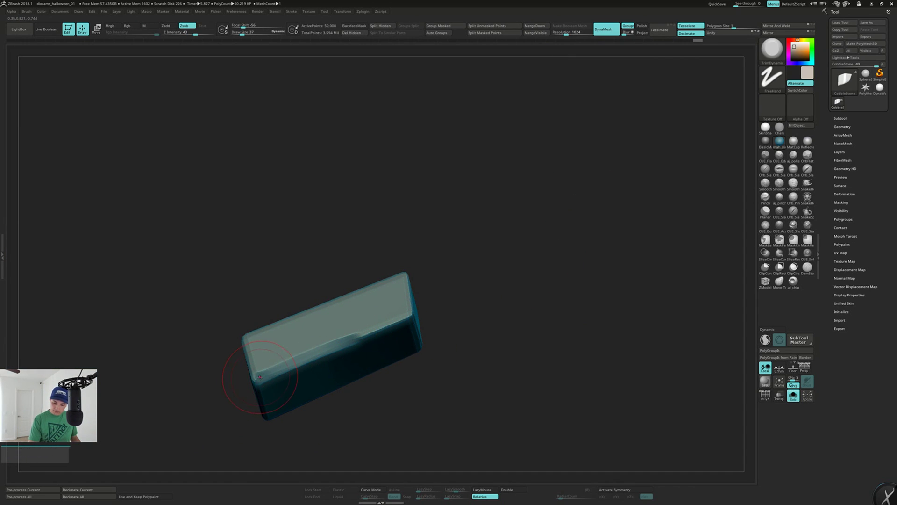
key("shift")
right_click_drag(382, 326, 423, 292)
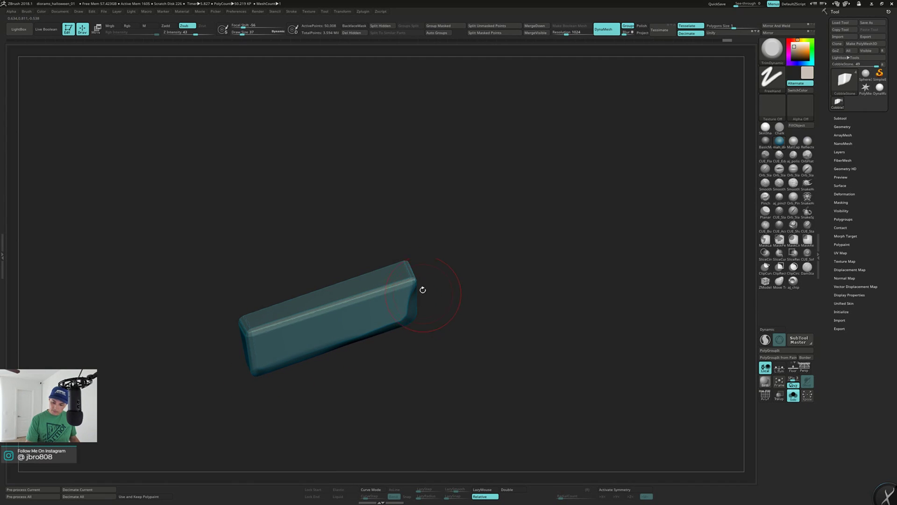
left_click_drag(401, 283, 287, 321)
key("s")
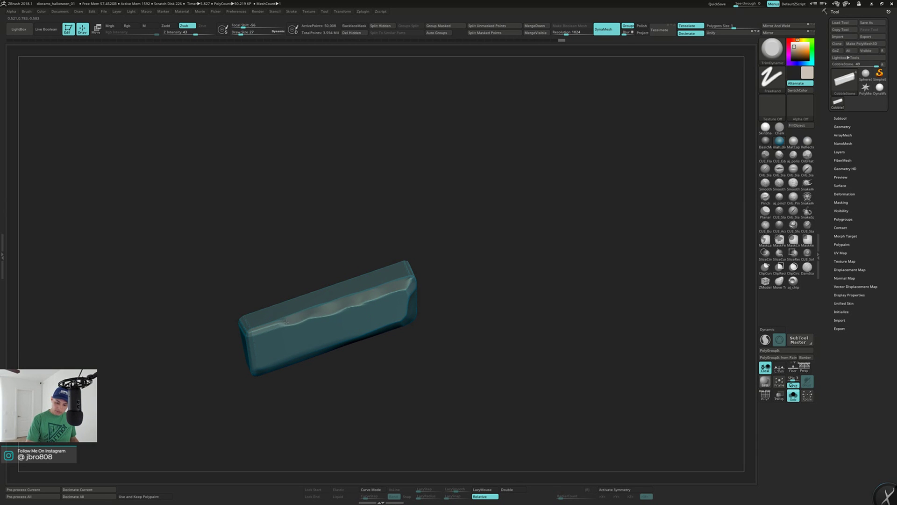
Trim the long rim stone's end edge and corners, and wear down its outer top edge.
right_click_drag(288, 321, 320, 276)
right_click_drag(372, 249, 357, 286)
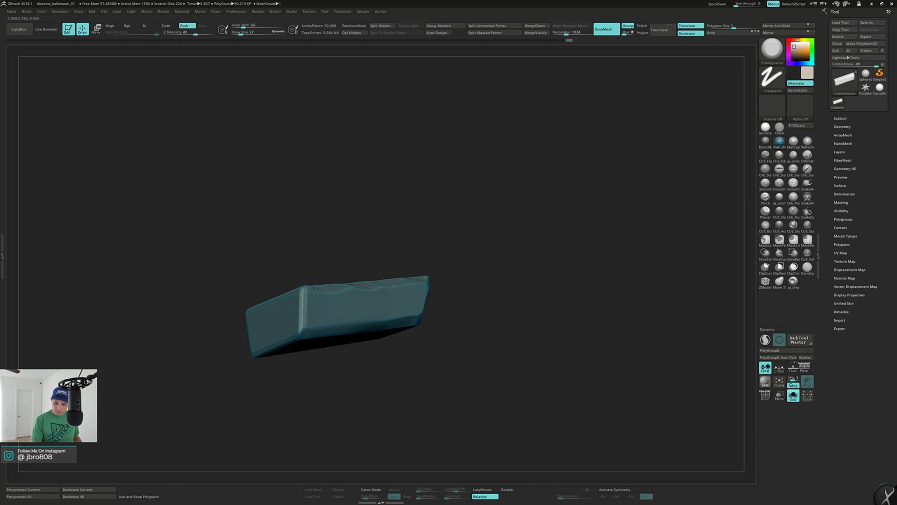
mouse_move(303, 304)
right_mouse_down()
mouse_move(300, 334)
mouse_move(286, 293)
mouse_move(289, 261)
right_mouse_up()
right_click_drag(277, 302, 260, 349)
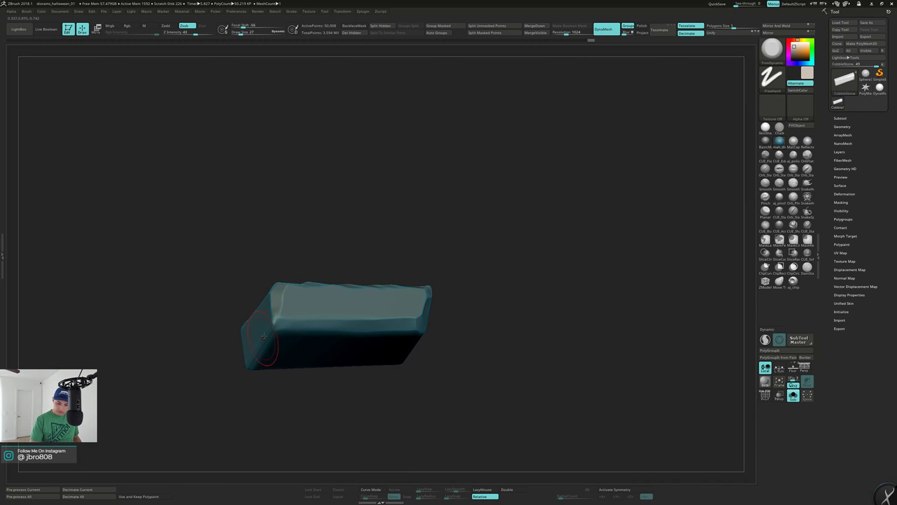
mouse_move(252, 362)
left_mouse_down()
mouse_move(276, 323)
mouse_move(276, 303)
left_mouse_up()
left_click_drag(317, 324, 372, 324)
Unhide the cobblestones, isolate the large square stone behind the trimmed rim stone, and trim one of its front corners.
left_click(507, 323, "ctrl+shift")
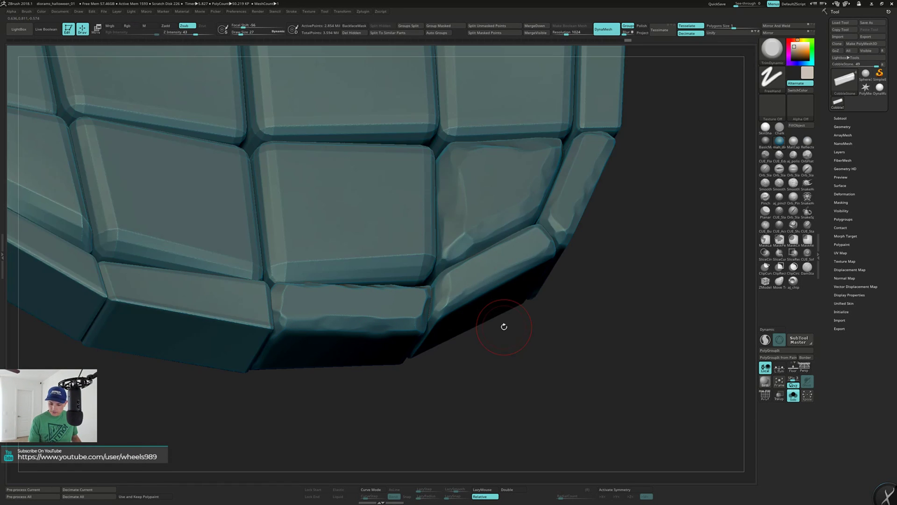
left_click(400, 207, "ctrl+shift")
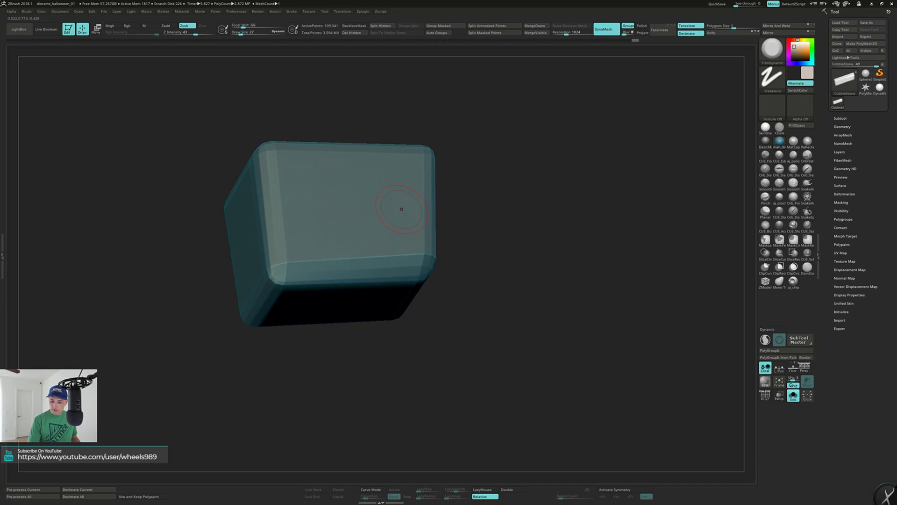
mouse_move(401, 225)
right_mouse_down("ctrl")
mouse_move(399, 208)
mouse_move(386, 221)
mouse_move(394, 222)
right_mouse_up("ctrl")
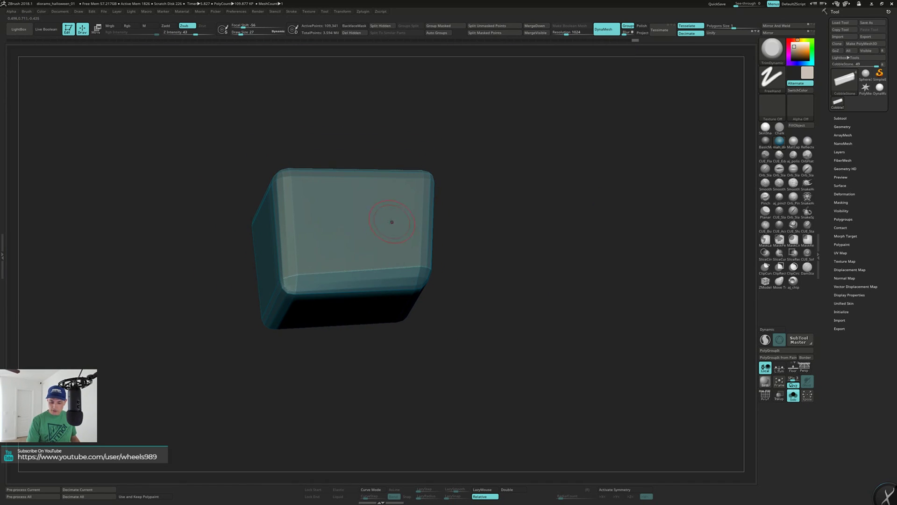
right_click_drag(294, 279, 299, 246)
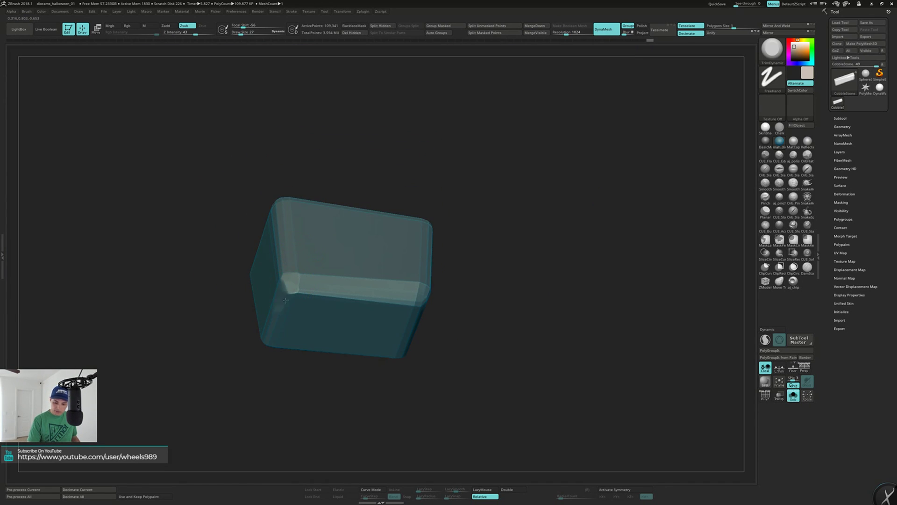
right_click_drag(284, 299, 297, 274)
left_click_drag(266, 325, 260, 344)
right_click_drag(260, 343, 256, 362)
left_click_drag(287, 295, 290, 286)
right_click_drag(293, 282, 291, 298)
Wear down the square stone's front top edge and the opposite front corner with TrimDynamic.
left_click_drag(291, 294, 360, 291)
right_click_drag(357, 292, 329, 286)
left_click_drag(291, 290, 395, 290)
right_click_drag(399, 289, 418, 279)
left_click_drag(416, 279, 287, 278)
right_click_drag(425, 274, 417, 275)
left_click_drag(417, 276, 431, 251)
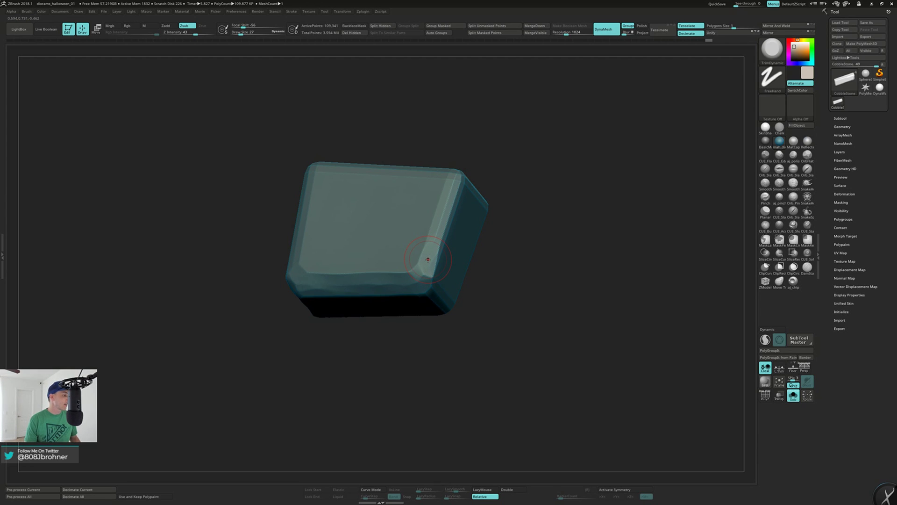
Trim the square stone's side top edge up to the back corner and undo the last stroke.
right_click_drag(427, 278, 426, 265)
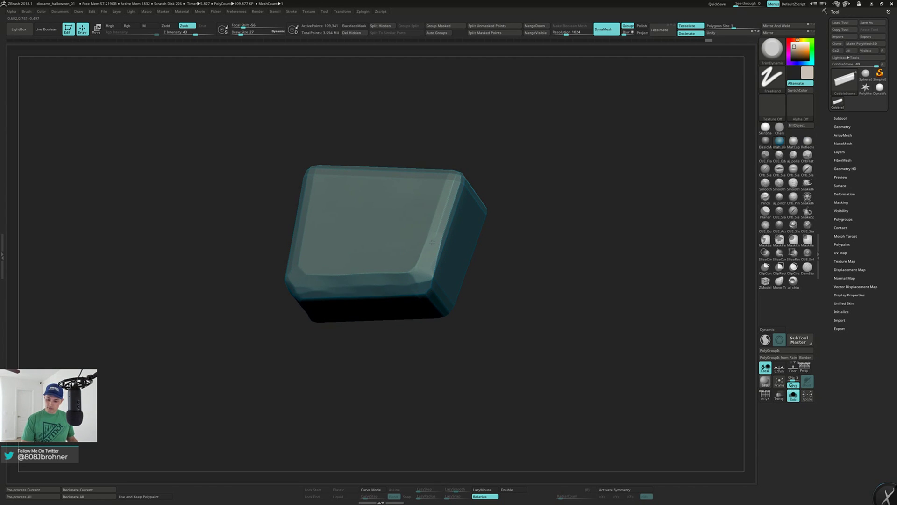
left_click_drag(445, 205, 454, 181)
right_click_drag(452, 187, 448, 233)
mouse_move(471, 208)
left_mouse_down()
mouse_move(463, 201)
mouse_move(471, 212)
left_mouse_up()
key("ctrl+z")
Chip the square stone's opposite side top edge, including the corners at both ends.
right_click_drag(377, 216, 423, 202)
left_click_drag(300, 254, 305, 262)
right_click_drag(305, 263, 329, 260)
left_click_drag(304, 262, 302, 246)
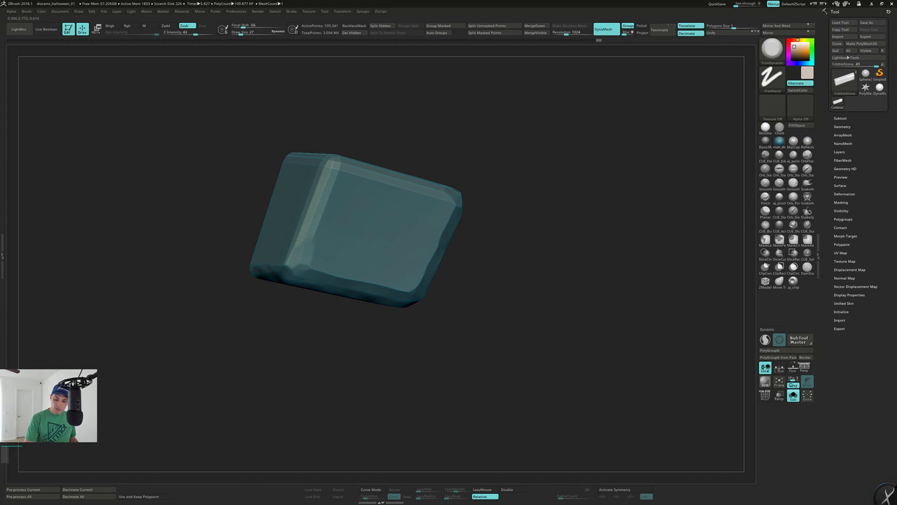
left_click_drag(330, 167, 333, 162)
right_click_drag(322, 180, 323, 186)
left_click_drag(319, 231, 336, 166)
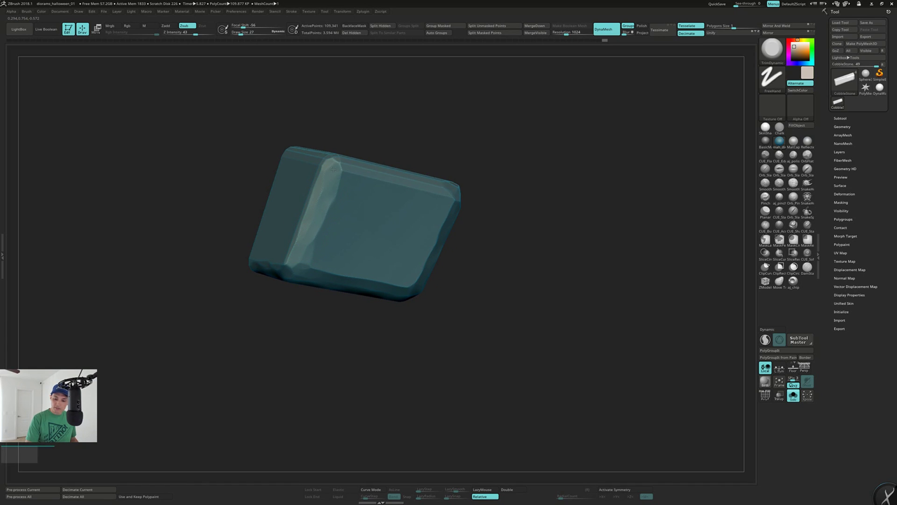
Trim the square stone's back top edge from corner to corner with TrimDynamic.
right_click_drag(360, 140, 345, 165)
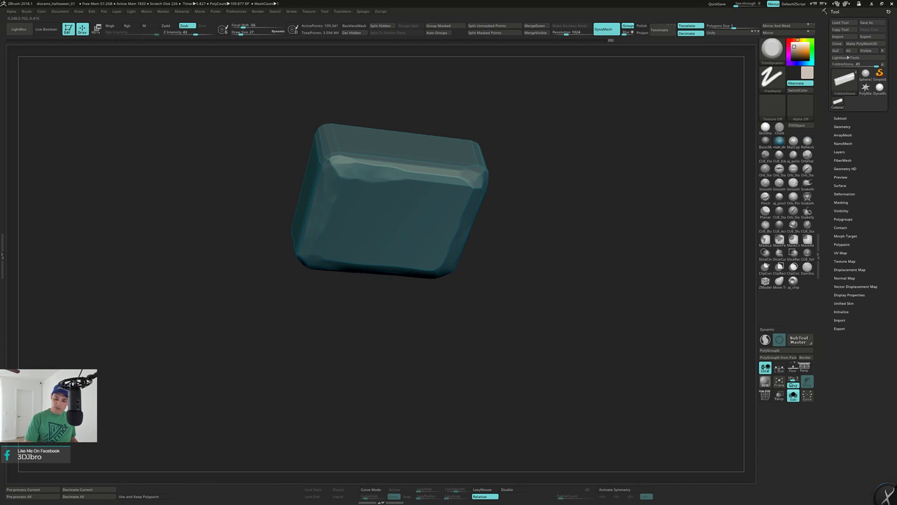
left_click_drag(433, 175, 476, 184)
right_click_drag(476, 184, 487, 169)
left_click_drag(439, 166, 348, 158)
mouse_move(348, 159)
right_mouse_down()
mouse_move(354, 151)
mouse_move(321, 164)
mouse_move(318, 176)
right_mouse_up()
mouse_move(305, 146)
right_mouse_down()
mouse_move(326, 204)
mouse_move(291, 266)
right_mouse_up()
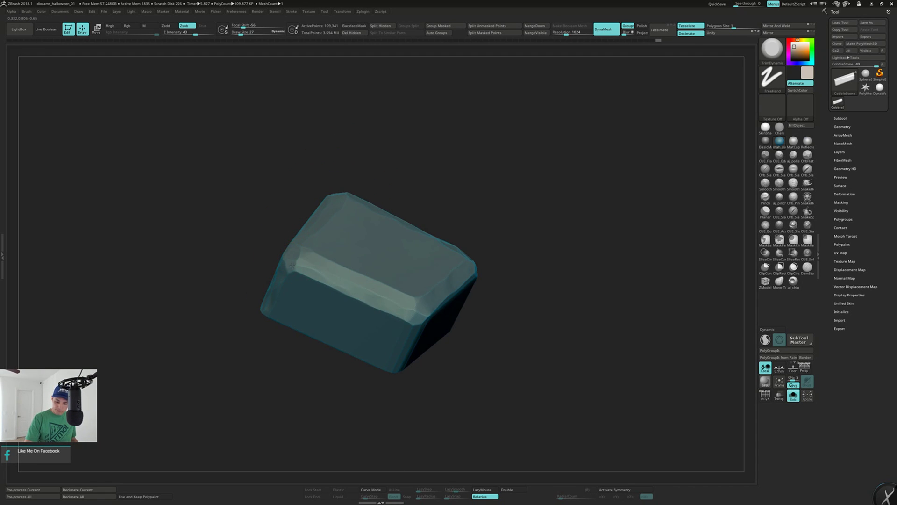
Refine the bevels and corners around the square stone's top face with additional trimming.
right_click_drag(395, 316, 397, 305)
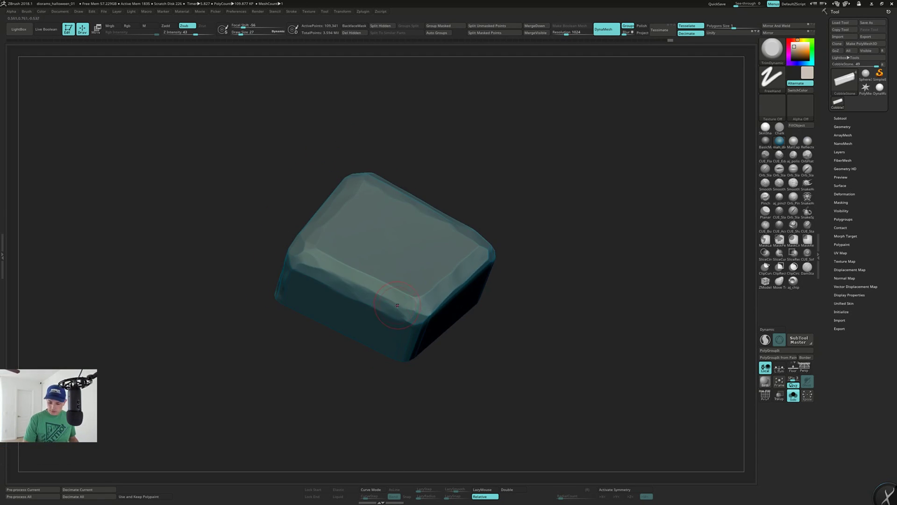
right_click_drag(320, 263, 411, 317)
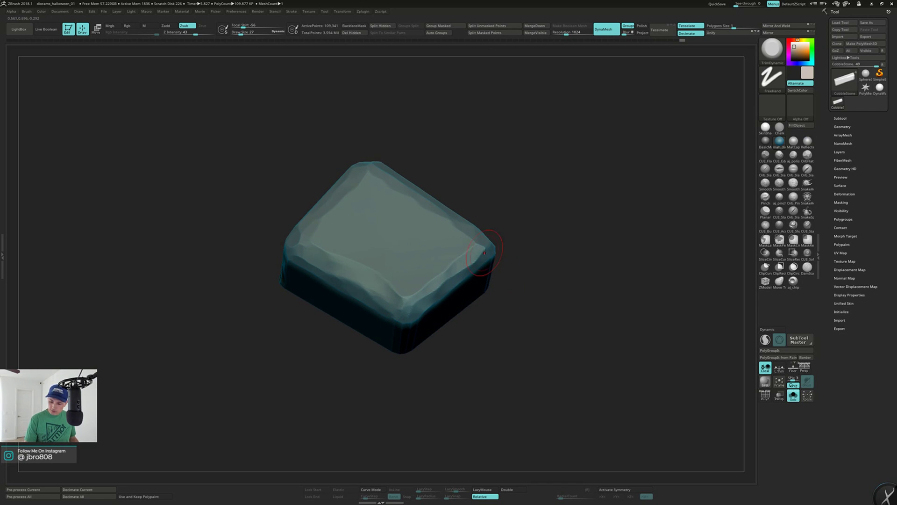
right_click_drag(469, 264, 461, 260)
mouse_move(408, 334)
right_mouse_down()
mouse_move(465, 271)
mouse_move(524, 238)
mouse_move(537, 202)
mouse_move(587, 262)
right_mouse_up()
Unhide all the cobblestones around the trimmed square stone and bring the whole rim into view.
key("ctrl+shift")
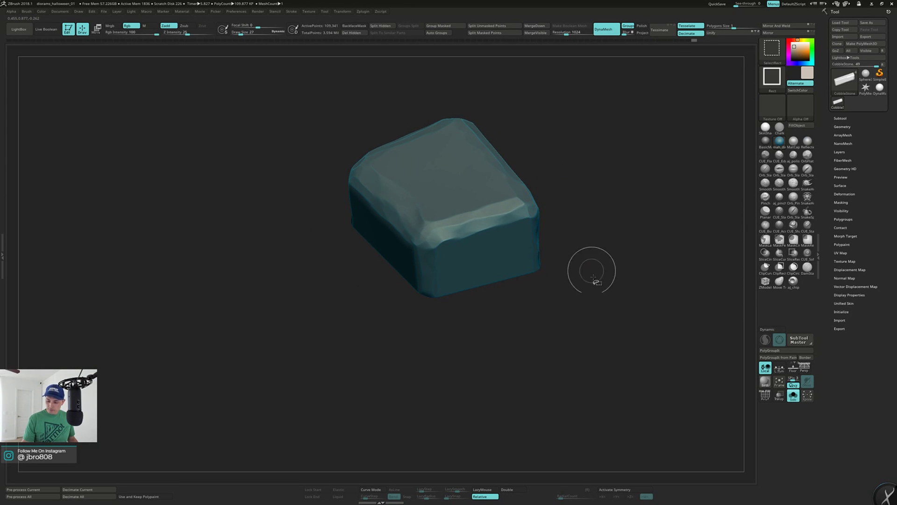
left_click(597, 315, "ctrl+shift")
left_click_drag(425, 367, 503, 322, "alt")
right_click_drag(503, 321, 521, 358)
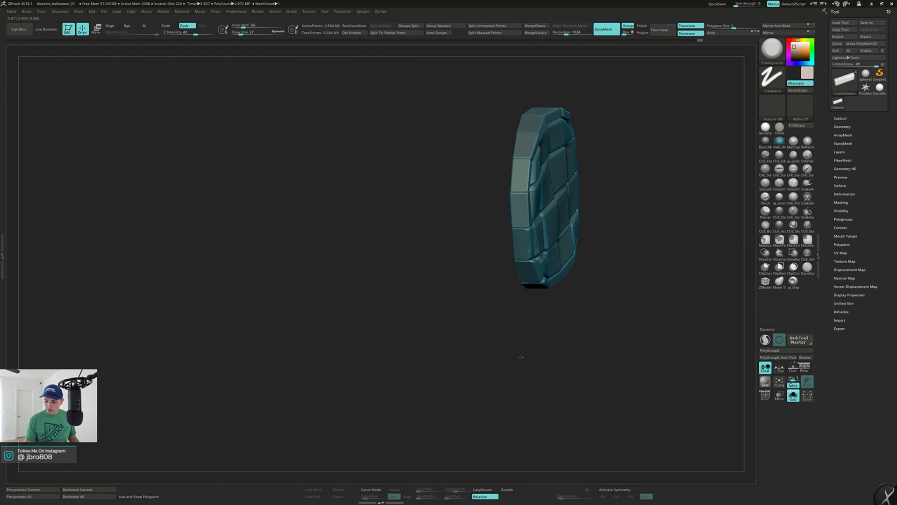
mouse_move(557, 320)
left_mouse_down()
mouse_move(584, 307)
mouse_move(525, 335)
mouse_move(544, 354)
mouse_move(583, 292)
mouse_move(555, 360)
left_mouse_up()
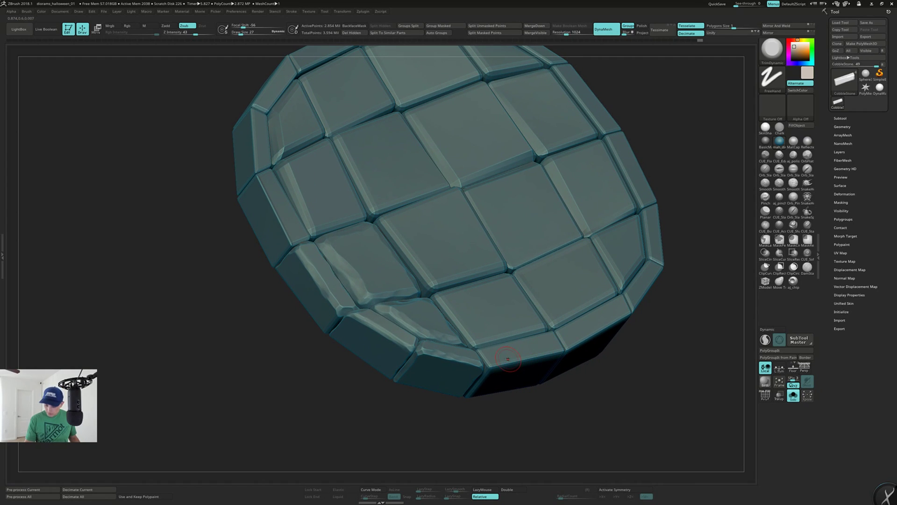
left_click(510, 358, "ctrl+shift")
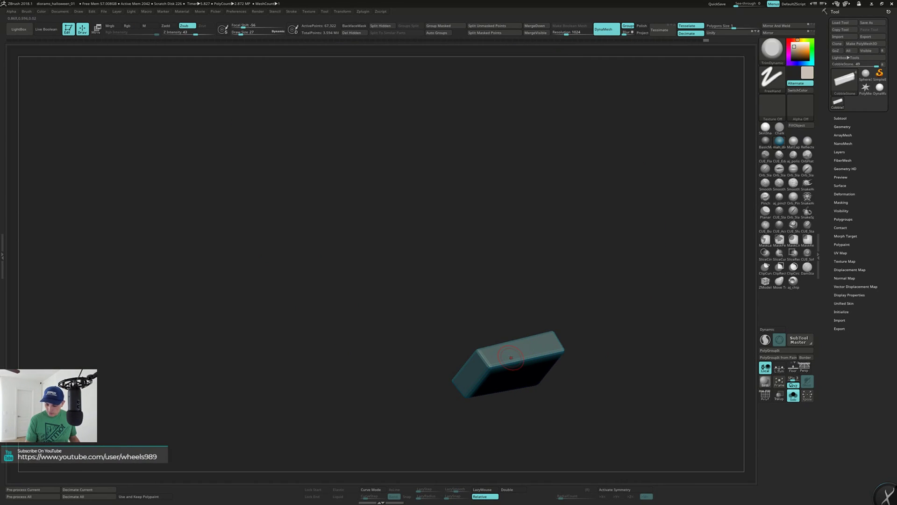
right_click_drag(548, 334, 471, 248, "alt")
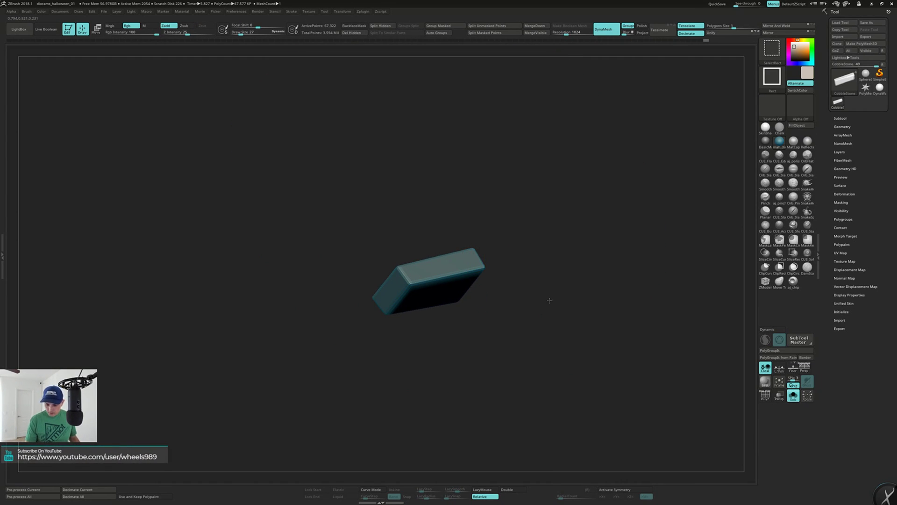
left_click(549, 300, "ctrl+shift")
Isolate a partly trimmed rim stone, wear down its remaining top edge, and unhide all the cobblestones again.
left_click(299, 262, "ctrl+shift")
mouse_move(299, 263)
right_mouse_down()
mouse_move(342, 258)
mouse_move(331, 300)
mouse_move(309, 302)
mouse_move(293, 264)
mouse_move(225, 230)
right_mouse_up()
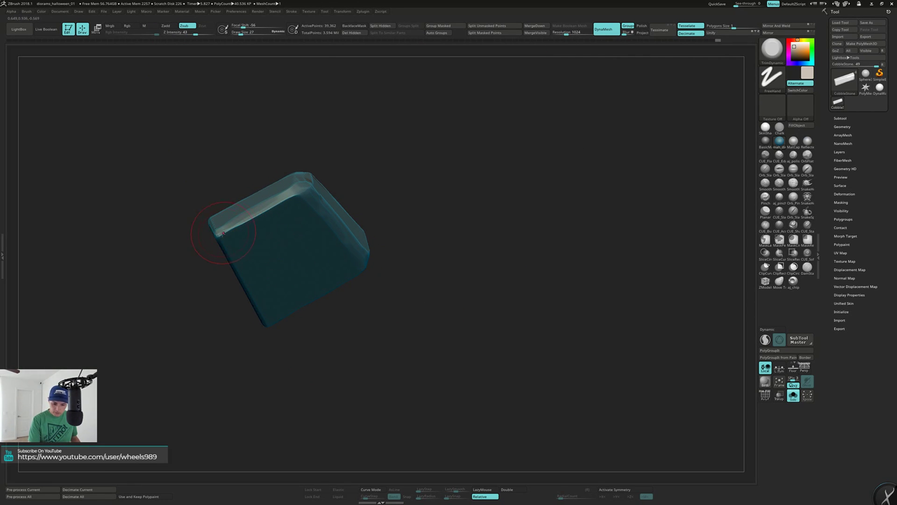
left_click(506, 323, "ctrl+shift")
right_click_drag(502, 320, 482, 303)
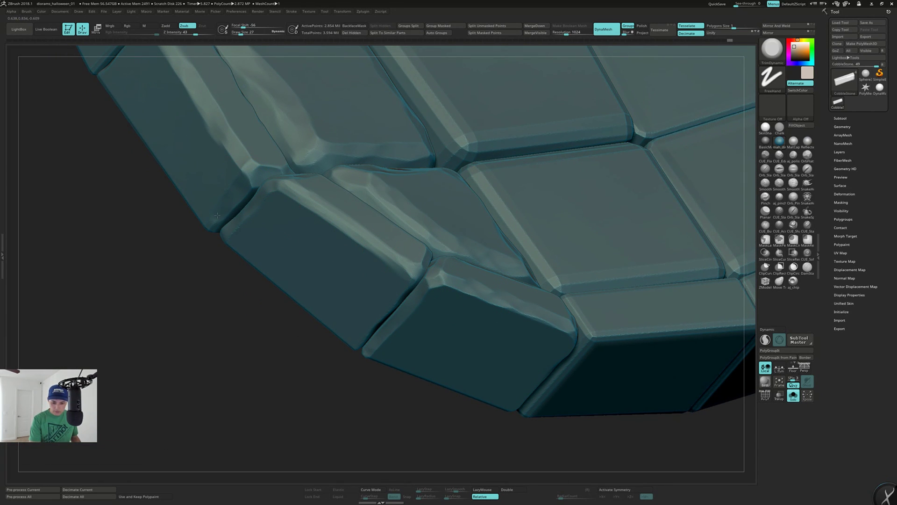
Touch up the corners and edges of the already trimmed rim stones with TrimDynamic.
left_click_drag(248, 187, 263, 186)
left_click_drag(236, 348, 303, 359)
left_click_drag(477, 301, 481, 305)
mouse_move(481, 304)
right_mouse_down()
mouse_move(475, 239)
mouse_move(508, 243)
mouse_move(506, 282)
right_mouse_up()
Isolate the untouched narrow rim stone beside the trimmed ones and wear down its top edges and corners with TrimDynamic.
left_click_drag(520, 299, 543, 215, "alt")
mouse_move(528, 248)
left_mouse_down()
mouse_move(526, 219)
mouse_move(524, 275)
left_mouse_up()
mouse_move(523, 275)
right_mouse_down()
mouse_move(544, 211)
mouse_move(555, 188)
mouse_move(563, 190)
mouse_move(525, 226)
right_mouse_up()
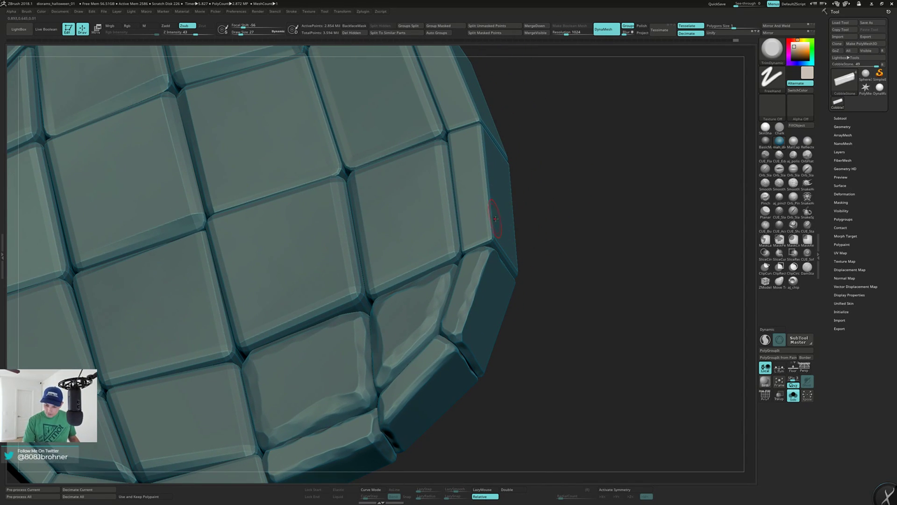
key("ctrl+shift")
left_click(485, 157, "ctrl+shift")
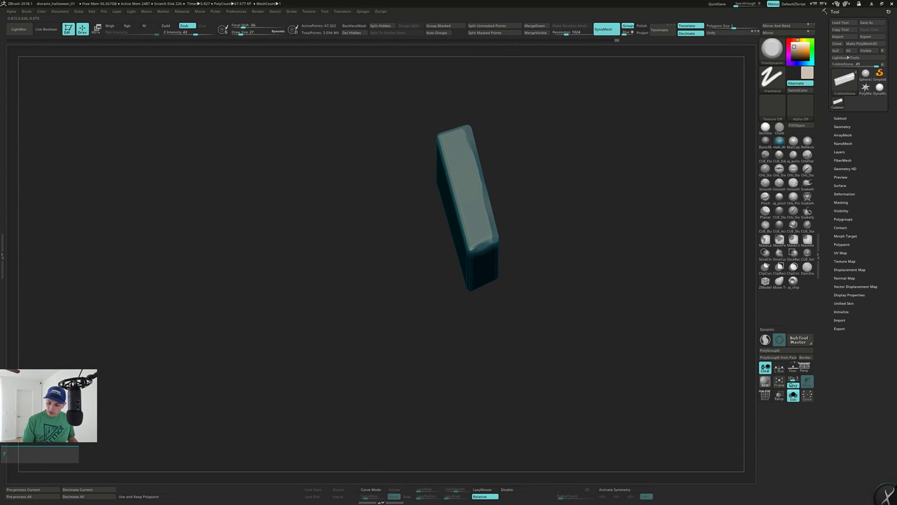
right_click_drag(478, 246, 490, 240)
mouse_move(455, 201)
right_mouse_down()
mouse_move(449, 178)
mouse_move(449, 211)
mouse_move(438, 194)
right_mouse_up()
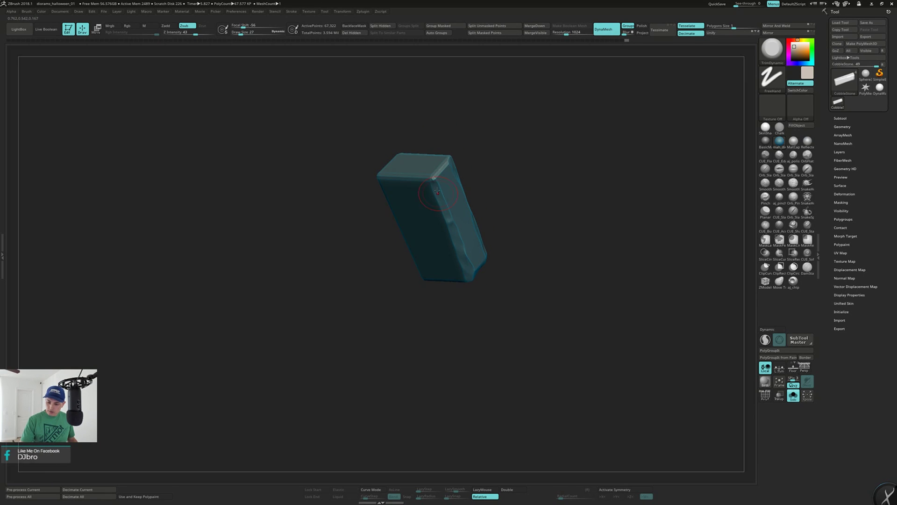
mouse_move(447, 161)
right_mouse_down()
mouse_move(432, 178)
mouse_move(438, 187)
right_mouse_up()
right_click_drag(469, 253, 478, 258)
mouse_move(471, 314)
right_mouse_down()
mouse_move(476, 296)
mouse_move(454, 259)
right_mouse_up()
mouse_move(477, 294)
right_mouse_down()
mouse_move(455, 274)
mouse_move(465, 159)
right_mouse_up()
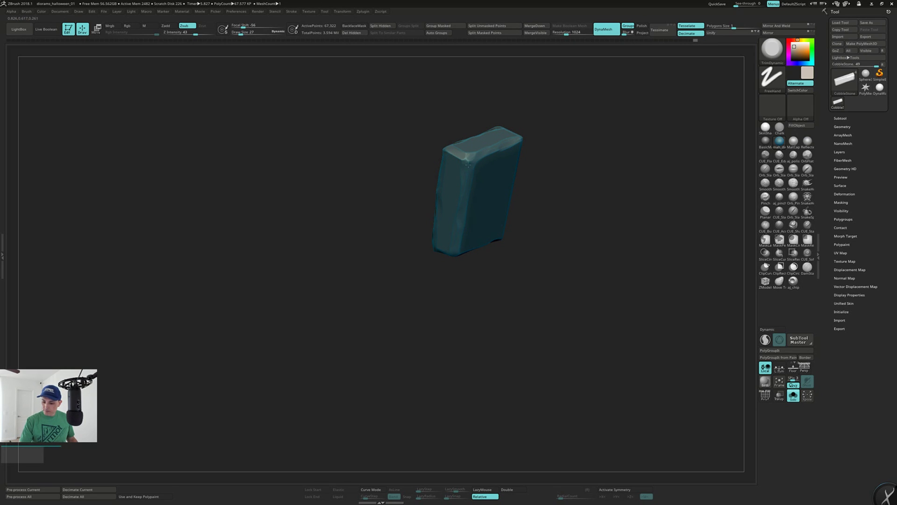
Isolate the next untouched rectangular cobblestone and chip one long edge of its top face.
left_click(588, 261, "ctrl+shift")
left_click_drag(583, 286, 557, 255)
left_click(393, 228, "ctrl+shift")
mouse_move(410, 213)
right_mouse_down("ctrl")
mouse_move(410, 233)
mouse_move(419, 179)
right_mouse_up("ctrl")
mouse_move(426, 144)
left_mouse_down()
mouse_move(431, 158)
mouse_move(393, 279)
left_mouse_up()
right_click_drag(426, 187, 420, 180)
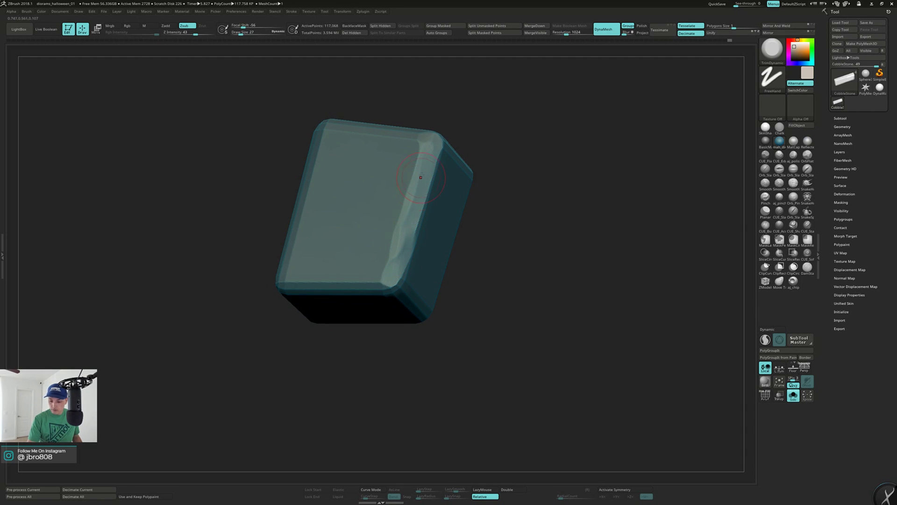
right_click_drag(399, 267, 391, 243)
left_click_drag(396, 278, 367, 285)
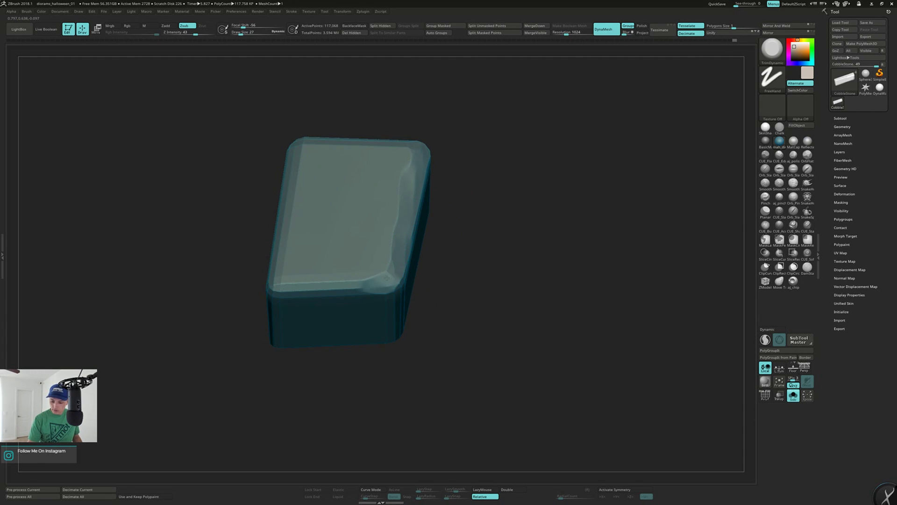
Trim a short edge of the rectangular stone's top face and soften the corner at its end.
right_click_drag(366, 285, 390, 308)
left_click_drag(381, 285, 296, 289)
right_click_drag(297, 290, 288, 280)
left_click_drag(288, 280, 291, 283)
right_click_drag(291, 281, 289, 287)
mouse_move(279, 283)
left_mouse_down()
mouse_move(283, 252)
mouse_move(285, 281)
left_mouse_up()
mouse_move(289, 238)
right_mouse_down("alt")
mouse_move(351, 272)
mouse_move(345, 242)
mouse_move(355, 238)
right_mouse_up("alt")
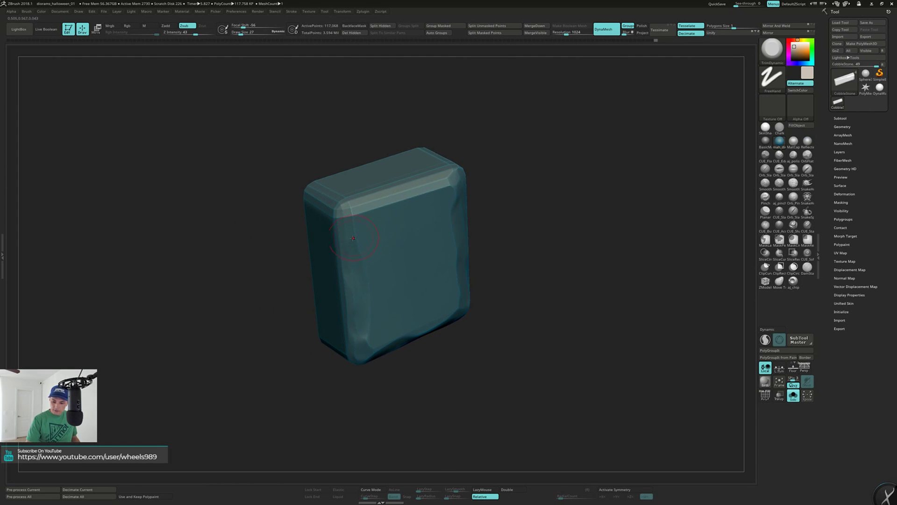
Chip the remaining short edge of the rectangular stone's top face from corner to corner.
right_click_drag(328, 182, 351, 202)
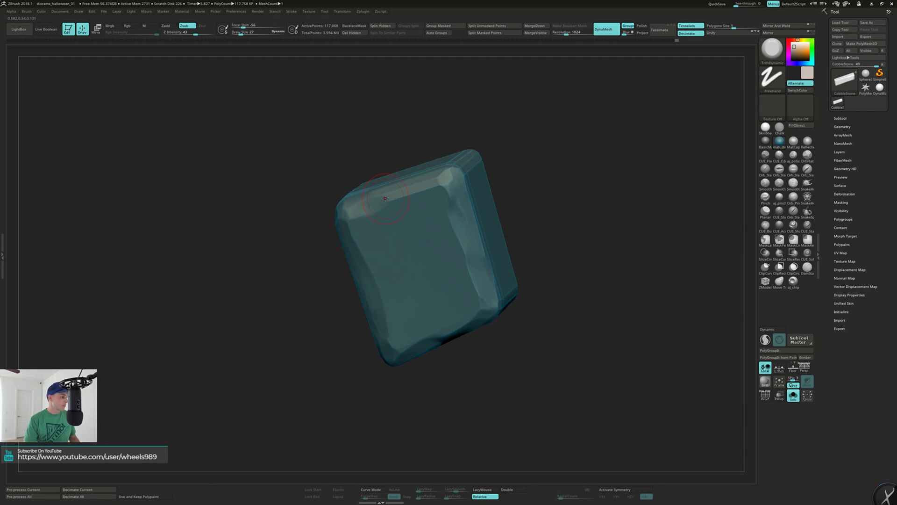
right_click_drag(385, 200, 368, 206)
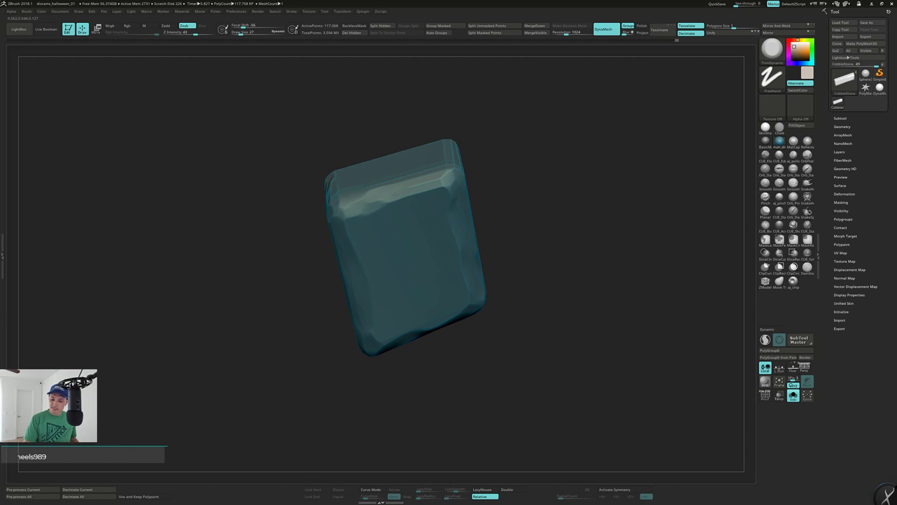
left_click_drag(368, 206, 437, 187)
right_click_drag(434, 173, 415, 188)
left_click_drag(415, 187, 455, 176)
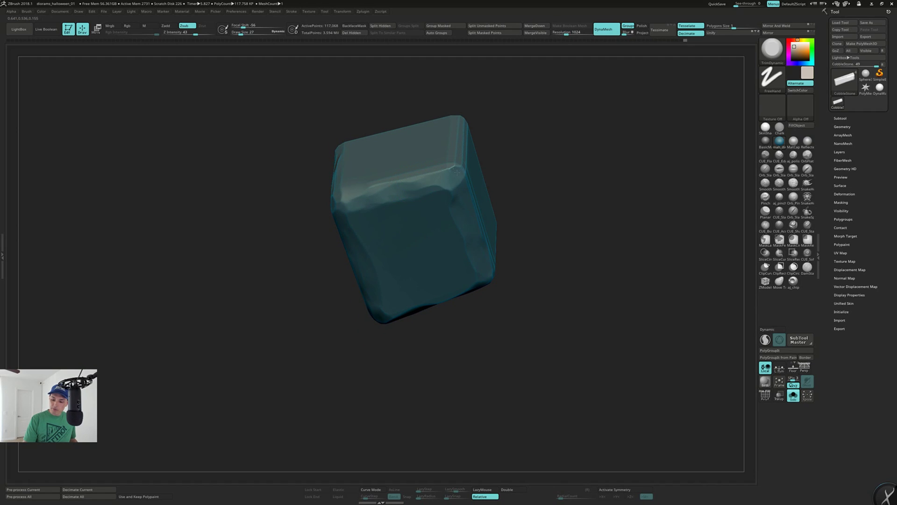
right_click_drag(460, 163, 455, 173)
mouse_move(455, 173)
left_mouse_down()
mouse_move(471, 162)
mouse_move(460, 158)
mouse_move(487, 106)
left_mouse_up()
Flatten the rectangular stone's top corners and wear down the vertical edge beneath one of them.
right_click_drag(488, 210, 473, 138)
right_click_drag(455, 184, 453, 212)
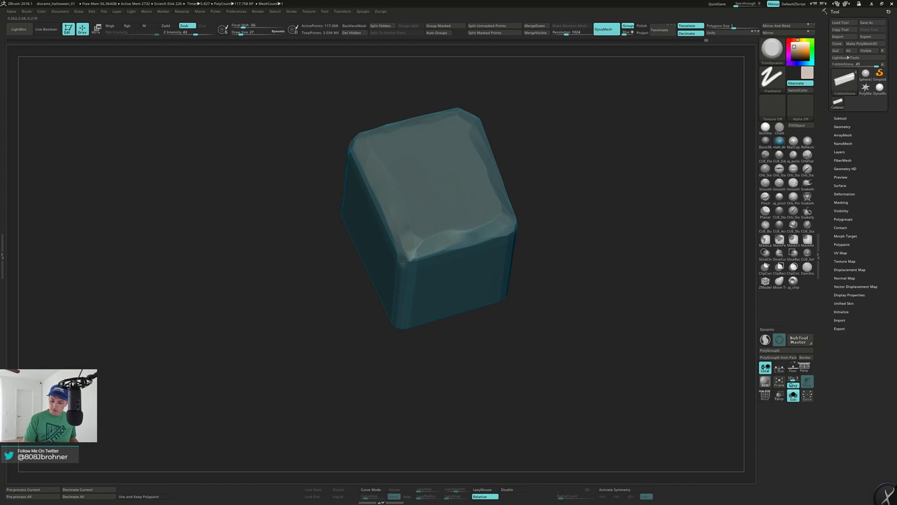
right_click_drag(411, 266, 411, 252)
left_click_drag(409, 282, 393, 316)
left_click_drag(417, 255, 404, 255)
mouse_move(405, 256)
right_mouse_down()
mouse_move(411, 276)
mouse_move(410, 236)
mouse_move(418, 264)
right_mouse_up()
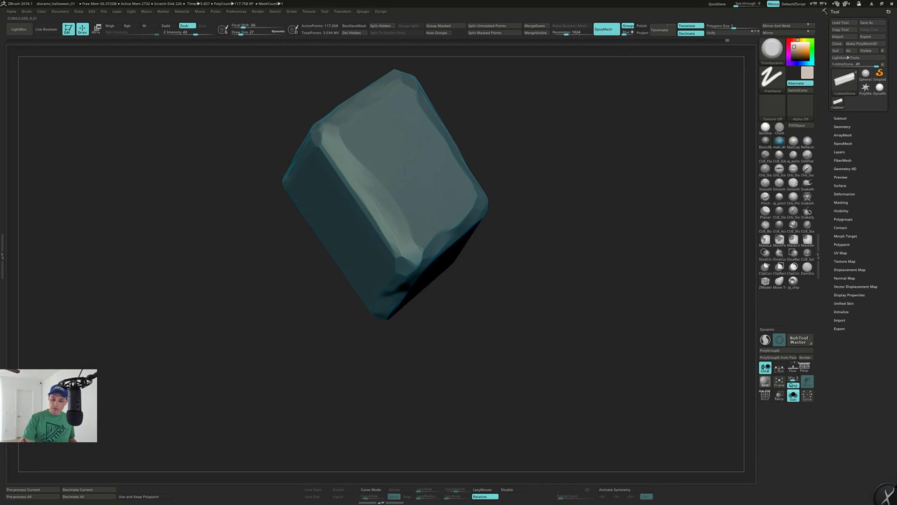
right_click_drag(459, 200, 458, 203)
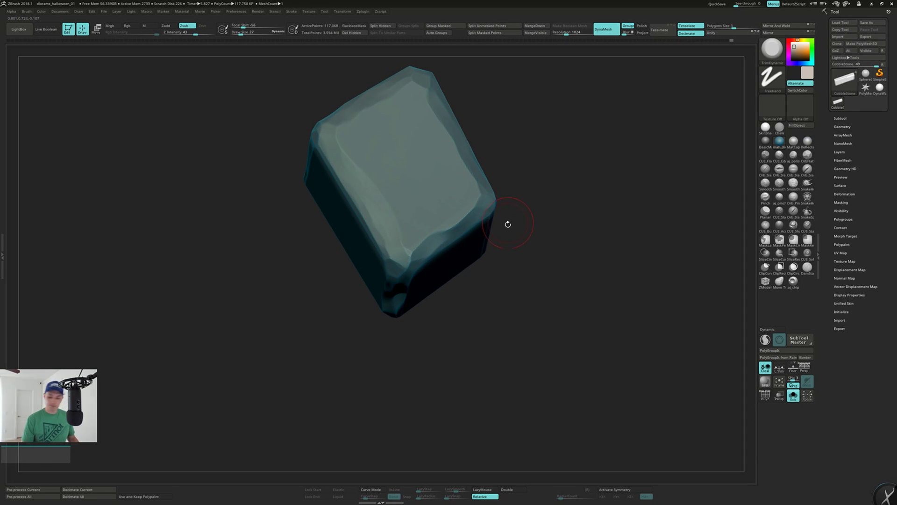
right_click_drag(508, 222, 496, 229)
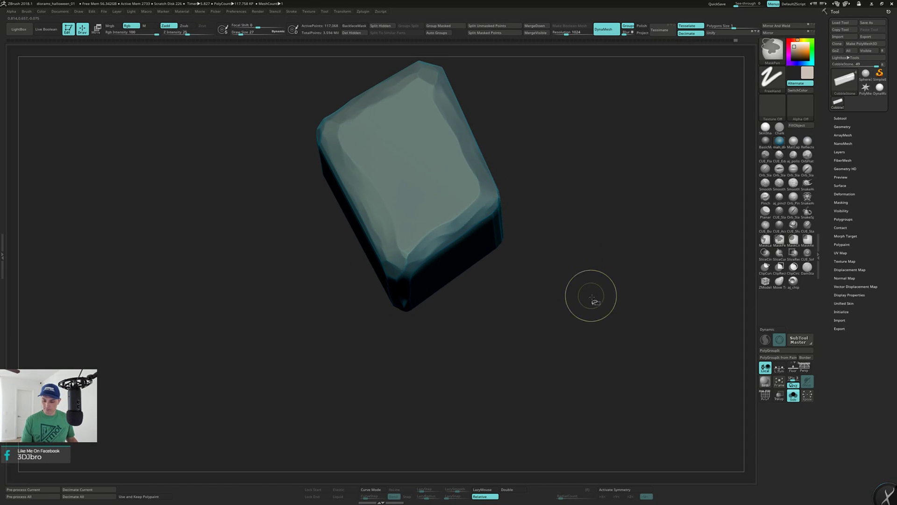
Isolate the neighbouring large square cobblestone and wear down the first edge of its top face.
left_click(597, 299, "ctrl+shift")
left_click(341, 256, "ctrl+shift")
mouse_move(340, 256)
right_mouse_down()
mouse_move(341, 240)
mouse_move(367, 234)
right_mouse_up()
mouse_move(367, 234)
right_mouse_down("alt")
mouse_move(479, 210)
mouse_move(460, 237)
right_mouse_up("alt")
right_click_drag(367, 297, 384, 318)
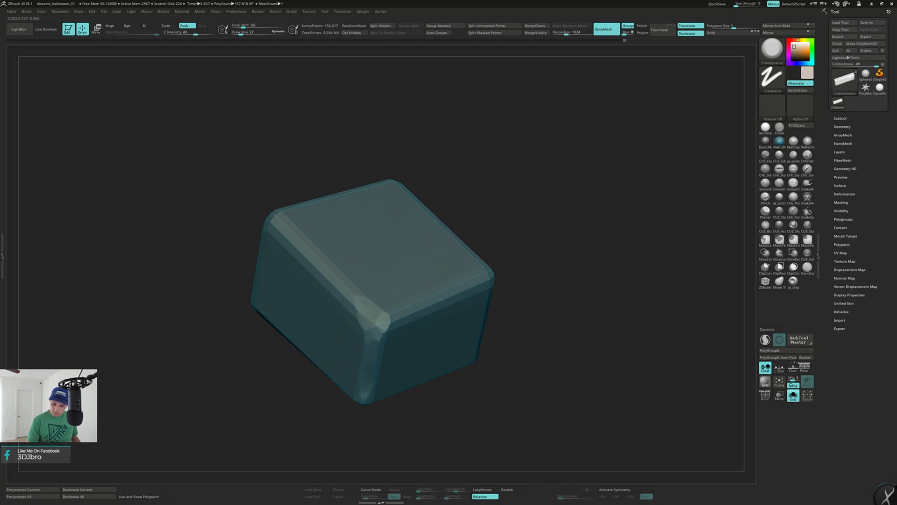
right_click_drag(360, 366, 372, 370)
left_click_drag(353, 308, 287, 220)
left_click_drag(319, 268, 284, 207)
right_click_drag(308, 262, 327, 269)
left_click_drag(339, 281, 292, 214)
Trim the large square stone's adjoining vertical edge and the corners at its ends.
right_click_drag(293, 215, 317, 291)
mouse_move(317, 291)
left_mouse_down()
mouse_move(322, 286)
mouse_move(262, 314)
left_mouse_up()
right_click_drag(280, 309, 248, 295)
mouse_move(323, 299)
left_mouse_down()
mouse_move(329, 267)
mouse_move(313, 265)
left_mouse_up()
left_click_drag(338, 179, 350, 162)
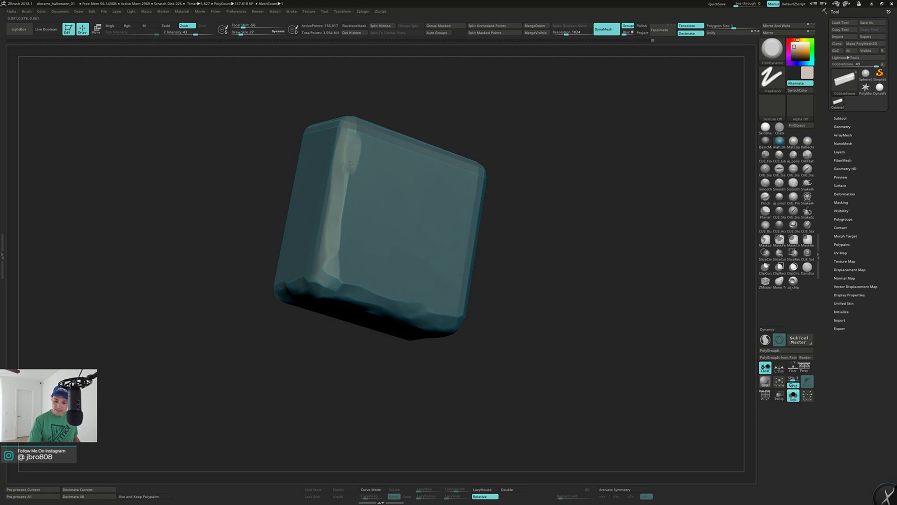
mouse_move(334, 258)
right_mouse_down()
mouse_move(323, 285)
mouse_move(357, 318)
mouse_move(365, 308)
right_mouse_up()
mouse_move(353, 196)
left_mouse_down()
mouse_move(354, 184)
mouse_move(365, 194)
left_mouse_up()
mouse_move(364, 194)
right_mouse_down()
mouse_move(355, 185)
mouse_move(358, 155)
right_mouse_up()
mouse_move(354, 188)
left_mouse_down()
mouse_move(354, 197)
mouse_move(374, 188)
left_mouse_up()
Chip the next edge of the large square stone's top face and bevel the corner where it ends.
right_click_drag(402, 168, 374, 191)
left_click_drag(375, 198, 509, 215)
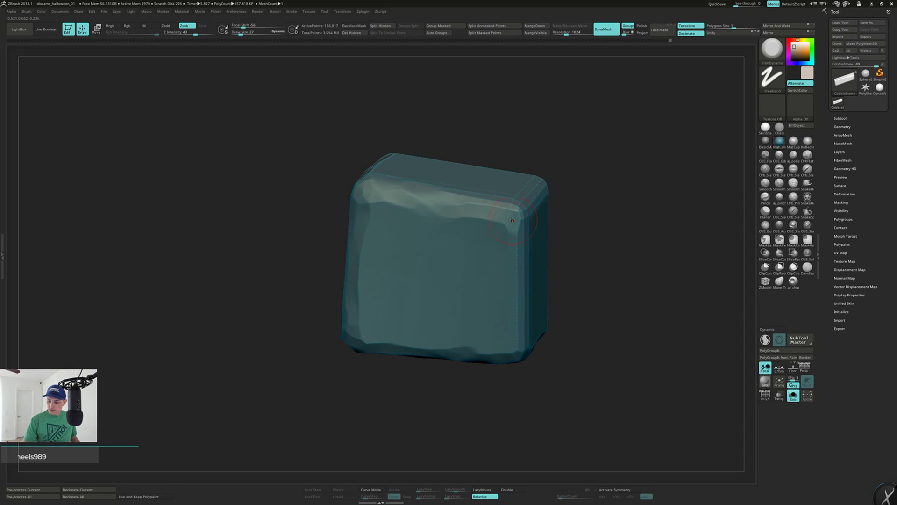
right_click_drag(510, 216, 467, 206)
left_click_drag(516, 209, 521, 216)
right_click_drag(520, 198, 518, 219)
left_click_drag(518, 208, 521, 226)
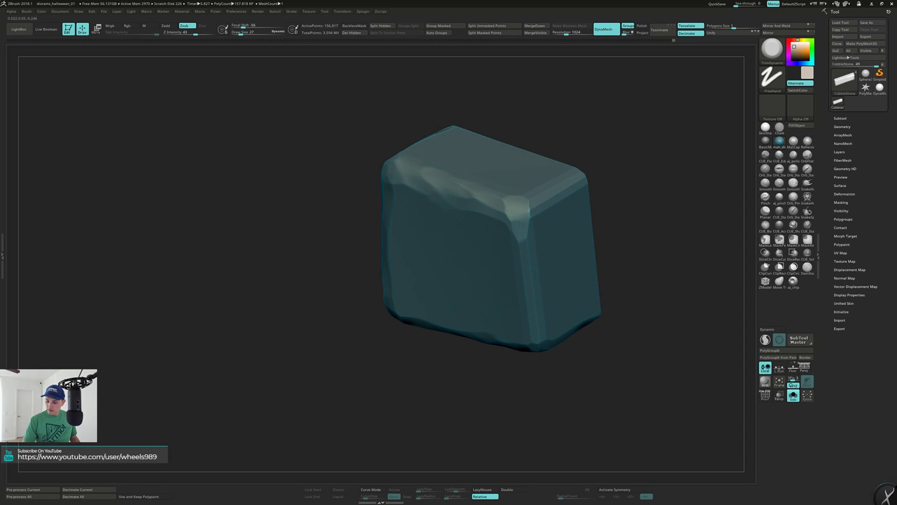
Wear down the last untrimmed top edge of the large square stone and refine its adjoining corners.
right_click_drag(571, 183, 494, 198)
mouse_move(492, 241)
left_mouse_down()
mouse_move(498, 311)
mouse_move(488, 323)
left_mouse_up()
right_click_drag(488, 322, 460, 290)
left_click_drag(506, 190, 506, 317)
right_click_drag(506, 317, 475, 313)
mouse_move(500, 308)
left_mouse_down()
mouse_move(493, 328)
mouse_move(502, 317)
left_mouse_up()
right_click_drag(501, 318, 544, 320)
left_click_drag(494, 327, 428, 338)
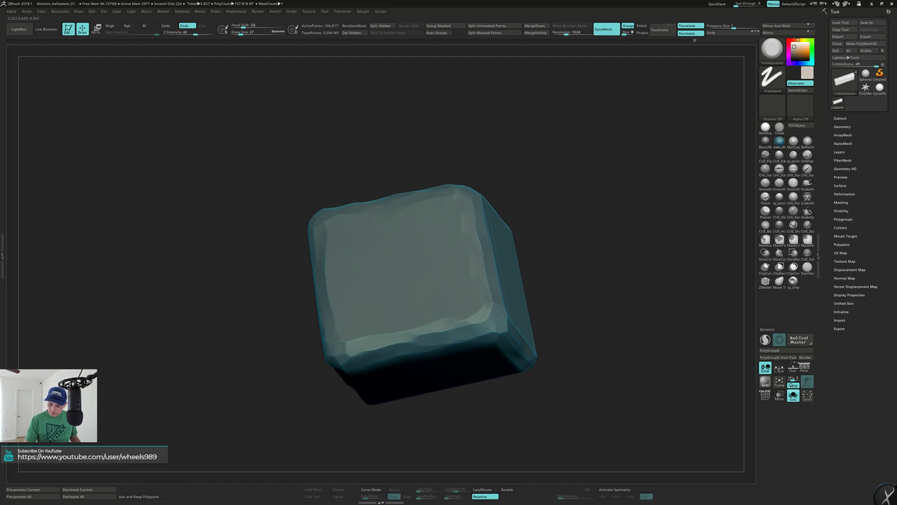
right_click_drag(495, 291, 497, 322)
right_click_drag(603, 326, 602, 316)
Isolate the next untouched rim stone and chip two adjoining edges of its broad side.
key("ctrl+shift")
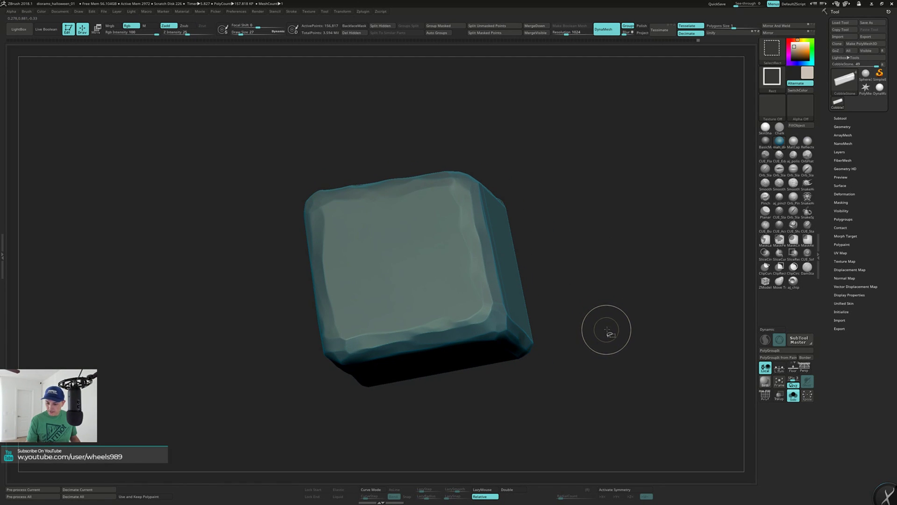
left_click(610, 328, "ctrl+shift")
right_click_drag(572, 327, 509, 260, "ctrl")
left_click(430, 207, "ctrl+shift")
mouse_move(432, 208)
right_mouse_down()
mouse_move(467, 244)
mouse_move(477, 310)
mouse_move(456, 320)
mouse_move(479, 226)
right_mouse_up()
mouse_move(305, 195)
left_mouse_down()
mouse_move(451, 194)
mouse_move(477, 185)
left_mouse_up()
right_click_drag(477, 186, 461, 208)
left_click_drag(479, 185, 559, 112)
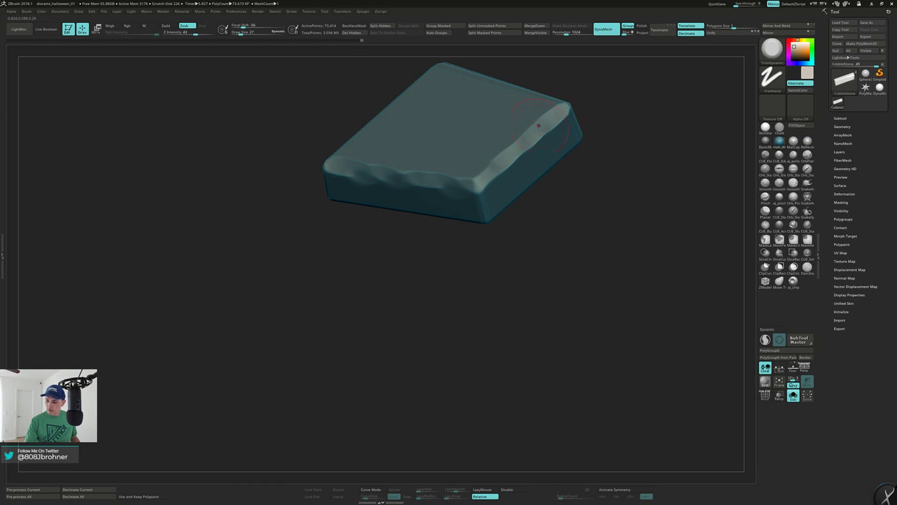
Trim the rim stone's corner and the opposite long edge of its narrow top face.
right_click_drag(537, 187, 486, 157)
left_click_drag(484, 163, 488, 201)
mouse_move(488, 201)
right_mouse_down()
mouse_move(490, 152)
mouse_move(486, 208)
right_mouse_up()
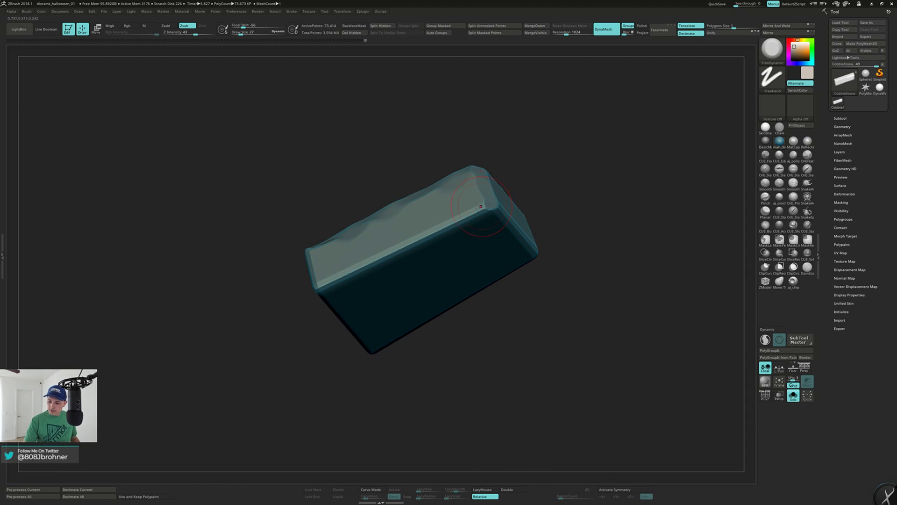
left_click_drag(439, 227, 377, 256)
right_click_drag(377, 256, 390, 260)
left_click_drag(385, 257, 338, 289)
Wear down the far end and corners of the rim stone's narrow top face.
right_click_drag(338, 288, 345, 279)
left_click_drag(344, 279, 320, 247)
right_click_drag(320, 247, 333, 260)
left_click_drag(314, 252, 211, 269)
mouse_move(211, 269)
right_mouse_down()
mouse_move(301, 224)
mouse_move(308, 267)
mouse_move(302, 241)
mouse_move(340, 248)
right_mouse_up()
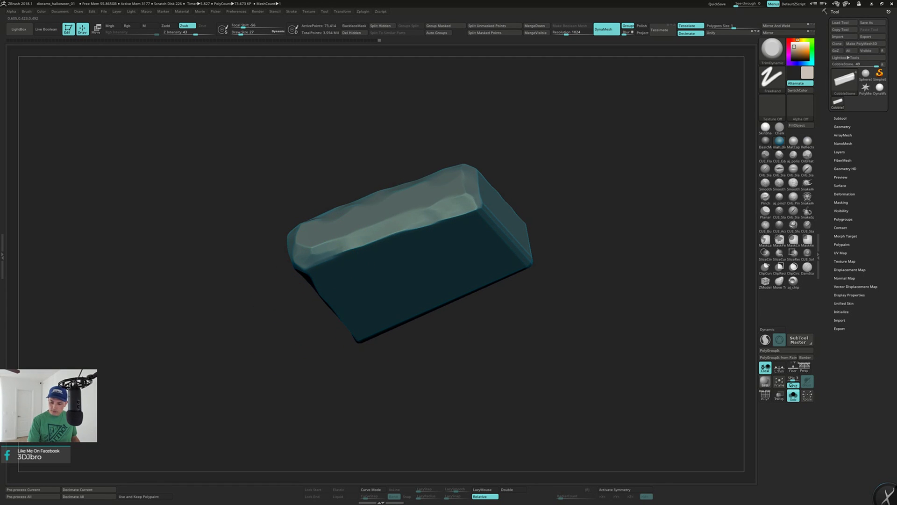
mouse_move(465, 220)
right_mouse_down()
mouse_move(481, 225)
mouse_move(486, 206)
right_mouse_up()
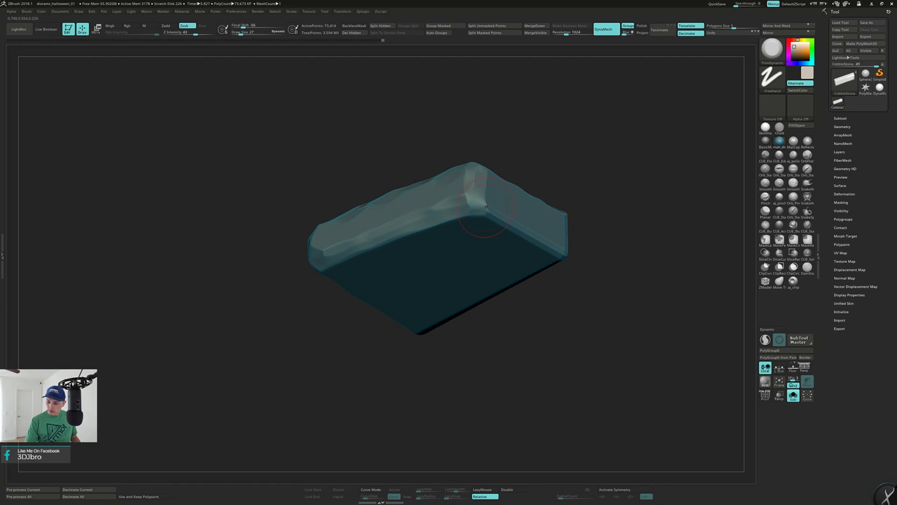
Isolate the untouched inner stone next to the trimmed rim stone and chip two adjoining edges of its top face.
left_click(600, 328, "ctrl+shift")
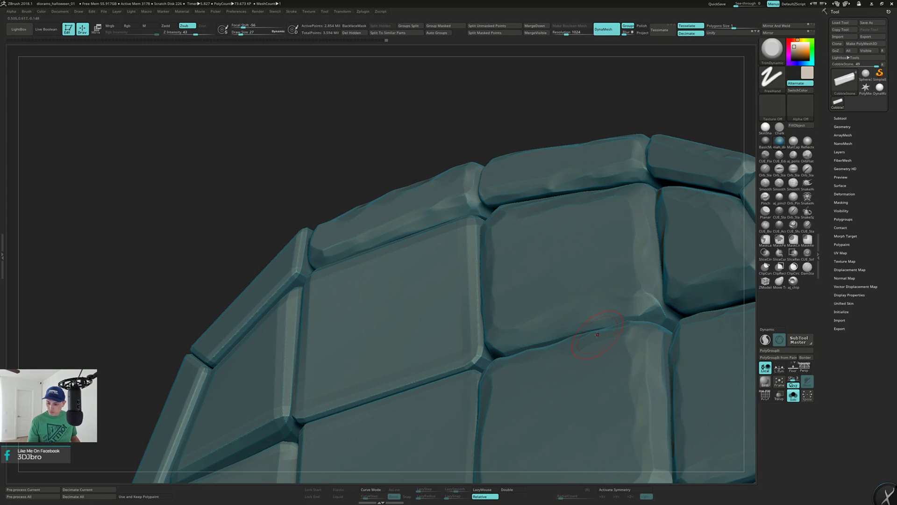
key("ctrl+shift")
mouse_move(440, 302)
right_mouse_down("ctrl")
mouse_move(445, 254)
mouse_move(490, 290)
mouse_move(493, 201)
mouse_move(500, 249)
right_mouse_up("ctrl")
right_click_drag(480, 193, 461, 159, "ctrl")
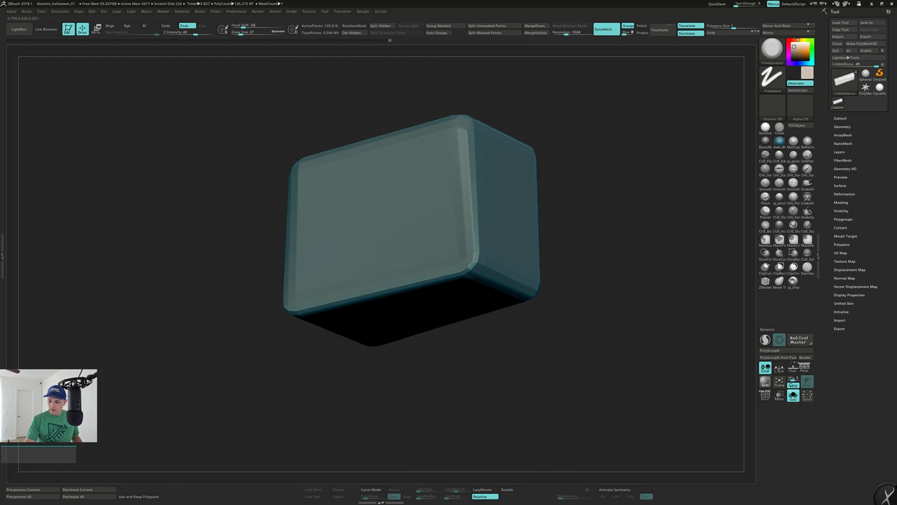
left_click_drag(461, 156, 461, 182)
right_click_drag(468, 256, 473, 261)
left_click_drag(453, 270, 302, 303)
Roughen the inner stone's further top edge and flatten the corners at its ends.
mouse_move(302, 303)
right_mouse_down()
mouse_move(425, 314)
mouse_move(400, 319)
right_mouse_up()
left_click_drag(400, 320, 357, 266)
mouse_move(358, 267)
right_mouse_down()
mouse_move(352, 259)
mouse_move(391, 292)
right_mouse_up()
left_click_drag(391, 292, 345, 235)
right_click_drag(344, 234, 380, 239)
left_click_drag(245, 282, 256, 271)
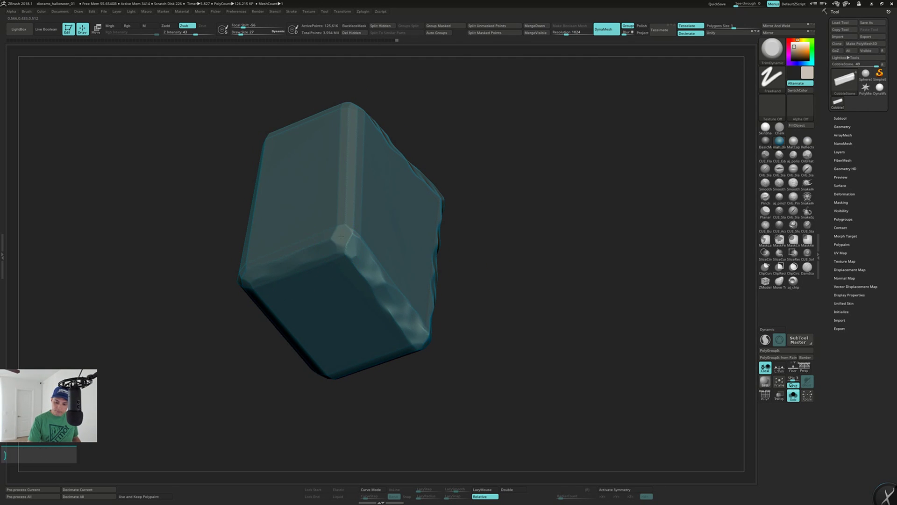
Wear down the last smooth edge of the inner stone's top face and touch up its corners.
right_click_drag(349, 256, 344, 246)
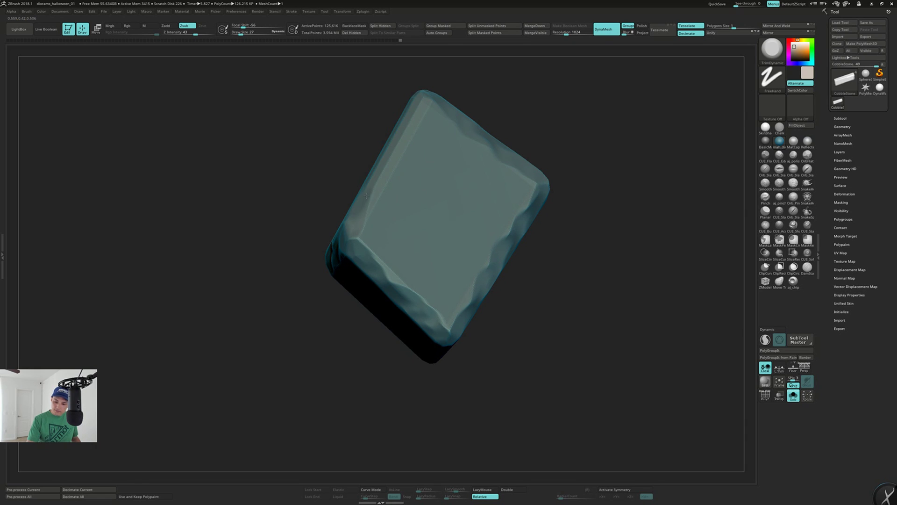
mouse_move(430, 100)
right_mouse_down()
mouse_move(486, 180)
mouse_move(477, 138)
right_mouse_up()
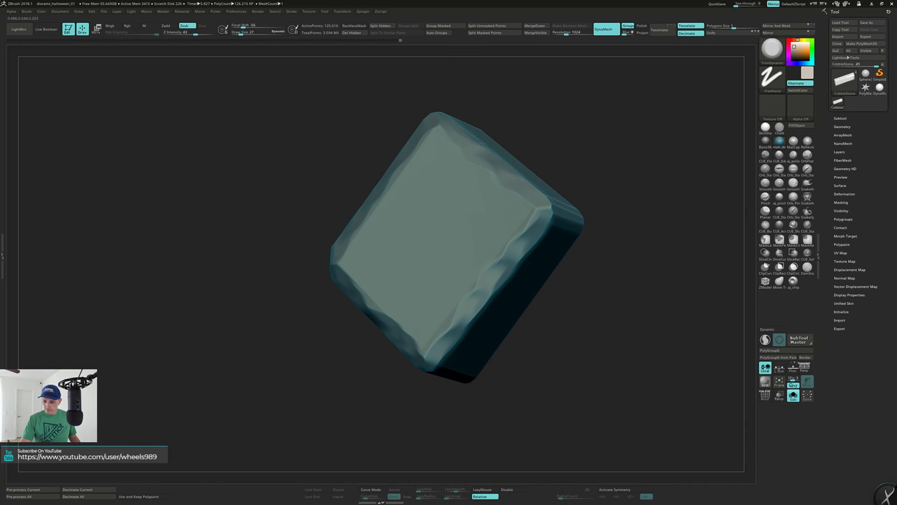
right_click_drag(534, 220, 378, 235)
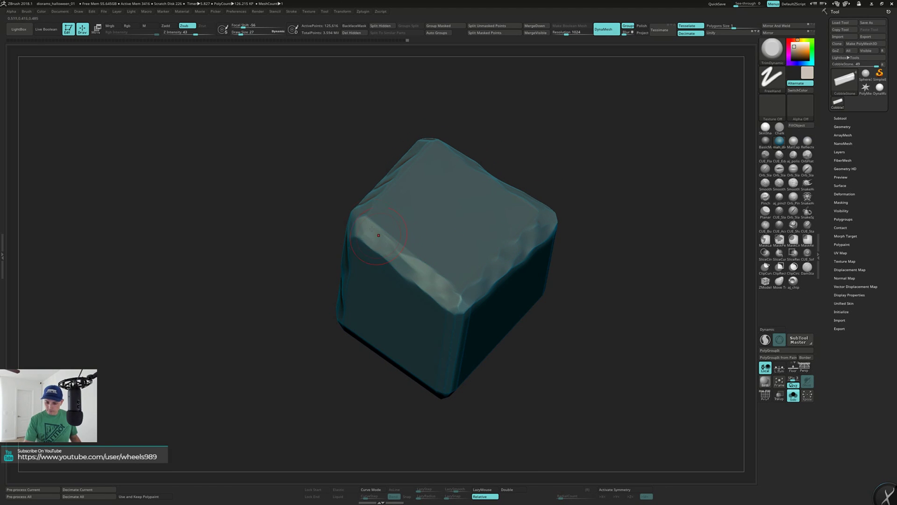
right_click_drag(453, 302, 458, 306)
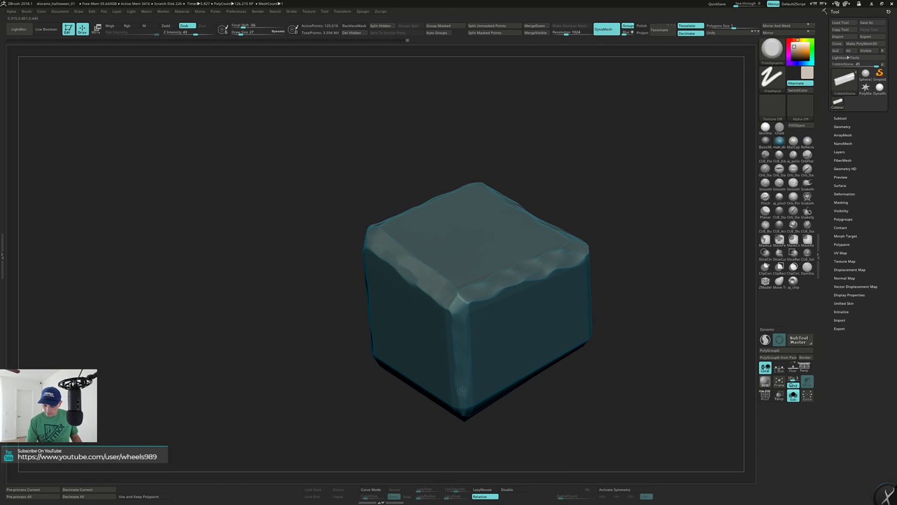
Isolate the wedge-shaped stone, smooth its pointed vertical edge, and trim the corner at its end.
right_click_drag(466, 396, 516, 288)
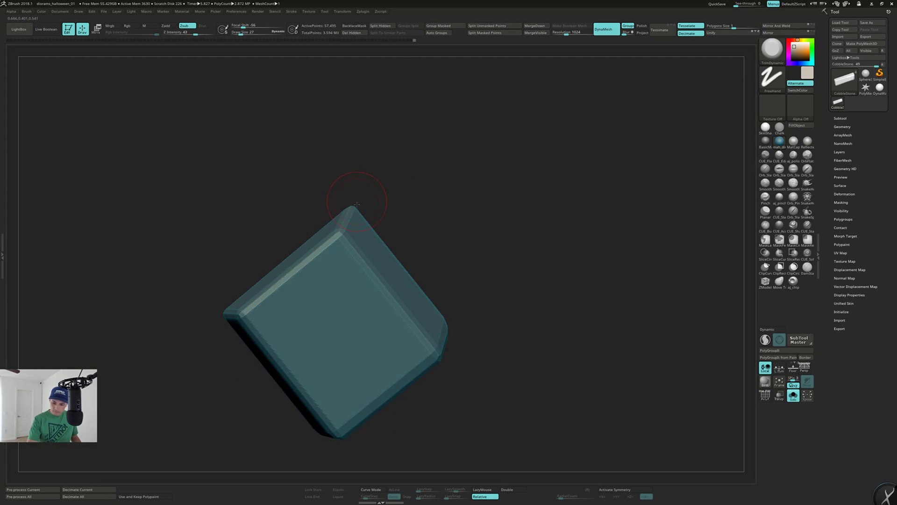
right_click_drag(346, 300, 401, 184)
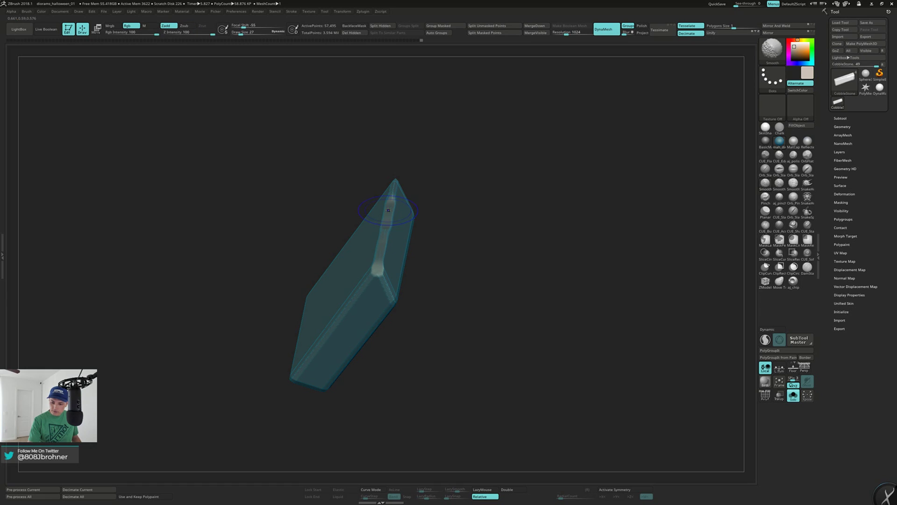
left_click_drag(392, 199, 379, 263, "shift")
right_click_drag(381, 256, 377, 238)
left_click_drag(371, 262, 386, 286)
right_click_drag(386, 283, 407, 266)
Smooth the wedge-shaped stone's vertical edge and chip its neighbouring top edge and corner with the TrimDynamic brush at draw size 21.
left_click_drag(375, 257, 367, 265)
right_click_drag(367, 265, 374, 227)
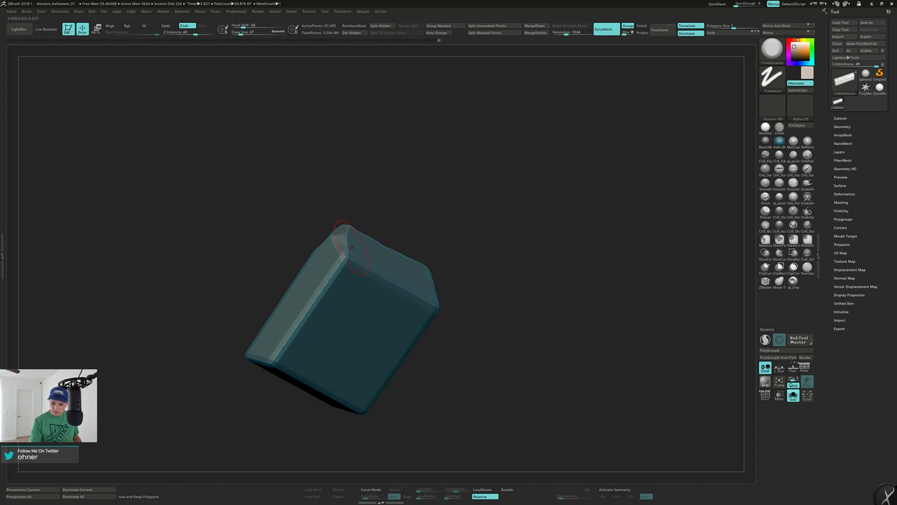
left_click_drag(323, 284, 317, 297)
key("s")
right_click_drag(290, 327, 364, 345)
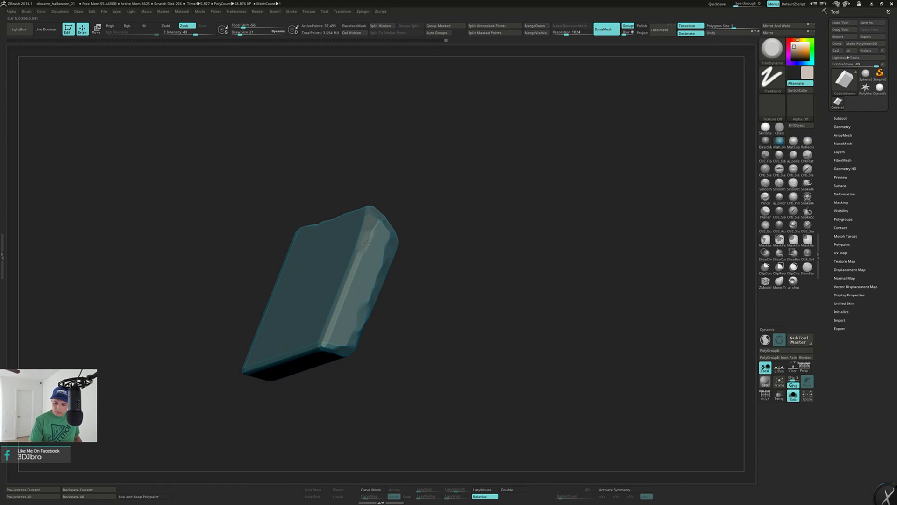
right_click_drag(351, 270, 331, 299)
right_click_drag(333, 330, 423, 232)
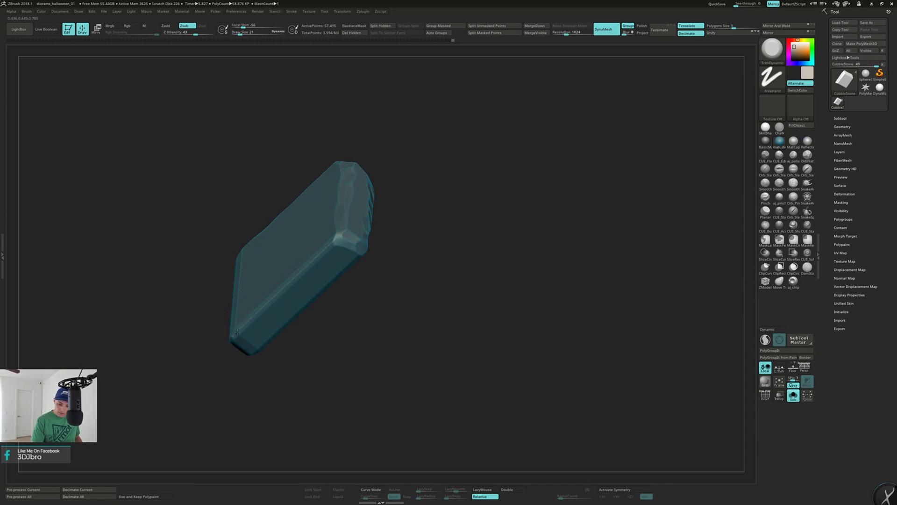
Wear down the remaining top edges of the wedge-shaped stone and flatten the corners between them.
right_click_drag(341, 244, 339, 204)
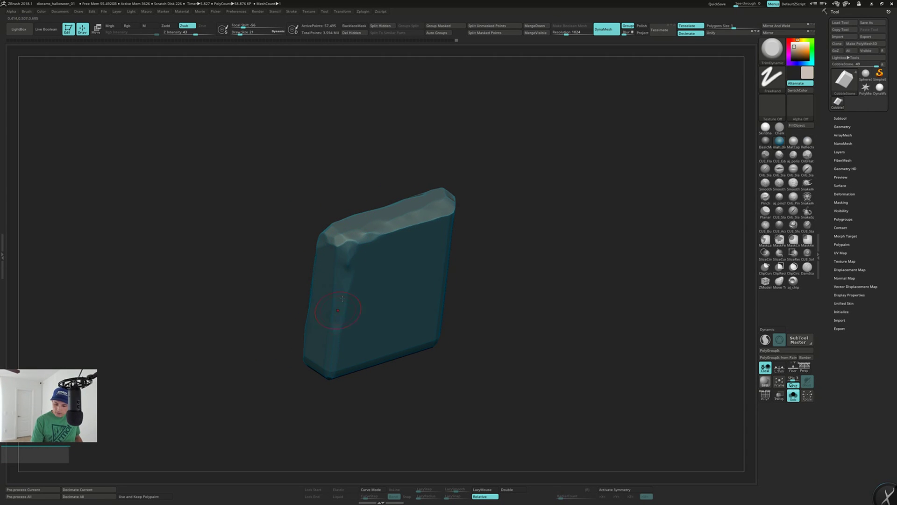
right_click_drag(337, 313, 337, 287)
mouse_move(351, 239)
right_mouse_down()
mouse_move(466, 277)
mouse_move(459, 279)
right_mouse_up()
left_click_drag(346, 230, 354, 231)
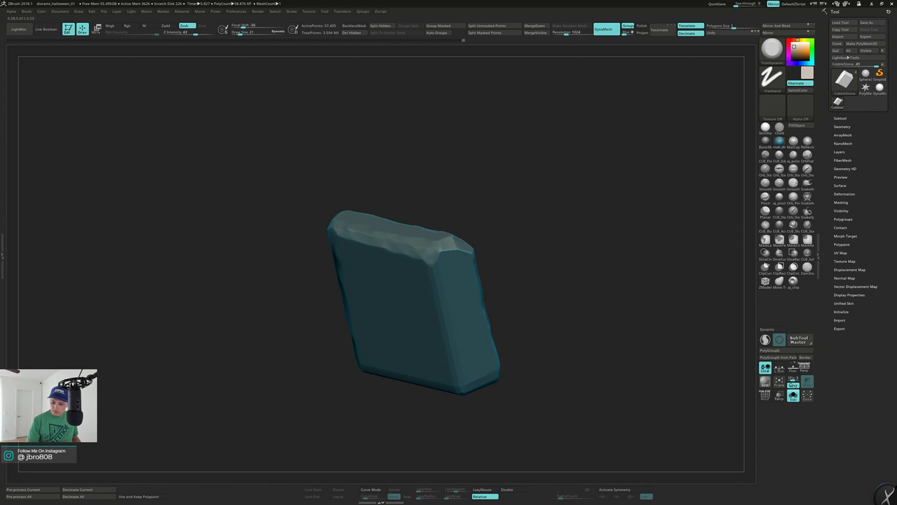
left_click_drag(445, 250, 452, 253)
mouse_move(505, 250)
right_mouse_down()
mouse_move(427, 262)
mouse_move(434, 266)
mouse_move(425, 242)
mouse_move(435, 266)
mouse_move(463, 281)
right_mouse_up()
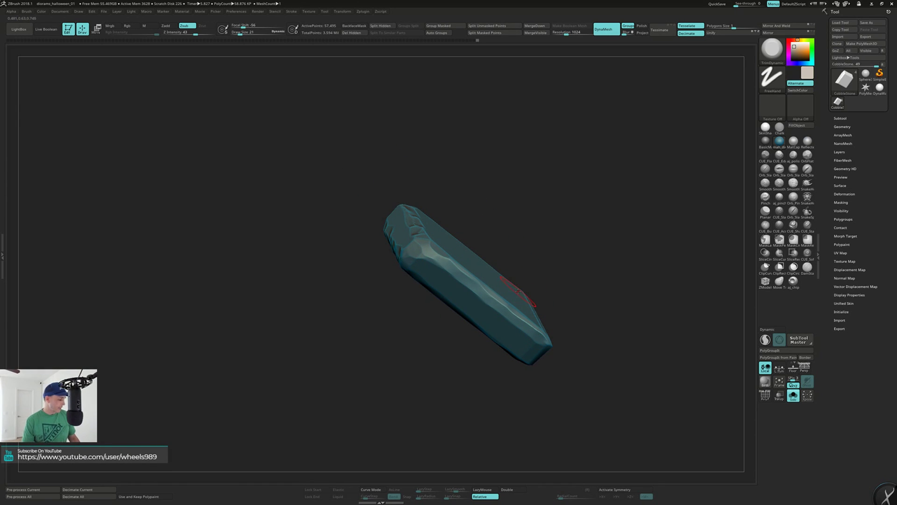
mouse_move(518, 291)
right_mouse_down()
mouse_move(551, 260)
mouse_move(571, 216)
mouse_move(560, 224)
mouse_move(566, 244)
right_mouse_up()
Isolate the untouched kite-shaped inner stone and trim its first top edge and corner, enlarging the brush to draw size 32.
left_click(568, 268, "ctrl+shift")
key("ctrl+shift")
left_click(356, 270, "ctrl+shift")
right_click_drag(356, 270, 424, 208)
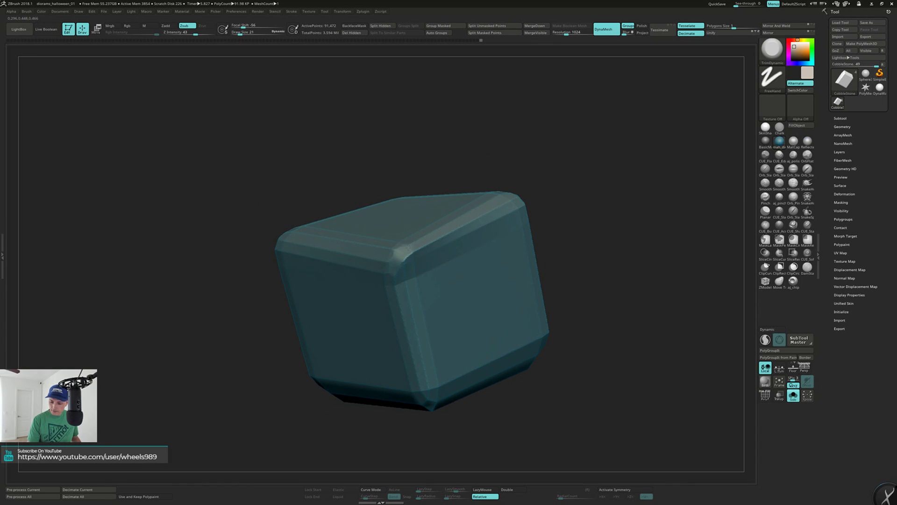
left_click_drag(427, 241, 462, 235)
right_click_drag(463, 235, 456, 253)
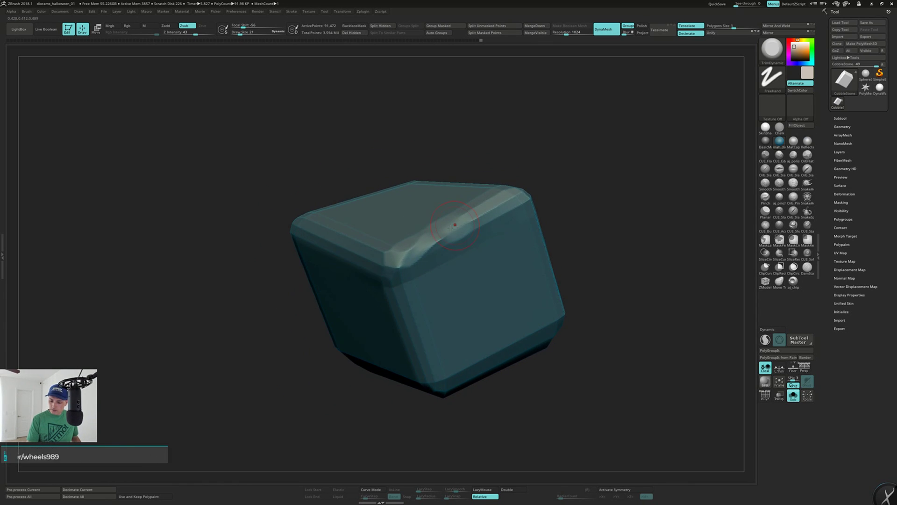
mouse_move(397, 260)
left_mouse_down()
mouse_move(405, 270)
mouse_move(387, 272)
mouse_move(415, 254)
mouse_move(383, 263)
mouse_move(384, 272)
left_mouse_up()
key("s")
mouse_move(401, 262)
right_mouse_down()
mouse_move(411, 253)
mouse_move(399, 277)
right_mouse_up()
left_click_drag(396, 273, 460, 241)
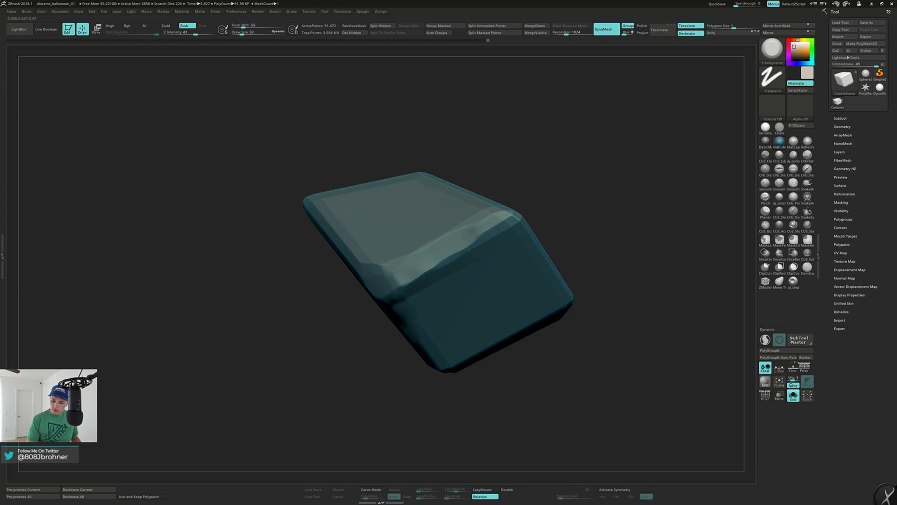
Deepen the wear on the kite-shaped stone's first top edge, flatten the corner at its end, and chip the adjoining edge.
right_click_drag(455, 237, 428, 254, "alt")
left_click_drag(420, 255, 484, 232)
right_click_drag(488, 232, 468, 241)
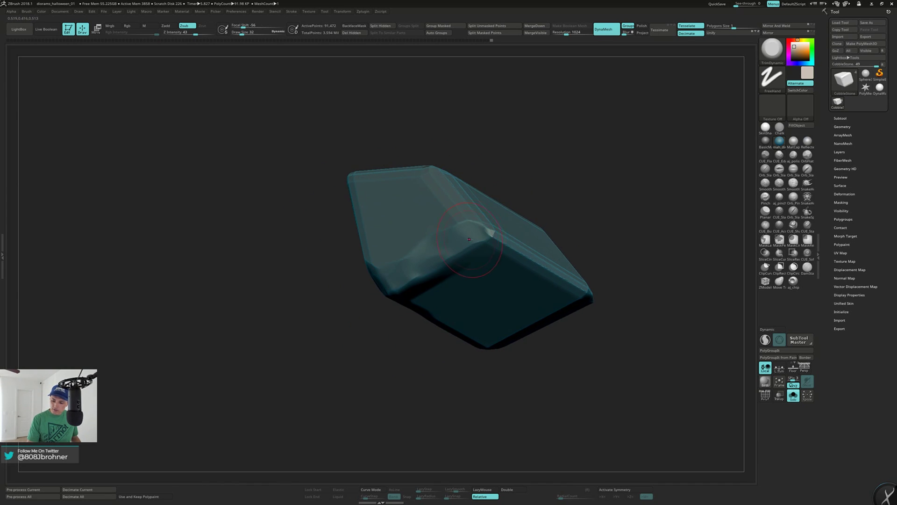
left_click_drag(488, 235, 484, 237)
key("shift")
right_click_drag(517, 237, 505, 244)
mouse_move(506, 245)
left_mouse_down()
mouse_move(571, 282)
mouse_move(582, 299)
mouse_move(556, 296)
mouse_move(535, 325)
mouse_move(548, 308)
mouse_move(460, 303)
left_mouse_up()
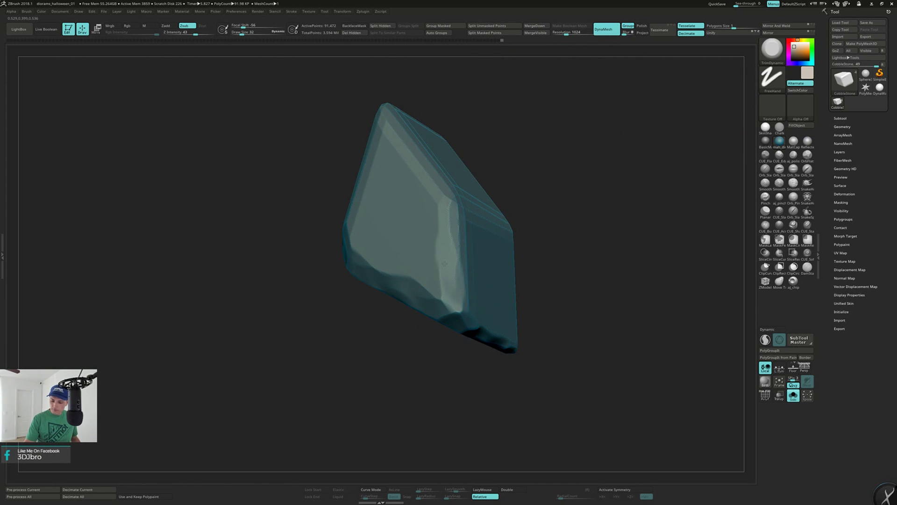
Roughen the remaining top edges of the kite-shaped stone up to its pointed tip.
mouse_move(450, 201)
right_mouse_down()
mouse_move(467, 222)
mouse_move(460, 231)
right_mouse_up()
left_click_drag(442, 227, 387, 153)
right_click_drag(385, 152, 405, 157)
mouse_move(351, 237)
left_mouse_down()
mouse_move(341, 262)
mouse_move(373, 191)
left_mouse_up()
right_click_drag(373, 191, 345, 197)
left_click_drag(371, 193, 384, 143)
right_click_drag(384, 143, 398, 173)
Reduce the brush to draw size 21, then smooth and trim the kite-shaped stone's pointed tip and the vertical edge below it.
key("s")
left_click_drag(414, 153, 413, 153)
mouse_move(415, 146)
right_mouse_down("alt")
mouse_move(415, 221)
mouse_move(460, 219)
right_mouse_up("alt")
key("shift")
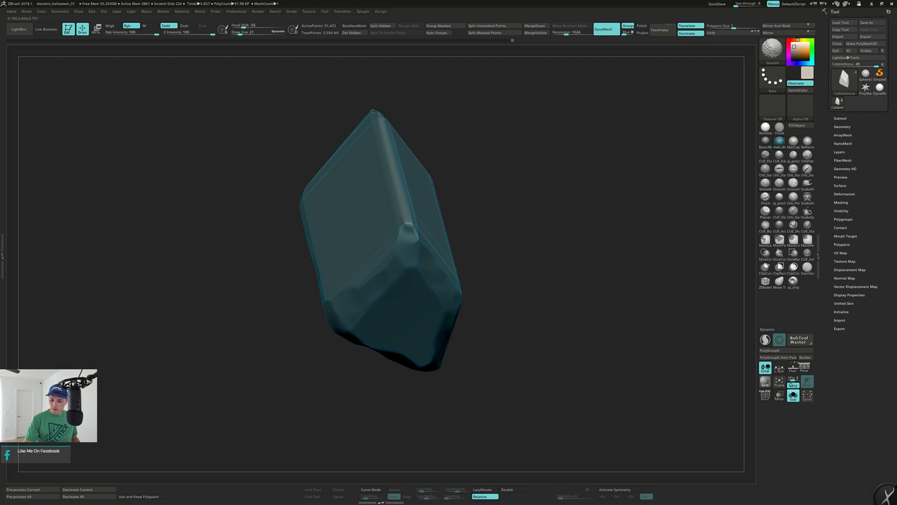
right_click_drag(402, 214, 407, 236)
left_click_drag(406, 212, 409, 237)
mouse_move(410, 238)
right_mouse_down()
mouse_move(397, 210)
mouse_move(406, 224)
mouse_move(411, 209)
right_mouse_up()
left_click_drag(404, 195, 412, 149)
mouse_move(440, 196)
right_mouse_down()
mouse_move(448, 150)
mouse_move(509, 206)
right_mouse_up()
Show all stones, isolate the narrow untouched rim stone beside the kite-shaped one, and chip its first long top edge at draw size 19.
left_click(598, 302, "ctrl+shift")
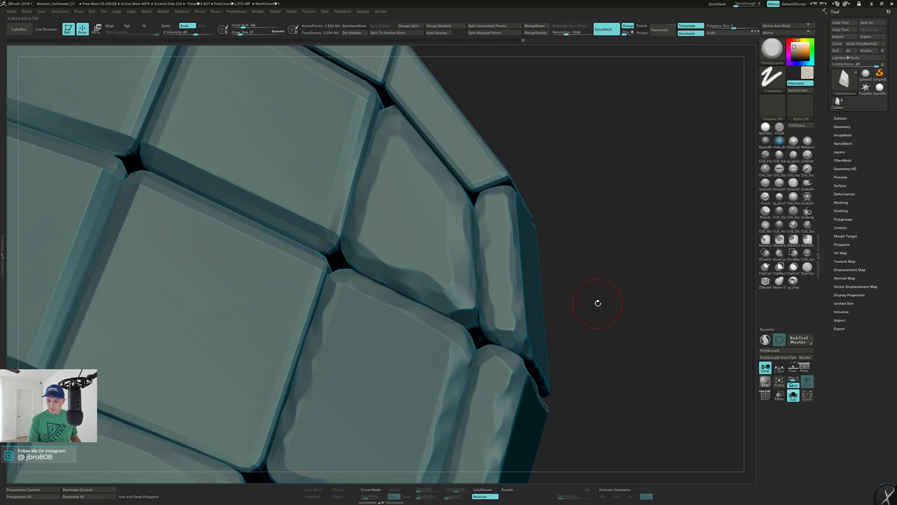
right_click_drag(598, 296, 542, 212, "ctrl")
left_click(461, 167, "ctrl+shift")
right_click_drag(480, 142, 512, 314)
right_click_drag(512, 314, 513, 299)
key("shift")
key("s")
key("s")
left_click_drag(400, 189, 398, 189)
left_click_drag(392, 141, 392, 158)
left_click_drag(363, 113, 382, 194)
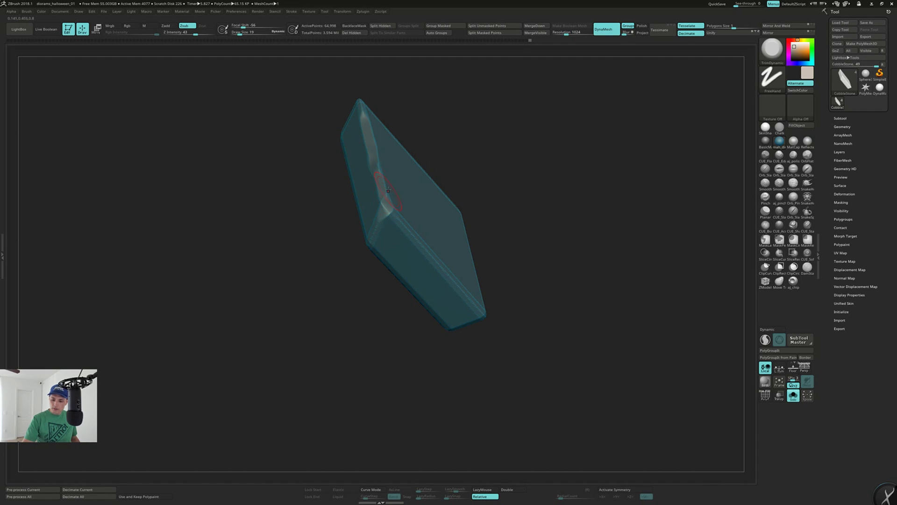
left_click_drag(365, 118, 361, 105)
Smooth the end corner of the narrow rim stone and trim the next edges around its top face.
mouse_move(337, 183)
left_mouse_down()
mouse_move(400, 132)
mouse_move(410, 185)
mouse_move(380, 298)
left_mouse_up()
left_click_drag(345, 176, 346, 170, "shift")
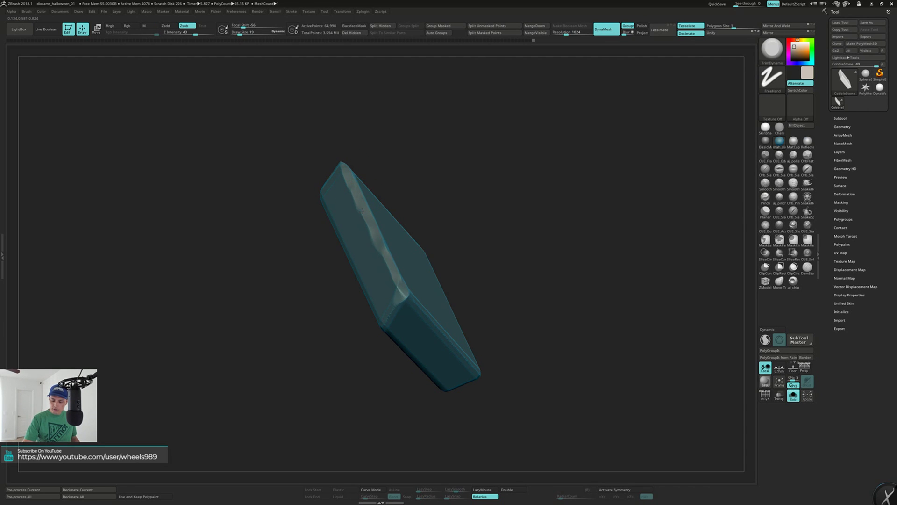
mouse_move(391, 266)
right_mouse_down()
mouse_move(401, 278)
mouse_move(414, 232)
right_mouse_up()
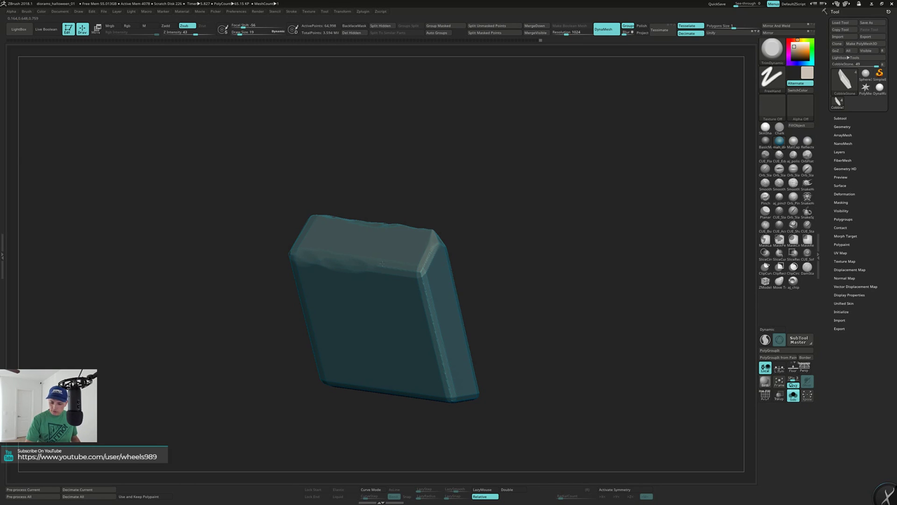
right_click_drag(377, 264, 409, 267)
right_click_drag(440, 229, 435, 213)
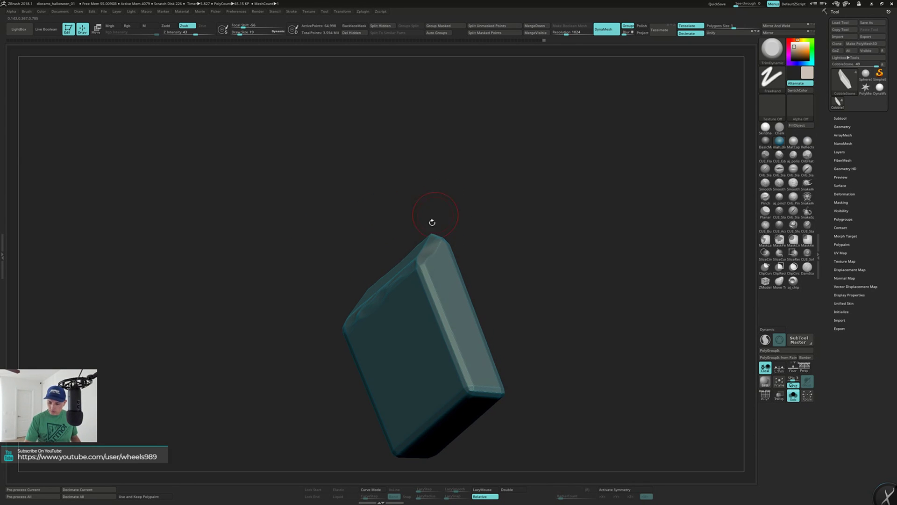
mouse_move(446, 336)
right_mouse_down()
mouse_move(435, 273)
mouse_move(433, 339)
right_mouse_up()
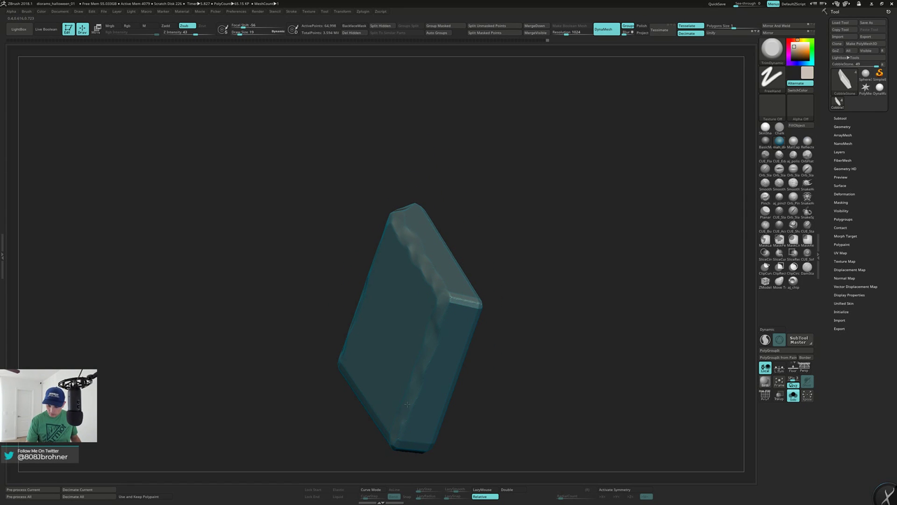
Chip the last smooth edges of the narrow rim stone and wear down its outer vertical edge.
right_click_drag(406, 405, 429, 352)
right_click_drag(449, 319, 457, 318)
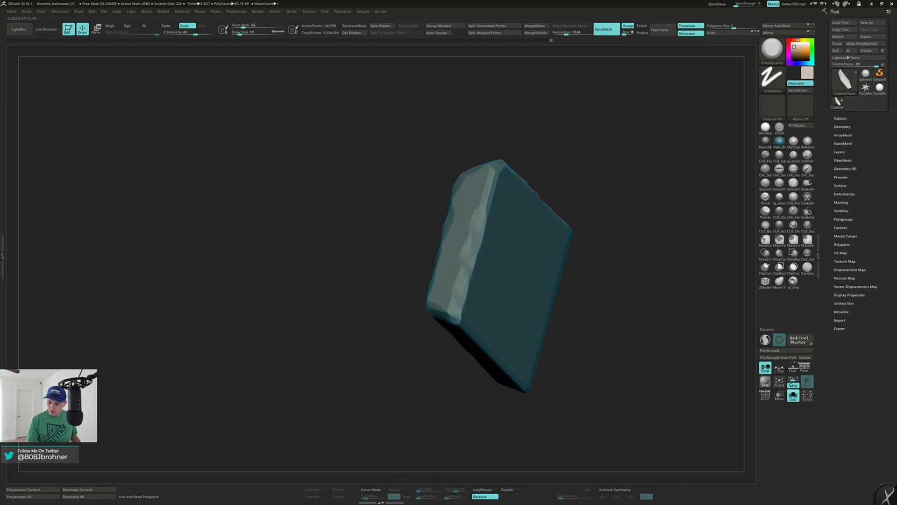
right_click_drag(491, 170, 440, 255)
left_click_drag(435, 258, 458, 323)
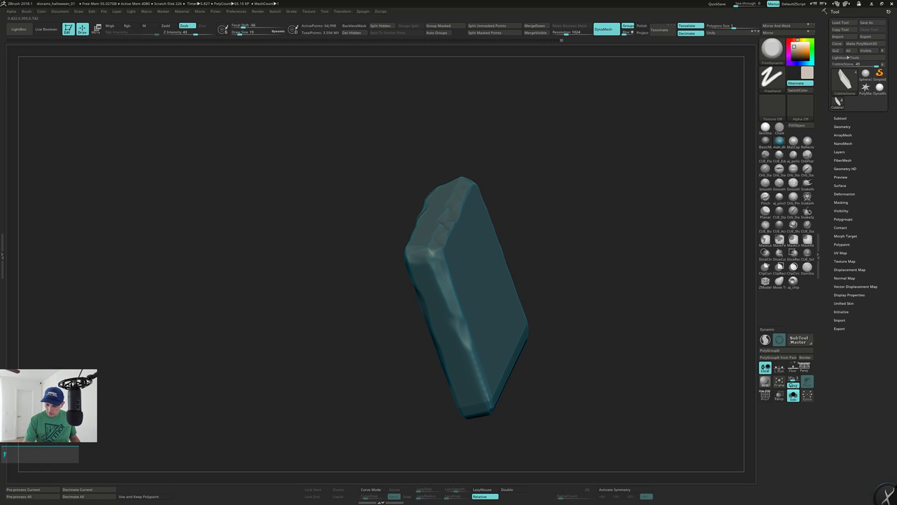
Show all stones, isolate the large square stone near the centre, and smooth its first vertical corner at draw size 32.
left_click(629, 354, "ctrl+shift")
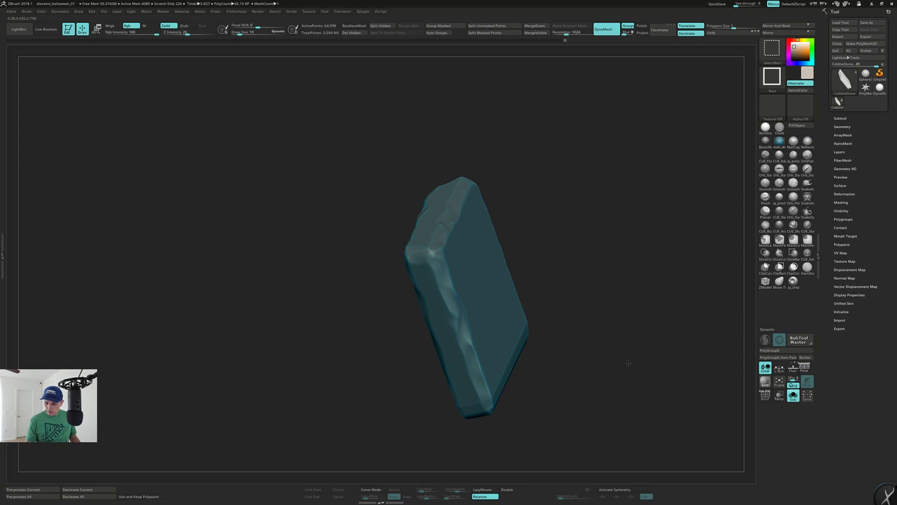
mouse_move(628, 341)
right_mouse_down("ctrl")
mouse_move(597, 253)
mouse_move(607, 258)
mouse_move(533, 258)
mouse_move(548, 242)
mouse_move(532, 245)
mouse_move(540, 306)
mouse_move(567, 283)
right_mouse_up("ctrl")
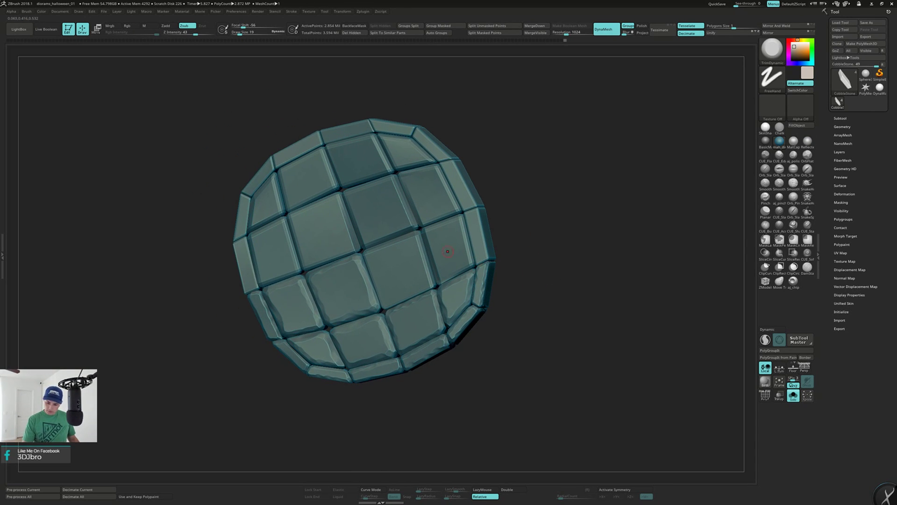
key("ctrl+shift")
left_click(411, 268, "ctrl+shift")
mouse_move(411, 269)
right_mouse_down("ctrl")
mouse_move(411, 301)
mouse_move(453, 283)
right_mouse_up("ctrl")
right_click_drag(339, 235, 345, 244)
key("s")
left_click_drag(348, 247, 350, 248)
right_click_drag(361, 249, 369, 274)
mouse_move(318, 237)
right_mouse_down()
mouse_move(330, 219)
mouse_move(361, 242)
mouse_move(359, 256)
right_mouse_up()
left_click_drag(359, 256, 369, 275, "shift")
right_click_drag(369, 274, 363, 357)
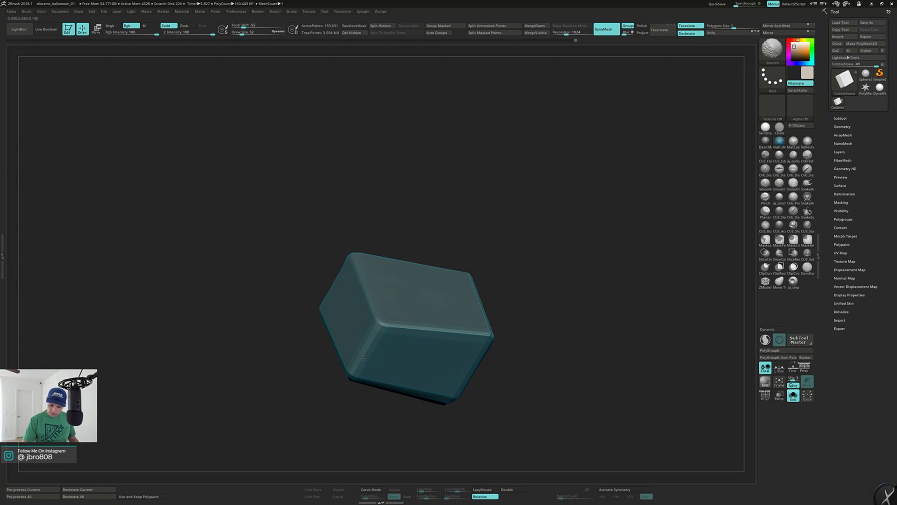
Smooth the other vertical corners of the large square stone.
left_click_drag(391, 317, 401, 321, "shift")
right_click_drag(401, 321, 387, 330)
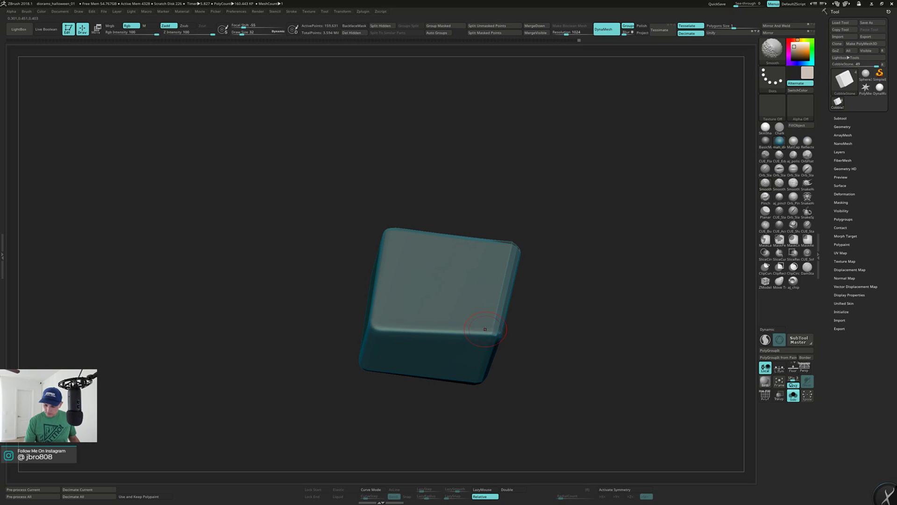
right_click_drag(485, 328, 497, 334)
right_click_drag(543, 229, 537, 261)
left_click_drag(490, 323, 498, 328, "shift")
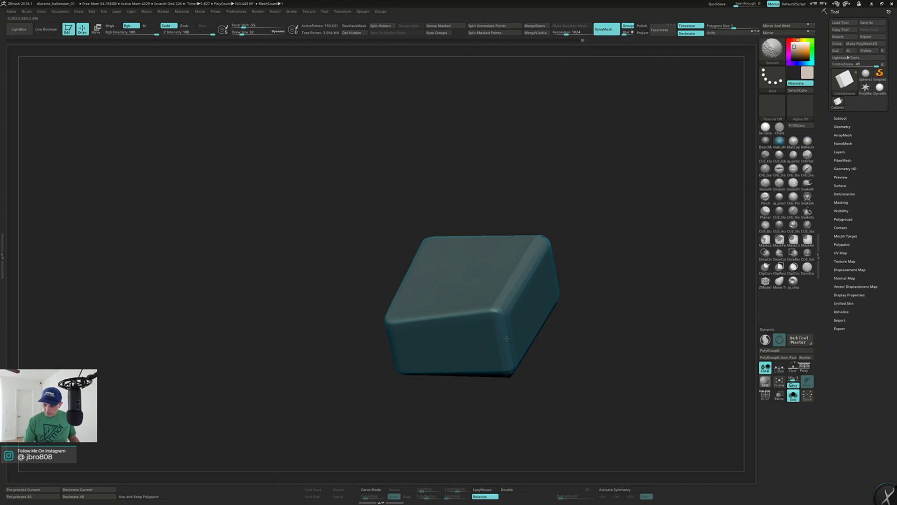
right_click_drag(499, 328, 500, 343)
left_click_drag(552, 233, 564, 237, "shift")
mouse_move(564, 237)
right_mouse_down()
mouse_move(587, 239)
mouse_move(589, 230)
right_mouse_up()
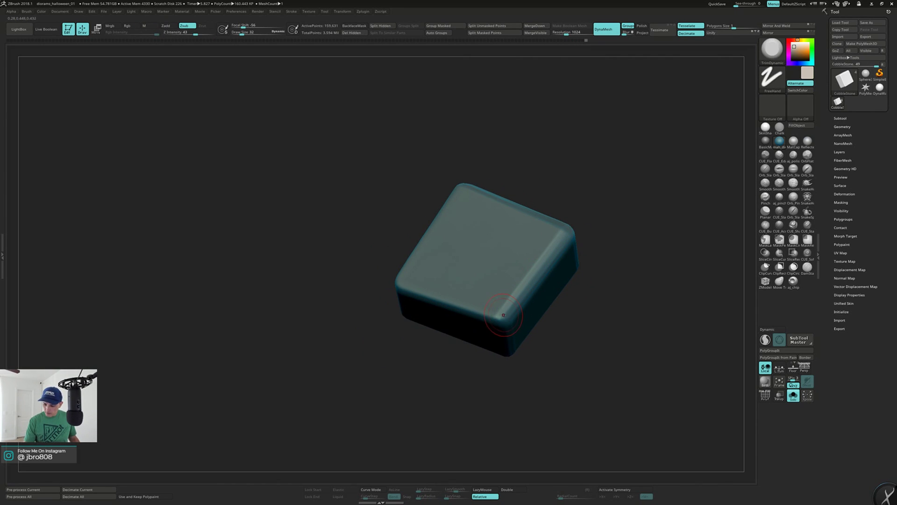
Trim a corner of the large square stone and chip two adjoining edges of its top face.
right_click_drag(509, 313, 512, 297)
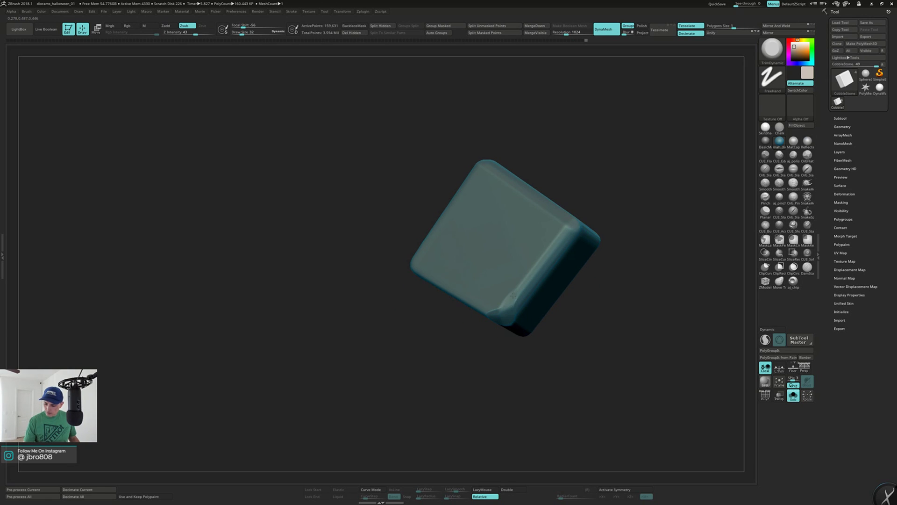
left_click_drag(538, 276, 572, 227)
mouse_move(568, 256)
left_mouse_down()
mouse_move(559, 273)
mouse_move(531, 273)
mouse_move(536, 262)
mouse_move(522, 249)
mouse_move(505, 256)
mouse_move(476, 227)
left_mouse_up()
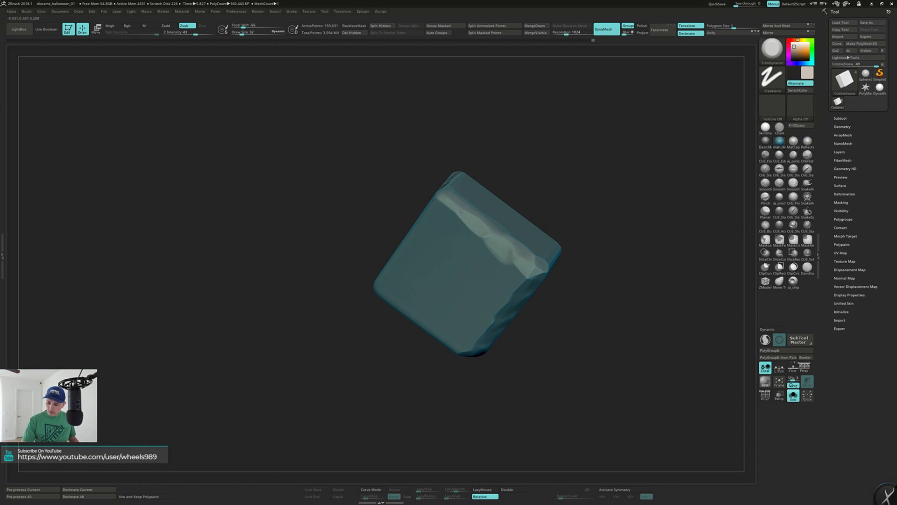
mouse_move(407, 186)
left_mouse_down()
mouse_move(460, 185)
mouse_move(423, 229)
mouse_move(405, 152)
left_mouse_up()
left_click_drag(422, 231, 408, 255)
right_click_drag(407, 255, 414, 234)
Flatten the next corner of the large square stone and roughen the remaining edges of its top face.
left_click_drag(397, 262, 375, 285)
right_click_drag(375, 284, 407, 276)
left_click_drag(384, 279, 323, 282)
mouse_move(367, 262)
right_mouse_down()
mouse_move(347, 259)
mouse_move(374, 279)
right_mouse_up()
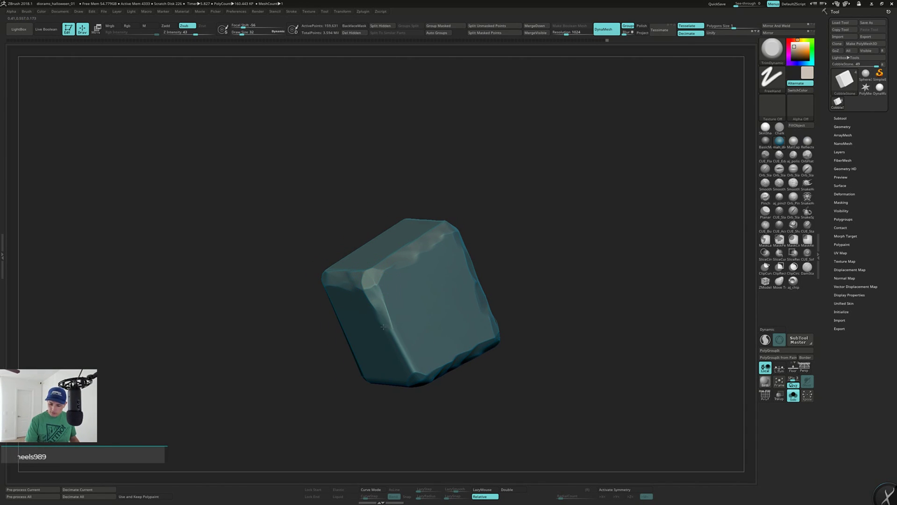
left_click_drag(415, 370, 374, 279)
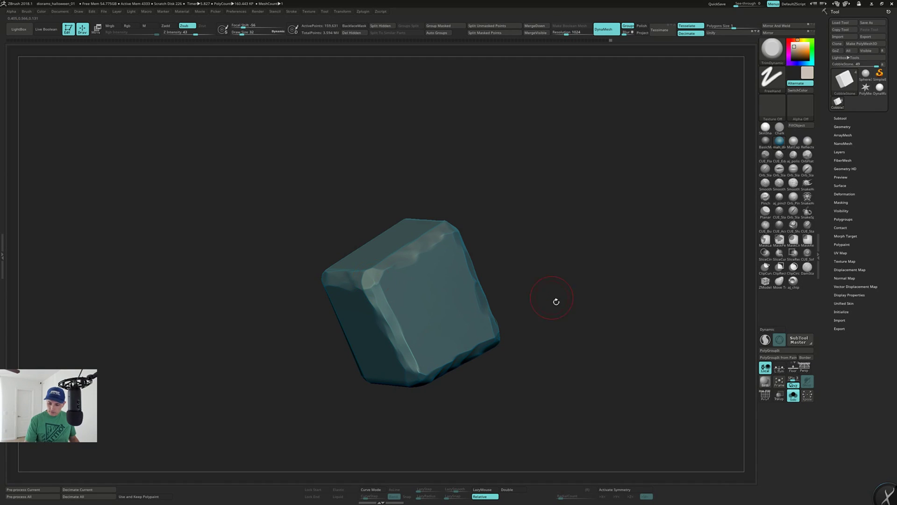
Show all stones, isolate the untouched square stone next to the finished one, and smooth its nearest vertical corner.
right_click_drag(565, 333, 546, 238, "ctrl")
left_click(575, 300, "ctrl+shift")
left_click(413, 342, "ctrl+shift")
right_click_drag(418, 336, 422, 370, "ctrl")
right_click_drag(422, 370, 427, 285, "alt")
right_click_drag(428, 285, 321, 254)
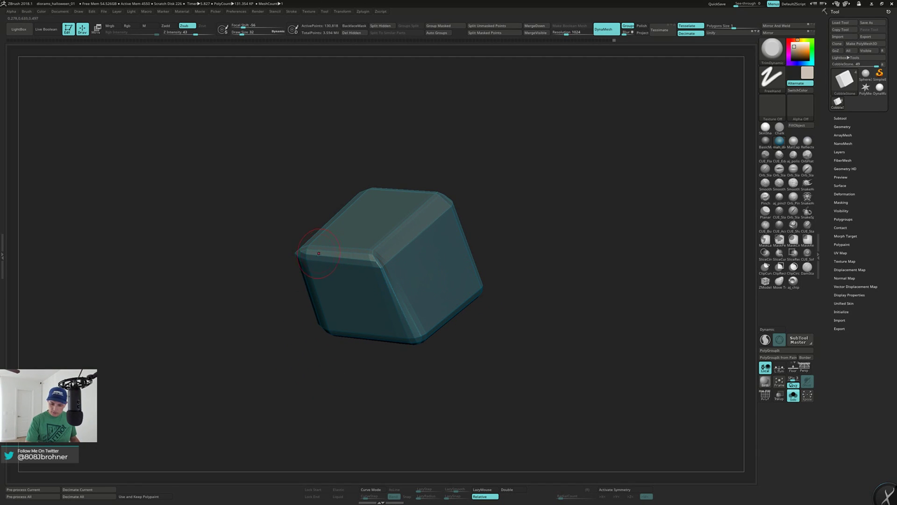
key("shift")
right_click_drag(376, 257, 380, 248)
left_click_drag(380, 252, 372, 260, "shift")
Turn to the other sides of the isolated square stone and smooth its remaining vertical corners.
right_click_drag(373, 257, 468, 187)
right_click_drag(513, 229, 522, 255)
right_click_drag(461, 327, 446, 287)
left_click_drag(474, 313, 467, 327, "shift")
right_click_drag(467, 299, 462, 346)
Chip two adjoining top edges of the isolated square stone and flatten the corner between them.
left_click_drag(392, 322, 473, 341)
mouse_move(491, 341)
right_mouse_down()
mouse_move(479, 330)
mouse_move(467, 337)
right_mouse_up()
mouse_move(483, 326)
left_mouse_down()
mouse_move(485, 335)
mouse_move(558, 247)
left_mouse_up()
mouse_move(537, 280)
right_mouse_down()
mouse_move(553, 265)
mouse_move(611, 278)
right_mouse_up()
Show all stones, isolate the partly chipped square stone beside the narrow rim stones again, and chip its remaining top edges.
key("ctrl+shift")
left_click(646, 324, "ctrl+shift")
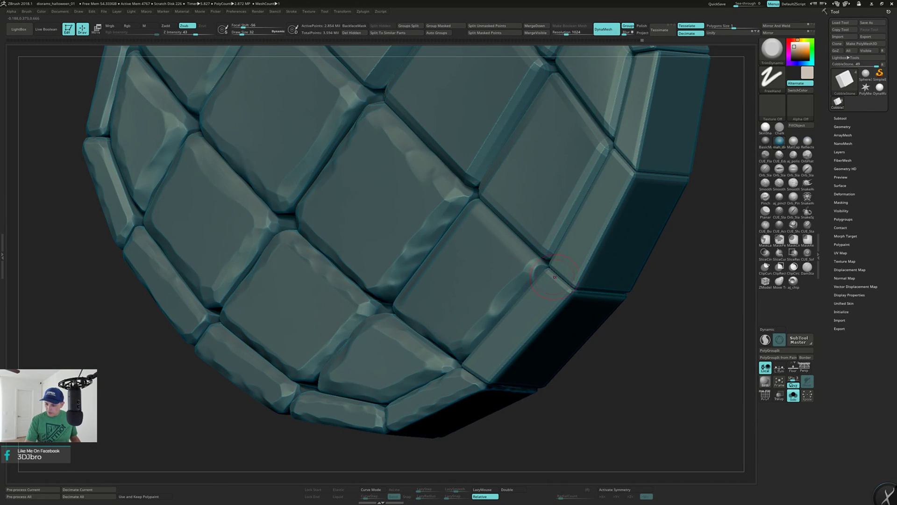
key("ctrl")
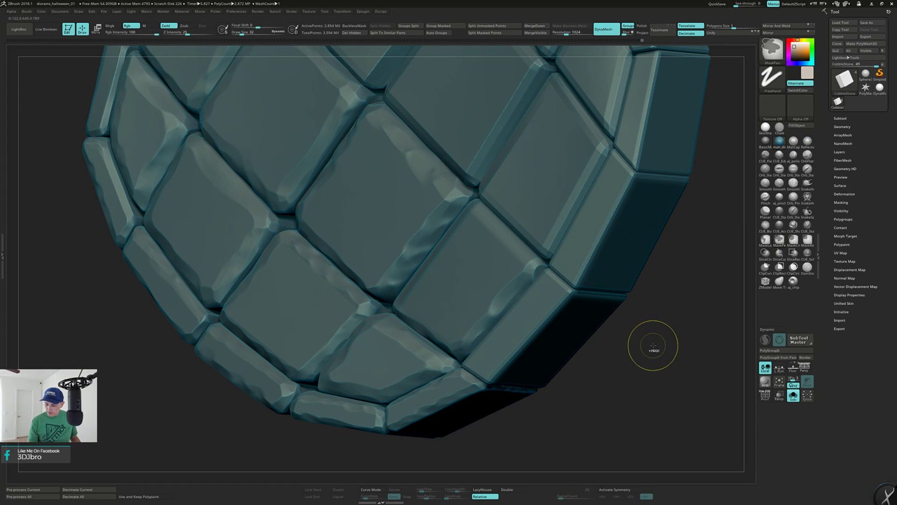
left_click(491, 262, "ctrl+shift")
right_click_drag(526, 257, 529, 268)
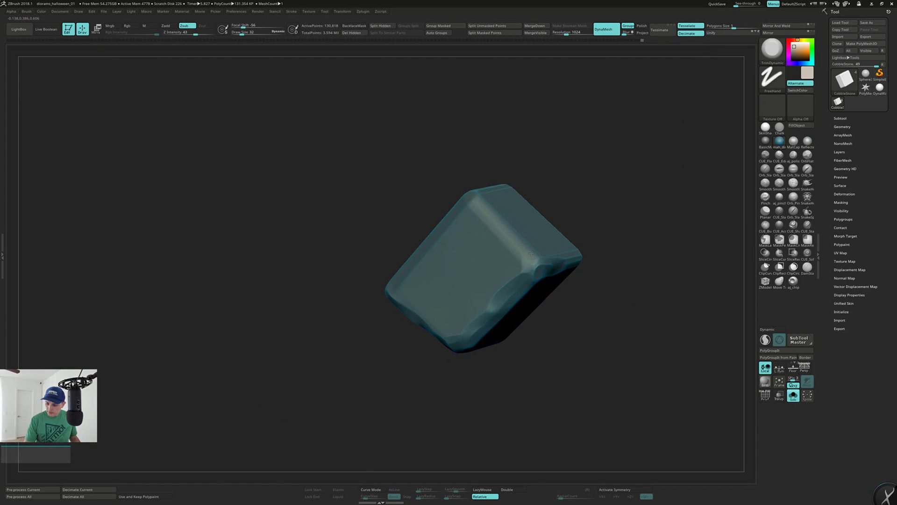
right_click_drag(519, 238, 527, 229)
right_click_drag(382, 287, 439, 238)
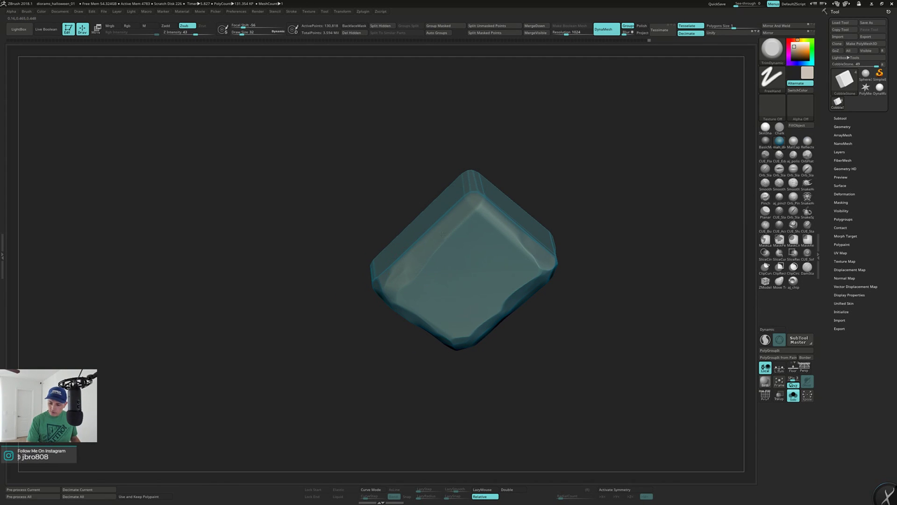
right_click_drag(476, 214, 486, 197)
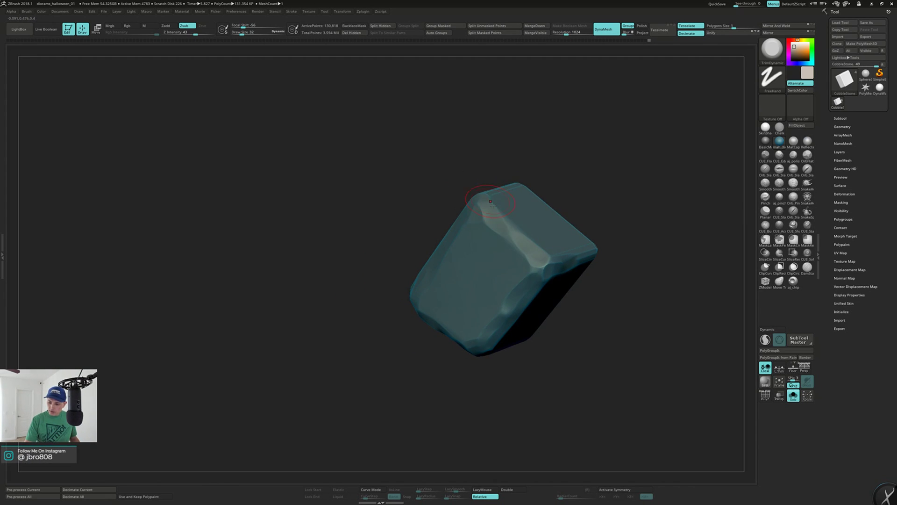
Show all stones, isolate the untouched narrow rim stone in front of the finished square one, and smooth its corners.
left_click(624, 326, "ctrl+shift")
right_click_drag(627, 325, 611, 320)
left_click(516, 325, "ctrl+shift")
right_click_drag(517, 324, 551, 330)
left_click_drag(467, 383, 549, 295, "shift")
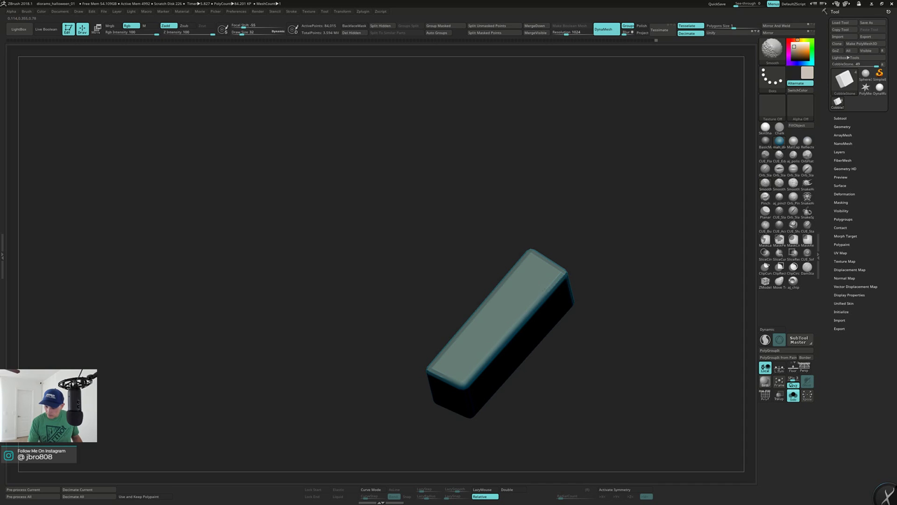
right_click_drag(588, 302, 555, 318)
left_click_drag(550, 291, 530, 275, "shift")
right_click_drag(530, 274, 557, 257)
left_click_drag(531, 263, 421, 351, "shift")
Chip the top edges of the isolated narrow rim stone with the TrimDynamic brush.
mouse_move(421, 350)
right_mouse_down()
mouse_move(432, 331)
mouse_move(400, 324)
right_mouse_up()
left_click_drag(409, 340, 431, 372)
mouse_move(451, 369)
right_mouse_down()
mouse_move(442, 357)
mouse_move(560, 334)
mouse_move(580, 327)
mouse_move(586, 309)
mouse_move(474, 276)
mouse_move(473, 260)
right_mouse_up()
right_click_drag(539, 291, 550, 326)
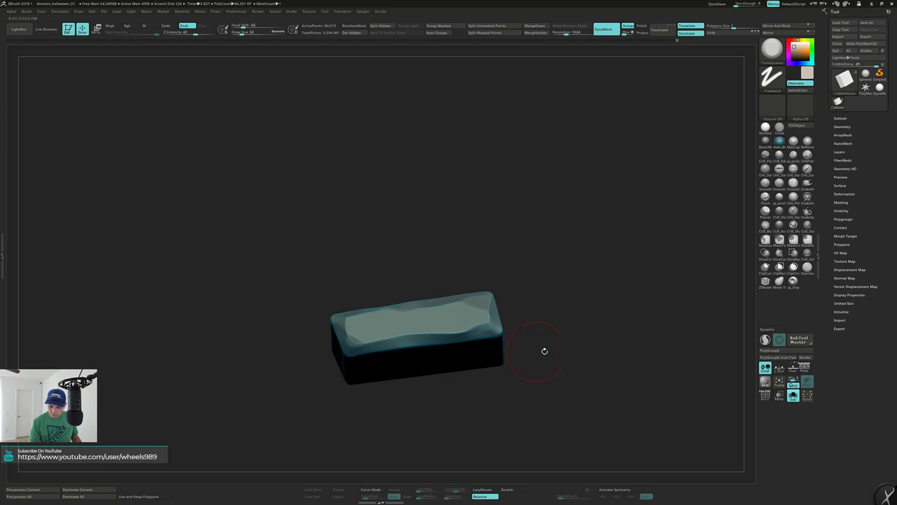
Show all stones, isolate the next untouched rim stone, reduce the brush draw size to 23, and smooth the stone's corners.
left_click(599, 341, "ctrl+shift")
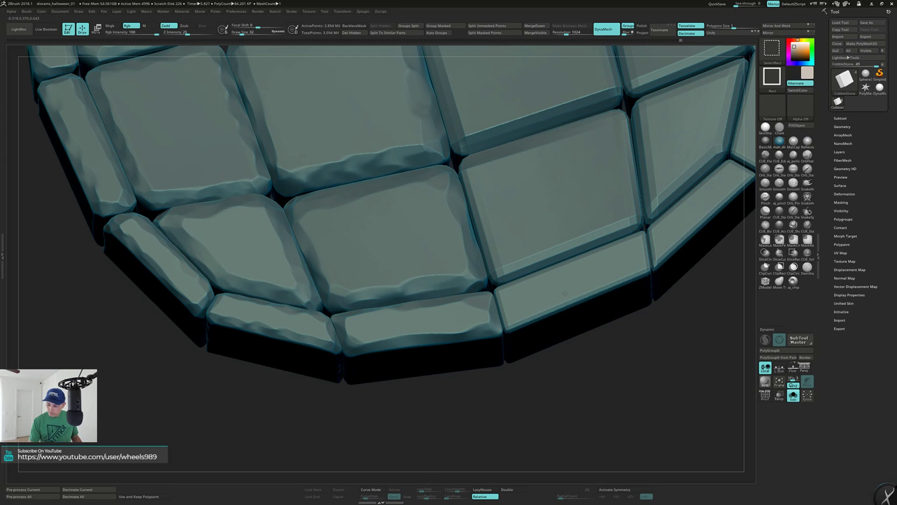
left_click(563, 302, "ctrl+shift")
key("s")
left_click_drag(564, 302, 562, 302)
left_click_drag(506, 323, 650, 271)
left_click_drag(669, 268, 616, 312)
key("shift")
left_click_drag(607, 206, 660, 245)
key("shift")
mouse_move(509, 299)
left_mouse_down()
mouse_move(491, 283)
mouse_move(508, 295)
left_mouse_up()
left_click_drag(654, 279, 536, 282)
Chip the long and short top edges all around the isolated rim stone and flatten its corners.
mouse_move(536, 282)
left_mouse_down()
mouse_move(472, 280)
mouse_move(477, 310)
left_mouse_up()
left_click_drag(376, 326, 426, 293)
right_click_drag(444, 295, 415, 291)
left_click_drag(423, 295, 556, 216)
right_click_drag(573, 219, 542, 220)
left_click_drag(552, 223, 564, 263)
mouse_move(579, 281)
right_mouse_down()
mouse_move(576, 229)
mouse_move(527, 172)
right_mouse_up()
left_click_drag(523, 217, 460, 260)
right_click_drag(460, 260, 496, 261)
mouse_move(463, 271)
left_mouse_down()
mouse_move(375, 343)
mouse_move(333, 322)
left_mouse_up()
right_click_drag(333, 323, 360, 327)
mouse_move(492, 220)
left_mouse_down()
mouse_move(510, 202)
mouse_move(506, 191)
left_mouse_up()
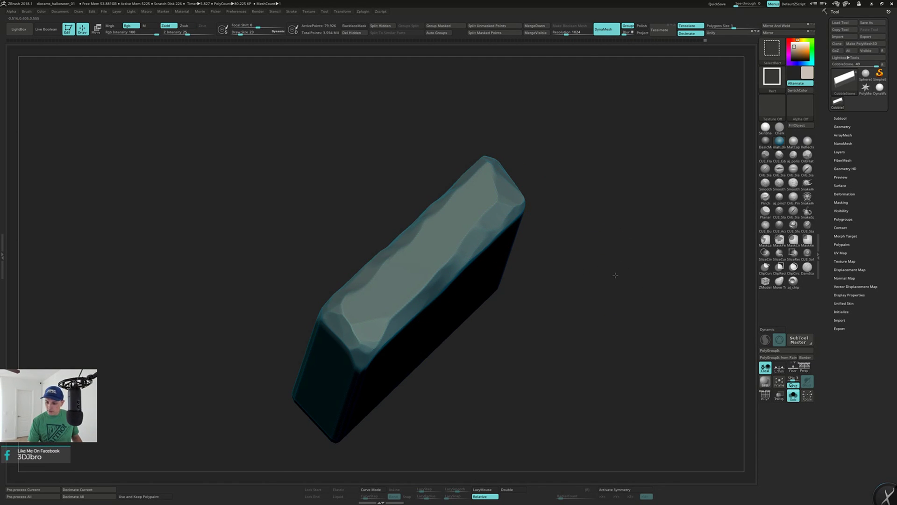
Show all stones, isolate the untouched square stone behind the finished rim stone, and smooth its first vertical corners.
left_click(608, 267, "ctrl+shift")
left_click(394, 168, "ctrl+shift")
right_click_drag(394, 168, 387, 214, "ctrl")
right_click_drag(365, 219, 390, 294, "alt")
left_click_drag(368, 350, 388, 340, "shift")
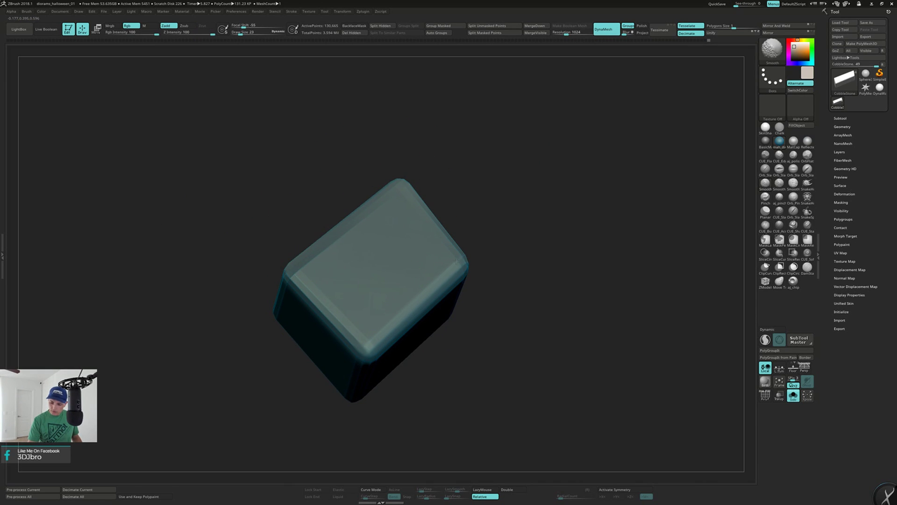
right_click_drag(455, 264, 497, 238)
left_click_drag(452, 174, 453, 187, "shift")
right_click_drag(454, 187, 416, 212)
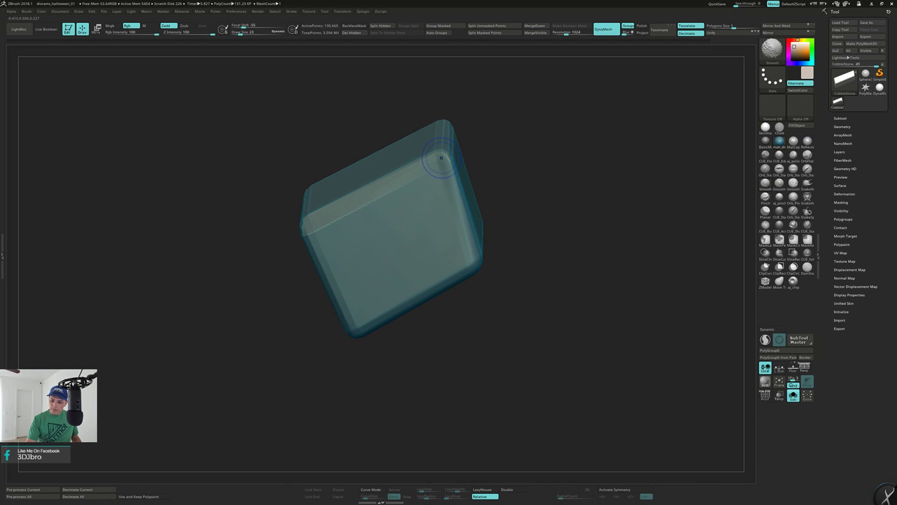
left_click_drag(325, 214, 328, 214, "shift")
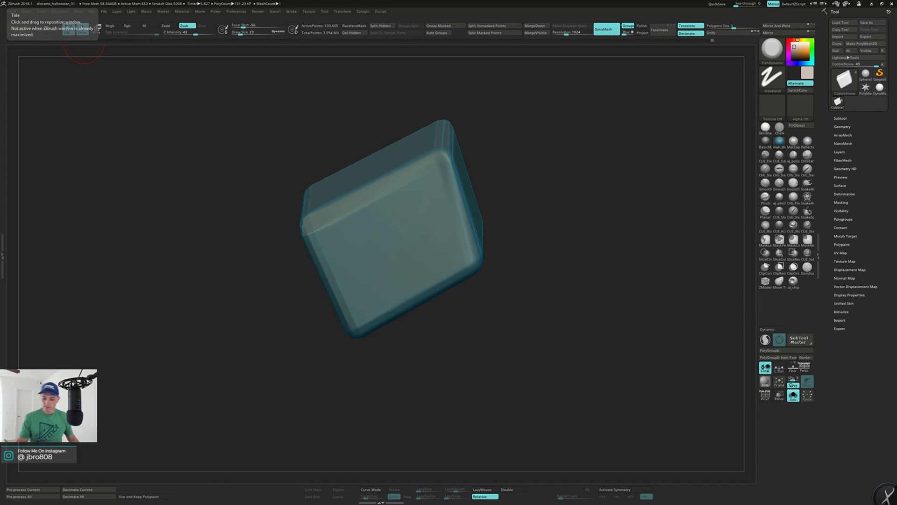
Turn the isolated square stone around and smooth its remaining side corners.
left_click_drag(533, 227, 557, 233)
left_click_drag(290, 241, 298, 239, "shift")
left_click_drag(480, 243, 483, 198)
left_click_drag(298, 256, 310, 293, "shift")
left_click_drag(491, 253, 492, 217)
mouse_move(320, 329)
left_mouse_down("shift")
mouse_move(325, 353)
mouse_move(291, 247)
mouse_move(301, 250)
mouse_move(299, 268)
left_mouse_up("shift")
Set the brush draw size to 32 and trim one side edge of the square stone's top face down to the front corner.
key("s")
left_click_drag(495, 225, 495, 255)
left_click_drag(301, 267, 322, 363)
left_click_drag(497, 271, 499, 225)
left_click_drag(323, 365, 333, 380)
left_click_drag(505, 276, 523, 282)
right_click_drag(334, 367, 374, 322)
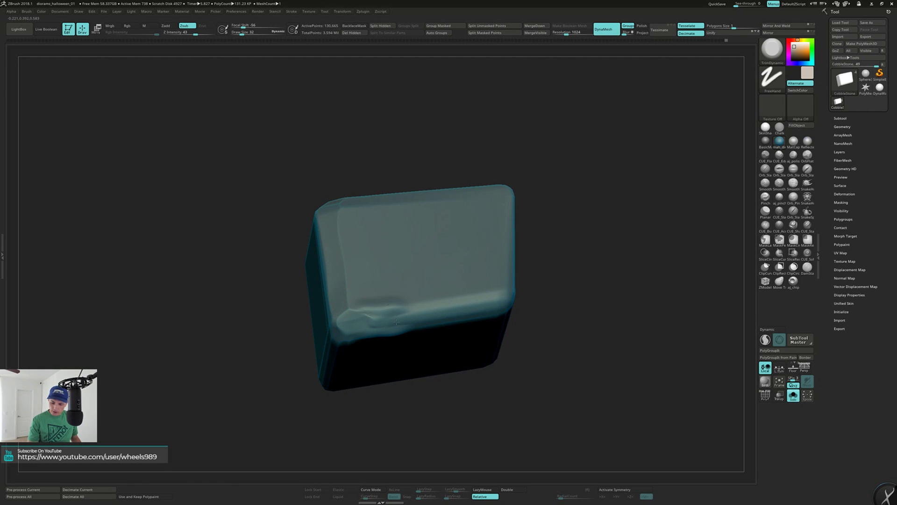
Chip the square stone's front top edge from the trimmed corner to the opposite corner.
left_click_drag(368, 323, 444, 312)
mouse_move(470, 314)
right_mouse_down()
mouse_move(441, 314)
mouse_move(448, 318)
right_mouse_up()
mouse_move(442, 310)
left_mouse_down()
mouse_move(500, 302)
mouse_move(510, 291)
left_mouse_up()
right_click_drag(502, 327, 507, 321)
left_click_drag(507, 313, 515, 294)
right_click_drag(515, 314, 514, 327)
left_click_drag(508, 301, 512, 288)
Flatten the next corner of the square stone and trim its back and adjoining side top edges.
right_click_drag(528, 214, 529, 236)
left_click_drag(527, 210, 534, 168)
right_click_drag(535, 177, 545, 206)
mouse_move(527, 173)
left_mouse_down()
mouse_move(385, 174)
mouse_move(359, 182)
left_mouse_up()
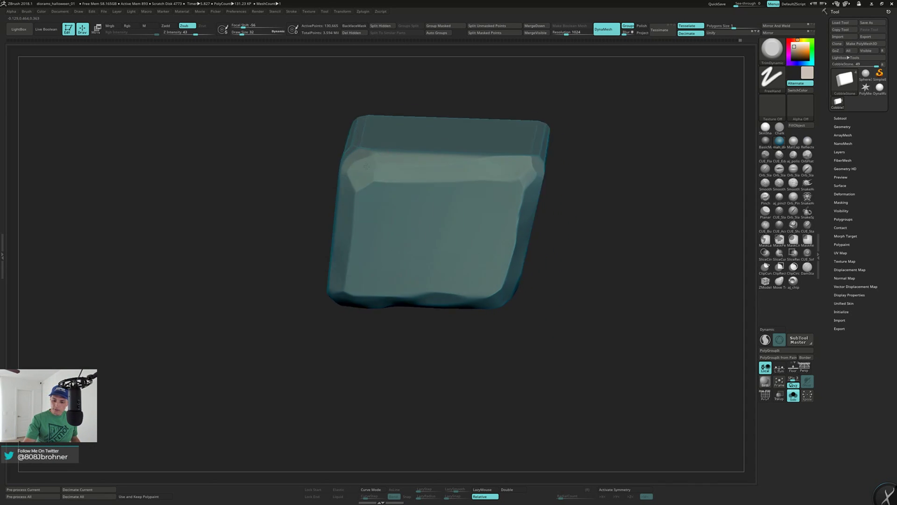
right_click_drag(359, 183, 397, 161)
mouse_move(360, 185)
left_mouse_down()
mouse_move(358, 276)
mouse_move(348, 297)
left_mouse_up()
Roughen the square stone's front corners and break up its last side edge.
right_click_drag(359, 299, 339, 262)
left_click_drag(357, 287, 396, 306)
right_click_drag(402, 304, 442, 292)
mouse_move(491, 306)
left_mouse_down()
mouse_move(512, 280)
mouse_move(544, 203)
left_mouse_up()
mouse_move(552, 206)
right_mouse_down()
mouse_move(528, 218)
mouse_move(542, 215)
right_mouse_up()
left_click_drag(563, 208, 538, 266)
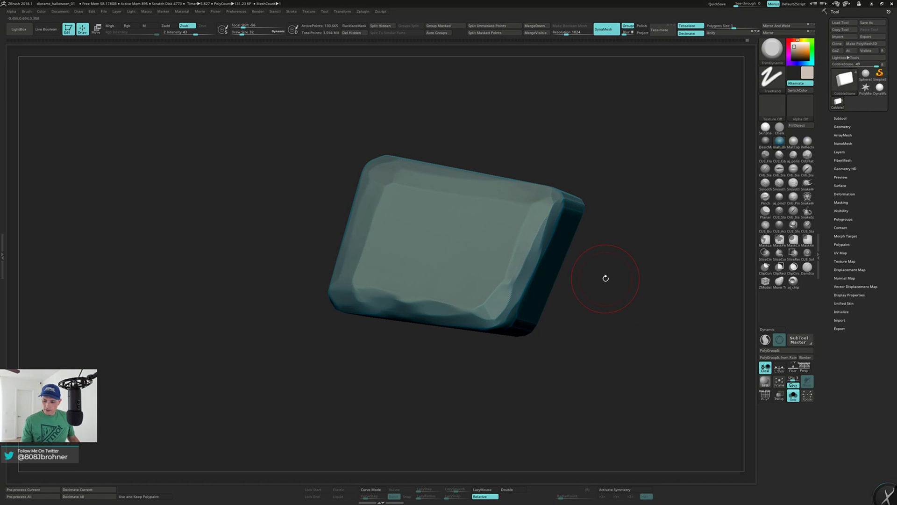
Show all stones and isolate the untouched large square stone in the row behind the finished one.
left_click(629, 278, "ctrl+shift")
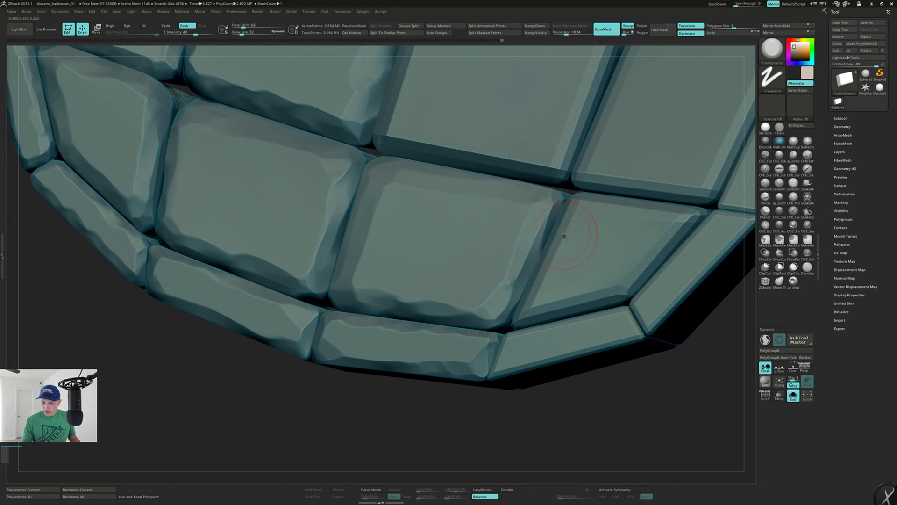
mouse_move(569, 241)
right_mouse_down("alt")
mouse_move(499, 260)
mouse_move(502, 229)
right_mouse_up("alt")
left_click(498, 270, "ctrl+shift")
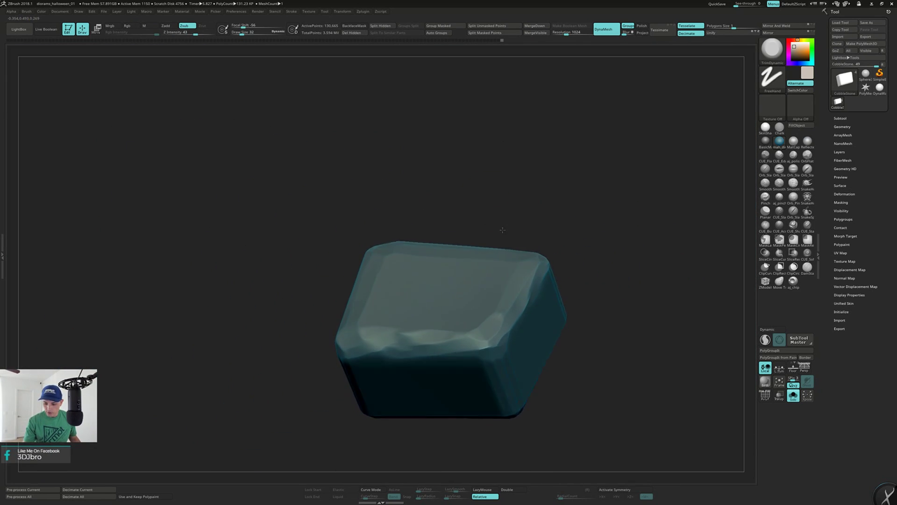
left_click(597, 190, "ctrl+shift")
mouse_move(599, 168)
right_mouse_down("alt")
mouse_move(563, 163)
mouse_move(462, 212)
mouse_move(447, 238)
mouse_move(468, 243)
right_mouse_up("alt")
left_click(565, 165, "ctrl+shift")
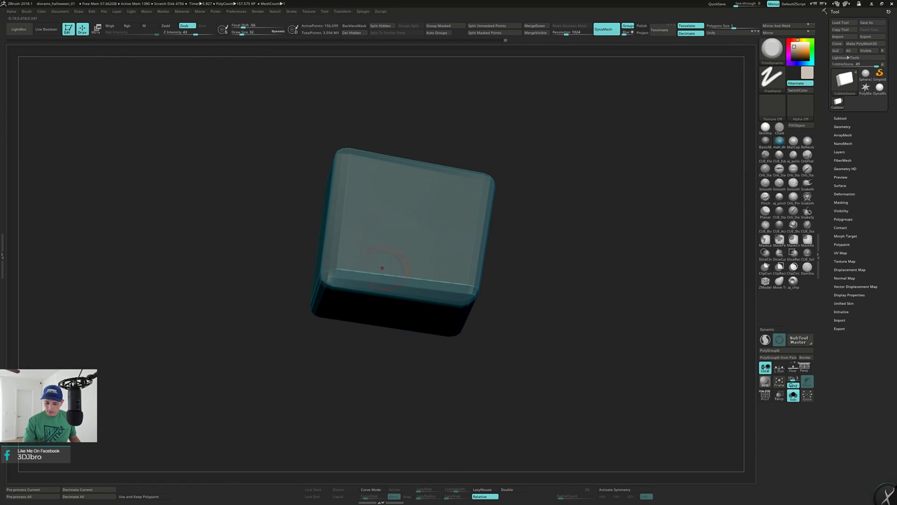
Smooth the vertical corners and hard side edges of the isolated large square stone.
key("shift")
right_click_drag(382, 282, 410, 263)
left_click_drag(416, 280, 469, 283, "shift")
right_click_drag(477, 269, 455, 257)
right_click_drag(512, 153, 385, 128)
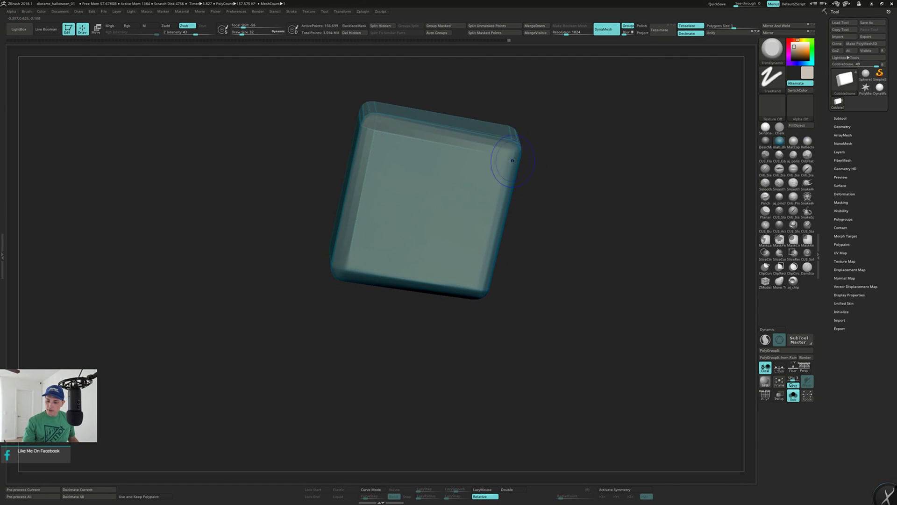
left_click_drag(349, 224, 343, 240, "shift")
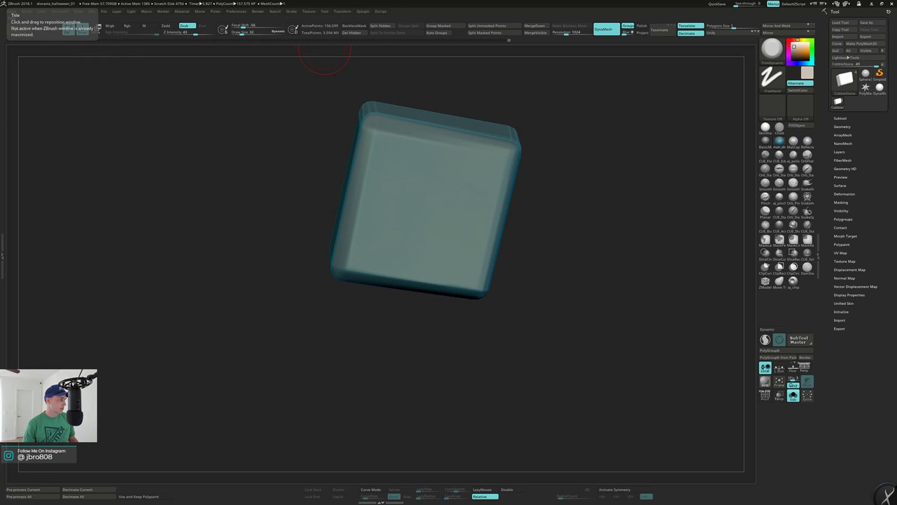
left_click_drag(0, 90, 149, 105)
left_click(465, 19)
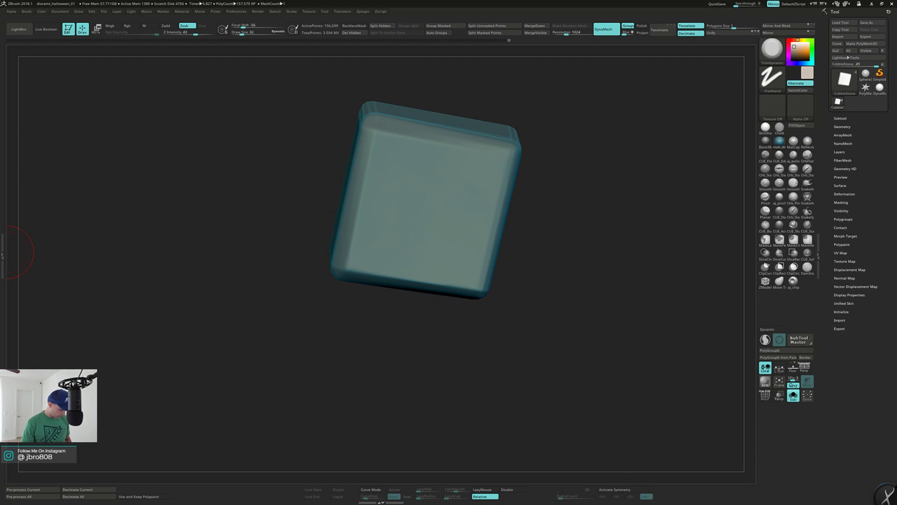
key("alt+Tab")
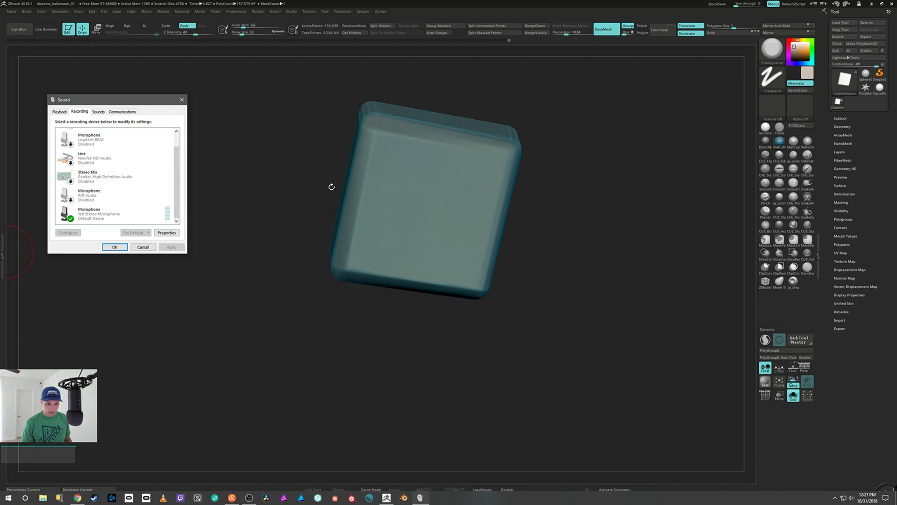
left_click_drag(159, 100, 0, 100)
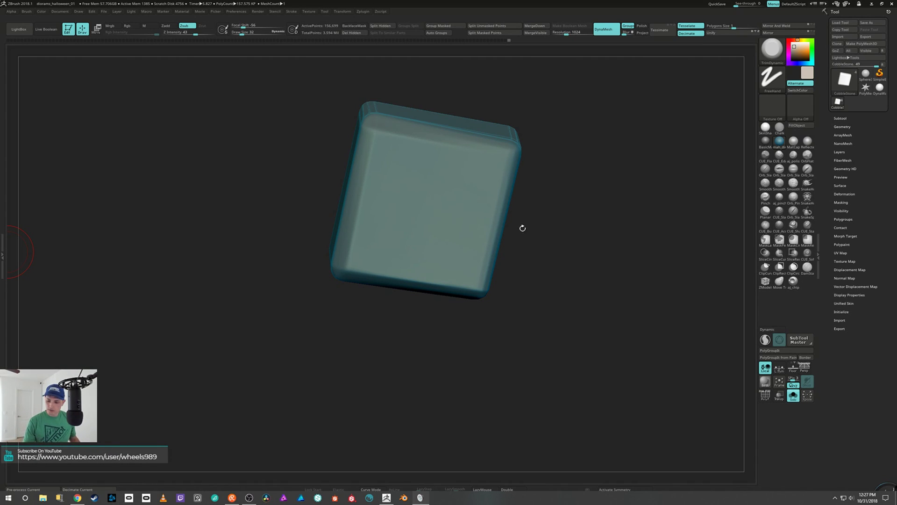
Set the brush draw size to 36 and chip the large stone's first side edge up to its back corner.
left_click_drag(524, 216, 504, 174)
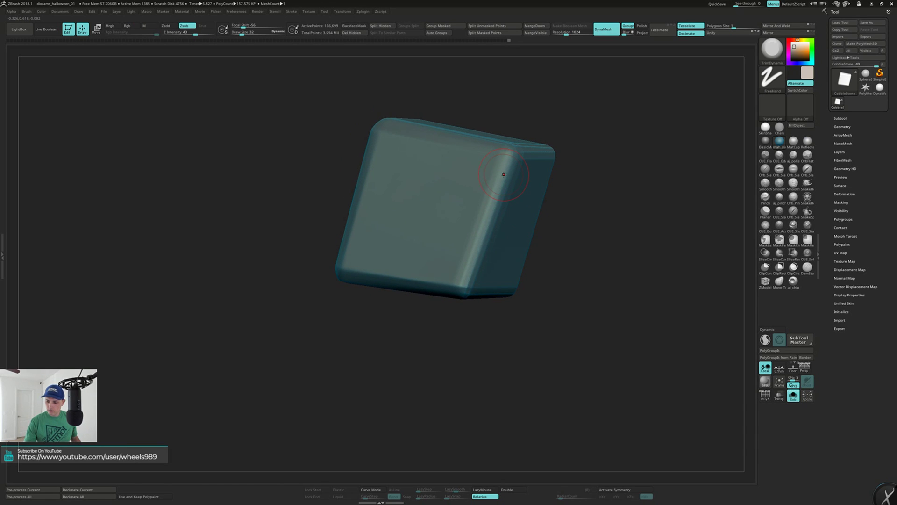
key("s")
left_click_drag(477, 250, 508, 165)
right_click_drag(508, 164, 508, 175)
left_click_drag(508, 160, 514, 145)
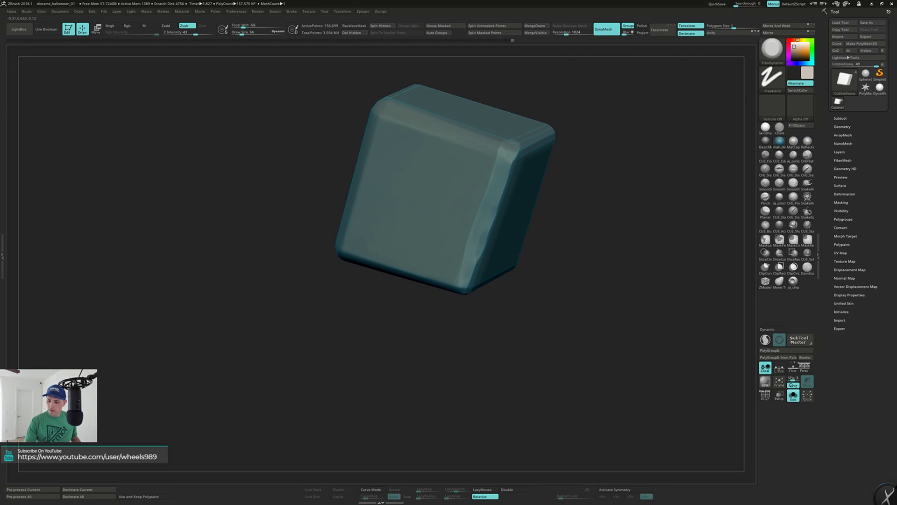
Chip the back top edge of the large stone and the side edge that follows it.
right_click_drag(507, 153, 525, 141)
mouse_move(505, 152)
left_mouse_down()
mouse_move(385, 123)
mouse_move(371, 105)
left_mouse_up()
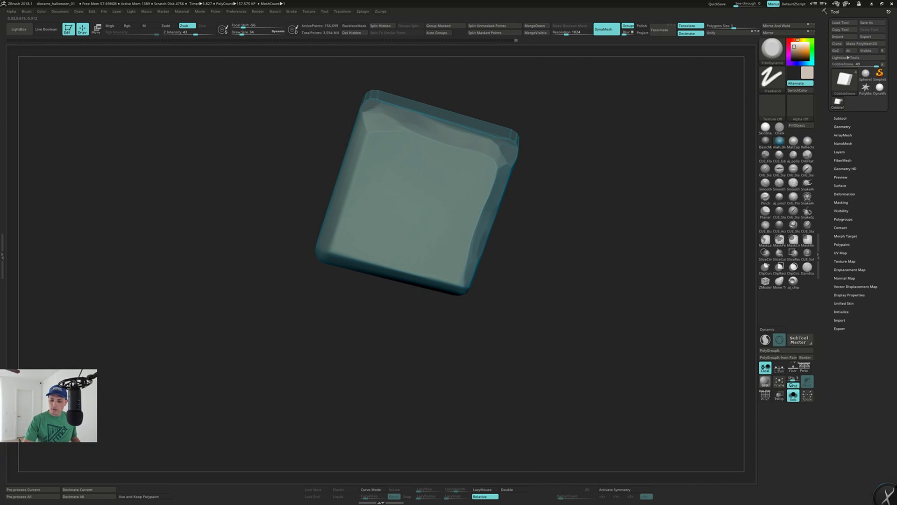
right_click_drag(420, 128, 435, 115)
left_click_drag(371, 115, 338, 246)
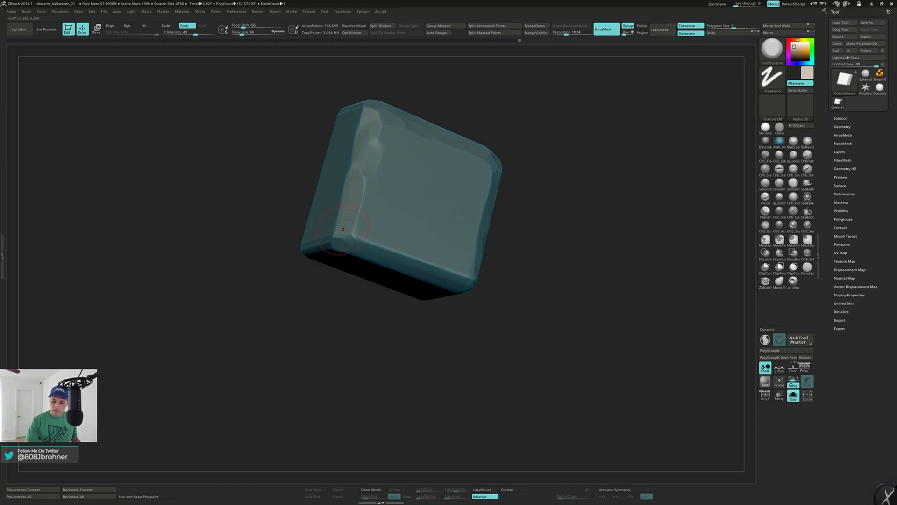
Flatten the large stone's front corner and chip its front top edge across to the opposite corner.
right_click_drag(352, 272, 337, 260)
mouse_move(328, 252)
left_mouse_down()
mouse_move(359, 243)
mouse_move(377, 260)
left_mouse_up()
right_click_drag(372, 256, 374, 232)
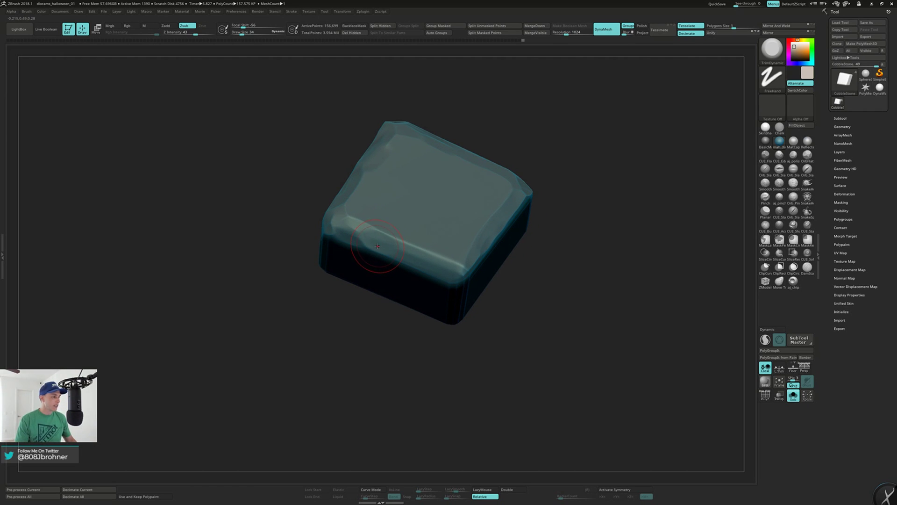
left_click_drag(367, 235, 460, 267)
right_click_drag(460, 267, 456, 252)
left_click_drag(401, 260, 452, 272)
right_click_drag(453, 271, 474, 283)
left_click_drag(414, 250, 462, 271)
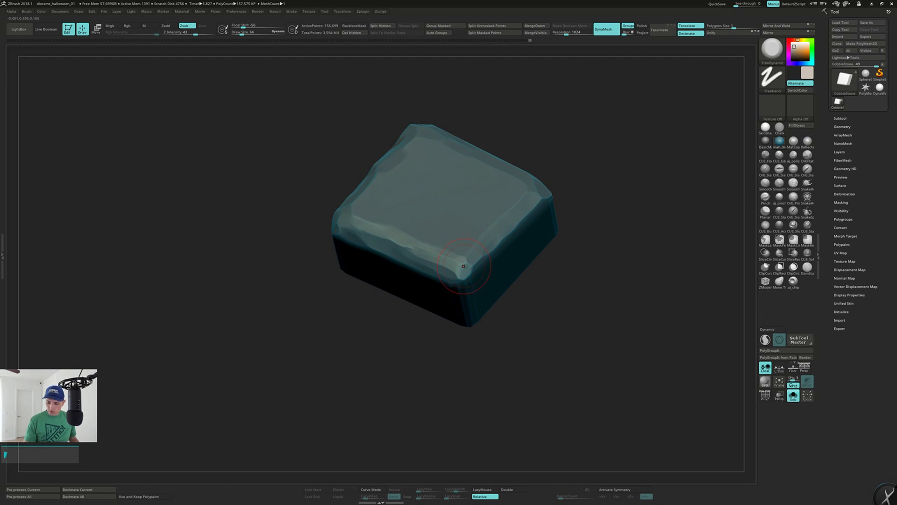
Go back over the large stone's front edge with extra chips and check the top face from several angles.
right_click_drag(466, 280, 454, 293)
mouse_move(452, 280)
left_mouse_down()
mouse_move(464, 258)
mouse_move(423, 258)
mouse_move(397, 245)
left_mouse_up()
mouse_move(469, 259)
right_mouse_down()
mouse_move(473, 271)
mouse_move(505, 266)
right_mouse_up()
mouse_move(509, 233)
right_mouse_down("alt")
mouse_move(493, 316)
mouse_move(501, 295)
right_mouse_up("alt")
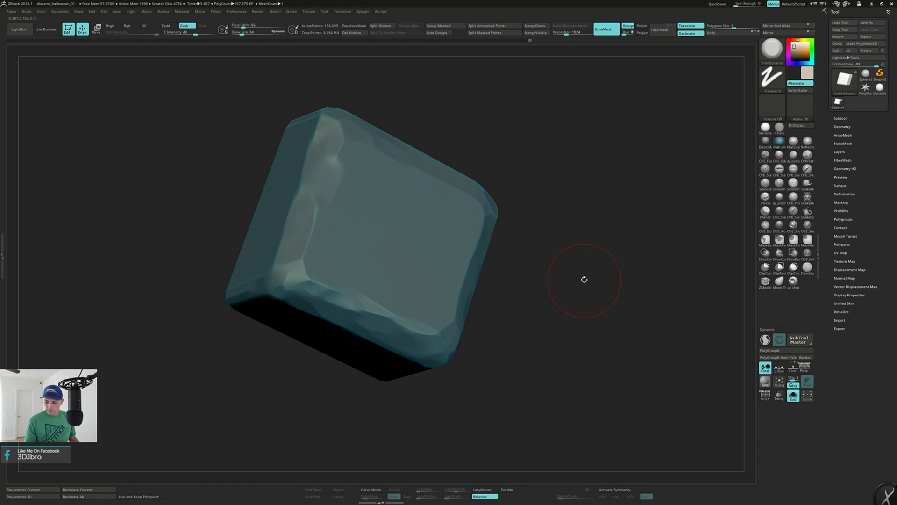
right_click_drag(584, 280, 549, 262)
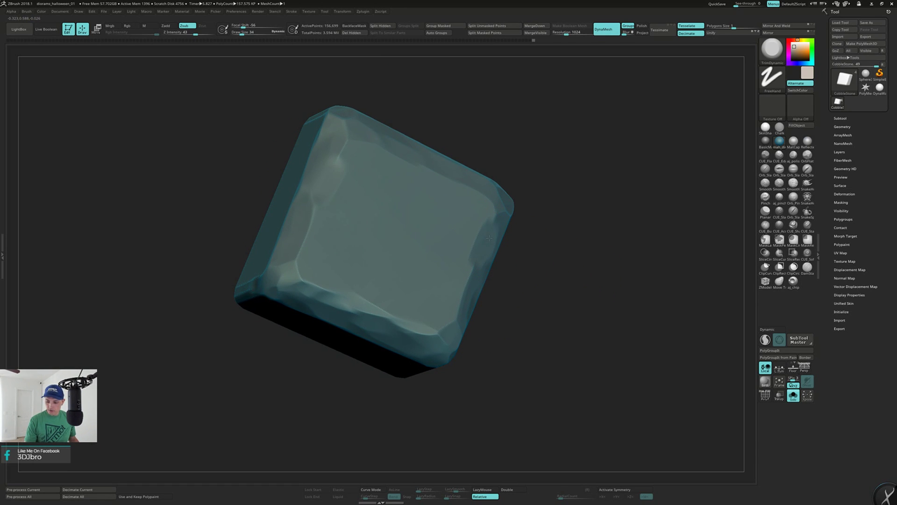
Show all the cobblestones again, isolate the unworked square stone near the middle of the base and bring its bevelled edges into view.
left_click(580, 310, "ctrl+shift")
key("f")
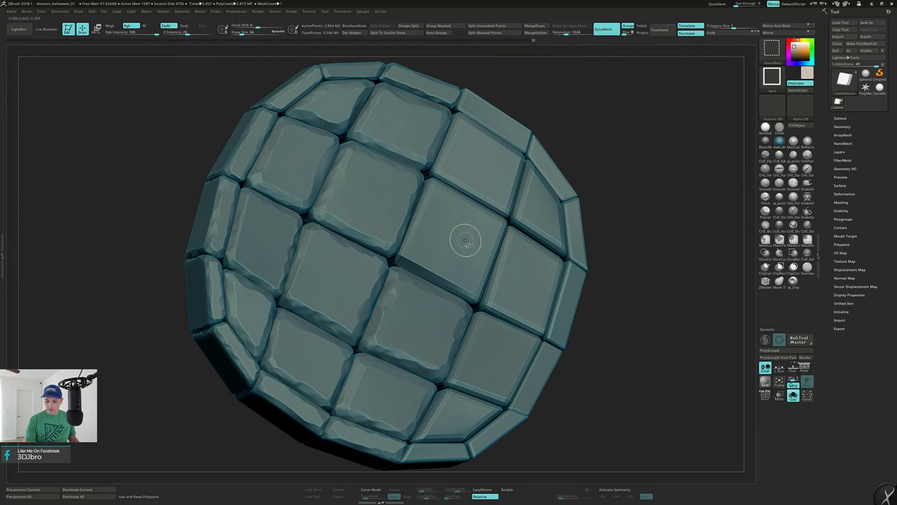
left_click(465, 240, "ctrl+shift")
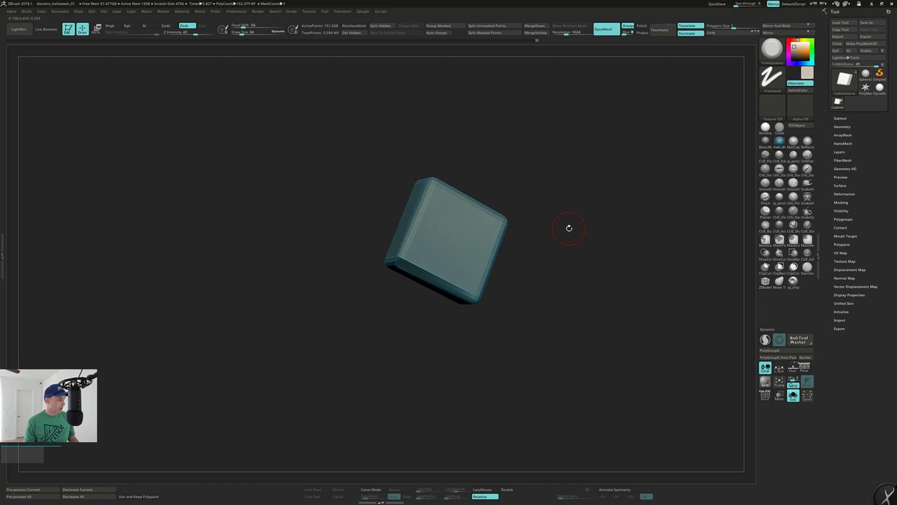
left_click_drag(575, 234, 413, 299)
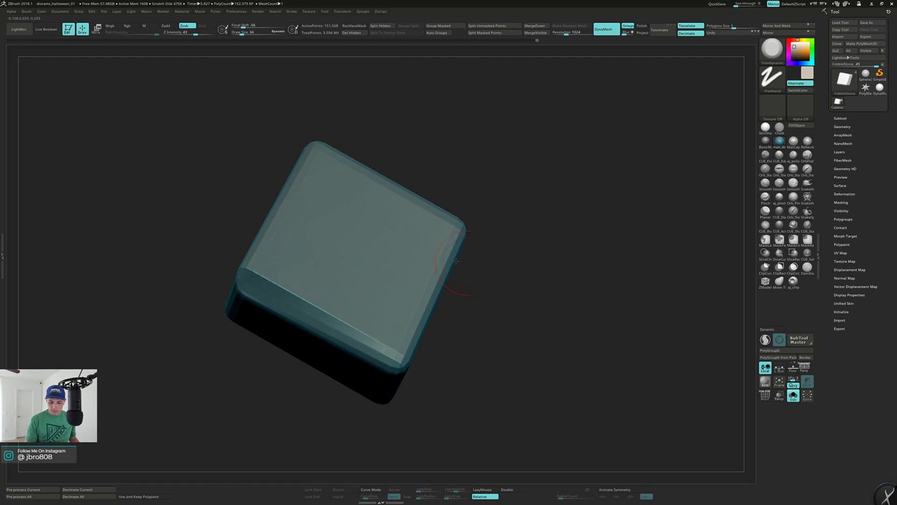
left_click_drag(213, 269, 259, 267)
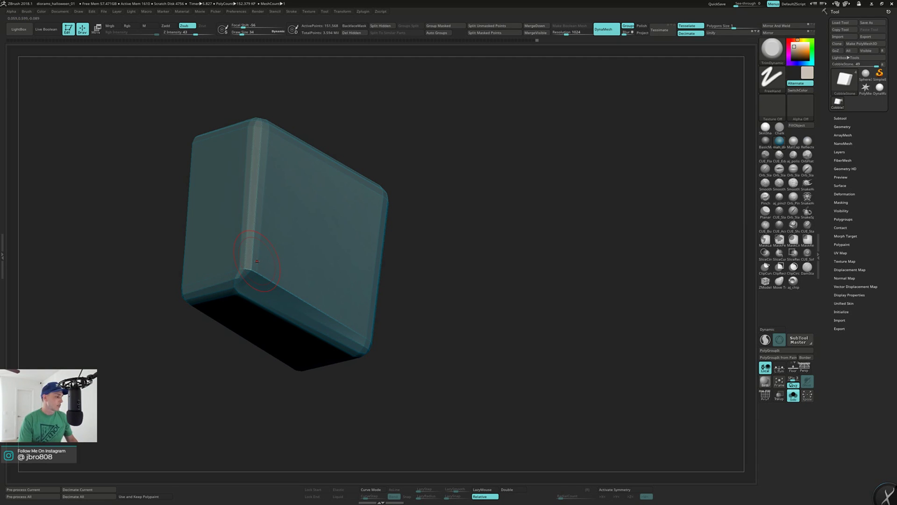
right_click_drag(381, 288, 432, 321)
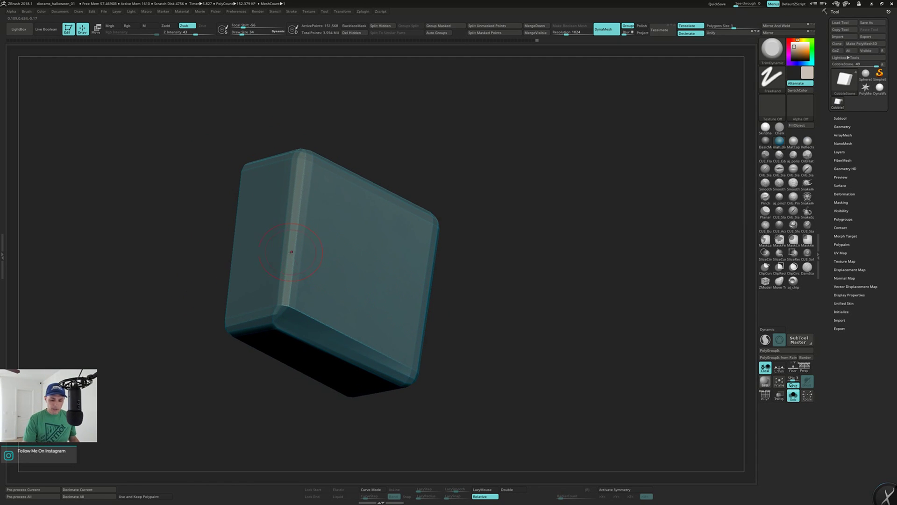
Smooth the hard bevels around the top face of the isolated square stone.
right_click_drag(300, 159, 271, 291)
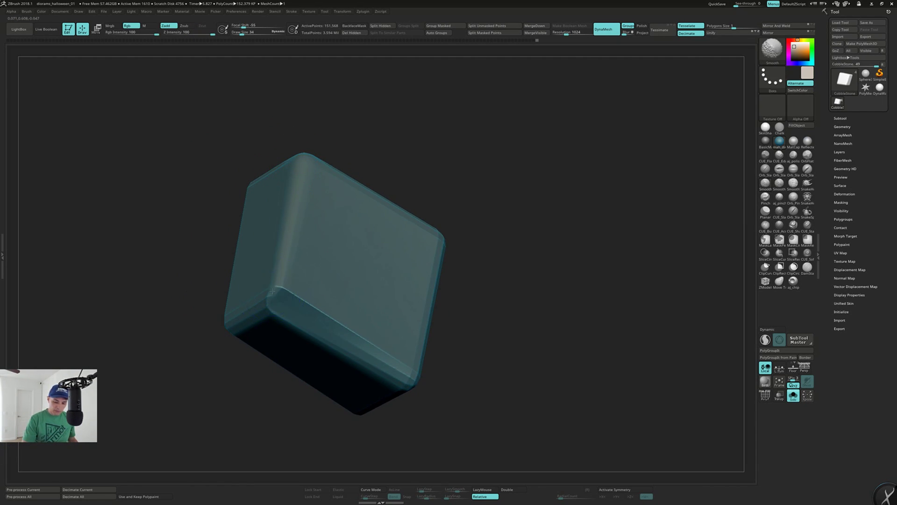
left_click_drag(337, 336, 369, 343, "shift")
right_click_drag(360, 314, 368, 326)
left_click_drag(396, 372, 414, 382, "shift")
right_click_drag(406, 379, 426, 364)
key("shift")
left_click_drag(486, 278, 477, 278, "shift")
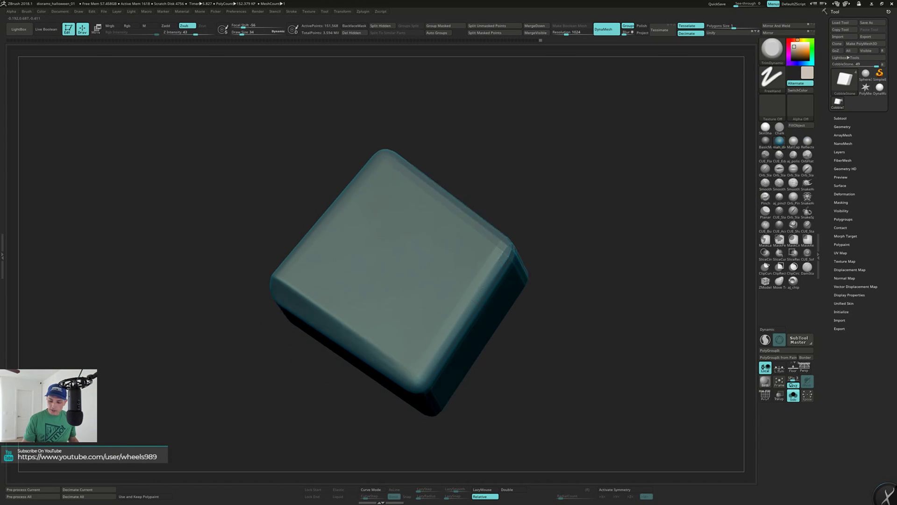
right_click_drag(496, 256, 493, 279)
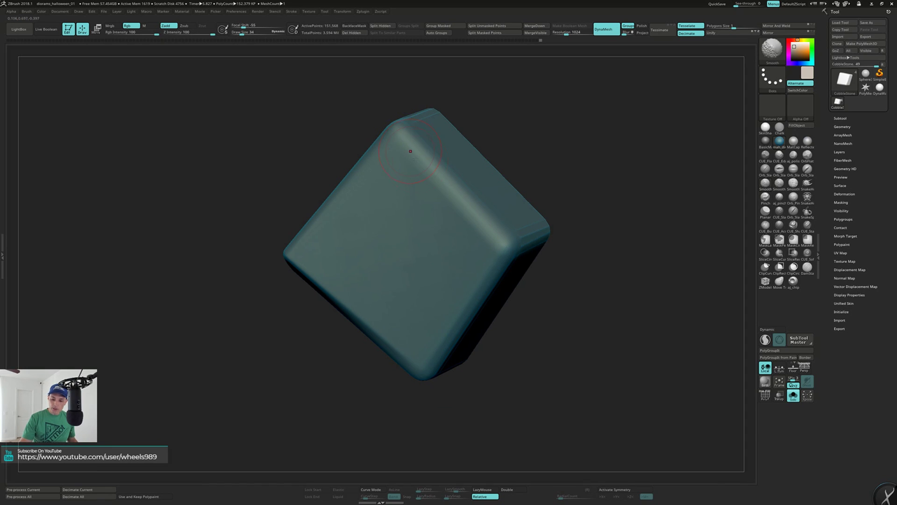
right_click_drag(411, 151, 422, 157, "shift")
Chip the square stone's first corner, the top edge beside it and the adjoining edge with TrimDynamic.
mouse_move(398, 129)
left_mouse_down()
mouse_move(382, 135)
mouse_move(396, 144)
left_mouse_up()
mouse_move(396, 144)
right_mouse_down()
mouse_move(392, 155)
mouse_move(420, 162)
right_mouse_up()
left_click_drag(365, 158, 304, 230)
mouse_move(305, 230)
right_mouse_down()
mouse_move(290, 236)
mouse_move(305, 233)
mouse_move(311, 277)
right_mouse_up()
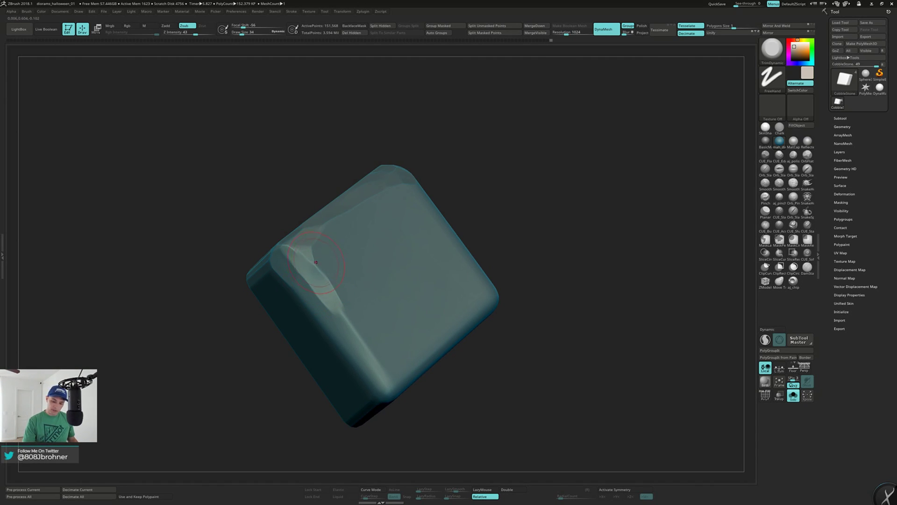
left_click_drag(302, 266, 383, 390)
right_click_drag(377, 373, 415, 360)
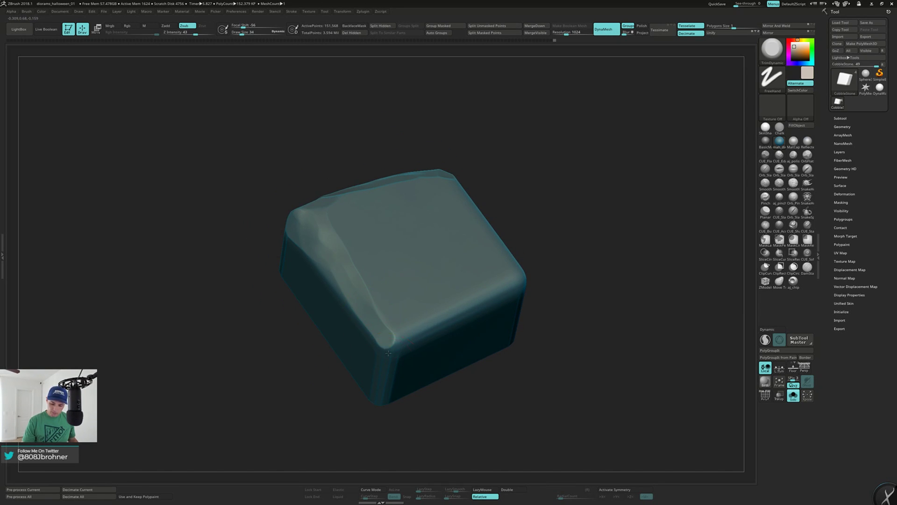
Chip the square stone's remaining top edges and flatten the corners between them.
right_click_drag(392, 330, 413, 285)
mouse_move(438, 273)
left_mouse_down()
mouse_move(509, 236)
mouse_move(475, 252)
left_mouse_up()
right_click_drag(492, 276, 529, 262)
mouse_move(550, 230)
left_mouse_down()
mouse_move(545, 183)
mouse_move(558, 88)
mouse_move(551, 227)
mouse_move(562, 238)
left_mouse_up()
right_click_drag(565, 237, 563, 176)
left_click_drag(551, 222, 582, 254)
left_click_drag(538, 227, 582, 256)
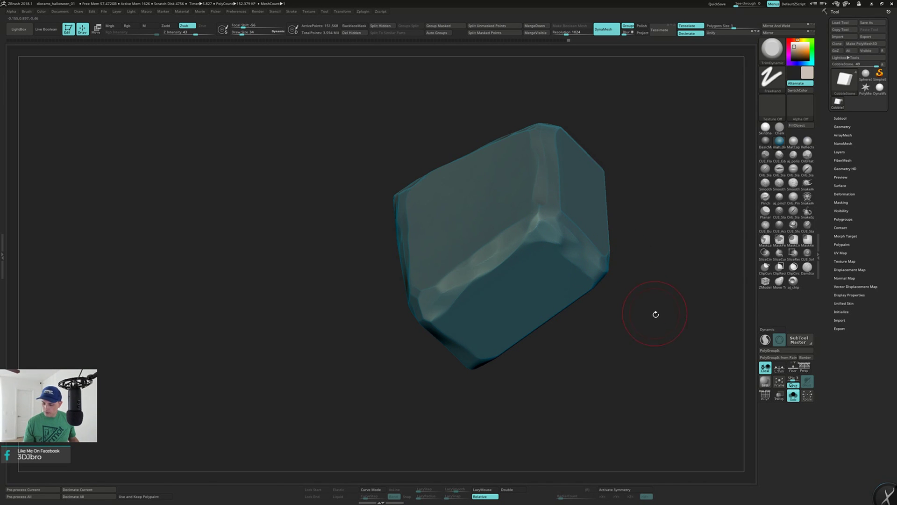
Show all the cobblestones again and isolate the smaller unworked stone next to the outer border ring.
left_click(659, 329, "ctrl+shift")
mouse_move(662, 331)
right_mouse_down("ctrl")
mouse_move(676, 266)
mouse_move(595, 245)
right_mouse_up("ctrl")
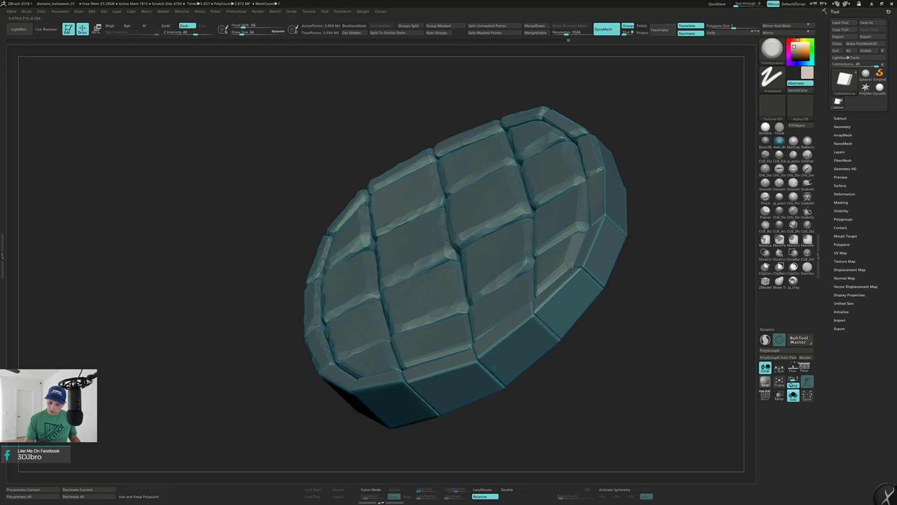
right_click_drag(451, 331, 537, 244)
left_click(540, 194, "ctrl+shift")
mouse_move(540, 192)
right_mouse_down("ctrl")
mouse_move(534, 245)
mouse_move(502, 236)
right_mouse_up("ctrl")
Smooth the bevelled top edges and corners of the smaller isolated stone.
left_click_drag(411, 181, 441, 181, "shift")
right_click_drag(442, 180, 432, 208)
left_click_drag(427, 170, 468, 118, "shift")
mouse_move(463, 133)
right_mouse_down("alt")
mouse_move(426, 170)
mouse_move(439, 180)
right_mouse_up("alt")
left_click_drag(436, 149, 422, 188, "shift")
right_click_drag(416, 182, 463, 162)
left_click_drag(436, 155, 451, 164, "shift")
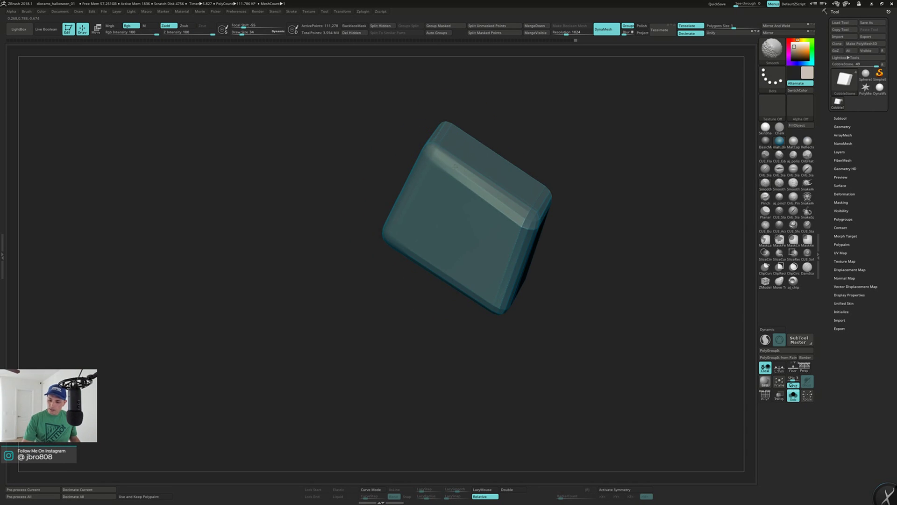
right_click_drag(452, 162, 526, 213, "shift")
right_click_drag(511, 276, 499, 306, "shift")
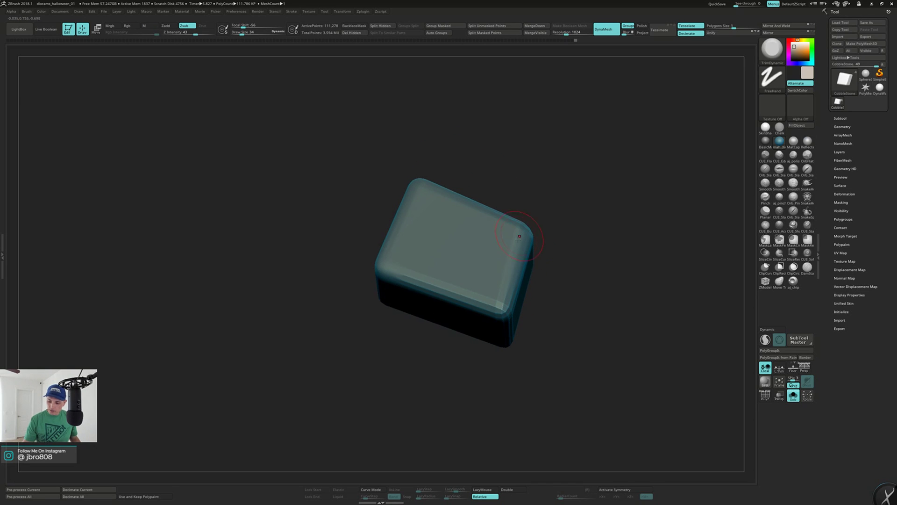
Flatten the smaller stone's front corner and chip the long top edge running from it to the next corner.
mouse_move(410, 275)
right_mouse_down()
mouse_move(480, 252)
mouse_move(496, 301)
right_mouse_up()
mouse_move(493, 304)
left_mouse_down()
mouse_move(481, 330)
mouse_move(491, 326)
left_mouse_up()
right_click_drag(491, 326, 519, 299)
mouse_move(460, 322)
left_mouse_down()
mouse_move(439, 319)
mouse_move(463, 309)
mouse_move(331, 295)
left_mouse_up()
right_click_drag(331, 295, 365, 306)
mouse_move(364, 303)
left_mouse_down()
mouse_move(299, 297)
mouse_move(331, 318)
left_mouse_up()
right_click_drag(331, 318, 300, 285)
Chip the remaining top edges of the smaller stone and check its worn outline from several angles.
left_click_drag(301, 285, 284, 231)
right_click_drag(284, 230, 280, 201, "ctrl")
right_click_drag(280, 201, 310, 253)
left_click_drag(301, 255, 279, 210)
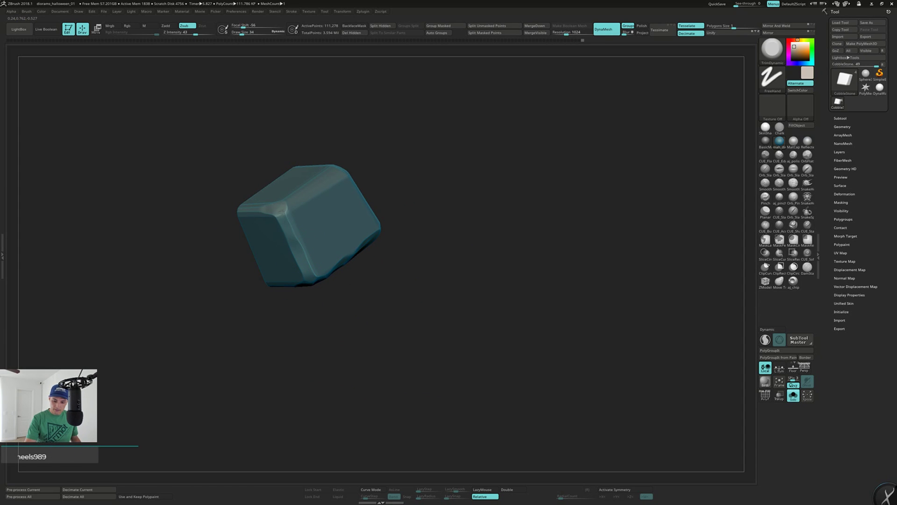
right_click_drag(281, 210, 294, 232)
right_click_drag(326, 263, 395, 203)
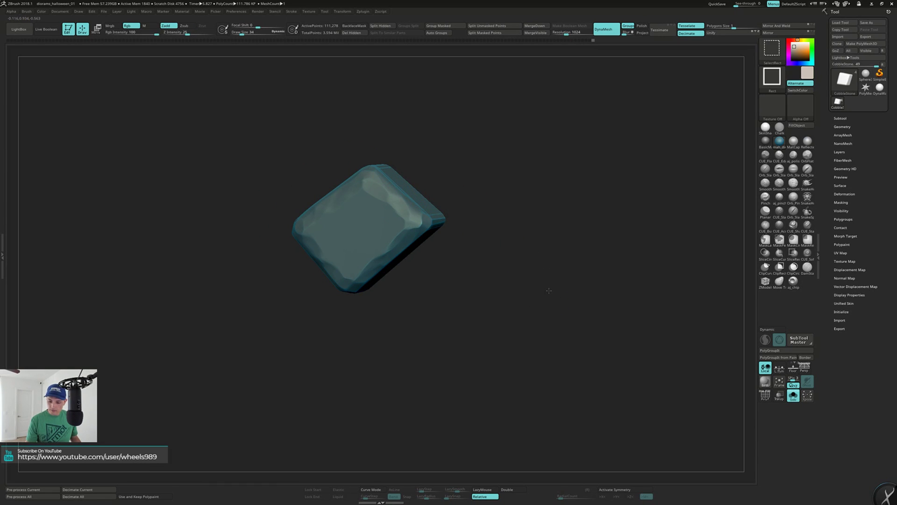
Show all the cobblestones again, isolate a narrow stone of the outer border and smooth its bevelled edges.
left_click(547, 293, "ctrl+shift")
left_click(322, 177, "ctrl+shift")
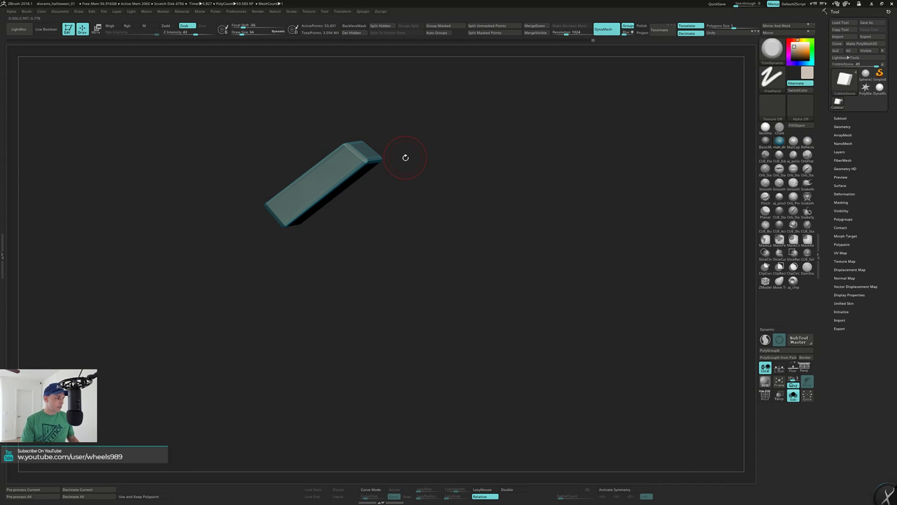
mouse_move(406, 163)
left_mouse_down("alt")
mouse_move(408, 195)
mouse_move(425, 185)
mouse_move(420, 175)
left_mouse_up("alt")
left_click_drag(239, 219, 235, 221, "shift")
mouse_move(268, 195)
left_mouse_down("shift")
mouse_move(302, 181)
mouse_move(295, 174)
mouse_move(329, 151)
left_mouse_up("shift")
Set the brush draw size to 21 and chip the corners and short edge at one end of the narrow border stone.
key("s")
mouse_move(381, 117)
left_mouse_down()
mouse_move(322, 154)
mouse_move(374, 108)
mouse_move(378, 147)
left_mouse_up()
left_click_drag(416, 156, 395, 140)
mouse_move(317, 271)
left_mouse_down()
mouse_move(290, 245)
mouse_move(244, 242)
left_mouse_up()
mouse_move(296, 260)
left_mouse_down()
mouse_move(307, 242)
mouse_move(381, 257)
mouse_move(335, 261)
left_mouse_up()
mouse_move(329, 288)
left_mouse_down()
mouse_move(314, 286)
mouse_move(340, 256)
left_mouse_up()
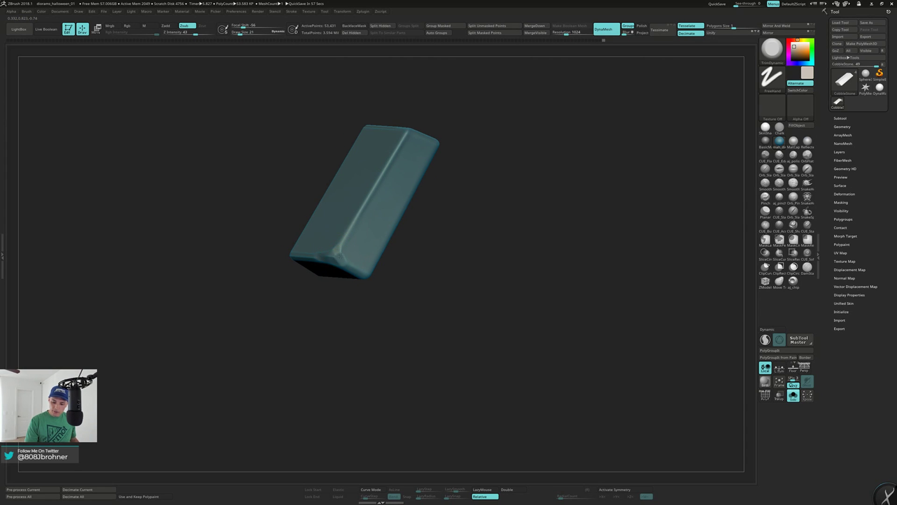
Chip the narrow border stone's first long top edge and the short edge at its far end.
mouse_move(363, 205)
left_mouse_down()
mouse_move(407, 135)
mouse_move(408, 150)
left_mouse_up()
right_click_drag(408, 150, 408, 174, "alt")
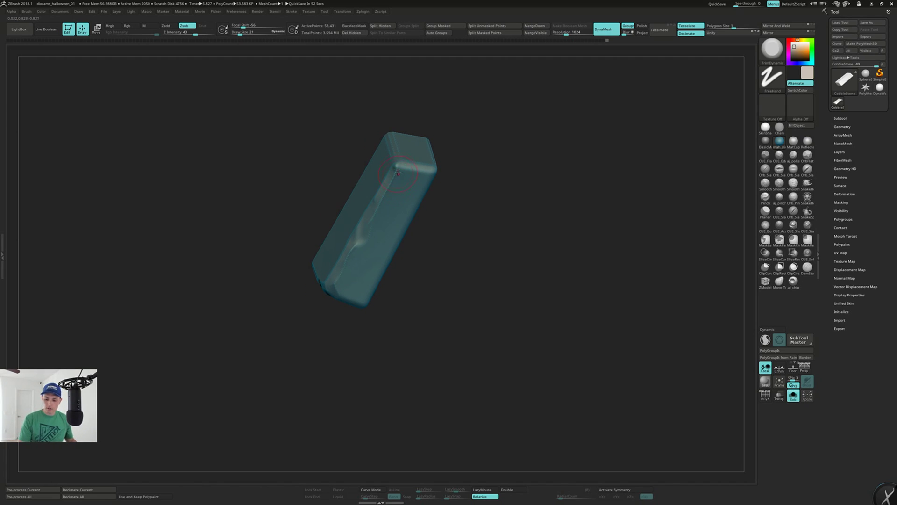
left_click_drag(406, 162, 398, 169)
right_click_drag(416, 161, 401, 154)
left_click_drag(402, 164, 427, 169)
Flatten the narrow border stone's far corner and chip its second long top edge down to the other end.
right_click_drag(446, 161, 422, 168)
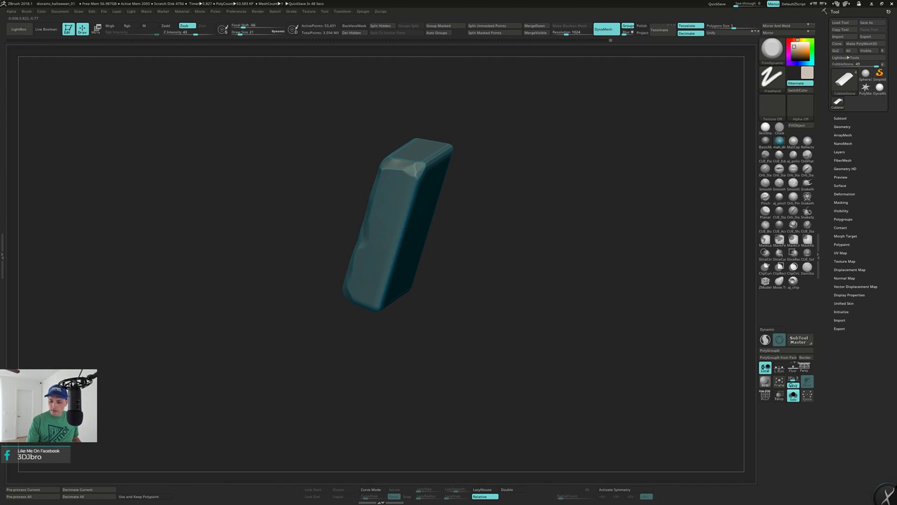
left_click_drag(412, 171, 416, 175)
right_click_drag(416, 176, 420, 160)
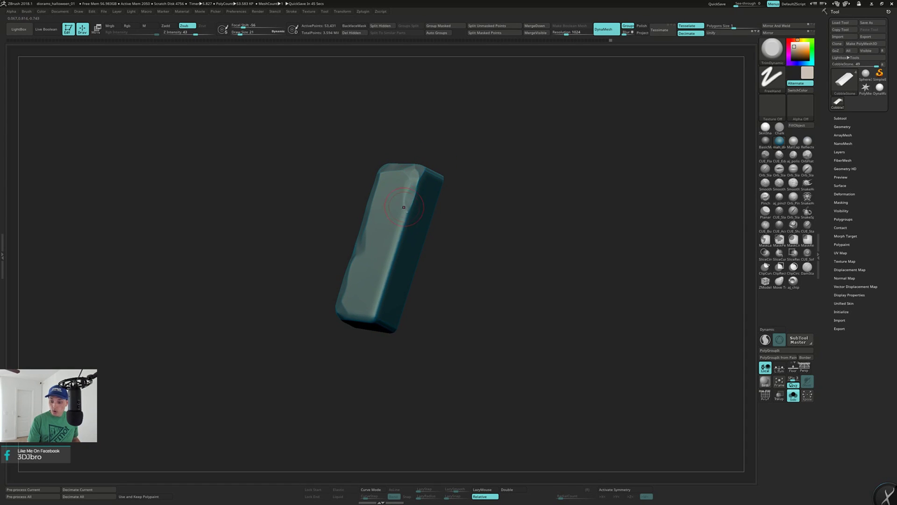
right_click_drag(414, 190, 408, 179)
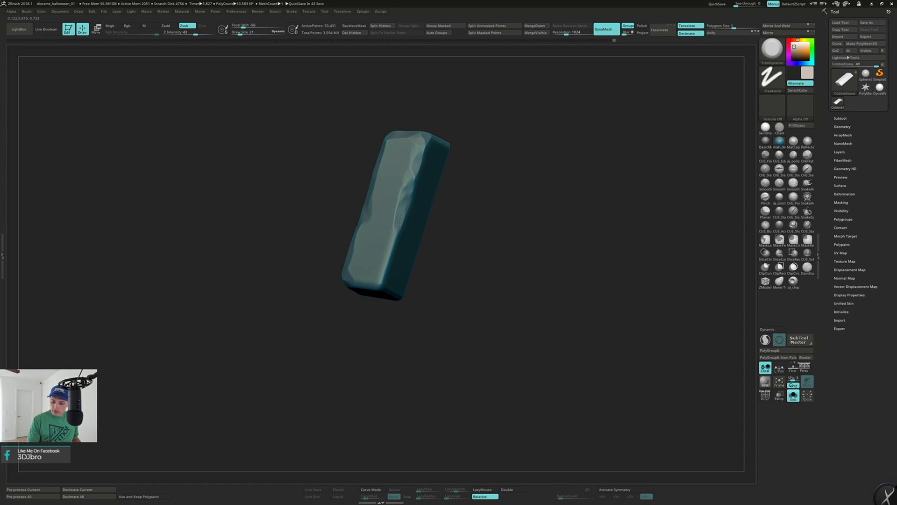
right_click_drag(384, 261, 390, 254)
right_click_drag(359, 280, 409, 206)
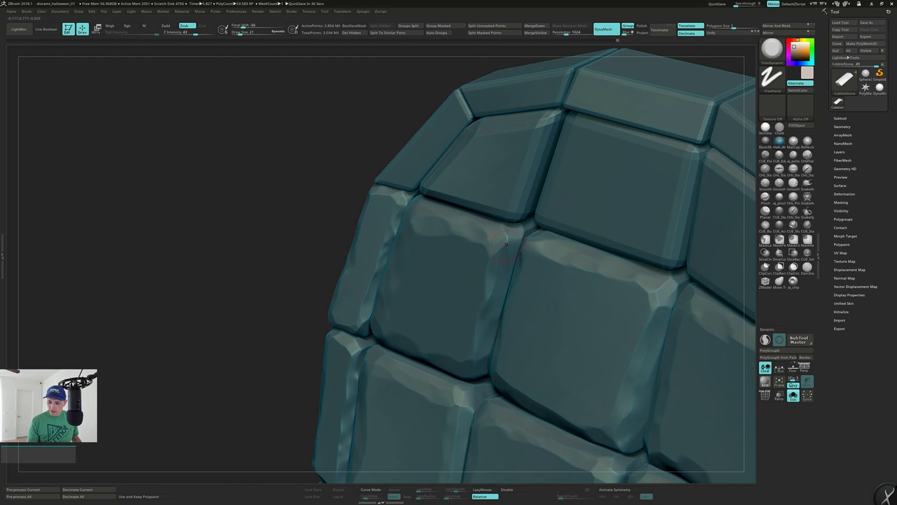
Isolate the next unworked narrow stone along the outer border and smooth its bevelled edges.
key("ctrl+shift")
left_click(427, 146, "ctrl+shift")
right_click_drag(429, 145, 405, 245, "alt")
key("shift")
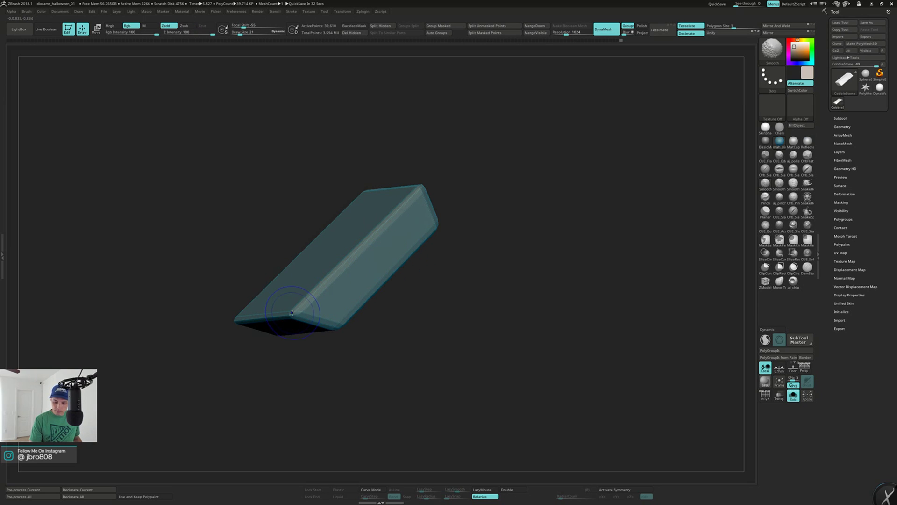
mouse_move(407, 198)
right_mouse_down()
mouse_move(400, 217)
mouse_move(397, 201)
right_mouse_up()
key("shift")
key("shift")
right_click_drag(393, 280, 342, 271)
right_click_drag(412, 224, 420, 244)
key("shift")
Chip the second border stone's end corner, both long top edges and its short end edges.
left_click_drag(348, 281, 346, 280, "alt")
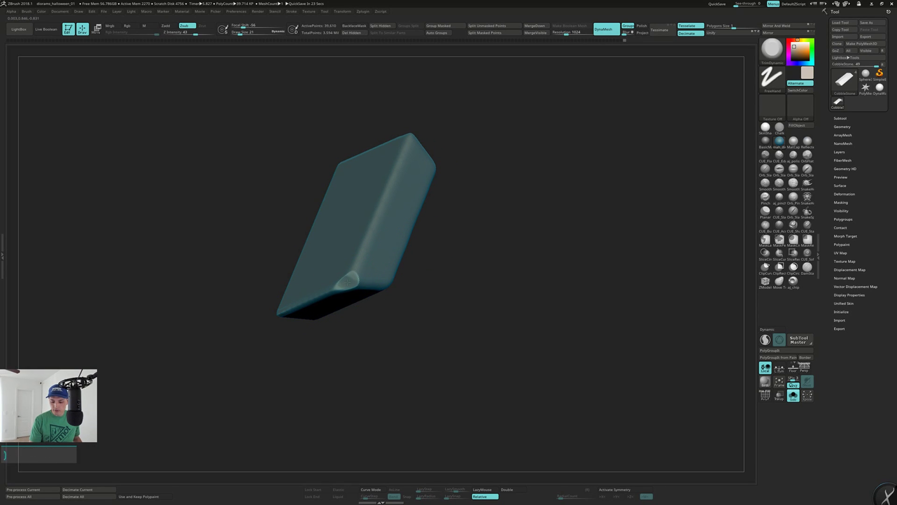
right_click_drag(334, 286, 312, 302)
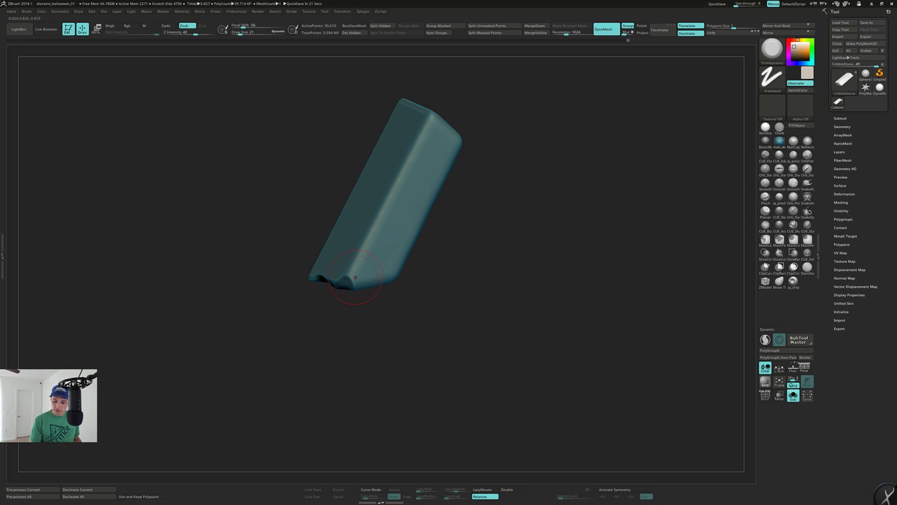
left_click_drag(364, 242, 412, 144)
right_click_drag(412, 143, 422, 146)
left_click_drag(417, 155, 427, 129)
mouse_move(427, 129)
right_mouse_down()
mouse_move(417, 145)
mouse_move(455, 114)
mouse_move(460, 136)
mouse_move(460, 100)
mouse_move(456, 157)
right_mouse_up()
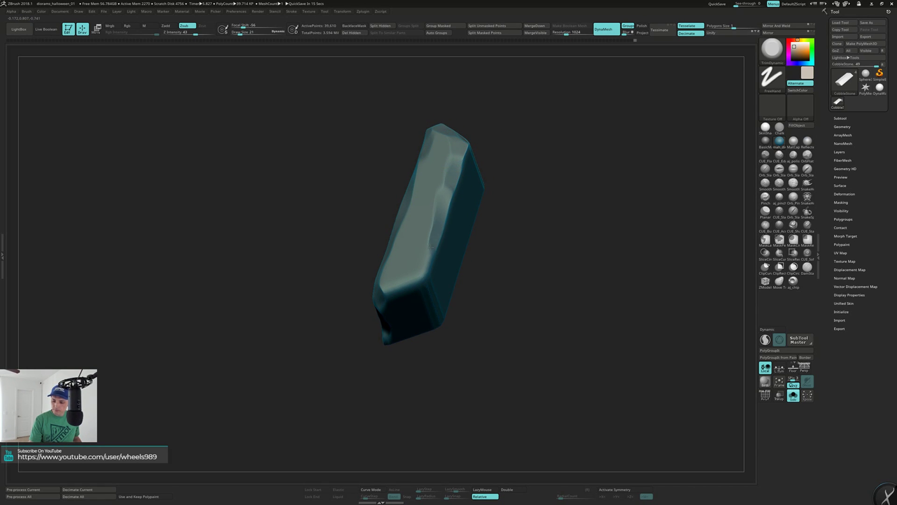
left_click_drag(432, 244, 391, 289)
Show all the cobblestones again, isolate the wedge-shaped stone inside the border ring and smooth its bevelled edges.
left_click(508, 301, "ctrl+shift")
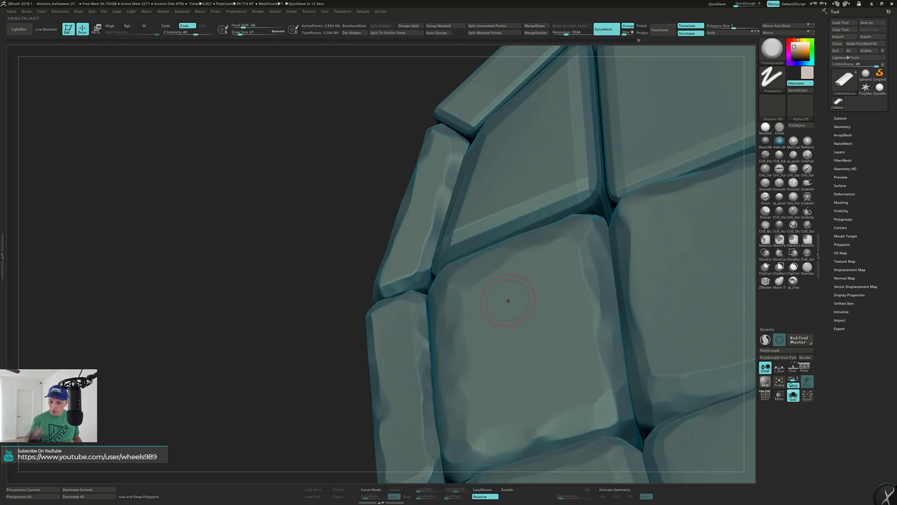
left_click(545, 164, "ctrl+shift")
mouse_move(544, 165)
right_mouse_down()
mouse_move(537, 151)
mouse_move(450, 218)
mouse_move(404, 233)
right_mouse_up()
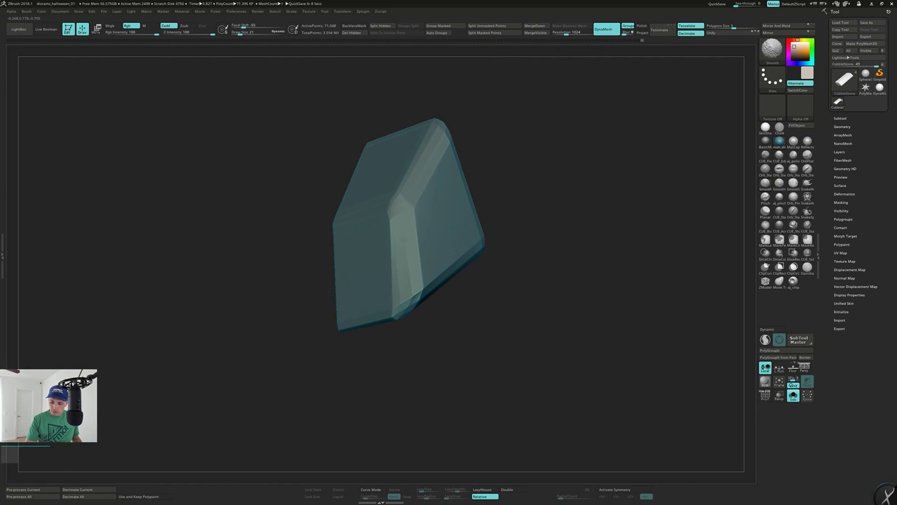
mouse_move(437, 136)
left_mouse_down("shift")
mouse_move(403, 210)
mouse_move(408, 285)
left_mouse_up("shift")
mouse_move(407, 317)
right_mouse_down()
mouse_move(401, 285)
mouse_move(420, 295)
right_mouse_up()
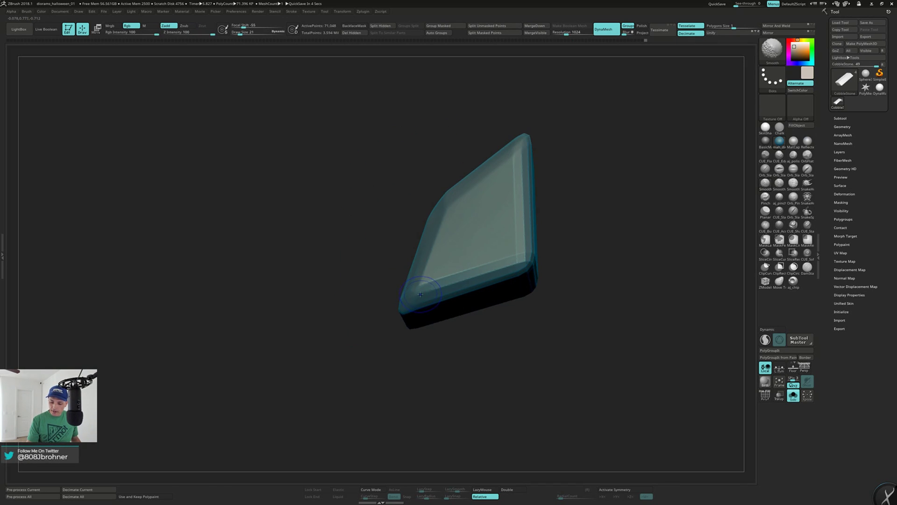
right_click_drag(516, 259, 448, 295)
key("shift")
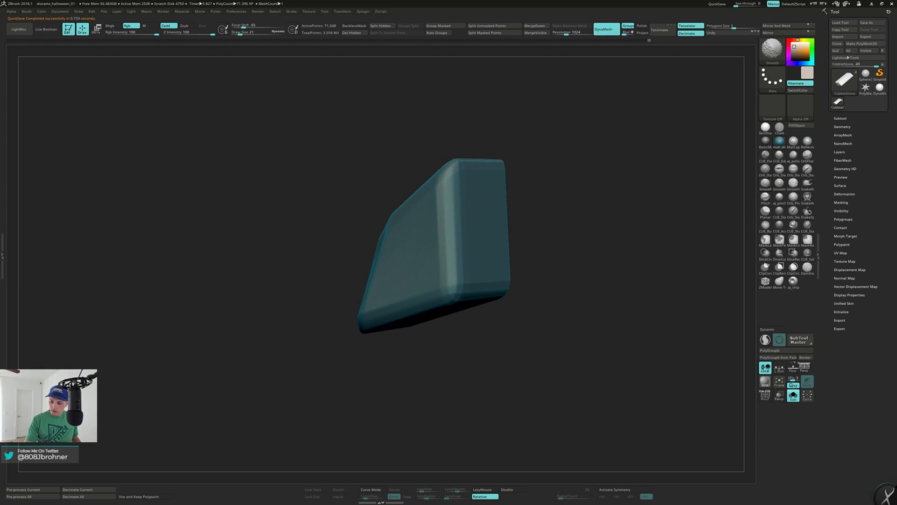
right_click_drag(450, 169, 491, 212)
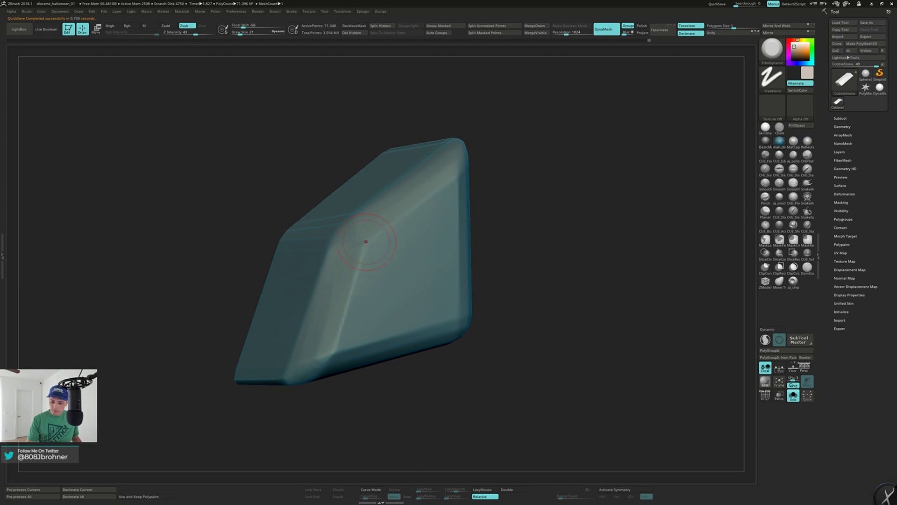
Set the brush draw size to 30 and chip the wedge-shaped stone's angled outer edge down to its pointed corner.
key("s")
left_click_drag(371, 249, 377, 250)
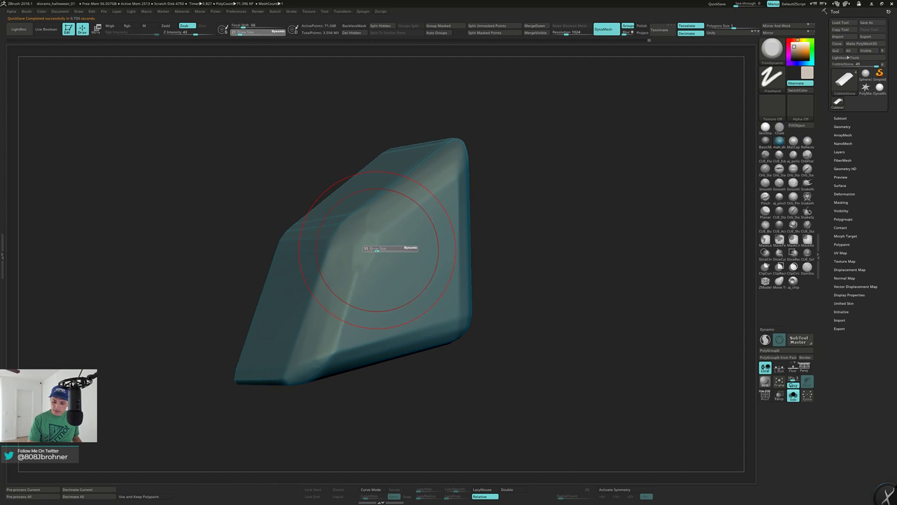
right_click_drag(378, 253, 397, 221, "alt")
key("s")
mouse_move(397, 222)
left_mouse_down()
mouse_move(330, 301)
mouse_move(326, 340)
left_mouse_up()
right_click_drag(329, 334, 340, 277)
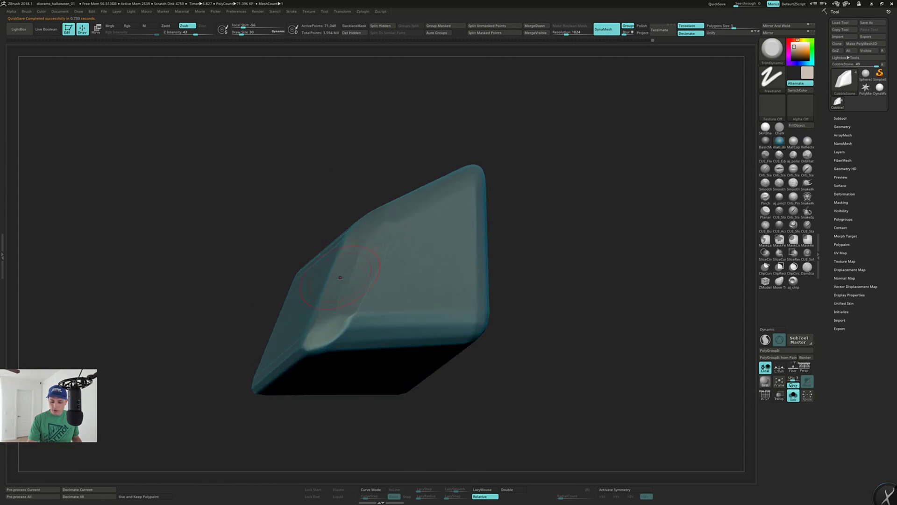
Chip the wedge-shaped stone's front top edge from the pointed corner across and flatten the opposite corner.
left_click_drag(310, 346, 358, 317)
right_click_drag(358, 317, 344, 346)
mouse_move(346, 338)
left_mouse_down()
mouse_move(454, 310)
mouse_move(418, 318)
mouse_move(443, 319)
left_mouse_up()
mouse_move(449, 320)
right_mouse_down()
mouse_move(392, 314)
mouse_move(421, 317)
right_mouse_up()
mouse_move(481, 308)
left_mouse_down()
mouse_move(495, 310)
mouse_move(491, 289)
left_mouse_up()
right_click_drag(491, 289, 431, 295)
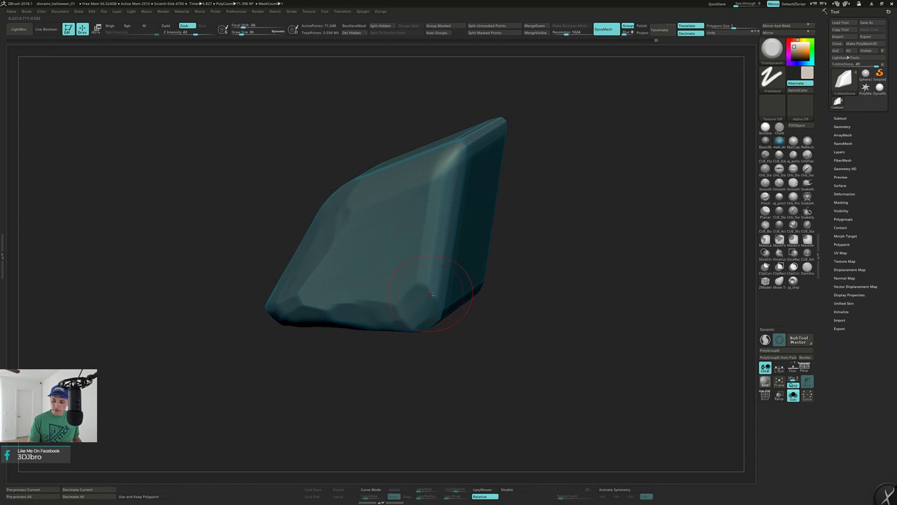
Chip the wedge-shaped stone's remaining long top edge up to its upper corner and wear down that corner's side edge.
left_click_drag(424, 265, 445, 164)
right_click_drag(449, 163, 461, 184)
left_click_drag(444, 165, 450, 152)
left_click_drag(334, 203, 444, 168)
left_click_drag(461, 129, 465, 133)
mouse_move(486, 163)
right_mouse_down()
mouse_move(463, 167)
mouse_move(449, 152)
right_mouse_up()
left_click_drag(444, 133, 475, 106, "shift")
left_click_drag(433, 147, 483, 92)
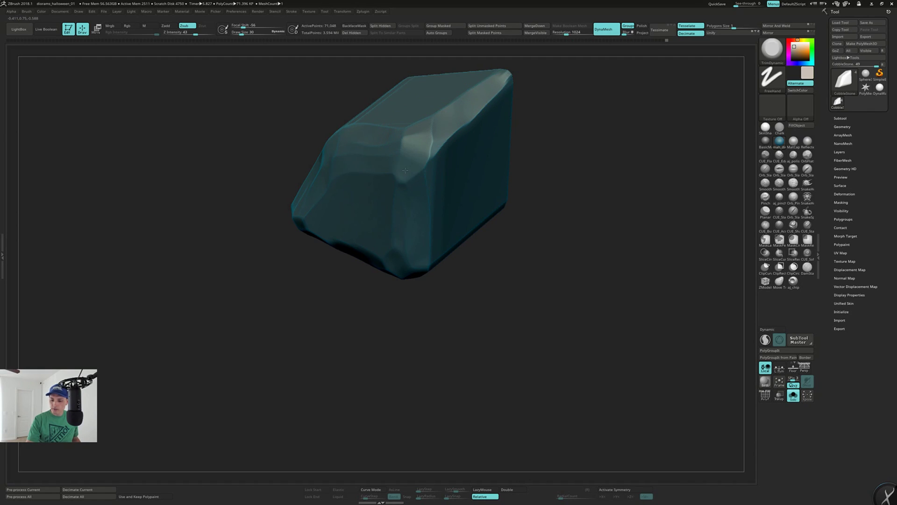
right_click_drag(405, 169, 449, 177)
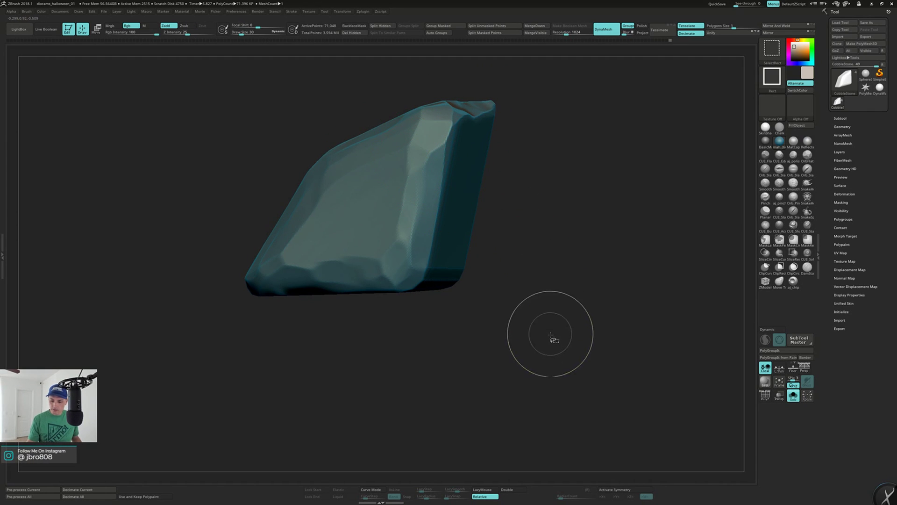
Show all the cobblestones again, isolate the next square stone inside the border ring and smooth its bevelled edges.
left_click(551, 337, "ctrl+shift")
right_click_drag(548, 334, 437, 262, "ctrl")
left_click(577, 266, "ctrl+shift")
mouse_move(516, 225)
right_mouse_down("alt")
mouse_move(511, 247)
mouse_move(504, 243)
right_mouse_up("alt")
left_click_drag(492, 239, 490, 269, "shift")
right_click_drag(542, 243, 519, 303)
left_click_drag(491, 206, 485, 195, "shift")
right_click_drag(348, 164, 328, 168)
right_click_drag(281, 226, 261, 261)
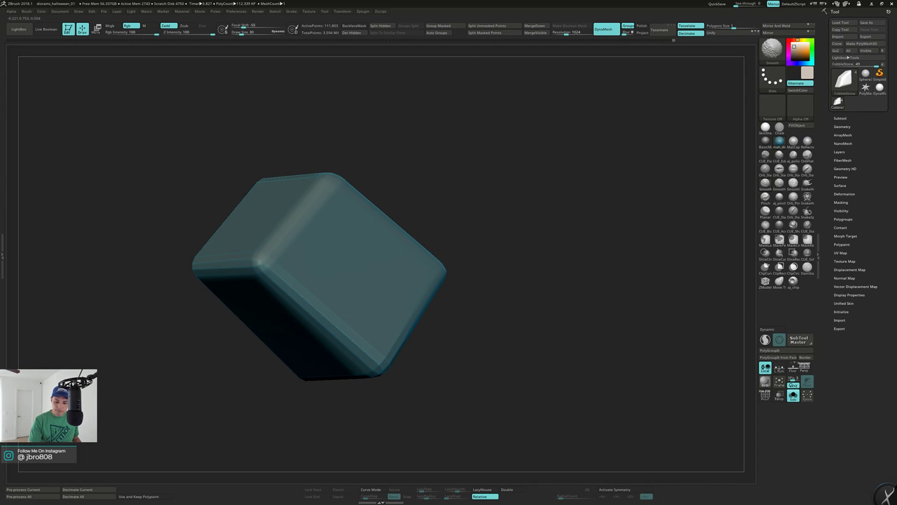
right_click_drag(337, 300, 349, 250, "alt")
left_click_drag(333, 271, 389, 314, "shift")
right_click_drag(384, 278, 365, 280)
left_click_drag(371, 286, 403, 289, "shift")
right_click_drag(408, 287, 391, 295)
left_click_drag(398, 302, 405, 310, "shift")
right_click_drag(389, 311, 406, 306)
Chip the square stone's front corner and the first top edge running from it.
left_click_drag(389, 308, 393, 307)
right_click_drag(393, 306, 406, 300)
mouse_move(371, 314)
left_mouse_down()
mouse_move(353, 290)
mouse_move(368, 297)
mouse_move(295, 240)
left_mouse_up()
right_click_drag(295, 241, 368, 265, "alt")
mouse_move(374, 272)
left_mouse_down()
mouse_move(336, 237)
mouse_move(323, 254)
left_mouse_up()
right_click_drag(323, 255, 382, 258)
Chip the square stone's adjoining top edges and flatten its far corner.
left_click_drag(323, 248, 338, 218)
right_click_drag(340, 219, 353, 255)
left_click_drag(340, 216, 371, 171)
mouse_move(370, 171)
right_mouse_down()
mouse_move(384, 161)
mouse_move(406, 105)
right_mouse_up()
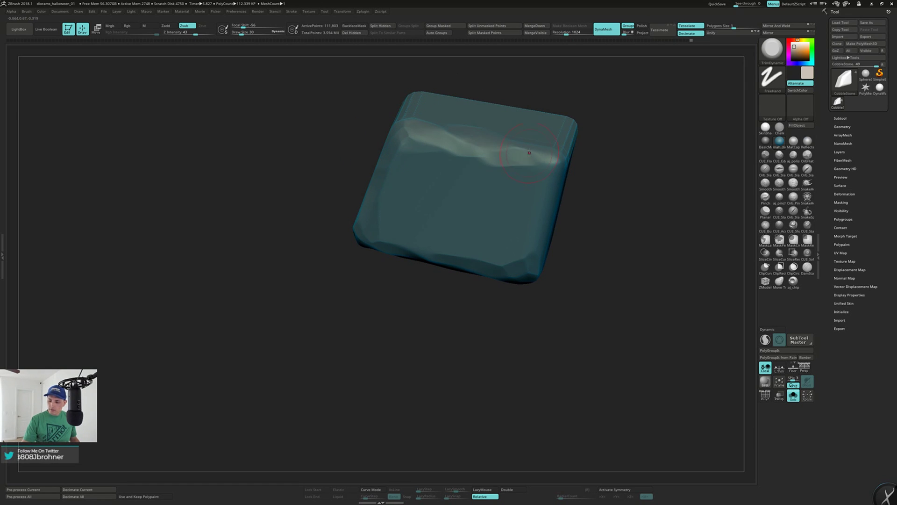
right_click_drag(529, 156, 534, 157)
mouse_move(545, 174)
left_mouse_down()
mouse_move(539, 225)
mouse_move(526, 233)
mouse_move(561, 159)
left_mouse_up()
right_click_drag(560, 198, 590, 200)
right_click_drag(590, 200, 514, 206, "alt")
Show all the cobblestones again, isolate the neighbouring unworn square stone beside the border and smooth its bevelled edges.
left_click(524, 359, "ctrl+shift")
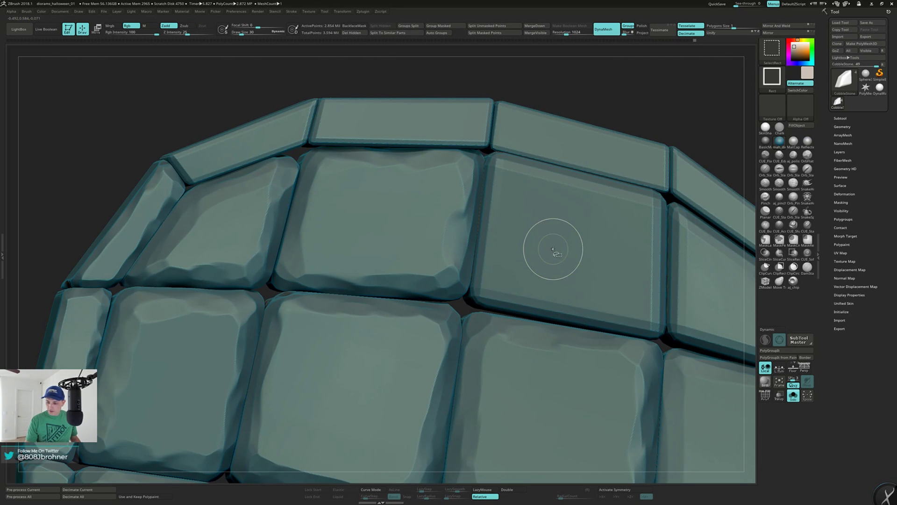
left_click(560, 245, "ctrl+shift")
right_click_drag(560, 244, 414, 192)
left_click_drag(414, 193, 413, 205, "shift")
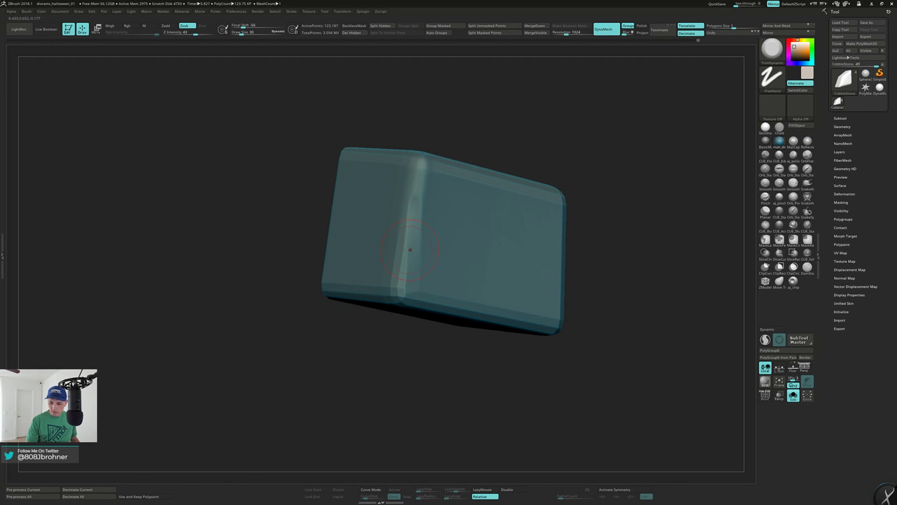
right_click_drag(409, 252, 477, 280)
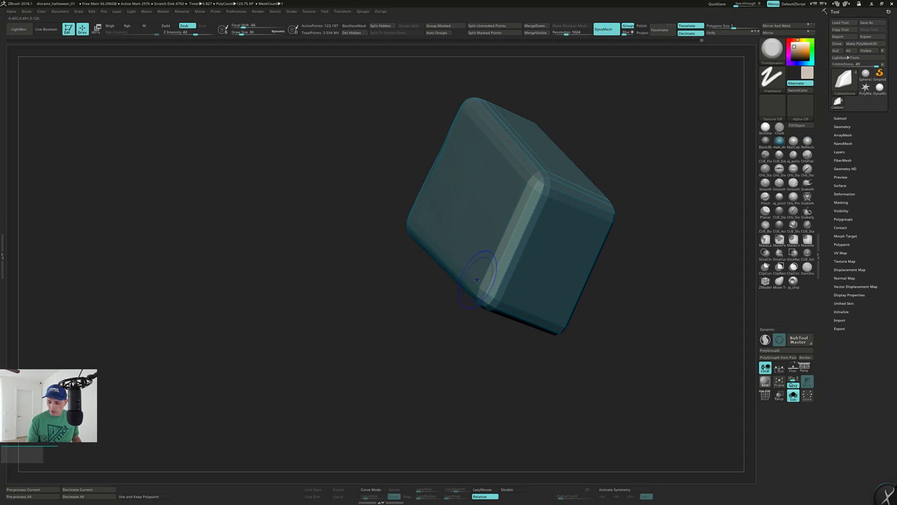
mouse_move(419, 275)
right_mouse_down()
mouse_move(453, 282)
mouse_move(499, 271)
right_mouse_up()
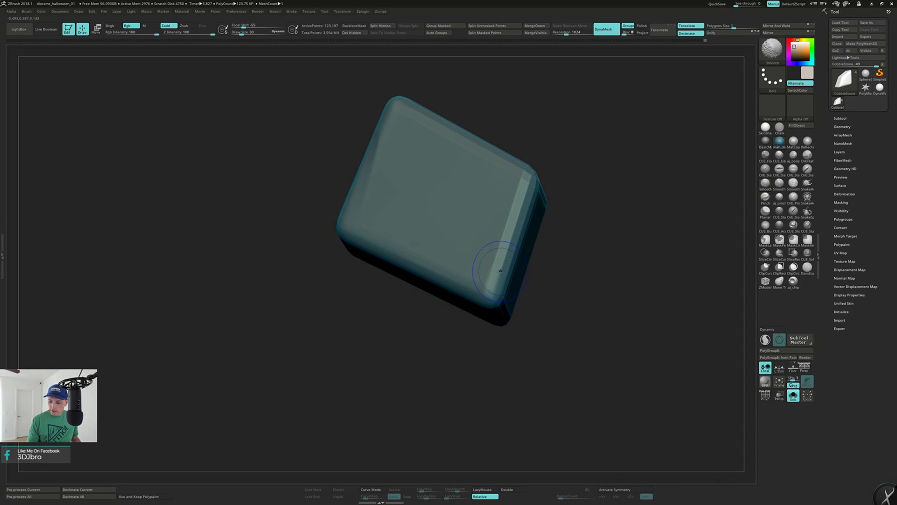
right_click_drag(517, 195, 500, 214)
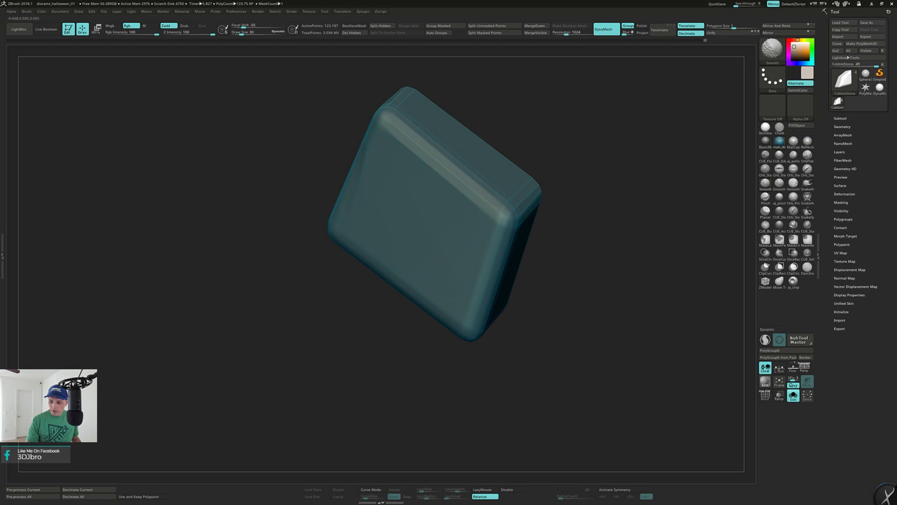
right_click_drag(408, 137, 458, 142)
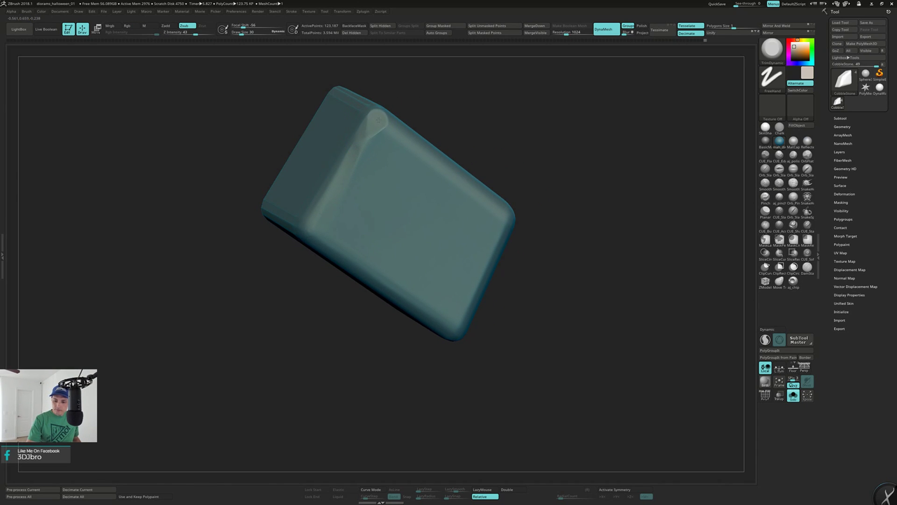
Chip the second square stone's first top edge from its corner down and along the adjoining edge.
mouse_move(382, 116)
right_mouse_down()
mouse_move(380, 133)
mouse_move(366, 139)
right_mouse_up()
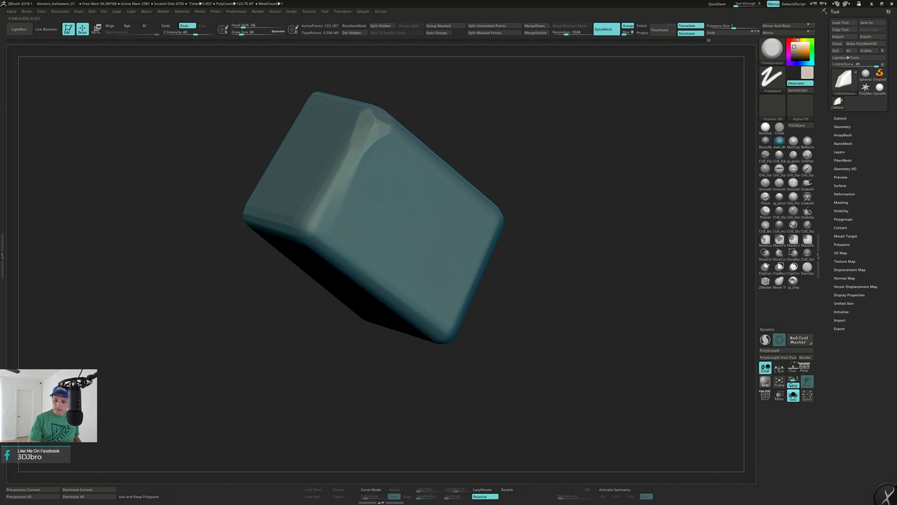
right_click_drag(331, 211, 345, 169)
left_click_drag(314, 226, 312, 224)
mouse_move(314, 226)
right_mouse_down()
mouse_move(330, 223)
mouse_move(337, 234)
right_mouse_up()
left_click_drag(311, 236, 339, 257)
mouse_move(363, 263)
right_mouse_down()
mouse_move(343, 261)
mouse_move(396, 285)
mouse_move(386, 276)
right_mouse_up()
left_click_drag(381, 273, 396, 301)
Chip the second square stone's remaining top edges and its last corner.
mouse_move(395, 301)
right_mouse_down()
mouse_move(399, 294)
mouse_move(428, 324)
right_mouse_up()
left_click_drag(464, 290, 493, 263)
right_click_drag(499, 271, 485, 302)
left_click_drag(473, 276, 483, 273)
right_click_drag(487, 265, 507, 262)
left_click_drag(467, 276, 478, 261)
right_click_drag(478, 261, 446, 247)
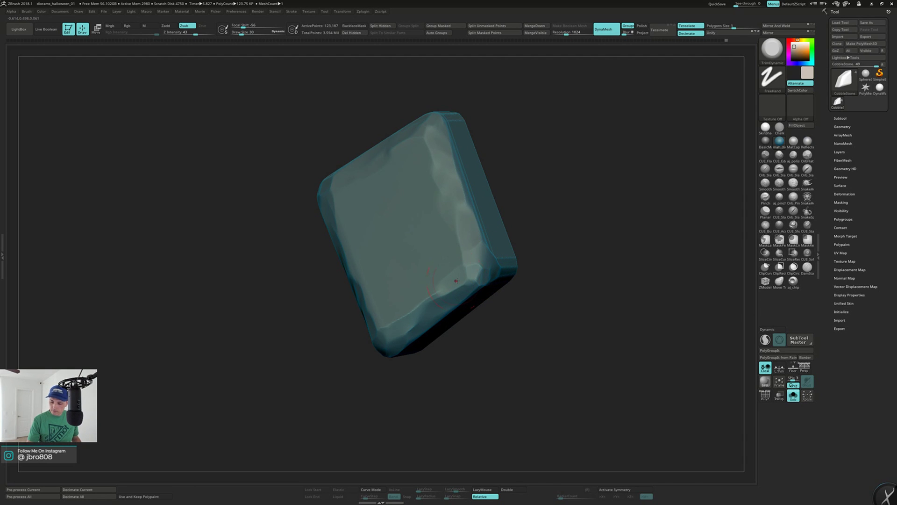
Show all the cobblestones again, isolate the kite-shaped stone against the border ring and smooth its bevelled edges.
left_click(561, 349, "ctrl+shift")
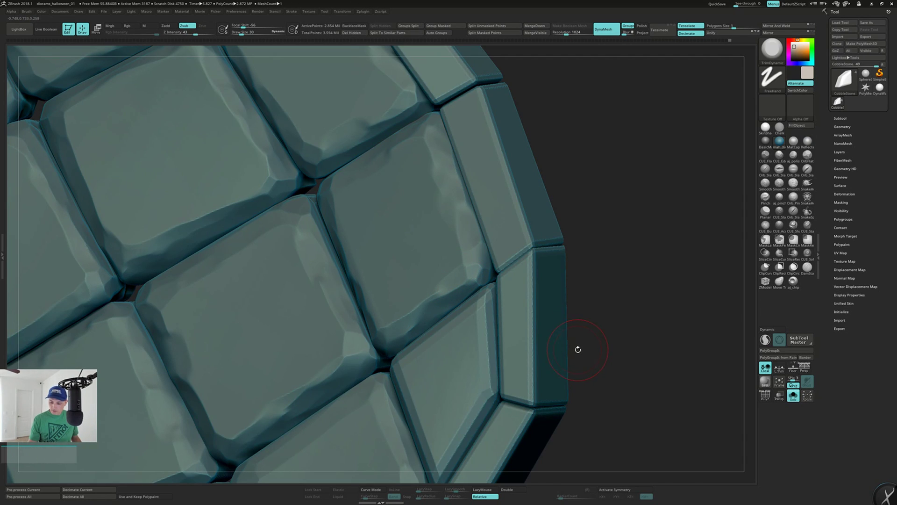
right_click_drag(578, 349, 590, 282)
key("ctrl+shift")
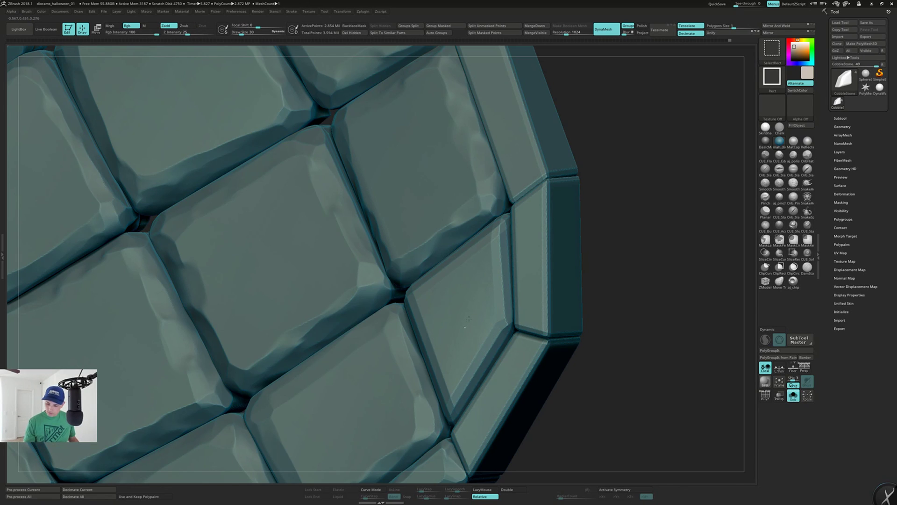
left_click(465, 327, "ctrl+shift")
mouse_move(467, 322)
right_mouse_down()
mouse_move(521, 272)
mouse_move(478, 200)
right_mouse_up()
mouse_move(429, 285)
right_mouse_down()
mouse_move(444, 309)
mouse_move(414, 244)
right_mouse_up()
left_click_drag(414, 244, 442, 306, "shift")
mouse_move(442, 306)
right_mouse_down()
mouse_move(430, 258)
mouse_move(397, 250)
right_mouse_up()
left_click_drag(453, 330, 448, 340, "shift")
right_click_drag(555, 172, 423, 159)
Chip the kite-shaped stone's inner top edges and the blunt corner between them.
left_click_drag(394, 147, 383, 164)
mouse_move(383, 164)
right_mouse_down()
mouse_move(351, 169)
mouse_move(374, 179)
right_mouse_up()
mouse_move(374, 178)
left_mouse_down()
mouse_move(354, 208)
mouse_move(344, 248)
left_mouse_up()
right_click_drag(365, 247, 323, 234)
left_click_drag(347, 231, 352, 240)
mouse_move(351, 239)
right_mouse_down()
mouse_move(380, 234)
mouse_move(397, 198)
right_mouse_up()
left_click_drag(344, 262, 396, 296)
mouse_move(435, 283)
right_mouse_down()
mouse_move(397, 312)
mouse_move(414, 321)
mouse_move(432, 363)
mouse_move(444, 329)
mouse_move(430, 317)
right_mouse_up()
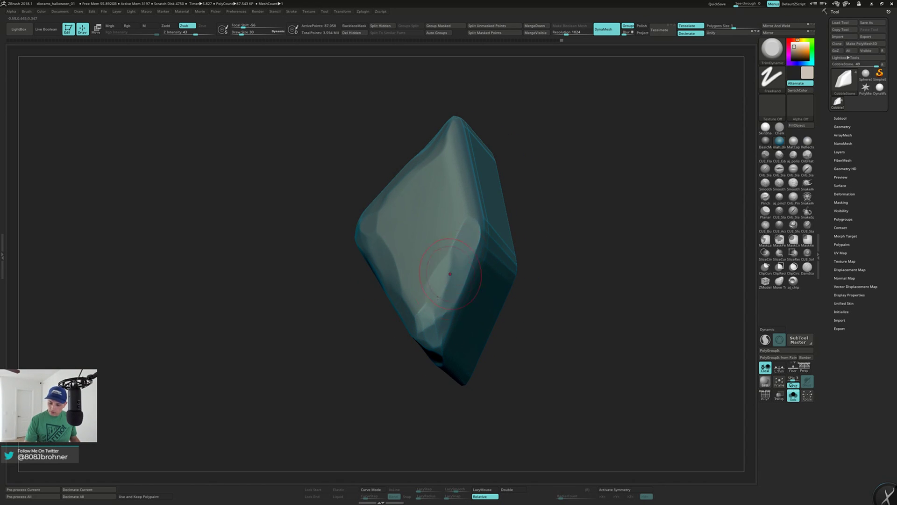
Chip the kite-shaped stone's outer top edges up to its pointed tip and flatten the tip.
right_click_drag(459, 277, 458, 285)
left_click_drag(469, 220, 458, 139)
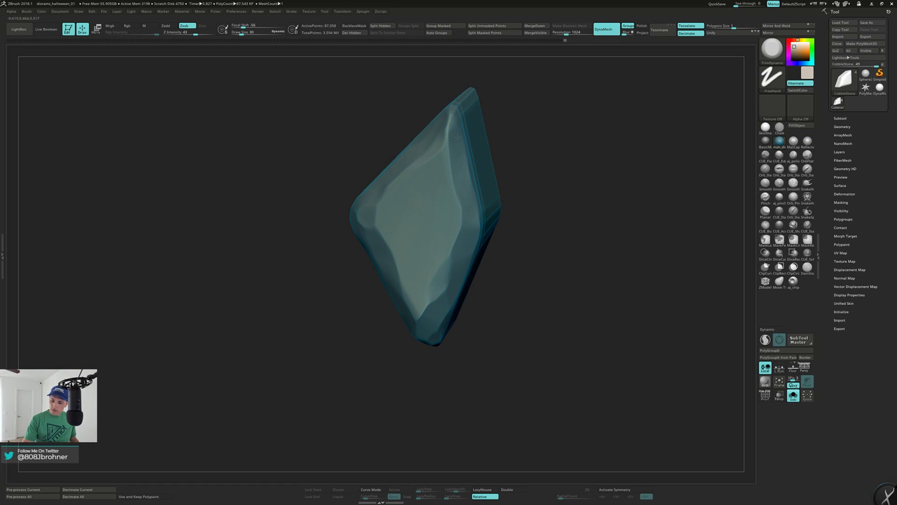
right_click_drag(445, 128, 441, 170)
key("shift")
left_click_drag(439, 184, 429, 222)
left_click_drag(440, 202, 436, 227)
Show all the cobblestones again, isolate the border stone beside the kite-shaped stone and set the brush draw size to 19.
key("ctrl+shift")
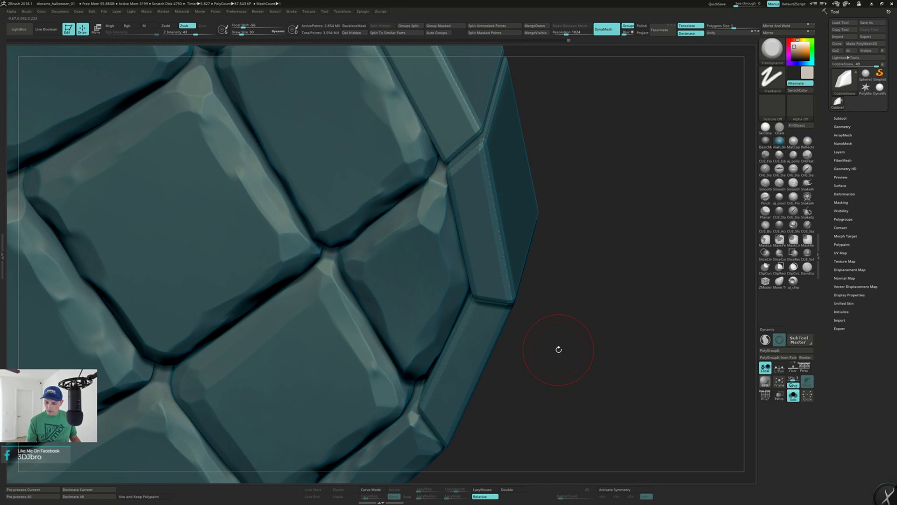
right_click_drag(556, 346, 417, 236)
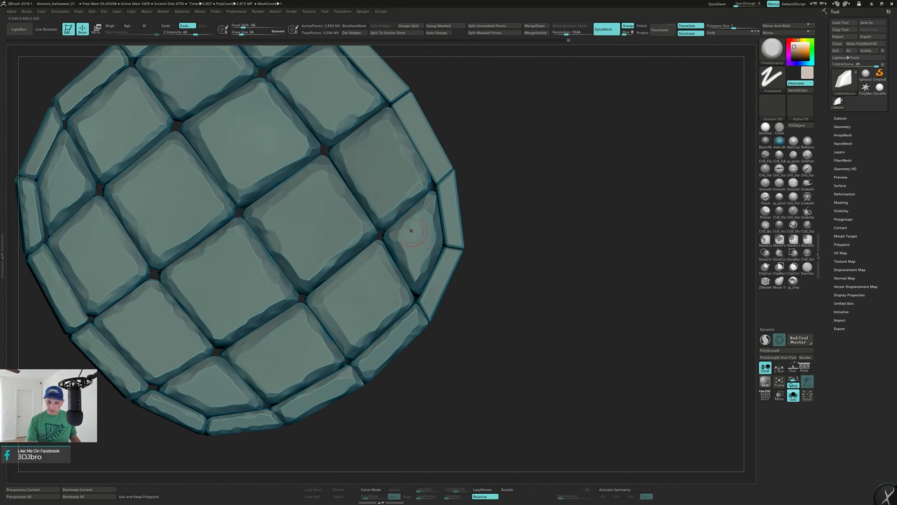
left_click(446, 277, "ctrl+shift")
right_click_drag(469, 251, 449, 327, "ctrl")
right_click_drag(448, 327, 482, 312)
key("s")
key("s")
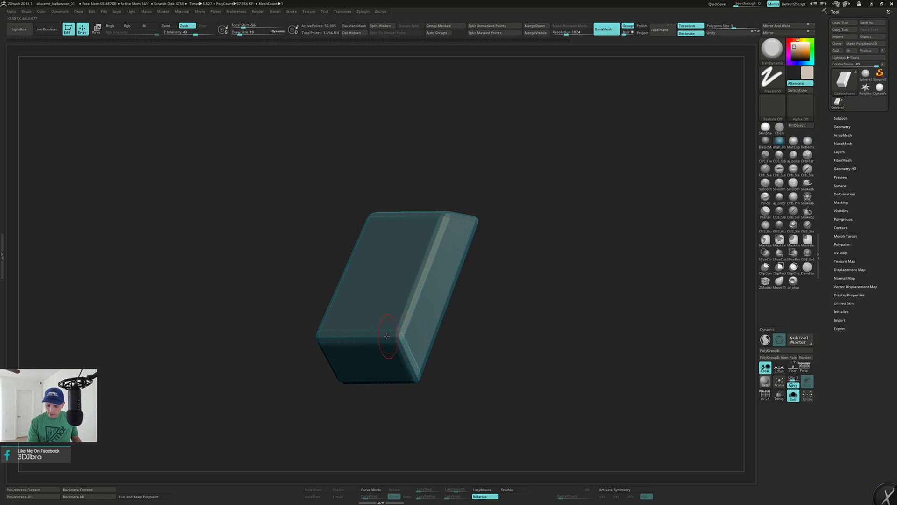
Smooth the isolated border stone's long top edges, short end edges and vertical corners.
right_click_drag(342, 335, 426, 268)
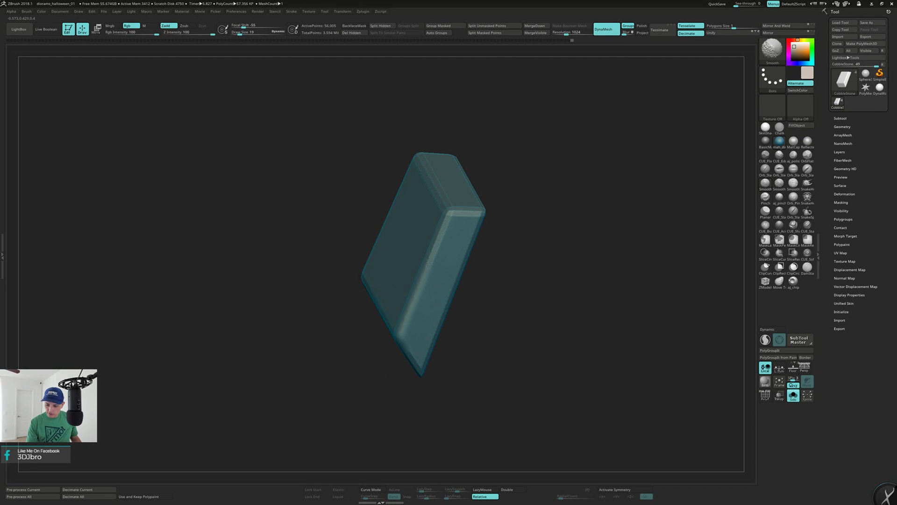
right_click_drag(435, 182, 472, 207)
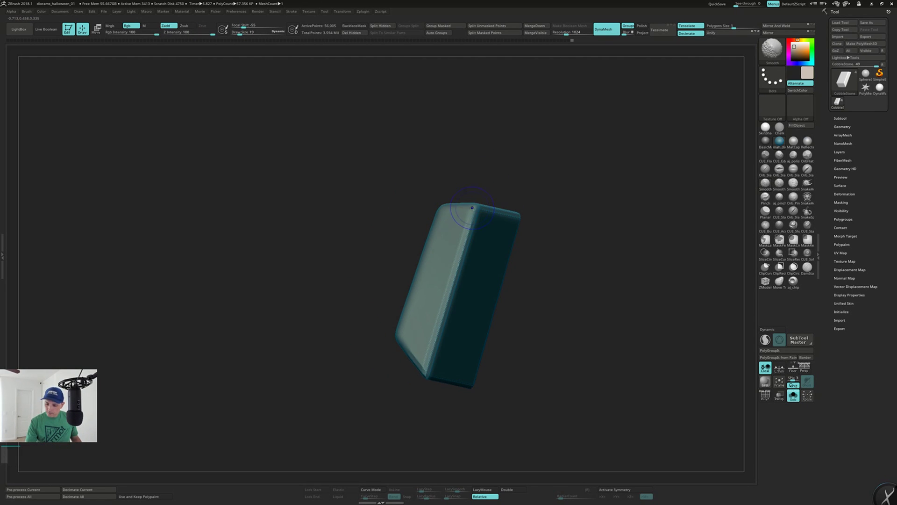
left_click_drag(449, 293, 439, 331, "shift")
right_click_drag(397, 299, 460, 286)
left_click_drag(420, 330, 403, 349, "shift")
mouse_move(472, 323)
right_mouse_down()
mouse_move(430, 318)
mouse_move(415, 306)
mouse_move(458, 260)
mouse_move(443, 330)
right_mouse_up()
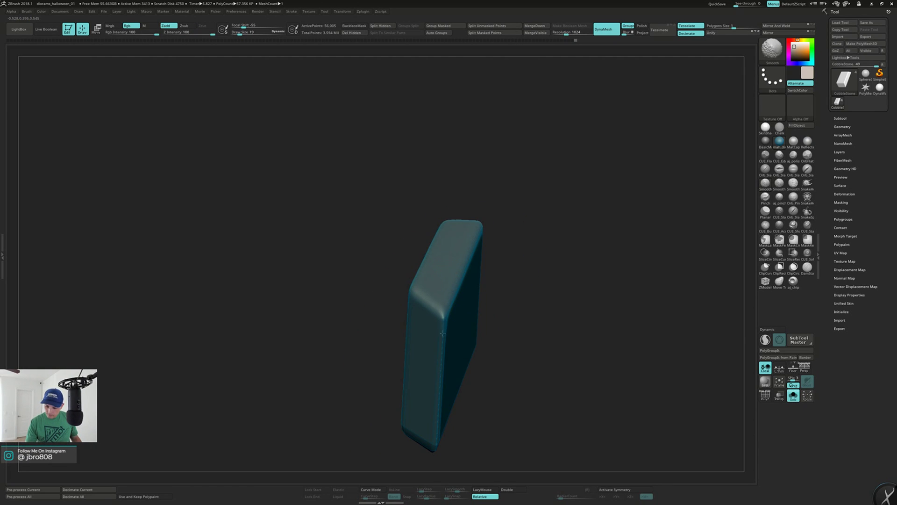
right_click_drag(439, 408, 427, 341)
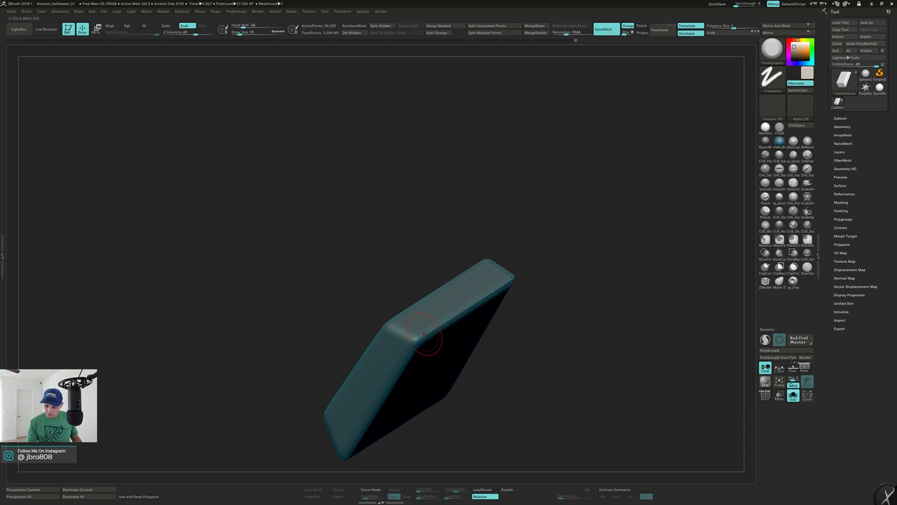
left_click_drag(486, 296, 493, 304, "shift")
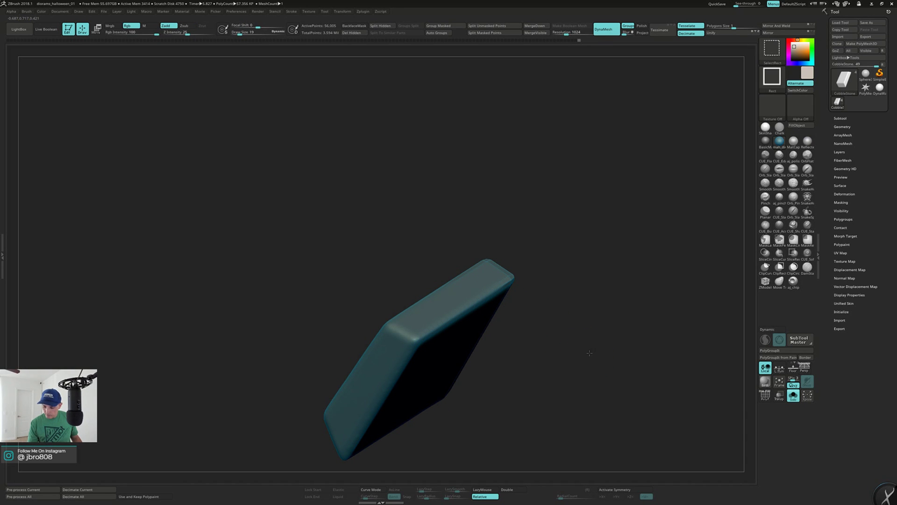
Show all the cobblestones, isolate the same smoothed border stone again and chip its long top edges and end corner.
left_click(587, 355, "ctrl+shift")
left_click_drag(587, 350, 548, 338)
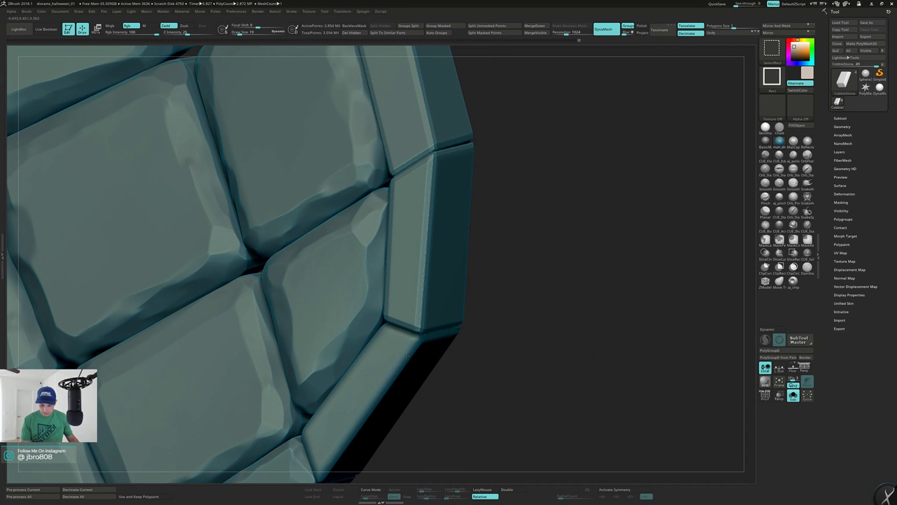
left_click(415, 362, "ctrl+shift")
right_click_drag(416, 366, 447, 289, "alt")
right_click_drag(477, 222, 503, 237)
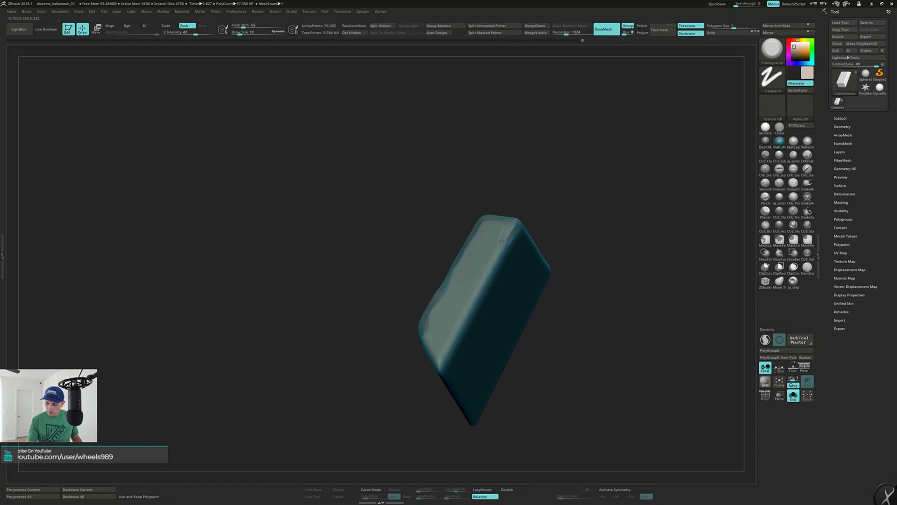
right_click_drag(445, 351, 451, 317)
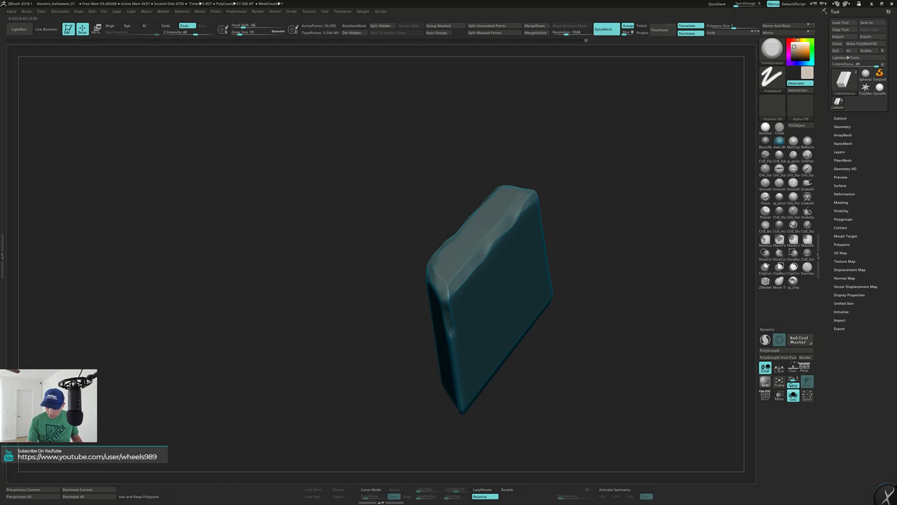
Set the brush draw size to 27 and flatten the border stone's opposite outer end corner.
right_click_drag(486, 291, 511, 203)
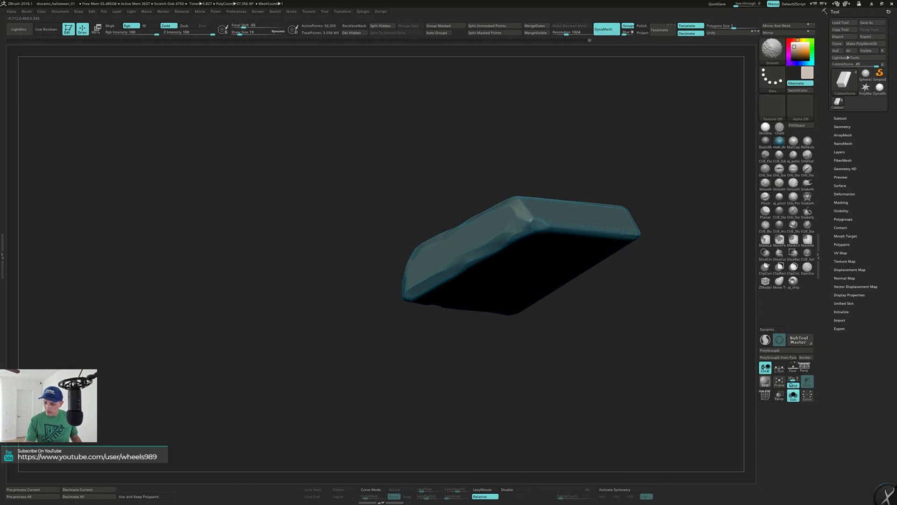
key("s")
left_click_drag(595, 339, 598, 340)
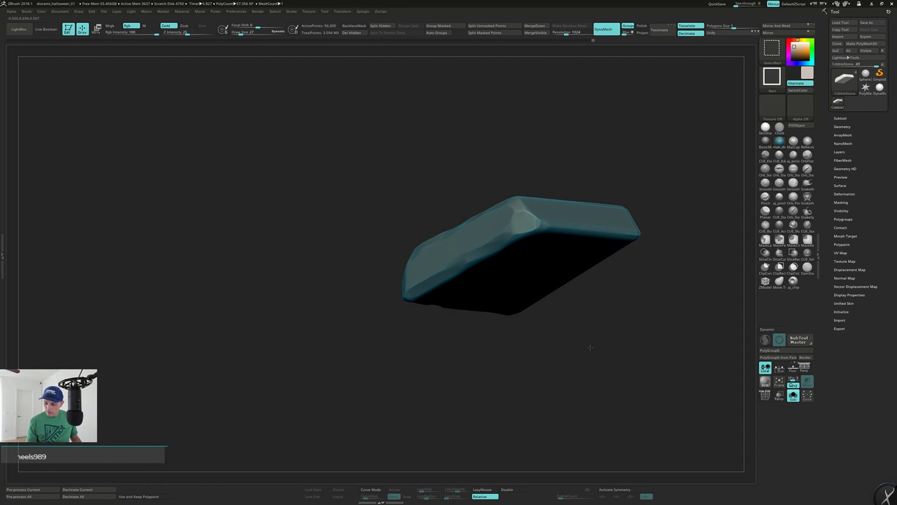
Show all the cobblestones again, isolate the next unworn border stone and smooth its bevelled edges.
left_click(588, 356, "ctrl+shift")
mouse_move(597, 341)
right_mouse_down("ctrl")
mouse_move(620, 210)
mouse_move(587, 253)
mouse_move(574, 293)
mouse_move(546, 284)
mouse_move(527, 353)
mouse_move(535, 361)
mouse_move(528, 248)
right_mouse_up("ctrl")
key("ctrl+shift")
left_click(514, 289, "ctrl+shift")
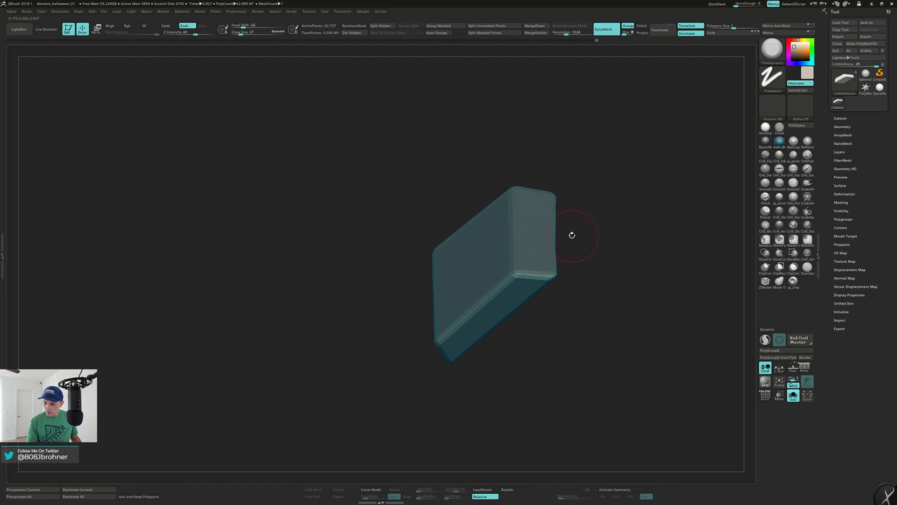
right_click_drag(575, 234, 511, 281)
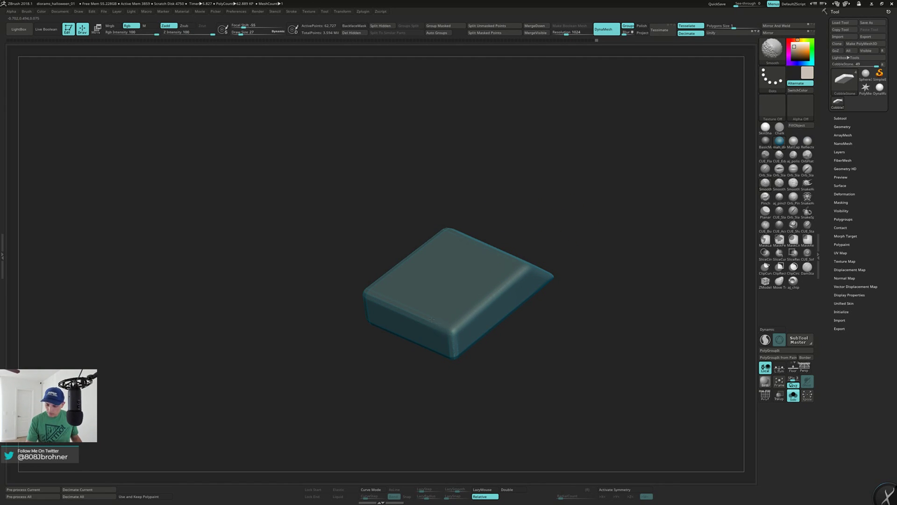
right_click_drag(435, 322, 458, 264)
mouse_move(453, 333)
right_mouse_down()
mouse_move(446, 330)
mouse_move(474, 351)
mouse_move(467, 327)
mouse_move(487, 293)
mouse_move(477, 255)
mouse_move(420, 266)
mouse_move(438, 234)
right_mouse_up()
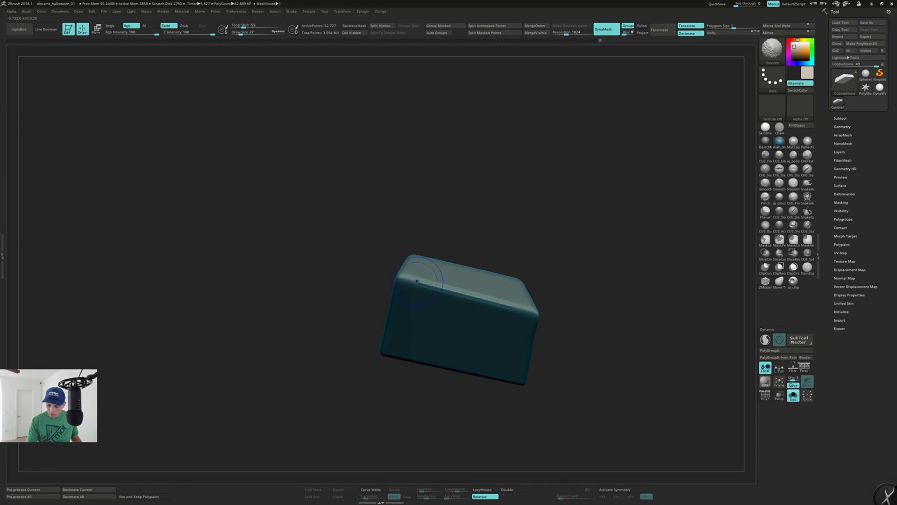
key("shift")
mouse_move(491, 266)
right_mouse_down()
mouse_move(486, 289)
mouse_move(510, 279)
mouse_move(514, 296)
mouse_move(527, 289)
mouse_move(531, 298)
mouse_move(541, 285)
mouse_move(564, 289)
mouse_move(561, 305)
right_mouse_up()
Set the brush draw size to 25 and chip the new border stone's short end top edge and front corner.
key("s")
left_click_drag(561, 305, 560, 305)
right_click_drag(556, 299, 554, 318, "ctrl")
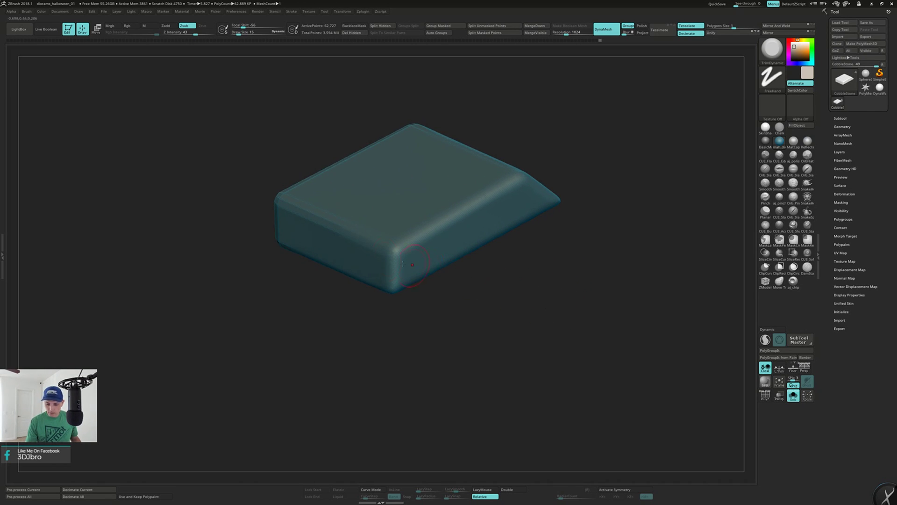
key("s")
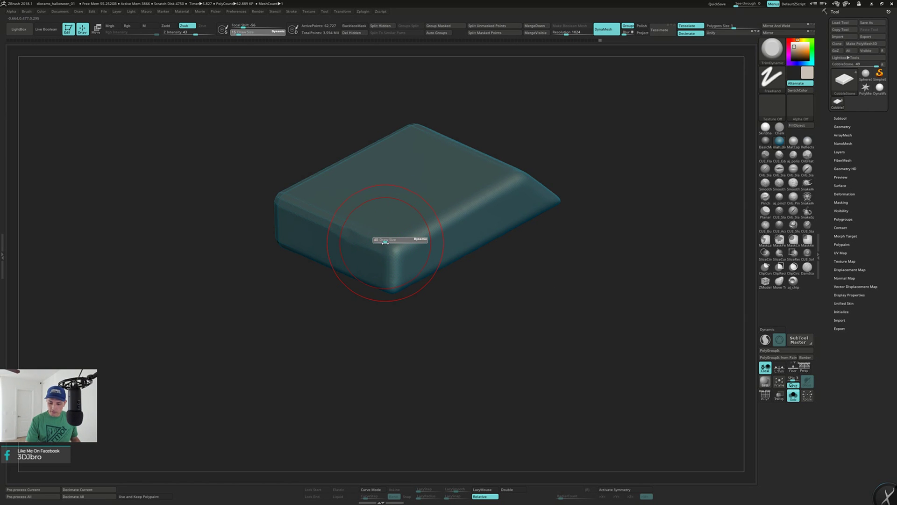
left_click_drag(384, 243, 383, 243)
left_click_drag(331, 221, 340, 225)
mouse_move(389, 251)
right_mouse_down()
mouse_move(398, 215)
mouse_move(395, 257)
right_mouse_up()
mouse_move(396, 241)
left_mouse_down()
mouse_move(447, 214)
mouse_move(403, 245)
left_mouse_up()
Chip the isolated border stone's remaining end corner and its long top edges with TrimDynamic.
right_click_drag(403, 243, 415, 173)
left_click_drag(392, 242, 392, 275)
right_click_drag(405, 266, 392, 224)
left_click_drag(380, 270, 321, 326)
mouse_move(387, 269)
right_mouse_down()
mouse_move(401, 260)
mouse_move(436, 284)
mouse_move(420, 263)
right_mouse_up()
left_click_drag(376, 268, 504, 265)
mouse_move(505, 265)
right_mouse_down()
mouse_move(528, 282)
mouse_move(456, 284)
mouse_move(463, 259)
mouse_move(437, 303)
right_mouse_up()
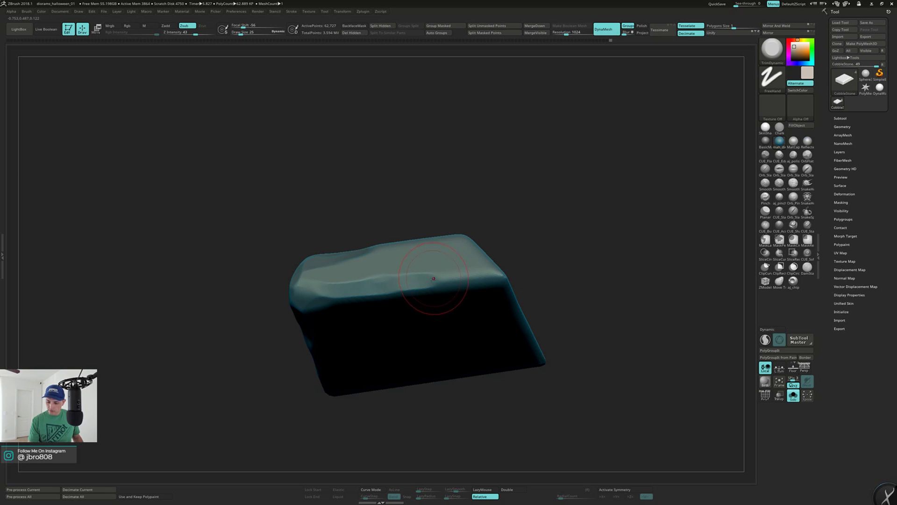
right_click_drag(470, 279, 493, 287)
right_click_drag(486, 255, 412, 226)
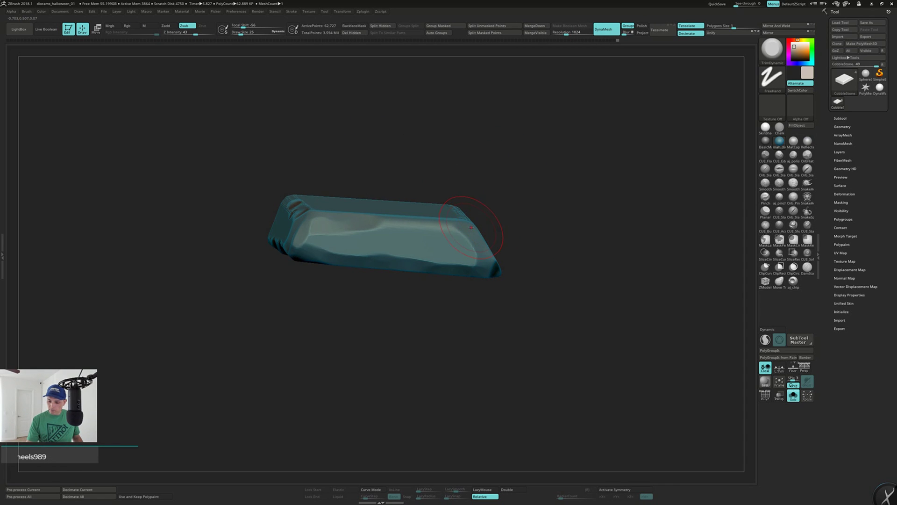
Show all the cobblestones, isolate the next unworn border stone beside the finished one and set the brush draw size to 21.
left_click(547, 342, "ctrl+shift")
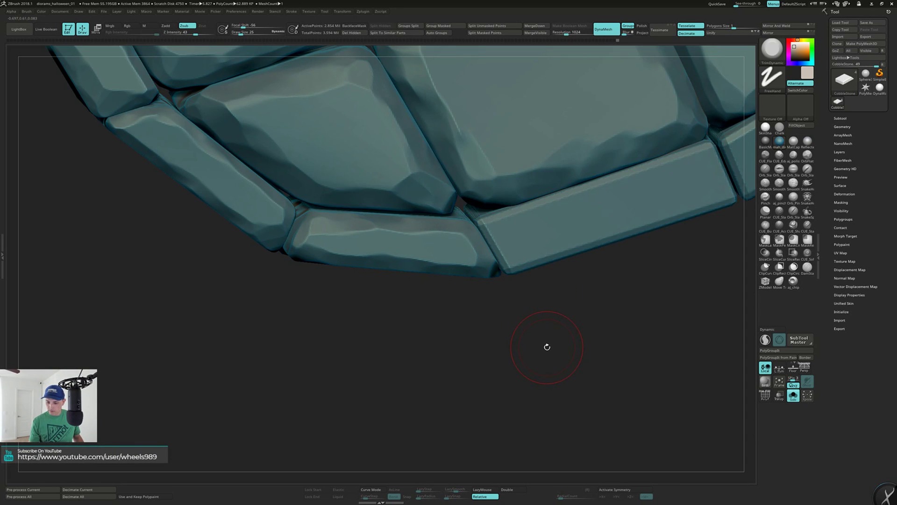
right_click_drag(548, 310, 499, 320, "ctrl")
left_click(498, 270, "ctrl+shift")
mouse_move(498, 271)
right_mouse_down()
mouse_move(501, 289)
mouse_move(434, 322)
mouse_move(368, 330)
mouse_move(508, 329)
mouse_move(524, 339)
right_mouse_up()
key("s")
key("s")
left_click_drag(524, 339, 523, 338)
right_click_drag(491, 334, 479, 367)
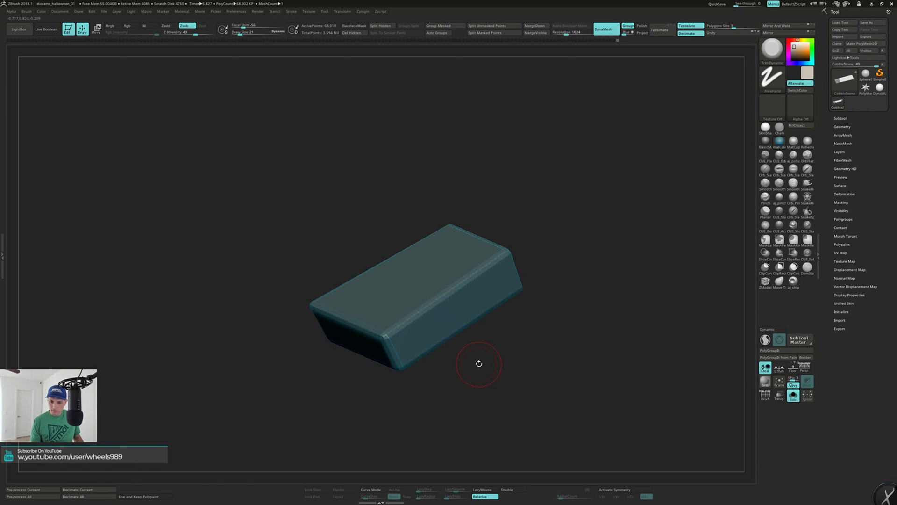
Smooth the bevelled top and end edges all around the isolated border stone.
mouse_move(332, 318)
left_mouse_down("shift")
mouse_move(442, 296)
mouse_move(502, 255)
left_mouse_up("shift")
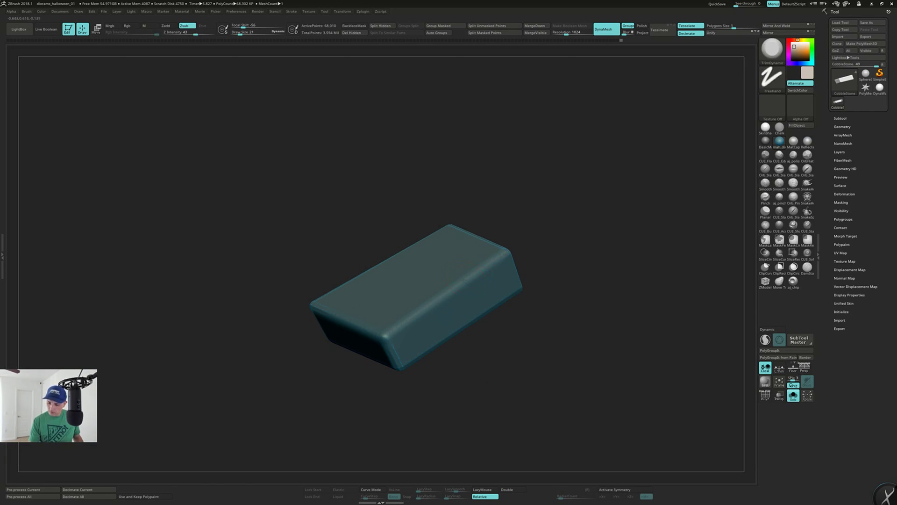
right_click_drag(460, 280, 444, 238)
left_click_drag(401, 295, 406, 322, "shift")
right_click_drag(415, 339, 383, 299)
left_click_drag(468, 348, 524, 373, "shift")
right_click_drag(514, 364, 481, 303)
left_click_drag(467, 287, 526, 305, "shift")
right_click_drag(552, 323, 528, 307)
right_click_drag(548, 383, 563, 270)
mouse_move(593, 300)
right_mouse_down("shift")
mouse_move(618, 296)
mouse_move(637, 260)
mouse_move(554, 260)
mouse_move(589, 241)
mouse_move(541, 268)
mouse_move(535, 302)
mouse_move(539, 272)
right_mouse_up("shift")
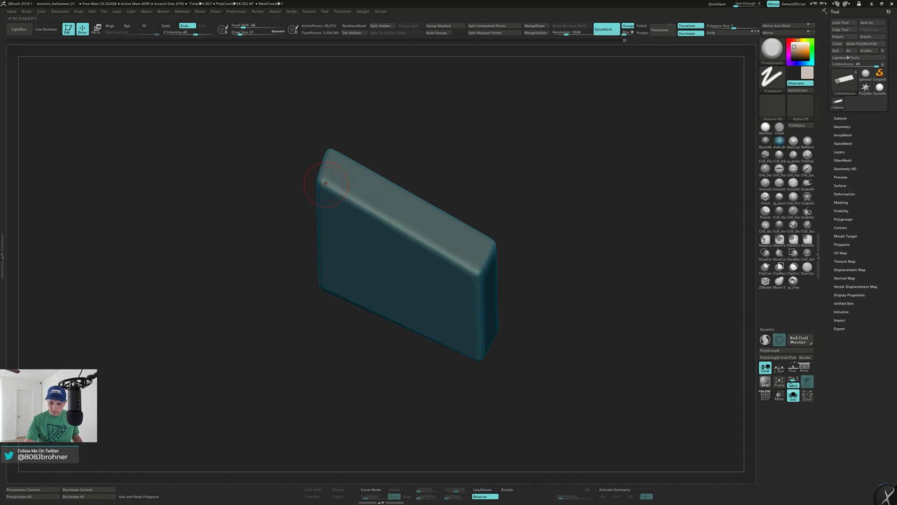
Chip the smoothed border stone's first long top edge and flatten the corners at its adjoining end.
left_click_drag(372, 215, 475, 275)
right_click_drag(495, 281, 499, 313)
left_click_drag(470, 270, 454, 254)
right_click_drag(446, 250, 475, 280)
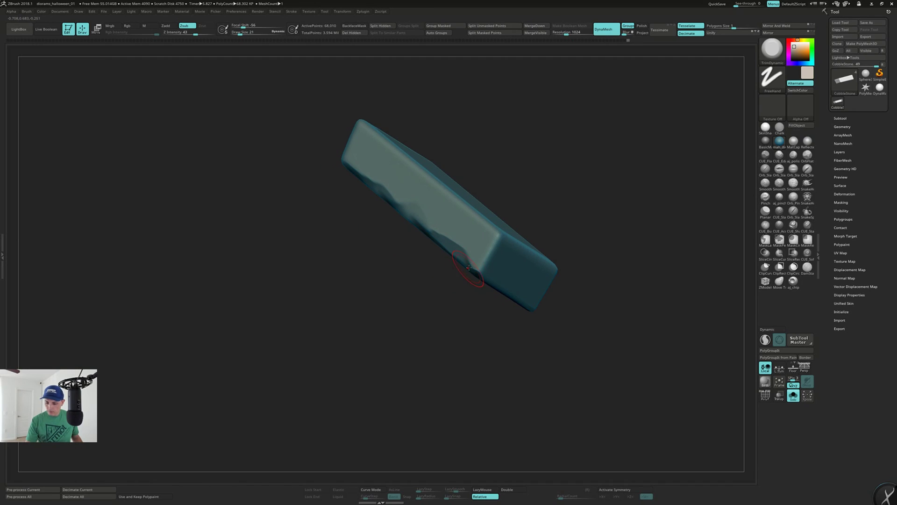
left_click_drag(478, 274, 494, 245)
right_click_drag(503, 253, 507, 285)
mouse_move(505, 237)
left_mouse_down()
mouse_move(496, 230)
mouse_move(493, 247)
mouse_move(510, 236)
left_mouse_up()
right_click_drag(517, 252, 524, 194)
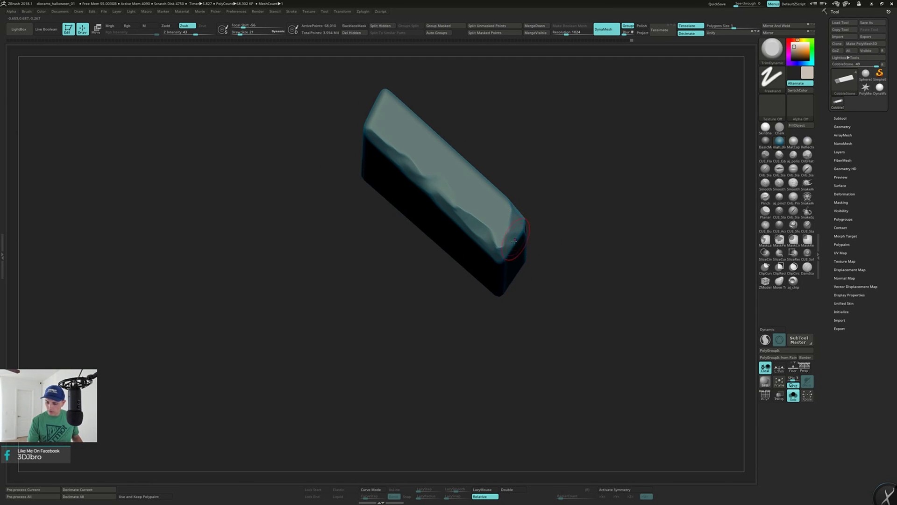
Chip the border stone's opposite long top edge.
right_click_drag(516, 238, 487, 225)
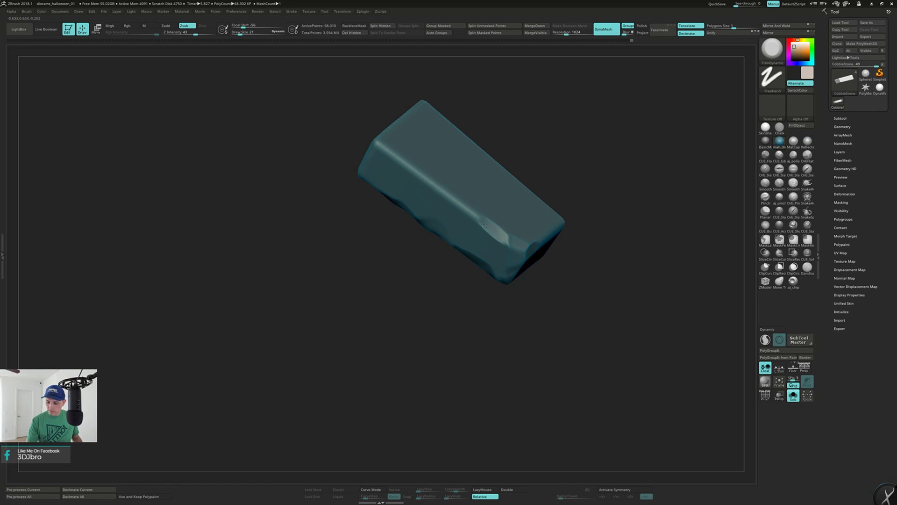
mouse_move(432, 187)
right_mouse_down()
mouse_move(433, 168)
mouse_move(420, 174)
right_mouse_up()
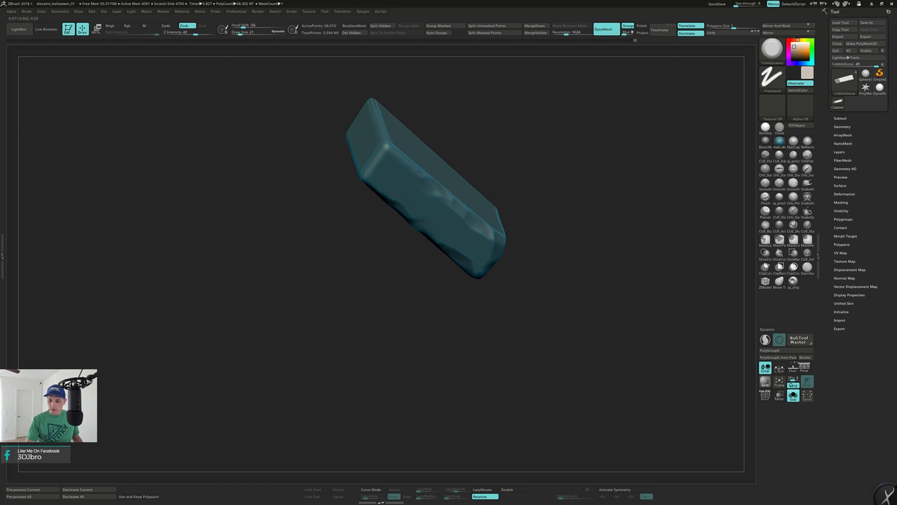
right_click_drag(393, 147, 394, 115)
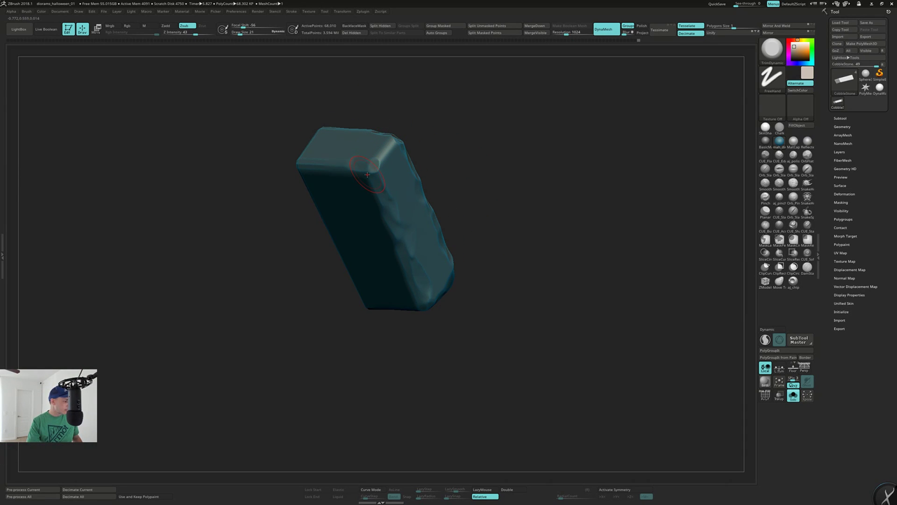
Flatten the corners and short edge at the border stone's other end, softening the trimmed corner by smoothing.
mouse_move(369, 174)
right_mouse_down()
mouse_move(382, 193)
mouse_move(389, 185)
right_mouse_up()
left_click_drag(395, 174, 401, 164)
right_click_drag(400, 167, 405, 154)
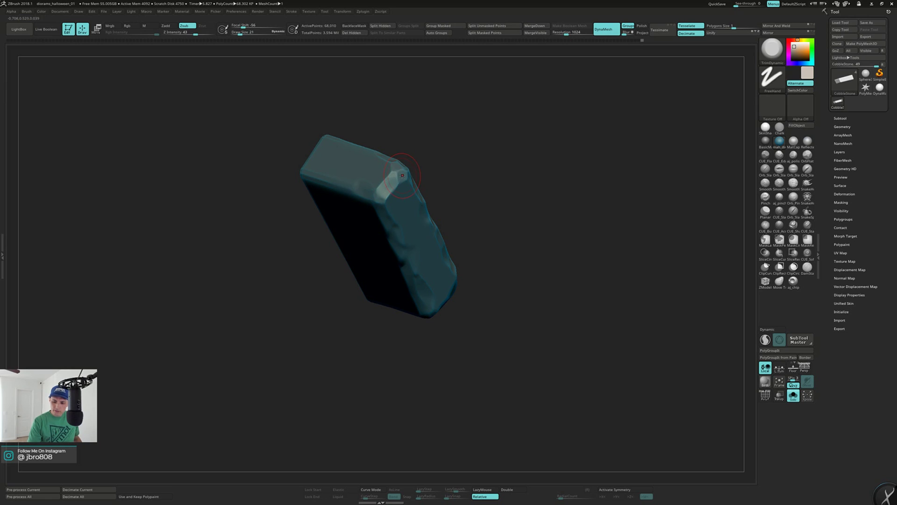
right_click_drag(386, 186, 379, 209, "ctrl")
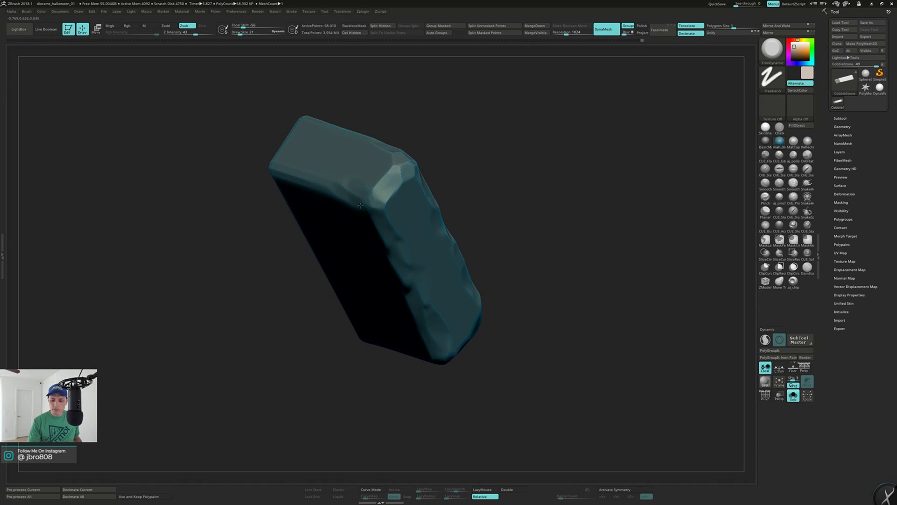
key("shift")
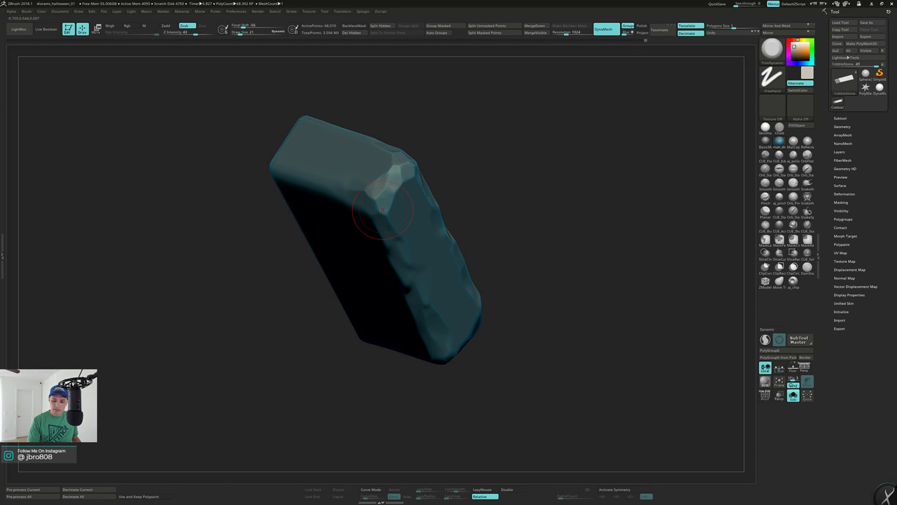
mouse_move(384, 206)
left_mouse_down("shift")
mouse_move(381, 191)
mouse_move(383, 201)
left_mouse_up("shift")
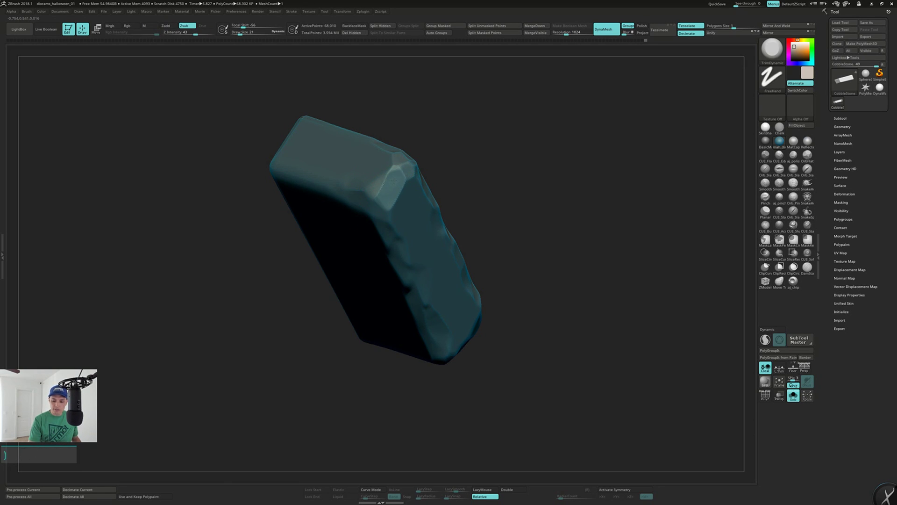
mouse_move(449, 222)
left_mouse_down("alt")
mouse_move(449, 186)
mouse_move(458, 236)
left_mouse_up("alt")
Show all the cobblestones, isolate the next unworn border stone and smooth its bevelled edges.
key("ctrl+shift")
left_click(552, 304, "ctrl+shift")
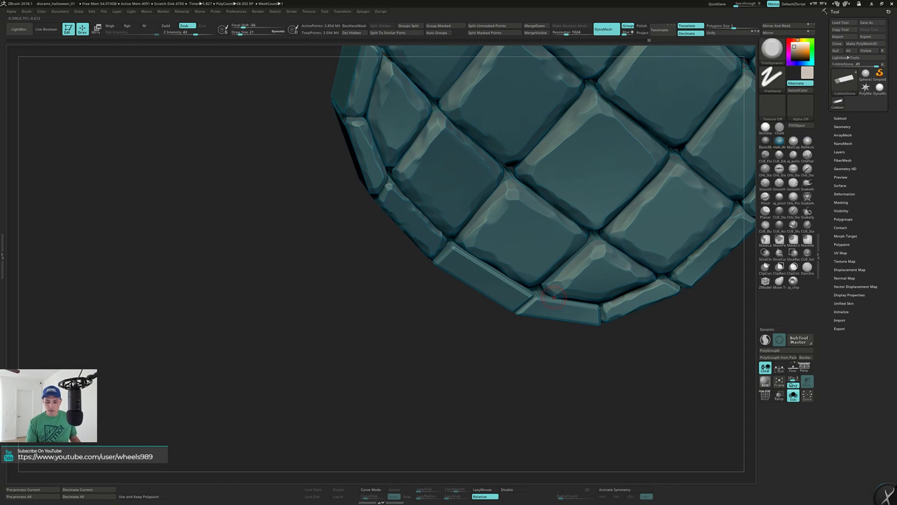
left_click(496, 290, "ctrl+shift")
mouse_move(490, 306)
left_mouse_down()
mouse_move(437, 318)
mouse_move(282, 234)
left_mouse_up()
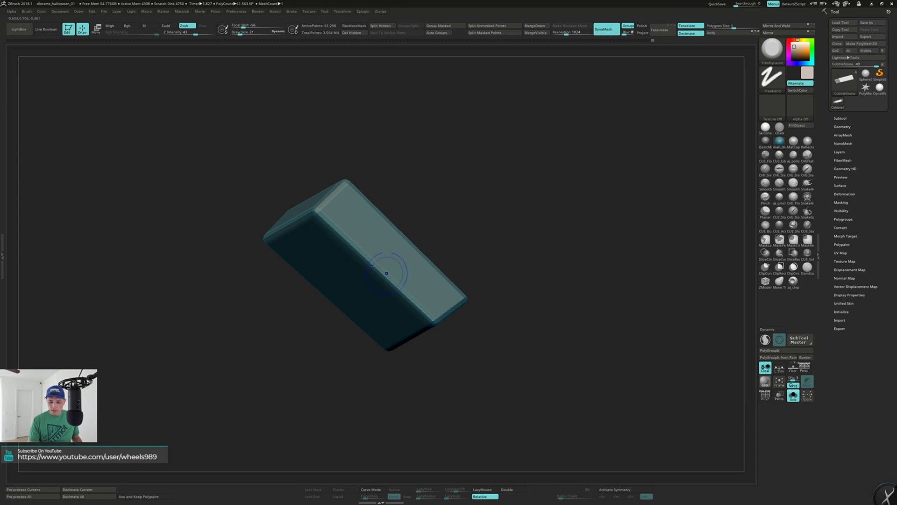
key("shift")
left_click_drag(422, 311, 429, 321)
key("alt")
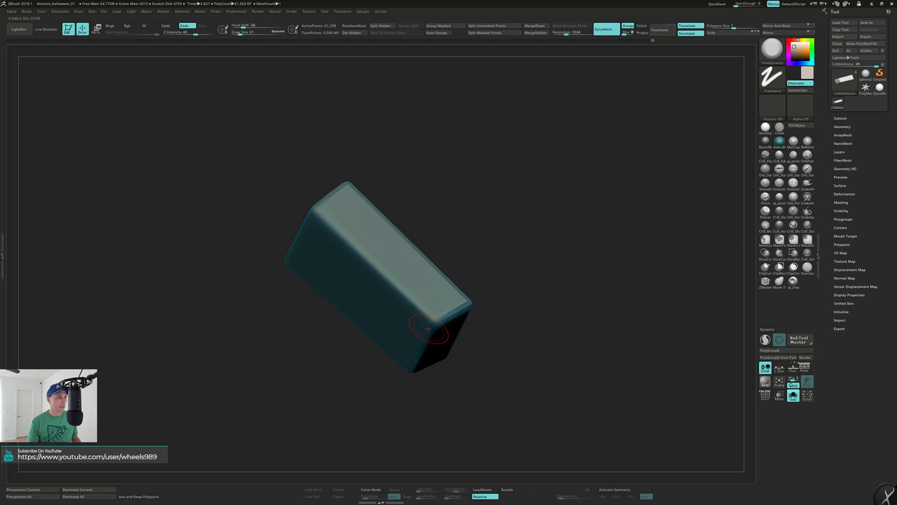
right_click_drag(435, 319, 425, 331)
left_click_drag(461, 303, 468, 308, "shift")
right_click_drag(474, 301, 462, 306)
key("shift")
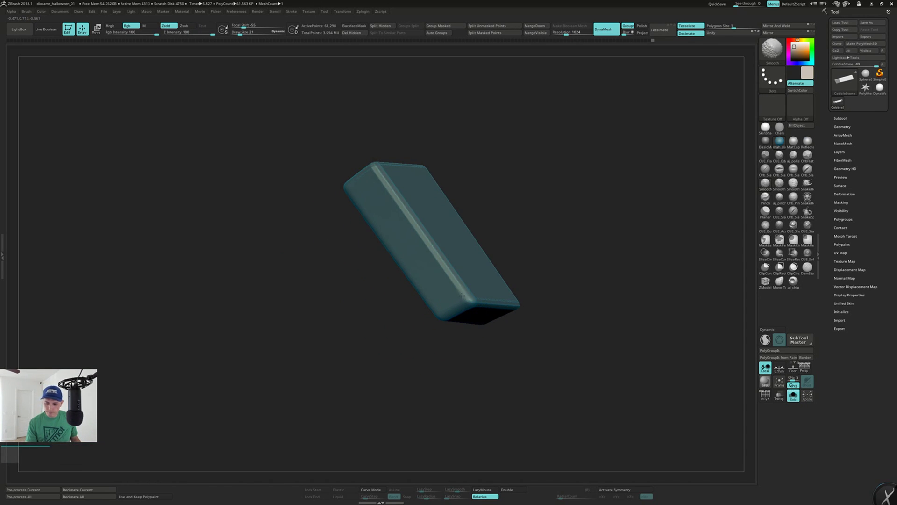
mouse_move(398, 203)
left_mouse_down("shift")
mouse_move(379, 161)
mouse_move(339, 186)
left_mouse_up("shift")
Chip the newly isolated border stone's short end top edge and flatten both corners of that end.
right_click_drag(340, 186, 356, 233, "ctrl")
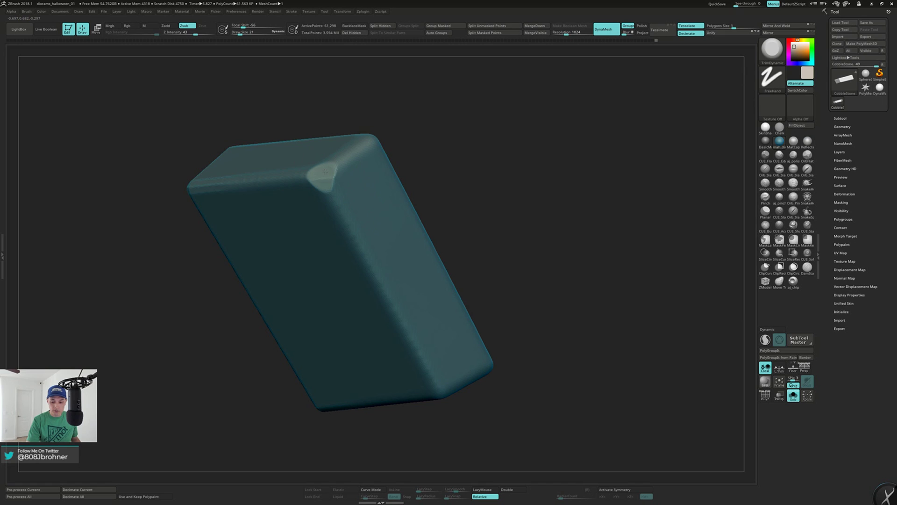
right_click_drag(325, 171, 326, 175)
right_click_drag(239, 164, 322, 183)
left_click_drag(336, 176, 366, 144)
right_click_drag(366, 144, 384, 134)
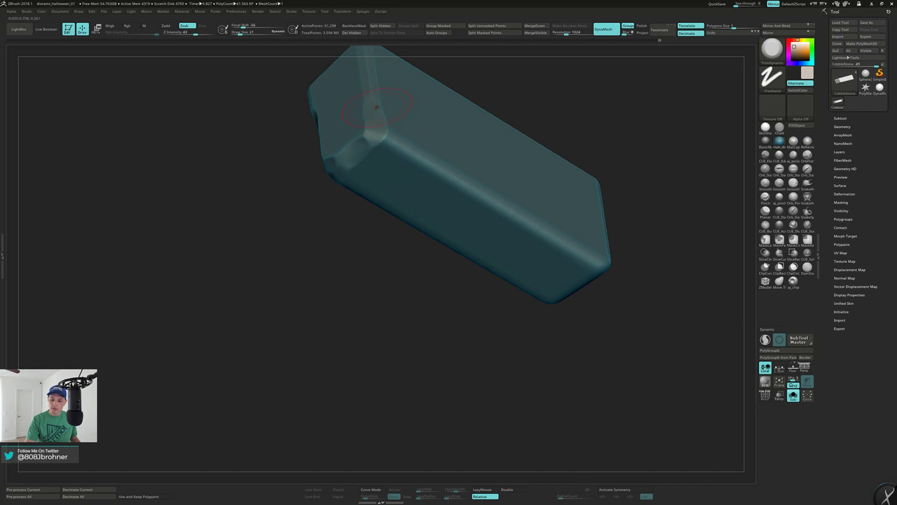
mouse_move(378, 99)
right_mouse_down()
mouse_move(399, 96)
mouse_move(361, 132)
right_mouse_up()
left_click_drag(362, 160, 379, 141)
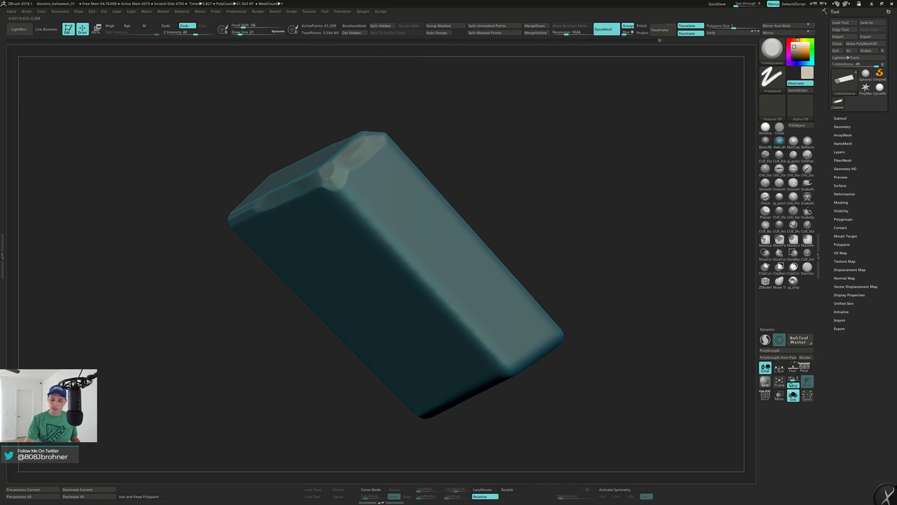
right_click_drag(379, 141, 355, 169)
Chip one long top edge of the border stone and continue around its far end's edge and corners.
left_click_drag(368, 215, 453, 299)
mouse_move(457, 298)
right_mouse_down("alt")
mouse_move(424, 253)
mouse_move(397, 260)
right_mouse_up("alt")
left_click_drag(386, 242, 437, 290)
right_click_drag(432, 293, 418, 261)
left_click_drag(416, 262, 473, 318)
right_click_drag(475, 283, 437, 248)
left_click_drag(441, 284, 447, 301)
right_click_drag(439, 298, 462, 306)
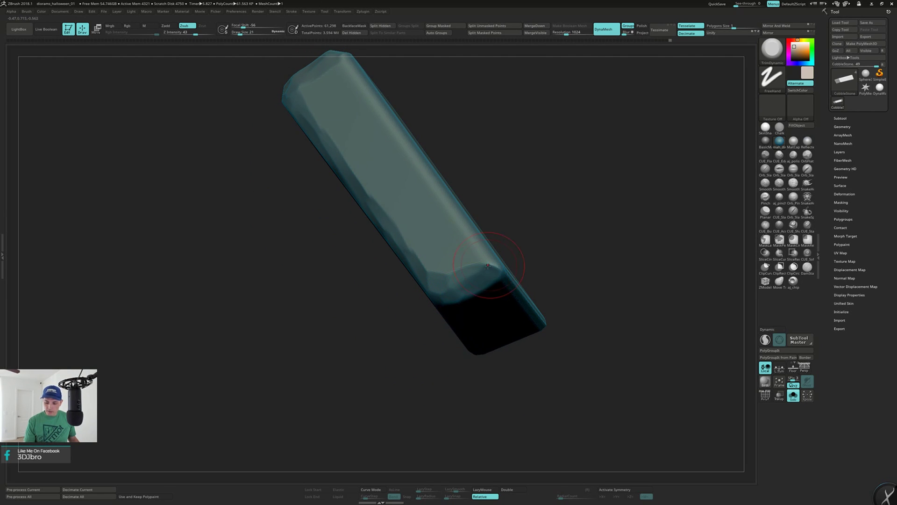
right_click_drag(487, 266, 499, 276)
left_click_drag(476, 268, 481, 252)
Chip the same border stone's remaining long top edge from end to end.
mouse_move(473, 254)
right_mouse_down("ctrl")
mouse_move(439, 201)
mouse_move(435, 219)
right_mouse_up("ctrl")
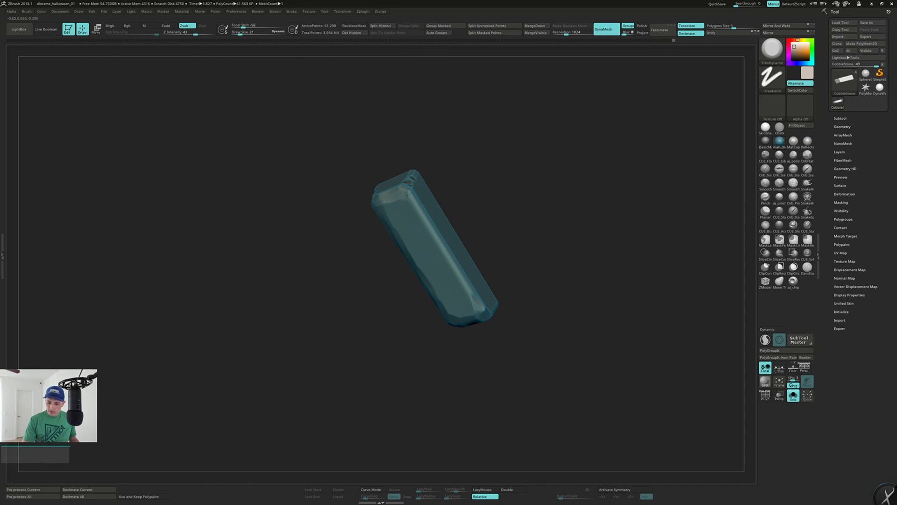
left_click_drag(408, 194, 415, 209)
right_click_drag(415, 209, 413, 201)
left_click_drag(433, 239, 464, 285)
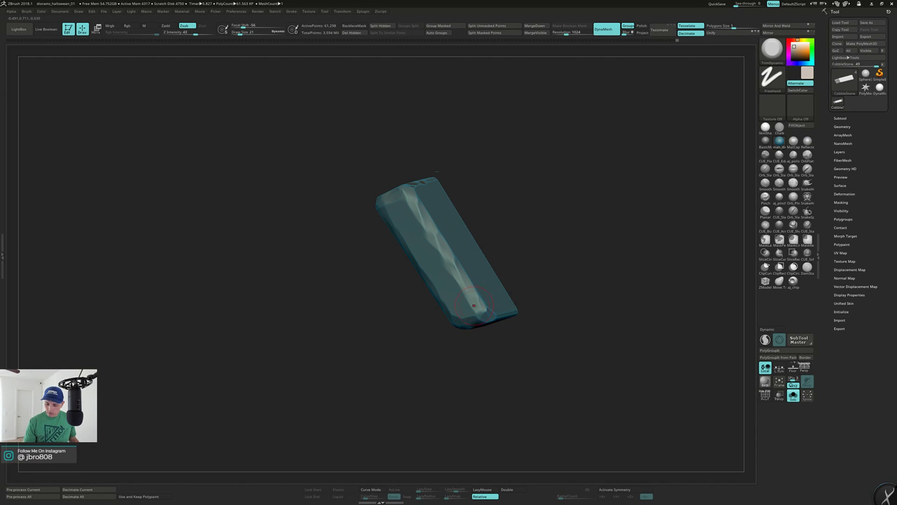
right_click_drag(555, 316, 551, 339)
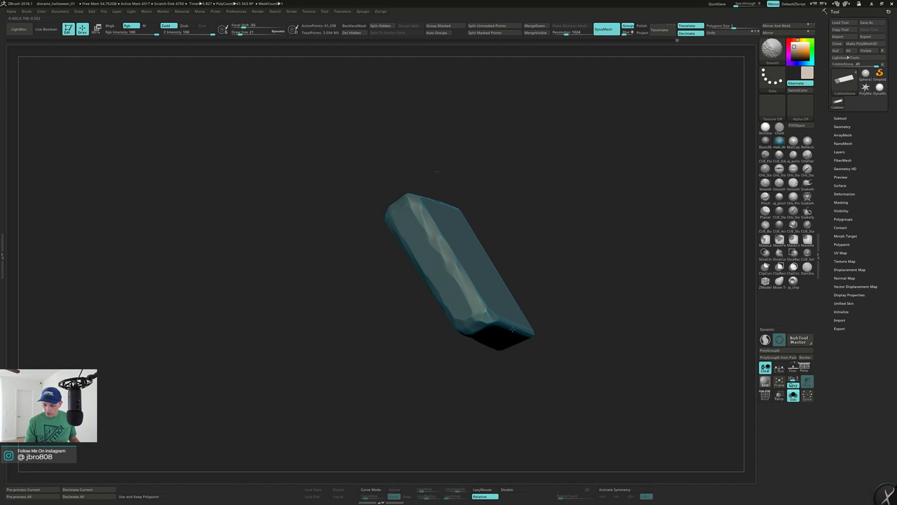
Show all the cobblestones, isolate the last unworn border stone and smooth its bevelled edges.
key("ctrl+shift")
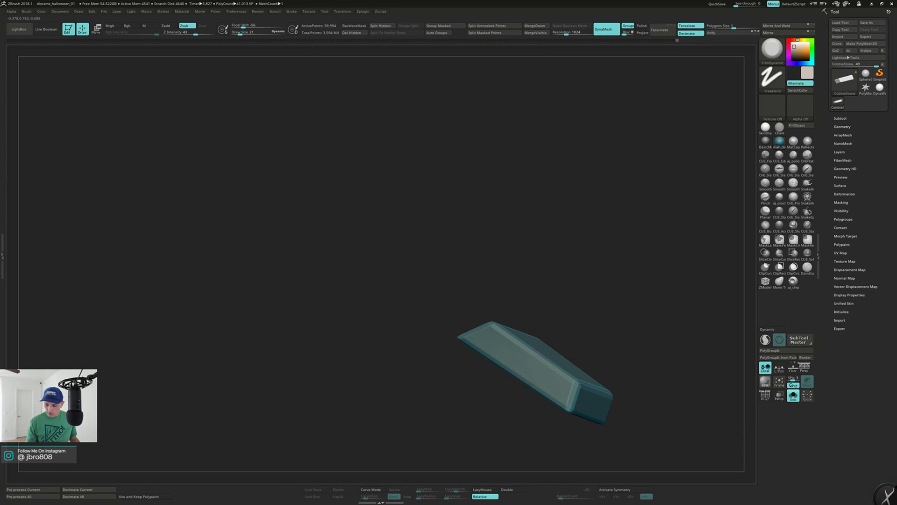
right_click_drag(532, 317, 486, 270, "alt")
mouse_move(486, 317)
right_mouse_down("alt")
mouse_move(528, 287)
mouse_move(542, 292)
mouse_move(537, 302)
mouse_move(559, 304)
right_mouse_up("alt")
key("shift")
mouse_move(412, 324)
right_mouse_down()
mouse_move(478, 315)
mouse_move(486, 279)
mouse_move(421, 281)
right_mouse_up()
key("shift")
mouse_move(421, 280)
right_mouse_down("alt")
mouse_move(465, 283)
mouse_move(499, 265)
right_mouse_up("alt")
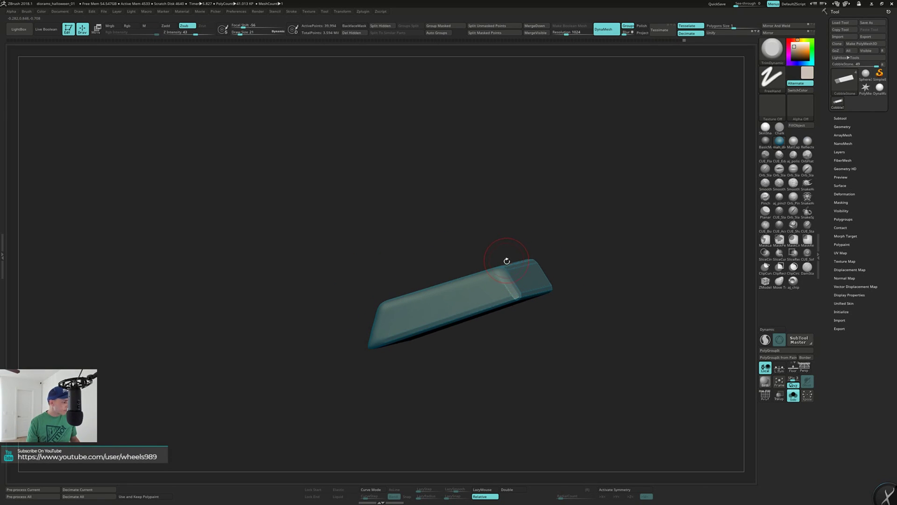
right_click_drag(503, 272, 495, 267)
left_click_drag(505, 286, 509, 300, "shift")
right_click_drag(509, 300, 508, 281)
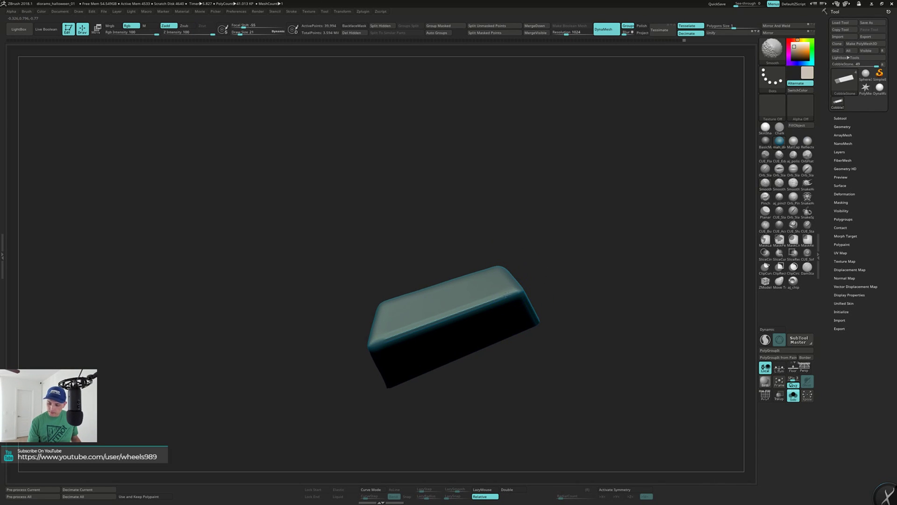
Chip the last border stone's pointed end corner and the short top edge beside it.
right_click_drag(407, 330, 421, 326)
key("alt")
right_click_drag(372, 346, 377, 347)
left_click_drag(376, 346, 379, 350)
right_click_drag(377, 397, 361, 368)
left_click_drag(361, 366, 379, 344)
right_click_drag(378, 347, 374, 364)
left_click_drag(344, 383, 367, 359)
right_click_drag(369, 358, 370, 369)
left_click_drag(380, 345, 381, 324)
mouse_move(378, 332)
right_mouse_down()
mouse_move(393, 327)
mouse_move(397, 336)
right_mouse_up()
Chip the last border stone's long outer top edge and flatten and smooth the corner at its far end.
left_click_drag(413, 328, 507, 306)
right_click_drag(510, 344, 490, 322)
left_click_drag(512, 302, 522, 298)
mouse_move(519, 307)
right_mouse_down()
mouse_move(517, 319)
mouse_move(520, 297)
right_mouse_up()
left_click_drag(522, 305, 558, 313, "shift")
right_click_drag(558, 314, 498, 273)
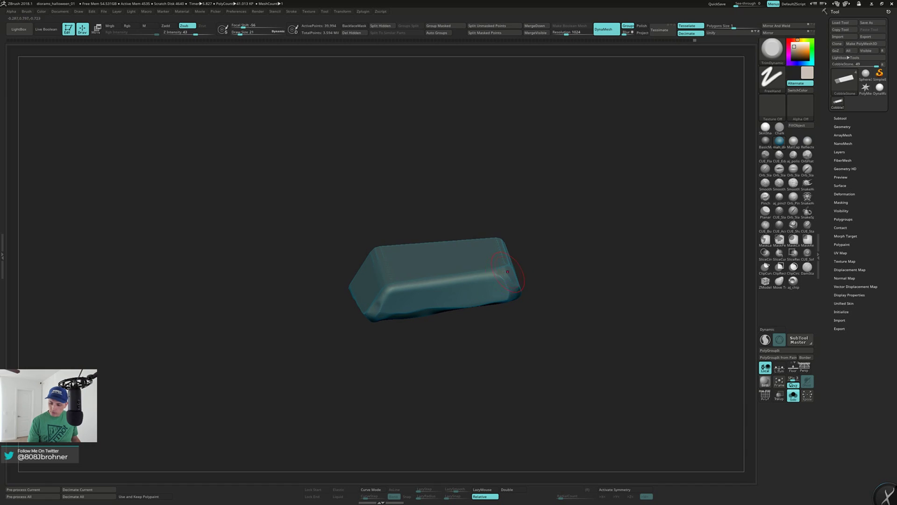
Chip the last border stone's remaining long top edge through to its end corner.
right_click_drag(390, 289, 393, 286)
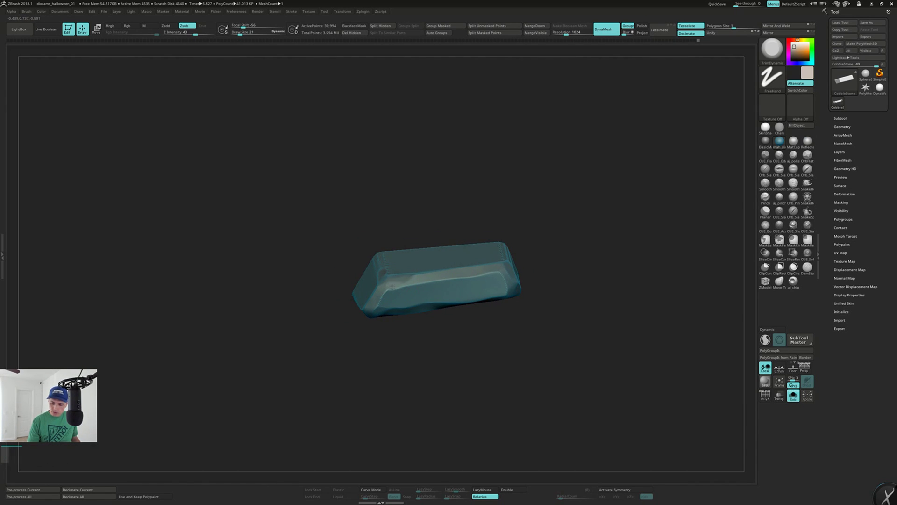
left_click_drag(424, 282, 472, 272)
right_click_drag(474, 272, 475, 269)
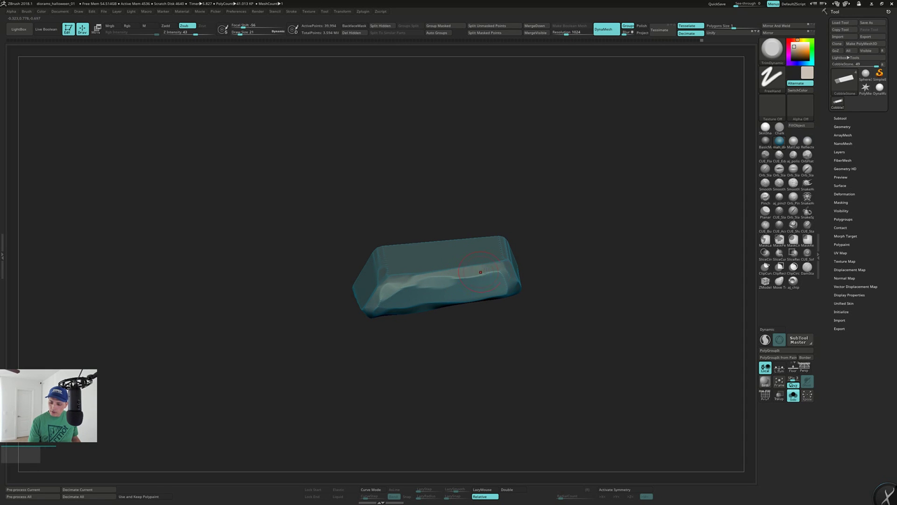
left_click_drag(482, 273, 511, 270)
mouse_move(514, 271)
right_mouse_down()
mouse_move(506, 261)
mouse_move(538, 274)
right_mouse_up()
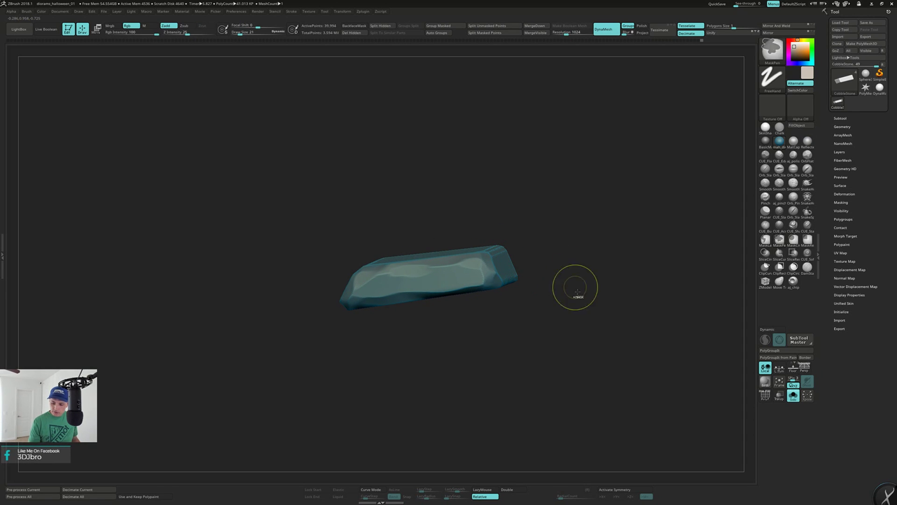
Show all the cobblestones again and review the worn edges of the whole diorama base from several angles.
left_click(596, 324, "ctrl+shift")
right_click_drag(596, 323, 593, 195)
right_click_drag(607, 228, 603, 186)
right_click_drag(583, 264, 577, 212)
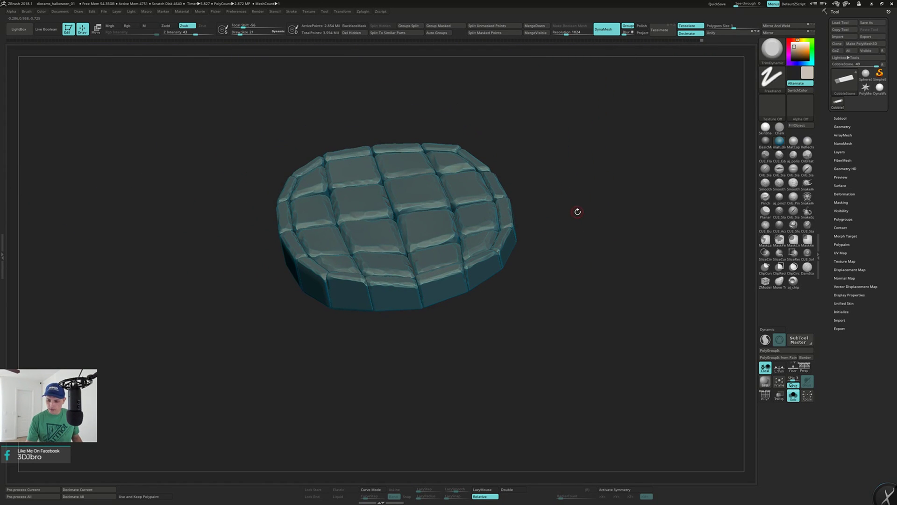
mouse_move(590, 255)
right_mouse_down()
mouse_move(595, 320)
mouse_move(519, 332)
mouse_move(522, 362)
right_mouse_up()
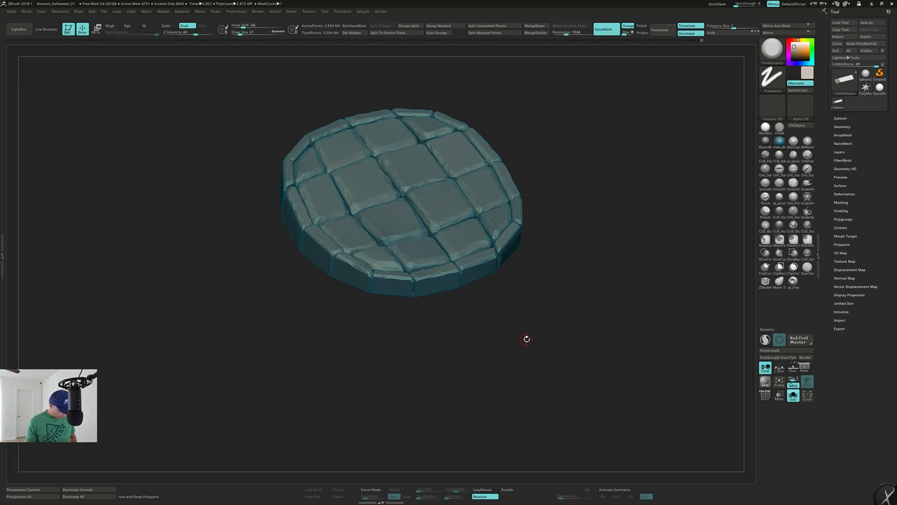
key("b")
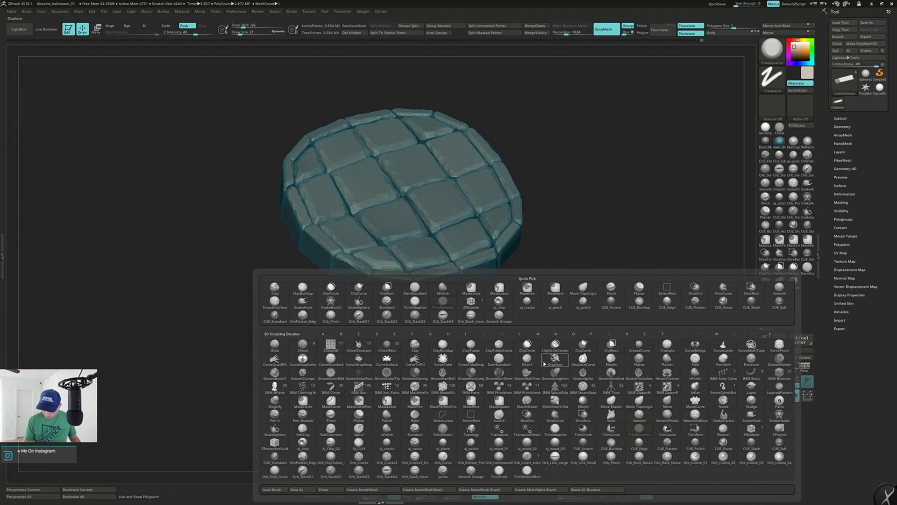
mouse_move(666, 457)
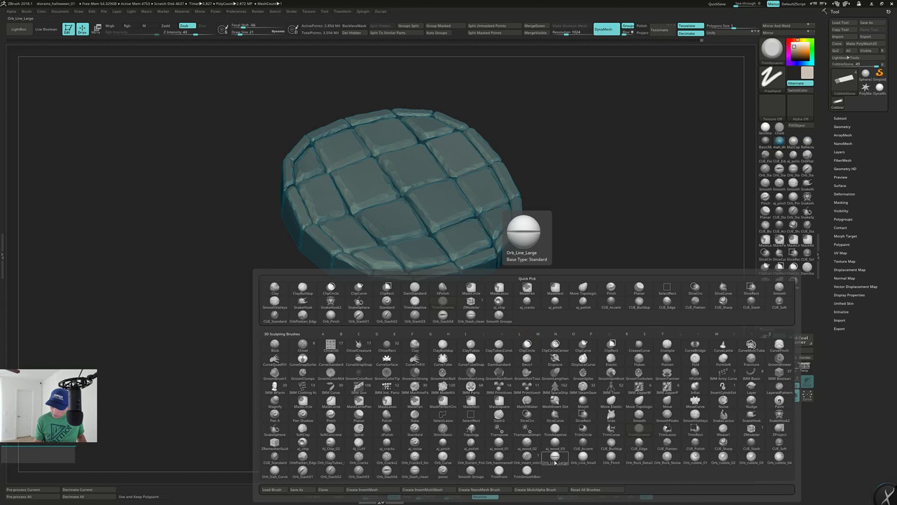
left_click(607, 455)
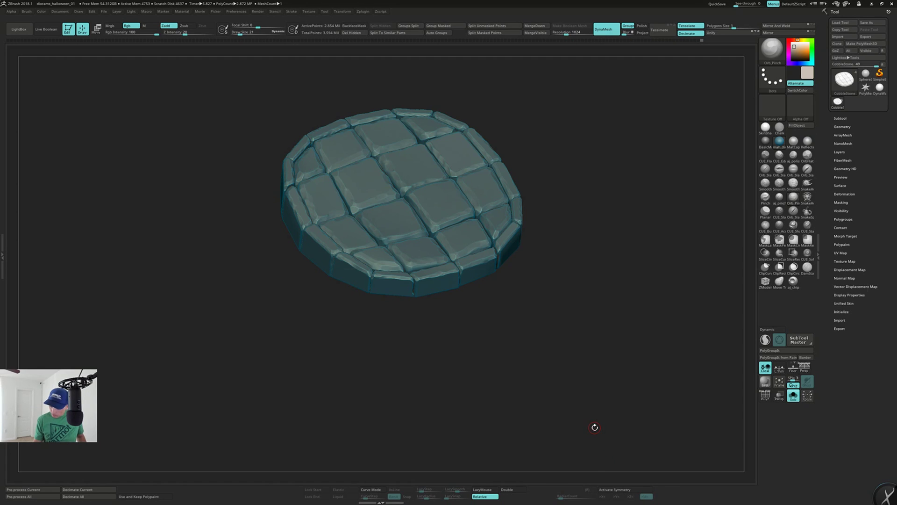
Switch to the Orb_Rock_Noise brush and set its draw size to 76 for texturing the cobblestones.
key("b")
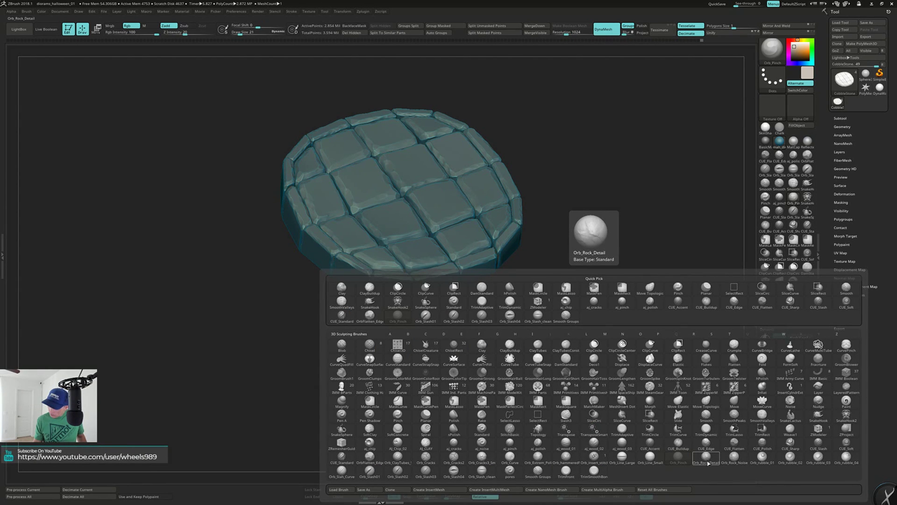
left_click(735, 459)
left_click_drag(560, 290, 558, 325, "alt")
key("s")
left_click_drag(558, 325, 524, 399)
left_click_drag(619, 229, 612, 300, "ctrl")
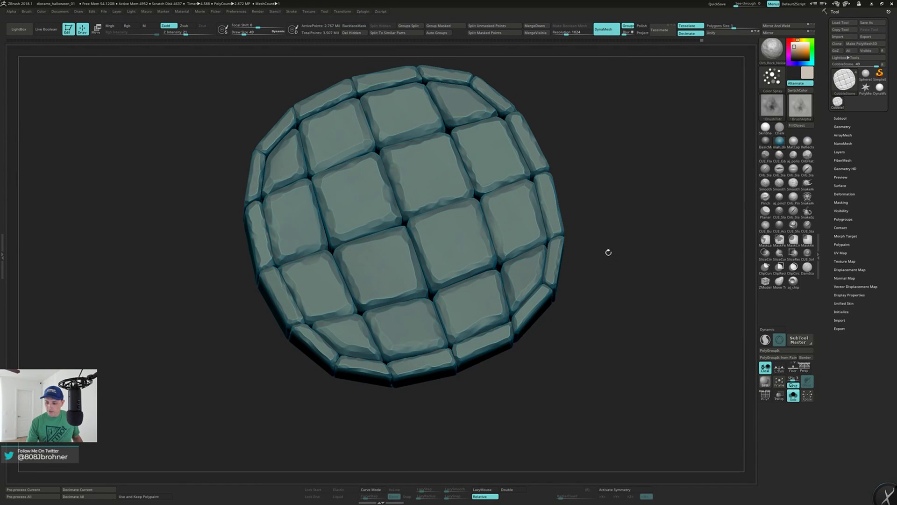
left_click_drag(607, 251, 598, 257)
key("s")
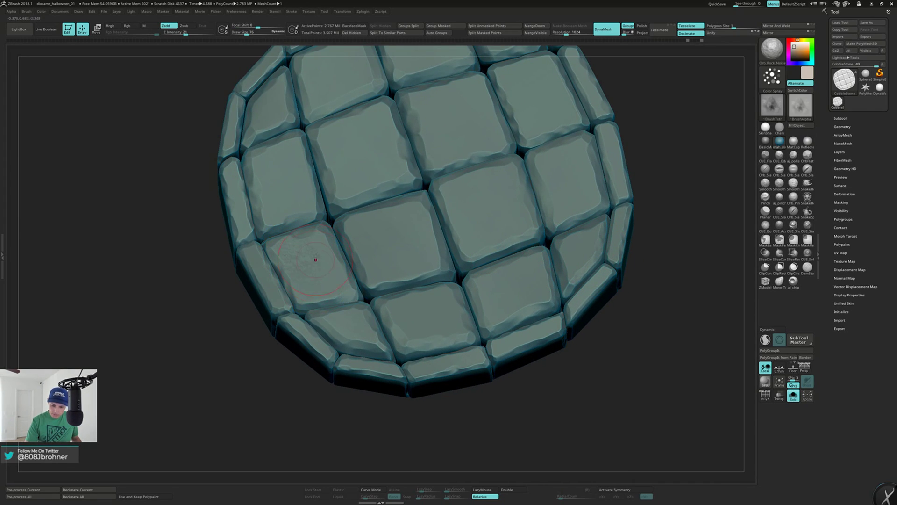
Spray subtle rock noise over the flat top faces of the inner cobblestones.
right_click_drag(318, 234, 294, 201)
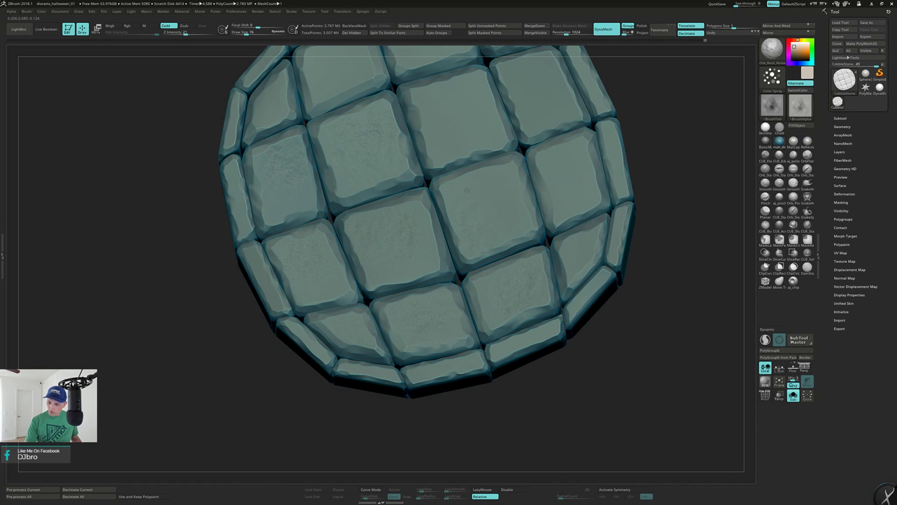
right_click_drag(440, 134, 423, 205, "alt")
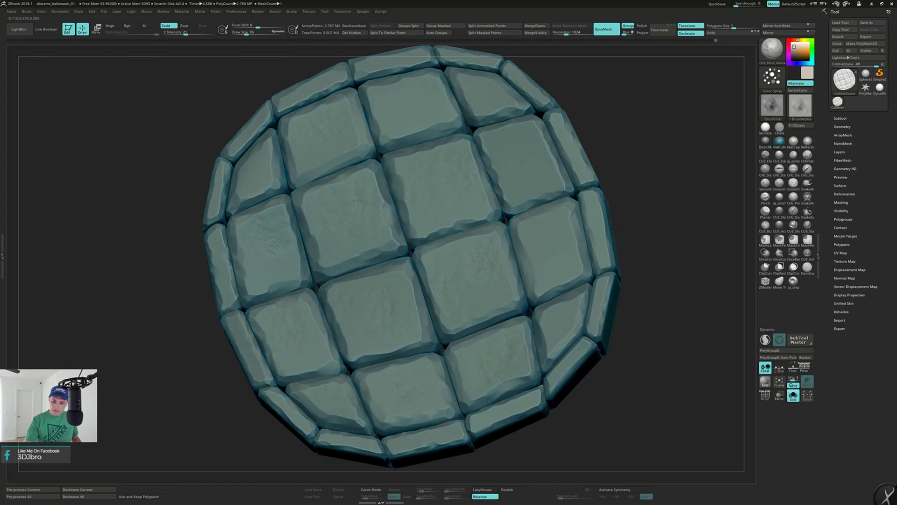
right_click_drag(367, 156, 365, 129)
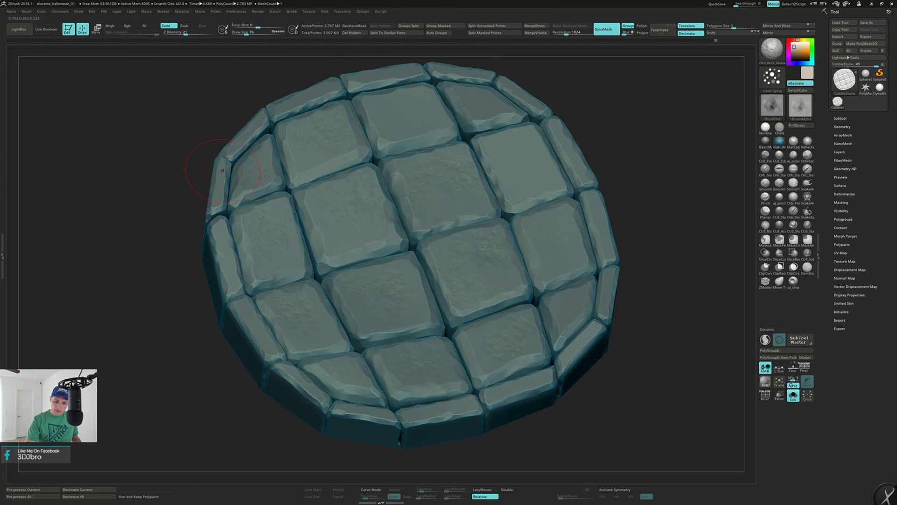
Spray rock noise texture over the remaining smooth top faces of the cobblestone disc.
right_click_drag(277, 336, 277, 308, "alt")
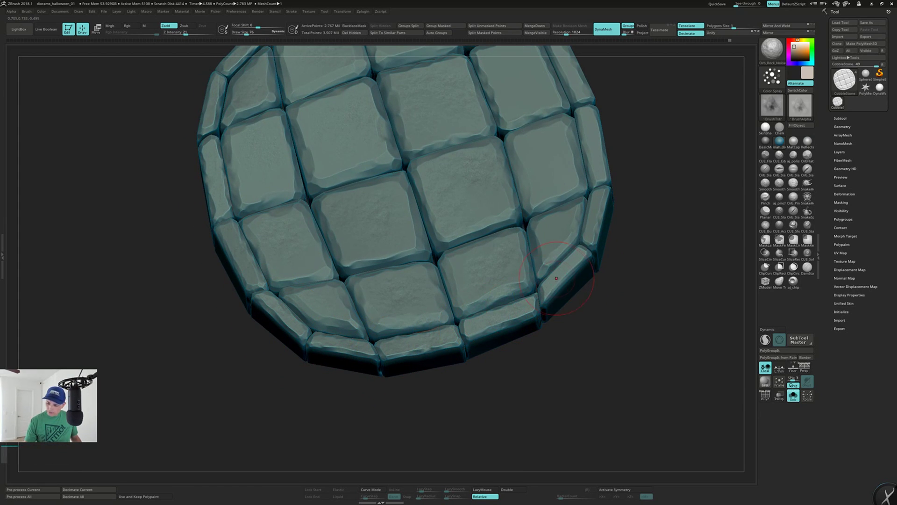
right_click_drag(580, 200, 507, 239)
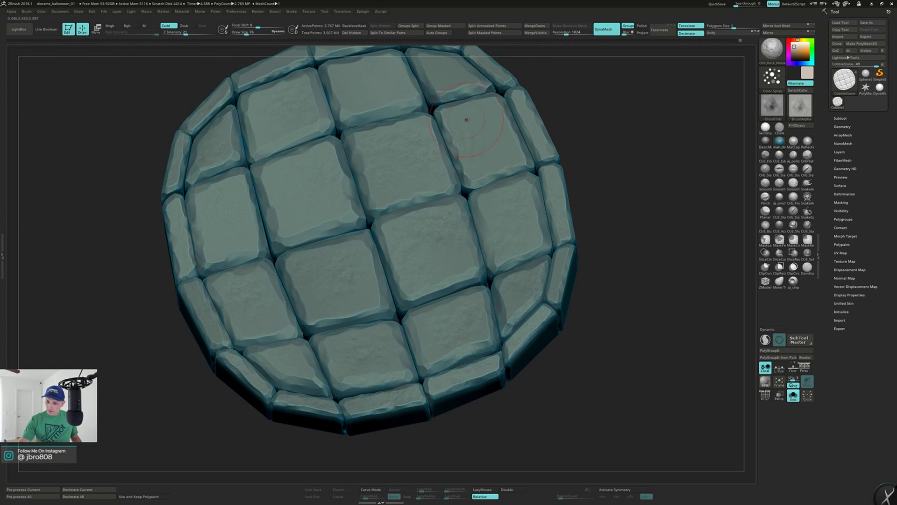
right_click_drag(489, 116, 473, 197, "alt")
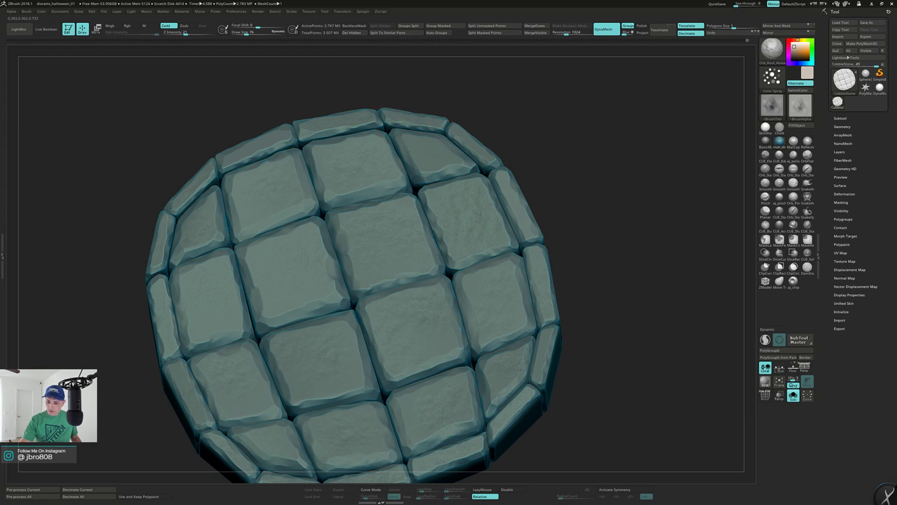
Spray the same rock noise texture over the outer side faces of the rim stones all around the disc.
right_click_drag(553, 212, 517, 214)
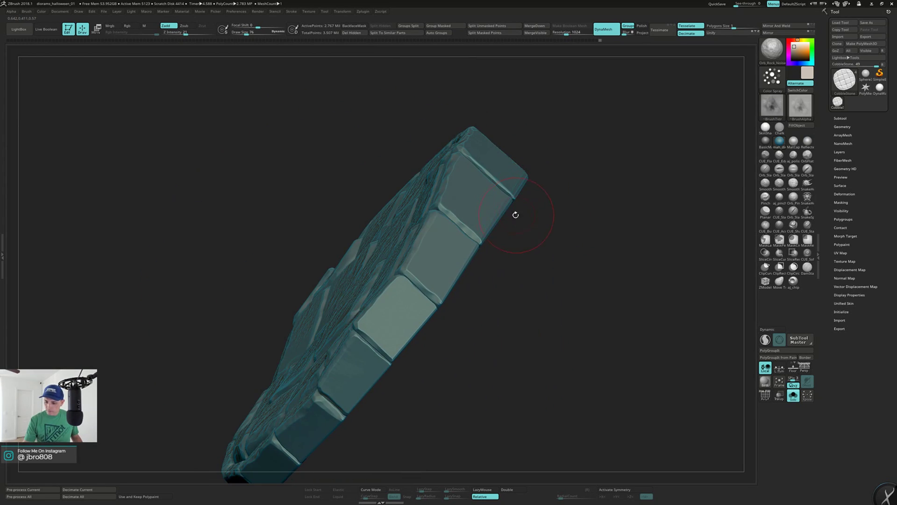
right_click_drag(419, 297, 421, 284)
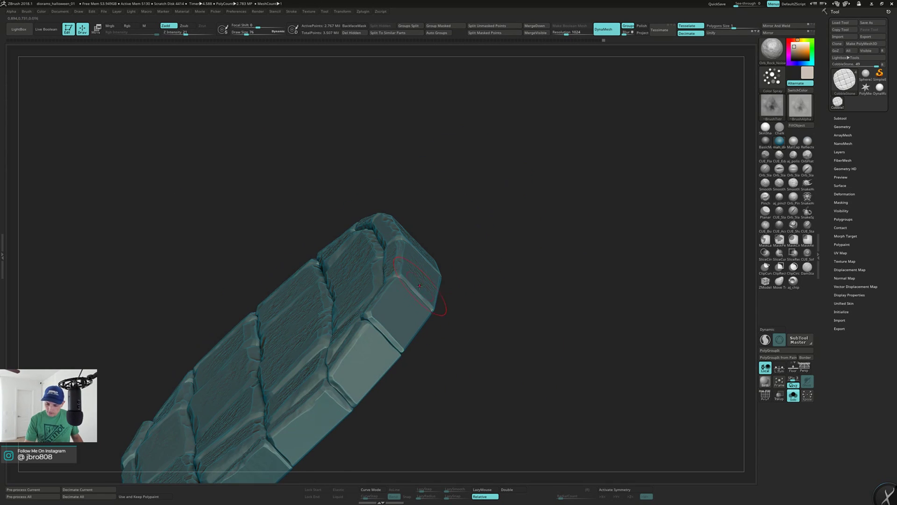
left_click_drag(400, 318, 398, 325)
right_click_drag(387, 346, 479, 236, "alt")
mouse_move(462, 240)
left_mouse_down()
mouse_move(450, 254)
mouse_move(455, 267)
left_mouse_up()
mouse_move(455, 267)
right_mouse_down()
mouse_move(470, 257)
mouse_move(371, 330)
mouse_move(411, 303)
right_mouse_up()
right_click_drag(330, 363, 374, 290)
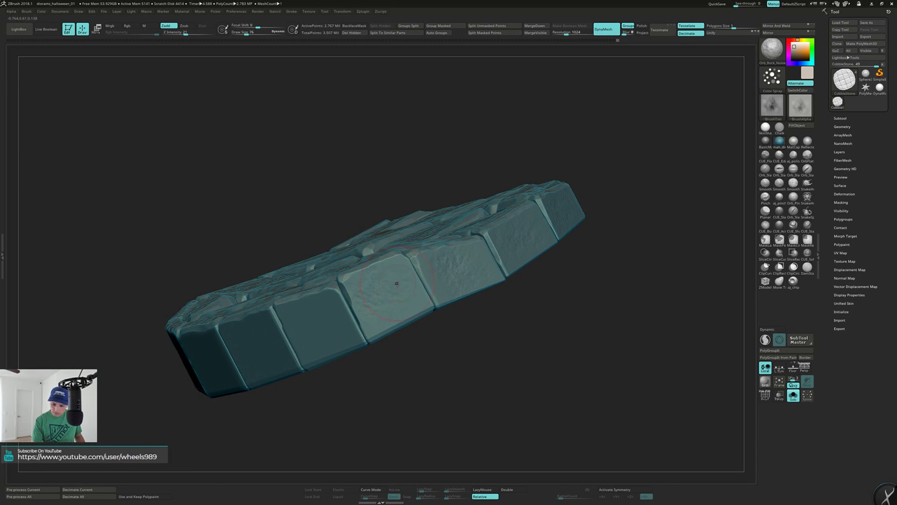
right_click_drag(339, 352, 359, 279)
mouse_move(360, 279)
left_mouse_down()
mouse_move(369, 299)
mouse_move(350, 327)
left_mouse_up()
right_click_drag(343, 331, 414, 304, "alt")
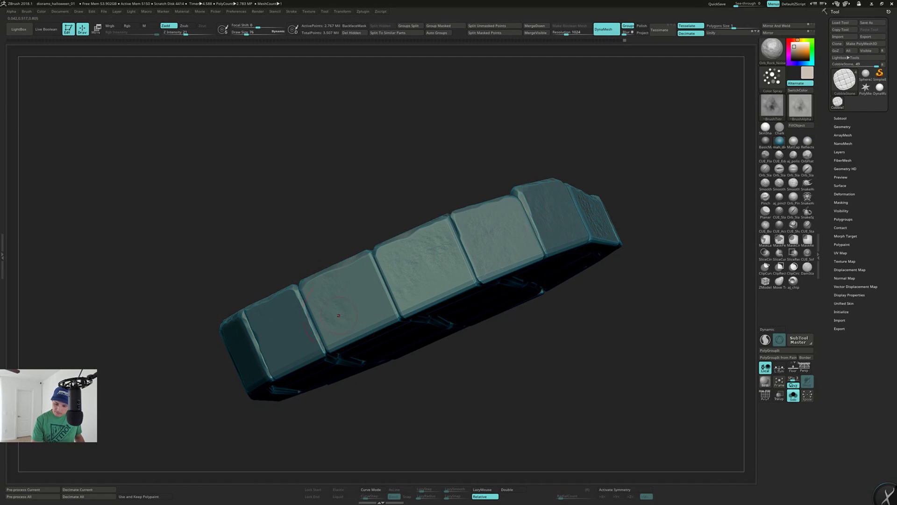
left_click_drag(337, 316, 345, 322)
mouse_move(318, 275)
right_mouse_down()
mouse_move(340, 286)
mouse_move(275, 318)
right_mouse_up()
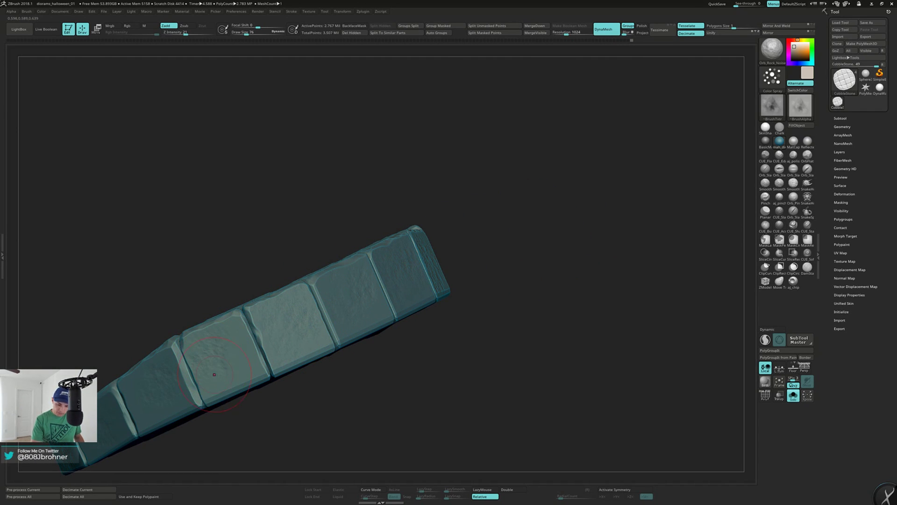
right_click_drag(238, 353, 315, 329)
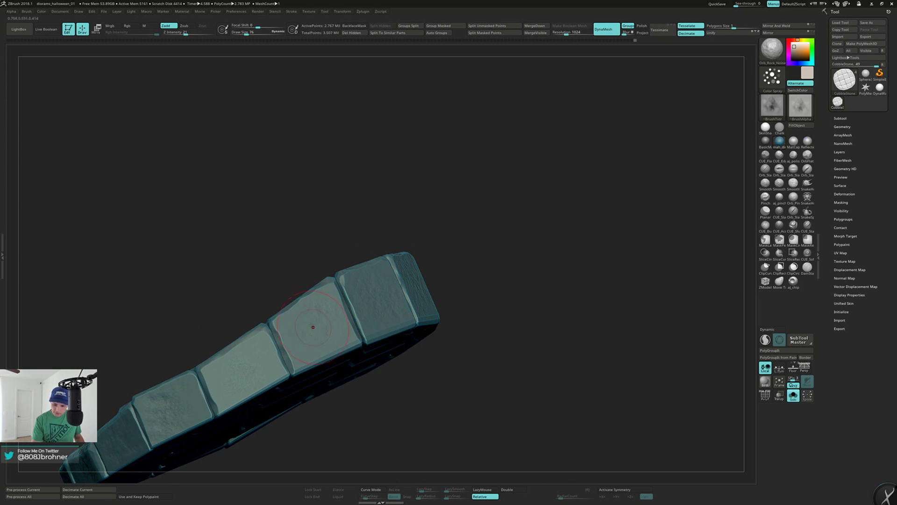
left_click_drag(304, 343, 296, 362)
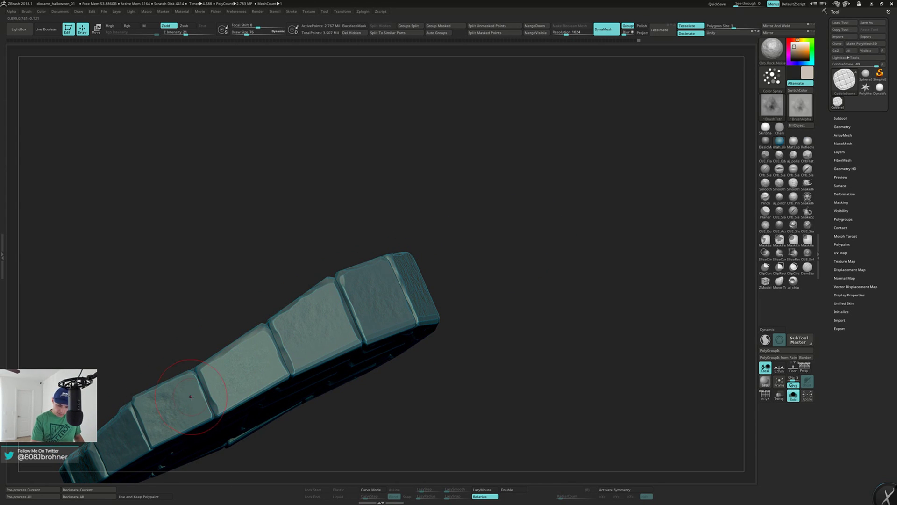
Switch to the OrbFlatten_EdgeProtect brush and set its draw size to 34.
mouse_move(247, 370)
right_mouse_down()
mouse_move(475, 325)
mouse_move(452, 326)
mouse_move(525, 296)
mouse_move(541, 295)
mouse_move(555, 311)
mouse_move(516, 321)
mouse_move(607, 345)
mouse_move(593, 310)
mouse_move(593, 323)
mouse_move(588, 310)
mouse_move(583, 321)
right_mouse_up()
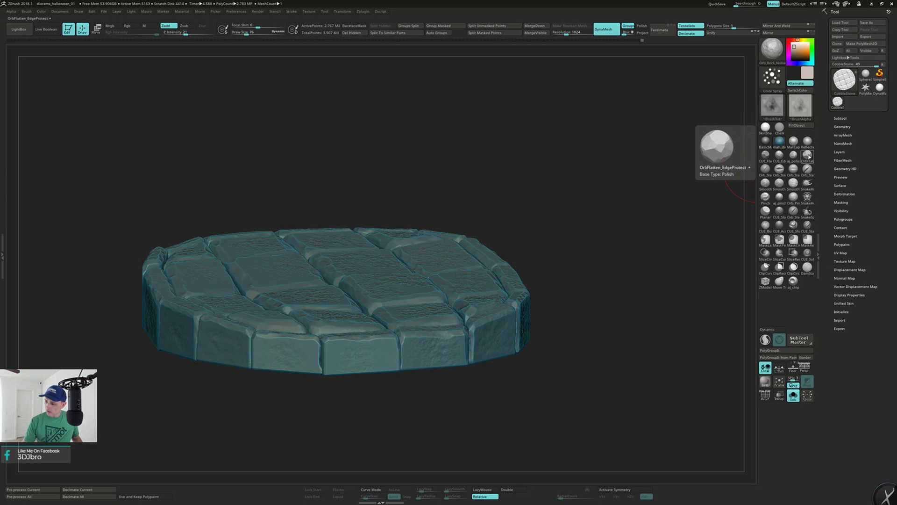
left_click(807, 157)
right_click_drag(587, 216, 547, 254)
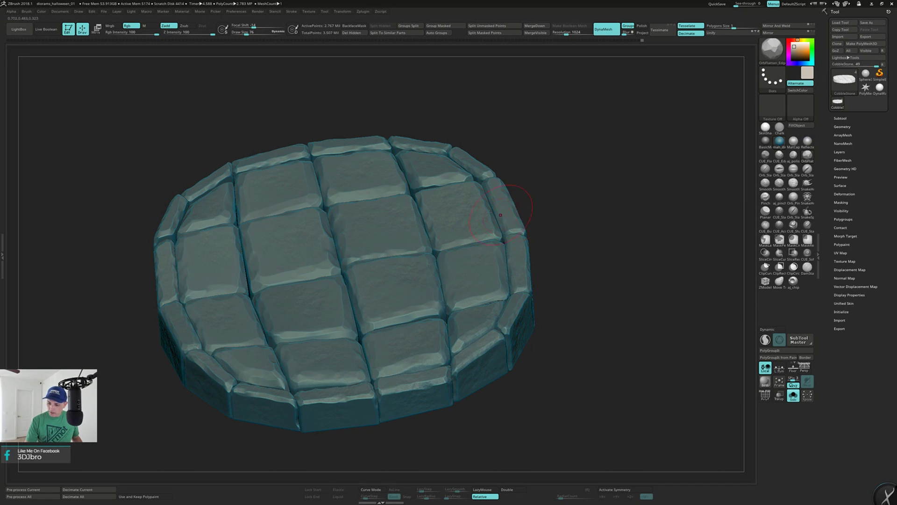
key("s")
left_click_drag(465, 205, 461, 205)
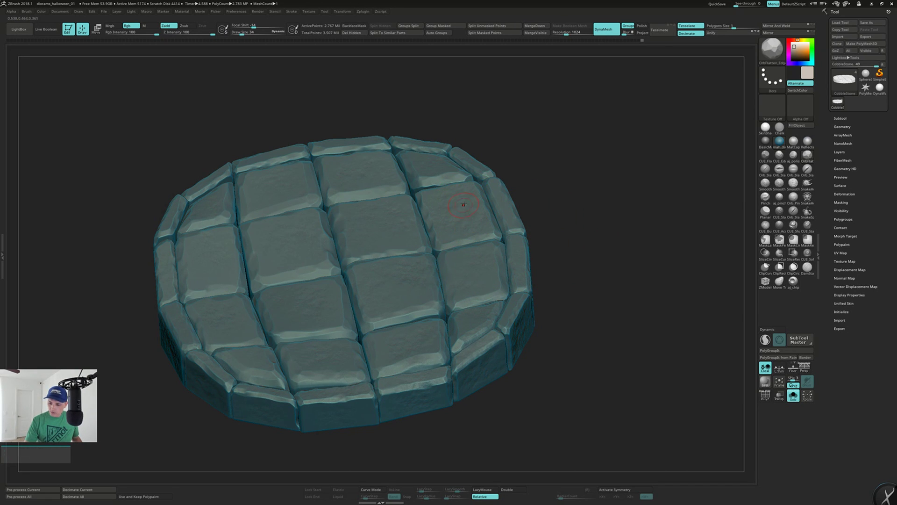
right_click_drag(457, 198, 459, 212)
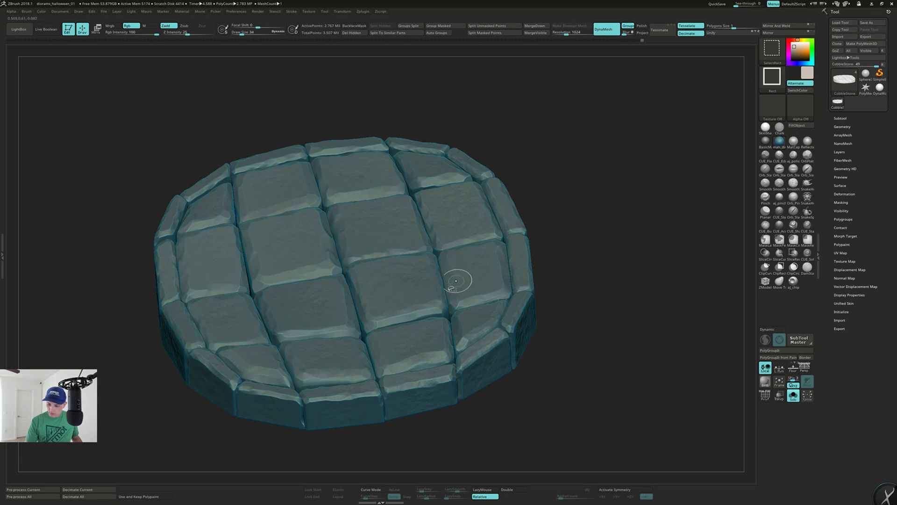
Isolate the large stone just below and right of the disc's centre, flatten the noise on its top face, and unhide the other stones.
left_click(416, 284, "ctrl+shift")
key("f")
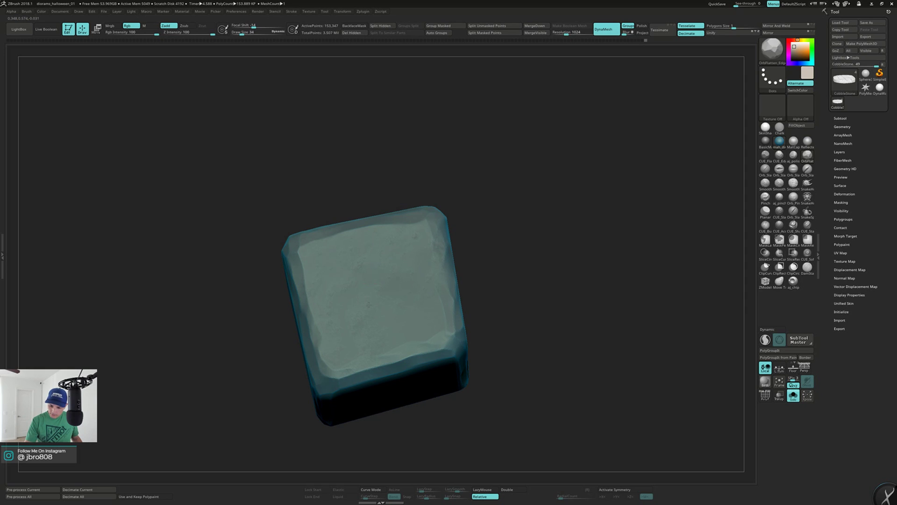
mouse_move(529, 307)
left_mouse_down()
mouse_move(521, 295)
mouse_move(523, 313)
left_mouse_up()
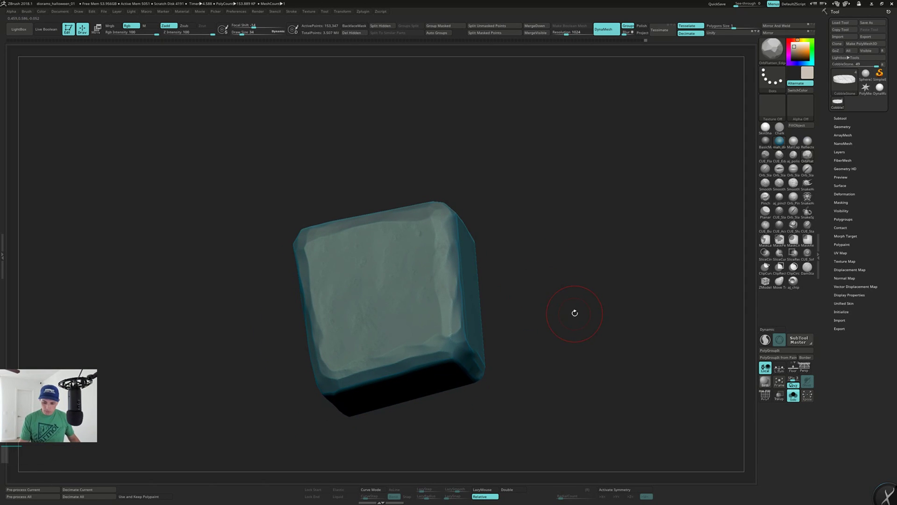
left_click(578, 309, "ctrl+shift")
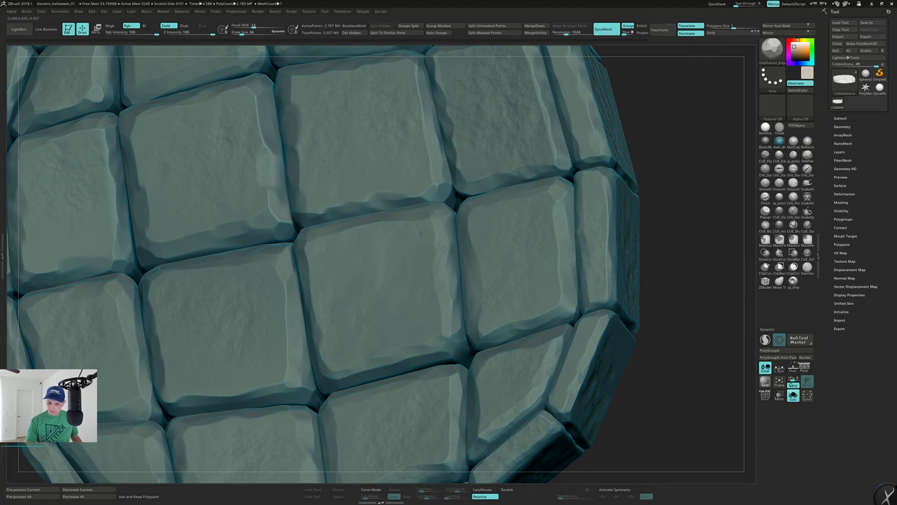
key("f")
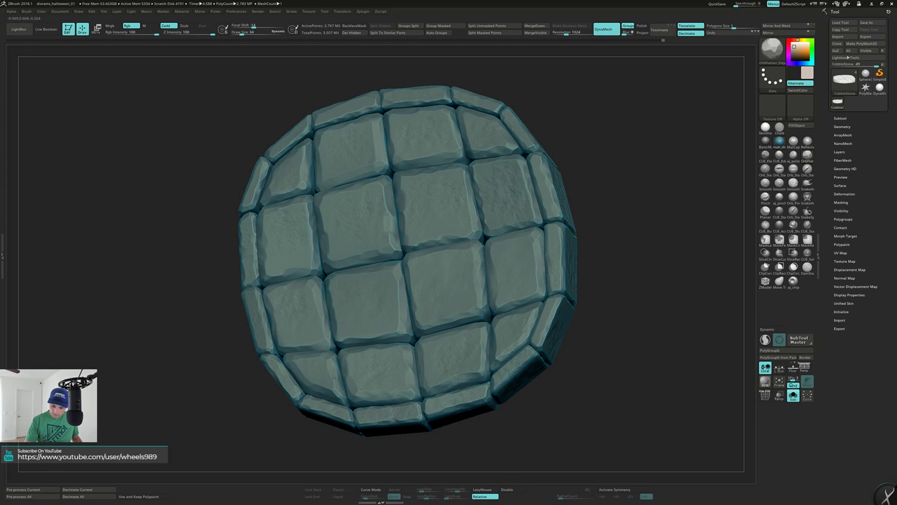
Flatten patches of the noise texture on the top faces of the other stones across the disc.
left_click_drag(203, 307, 307, 328)
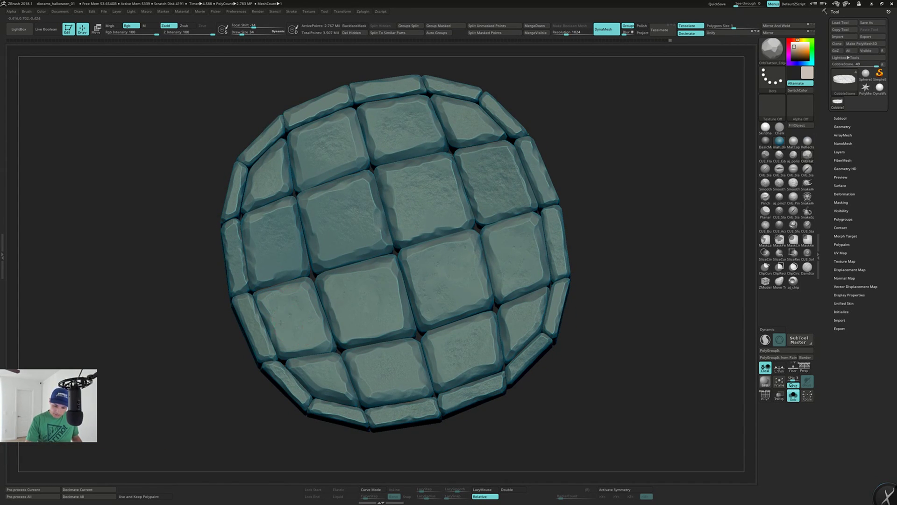
left_click_drag(292, 309, 289, 296)
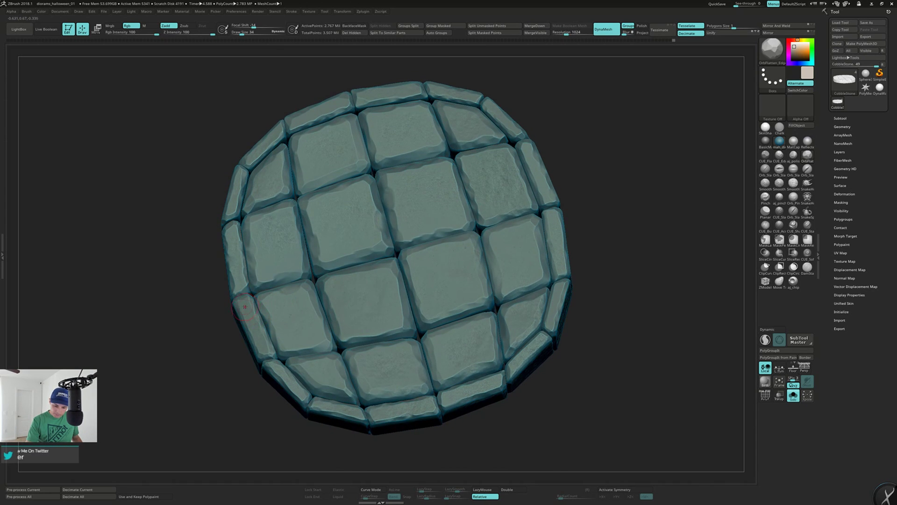
mouse_move(291, 309)
right_mouse_down()
mouse_move(291, 326)
mouse_move(296, 311)
right_mouse_up()
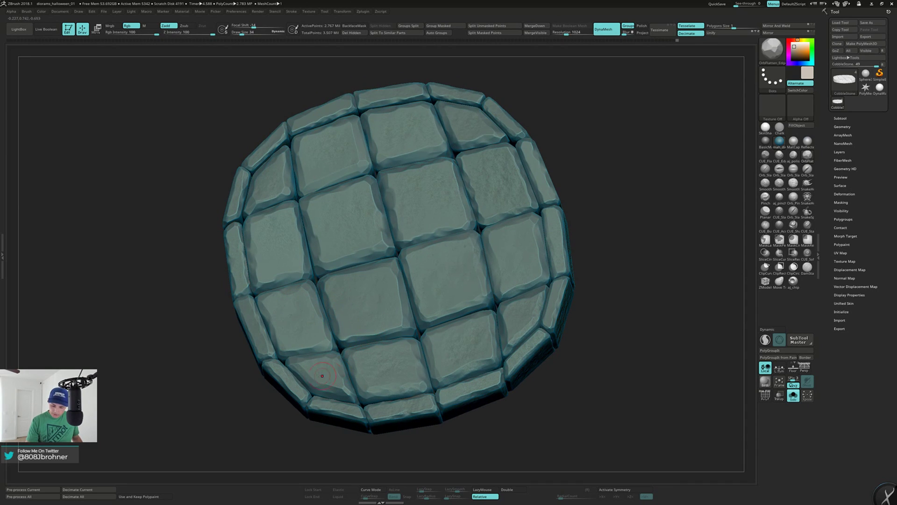
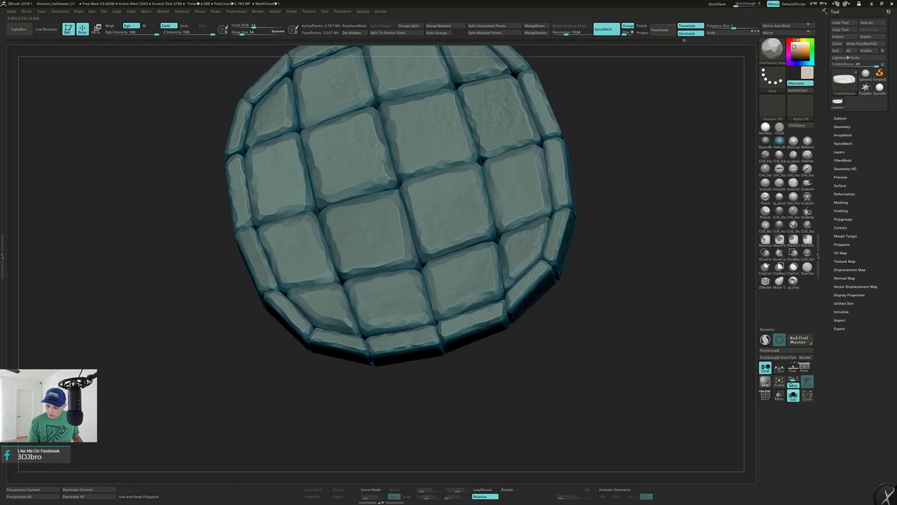
right_click_drag(434, 342, 507, 287)
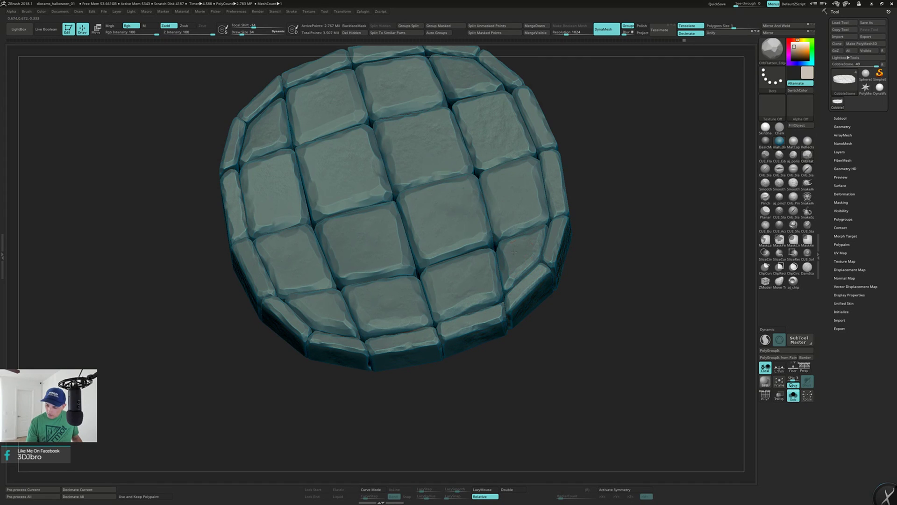
right_click_drag(516, 246, 489, 267)
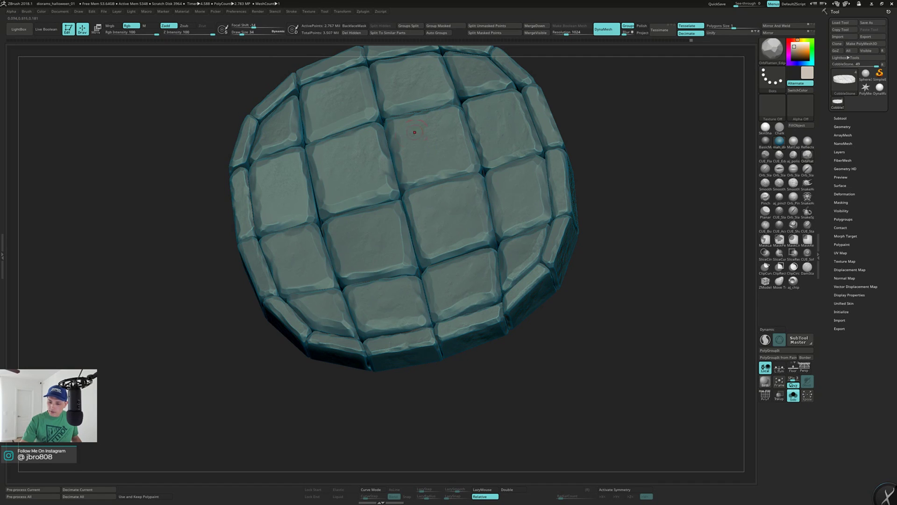
right_click_drag(437, 126, 441, 186, "alt")
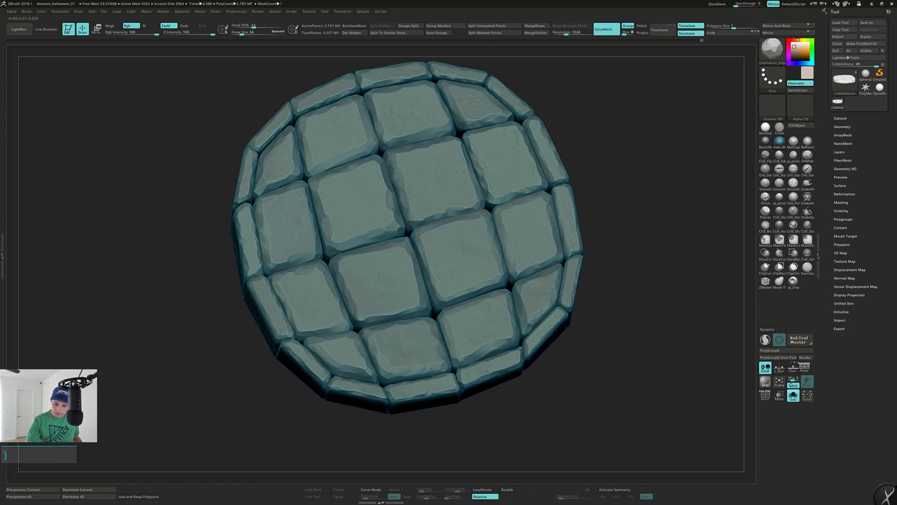
mouse_move(301, 206)
right_mouse_down()
mouse_move(292, 195)
mouse_move(265, 222)
mouse_move(272, 201)
right_mouse_up()
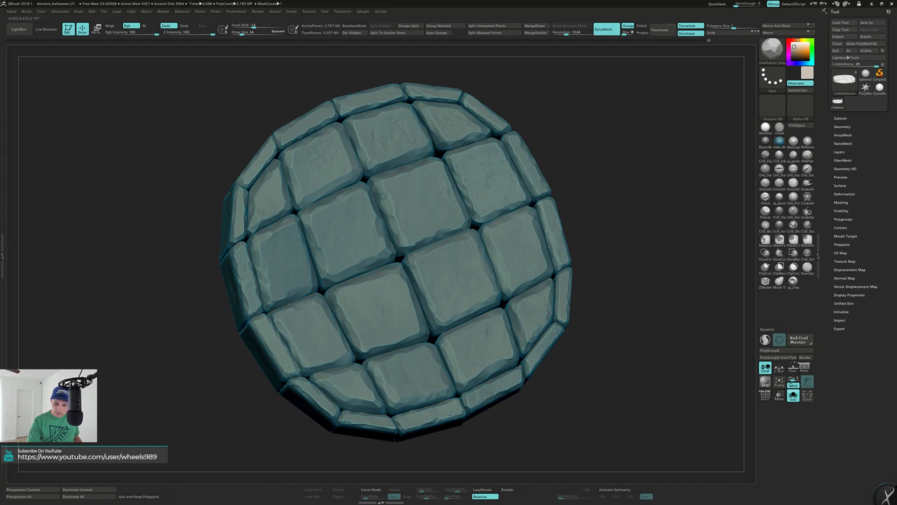
right_click_drag(319, 161, 303, 182)
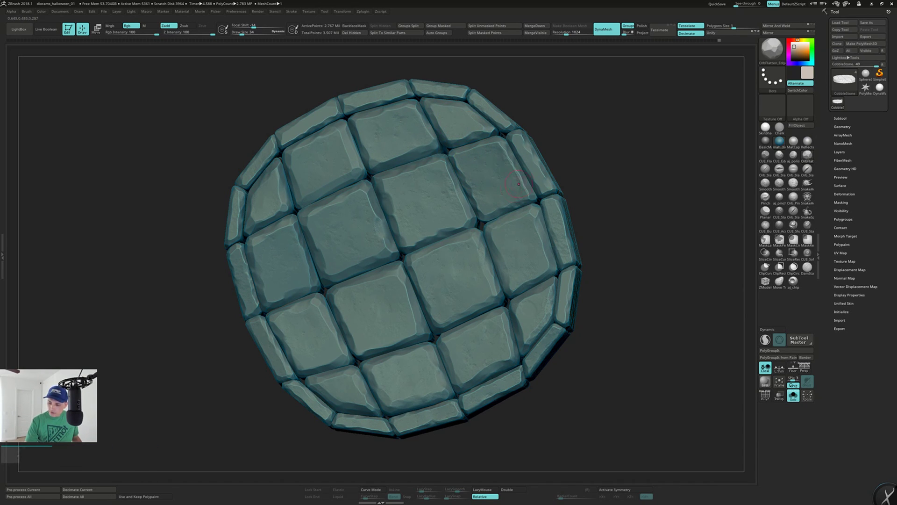
Flatten patches of the noise texture on the outer side faces of the rim stones.
mouse_move(427, 211)
right_mouse_down()
mouse_move(461, 242)
mouse_move(452, 329)
mouse_move(477, 241)
mouse_move(491, 226)
right_mouse_up()
right_click_drag(589, 274, 550, 270)
right_click_drag(550, 221, 429, 259, "alt")
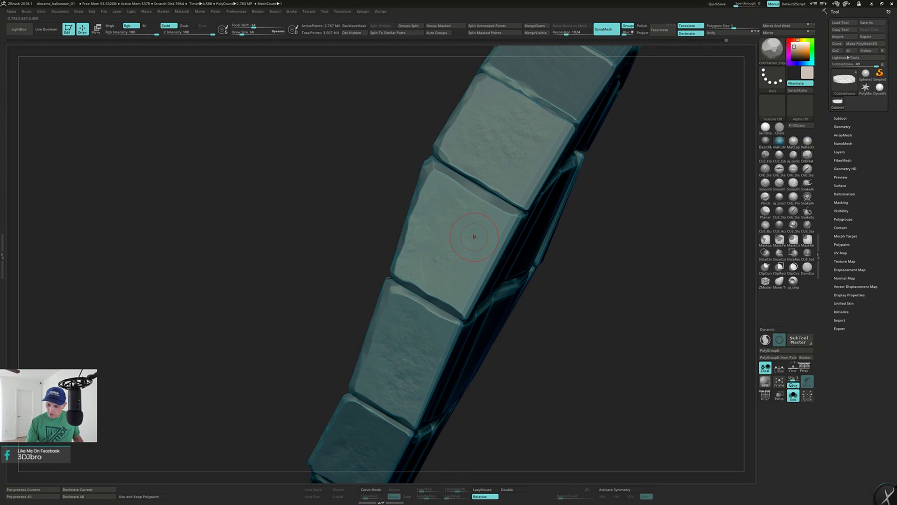
right_click_drag(450, 247, 461, 230)
right_click_drag(482, 200, 432, 278)
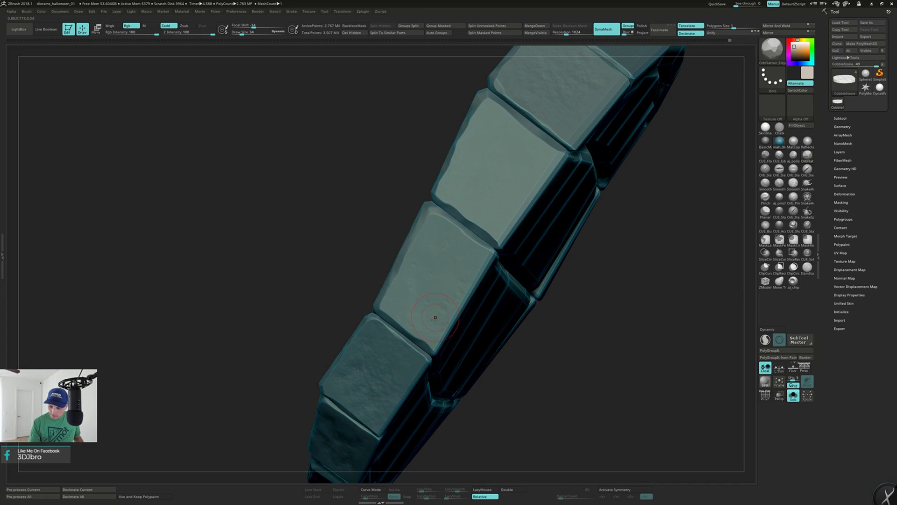
right_click_drag(447, 301, 411, 246)
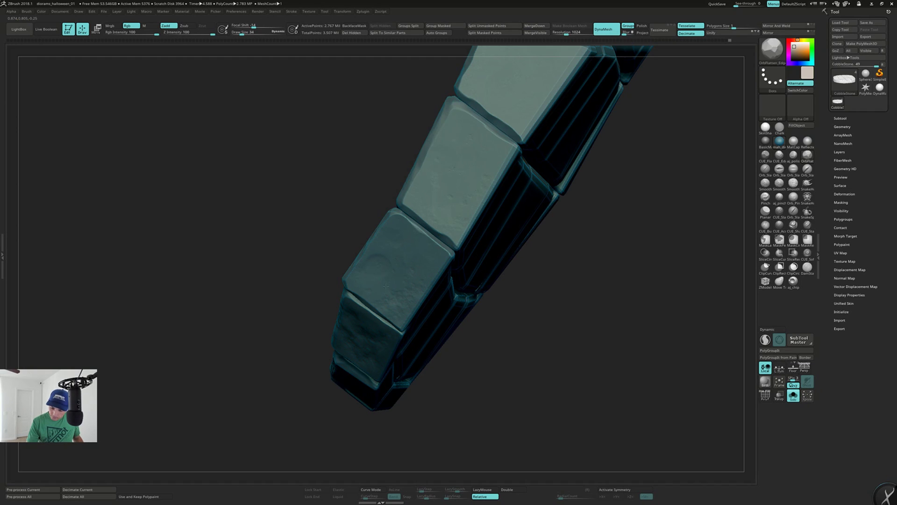
right_click_drag(429, 292, 371, 262)
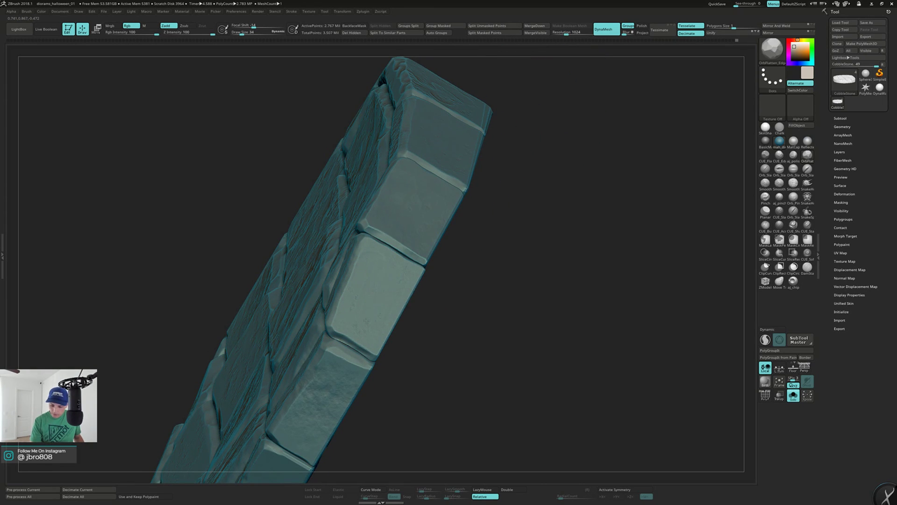
Isolate a single rim stone, flatten its surfaces and edges with the draw size reduced to 17, and unhide the other stones.
mouse_move(378, 304)
right_mouse_down()
mouse_move(414, 216)
mouse_move(400, 215)
right_mouse_up()
left_click(414, 216, "ctrl+shift")
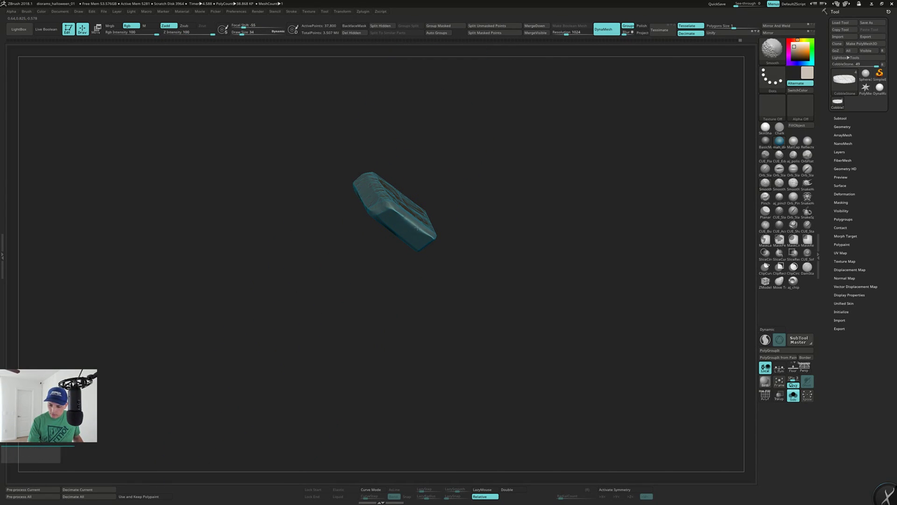
left_click(511, 279, "ctrl+shift")
right_click_drag(513, 282, 503, 288)
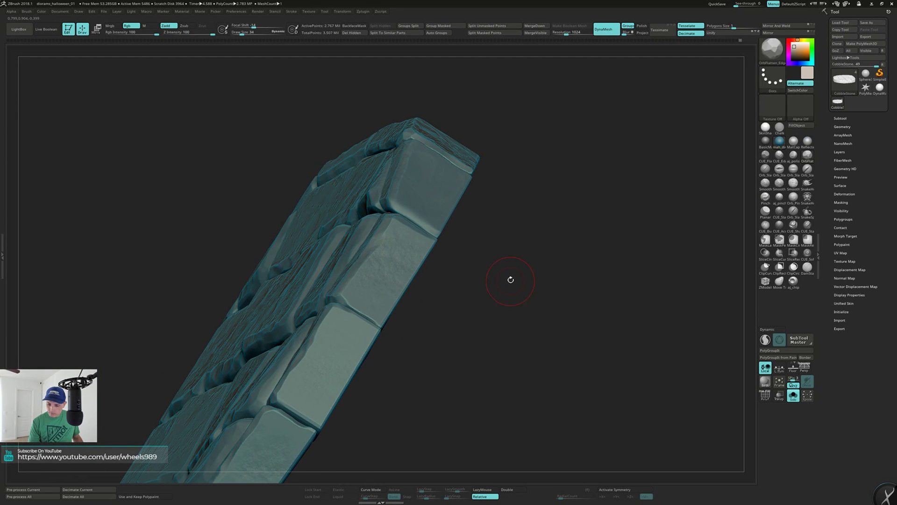
left_click(439, 205, "ctrl+shift")
mouse_move(473, 223)
right_mouse_down()
mouse_move(489, 214)
mouse_move(477, 223)
right_mouse_up()
key("s")
left_click_drag(478, 226, 476, 227)
right_click_drag(479, 224, 471, 221)
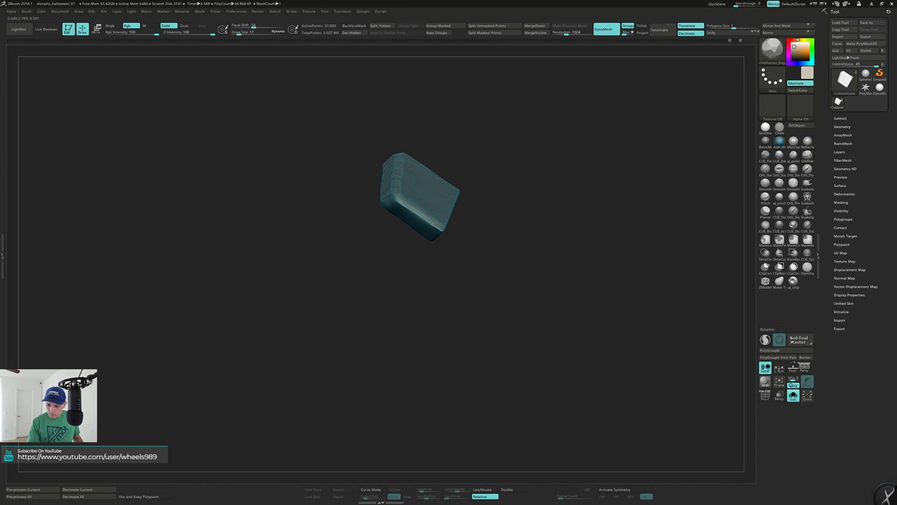
left_click(515, 268, "ctrl+shift")
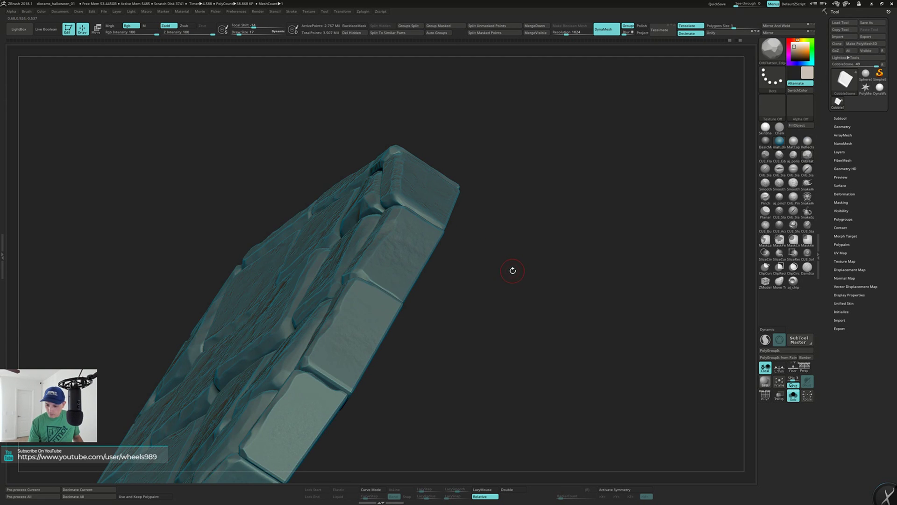
Flatten the remaining noise on the outer side faces of the rim stones around the disc with the draw size at 27.
right_click_drag(392, 255, 430, 206)
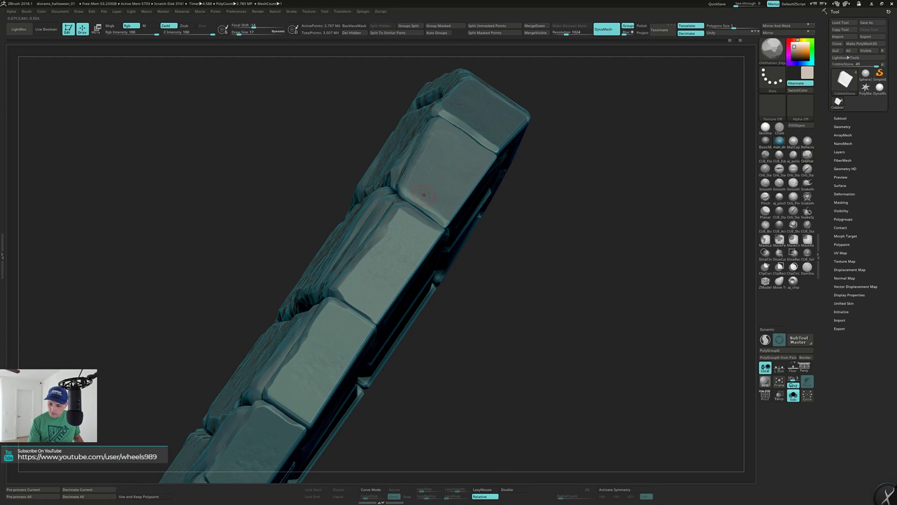
key("s")
left_click_drag(383, 260, 389, 261)
mouse_move(380, 267)
right_mouse_down()
mouse_move(393, 256)
mouse_move(364, 255)
mouse_move(391, 242)
mouse_move(396, 264)
mouse_move(388, 259)
mouse_move(413, 241)
right_mouse_up()
right_click_drag(390, 271, 347, 321)
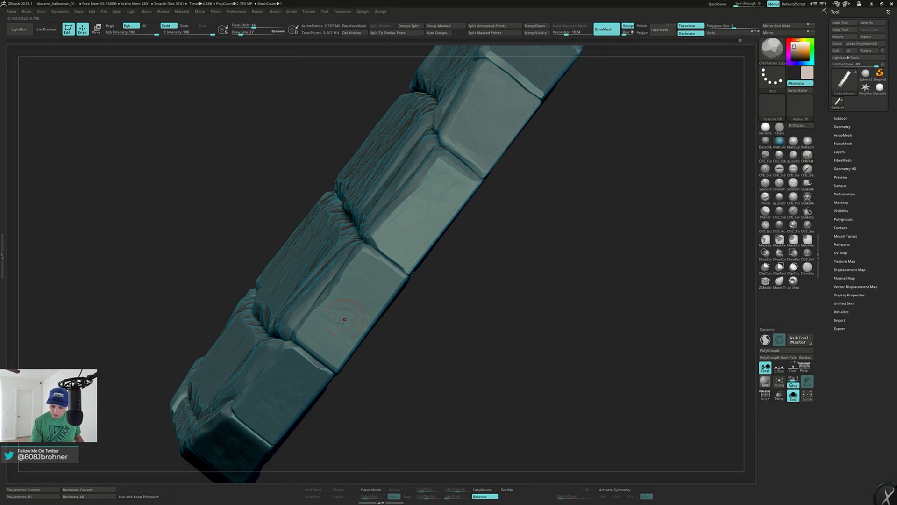
mouse_move(324, 318)
right_mouse_down()
mouse_move(411, 254)
mouse_move(345, 312)
mouse_move(366, 306)
mouse_move(359, 332)
mouse_move(356, 312)
mouse_move(416, 220)
right_mouse_up()
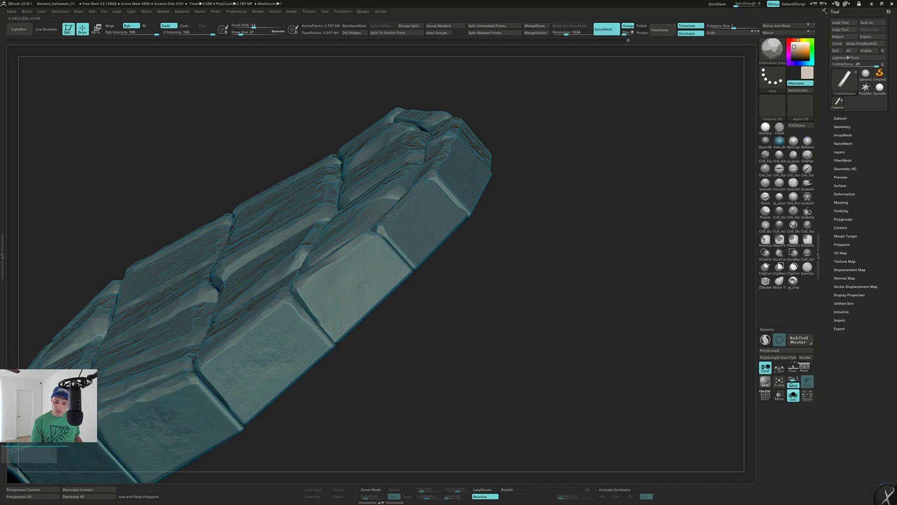
right_click_drag(321, 307, 243, 359)
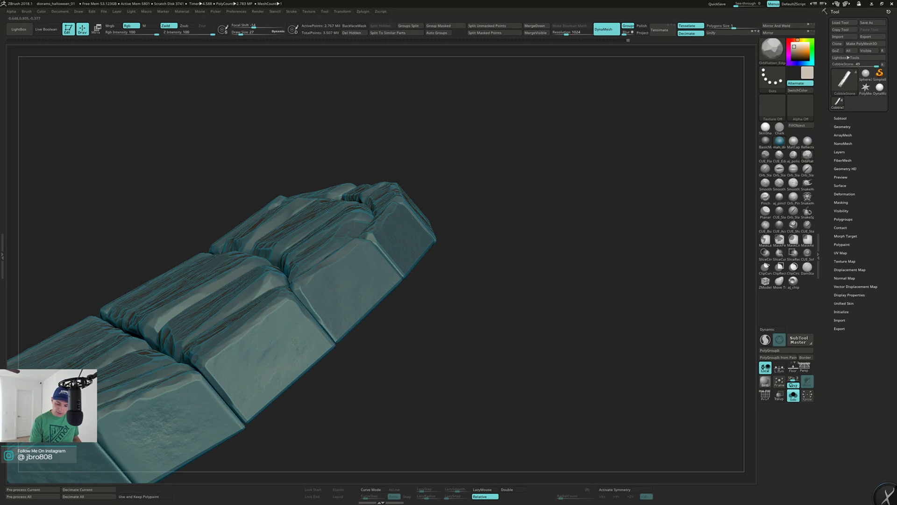
right_click_drag(270, 363, 306, 326)
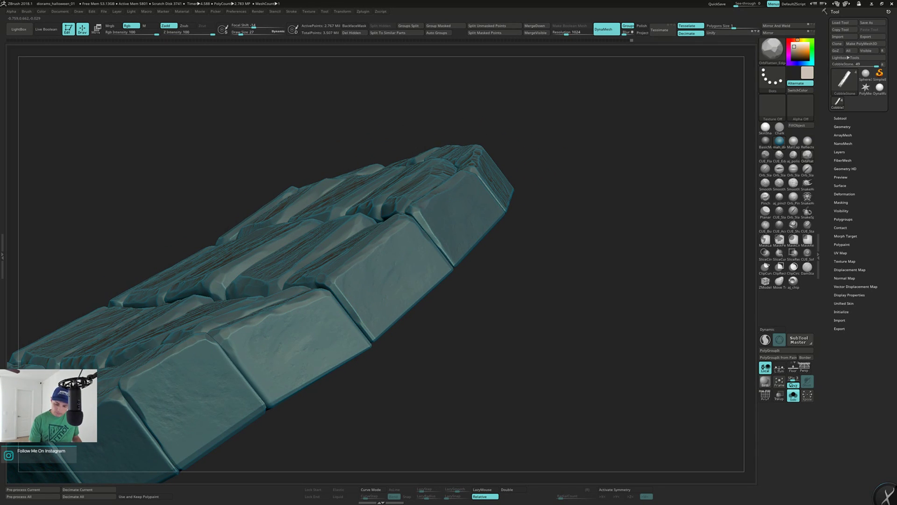
right_click_drag(321, 334, 296, 284)
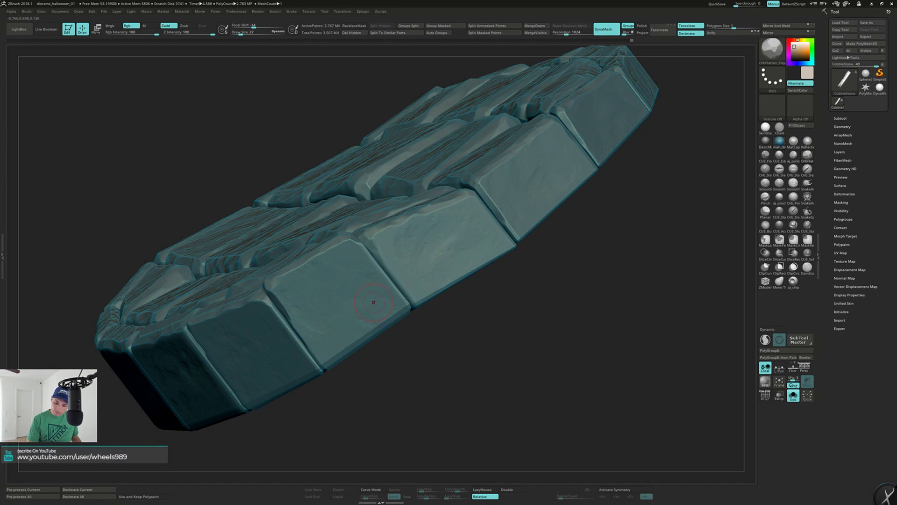
right_click_drag(328, 306, 366, 276)
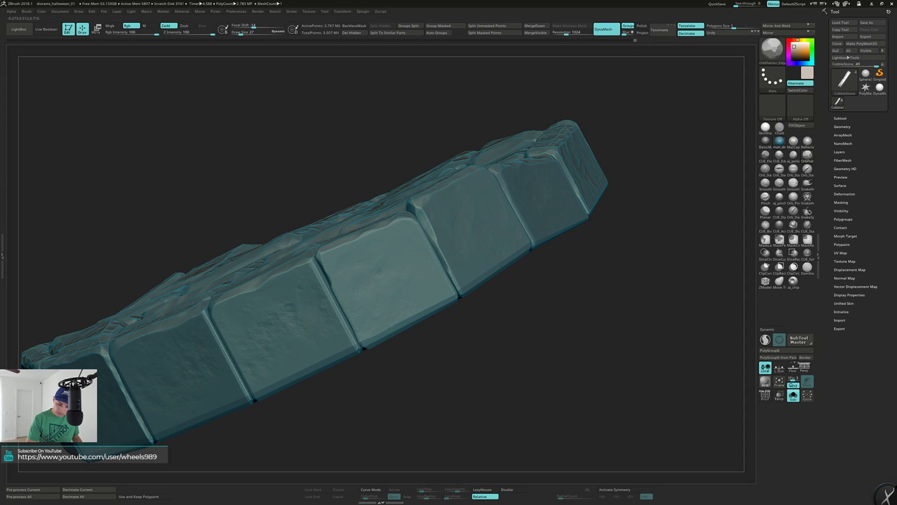
right_click_drag(289, 326, 337, 291)
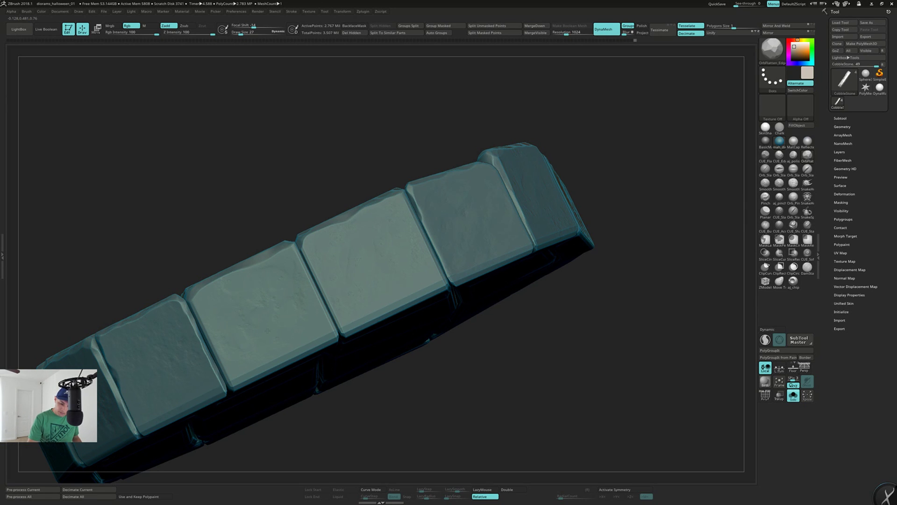
right_click_drag(266, 311, 291, 314)
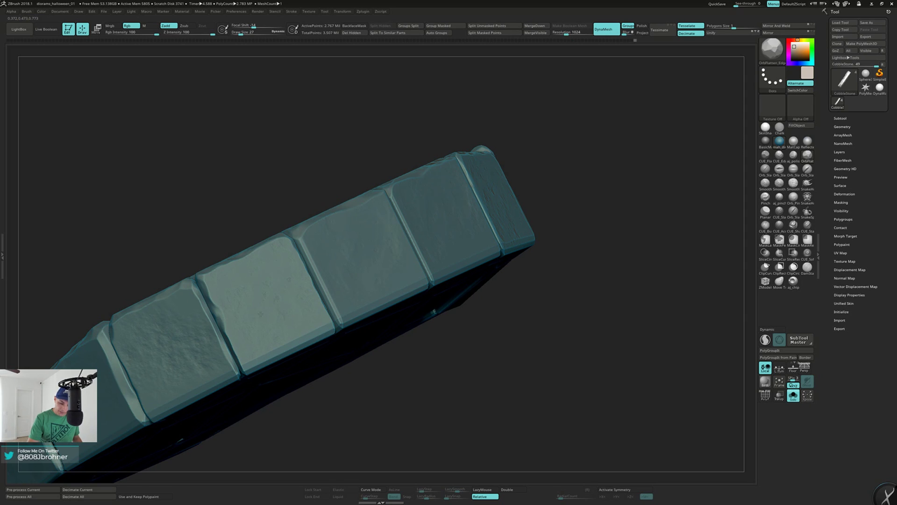
right_click_drag(268, 286, 240, 315)
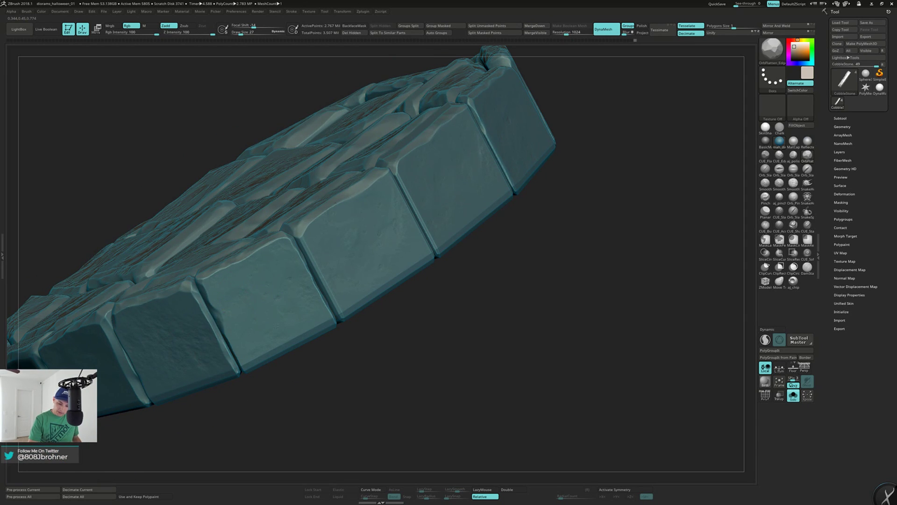
mouse_move(314, 274)
right_mouse_down()
mouse_move(351, 237)
mouse_move(326, 223)
right_mouse_up()
right_click_drag(307, 291, 398, 248)
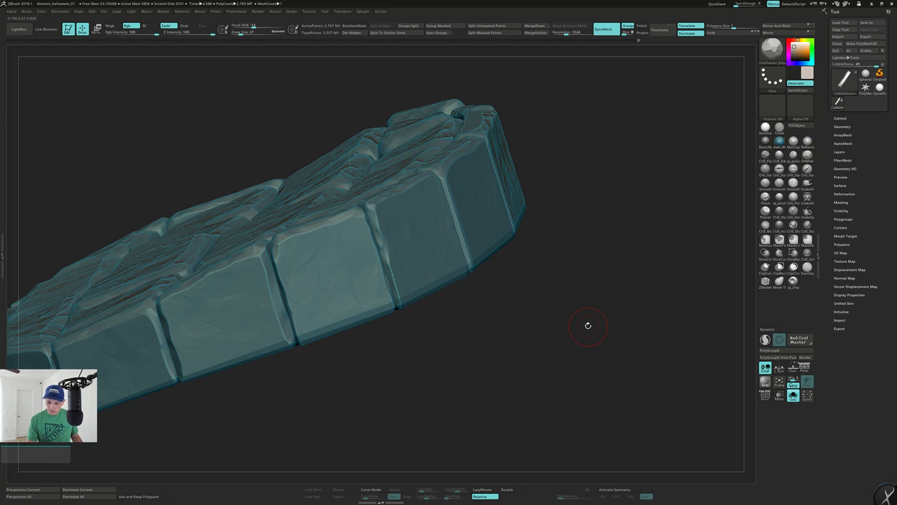
Turn off Solo mode to show the other subtools and unhide all the cobblestones.
right_click_drag(581, 324, 544, 301)
key("alt+shift+s")
left_click_drag(540, 308, 549, 276)
left_click(206, 205, "ctrl+shift")
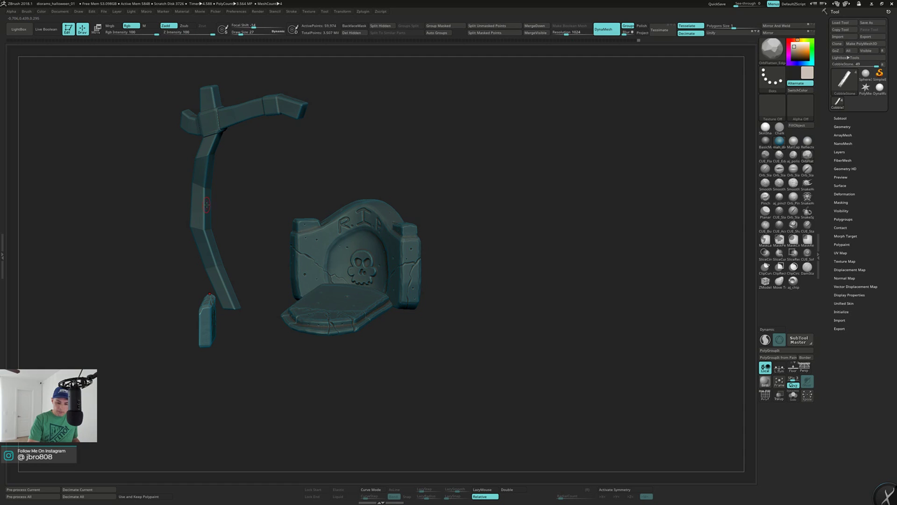
left_click(241, 190, "ctrl+shift")
Make the Lightpost subtool active and hide the CobbleStone and Gravestone subtools.
left_click_drag(263, 182, 418, 280, "alt")
key("alt+s")
left_click_drag(415, 245, 454, 199)
key("alt+s")
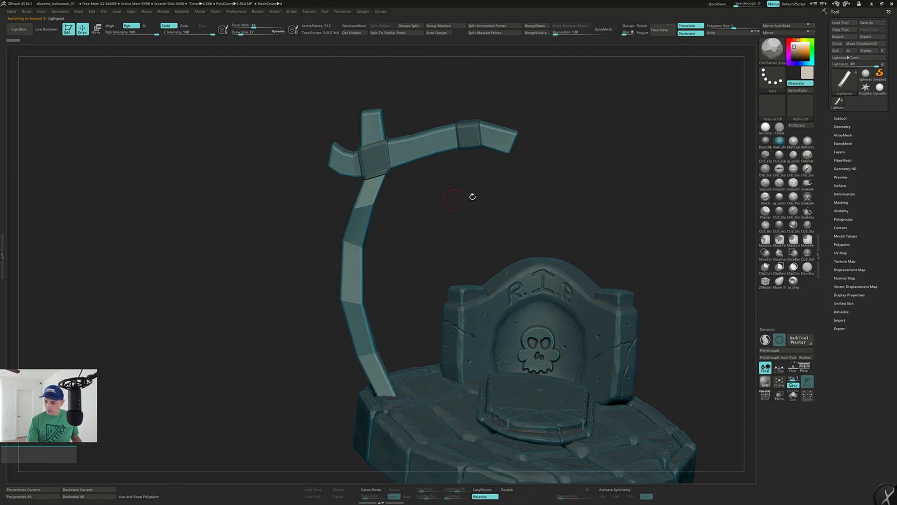
left_click(840, 118)
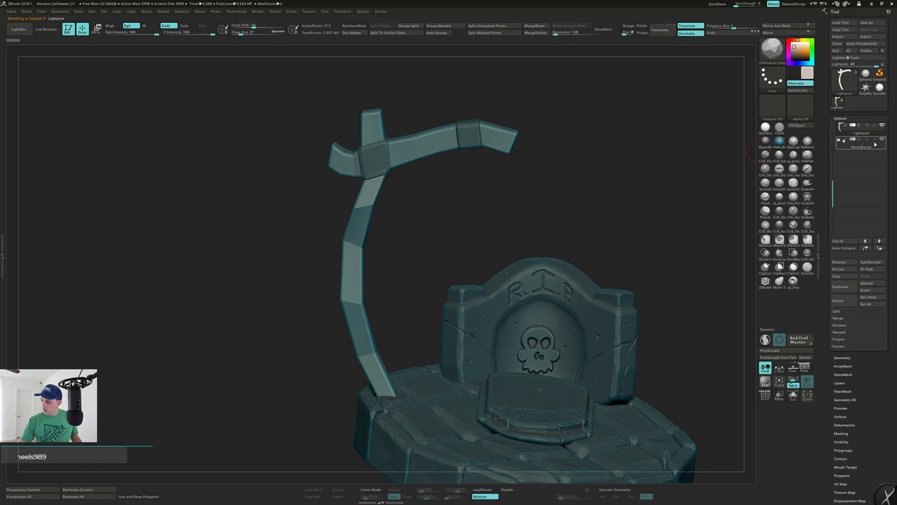
left_click_drag(836, 183, 830, 123)
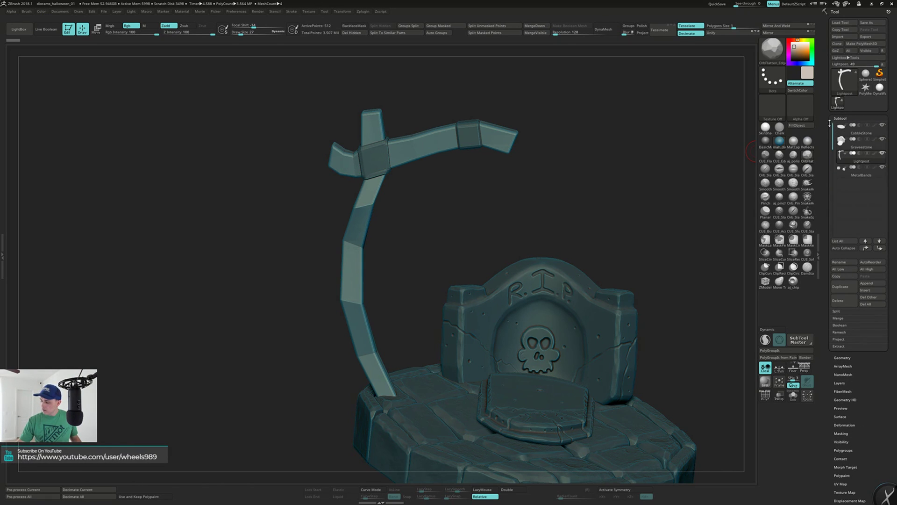
left_click(883, 124)
left_click(882, 139)
left_click_drag(595, 224, 513, 252)
left_click_drag(483, 176, 452, 247, "alt")
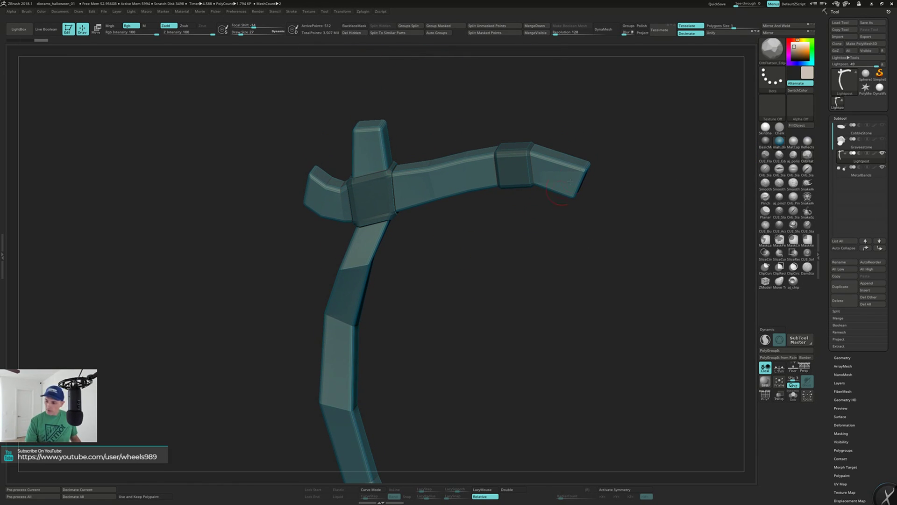
DynaMesh the lightpost at a resolution of 1024.
left_click(580, 32)
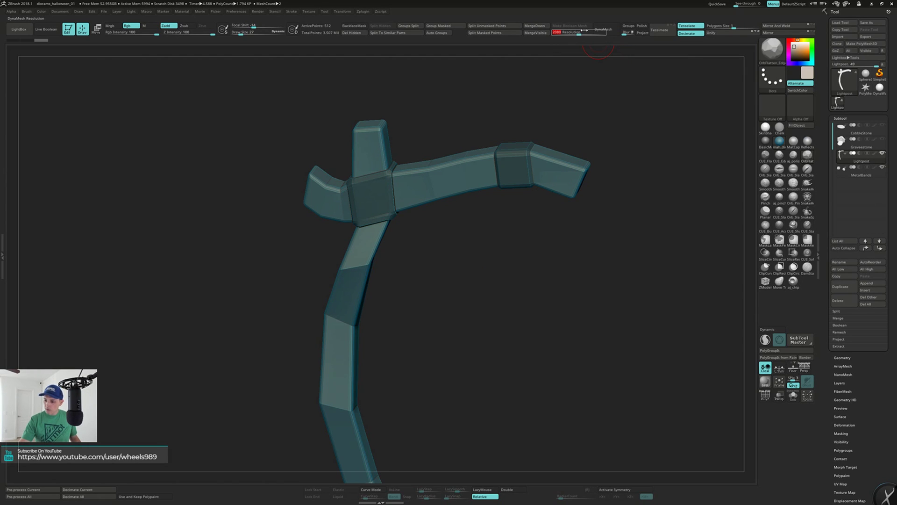
type("1024")
key("Return")
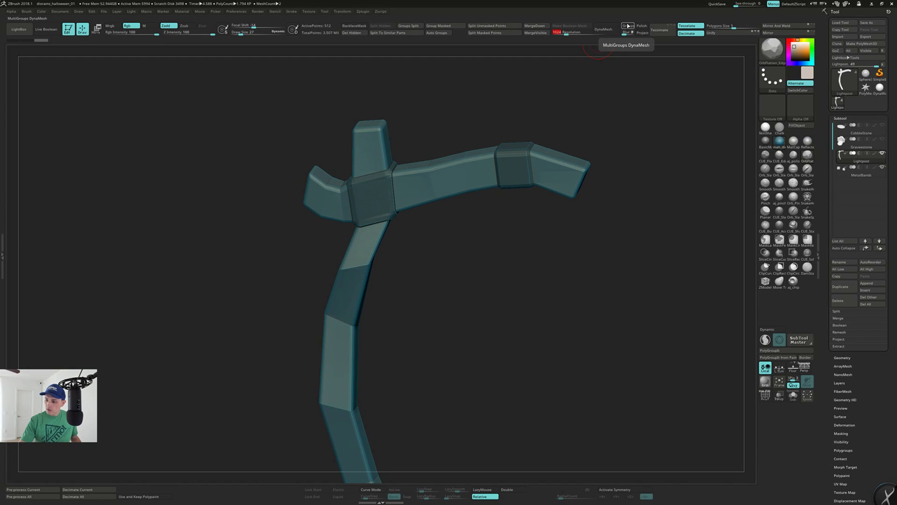
left_click(606, 64, "ctrl")
left_click(605, 64, "ctrl")
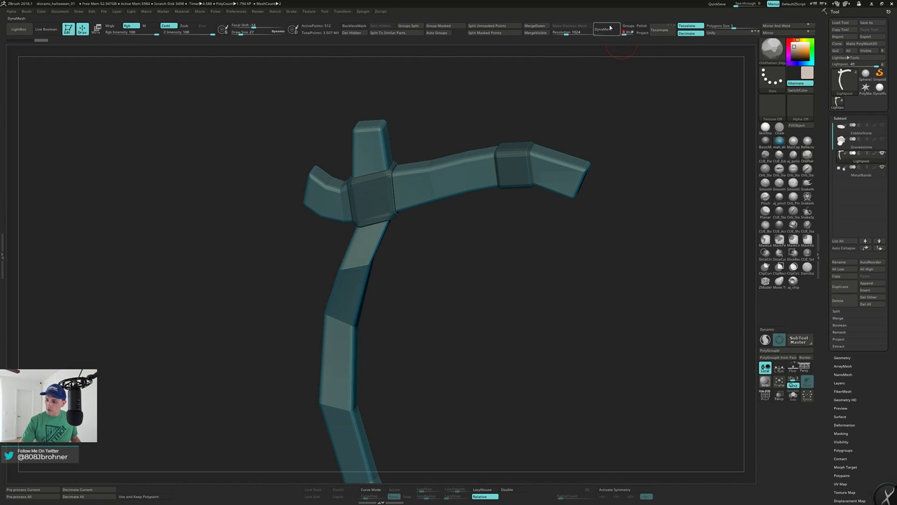
left_click(610, 28)
left_click(566, 118, "ctrl")
left_click(566, 118, "ctrl")
Isolate the lightpost in Solo mode and choose the TrimDynamic brush.
left_click_drag(569, 116, 571, 115, "alt")
mouse_move(451, 198)
left_mouse_down()
mouse_move(466, 187)
mouse_move(456, 195)
left_mouse_up()
key("alt+s")
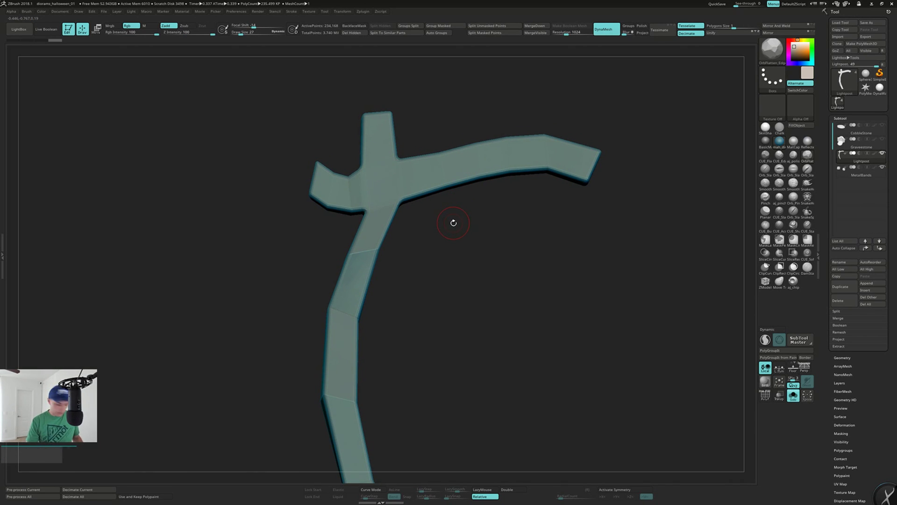
key("b")
key("t")
key("d")
mouse_move(453, 226)
left_mouse_down()
mouse_move(441, 254)
mouse_move(461, 227)
left_mouse_up()
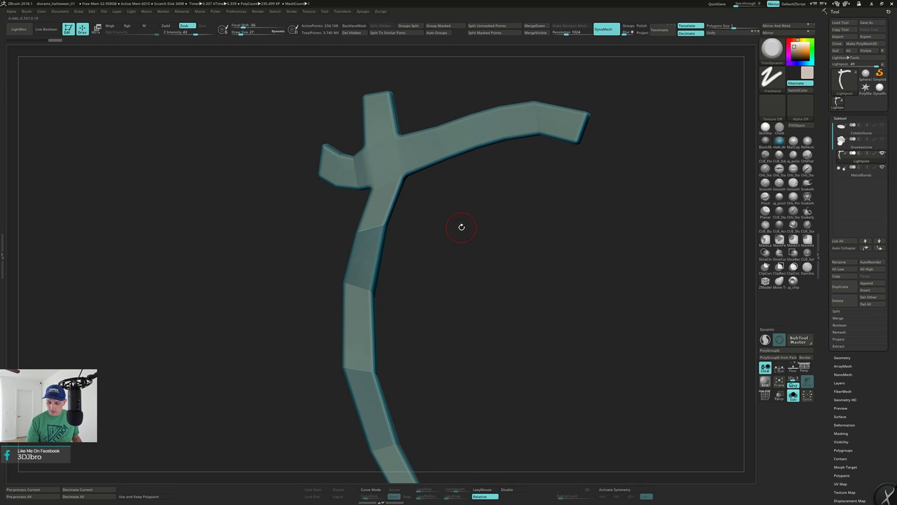
Smooth the hard bend creases on the front of the lightpost's curved post with the draw size raised to 34.
key("shift")
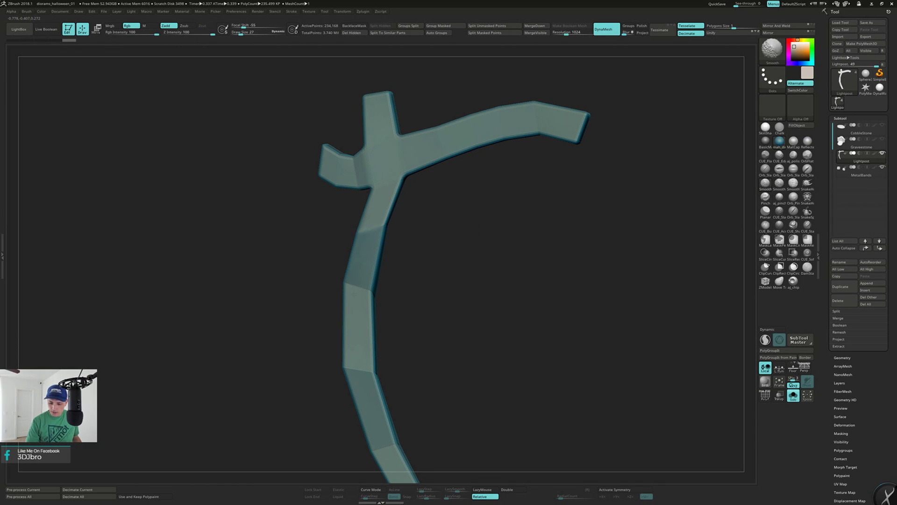
right_click_drag(362, 270, 370, 164, "alt")
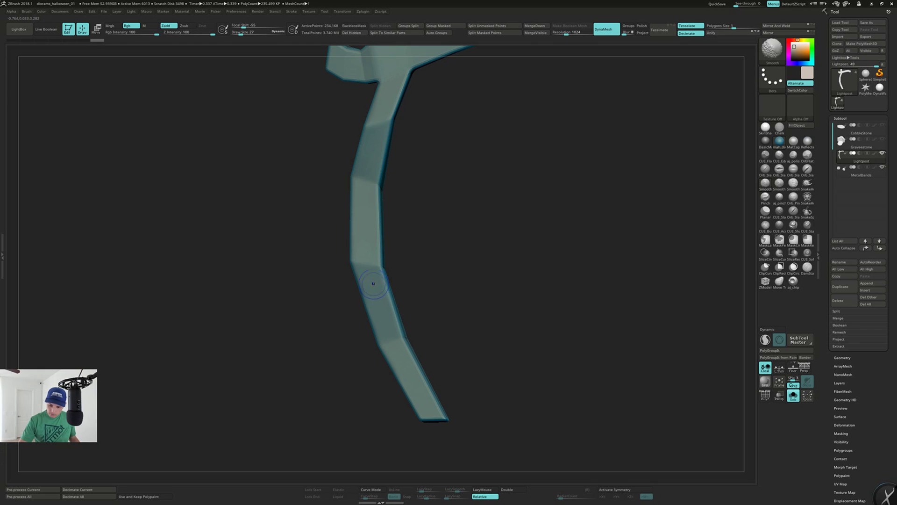
key("s")
key("s")
left_click_drag(427, 256, 429, 256)
left_click_drag(380, 182, 376, 136, "shift")
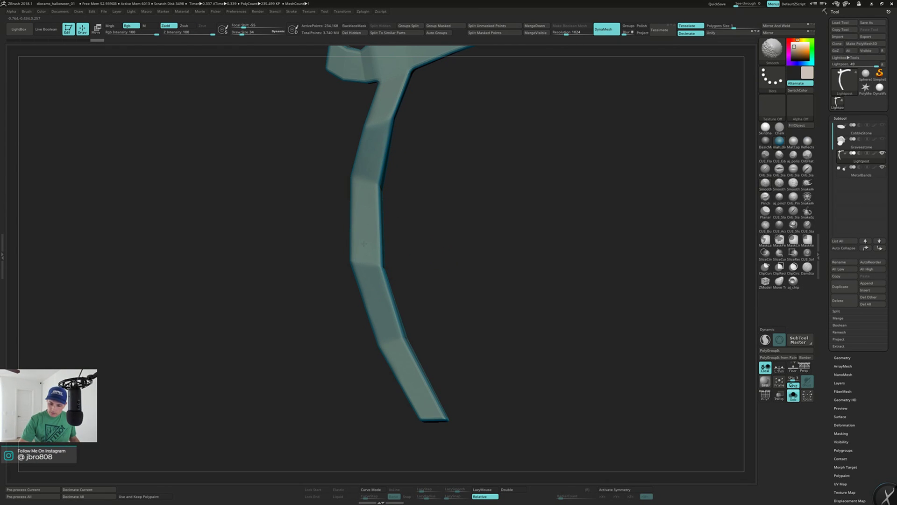
left_click_drag(438, 184, 352, 177)
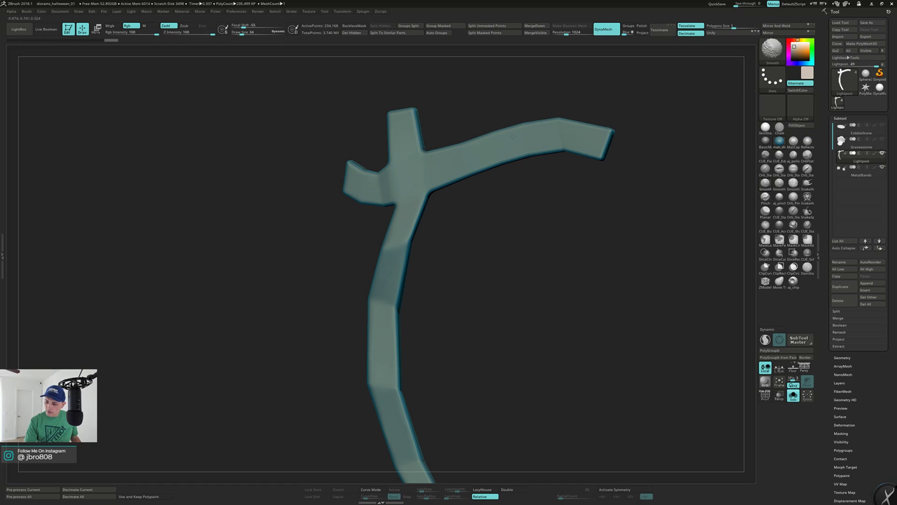
Smooth the creases around the crossbar joint and along the remaining sides of the lightpost.
left_click_drag(570, 160, 402, 262)
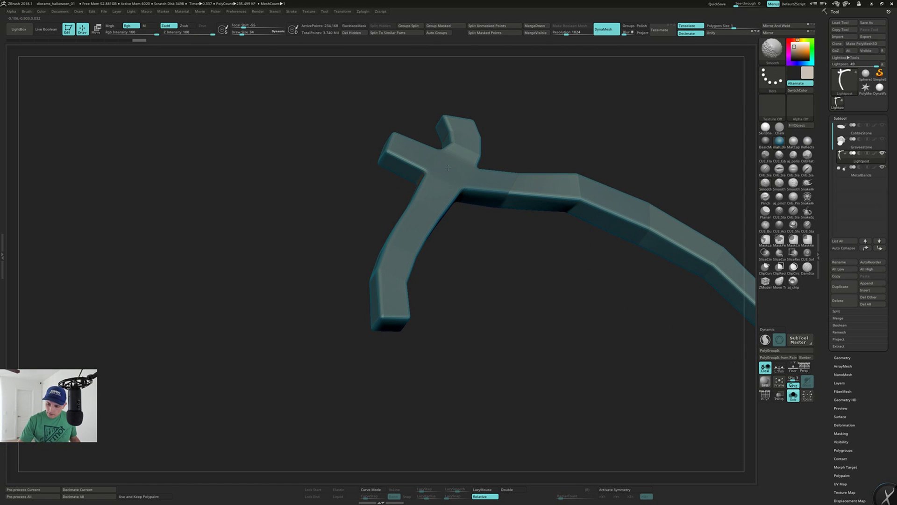
left_click_drag(428, 156, 444, 164, "shift")
mouse_move(522, 169)
left_mouse_down("alt")
mouse_move(421, 147)
mouse_move(462, 163)
left_mouse_up("alt")
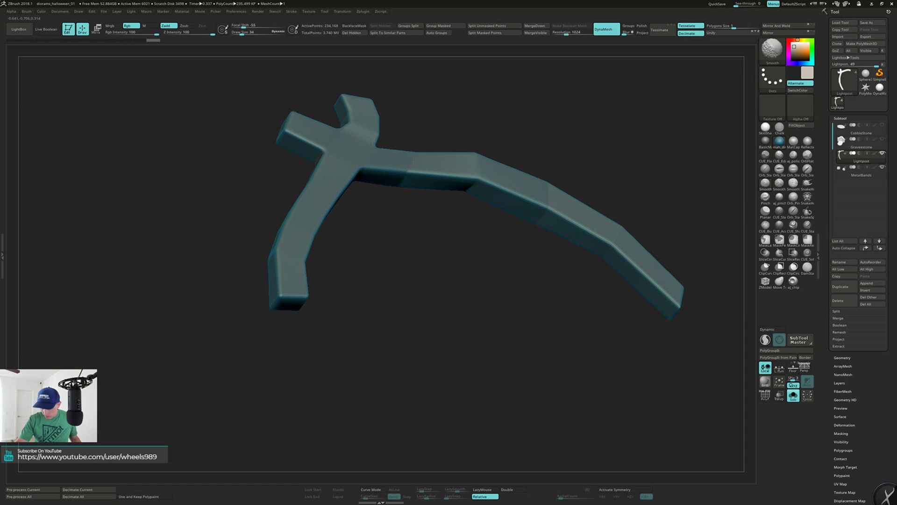
left_click_drag(616, 239, 631, 242, "shift")
left_click_drag(638, 201, 607, 140)
mouse_move(398, 145)
left_mouse_down()
mouse_move(289, 142)
mouse_move(341, 168)
left_mouse_up()
left_click_drag(344, 136, 384, 140)
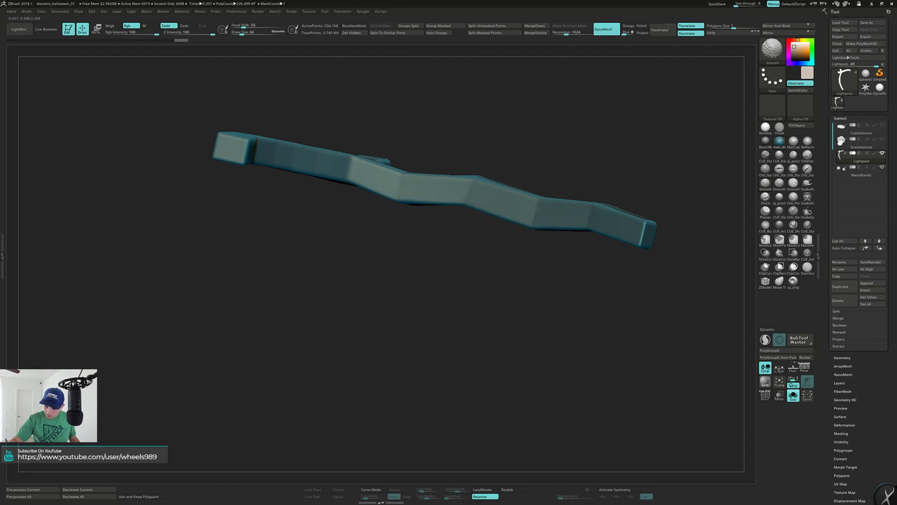
left_click_drag(614, 224, 430, 203)
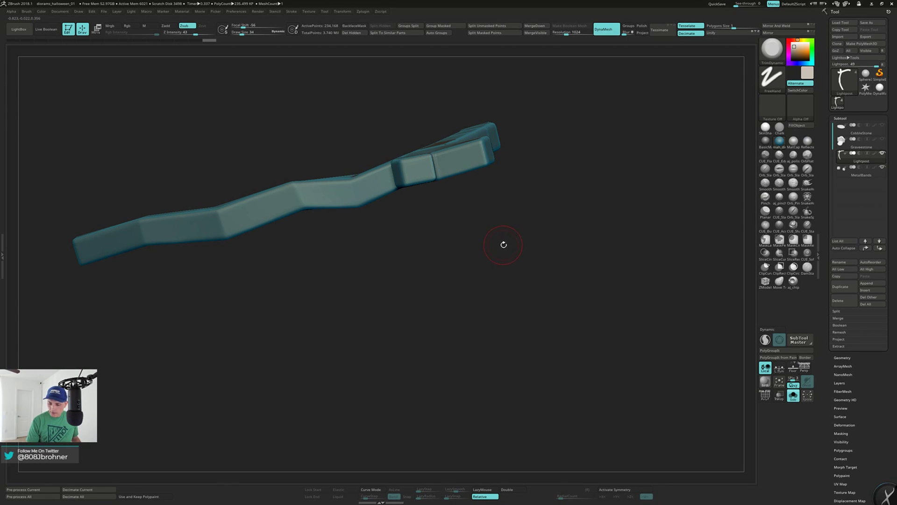
Update the lightpost's DynaMesh and polish its broad face below the crossbar joint with the hPolish brush.
left_click_drag(500, 260, 527, 246)
key("shift")
mouse_move(521, 251)
left_mouse_down()
mouse_move(528, 274)
mouse_move(513, 286)
mouse_move(444, 254)
mouse_move(419, 221)
mouse_move(462, 245)
left_mouse_up()
right_click_drag(426, 232, 405, 226)
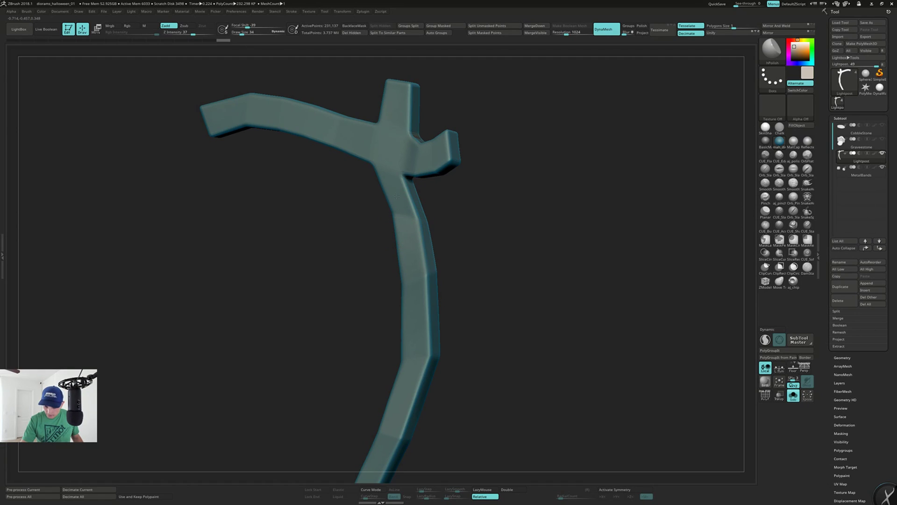
left_click_drag(400, 195, 396, 188)
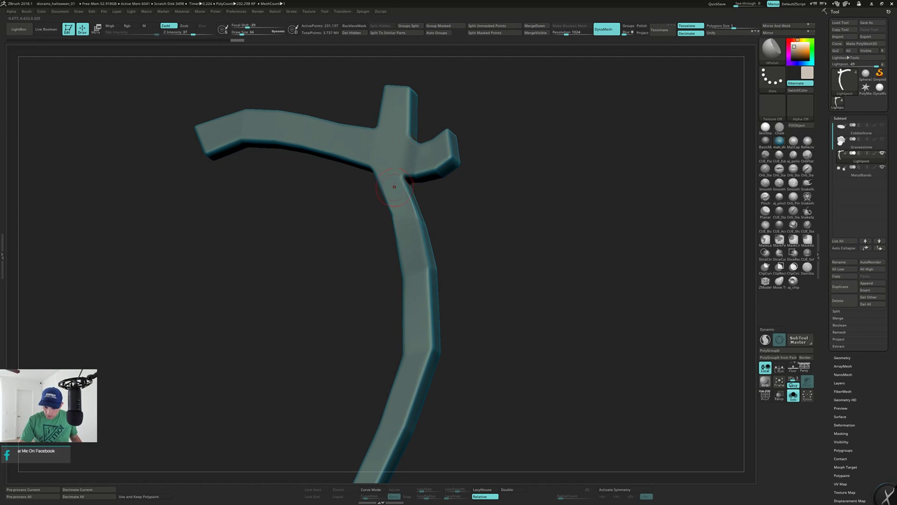
Polish the bends along the narrow side of the post from below the crossbar down to its base.
mouse_move(415, 250)
left_mouse_down()
mouse_move(442, 213)
mouse_move(436, 227)
left_mouse_up()
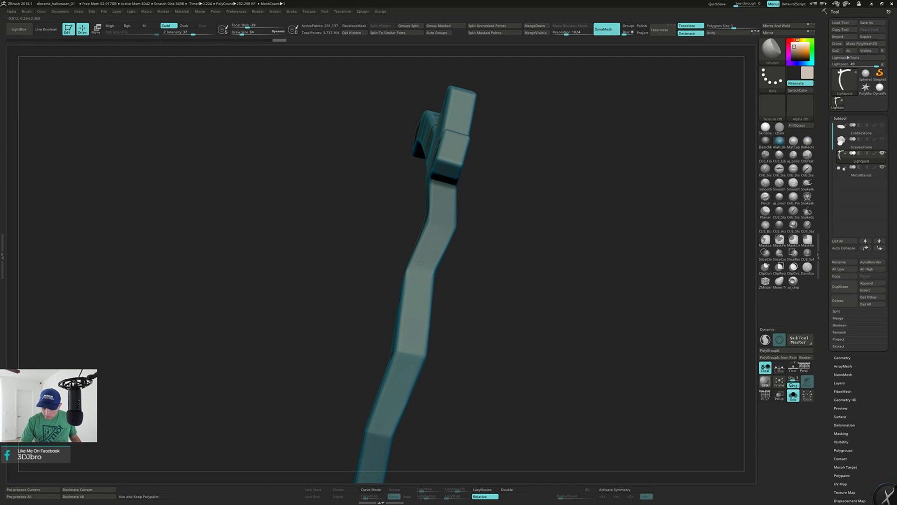
left_click_drag(421, 257, 437, 240)
right_click_drag(422, 255, 454, 170, "alt")
left_click_drag(446, 267, 444, 271)
right_click_drag(437, 290, 443, 260)
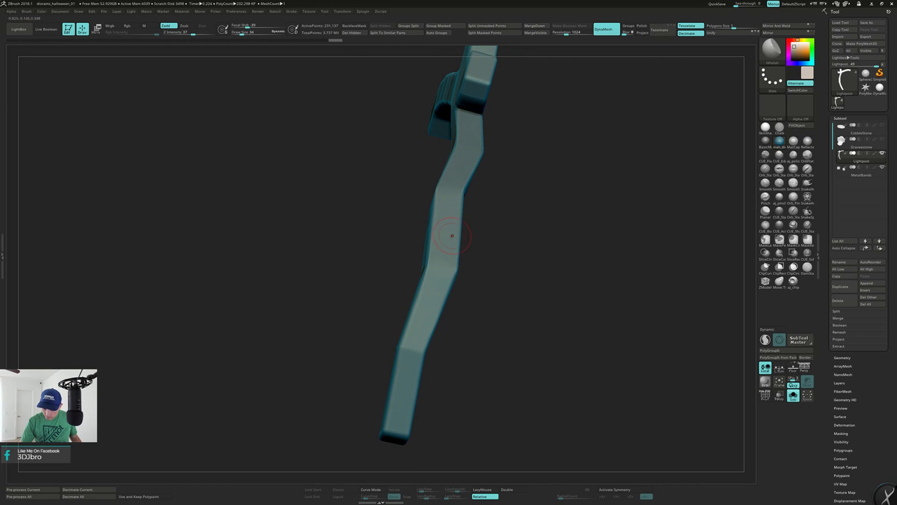
left_click_drag(446, 263, 439, 279)
right_click_drag(432, 299, 445, 240, "alt")
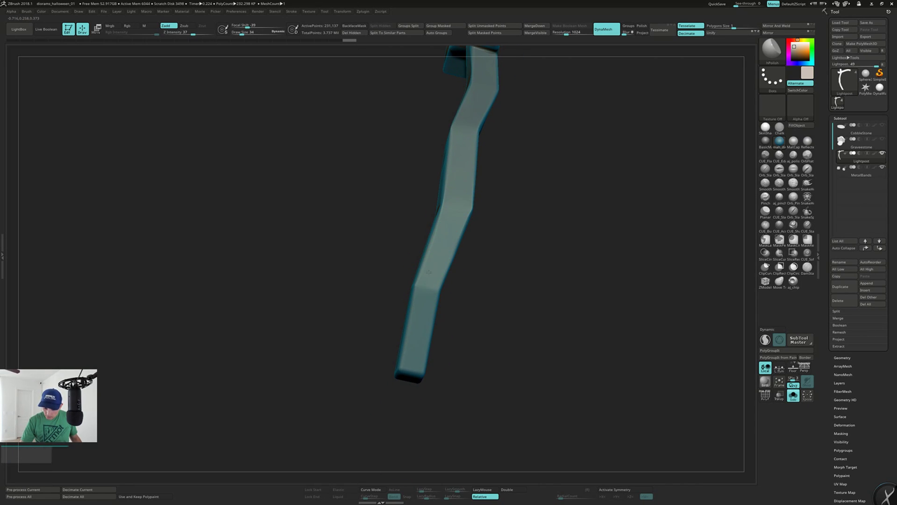
left_click_drag(439, 266, 431, 285)
right_click_drag(433, 274, 477, 276)
mouse_move(442, 292)
left_mouse_down()
mouse_move(453, 265)
mouse_move(414, 243)
mouse_move(399, 217)
mouse_move(440, 198)
left_mouse_up()
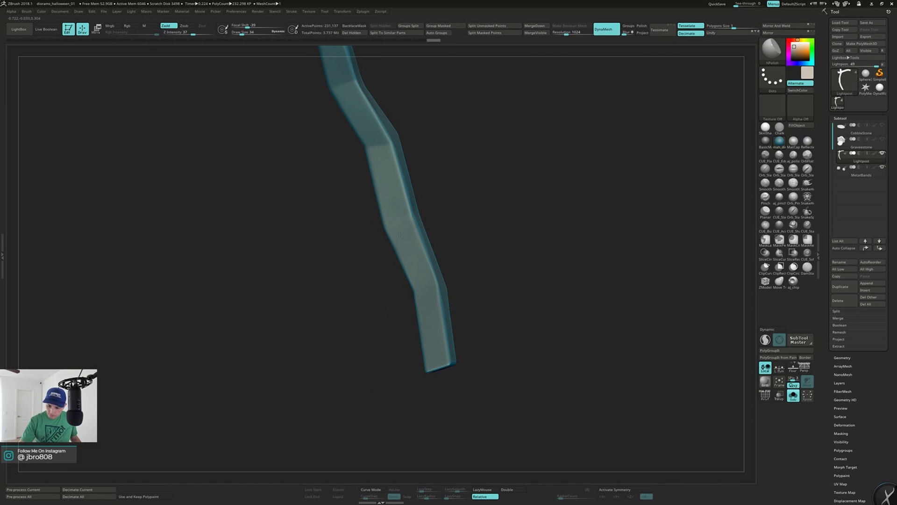
Polish the bends on the narrow side of the post that faces the short hooked arm, down toward the base.
left_click_drag(400, 240, 415, 242)
mouse_move(422, 274)
left_mouse_down()
mouse_move(458, 254)
mouse_move(420, 297)
mouse_move(427, 275)
mouse_move(411, 231)
mouse_move(375, 215)
mouse_move(378, 194)
mouse_move(413, 166)
left_mouse_up()
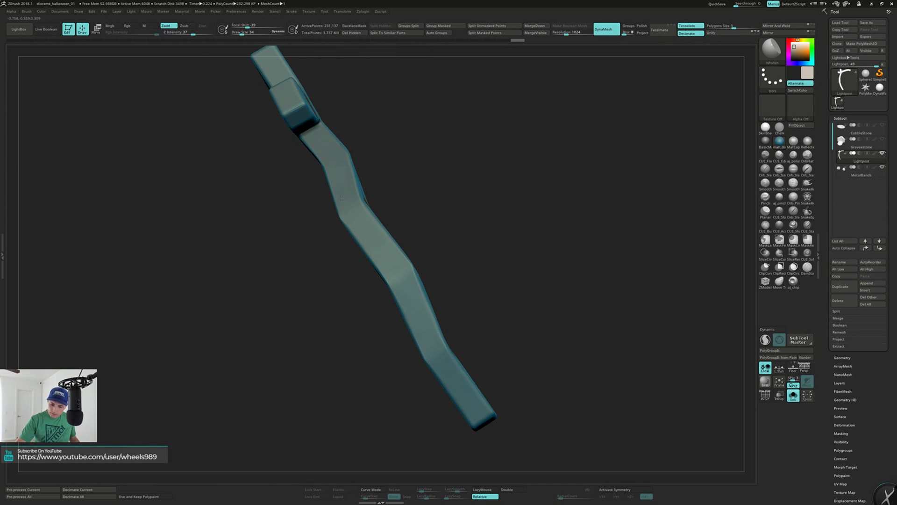
left_click_drag(444, 285, 429, 194, "alt")
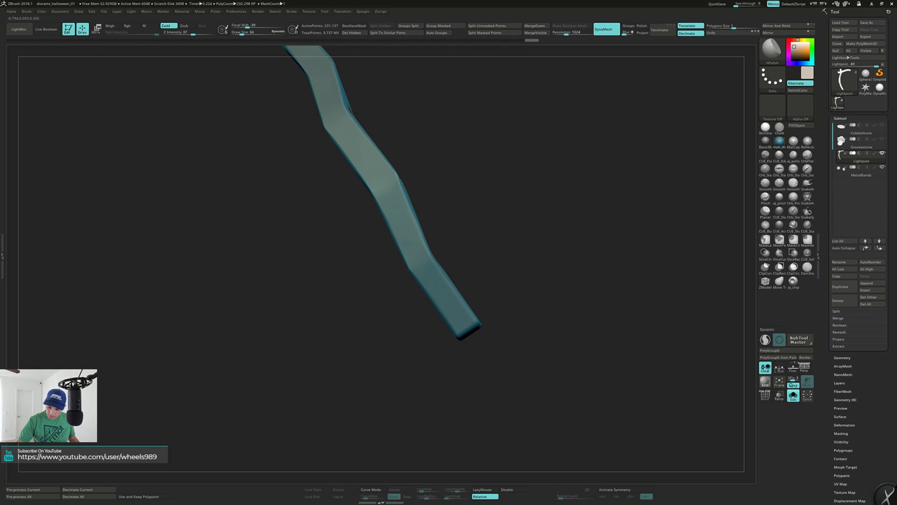
left_click_drag(430, 282, 444, 306)
mouse_move(481, 262)
left_mouse_down()
mouse_move(431, 249)
mouse_move(445, 295)
left_mouse_up()
left_click_drag(505, 248, 449, 226)
key("shift")
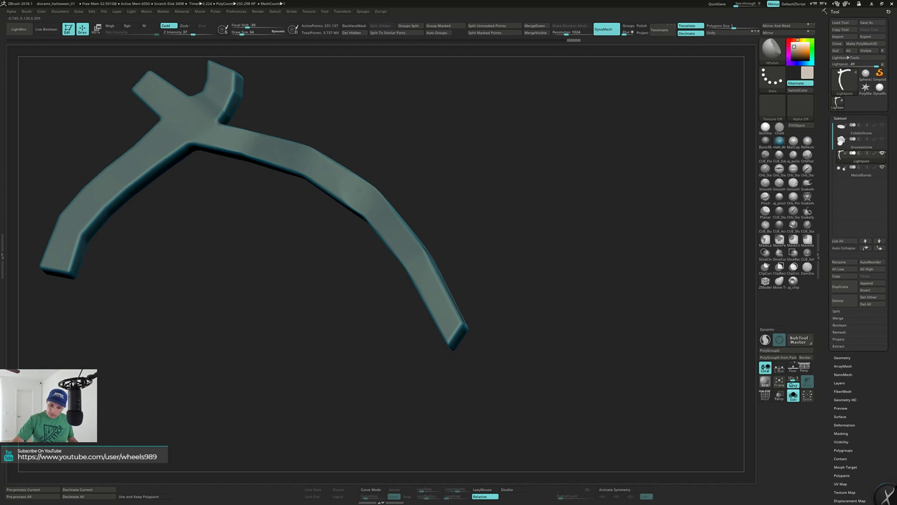
Polish the bends on the curved post's broad face from the crossbar joint toward the base.
left_click_drag(374, 241, 353, 232)
left_click_drag(333, 202, 367, 222)
mouse_move(397, 264)
left_mouse_down()
mouse_move(381, 259)
mouse_move(423, 275)
mouse_move(411, 173)
mouse_move(414, 181)
mouse_move(400, 182)
mouse_move(507, 194)
mouse_move(458, 165)
mouse_move(547, 195)
mouse_move(575, 159)
mouse_move(529, 209)
left_mouse_up()
mouse_move(576, 183)
left_mouse_down()
mouse_move(519, 223)
mouse_move(549, 222)
mouse_move(460, 250)
mouse_move(472, 269)
mouse_move(462, 262)
left_mouse_up()
left_click(423, 233)
mouse_move(485, 196)
left_mouse_down()
mouse_move(488, 209)
mouse_move(447, 260)
mouse_move(458, 212)
left_mouse_up()
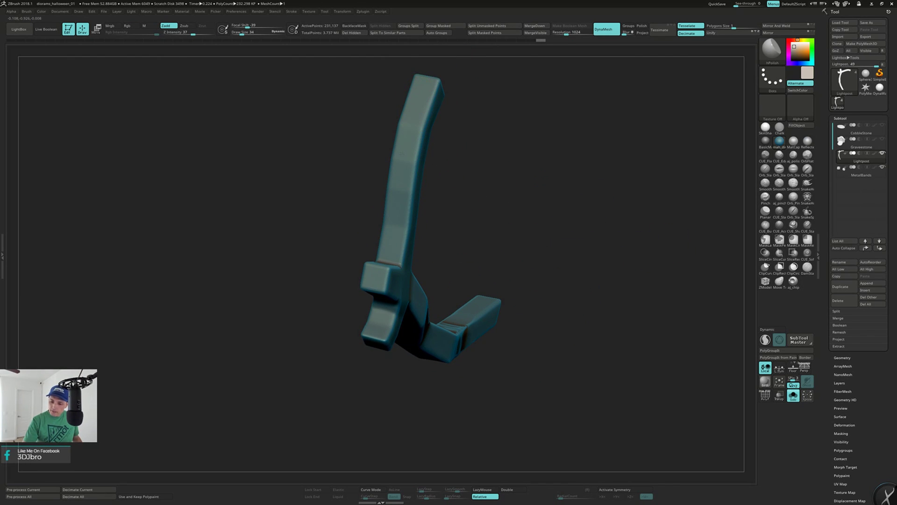
Smooth and polish the long crossbar arm along its upper side, underside and broad face, including the bend near its tip.
key("shift")
left_click_drag(397, 210, 393, 247, "shift")
left_click_drag(415, 98, 410, 122)
left_click_drag(524, 196, 448, 201)
key("shift")
left_click_drag(427, 105, 430, 90)
mouse_move(514, 151)
left_mouse_down()
mouse_move(443, 147)
mouse_move(414, 158)
left_mouse_up()
key("shift")
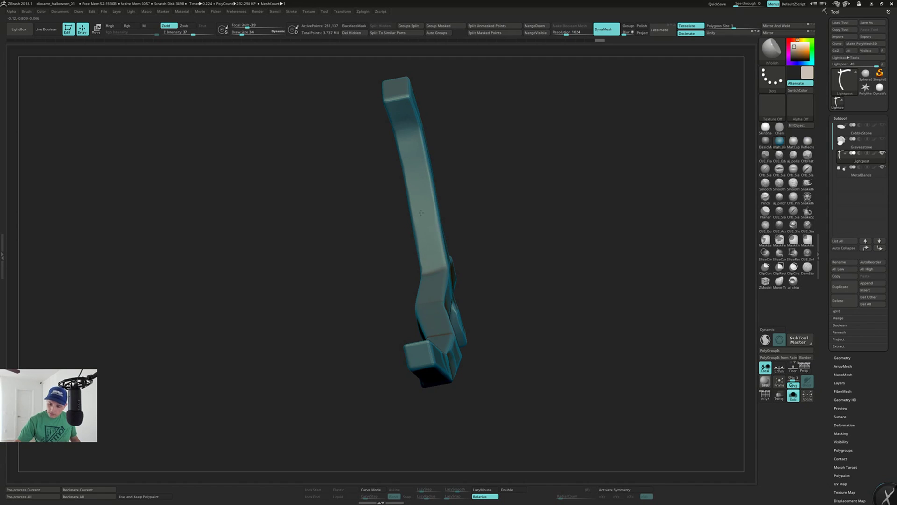
left_click_drag(399, 113, 402, 120)
left_click_drag(472, 135, 405, 116)
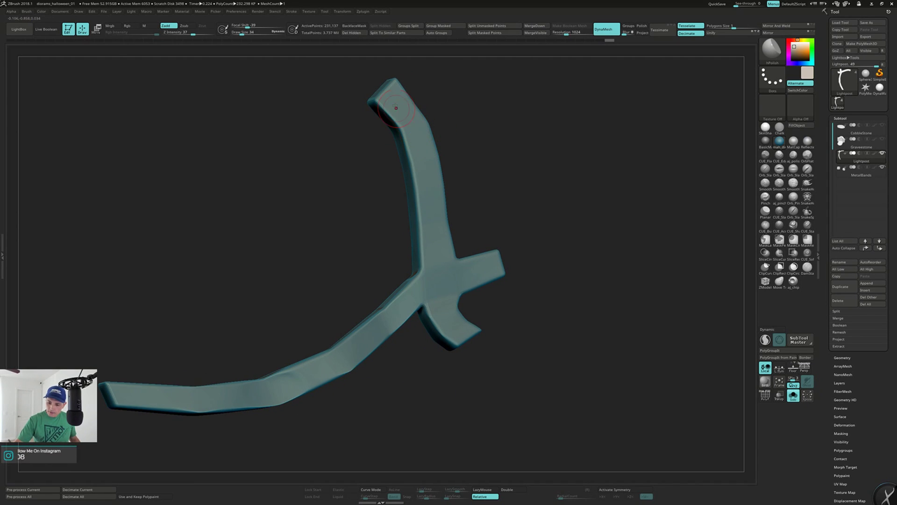
left_click_drag(436, 251, 436, 253)
mouse_move(486, 205)
left_mouse_down()
mouse_move(528, 206)
mouse_move(490, 208)
left_mouse_up()
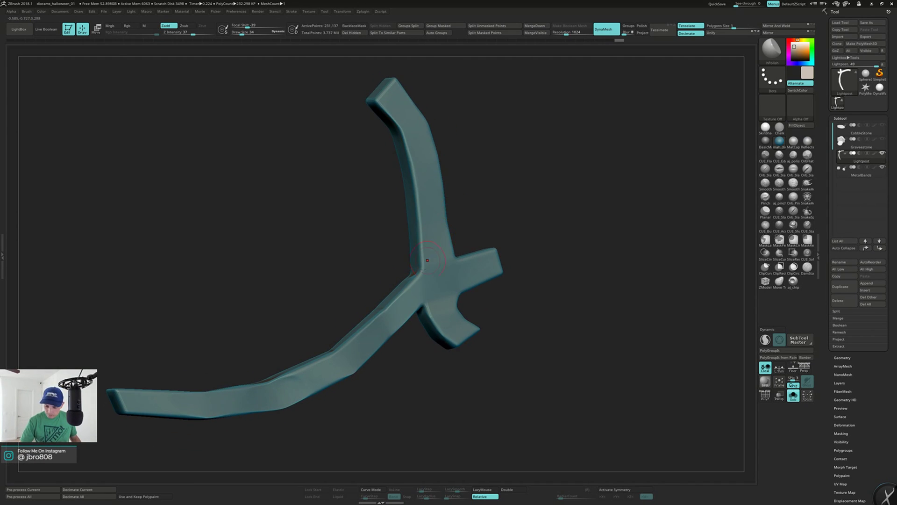
Update the lightpost's DynaMesh, polish the post below the crossbar with hPolish, and update the DynaMesh again.
left_click_drag(580, 230, 523, 313, "ctrl")
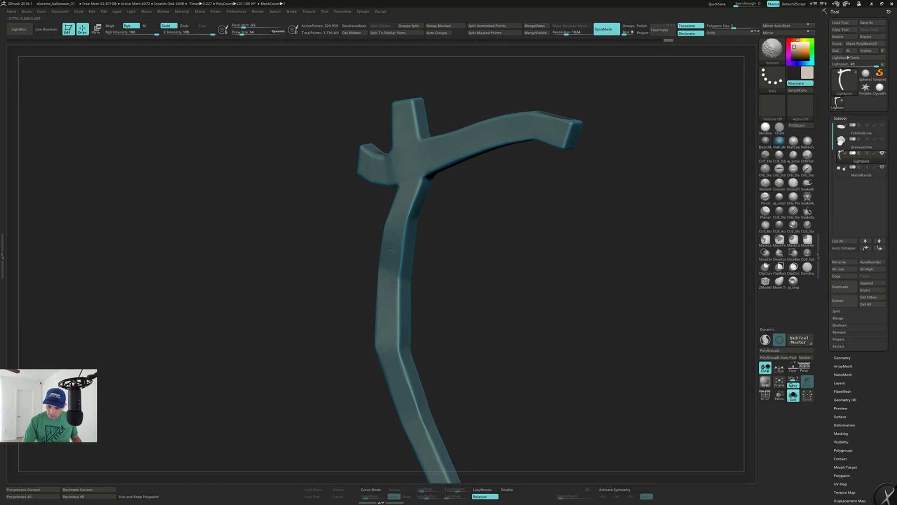
key("b")
key("h")
key("p")
mouse_move(439, 232)
left_mouse_down()
mouse_move(448, 233)
mouse_move(404, 288)
mouse_move(423, 264)
left_mouse_up()
mouse_move(496, 231)
left_mouse_down("ctrl")
mouse_move(507, 319)
mouse_move(516, 265)
mouse_move(561, 238)
mouse_move(537, 227)
mouse_move(524, 267)
mouse_move(524, 241)
left_mouse_up("ctrl")
Switch to the TrimDynamic brush at draw size 17 and smooth the post's long edge down to the base.
key("2")
mouse_move(524, 241)
left_mouse_down()
mouse_move(529, 249)
mouse_move(528, 237)
left_mouse_up()
mouse_move(529, 237)
left_mouse_down("alt")
mouse_move(524, 284)
mouse_move(422, 200)
left_mouse_up("alt")
key("s")
left_click_drag(486, 175, 482, 174)
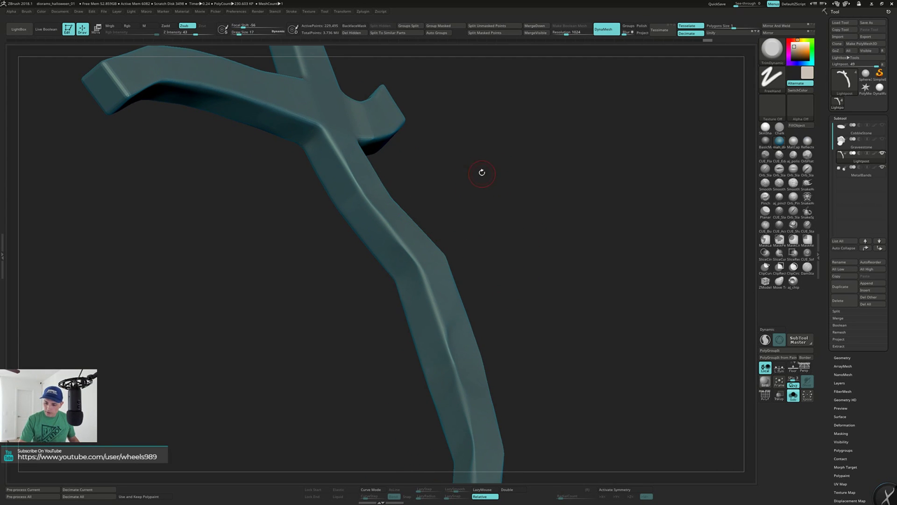
key("shift")
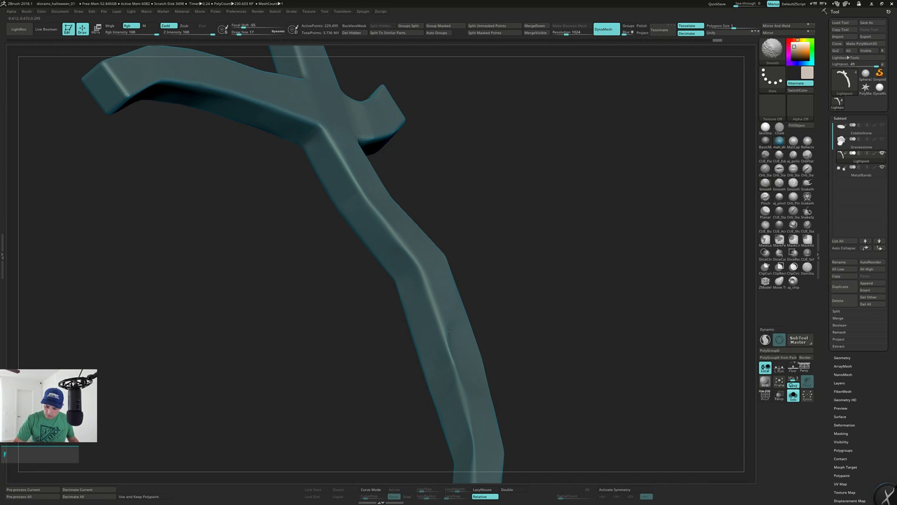
right_click_drag(460, 371, 441, 271, "alt")
left_click_drag(443, 300, 454, 362, "shift")
right_click_drag(456, 355, 456, 302, "alt")
left_click_drag(455, 320, 451, 378, "shift")
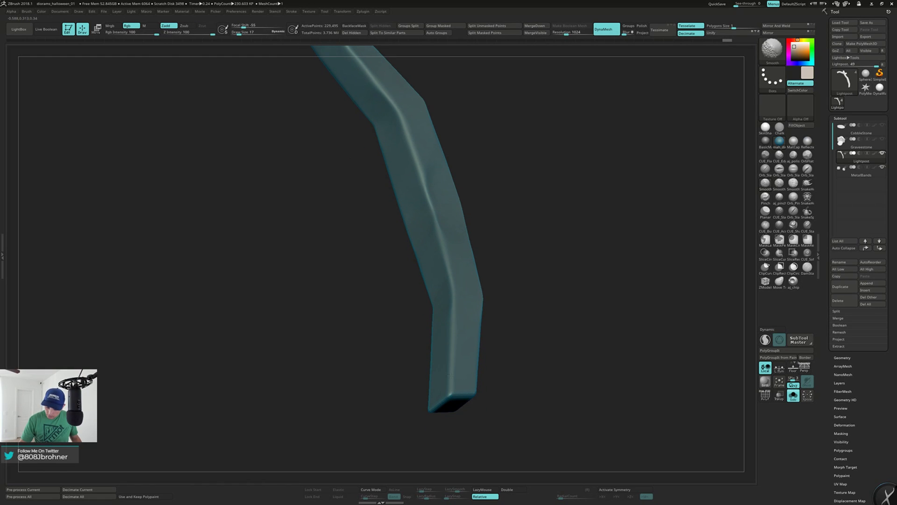
right_click_drag(458, 360, 508, 345)
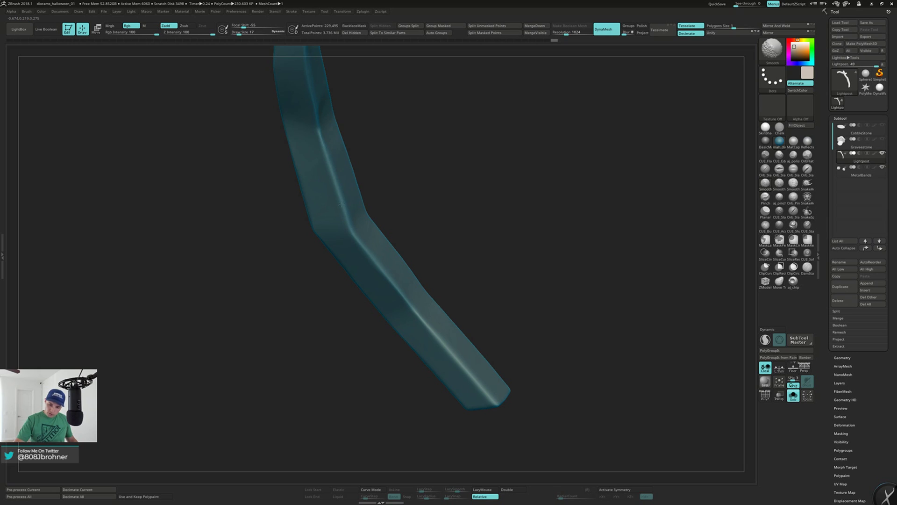
Smooth the long edge on another side of the post around its middle bends.
left_click_drag(344, 212, 322, 134, "shift")
right_click_drag(320, 130, 352, 248, "alt")
mouse_move(317, 98)
right_mouse_down()
mouse_move(351, 123)
mouse_move(328, 118)
right_mouse_up()
left_click_drag(306, 237, 314, 195)
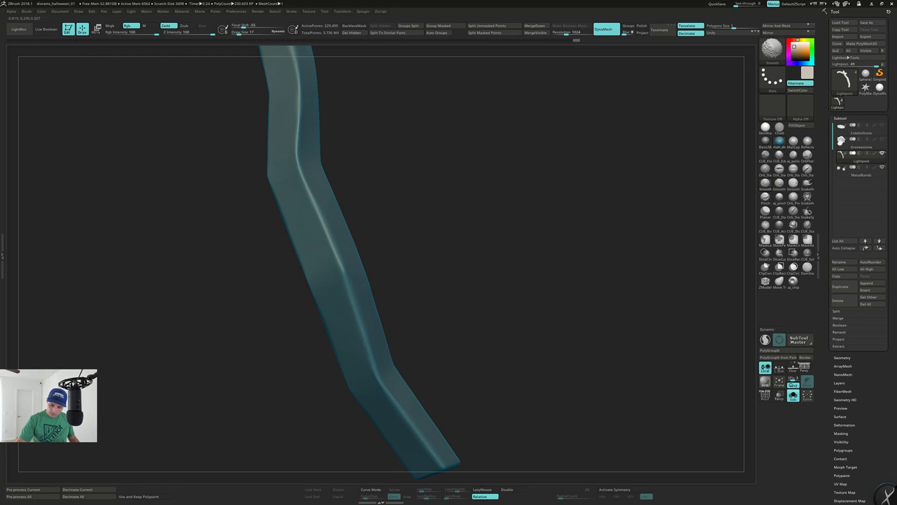
right_click_drag(397, 410, 367, 329, "alt")
left_click_drag(369, 323, 413, 379, "shift")
right_click_drag(398, 360, 424, 293)
Smooth the post's edge along the lowest section and around the bend just above the base.
key("shift")
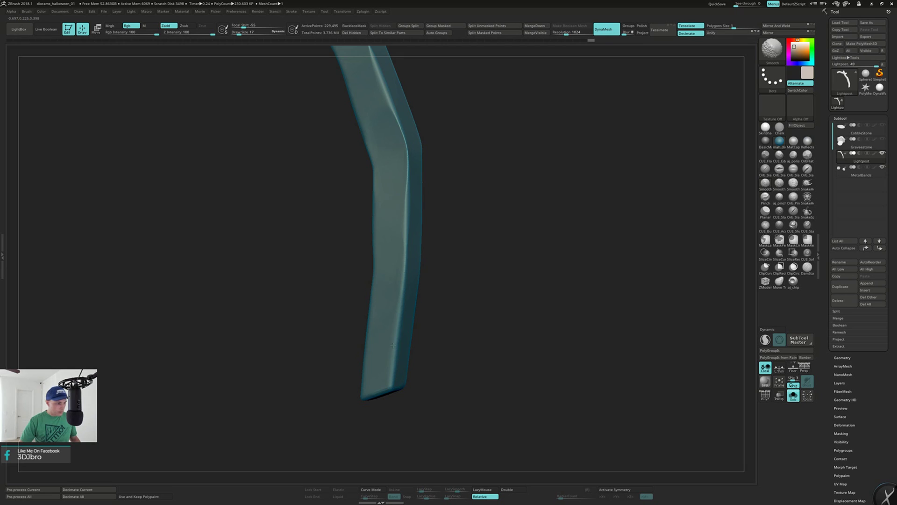
left_click_drag(401, 290, 395, 329, "shift")
left_click_drag(424, 272, 409, 267)
key("shift")
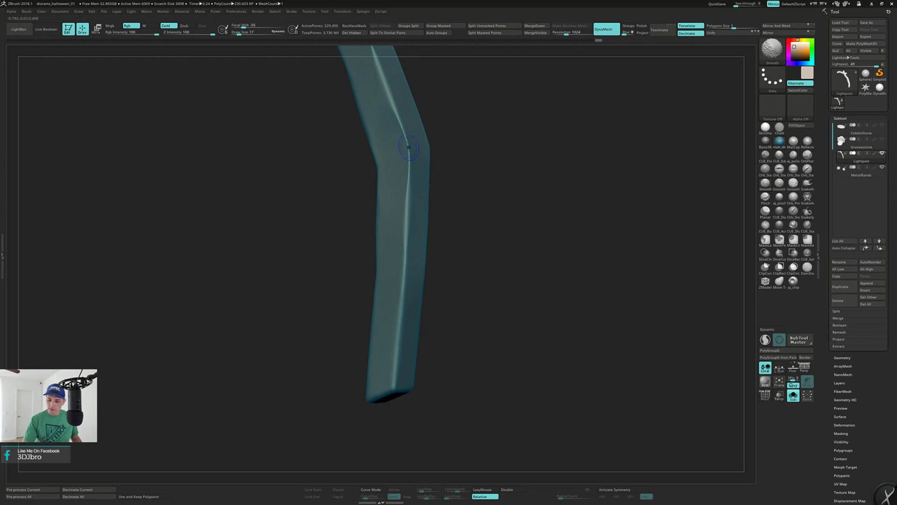
mouse_move(406, 137)
left_mouse_down("shift")
mouse_move(400, 126)
mouse_move(411, 135)
mouse_move(404, 134)
left_mouse_up("shift")
key("shift")
mouse_move(399, 131)
right_mouse_down("alt")
mouse_move(415, 257)
mouse_move(401, 226)
mouse_move(413, 206)
mouse_move(395, 166)
right_mouse_up("alt")
key("shift")
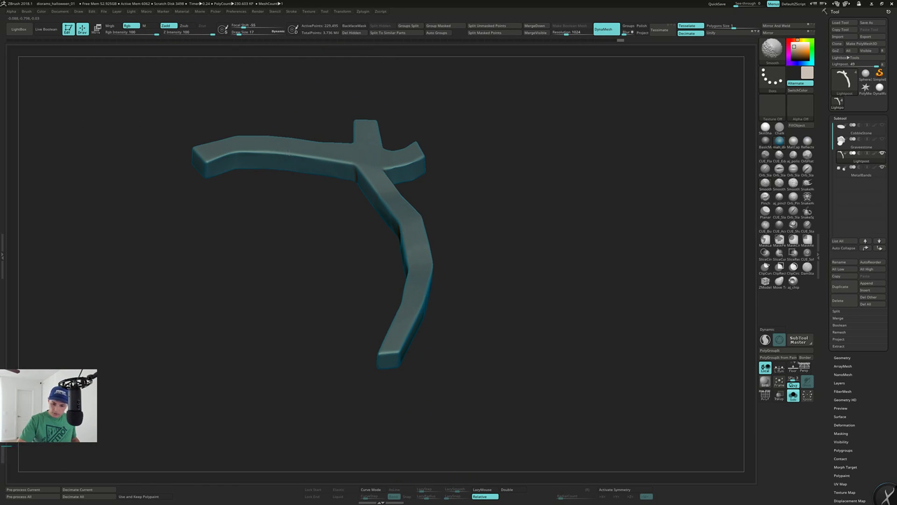
Smooth the edges of the long crossbar arm between its tip and the joint.
mouse_move(349, 157)
right_mouse_down()
mouse_move(394, 134)
mouse_move(409, 149)
mouse_move(381, 157)
mouse_move(408, 159)
mouse_move(371, 163)
right_mouse_up()
key("shift")
key("shift")
mouse_move(440, 163)
right_mouse_down()
mouse_move(428, 196)
mouse_move(443, 92)
mouse_move(471, 92)
mouse_move(531, 118)
mouse_move(501, 142)
mouse_move(472, 149)
mouse_move(467, 161)
mouse_move(507, 138)
mouse_move(413, 255)
mouse_move(431, 233)
right_mouse_up()
key("shift")
Set the TrimDynamic draw size to 25 and bevel the long arm's upper edge and one underside edge.
key("s")
left_click_drag(448, 229, 451, 229)
mouse_move(451, 225)
right_mouse_down("ctrl")
mouse_move(450, 234)
mouse_move(497, 173)
mouse_move(386, 210)
right_mouse_up("ctrl")
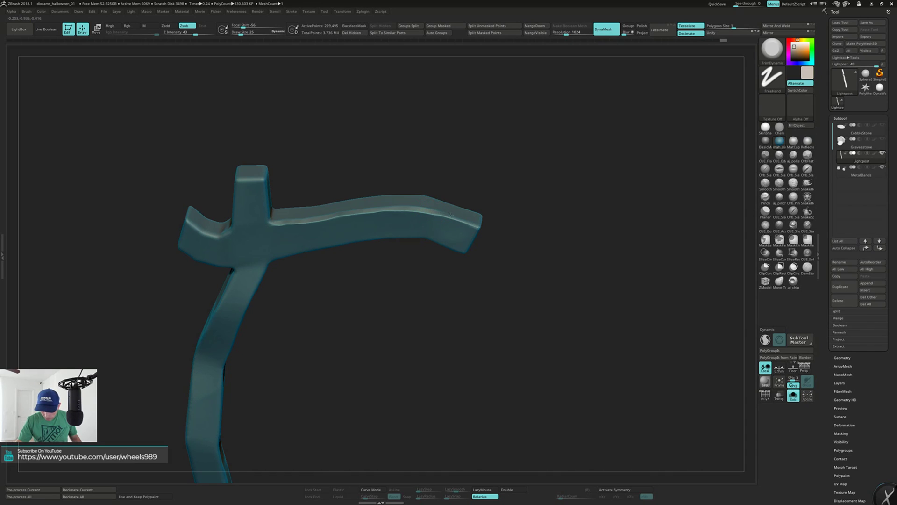
mouse_move(472, 222)
right_mouse_down()
mouse_move(476, 229)
mouse_move(484, 202)
mouse_move(479, 217)
mouse_move(502, 211)
mouse_move(491, 200)
mouse_move(487, 214)
mouse_move(435, 214)
mouse_move(485, 194)
mouse_move(485, 178)
right_mouse_up()
key("shift")
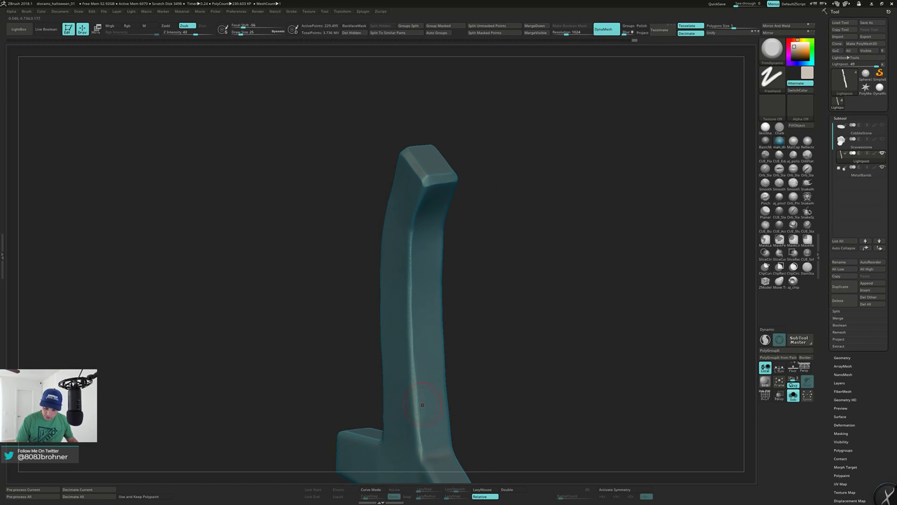
left_click_drag(420, 450, 409, 247)
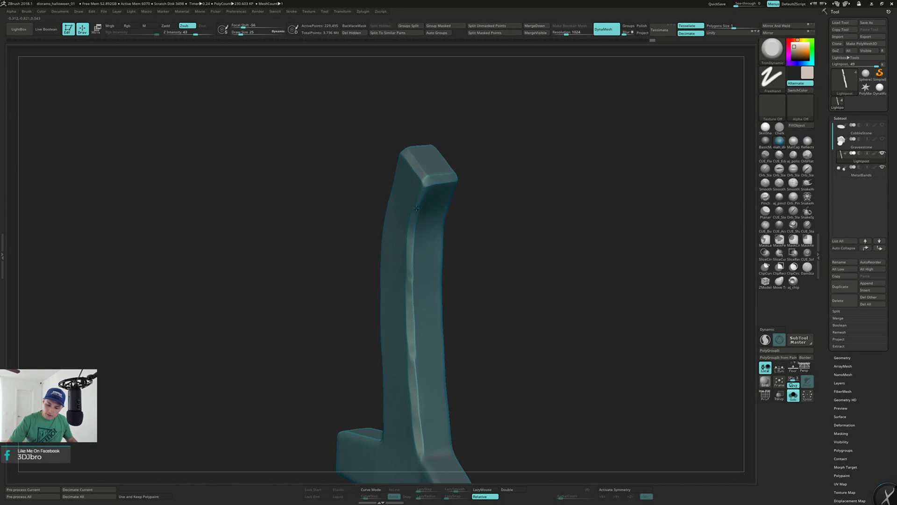
Bevel the remaining edges of the long arm from the crossbar joint out to its tip.
mouse_move(469, 170)
left_mouse_down()
mouse_move(456, 210)
mouse_move(456, 184)
mouse_move(487, 187)
mouse_move(484, 196)
left_mouse_up()
mouse_move(456, 393)
left_mouse_down()
mouse_move(455, 231)
mouse_move(434, 141)
left_mouse_up()
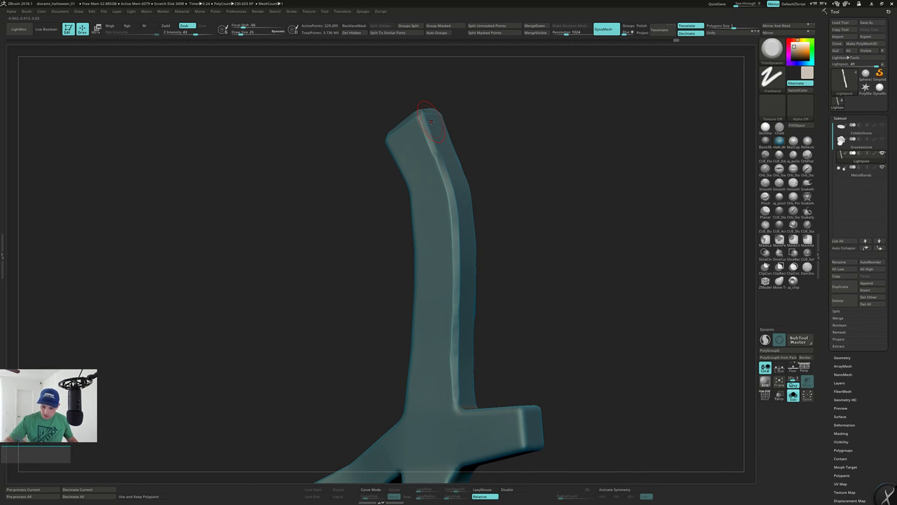
left_click_drag(498, 169, 556, 187)
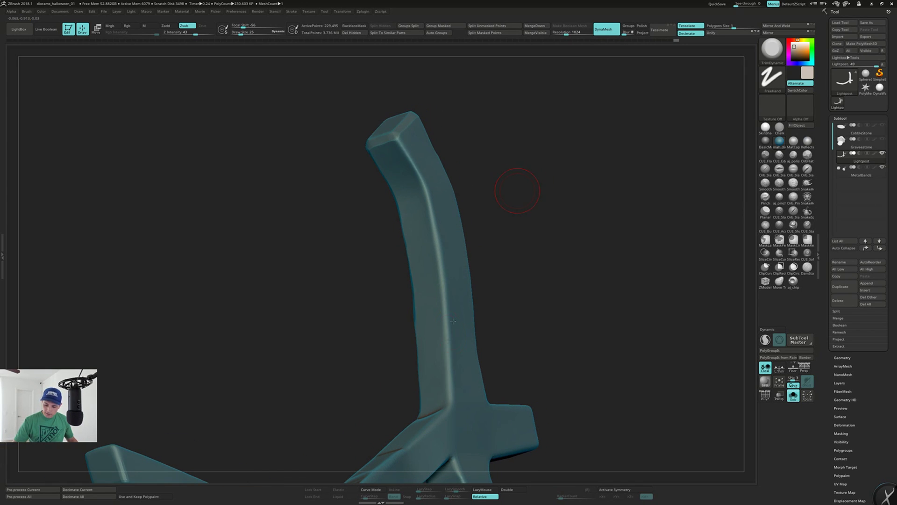
mouse_move(445, 357)
left_mouse_down()
mouse_move(440, 257)
mouse_move(411, 160)
mouse_move(440, 144)
mouse_move(486, 205)
mouse_move(528, 216)
mouse_move(545, 266)
mouse_move(581, 257)
mouse_move(502, 229)
mouse_move(508, 244)
mouse_move(481, 274)
mouse_move(505, 307)
mouse_move(494, 342)
mouse_move(514, 327)
mouse_move(507, 313)
mouse_move(452, 268)
mouse_move(432, 280)
mouse_move(430, 296)
left_mouse_up()
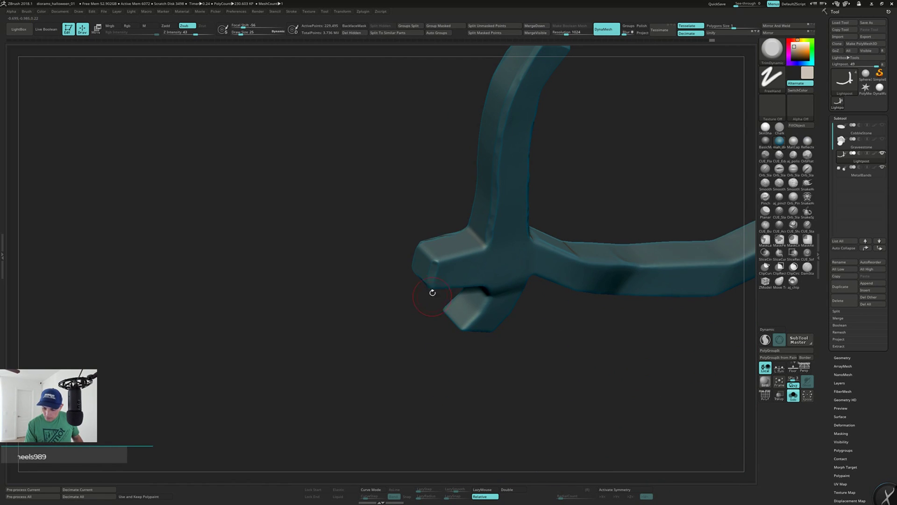
Bevel the edges of the post's short top stub and the inner curve of the hooked arm.
left_click_drag(434, 262, 492, 303)
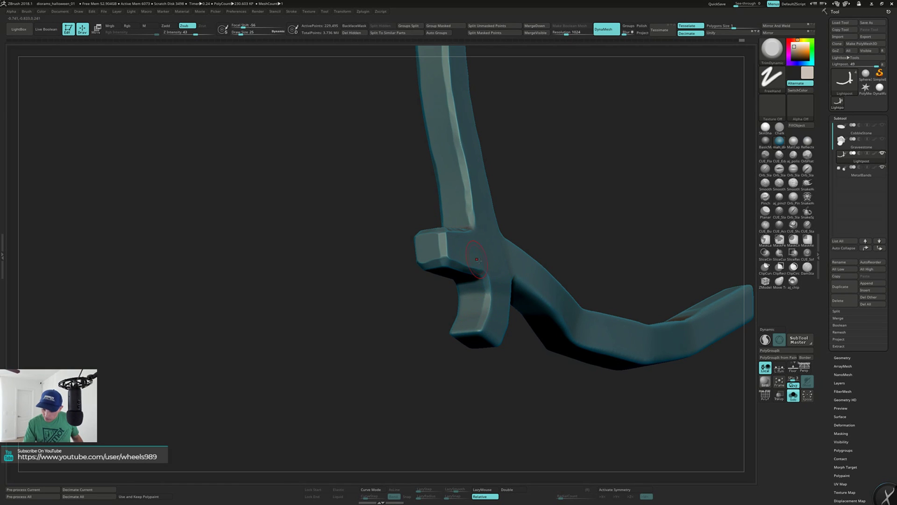
left_click_drag(473, 257, 459, 277)
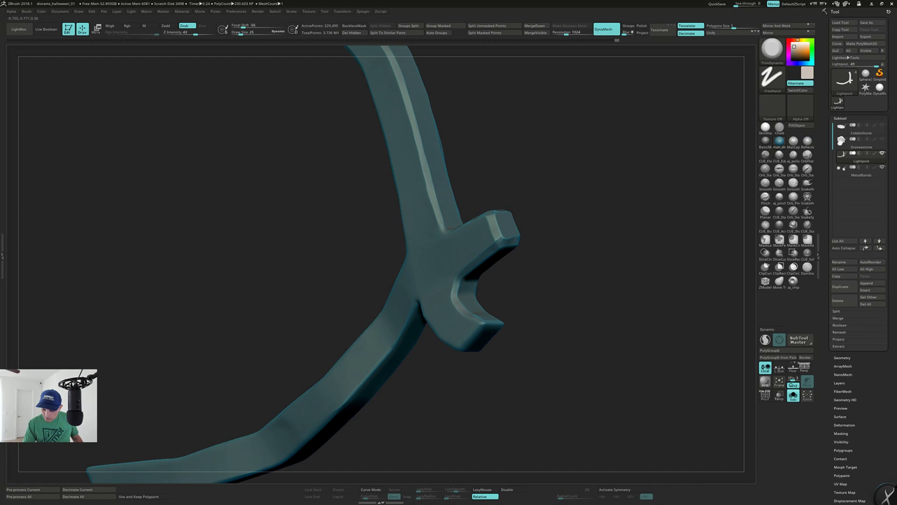
mouse_move(481, 324)
left_mouse_down()
mouse_move(474, 273)
mouse_move(496, 271)
mouse_move(461, 296)
left_mouse_up()
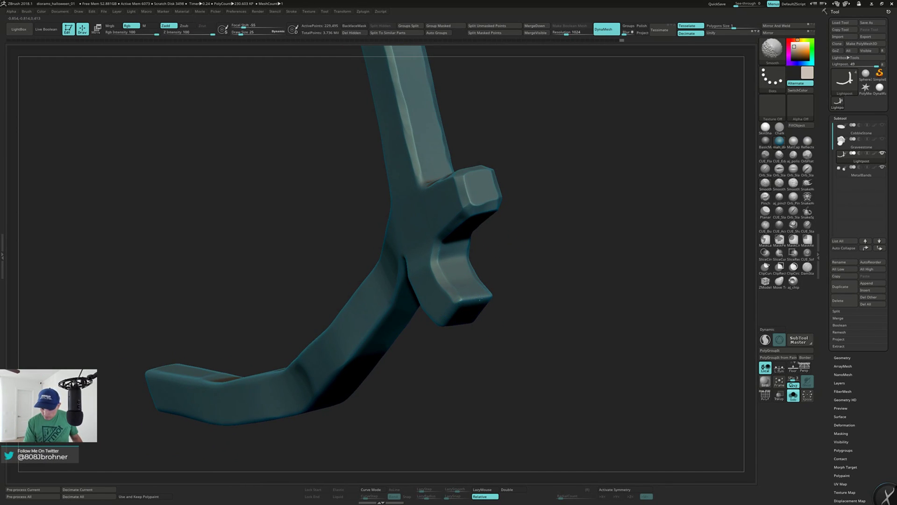
left_click_drag(519, 299, 467, 300)
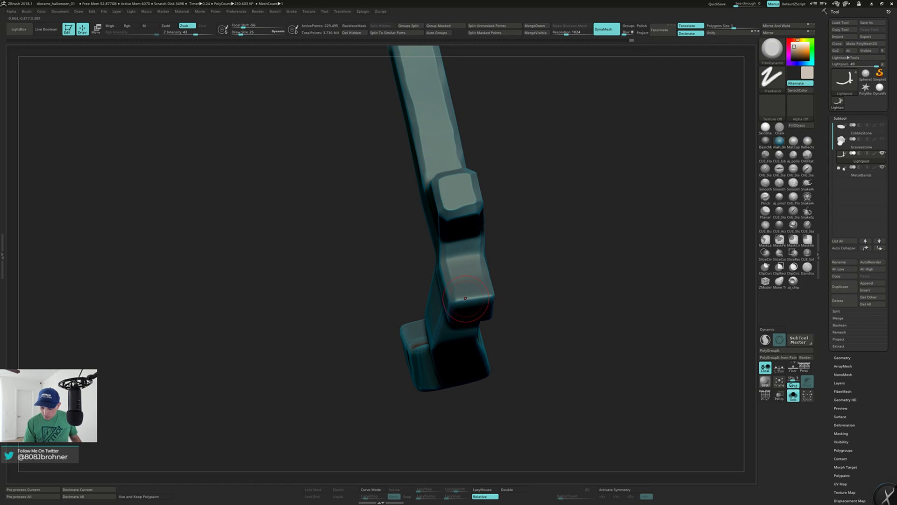
Trim the end face and surrounding edges of the short hooked arm.
right_click_drag(467, 290, 487, 263)
left_click_drag(463, 287, 461, 302)
right_click_drag(453, 294, 463, 285)
left_click_drag(478, 286, 489, 288)
mouse_move(455, 281)
right_mouse_down()
mouse_move(470, 274)
mouse_move(453, 321)
mouse_move(468, 332)
mouse_move(501, 310)
mouse_move(458, 279)
right_mouse_up()
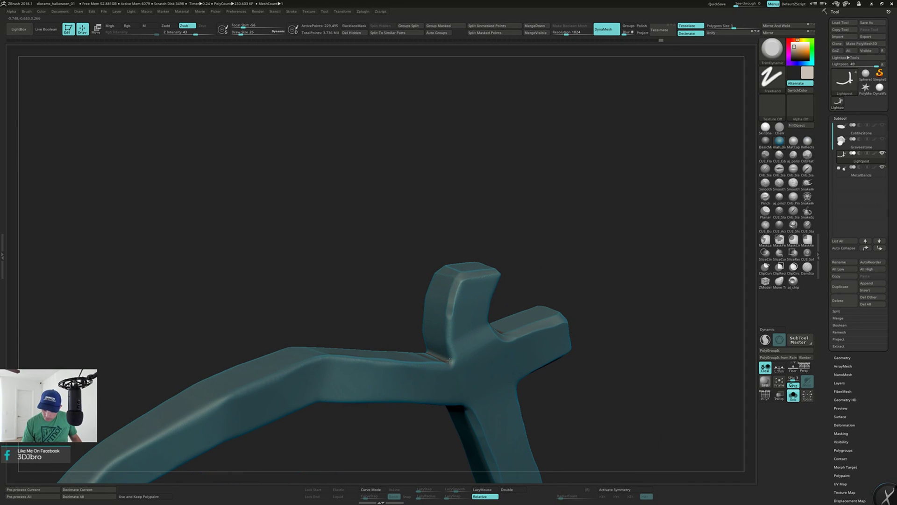
Smooth the crease where the hooked arm's underside meets the post.
right_click_drag(462, 365, 446, 363)
left_click_drag(449, 358, 457, 363, "shift")
right_click_drag(425, 323, 464, 305)
mouse_move(425, 275)
right_mouse_down()
mouse_move(420, 284)
mouse_move(490, 300)
right_mouse_up()
Set the draw size to 12, then trim the hooked arm's lower edges and smooth the crease at the post joint.
key("s")
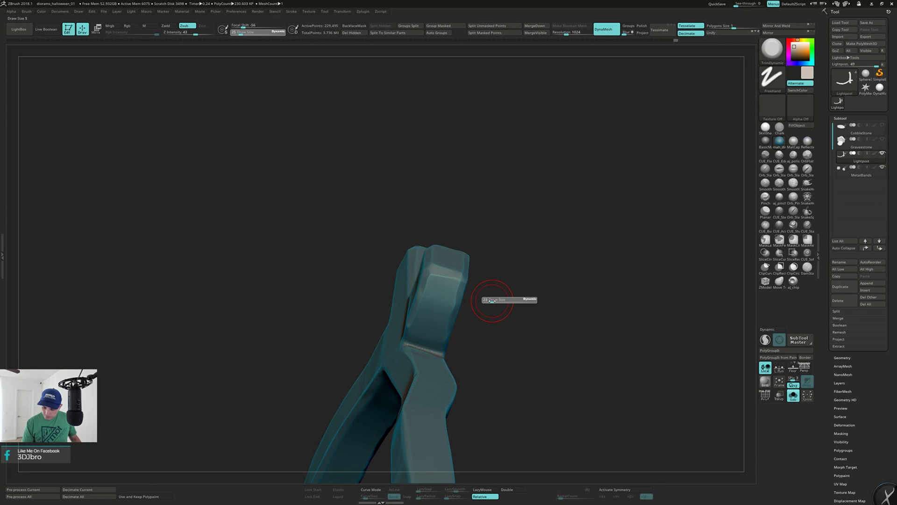
left_click_drag(490, 300, 488, 300)
mouse_move(490, 297)
right_mouse_down()
mouse_move(480, 339)
mouse_move(472, 332)
mouse_move(474, 365)
right_mouse_up()
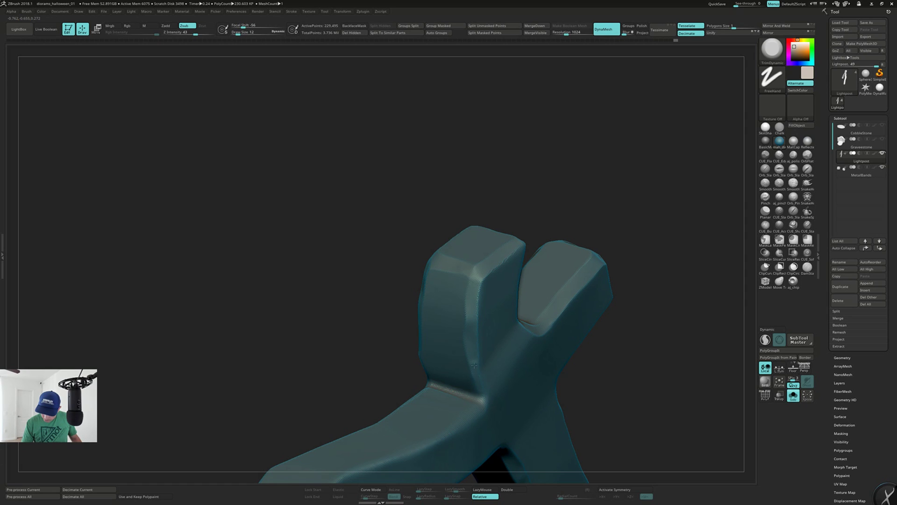
right_click_drag(479, 386, 448, 421)
right_click_drag(426, 363, 436, 371)
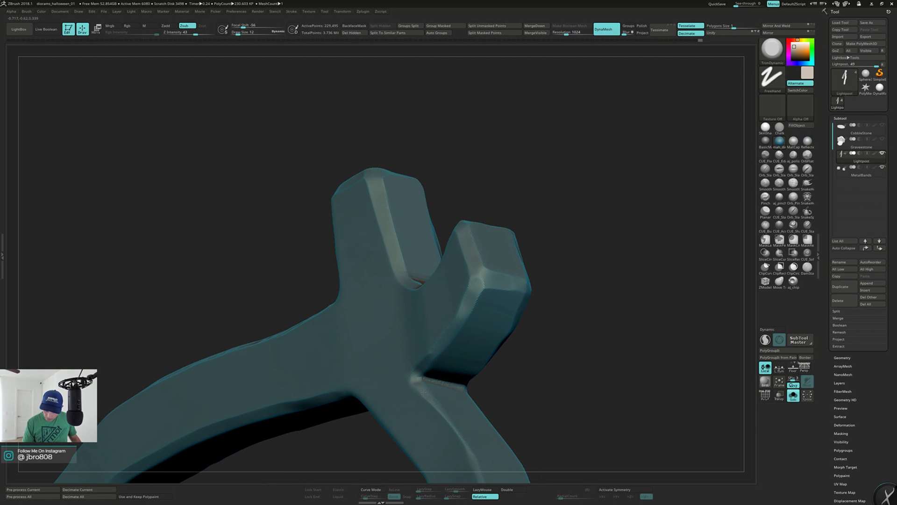
key("shift")
left_click_drag(454, 381, 463, 384, "shift")
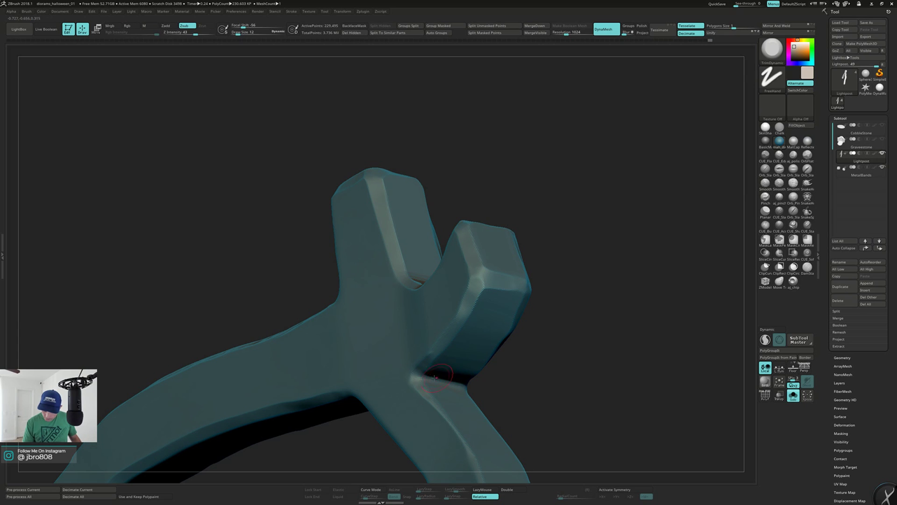
mouse_move(418, 371)
right_mouse_down()
mouse_move(464, 303)
mouse_move(452, 306)
right_mouse_up()
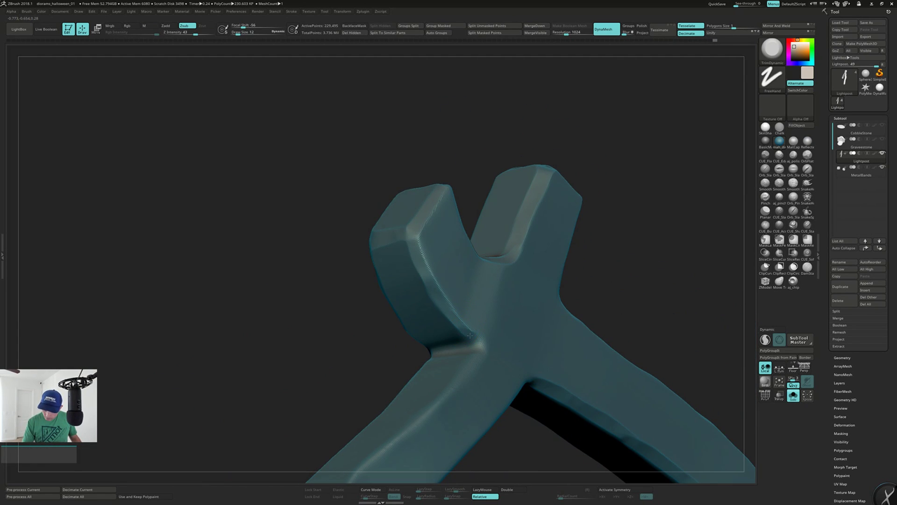
left_click_drag(470, 337, 480, 346)
Set the draw size to 23 and trim the long edge along the lower part of the post.
mouse_move(469, 395)
right_mouse_down()
mouse_move(463, 375)
mouse_move(516, 354)
mouse_move(527, 333)
right_mouse_up()
key("s")
left_click_drag(527, 334, 513, 336)
key("s")
right_click_drag(511, 380, 507, 268, "alt")
key("s")
left_click_drag(506, 268, 501, 269)
mouse_move(501, 268)
right_mouse_down()
mouse_move(426, 280)
mouse_move(434, 256)
right_mouse_up()
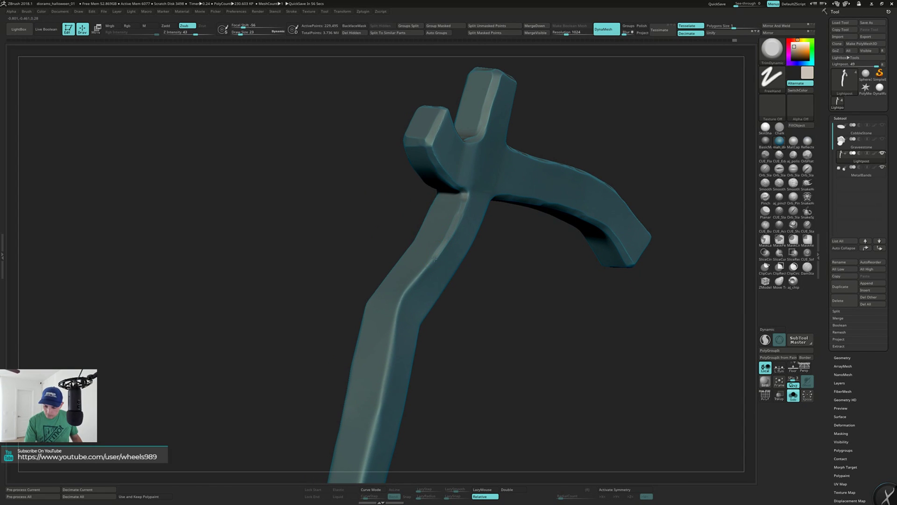
right_click_drag(411, 304, 414, 220, "alt")
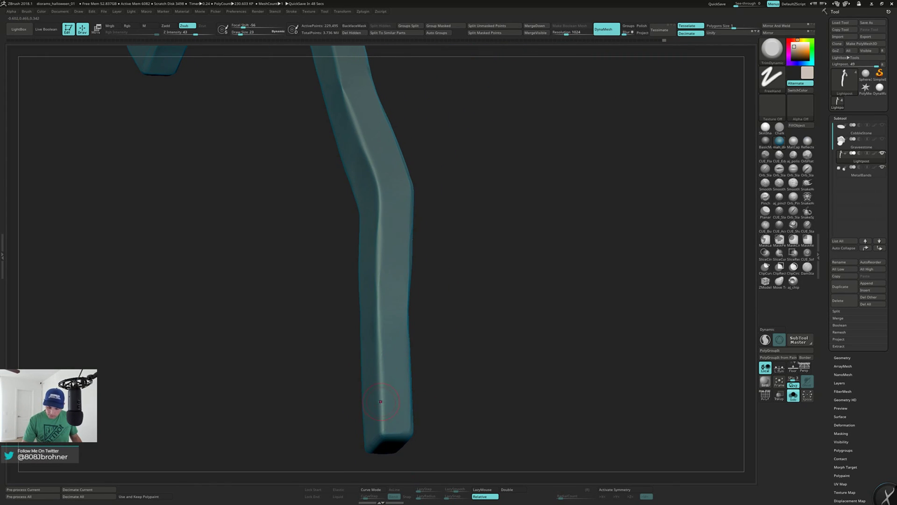
left_click_drag(380, 372, 379, 236)
Trim the post's long edges from below the hooked arm down to its base, evening out the bevels.
mouse_move(351, 216)
right_mouse_down()
mouse_move(385, 213)
mouse_move(384, 271)
right_mouse_up()
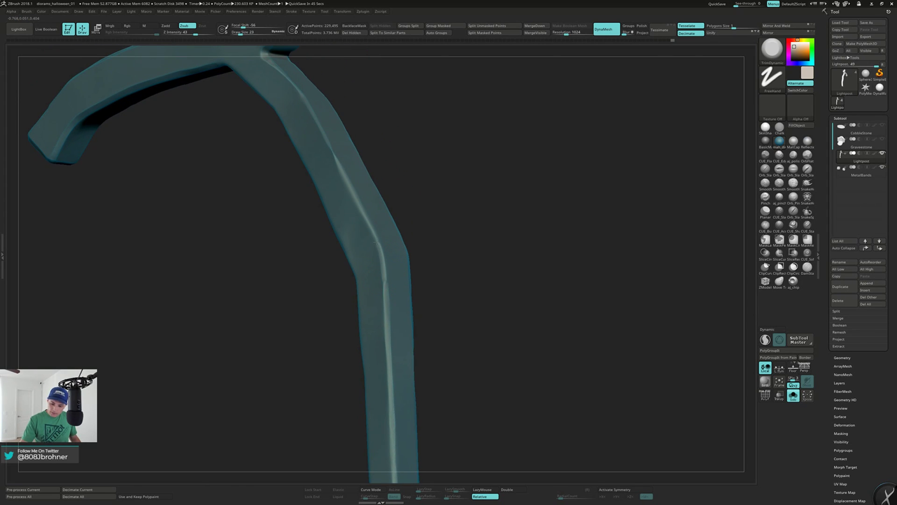
right_click_drag(357, 192, 316, 133)
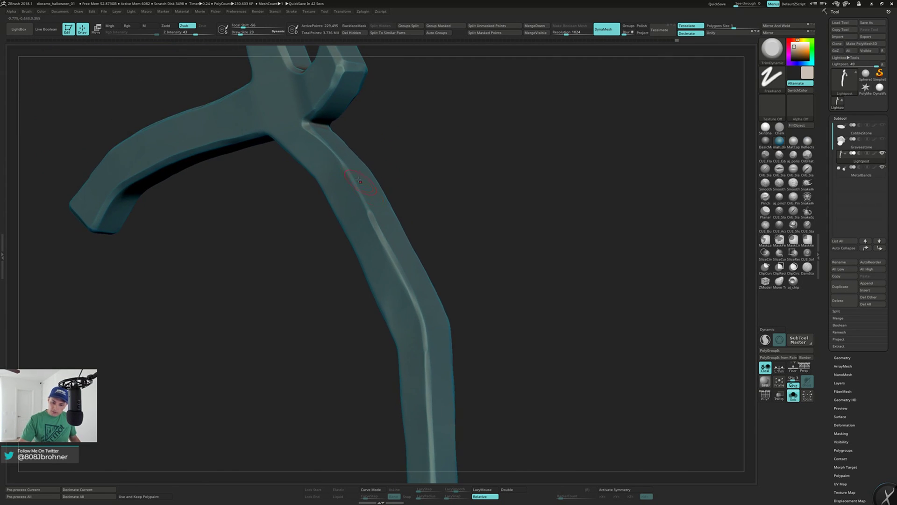
left_click_drag(316, 133, 339, 156)
right_click_drag(360, 195, 384, 165)
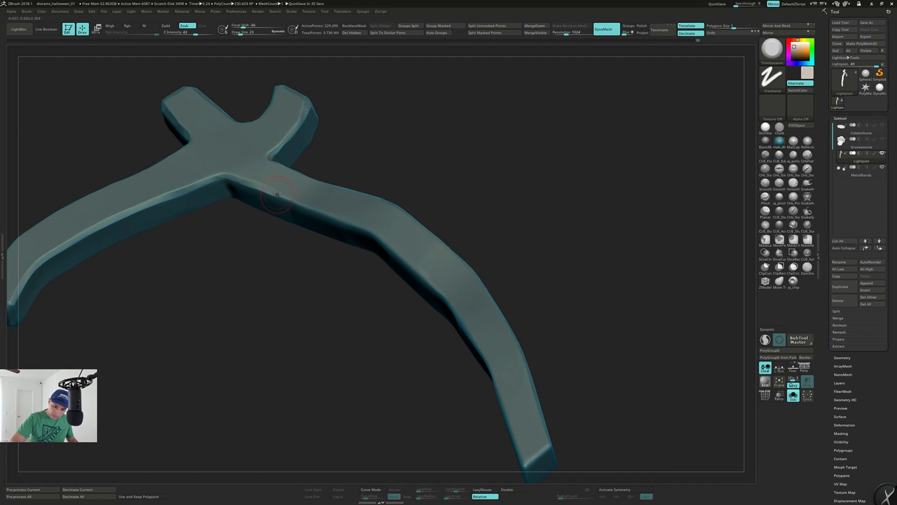
right_click_drag(382, 250, 388, 248)
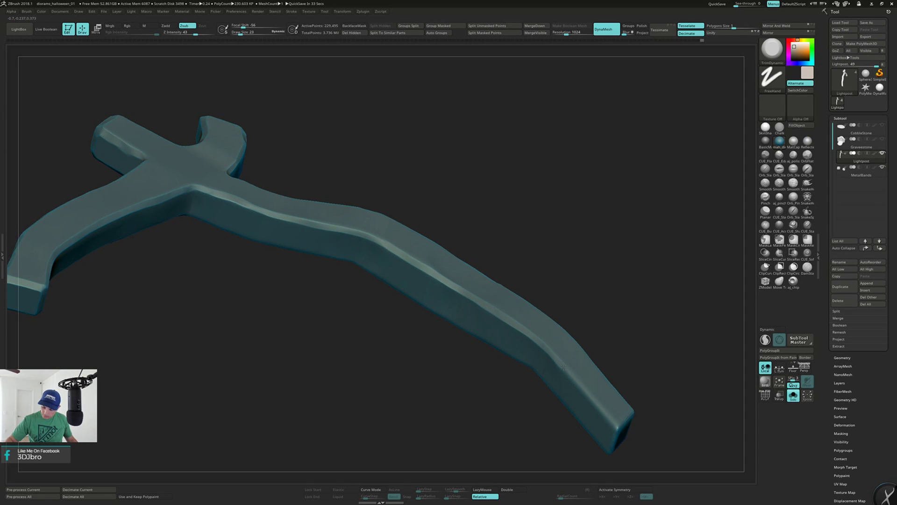
right_click_drag(613, 428, 441, 296)
right_click_drag(540, 201, 467, 206)
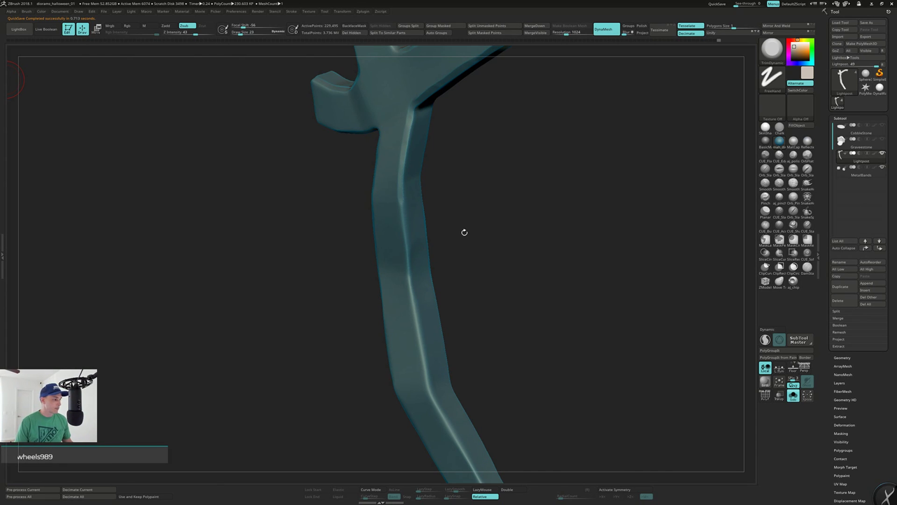
Trim the post's inner edge below the arm joint, then remesh the lightpost with DynaMesh.
left_click_drag(461, 193, 464, 185)
left_click_drag(403, 198, 410, 271)
mouse_move(430, 275)
left_mouse_down("alt")
mouse_move(418, 223)
mouse_move(407, 286)
mouse_move(432, 244)
mouse_move(425, 230)
mouse_move(402, 278)
mouse_move(415, 305)
mouse_move(431, 260)
mouse_move(405, 290)
mouse_move(493, 429)
left_mouse_up("alt")
mouse_move(514, 353)
left_mouse_down()
mouse_move(511, 333)
mouse_move(551, 293)
mouse_move(537, 280)
mouse_move(533, 304)
left_mouse_up()
left_click_drag(486, 332, 529, 350)
mouse_move(546, 340)
left_mouse_down()
mouse_move(526, 311)
mouse_move(533, 375)
left_mouse_up()
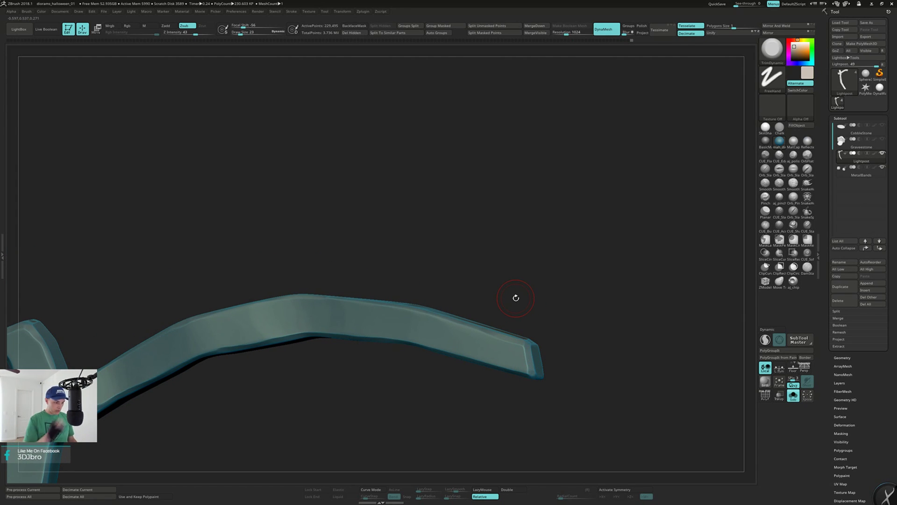
left_click_drag(541, 284, 521, 189)
mouse_move(509, 267)
left_mouse_down()
mouse_move(567, 203)
mouse_move(471, 244)
mouse_move(472, 267)
mouse_move(519, 257)
mouse_move(516, 301)
mouse_move(516, 243)
left_mouse_up()
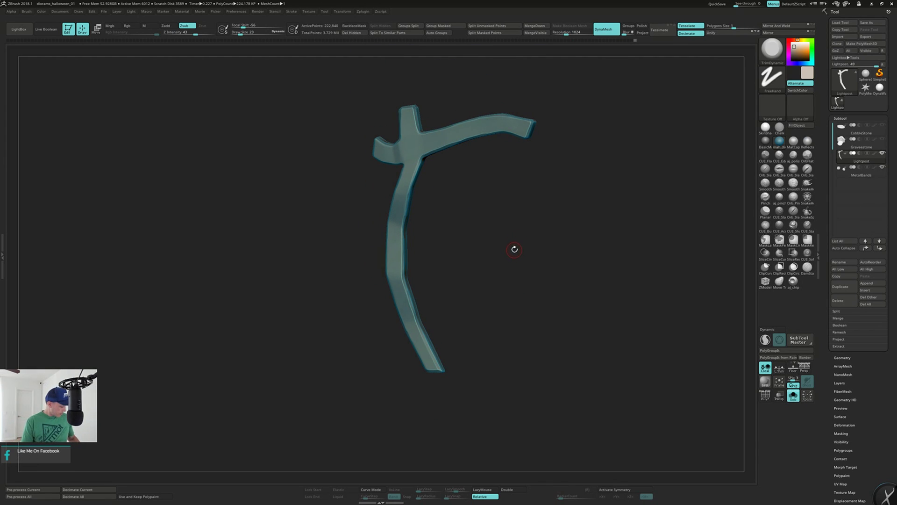
Switch to the clay tubes brush, undo the first test stroke, and carve wood grain lines into the hooked arm's front face.
key("2")
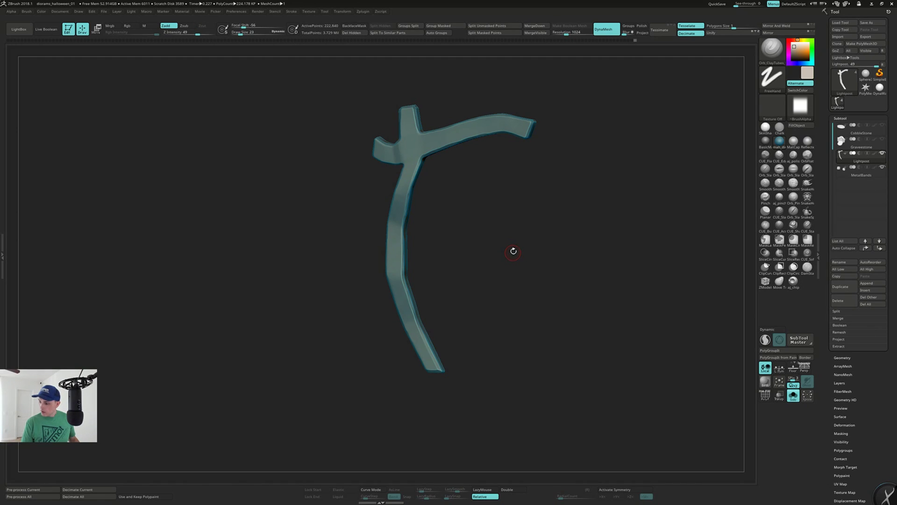
left_click_drag(515, 239, 497, 305, "alt")
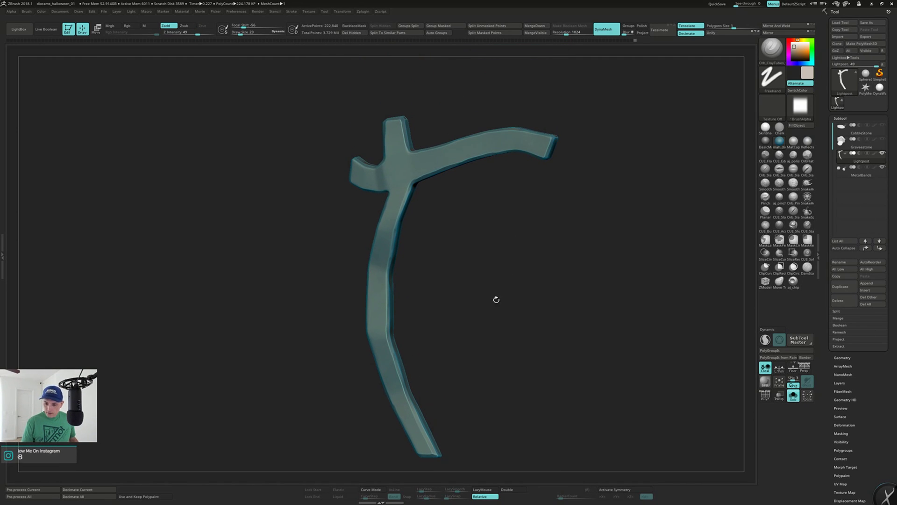
right_click_drag(395, 178, 407, 182)
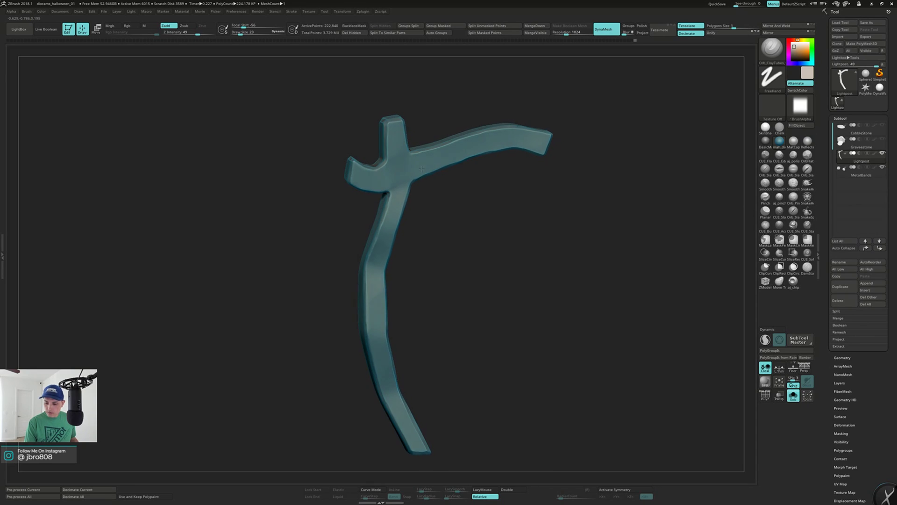
left_click_drag(422, 162, 396, 181, "alt")
right_click_drag(377, 198, 365, 197)
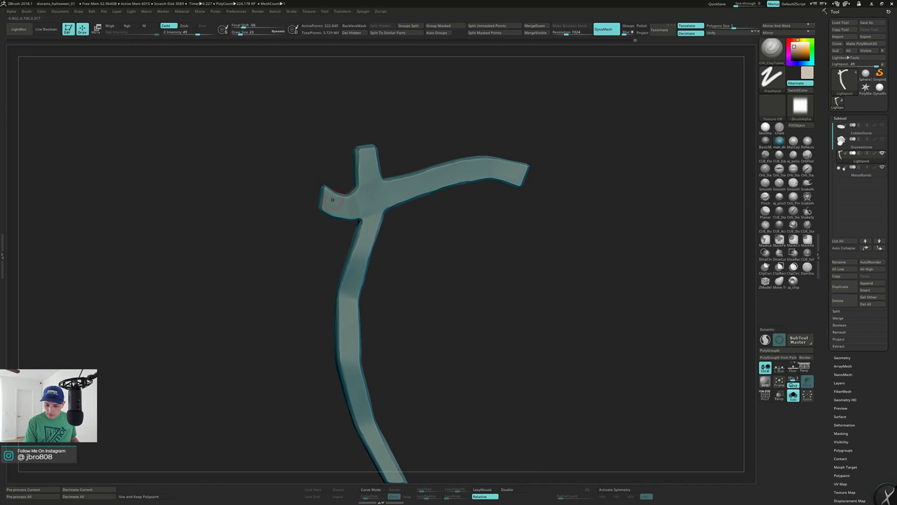
key("ctrl+z")
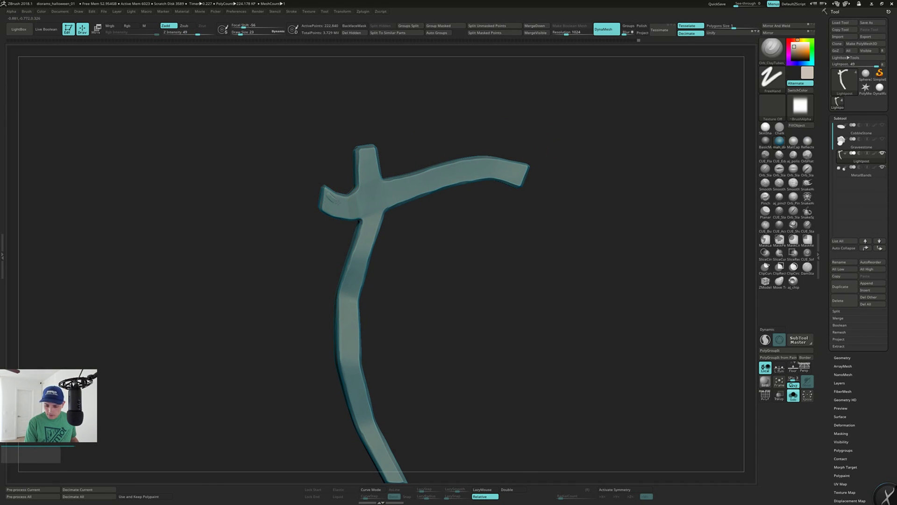
left_click_drag(326, 196, 348, 203)
left_click_drag(327, 206, 353, 206)
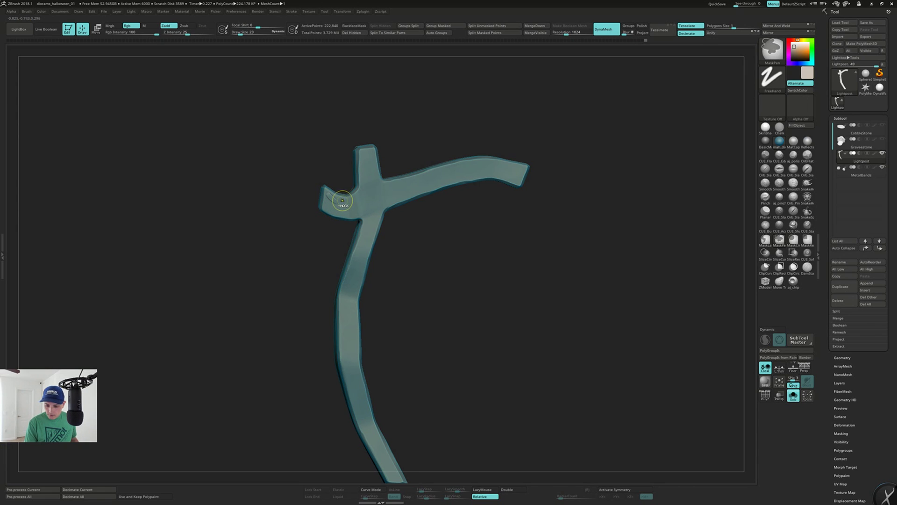
Extend the wood grain from the hooked arm across the joint and along the long arm's front face.
left_click_drag(332, 204, 379, 195)
right_click_drag(362, 211, 353, 210)
mouse_move(353, 213)
left_mouse_down()
mouse_move(485, 163)
mouse_move(510, 174)
mouse_move(511, 167)
left_mouse_up()
Carve wood grain lines along the top face of the long arm to its tip.
right_click_drag(496, 171, 380, 169)
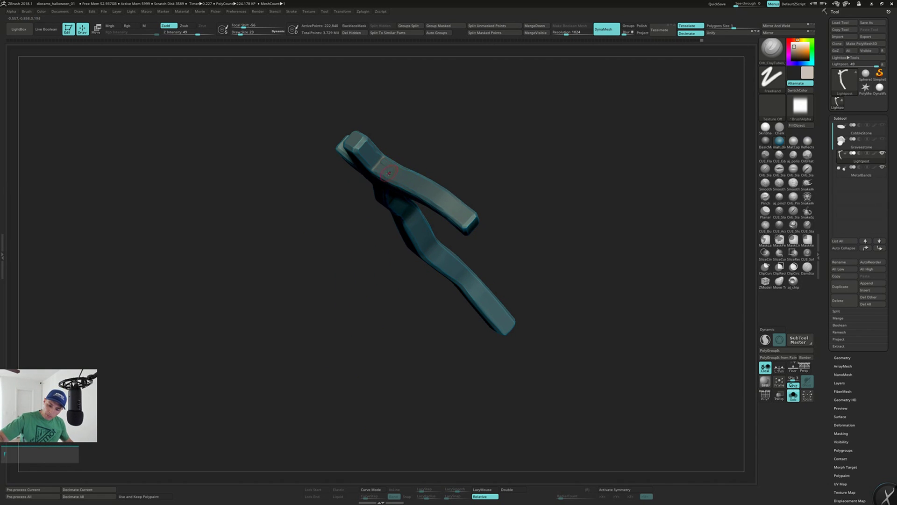
right_click_drag(378, 168, 395, 172)
left_click_drag(401, 170, 419, 187)
left_click_drag(468, 218, 465, 215)
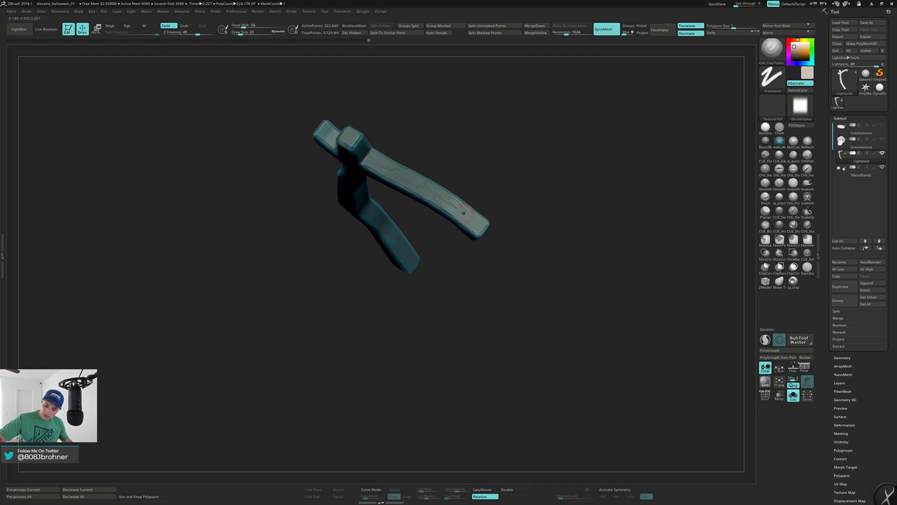
Carve wood grain into the back faces of the long arm and the hooked arm.
mouse_move(469, 211)
right_mouse_down()
mouse_move(411, 159)
mouse_move(416, 147)
mouse_move(429, 209)
mouse_move(412, 209)
right_mouse_up()
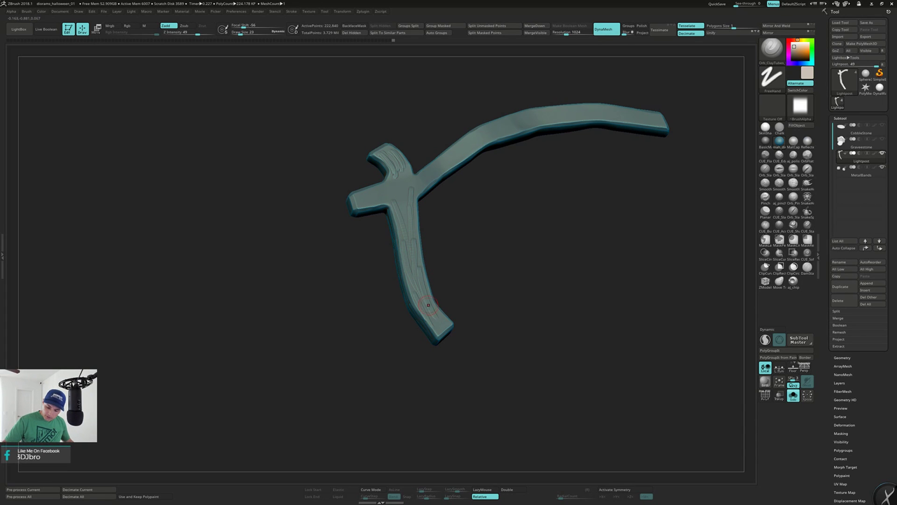
right_click_drag(413, 203, 460, 152)
left_click_drag(460, 152, 457, 139)
left_click_drag(403, 165, 401, 177)
Add wood grain to the top stub's side above the hook and down the whole back face of the post.
right_click_drag(435, 161, 477, 169)
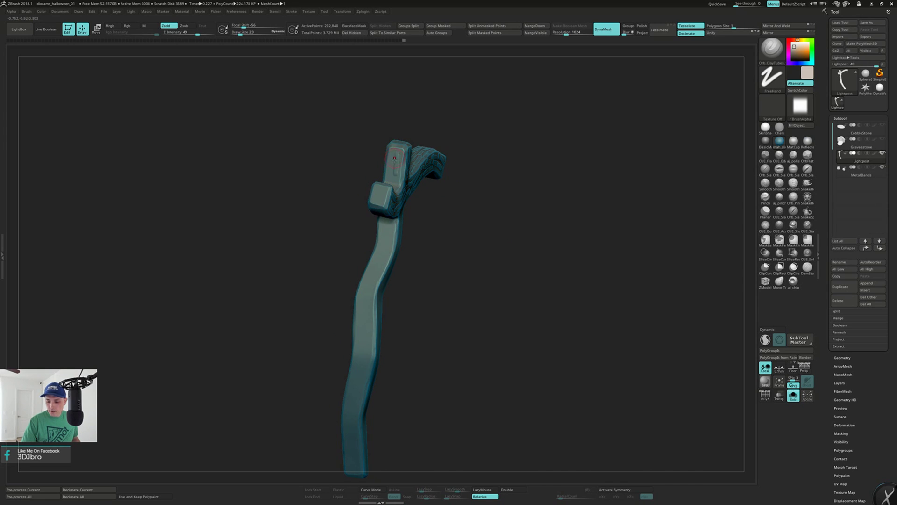
left_click_drag(394, 156, 394, 164)
right_click_drag(396, 175, 405, 159)
left_click_drag(406, 160, 389, 170)
left_click_drag(386, 203, 393, 238)
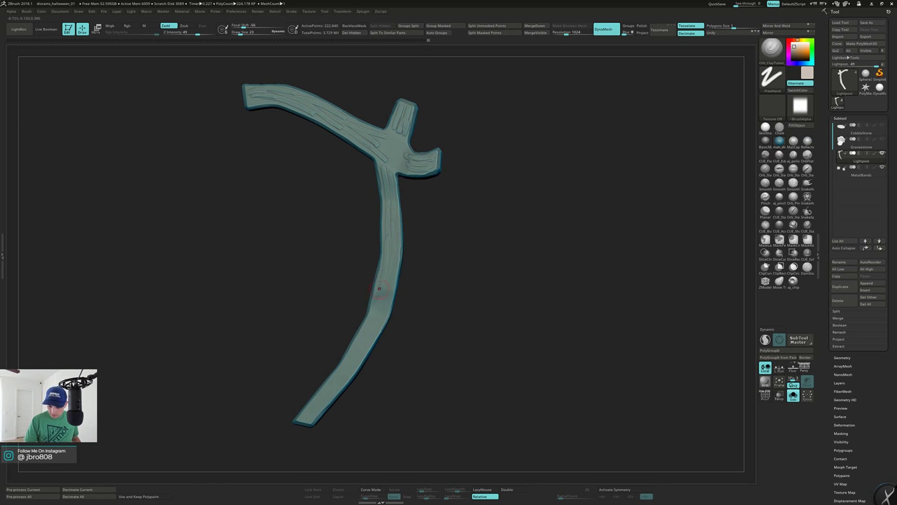
left_click_drag(388, 294, 375, 324)
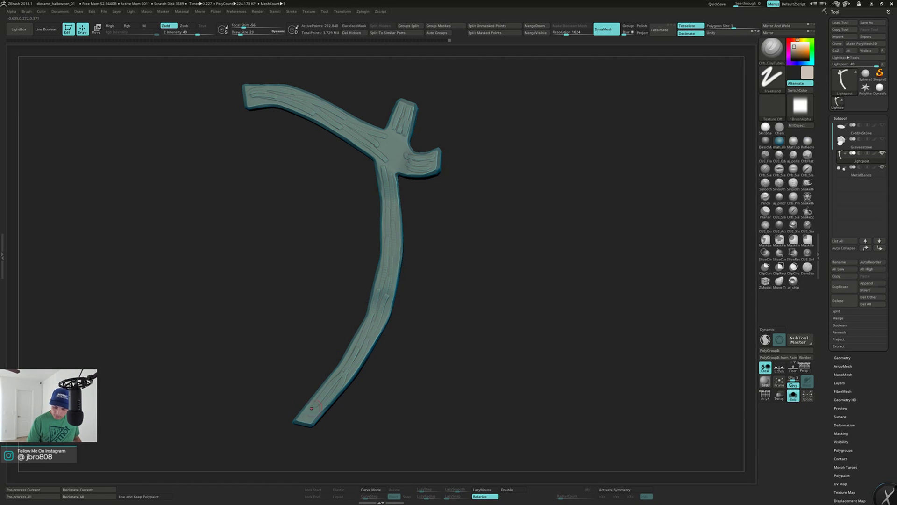
Carve wood grain along the underside of the long arm and down the front face of the post.
left_click_drag(233, 334, 379, 343)
left_click_drag(370, 304, 374, 201)
left_click_drag(301, 137, 304, 212)
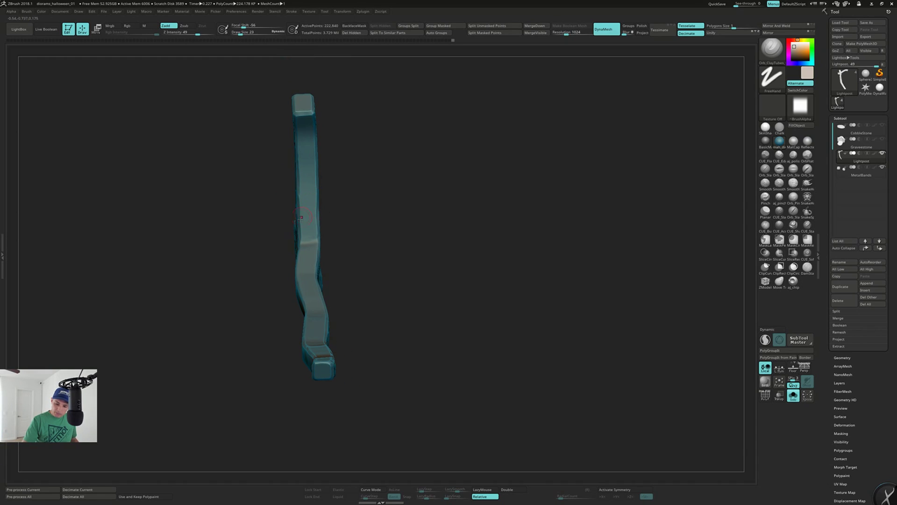
left_click_drag(309, 181, 306, 143)
left_click_drag(355, 299, 349, 222)
left_click_drag(305, 183, 302, 146)
left_click_drag(309, 114, 439, 159)
left_click_drag(383, 115, 396, 158)
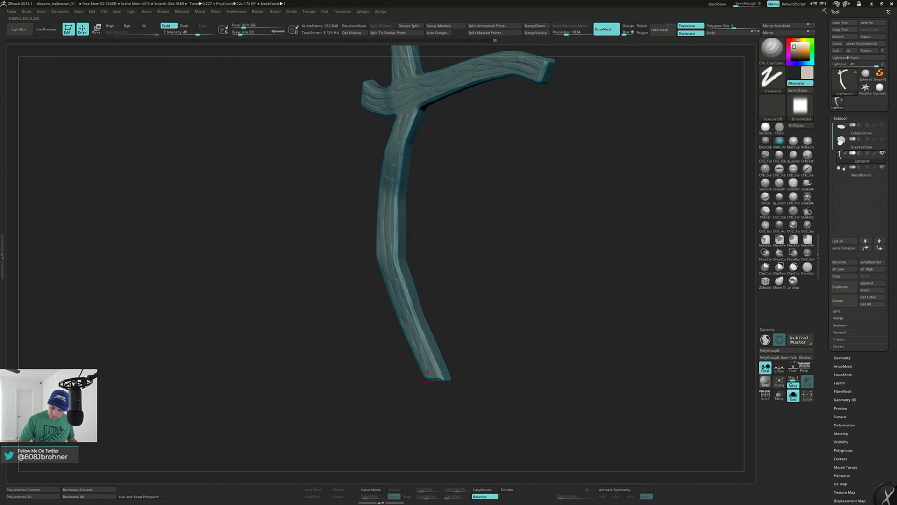
Carve wood grain down the post's inner side face beneath the long arm.
right_click_drag(424, 348, 461, 189)
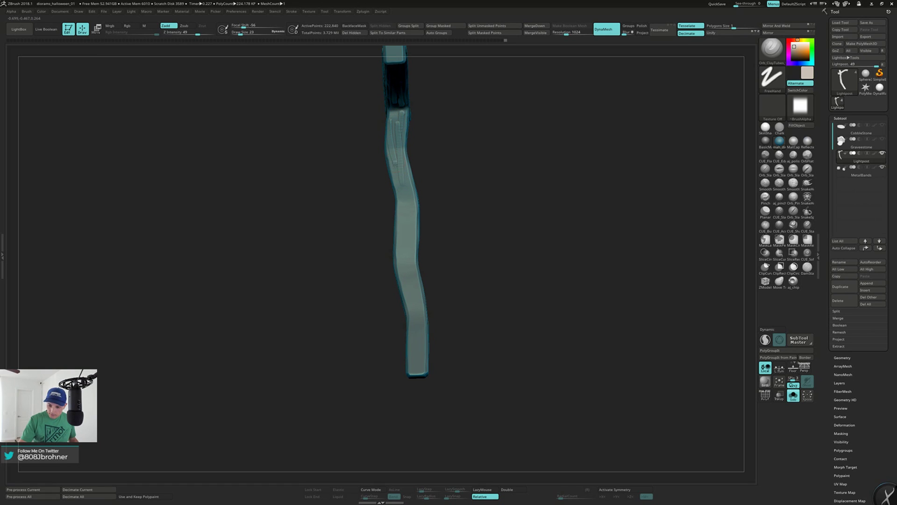
left_click_drag(400, 218, 405, 250)
left_click_drag(410, 214, 410, 237)
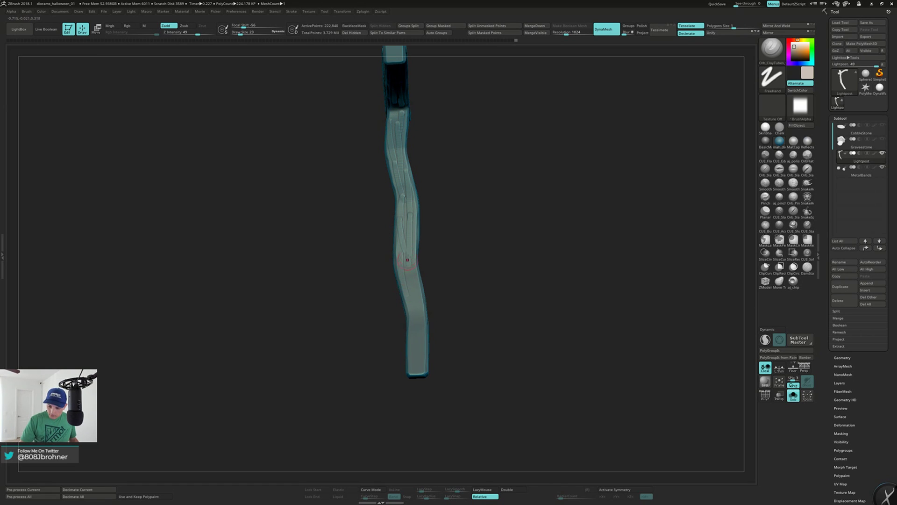
Carve wood grain down the post's outer side face below the hooked arm and remesh the lightpost.
mouse_move(438, 316)
left_mouse_down()
mouse_move(448, 289)
mouse_move(508, 237)
mouse_move(486, 176)
mouse_move(452, 150)
mouse_move(427, 159)
left_mouse_up()
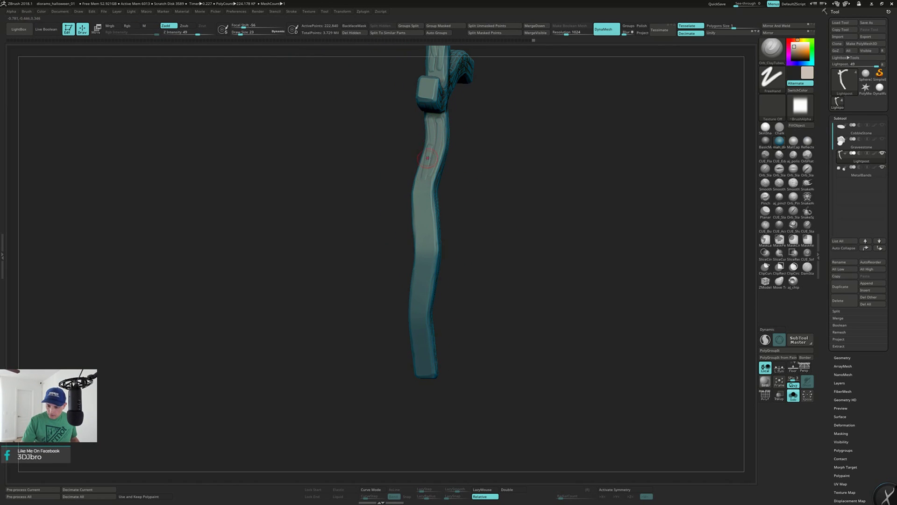
left_click_drag(419, 205, 425, 276)
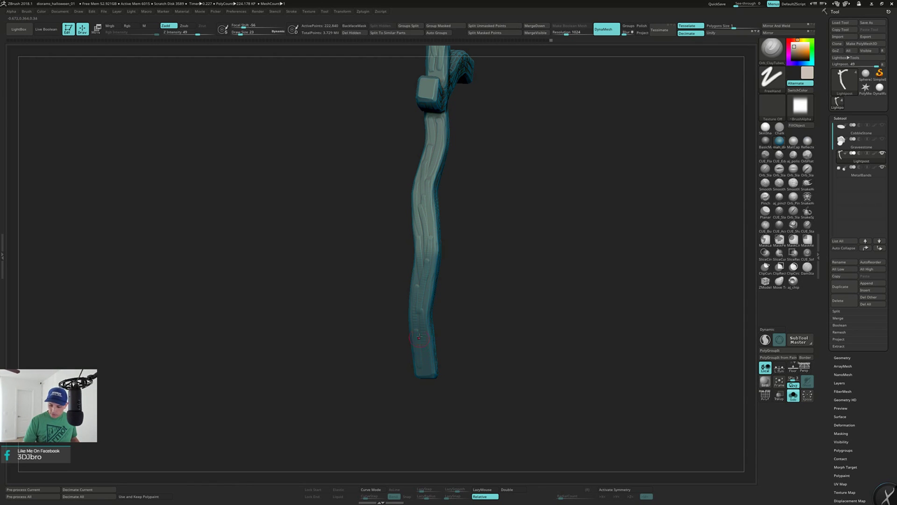
mouse_move(460, 323)
right_mouse_down()
mouse_move(511, 269)
mouse_move(517, 231)
mouse_move(520, 243)
right_mouse_up()
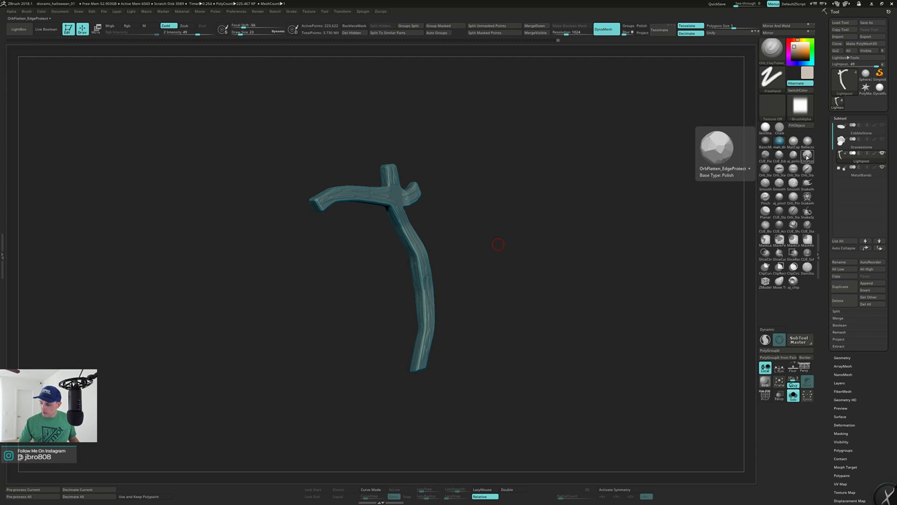
Select the OrbFlatten_EdgeProtect brush, set the draw size to 37, and flatten the wood grain on the post's back face.
left_click(808, 156)
right_click_drag(524, 211, 505, 212, "ctrl")
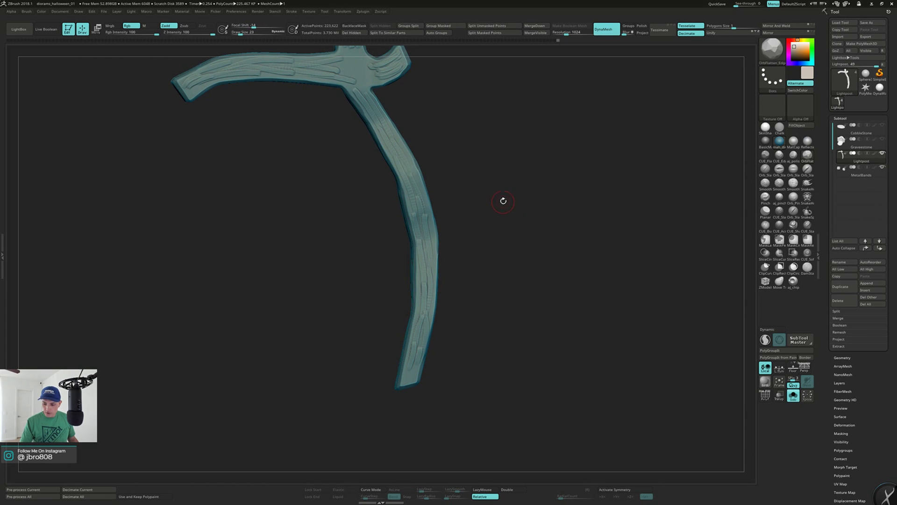
key("s")
left_click_drag(424, 114, 426, 114)
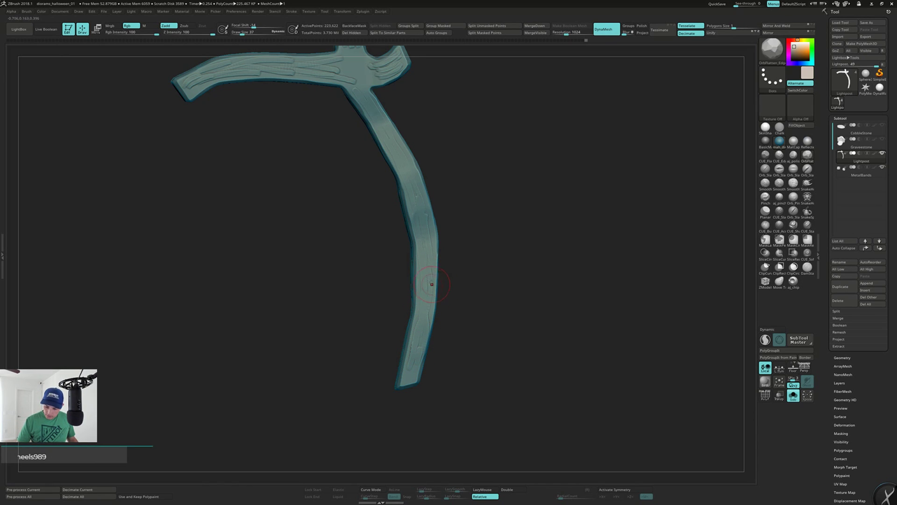
Flatten the wood grain on the post's side and front faces and along the front of the long arm.
left_click_drag(452, 276, 473, 227)
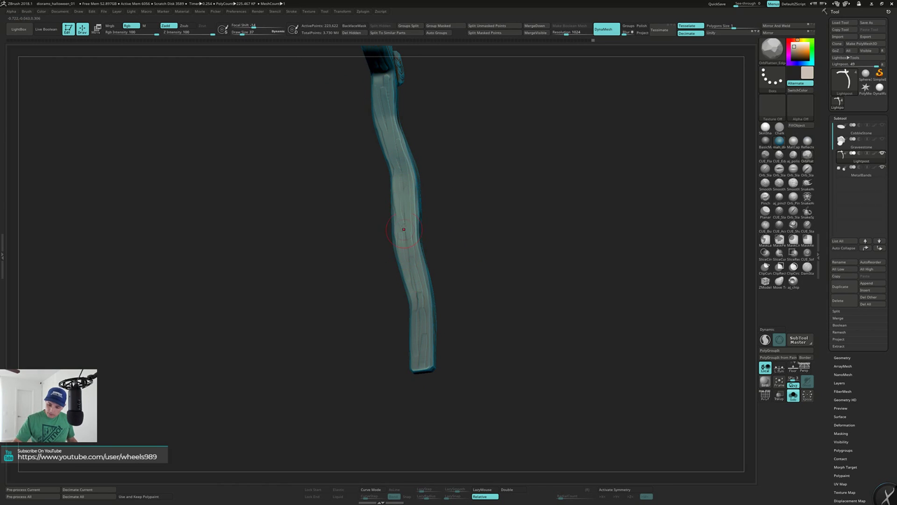
left_click_drag(448, 270, 470, 245)
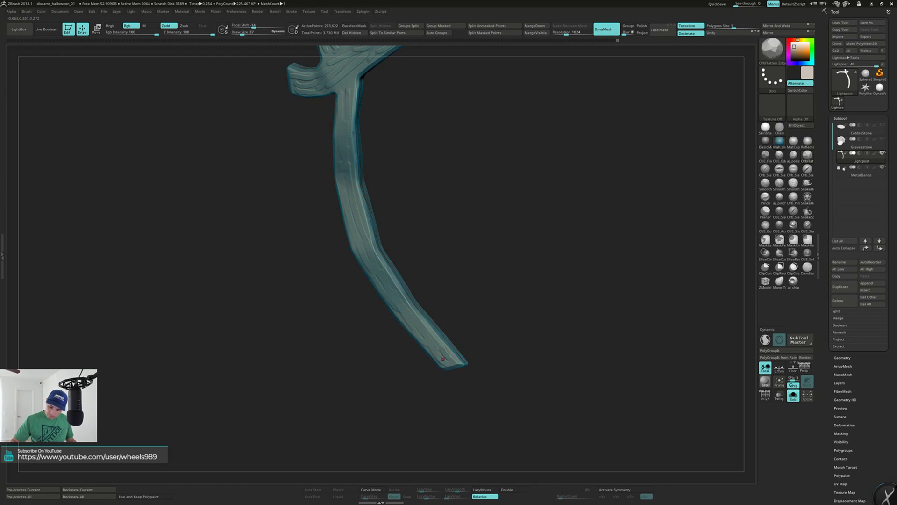
left_click_drag(444, 280, 473, 178)
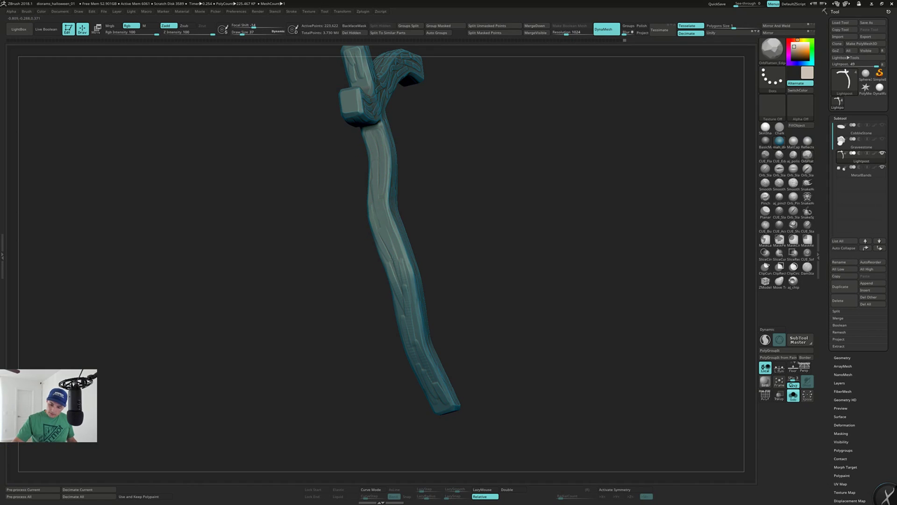
left_click_drag(460, 243, 469, 217)
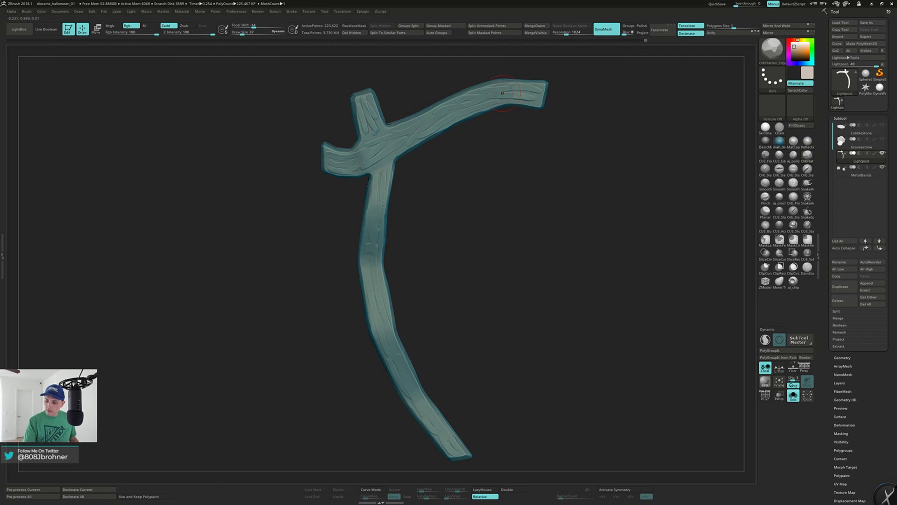
left_click_drag(424, 129, 367, 149)
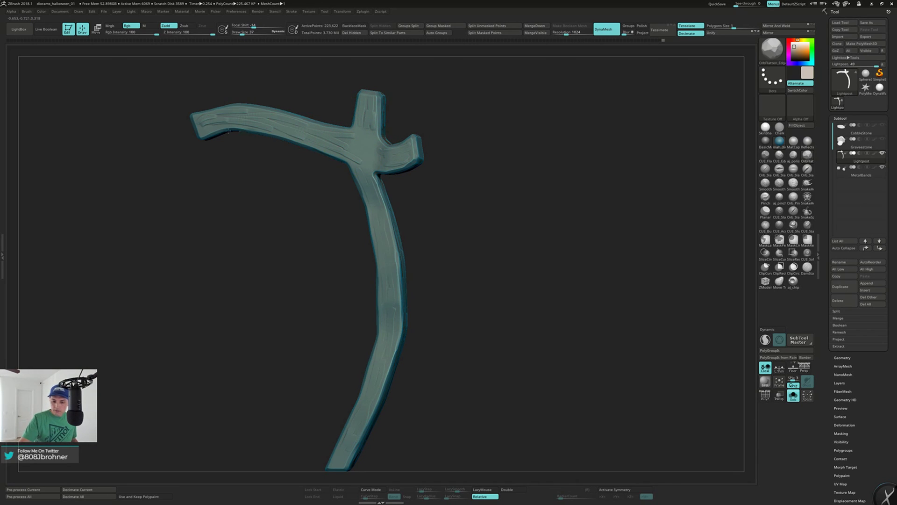
Flatten the wood grain along the top of the long arm and set the draw size to 25.
left_click_drag(241, 103, 357, 195)
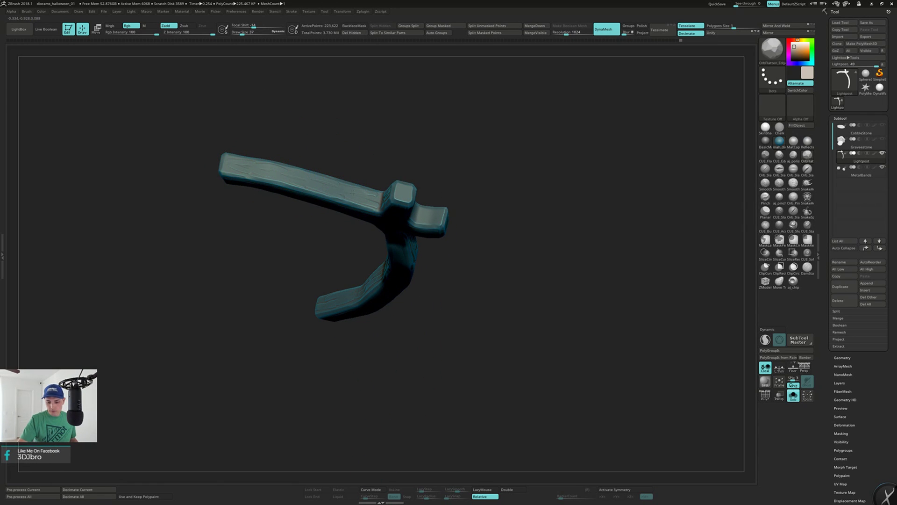
left_click_drag(369, 192, 410, 182)
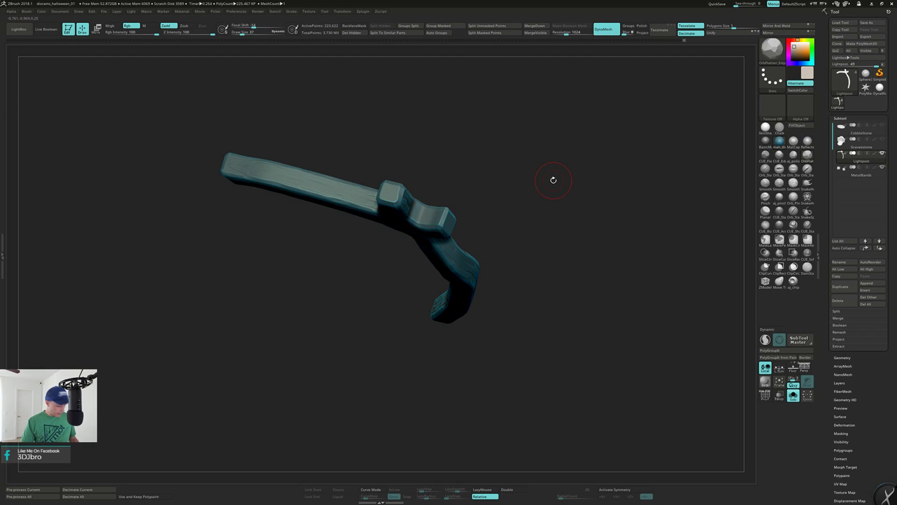
key("2")
mouse_move(544, 182)
left_mouse_down()
mouse_move(463, 193)
mouse_move(426, 216)
left_mouse_up()
key("s")
left_click(468, 192)
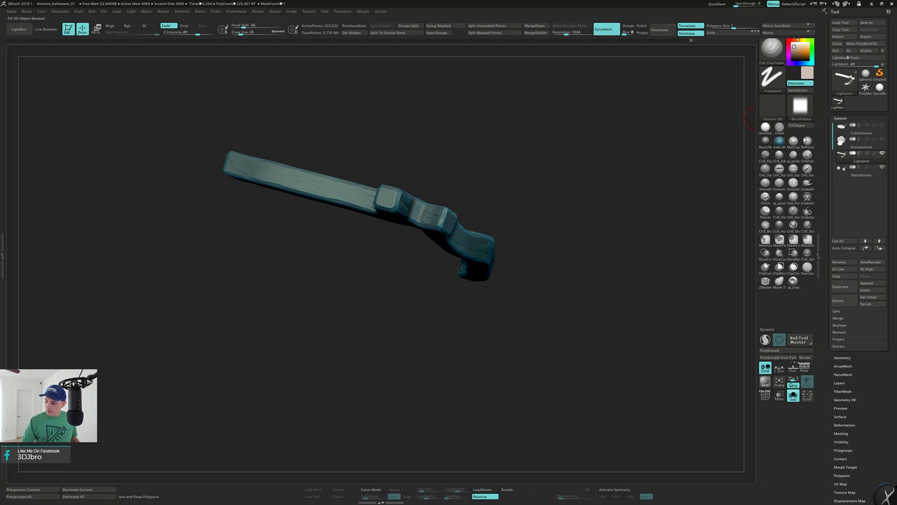
Select the OrbFlatten_EdgeProtect brush and flatten the wood grain down the post's outer side face.
left_click(806, 155)
left_click_drag(645, 161, 482, 250)
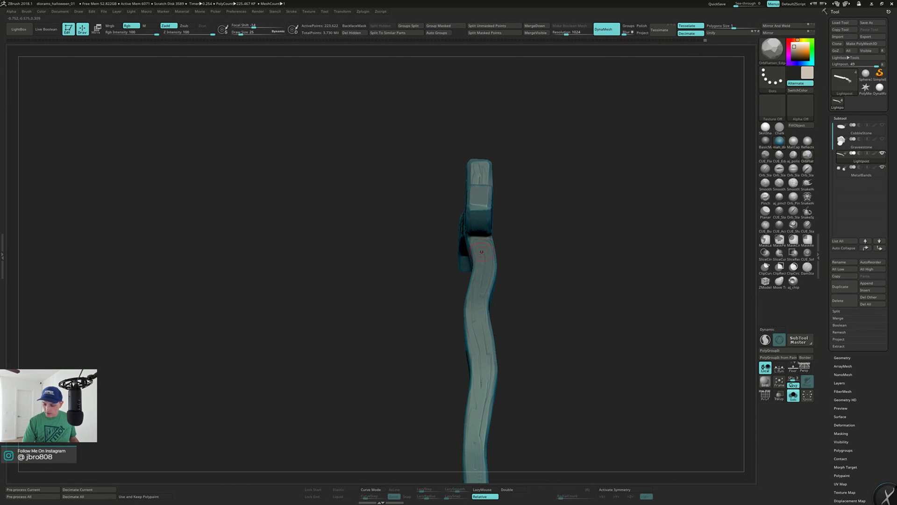
left_click_drag(481, 303, 437, 300)
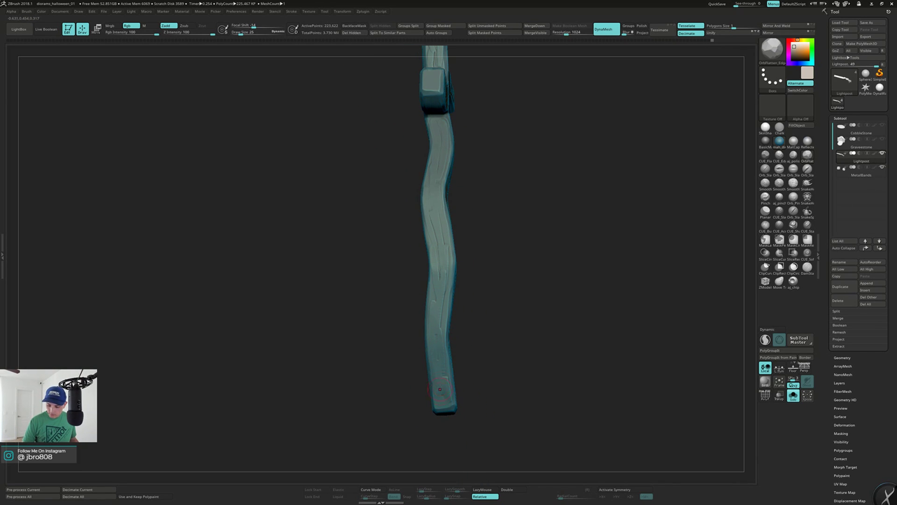
left_click_drag(422, 217, 469, 229)
mouse_move(460, 163)
left_mouse_down("alt")
mouse_move(449, 118)
mouse_move(452, 174)
mouse_move(460, 169)
left_mouse_up("alt")
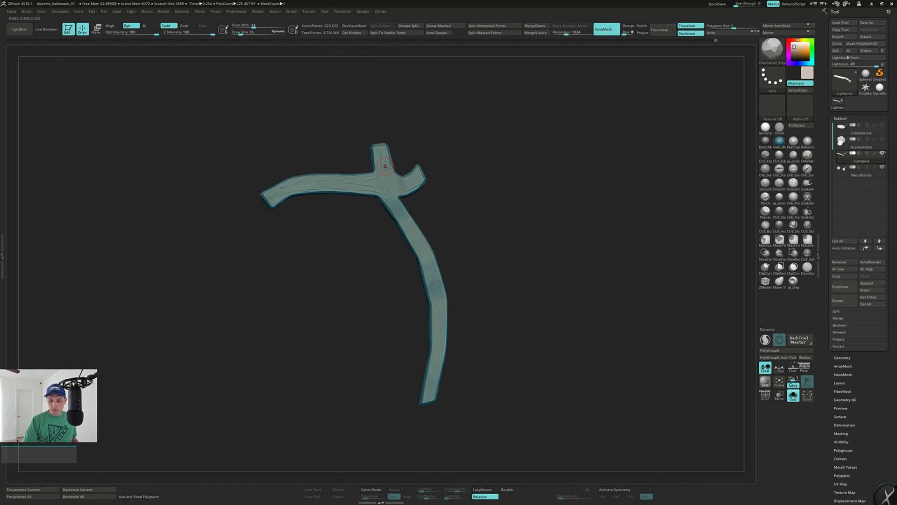
mouse_move(398, 151)
left_mouse_down()
mouse_move(422, 148)
mouse_move(423, 167)
mouse_move(422, 156)
left_mouse_up()
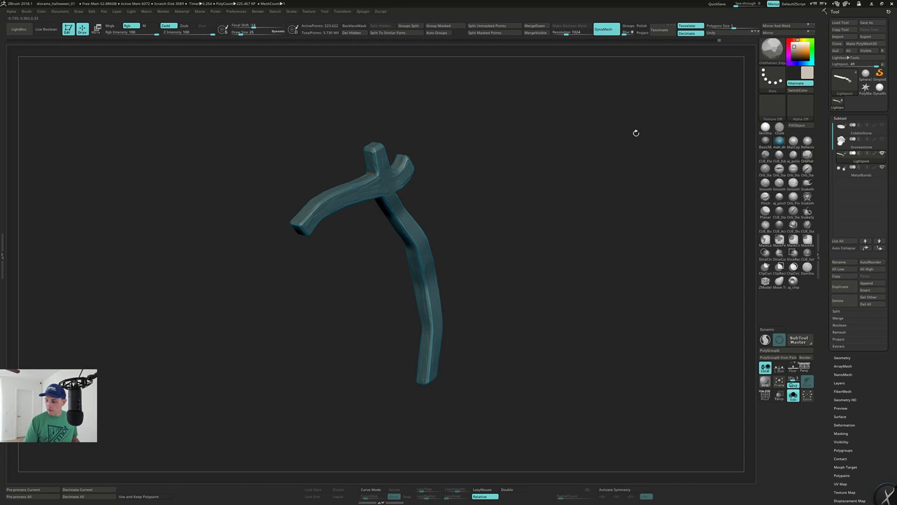
Select the aj_polish brush, set the draw size to 25, and polish the grain on the post's front face down to its base.
left_click(795, 157)
mouse_move(469, 175)
left_mouse_down("alt")
mouse_move(487, 198)
mouse_move(476, 158)
mouse_move(453, 158)
left_mouse_up("alt")
key("s")
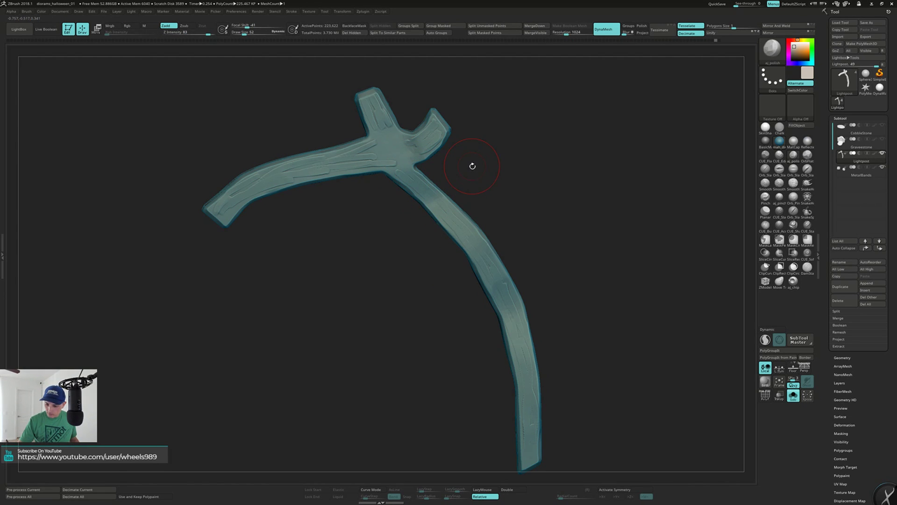
key("s")
mouse_move(597, 177)
left_mouse_down()
mouse_move(532, 170)
mouse_move(503, 150)
left_mouse_up()
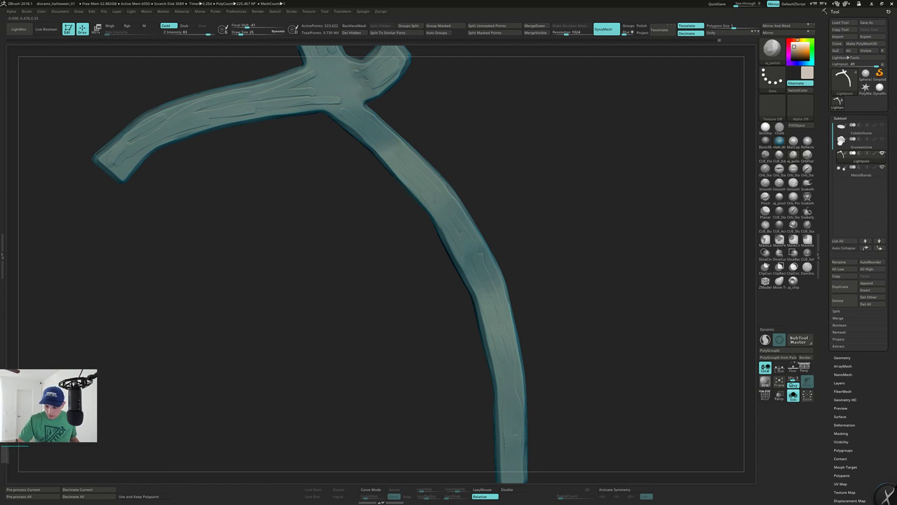
right_click_drag(435, 195, 424, 178)
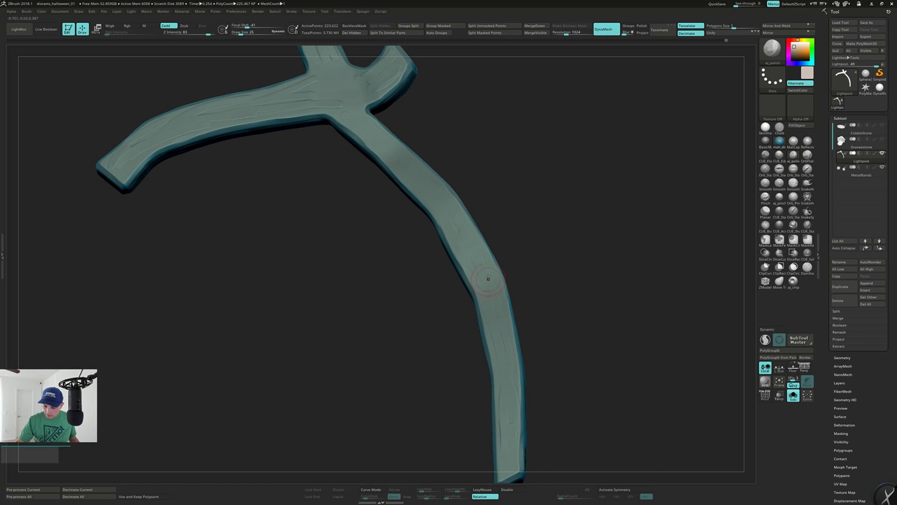
right_click_drag(491, 286, 485, 215, "alt")
left_click_drag(498, 319, 493, 356)
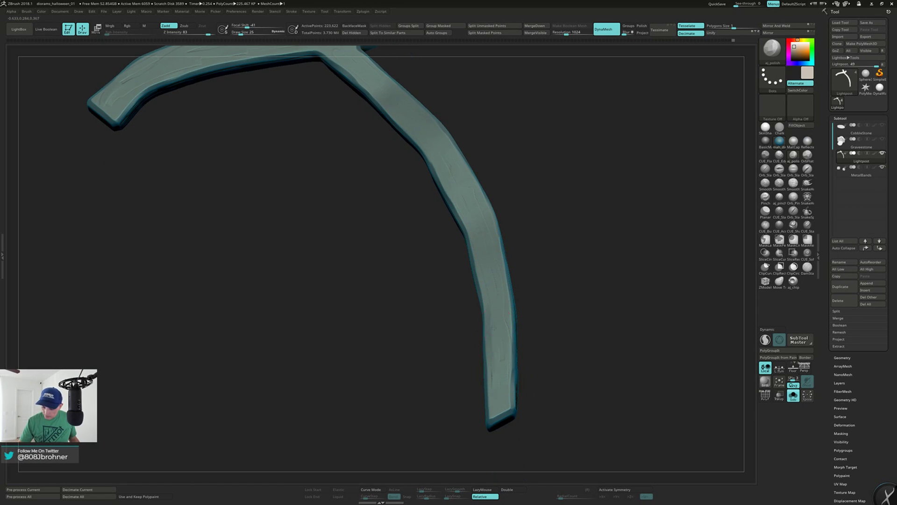
right_click_drag(503, 334, 438, 183)
right_click_drag(341, 148, 408, 189)
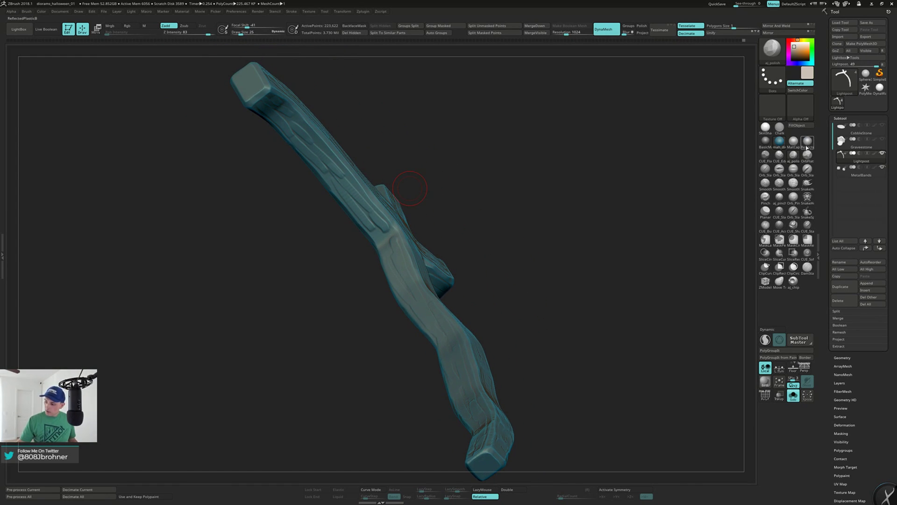
Flatten the wood grain on the underside of the long arm with the OrbFlatten_EdgeProtect brush.
left_click(808, 155)
right_click_drag(423, 262, 377, 223)
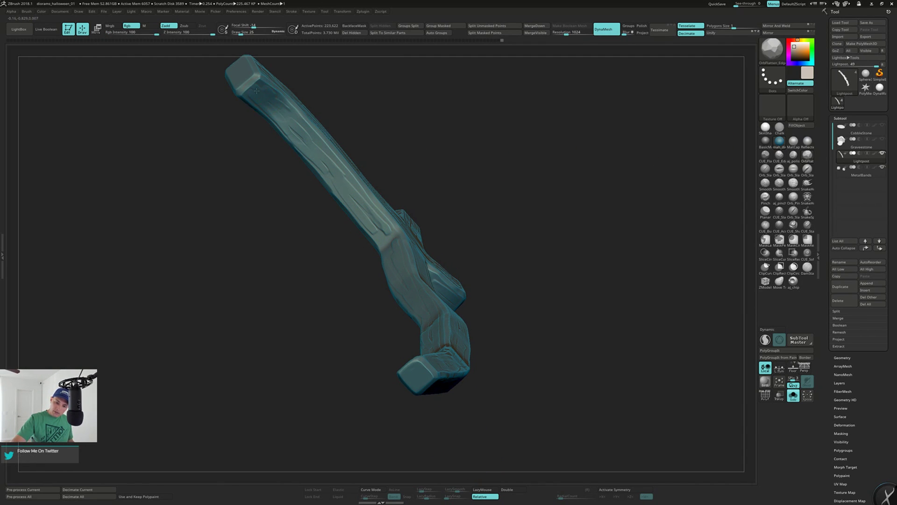
right_click_drag(304, 131, 559, 185)
mouse_move(354, 195)
left_mouse_down()
mouse_move(363, 171)
mouse_move(347, 182)
left_mouse_up()
left_click_drag(131, 313, 266, 255)
right_click_drag(267, 255, 344, 354)
right_click_drag(379, 329, 562, 252, "alt")
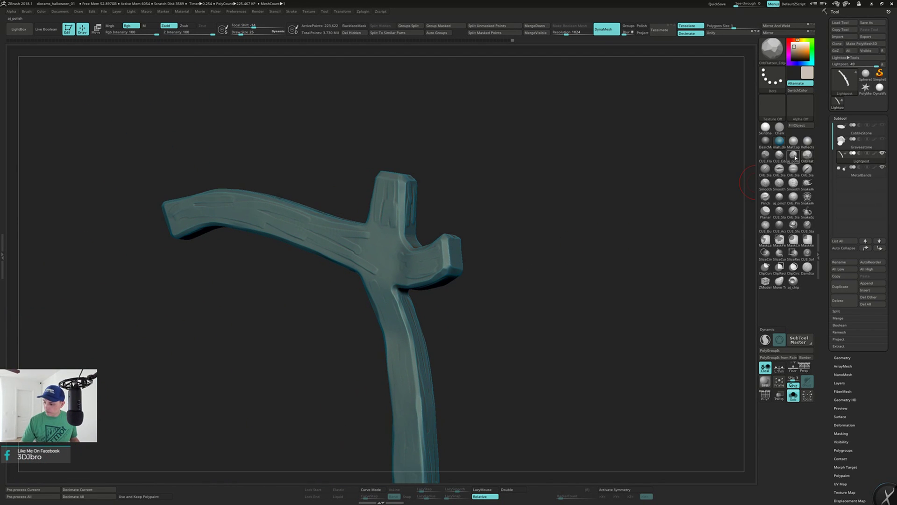
Polish the side of the upright stub and the post's outer side face with the aj_polish brush.
left_click(794, 158)
left_click_drag(456, 199, 443, 205)
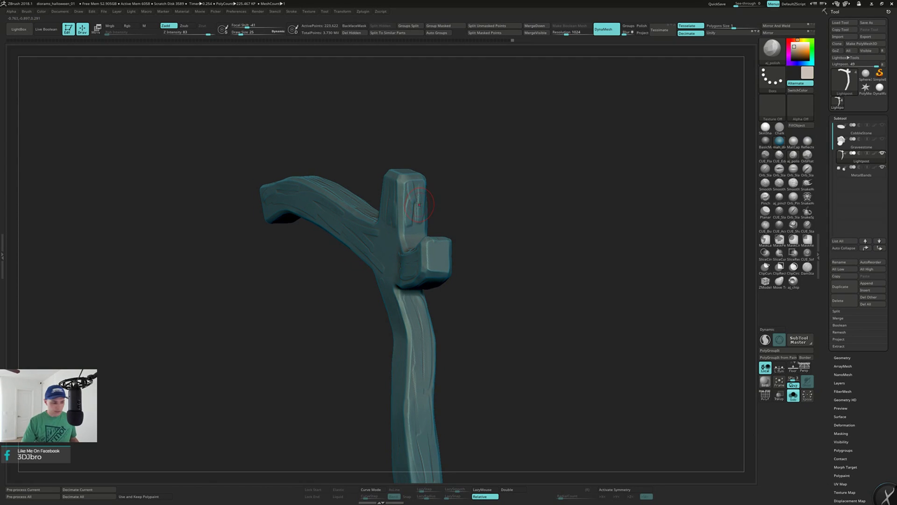
right_click_drag(413, 205, 378, 206)
left_click_drag(413, 193, 410, 216)
right_click_drag(410, 217, 438, 166)
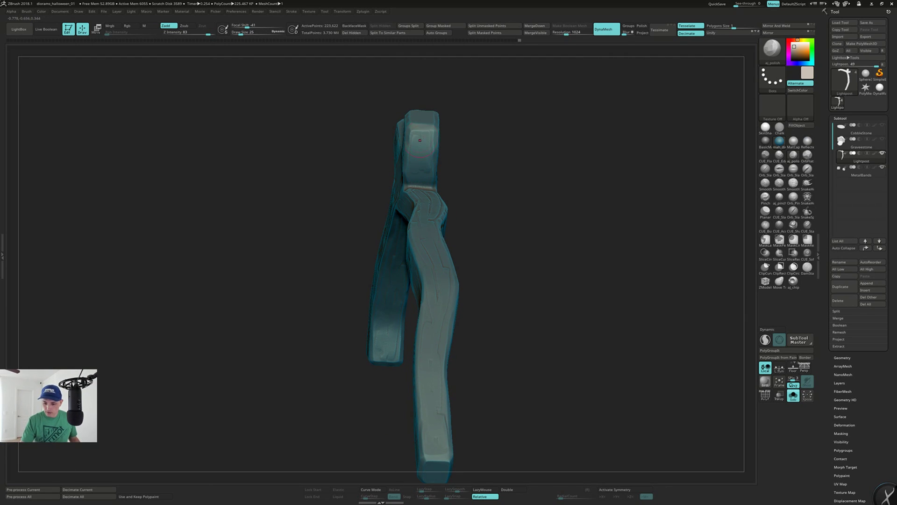
right_click_drag(419, 134, 425, 167)
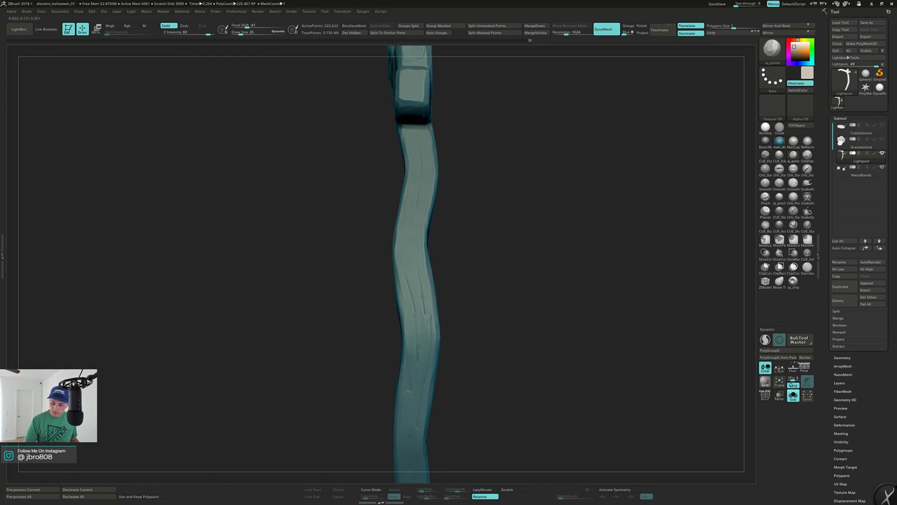
right_click_drag(423, 301, 407, 177)
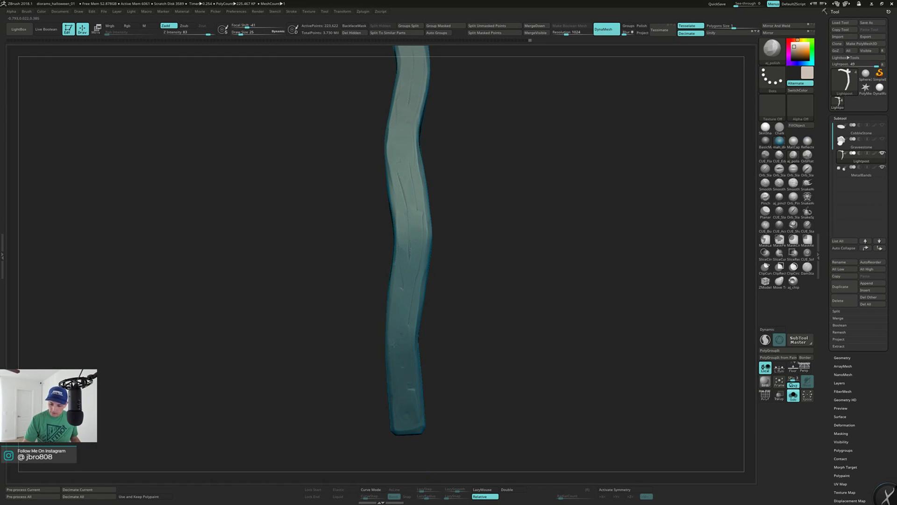
right_click_drag(423, 379, 428, 318)
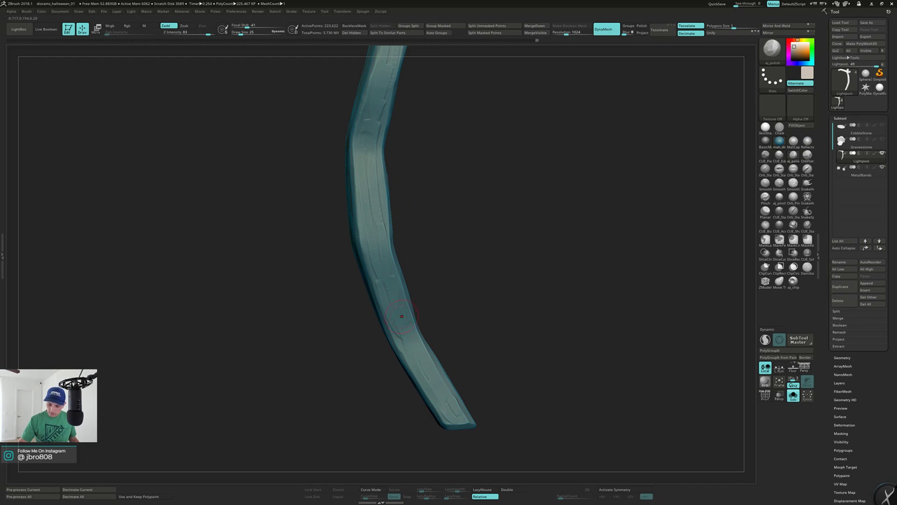
Polish the grain on the back face of the post and long arm, and remesh the lightpost.
right_click_drag(372, 135, 381, 203, "alt")
right_click_drag(390, 169, 384, 273, "alt")
right_click_drag(348, 192, 359, 202)
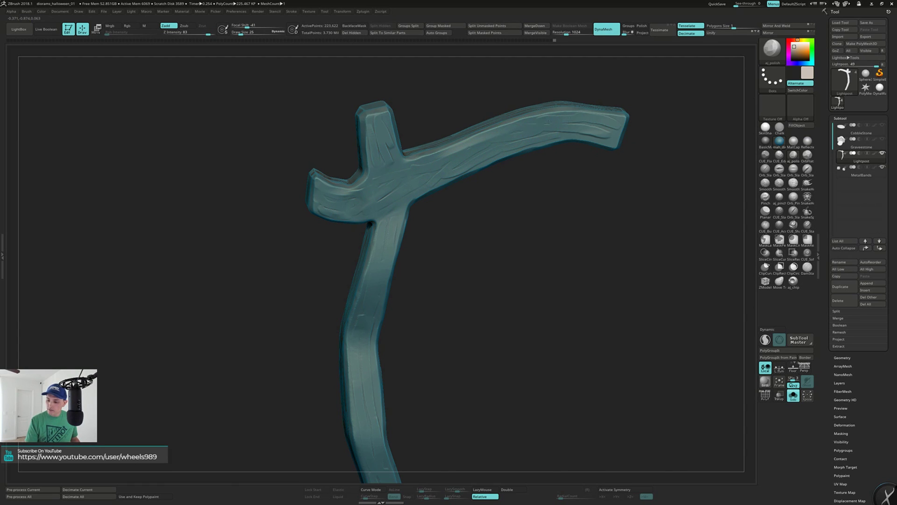
left_click_drag(575, 132, 617, 135)
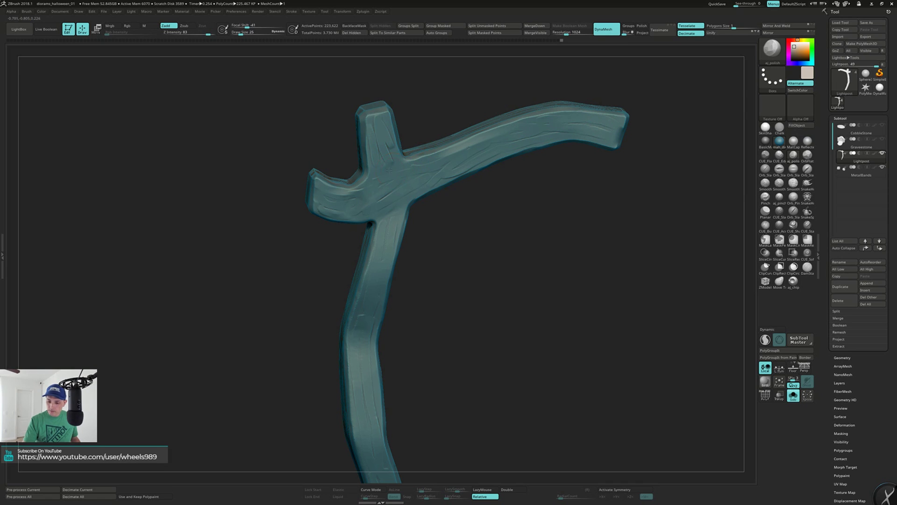
mouse_move(370, 163)
right_mouse_down()
mouse_move(403, 157)
mouse_move(418, 221)
mouse_move(368, 252)
mouse_move(362, 236)
right_mouse_up()
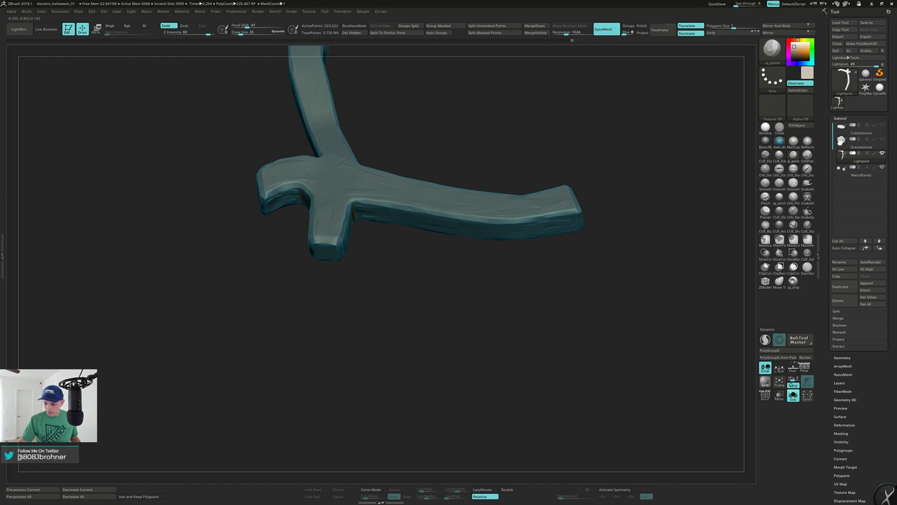
right_click_drag(391, 169, 460, 198)
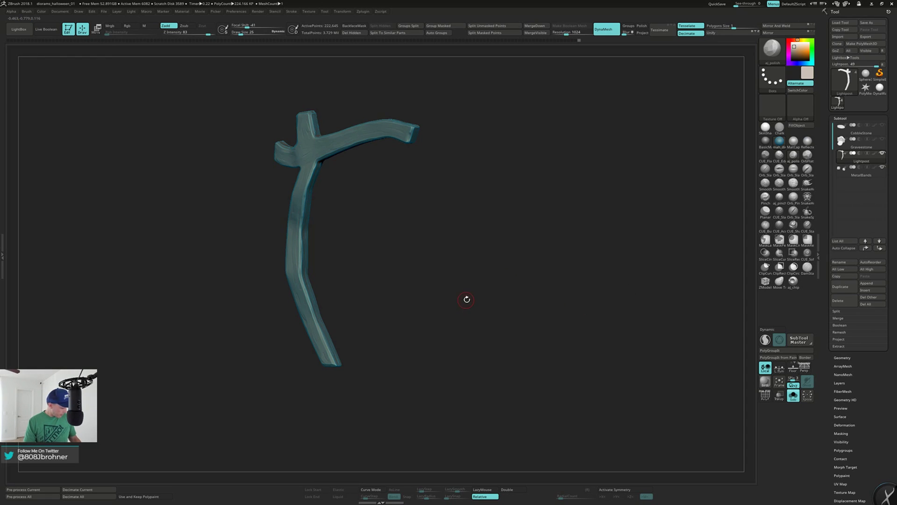
Select the Orb_Cracks brush, reduce its draw size, and carve fine cracks across the back of the hooked arm and junction.
key("3")
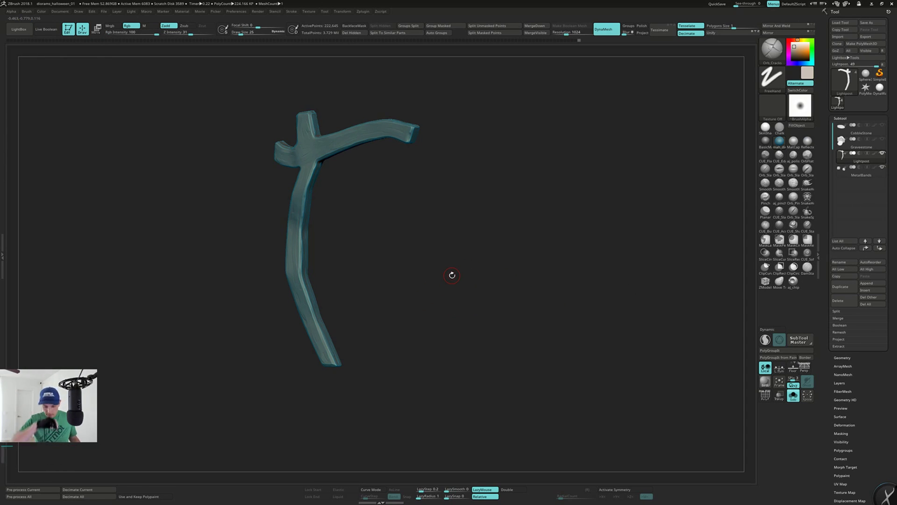
mouse_move(375, 248)
left_mouse_down()
mouse_move(393, 232)
mouse_move(395, 201)
mouse_move(395, 234)
left_mouse_up()
key("s")
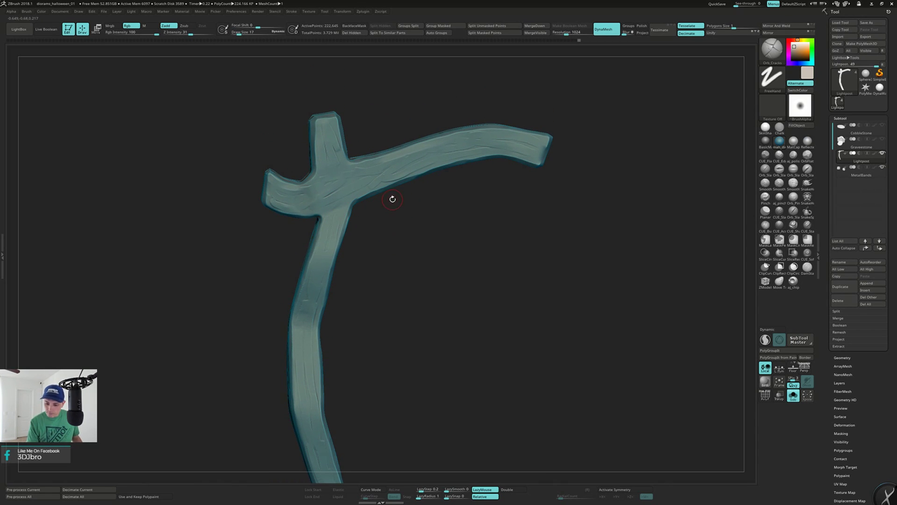
key("shift")
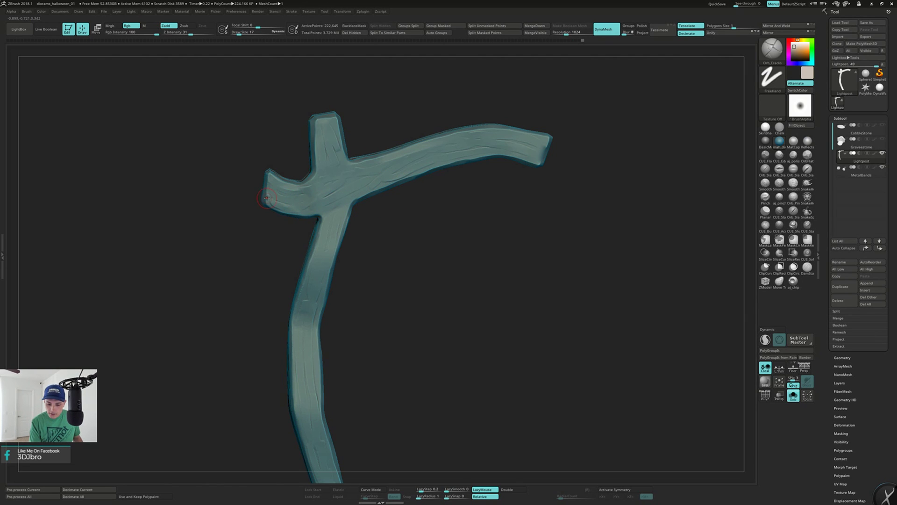
mouse_move(446, 232)
left_mouse_down()
mouse_move(346, 180)
mouse_move(345, 203)
mouse_move(468, 213)
mouse_move(476, 236)
mouse_move(491, 206)
mouse_move(417, 154)
left_mouse_up()
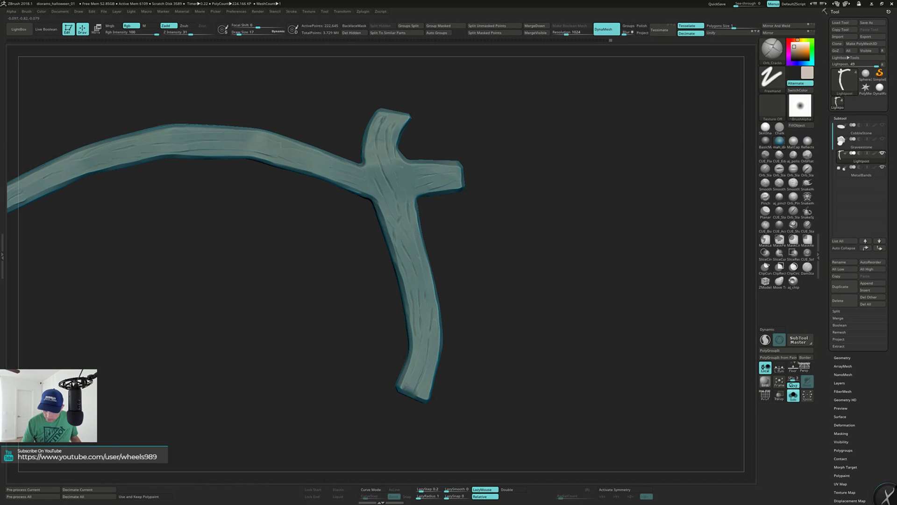
right_click_drag(421, 354, 408, 232)
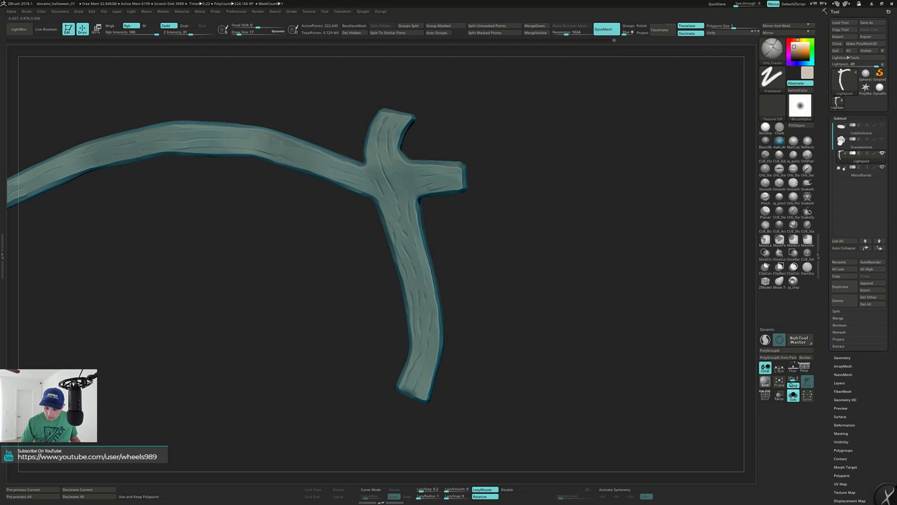
Deepen and widen the wood grain cracks along the back face of the long arm.
mouse_move(426, 330)
right_mouse_down()
mouse_move(416, 257)
mouse_move(419, 291)
right_mouse_up()
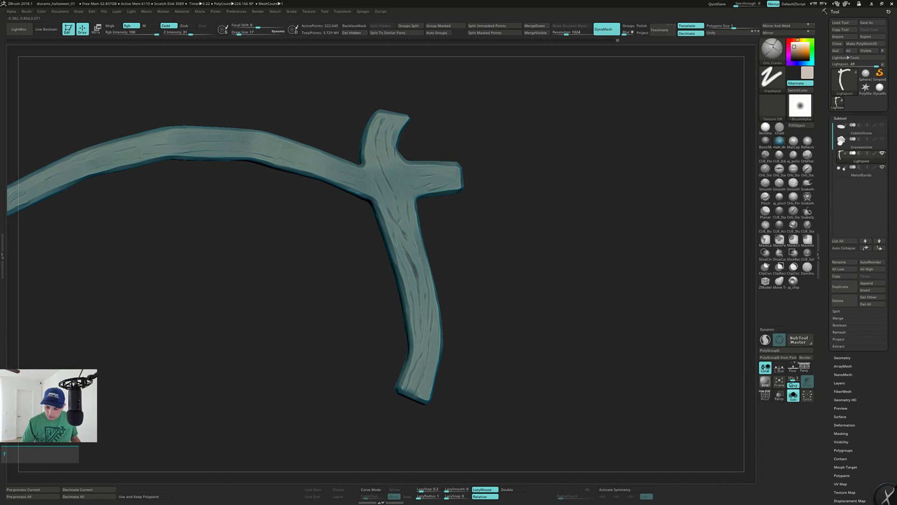
mouse_move(408, 256)
right_mouse_down()
mouse_move(378, 148)
mouse_move(396, 118)
mouse_move(370, 151)
mouse_move(376, 188)
right_mouse_up()
mouse_move(411, 276)
right_mouse_down()
mouse_move(415, 265)
mouse_move(412, 273)
right_mouse_up()
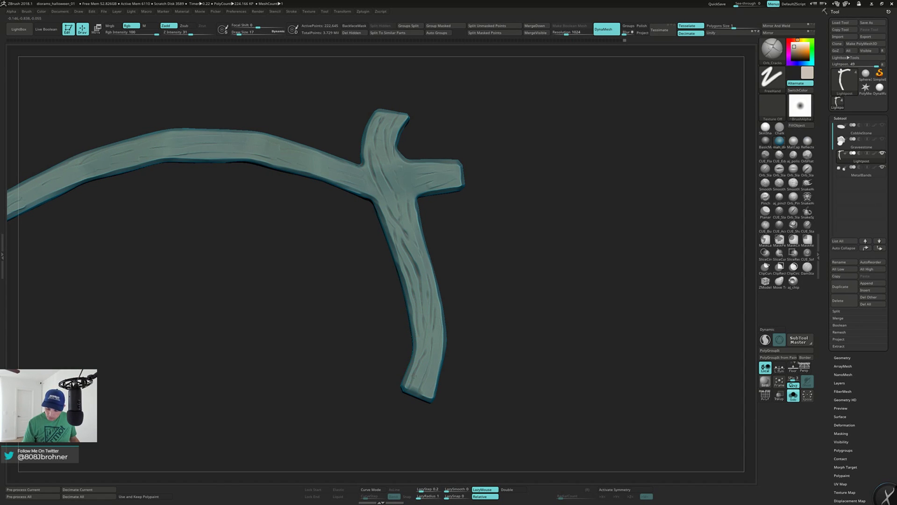
mouse_move(430, 382)
right_mouse_down()
mouse_move(418, 395)
mouse_move(425, 360)
right_mouse_up()
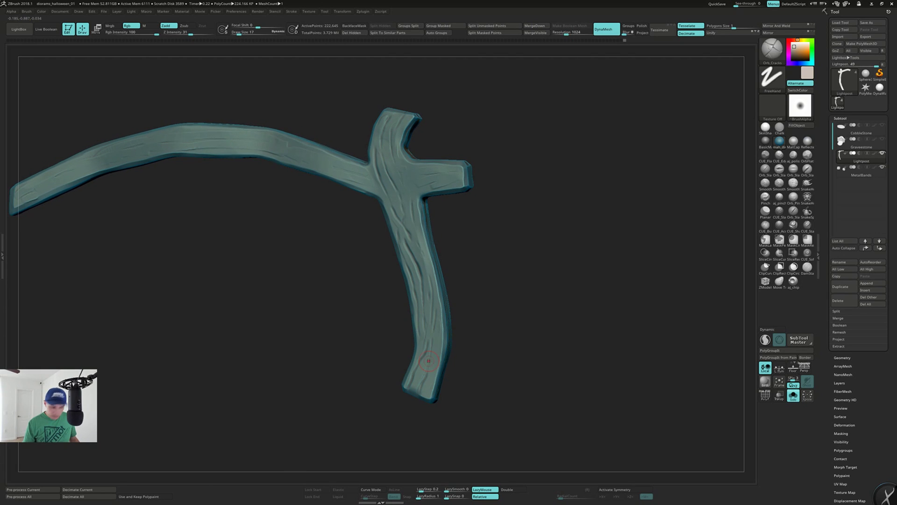
mouse_move(437, 320)
right_mouse_down()
mouse_move(444, 310)
mouse_move(422, 287)
right_mouse_up()
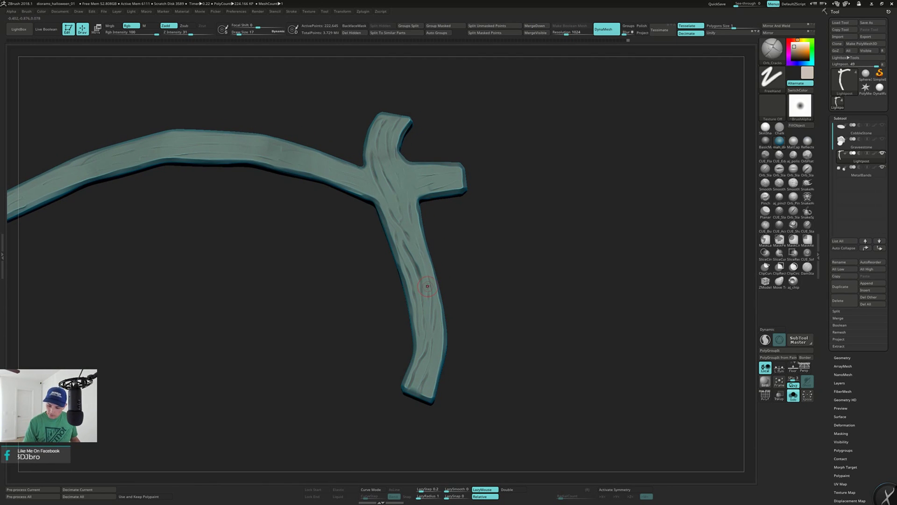
mouse_move(431, 324)
right_mouse_down()
mouse_move(429, 267)
mouse_move(520, 268)
mouse_move(509, 189)
right_mouse_up()
Examine the carved lightpost together with its metal bands, isolate it again, and inspect its side face.
key("shift+s")
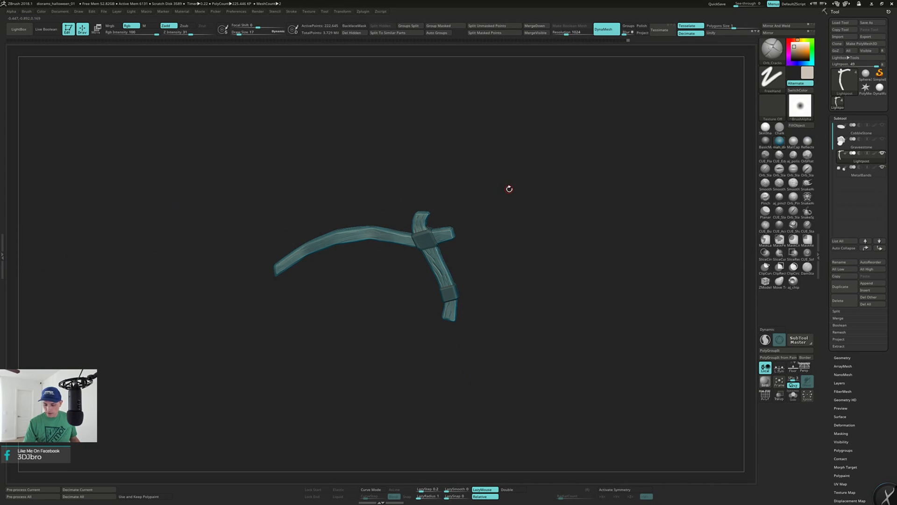
key("shift+s")
key("f")
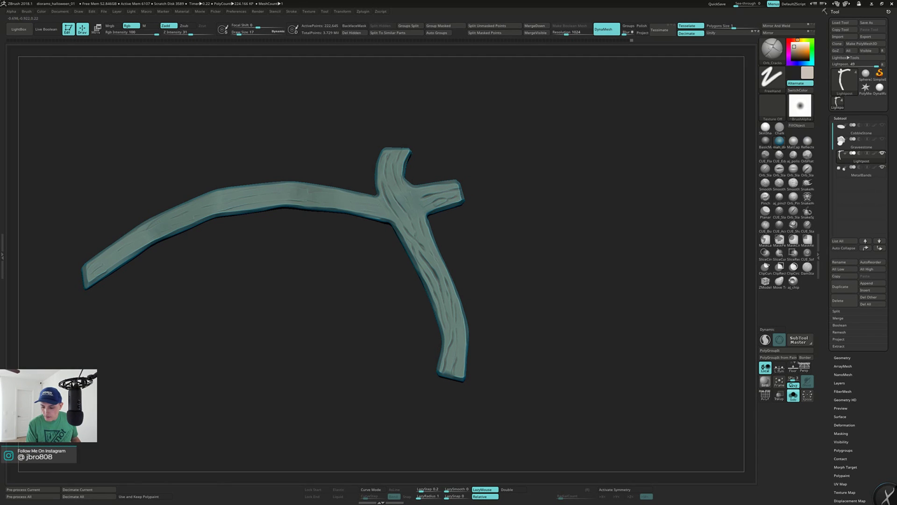
left_click_drag(467, 185, 466, 234)
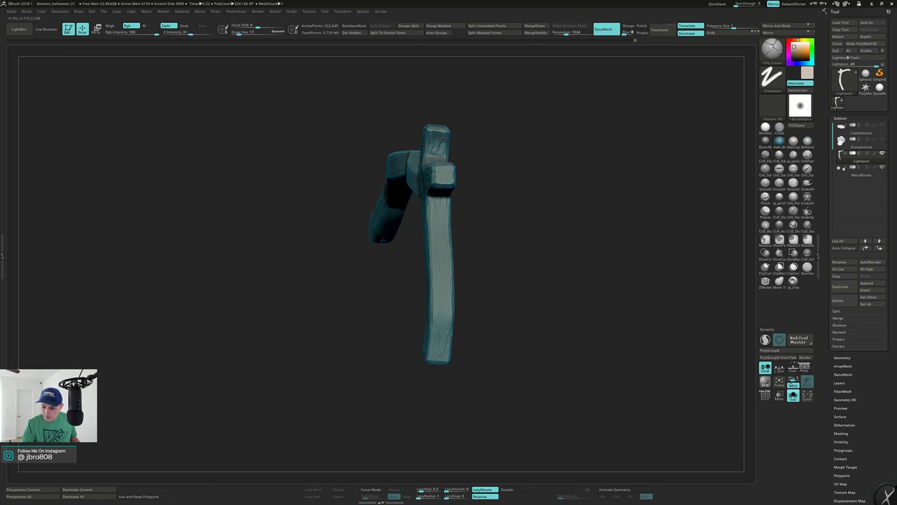
Examine the lightpost's narrow side with the metal bands shown and hidden to see which wood stays exposed.
mouse_move(489, 156)
left_mouse_down()
mouse_move(442, 159)
mouse_move(495, 161)
mouse_move(477, 159)
left_mouse_up()
left_click_drag(441, 140, 438, 151, "shift")
right_click_drag(437, 152, 435, 158)
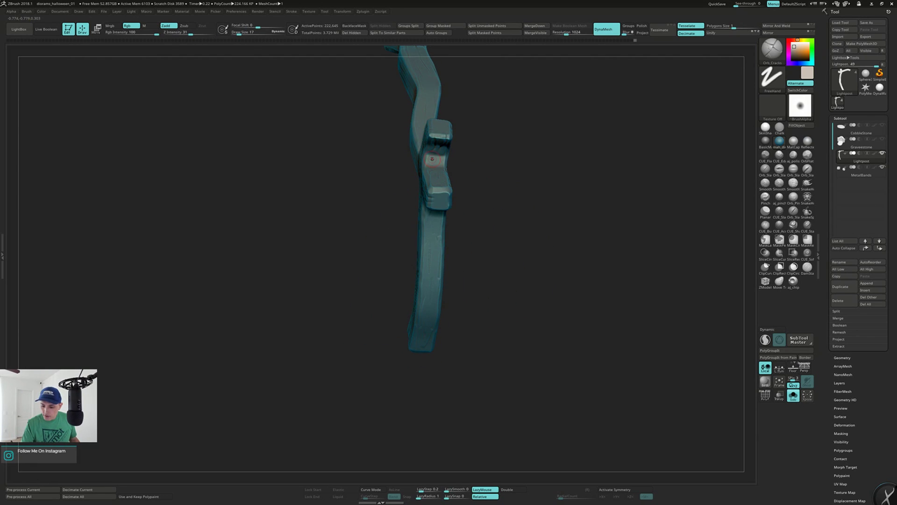
key("alt+s")
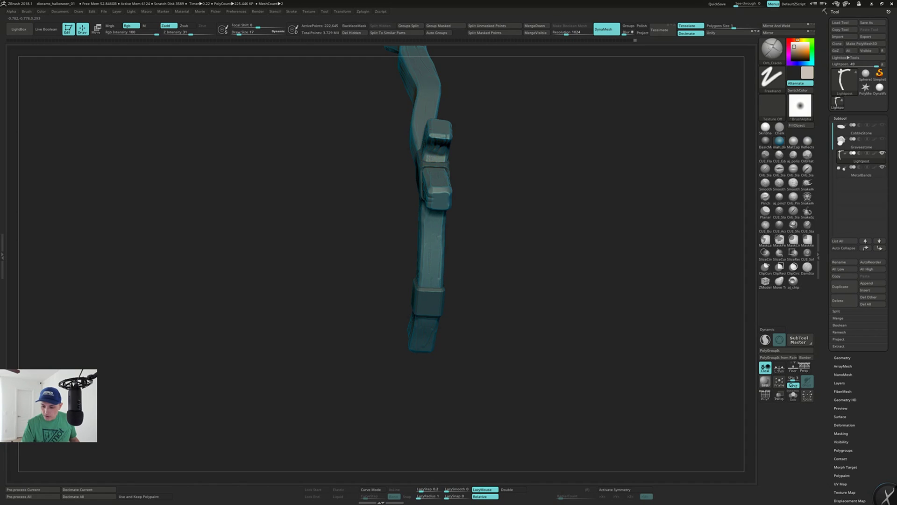
key("alt+s")
right_click_drag(436, 154, 450, 180)
key("alt+s")
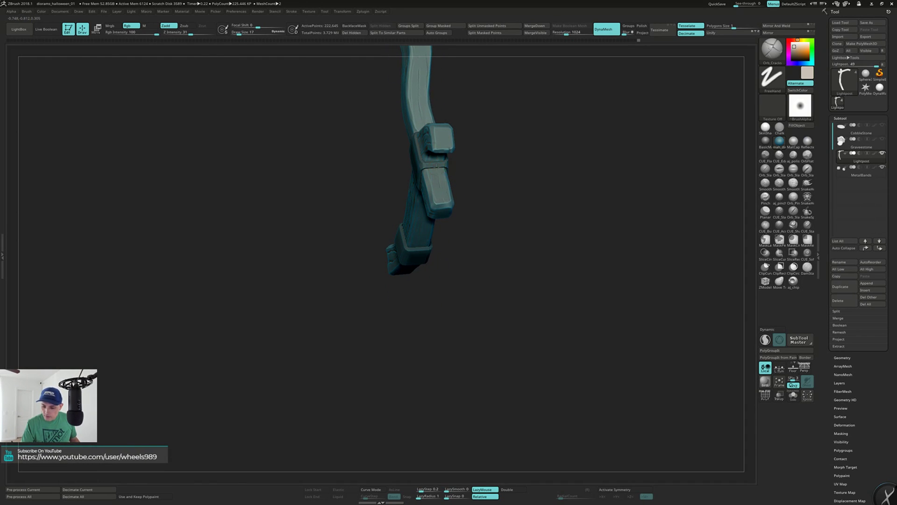
Carve fine wood cracks into the narrow side faces around the lightpost's junction, and check them with the metal bands.
key("alt+s")
right_click_drag(440, 197, 477, 158)
mouse_move(479, 196)
right_mouse_down()
mouse_move(483, 217)
mouse_move(528, 185)
mouse_move(531, 165)
mouse_move(581, 148)
mouse_move(484, 192)
mouse_move(489, 199)
mouse_move(494, 193)
mouse_move(387, 220)
right_mouse_up()
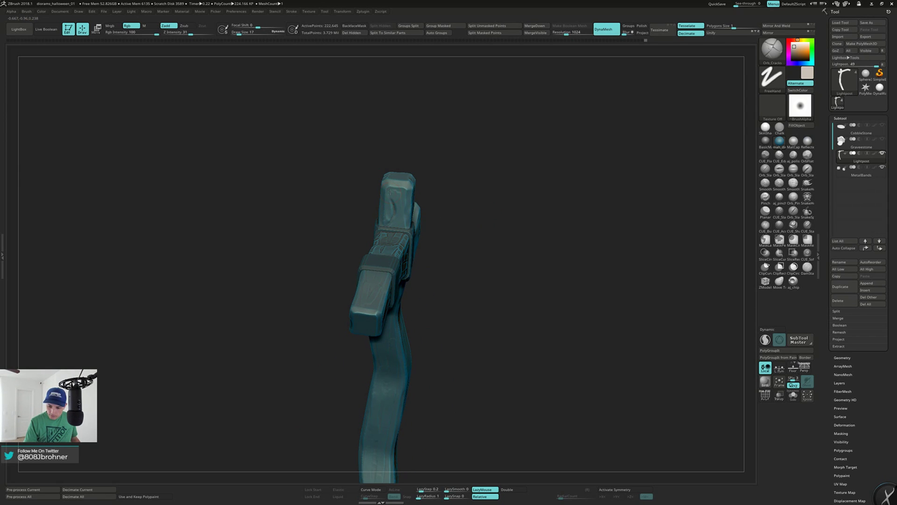
mouse_move(395, 186)
right_mouse_down()
mouse_move(412, 209)
mouse_move(406, 197)
mouse_move(448, 189)
mouse_move(486, 240)
mouse_move(431, 224)
right_mouse_up()
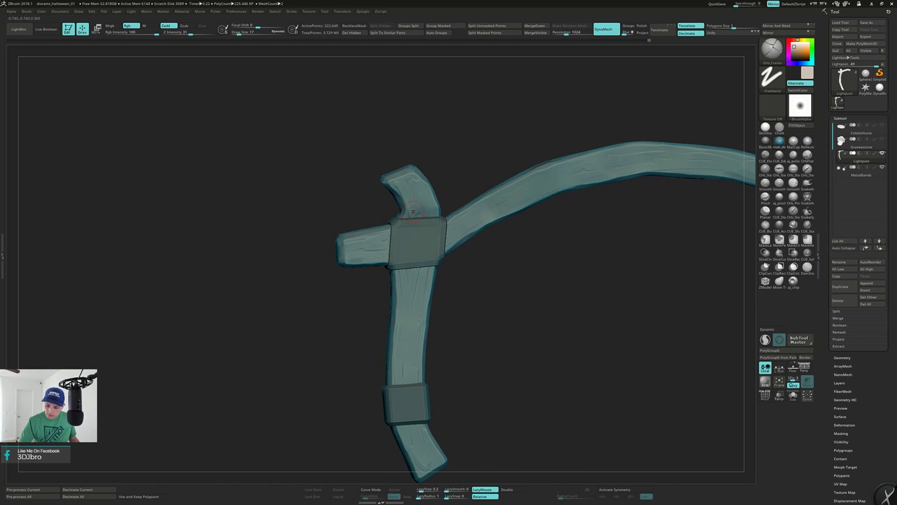
Isolate the lightpost and carve flowing grain cracks with a small knot into the front face of the short hooked end.
key("alt+s")
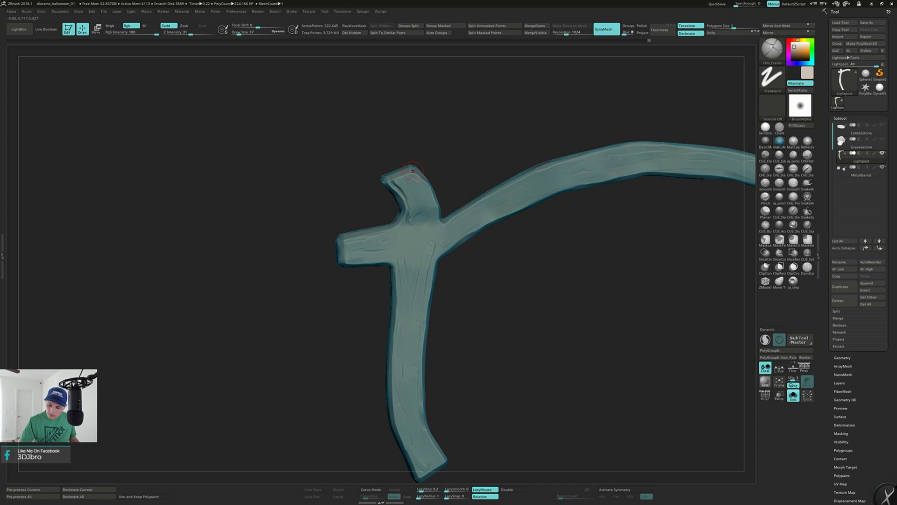
right_click_drag(413, 171, 410, 169)
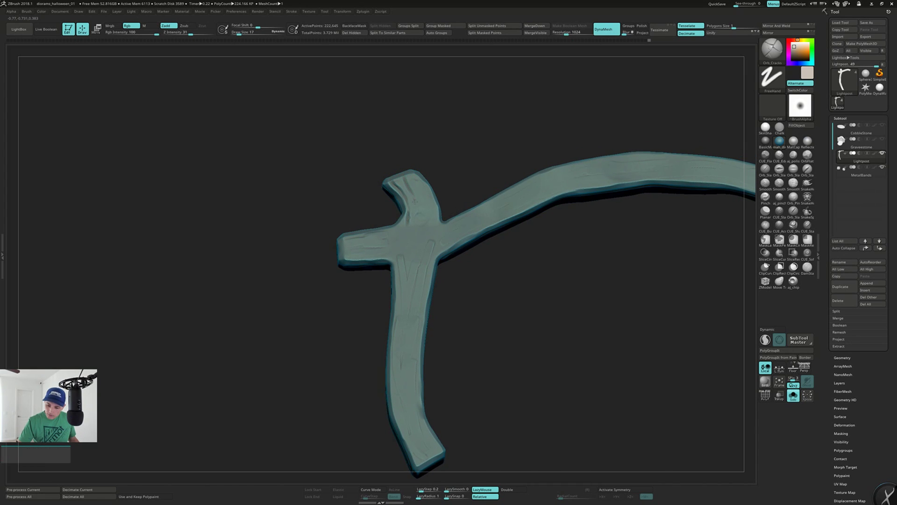
key("alt+s")
key("alt+s")
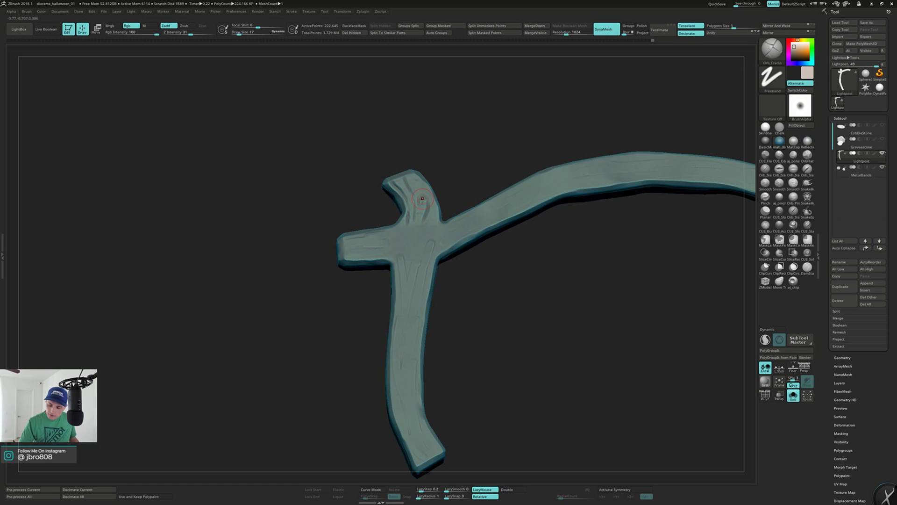
mouse_move(432, 182)
left_mouse_down()
mouse_move(440, 164)
mouse_move(442, 175)
left_mouse_up()
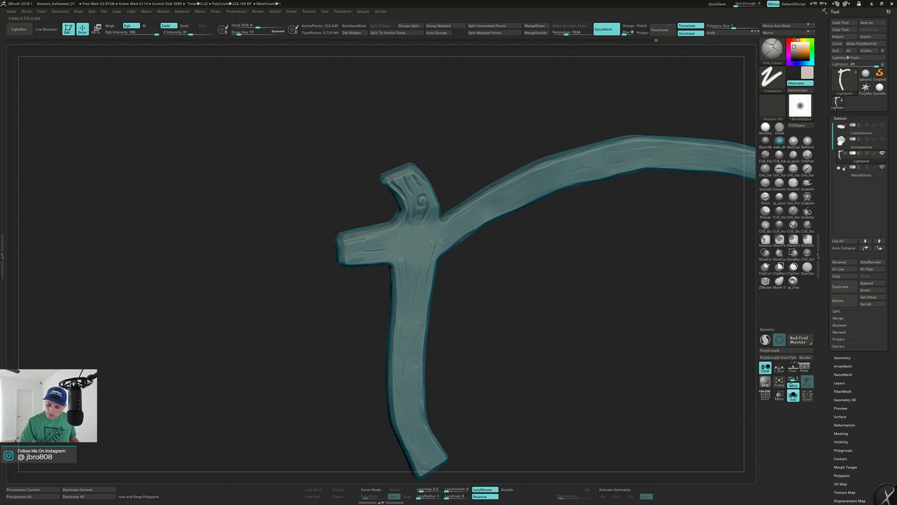
mouse_move(457, 155)
left_mouse_down()
mouse_move(447, 171)
mouse_move(428, 169)
mouse_move(444, 195)
mouse_move(446, 161)
mouse_move(453, 198)
left_mouse_up()
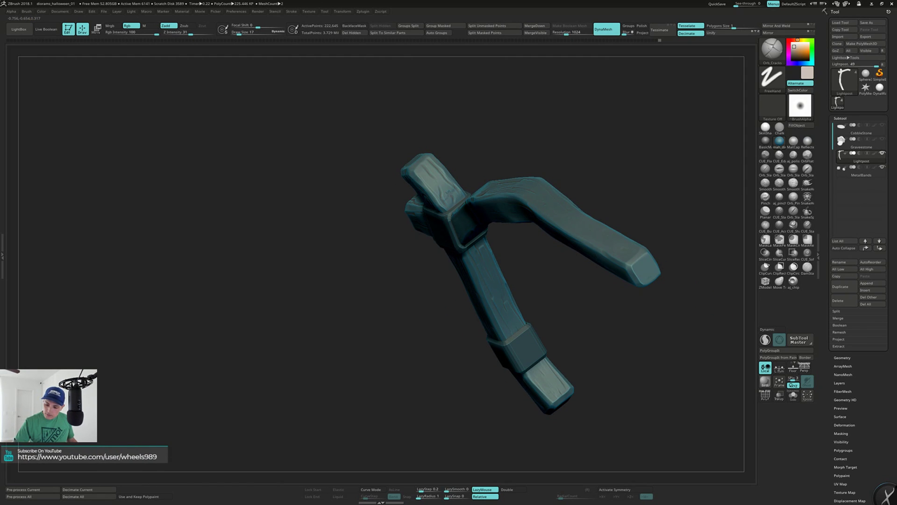
Inspect the carved junction together with the metal bands, and isolate the lightpost again with the back of the post in view.
left_click_drag(460, 151, 459, 127)
left_click_drag(531, 194, 484, 260)
key("alt+s")
key("alt+s")
left_click_drag(485, 164, 481, 212, "alt")
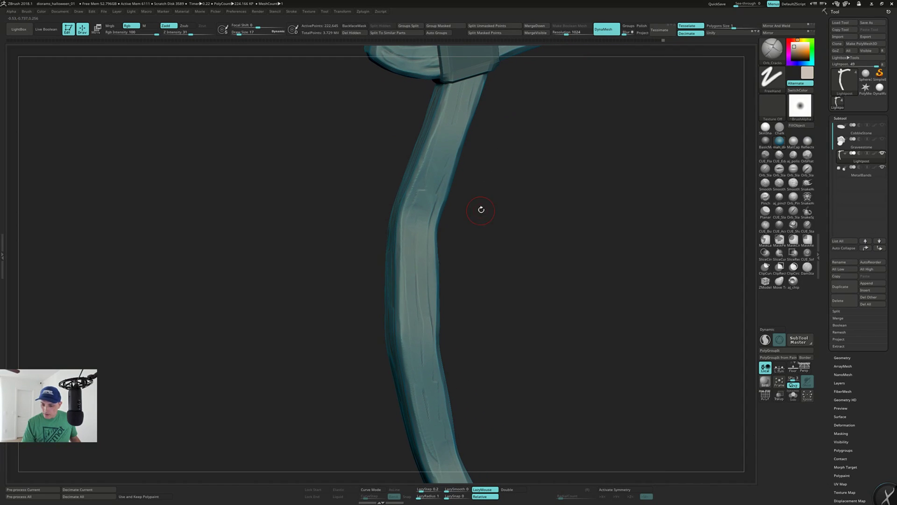
key("alt+s")
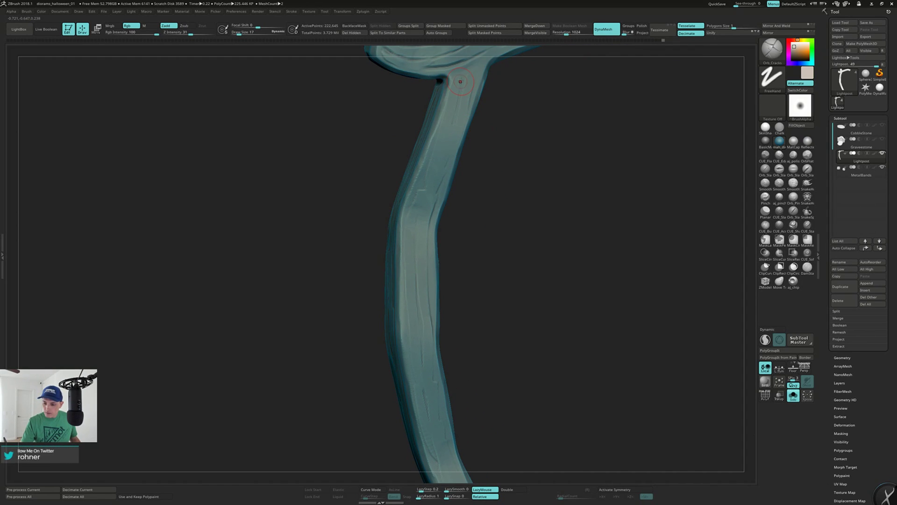
Carve long wavy grain cracks and a small knot down the back face of the lower post.
right_click_drag(460, 110, 461, 79)
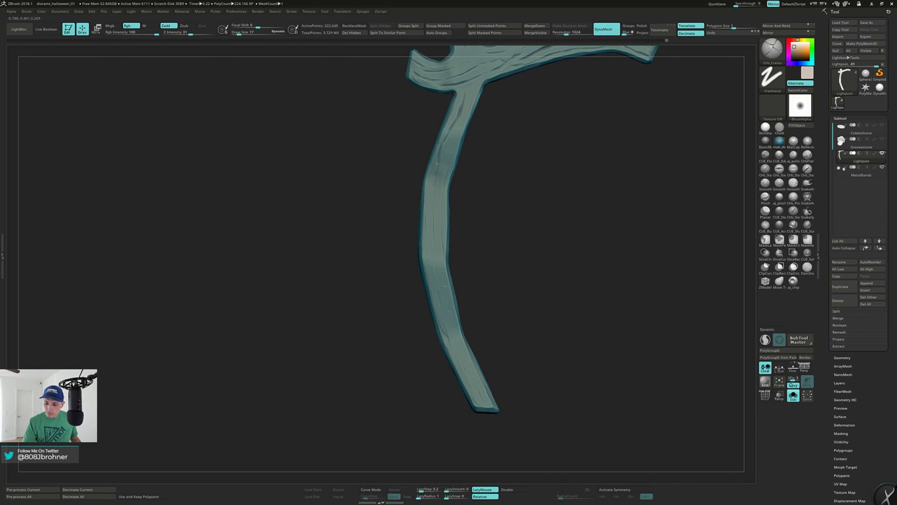
left_click_drag(434, 196, 435, 265)
left_click_drag(437, 298, 466, 374)
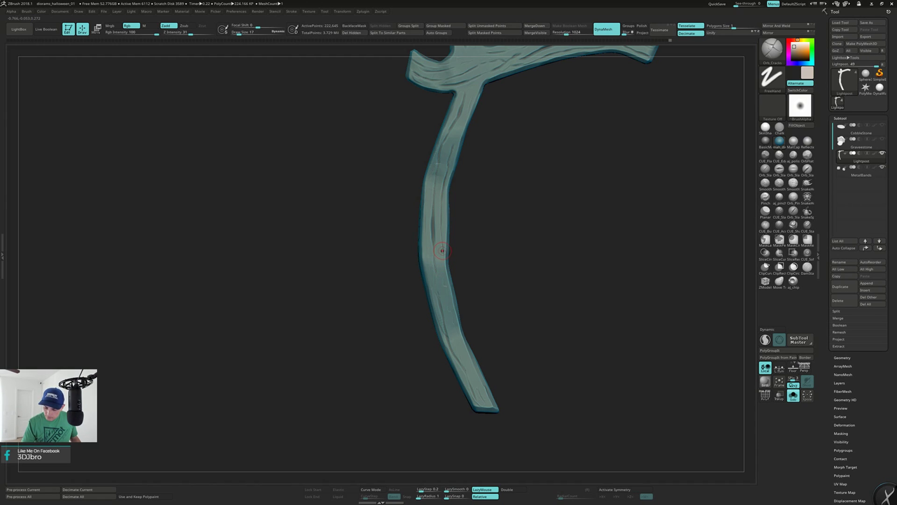
mouse_move(442, 294)
right_mouse_down()
mouse_move(449, 294)
mouse_move(442, 291)
right_mouse_up()
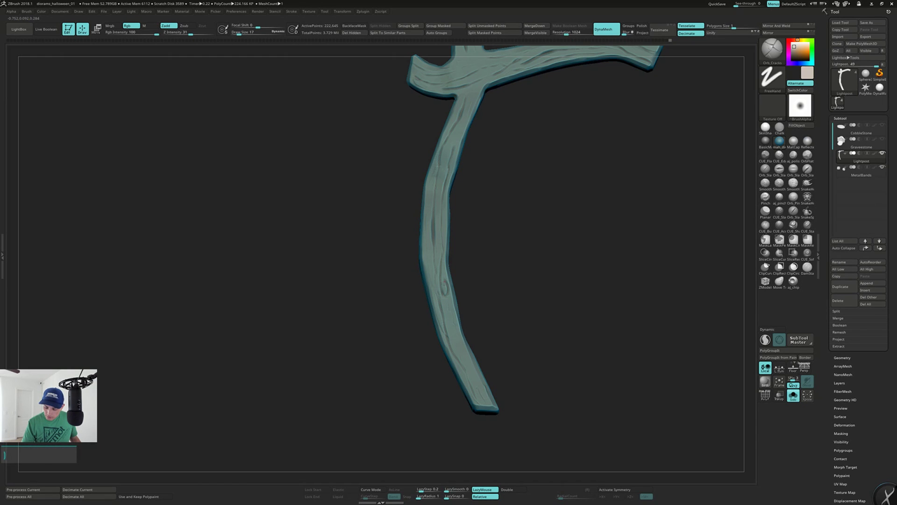
Fill the remaining back face of the post with finer cracks down to its base and along the bend.
right_click_drag(447, 290, 452, 324)
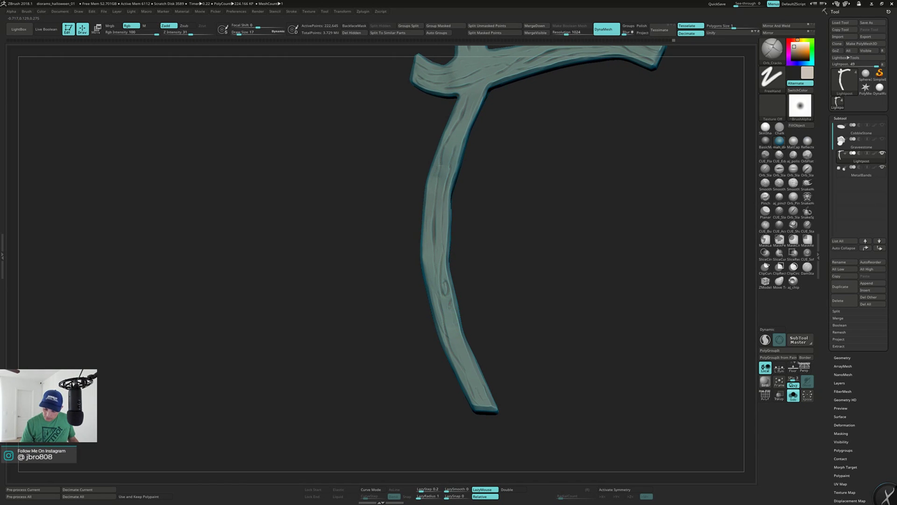
left_click_drag(476, 389, 483, 404)
right_click_drag(460, 362, 468, 342)
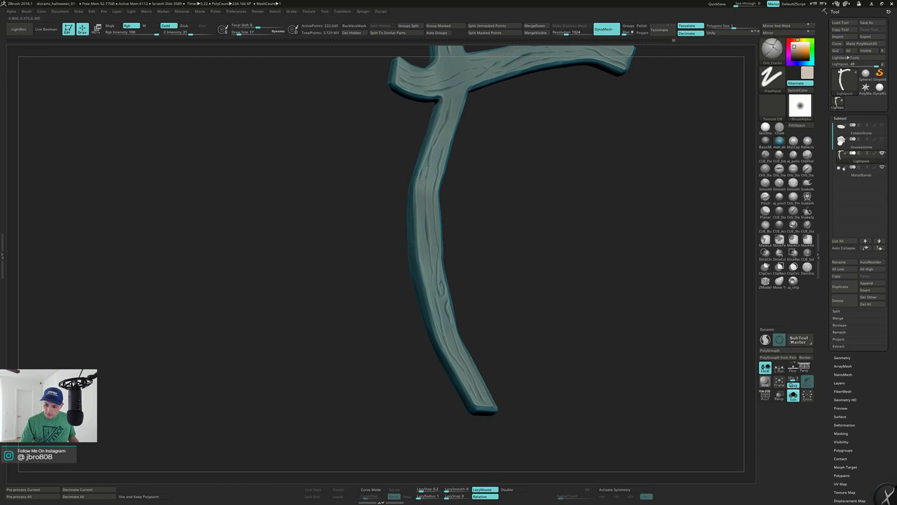
right_click_drag(419, 198, 416, 183)
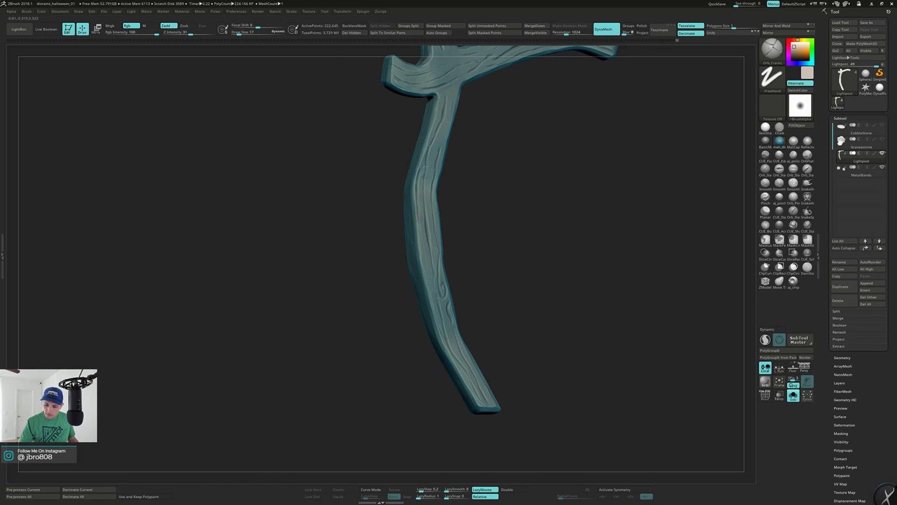
mouse_move(424, 267)
right_mouse_down()
mouse_move(477, 280)
mouse_move(487, 262)
mouse_move(477, 239)
mouse_move(504, 194)
mouse_move(506, 128)
mouse_move(503, 168)
right_mouse_up()
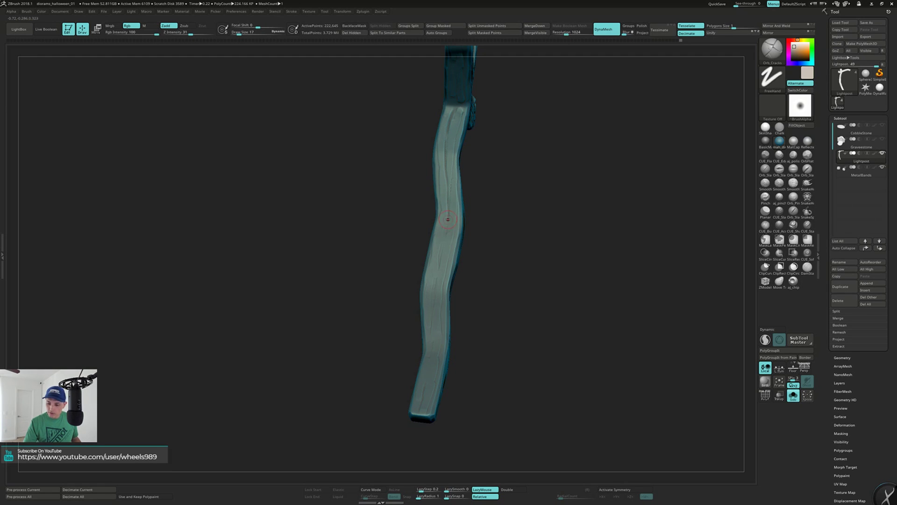
Carve wavy grain cracks around an elongated oval knot on the post's narrow side face beneath the long arm.
right_click_drag(448, 218, 455, 165)
left_click_drag(452, 171, 451, 206)
right_click_drag(451, 205, 465, 224)
left_click_drag(438, 149, 442, 200)
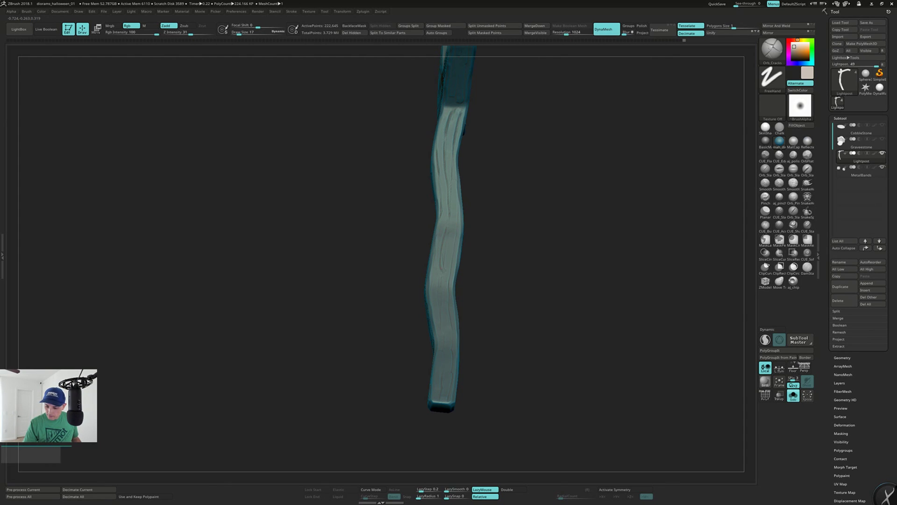
left_click_drag(445, 254, 447, 248)
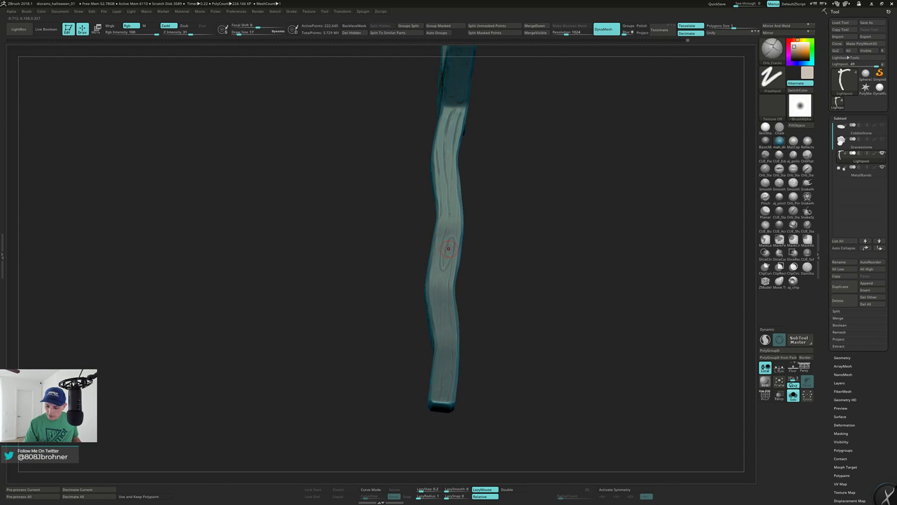
right_click_drag(452, 242, 448, 234)
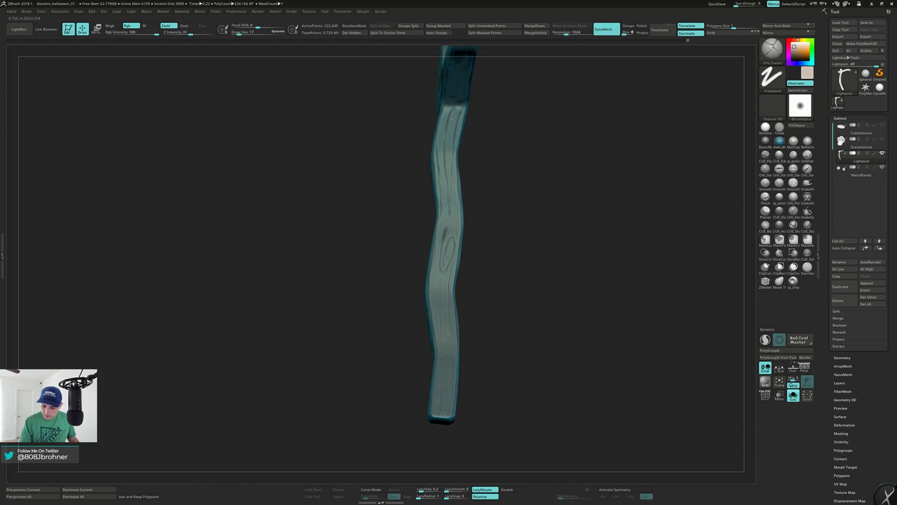
right_click_drag(448, 222, 457, 231)
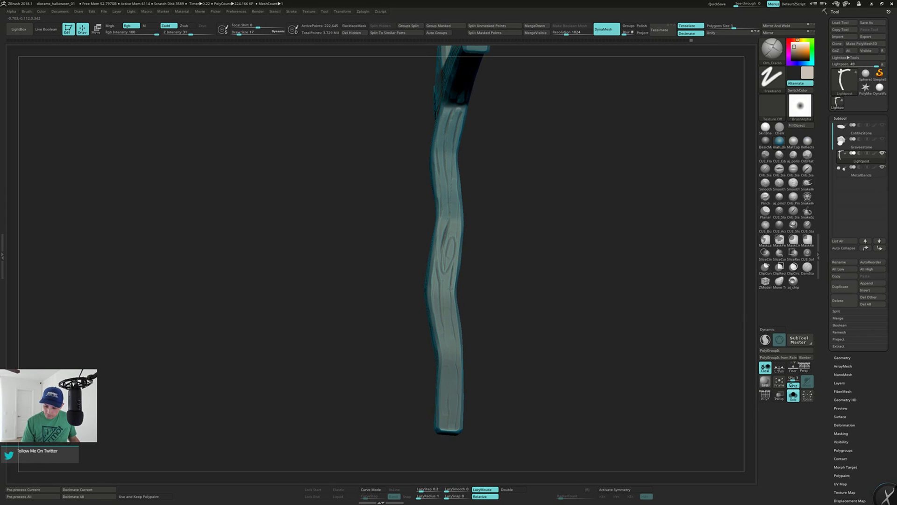
right_click_drag(447, 395, 444, 307)
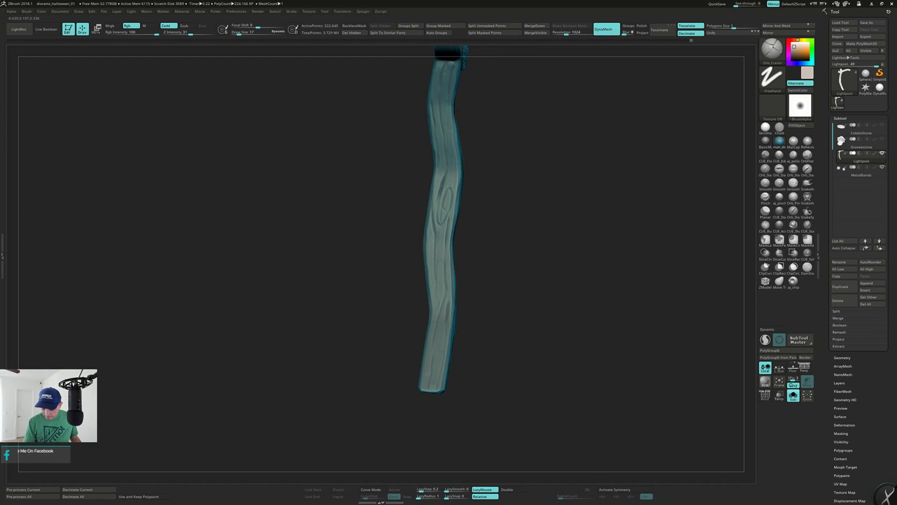
Carve flowing wood cracks down the upper and middle front face of the post, starting from the junction.
right_click_drag(430, 376, 537, 270)
right_click_drag(571, 237, 433, 153)
left_click_drag(444, 184, 445, 271)
right_click_drag(436, 132, 438, 147)
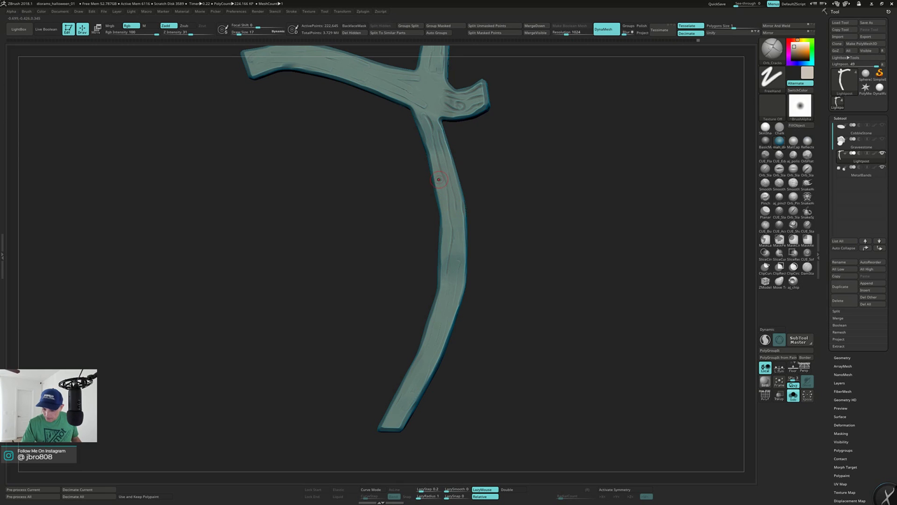
right_click_drag(456, 290, 448, 262)
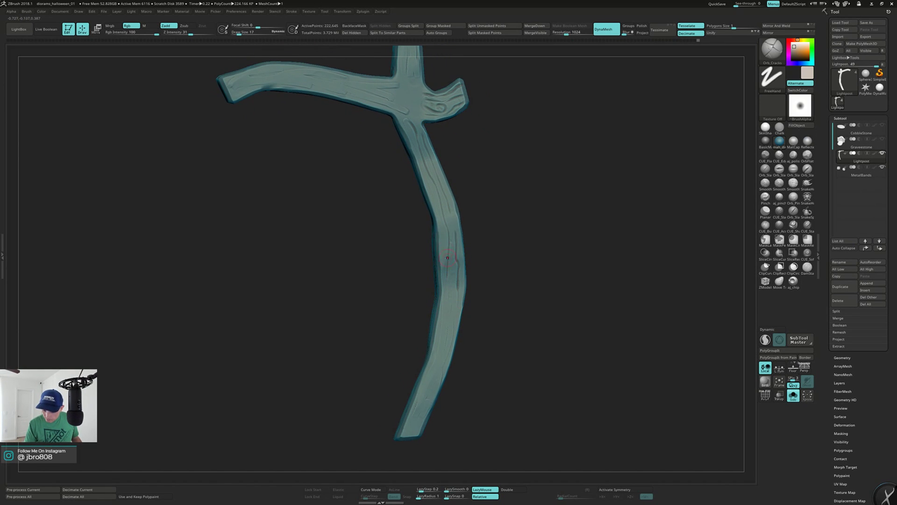
left_click_drag(442, 234, 441, 250)
Extend the grain cracks down the post's front face and carve an elongated knot near the base.
right_click_drag(449, 289, 447, 224, "alt")
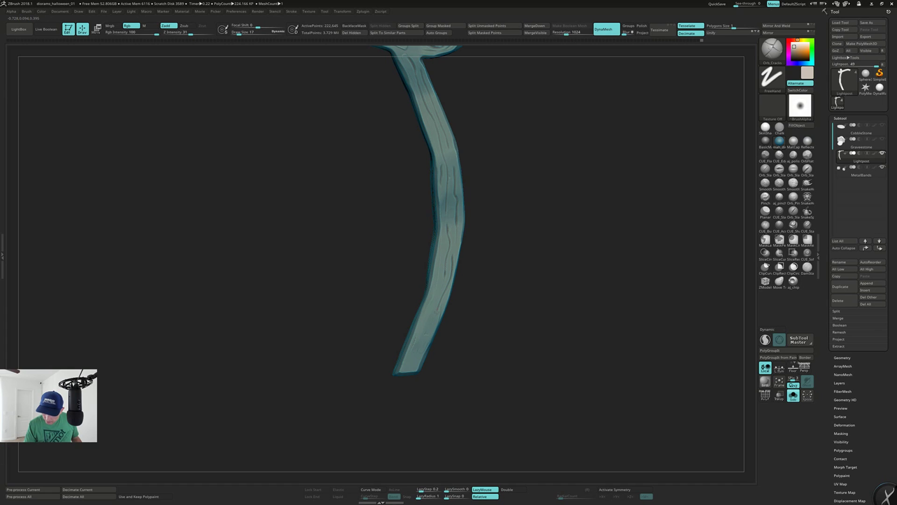
left_click_drag(415, 338, 407, 371)
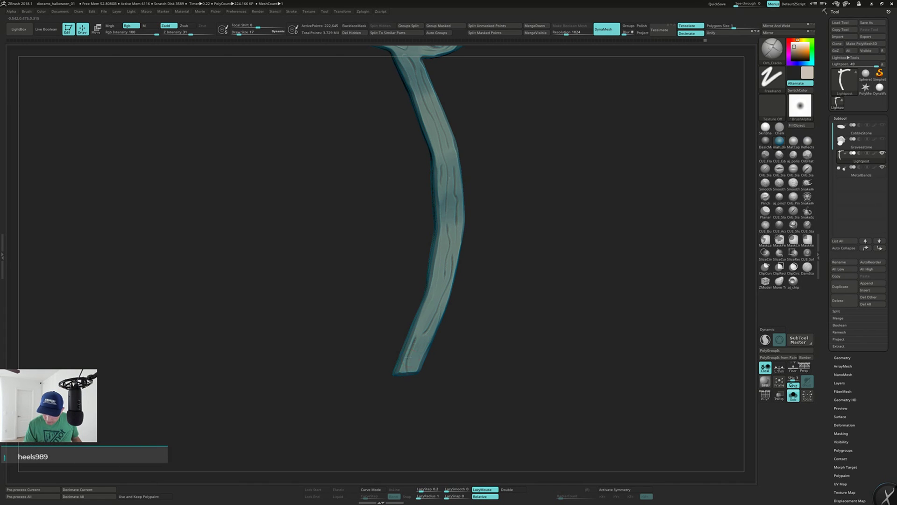
right_click_drag(425, 352, 413, 350)
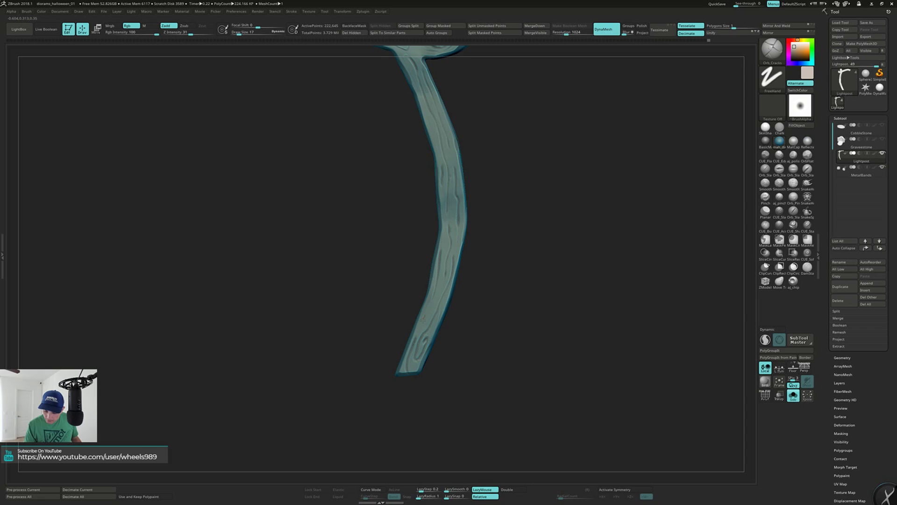
right_click_drag(423, 316, 469, 297)
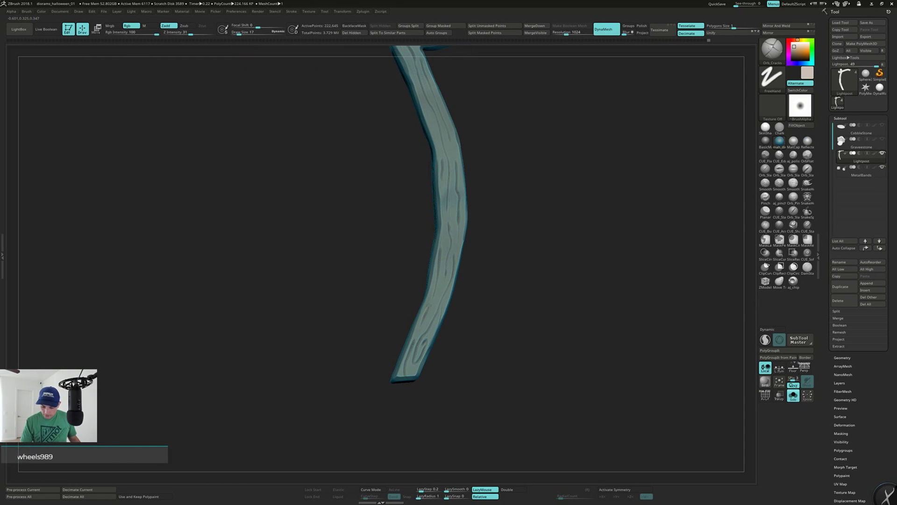
right_click_drag(463, 200, 459, 256, "alt")
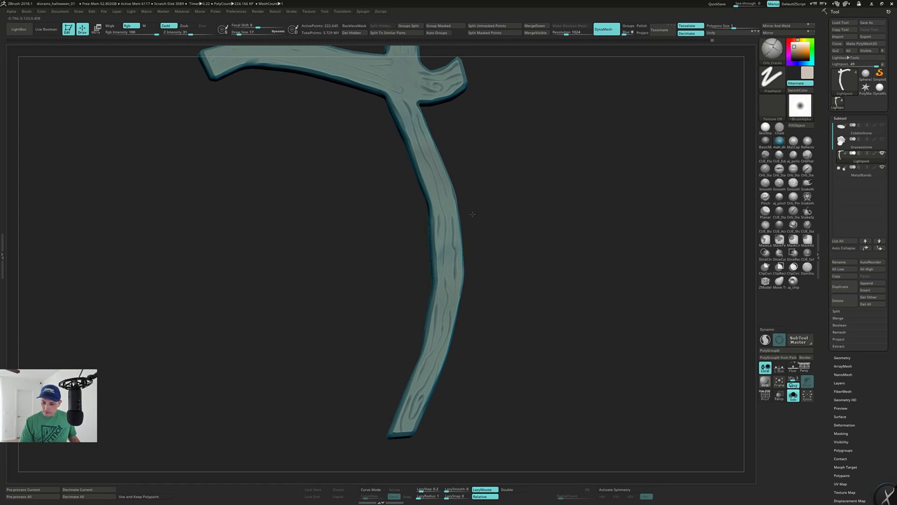
right_click_drag(413, 140, 414, 130)
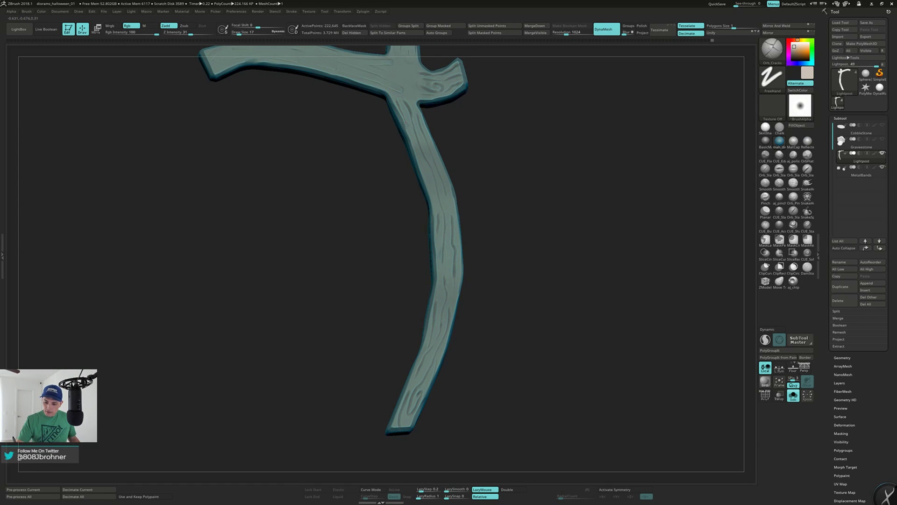
Carve wavy wood grain cracks along the post's remaining narrow side face, from beneath the short arm down to the base.
right_click_drag(519, 222, 518, 189)
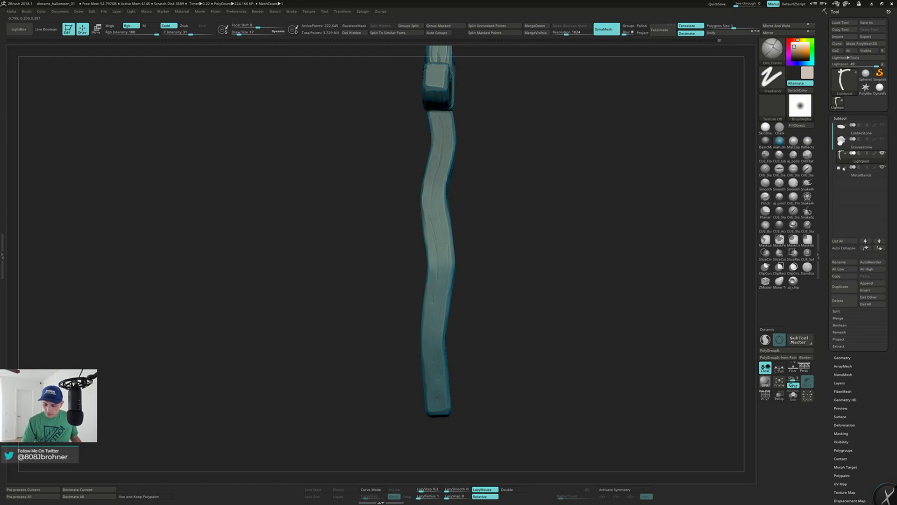
right_click_drag(437, 250, 430, 286)
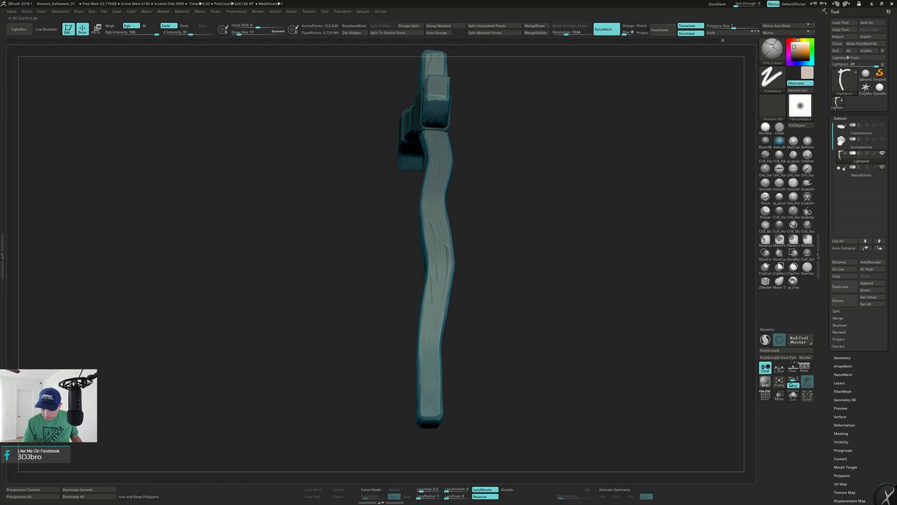
left_click_drag(436, 328, 434, 340)
right_click_drag(435, 339, 435, 357)
right_click_drag(435, 358, 430, 283, "alt")
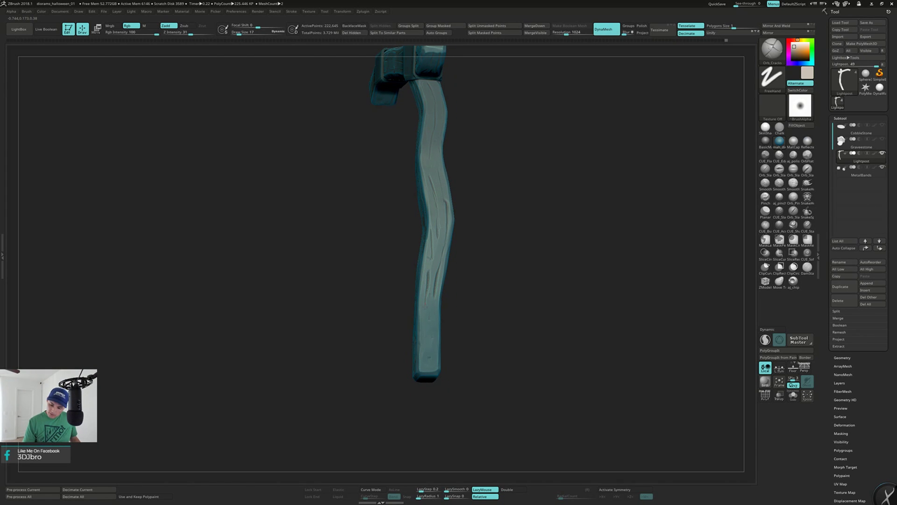
right_click_drag(424, 358, 428, 330)
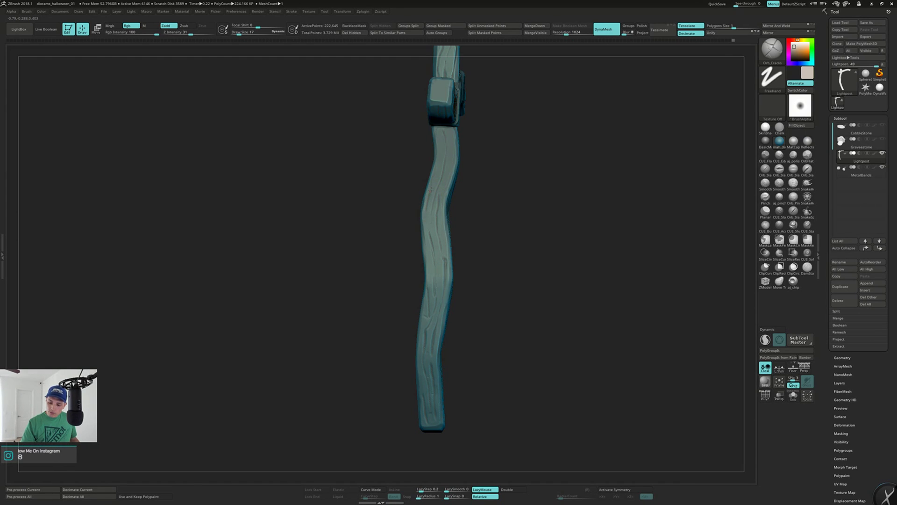
right_click_drag(441, 168, 434, 200)
right_click_drag(434, 167, 554, 202)
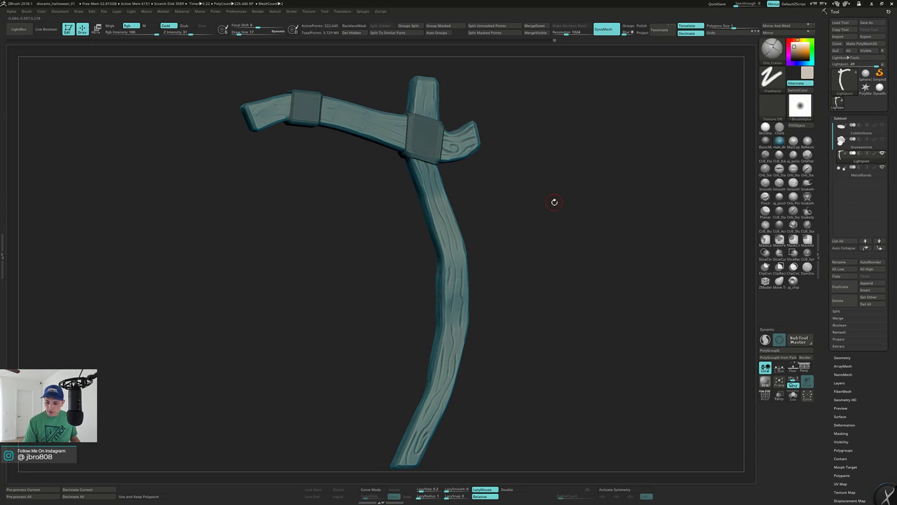
Hide the metal bands and carve grain cracks with a knot along the long arm's top face.
right_click_drag(402, 123, 456, 168)
key("alt+s")
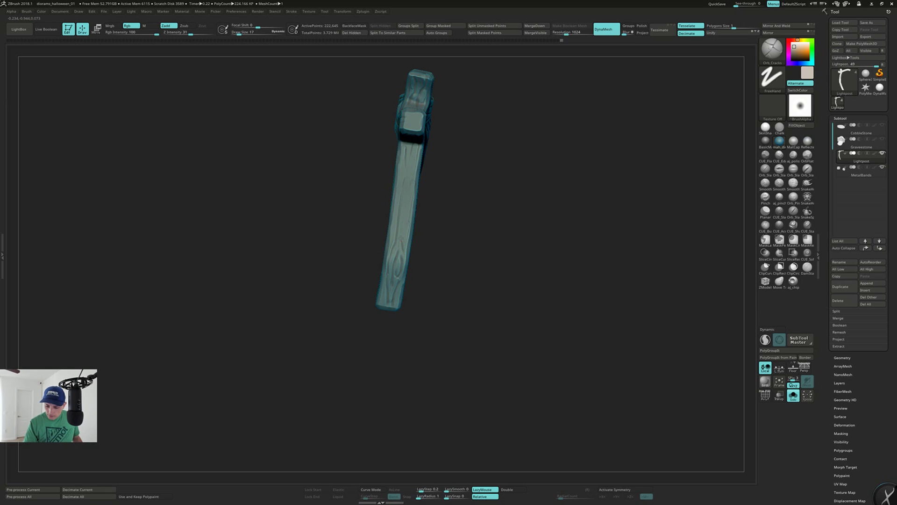
left_click_drag(412, 167, 409, 144)
mouse_move(468, 159)
left_mouse_down()
mouse_move(505, 126)
mouse_move(427, 157)
mouse_move(355, 207)
mouse_move(456, 259)
left_mouse_up()
left_click_drag(360, 220, 341, 167)
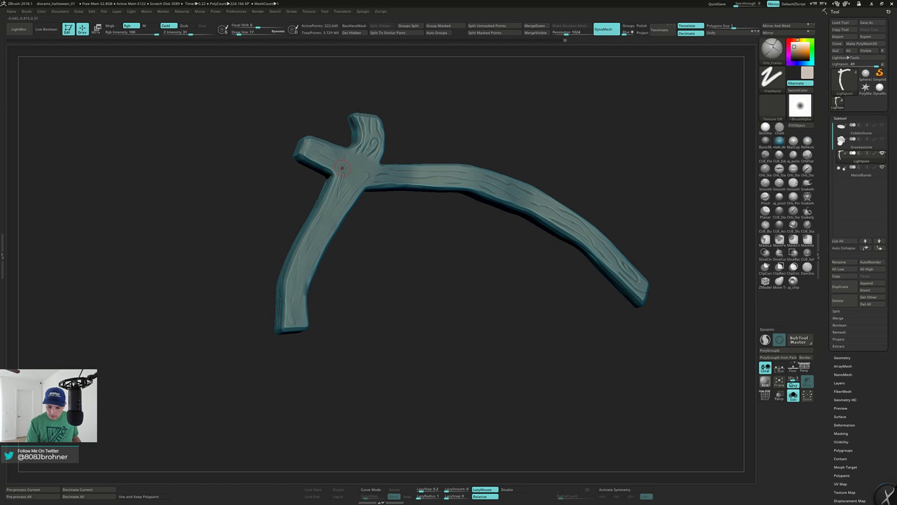
Carve flowing grain cracks and a knot along the long arm's bare wide face, checking where the metal bands cover it.
key("shift+f")
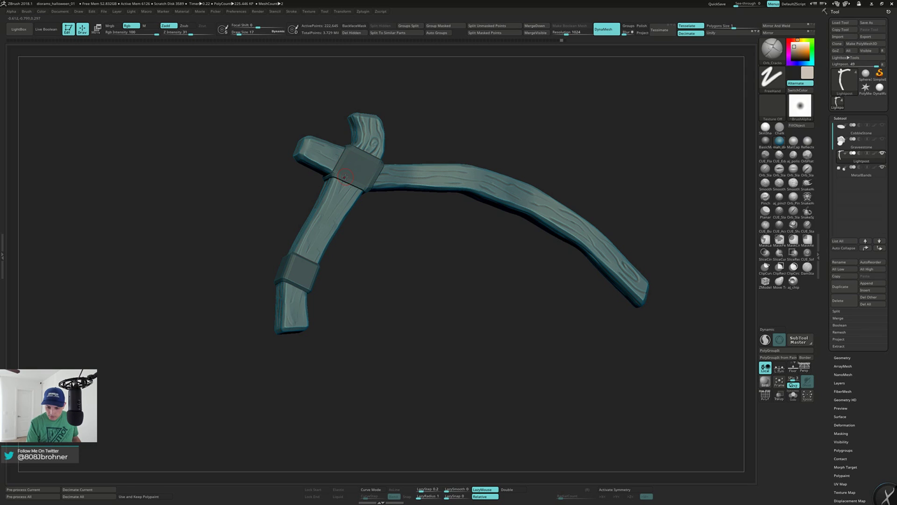
key("shift+f")
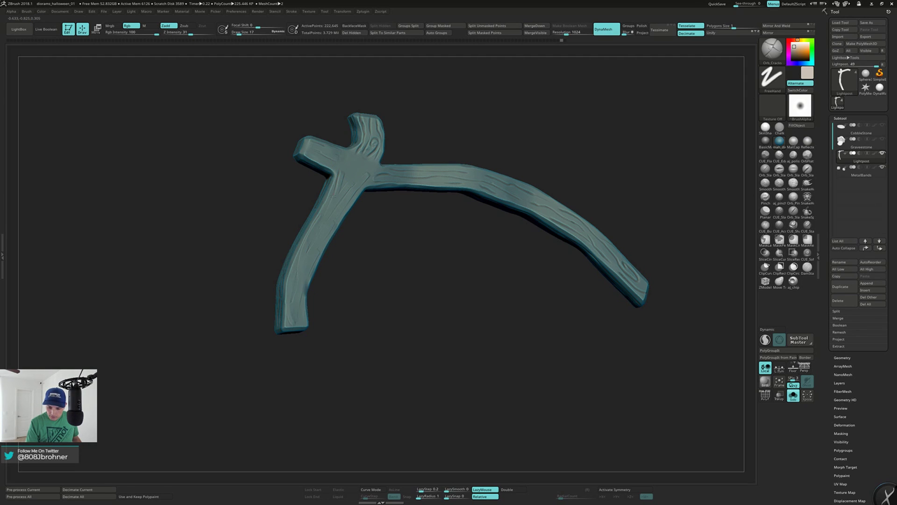
mouse_move(315, 235)
left_mouse_down()
mouse_move(291, 298)
mouse_move(353, 311)
left_mouse_up()
left_click_drag(365, 177, 342, 206)
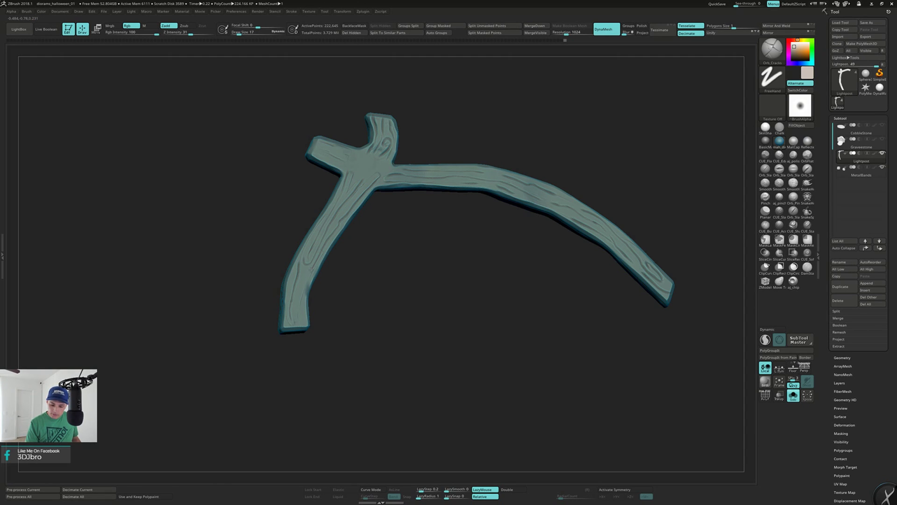
left_click(318, 303)
Carve lengthwise cracks into the remaining narrow faces of the long arm and show the metal bands again.
left_click_drag(363, 289, 359, 222)
key("shift+s")
left_click_drag(351, 254, 346, 266)
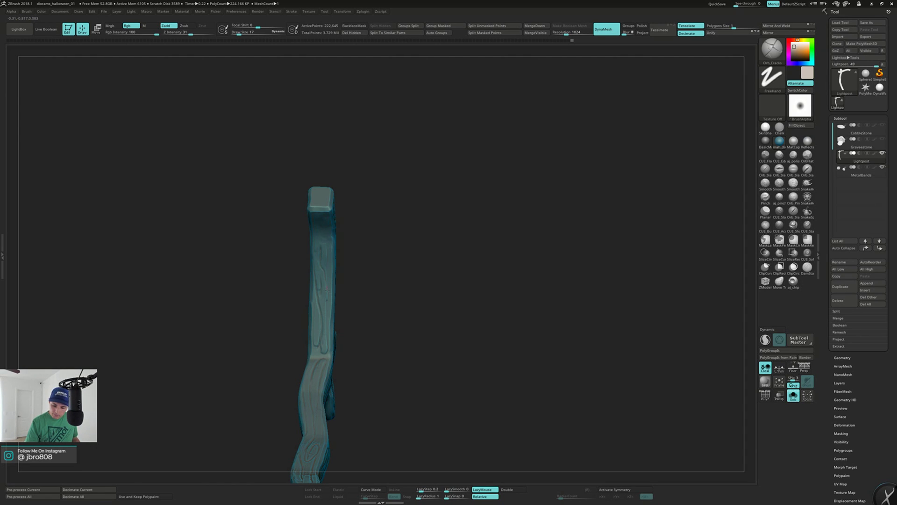
left_click_drag(326, 315, 313, 262)
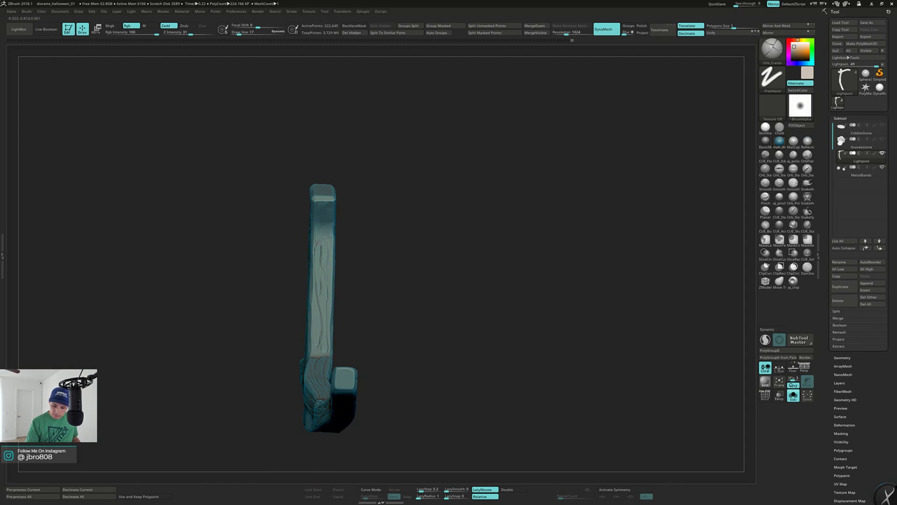
left_click_drag(319, 199, 323, 201)
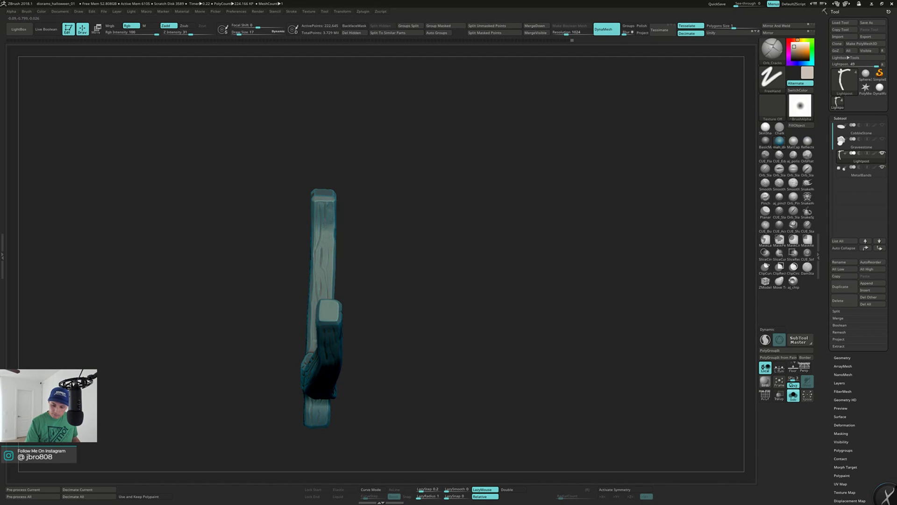
left_click_drag(345, 239, 360, 223)
key("alt+s")
Set the draw size to 11 and carve concentric growth rings into the end face of the long arm.
left_click_drag(415, 215, 456, 295)
mouse_move(445, 236)
left_mouse_down("alt")
mouse_move(447, 300)
mouse_move(433, 245)
mouse_move(461, 209)
mouse_move(477, 229)
mouse_move(417, 205)
mouse_move(458, 170)
mouse_move(473, 246)
mouse_move(409, 205)
left_mouse_up("alt")
key("s")
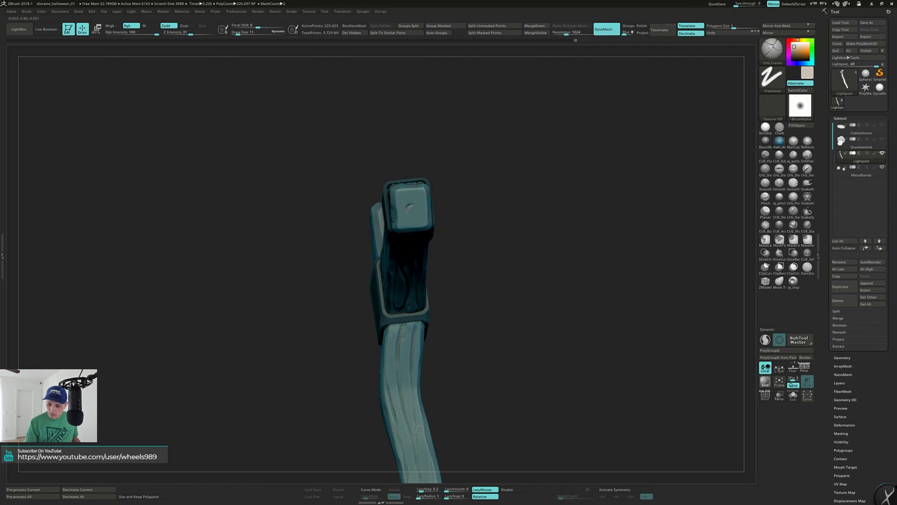
mouse_move(414, 214)
left_mouse_down()
mouse_move(420, 204)
mouse_move(411, 196)
mouse_move(400, 212)
left_mouse_up()
mouse_move(449, 234)
left_mouse_down()
mouse_move(510, 248)
mouse_move(481, 243)
left_mouse_up()
left_click_drag(413, 193, 401, 193)
left_click_drag(450, 170, 427, 183)
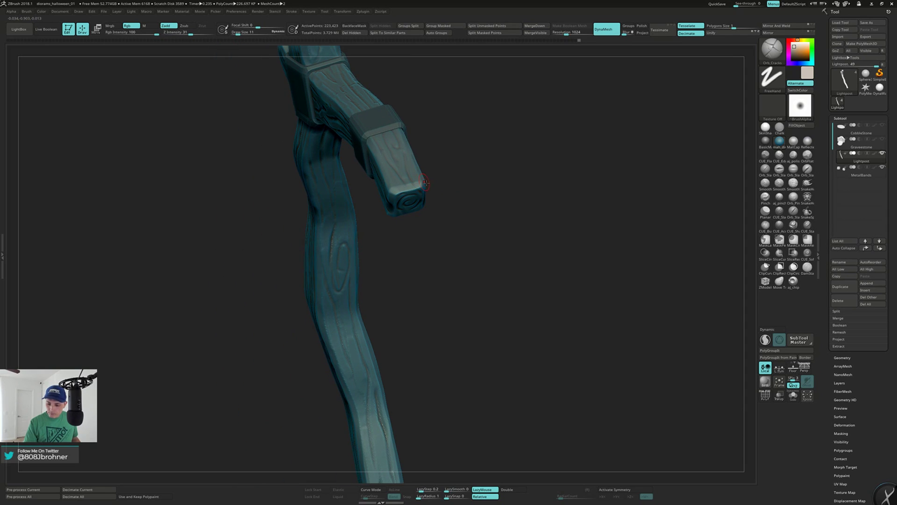
Enable Sculptris Pro and carve extra cracks around the edges of the long arm's end.
left_click(765, 339)
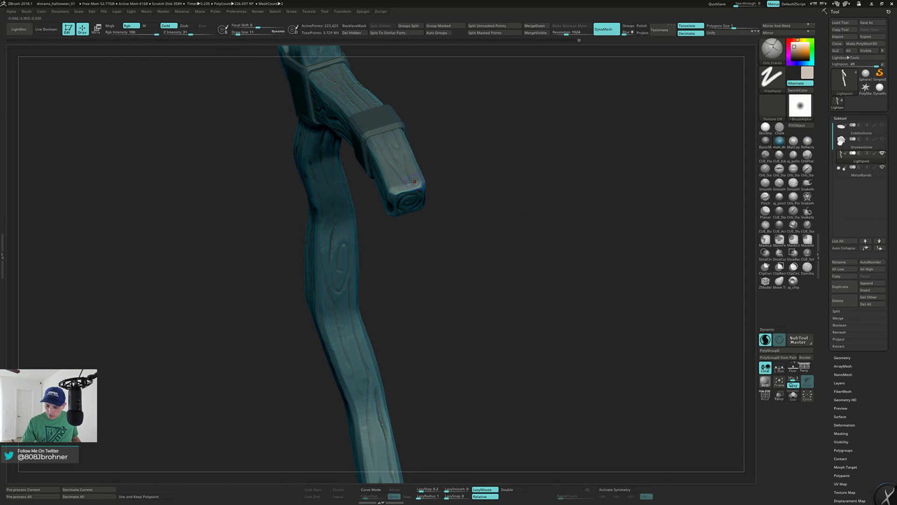
left_click_drag(448, 185, 411, 182)
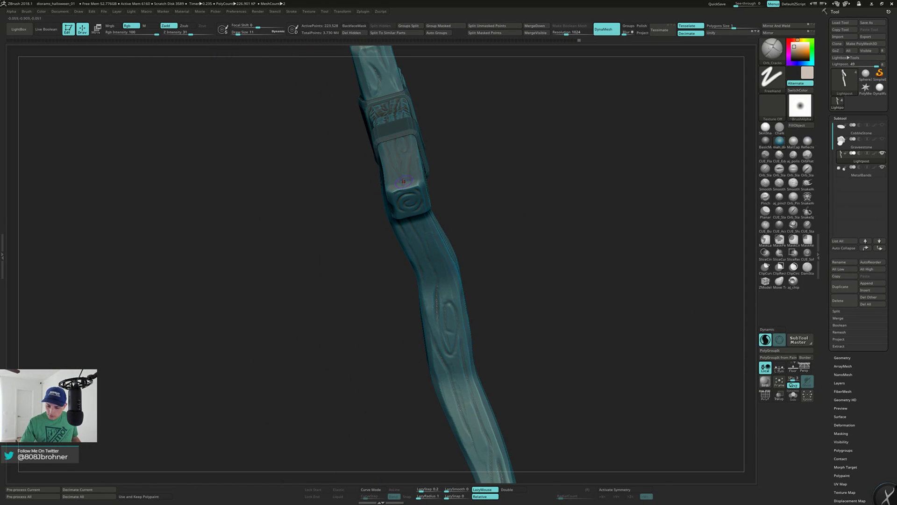
right_click_drag(405, 190, 403, 165)
left_click_drag(404, 187, 420, 173)
left_click_drag(412, 183, 421, 196)
Carve a spiral growth-ring pattern into the end face at the top of the post.
left_click_drag(336, 271, 385, 227)
left_click_drag(422, 196, 421, 164)
mouse_move(377, 138)
left_mouse_down()
mouse_move(372, 154)
mouse_move(317, 165)
mouse_move(483, 188)
left_mouse_up()
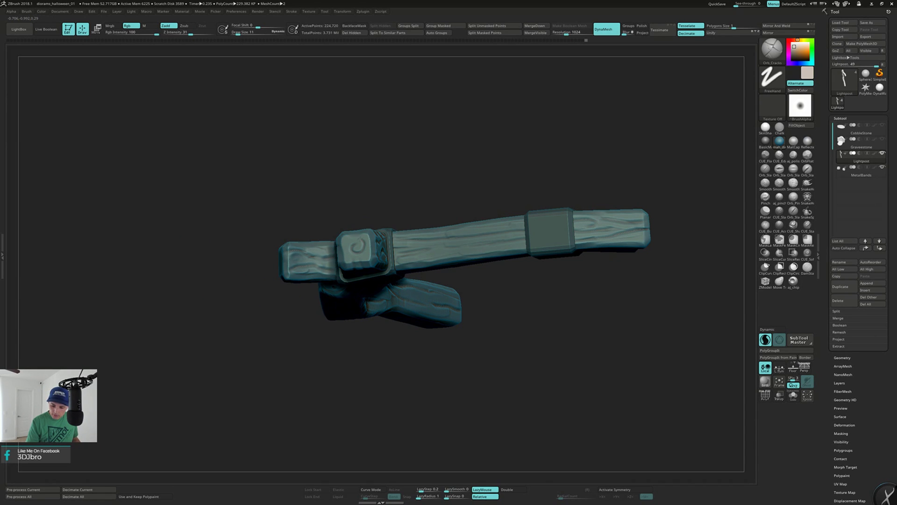
left_click_drag(369, 235, 358, 218)
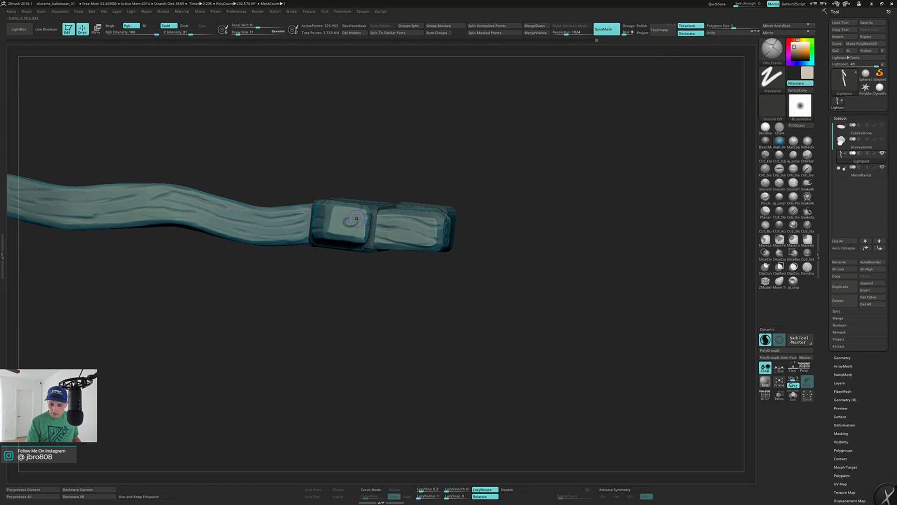
Carve a spiral growth-ring pattern with small cracks into the short arm's end face.
right_click_drag(342, 236, 331, 232)
left_click_drag(353, 235, 361, 232)
right_click_drag(357, 233, 366, 230)
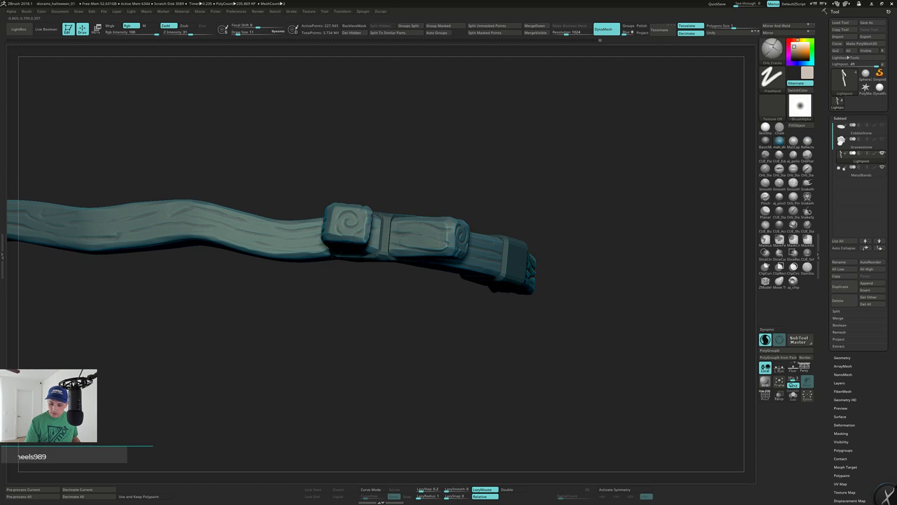
left_click_drag(348, 210, 358, 212)
right_click_drag(359, 213, 364, 224)
left_click_drag(356, 201, 466, 236)
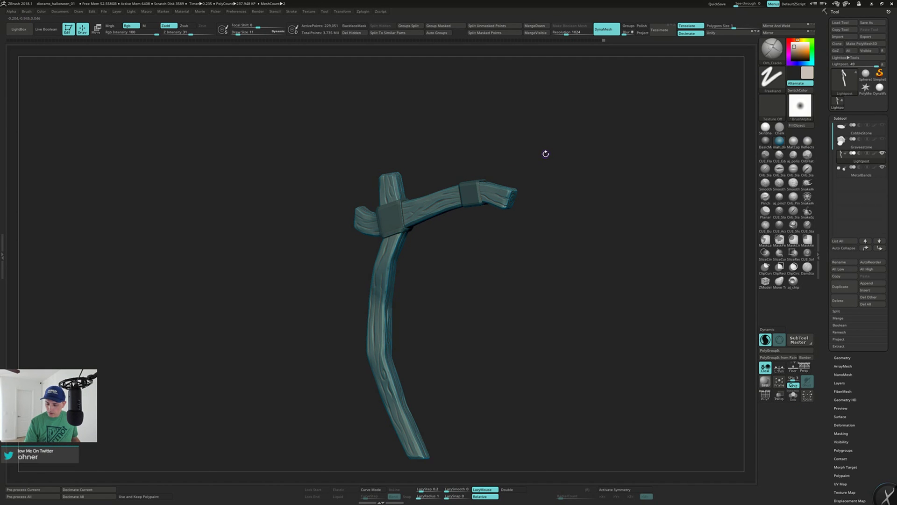
Select the MetalBands subtool and remesh it with DynaMesh at resolution 1024.
left_click(469, 193, "alt")
left_click_drag(540, 153, 581, 200, "alt")
left_click(581, 32)
type("1880")
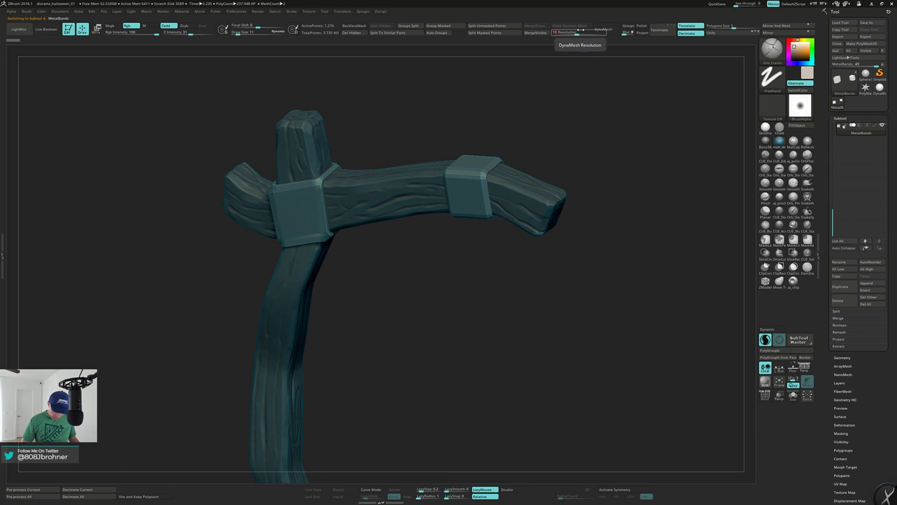
left_click(625, 34)
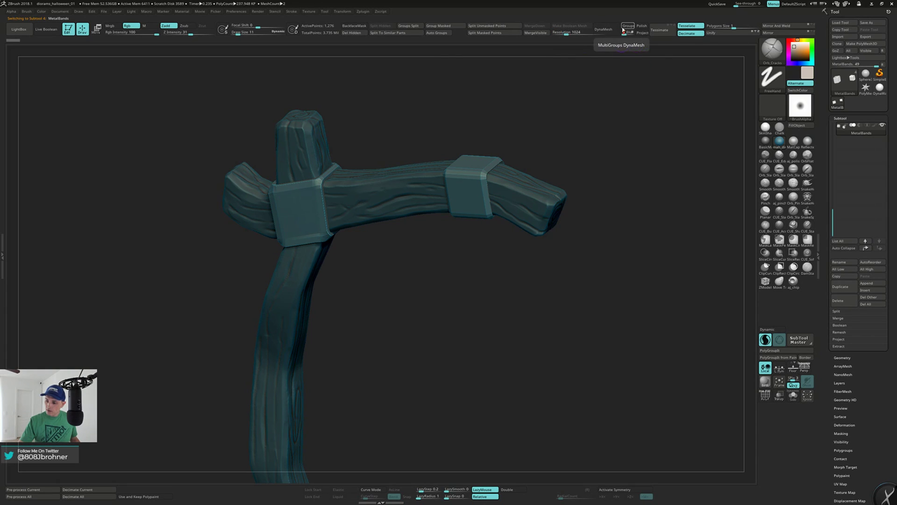
left_click(610, 29)
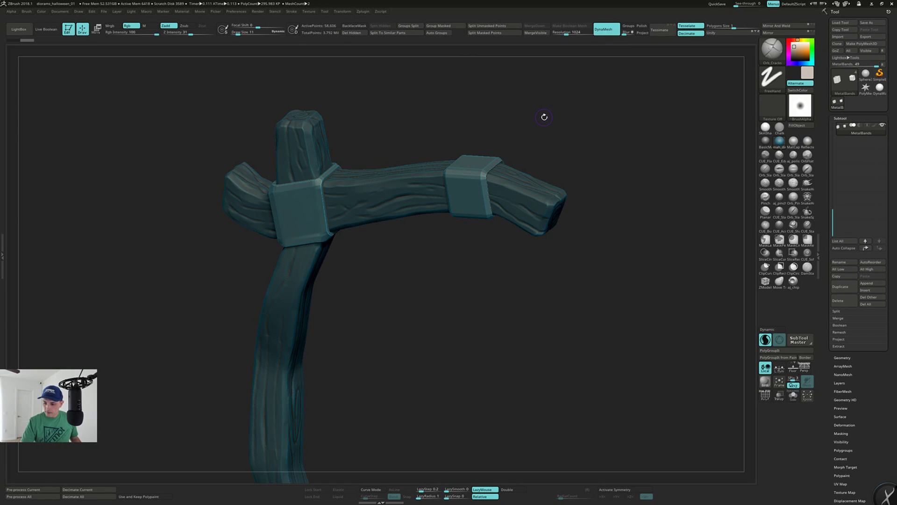
Set the draw size to 11 and smooth the upper and side edges of the small metal band on the long arm.
left_click_drag(545, 117, 534, 138)
key("s")
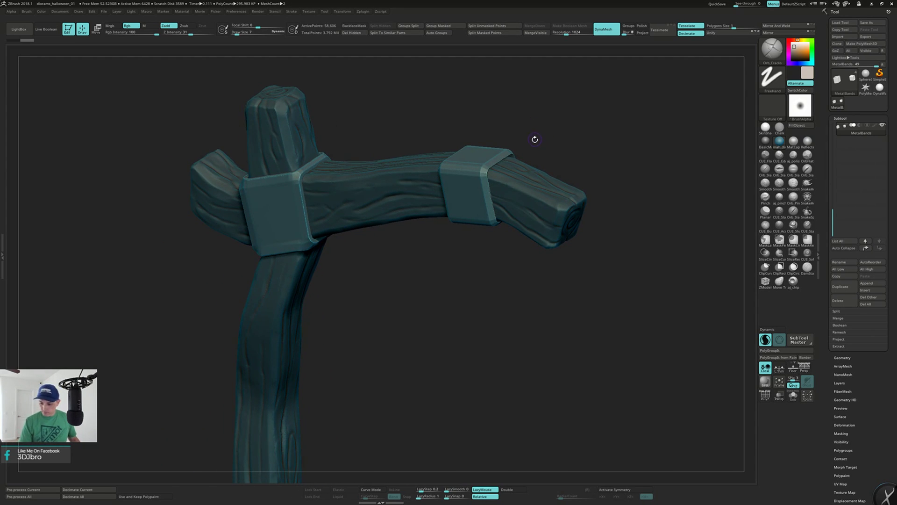
type("s11")
key("Return")
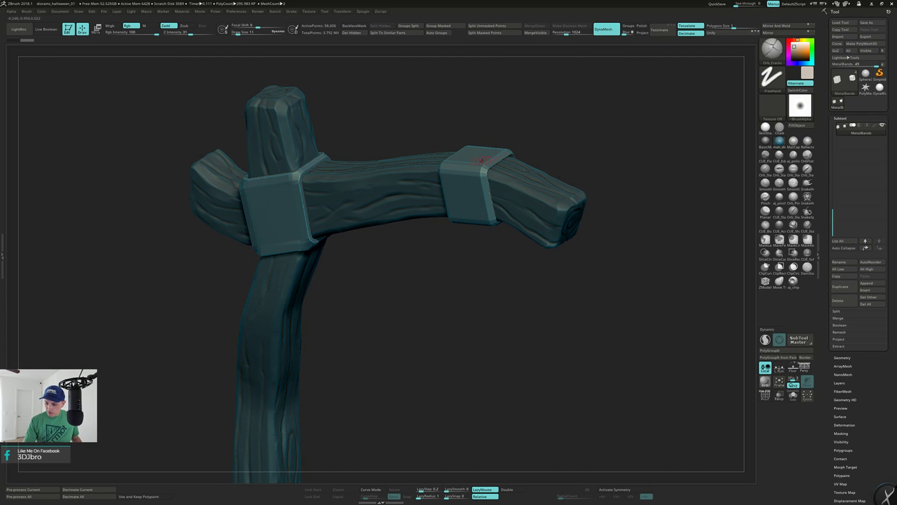
key("shift")
right_click_drag(476, 171, 514, 169)
key("shift")
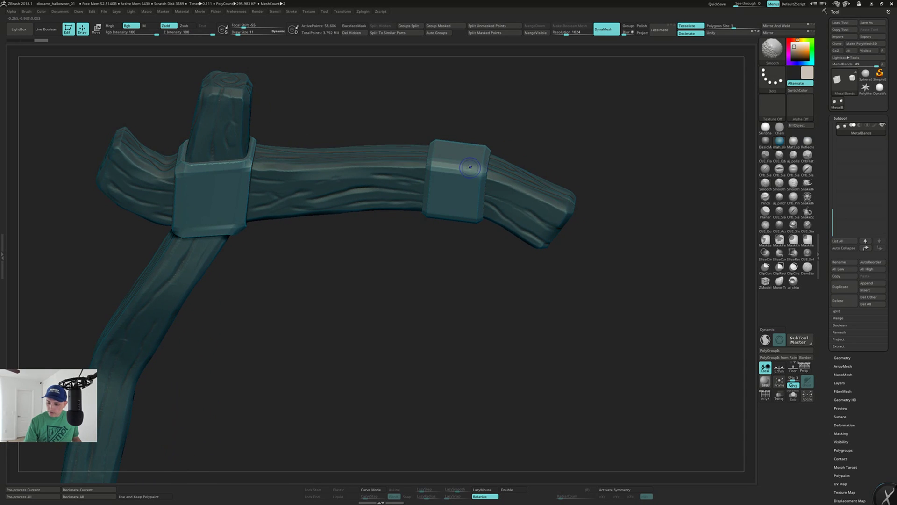
right_click_drag(436, 165, 432, 157)
left_click_drag(432, 157, 433, 162, "shift")
right_click_drag(434, 161, 427, 181)
left_click_drag(427, 180, 425, 206, "shift")
right_click_drag(425, 206, 476, 179)
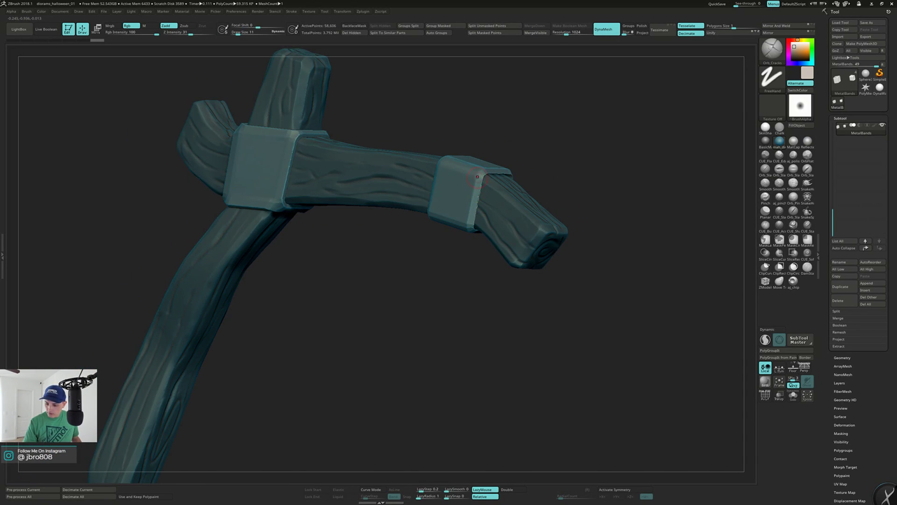
Smooth the remaining rim edges and corners of the small metal band all around the long arm.
right_click_drag(470, 211, 489, 171)
left_click_drag(492, 172, 521, 168, "shift")
right_click_drag(521, 168, 489, 170)
left_click_drag(491, 169, 521, 162, "shift")
right_click_drag(522, 162, 512, 176)
left_click_drag(523, 169, 530, 183, "shift")
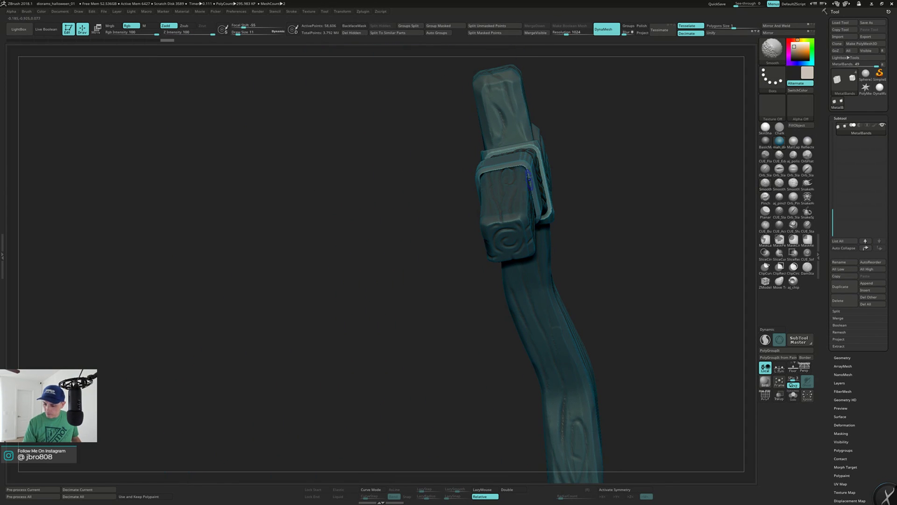
mouse_move(530, 183)
right_mouse_down()
mouse_move(521, 150)
mouse_move(517, 213)
mouse_move(462, 262)
right_mouse_up()
left_click_drag(451, 268, 460, 268, "shift")
right_click_drag(460, 281, 484, 262)
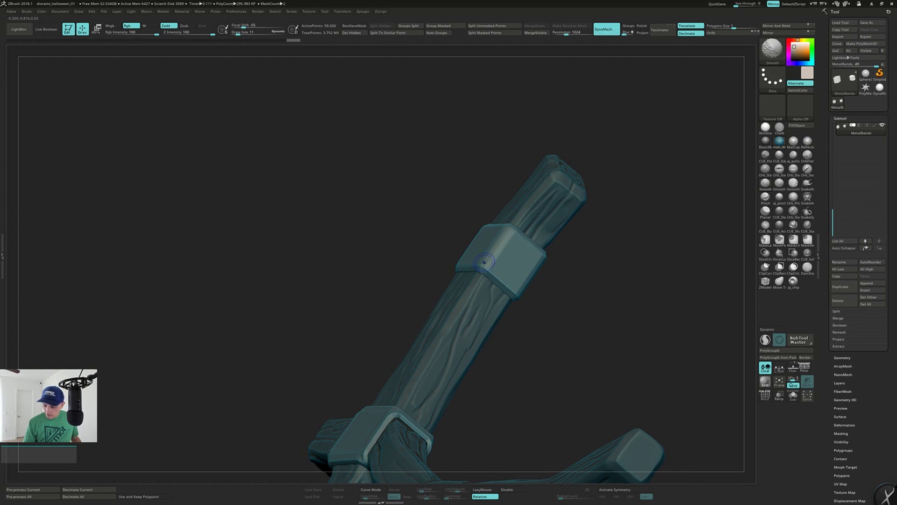
left_click_drag(506, 290, 513, 294, "shift")
mouse_move(513, 294)
right_mouse_down()
mouse_move(490, 286)
mouse_move(584, 308)
mouse_move(410, 272)
mouse_move(449, 280)
mouse_move(442, 285)
right_mouse_up()
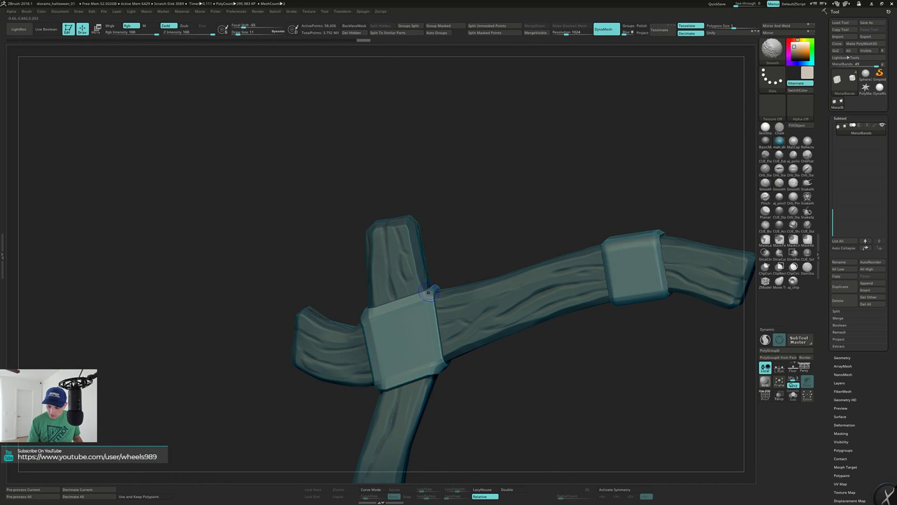
Smooth the edges and corners of the large metal band at the post junction.
mouse_move(431, 292)
left_mouse_down("shift")
mouse_move(372, 313)
mouse_move(388, 378)
left_mouse_up("shift")
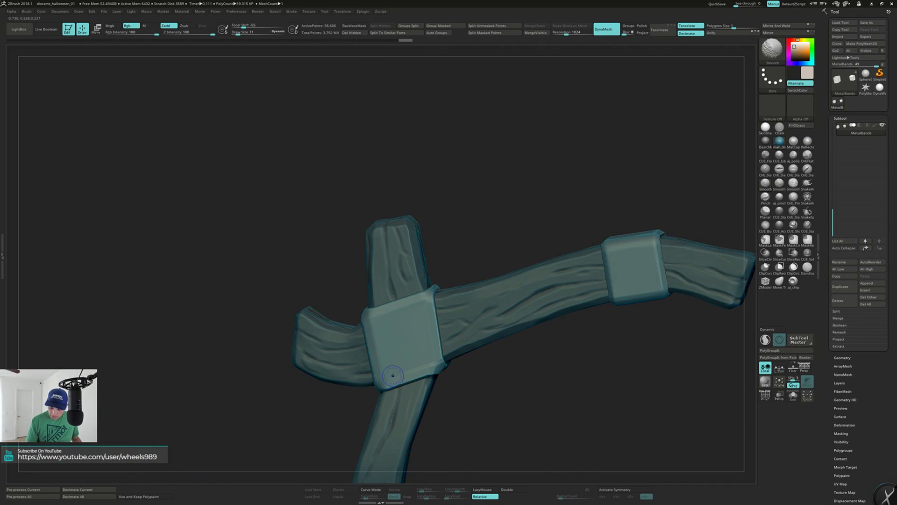
right_click_drag(443, 367, 386, 294)
mouse_move(340, 348)
right_mouse_down()
mouse_move(263, 318)
mouse_move(271, 277)
mouse_move(249, 245)
right_mouse_up()
left_click_drag(249, 244, 277, 222, "shift")
right_click_drag(277, 222, 299, 252)
left_click_drag(299, 215, 293, 223, "shift")
mouse_move(312, 229)
right_mouse_down()
mouse_move(364, 183)
mouse_move(413, 200)
mouse_move(461, 170)
mouse_move(472, 232)
right_mouse_up()
Switch to the IMM ModelKit insert brush and choose its pyramid-shaped fastener mesh.
right_click_drag(509, 280, 520, 294)
key("b")
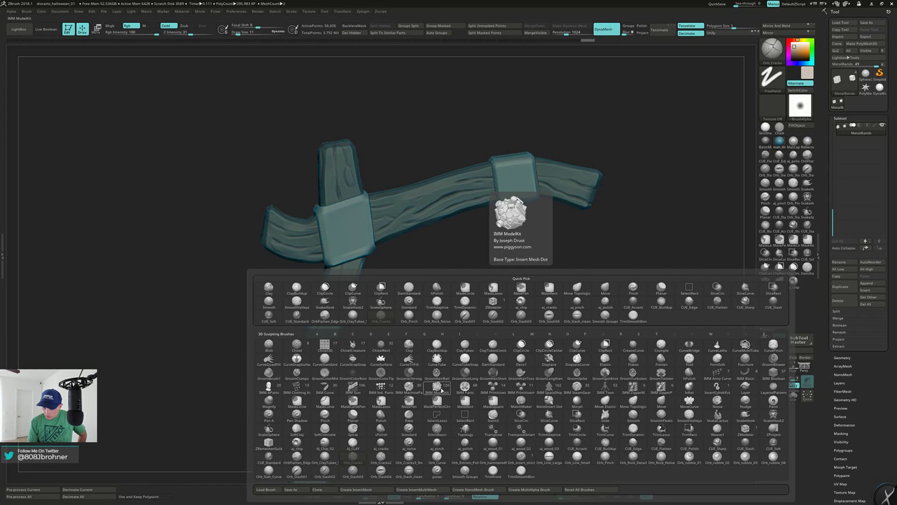
left_click(437, 387)
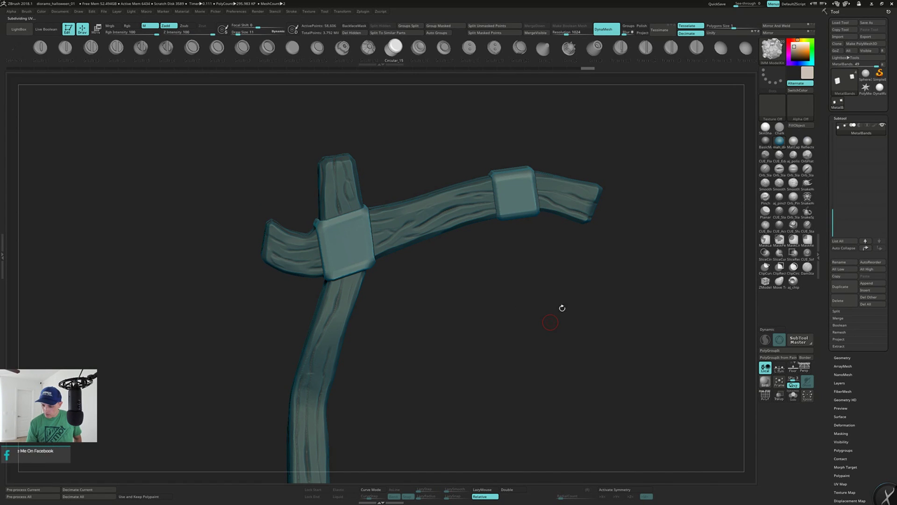
key("m")
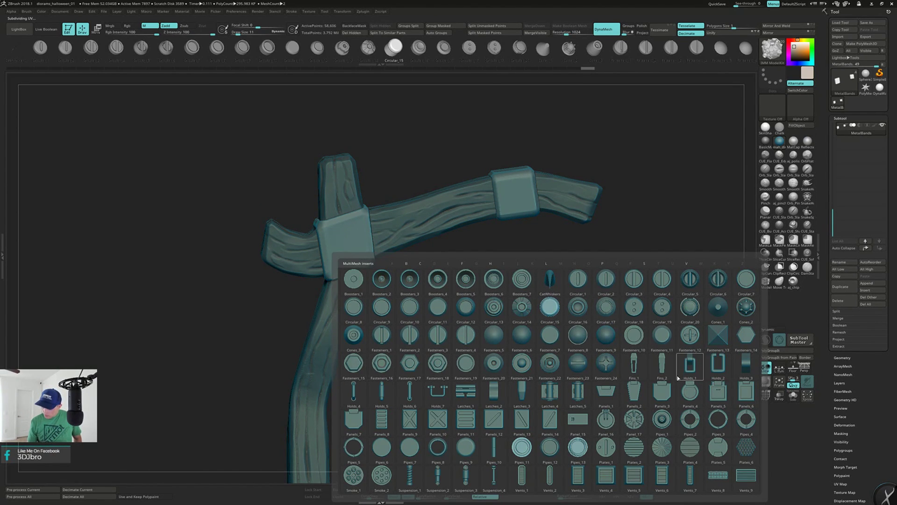
mouse_move(659, 378)
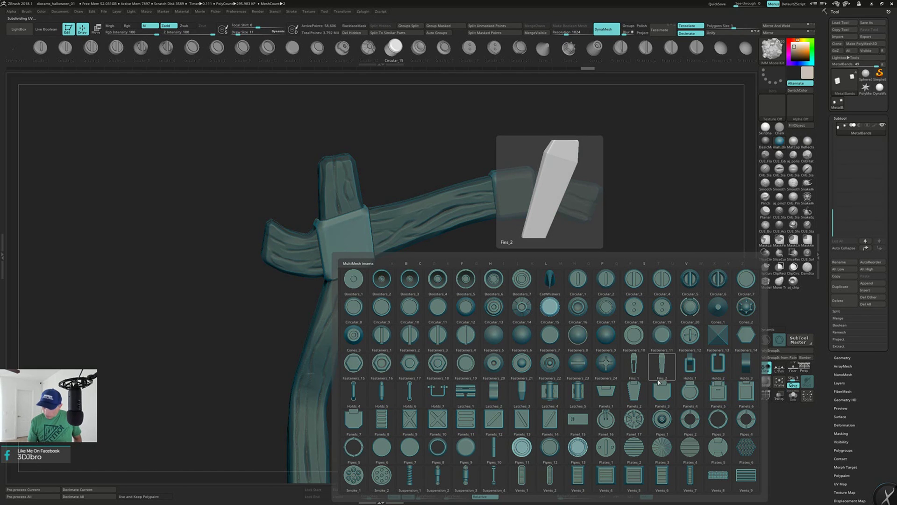
left_click(715, 334)
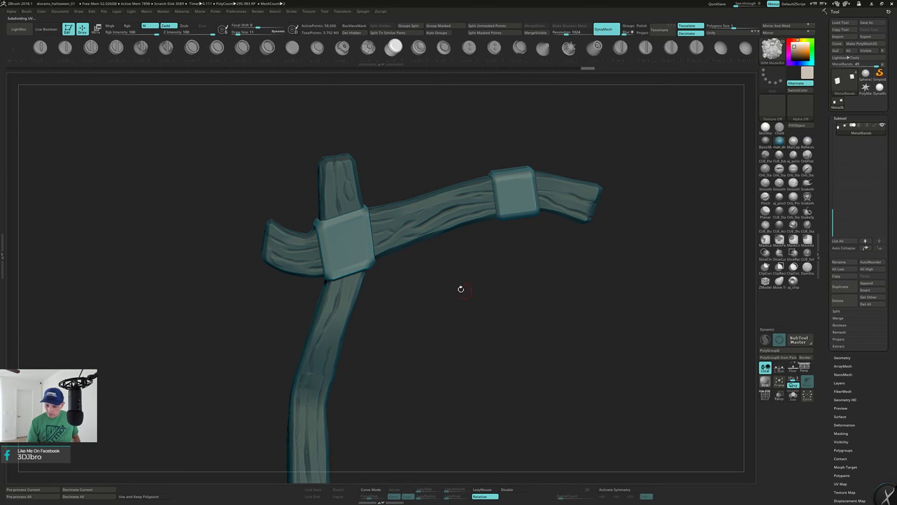
right_click(464, 277)
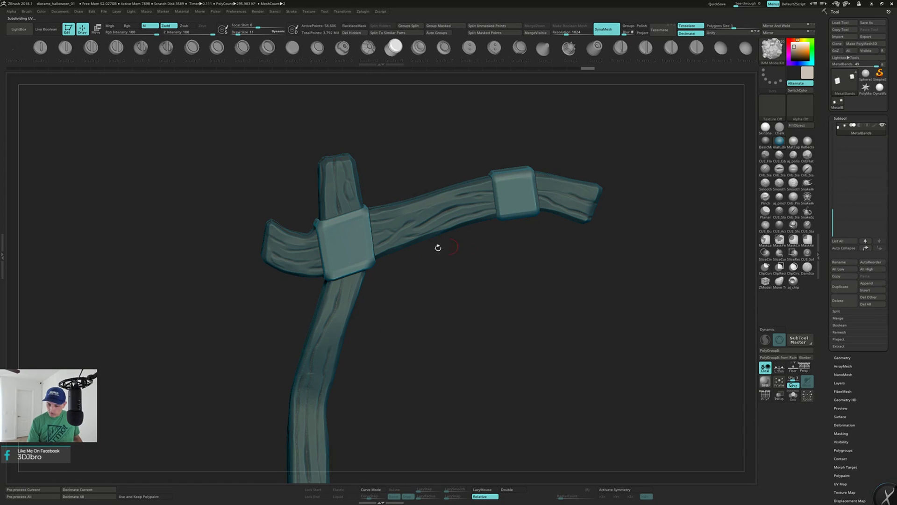
key("ctrl")
key("ctrl")
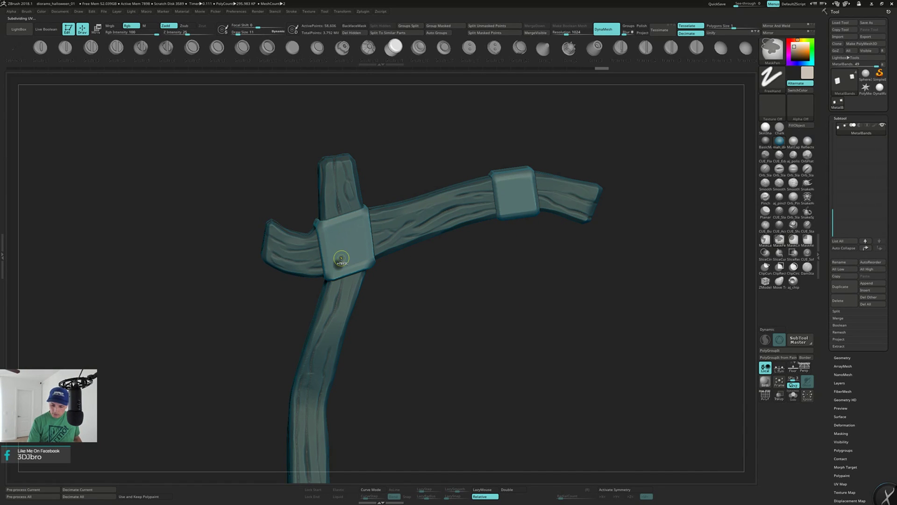
left_click_drag(338, 261, 345, 262)
key("ctrl+z")
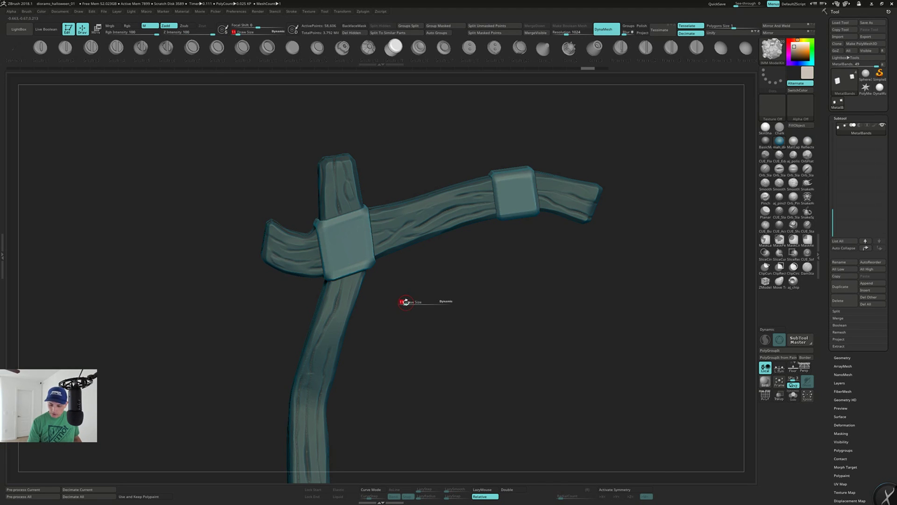
Set the draw size to 6 and insert pyramid studs at the four front-face corners of both metal bands.
key("s")
left_click(404, 302)
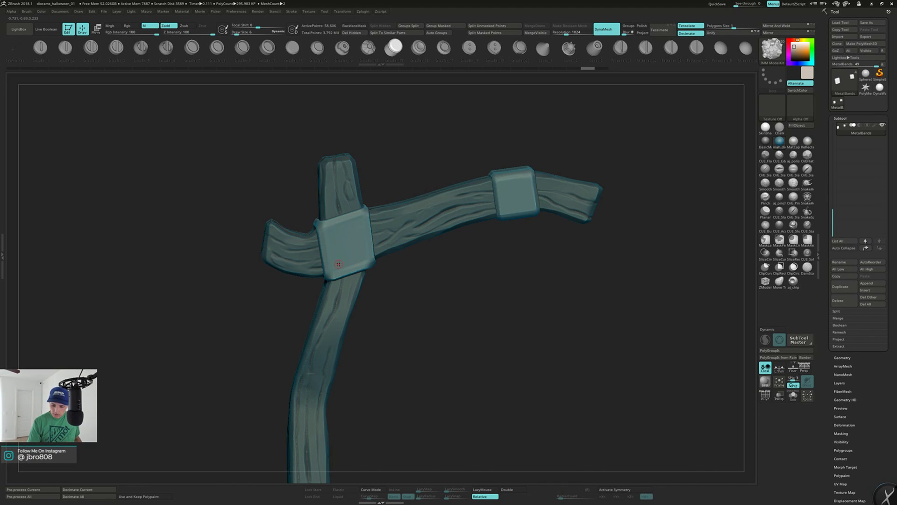
left_click_drag(339, 263, 340, 258)
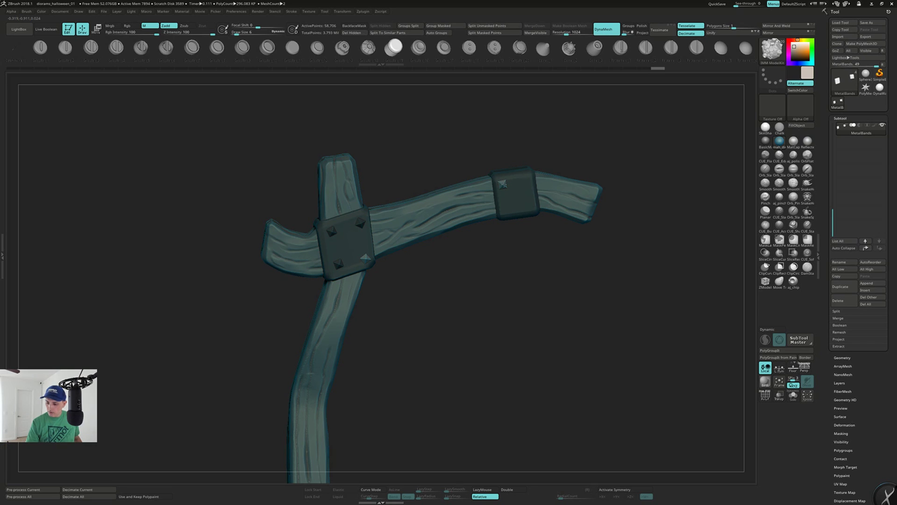
left_click(526, 182)
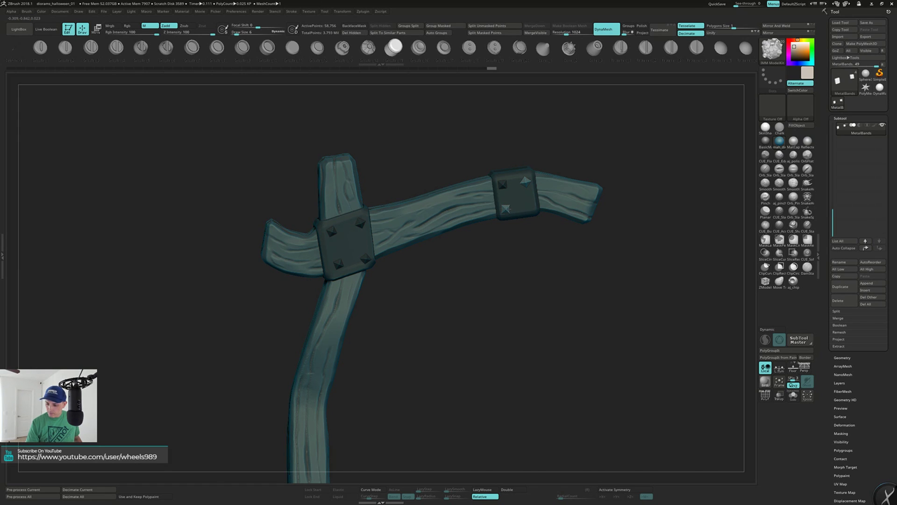
key("ctrl")
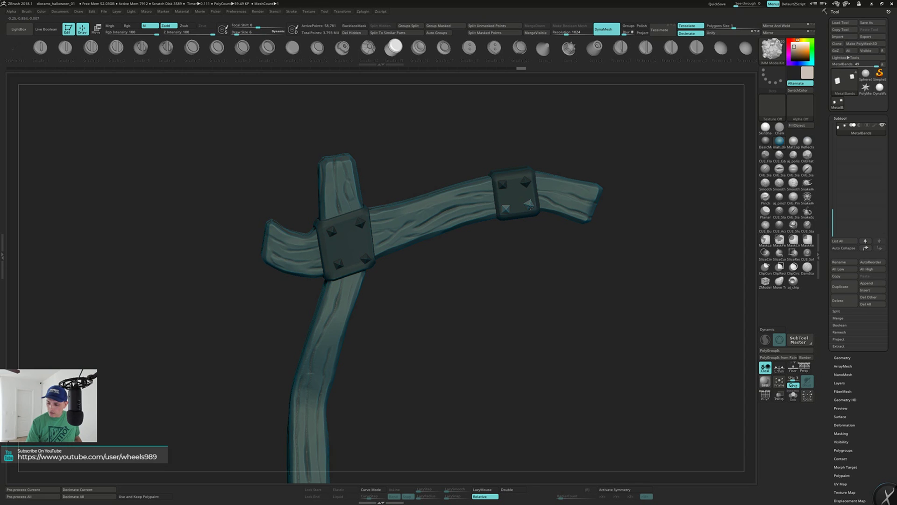
Insert four pyramid studs at the corners of the small metal band's back face.
mouse_move(542, 240)
left_mouse_down()
mouse_move(531, 246)
mouse_move(536, 223)
mouse_move(525, 246)
mouse_move(581, 266)
mouse_move(546, 271)
mouse_move(546, 262)
mouse_move(474, 298)
mouse_move(390, 298)
mouse_move(390, 313)
left_mouse_up()
key("ctrl+z")
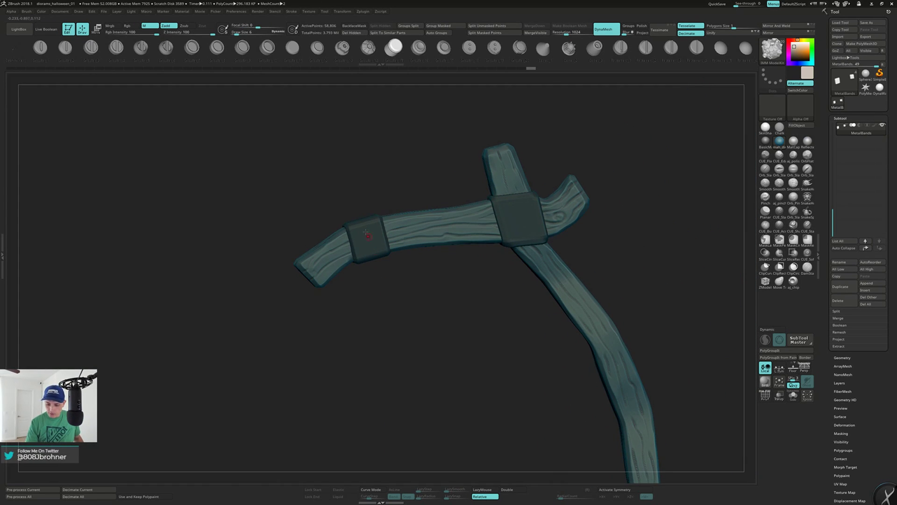
left_click_drag(358, 233, 375, 231)
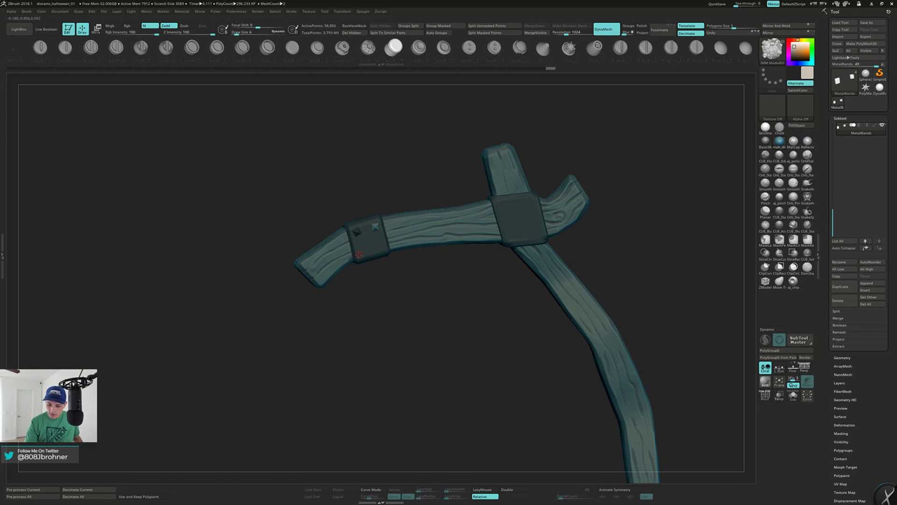
key("ctrl")
key("ctrl")
left_click_drag(362, 253, 379, 248, "ctrl")
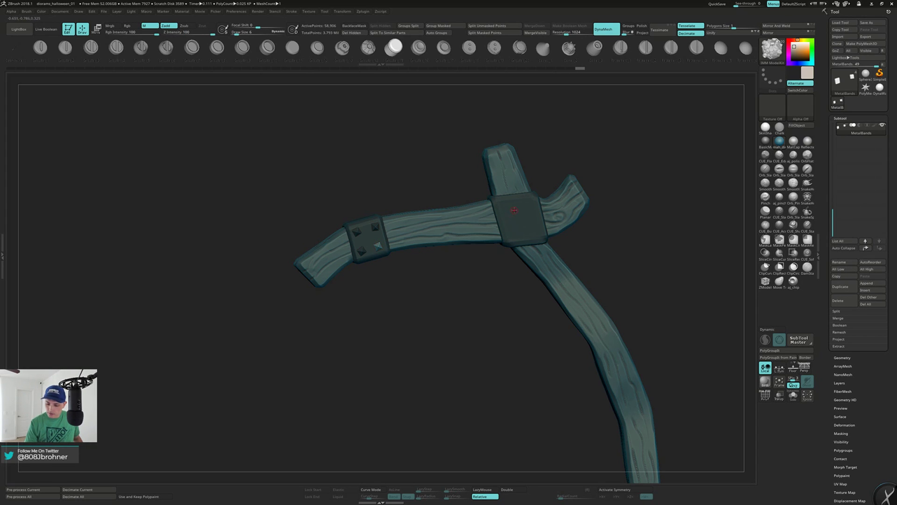
Insert four pyramid studs at the corners of the large metal band's back face.
left_click_drag(508, 207, 508, 208, "ctrl")
key("ctrl")
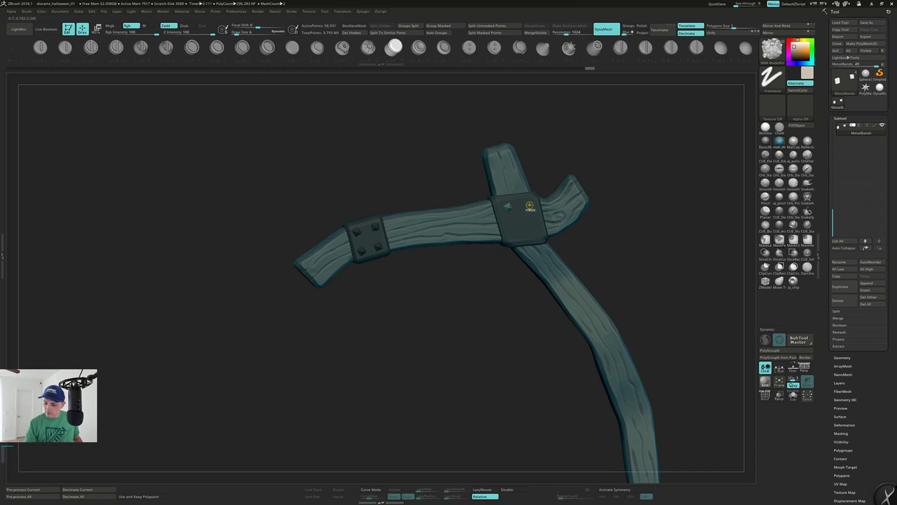
left_click(529, 204, "ctrl")
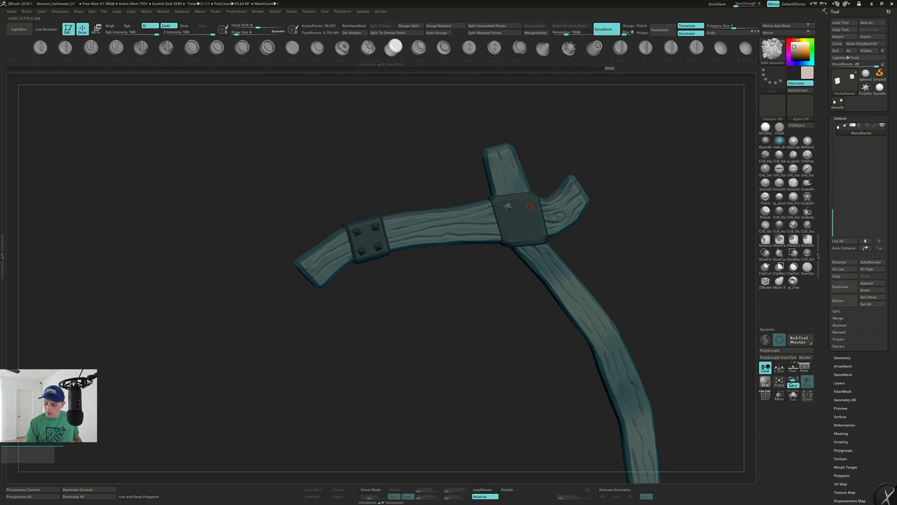
left_click(533, 200, "ctrl")
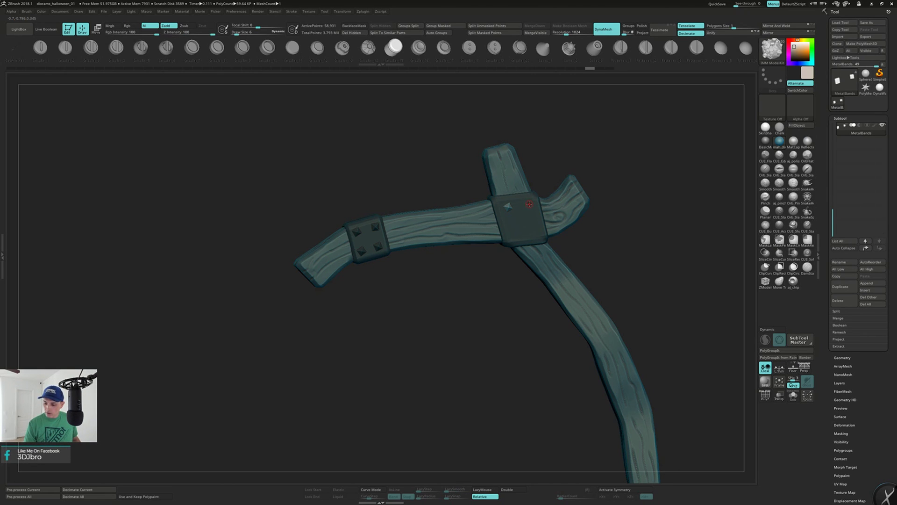
left_click_drag(529, 204, 529, 204, "ctrl")
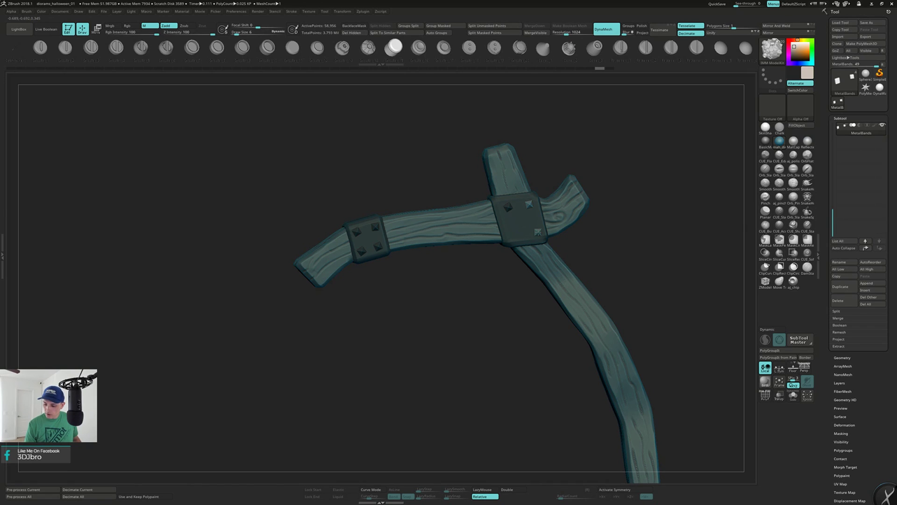
left_click_drag(514, 234, 514, 234, "ctrl")
Make the CobbleStone and Gravestone subtools visible together with the lightpost and its metal bands.
left_click_drag(461, 261, 581, 305, "alt")
key("alt+s")
key("alt+s")
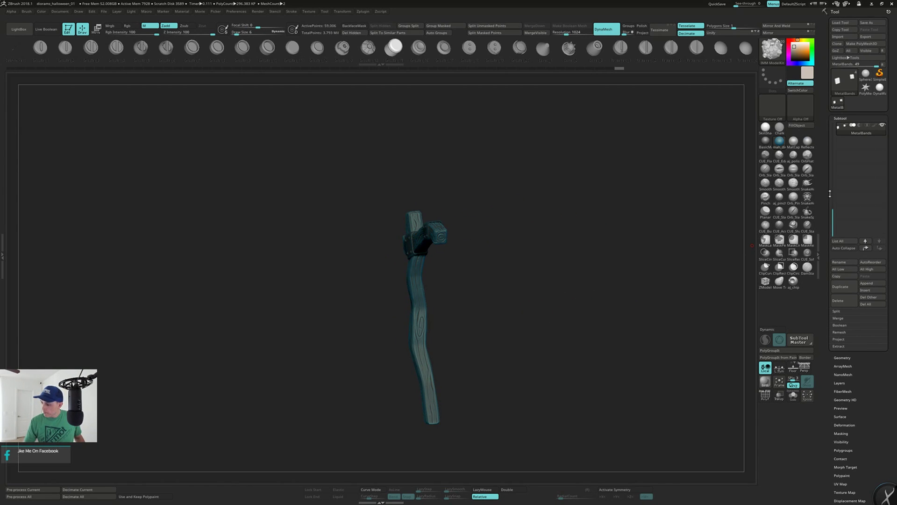
left_click_drag(833, 219, 832, 156)
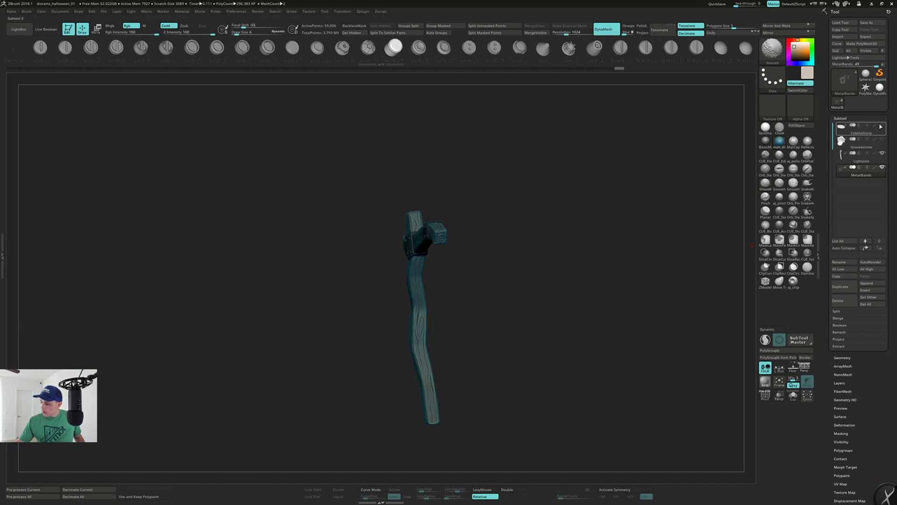
left_click(882, 125)
left_click(882, 138)
left_click_drag(607, 268, 530, 194)
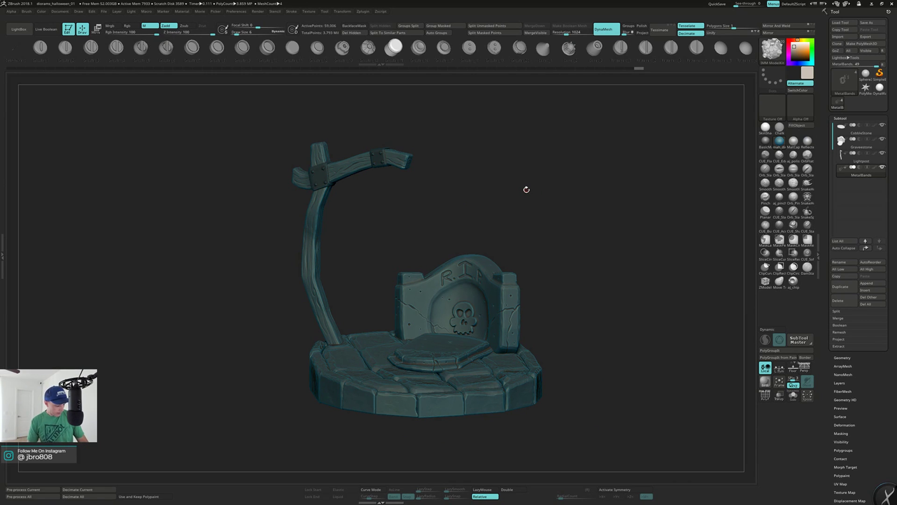
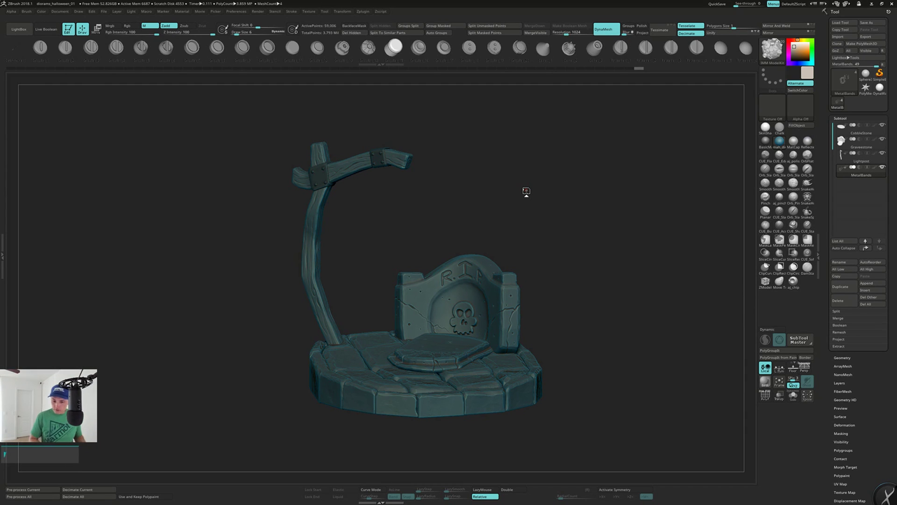
Switch to the ClayBuildup brush with a draw size of 27 and review the whole diorama.
mouse_move(601, 236)
left_mouse_down()
mouse_move(591, 235)
mouse_move(592, 252)
mouse_move(564, 213)
mouse_move(560, 266)
mouse_move(561, 253)
left_mouse_up()
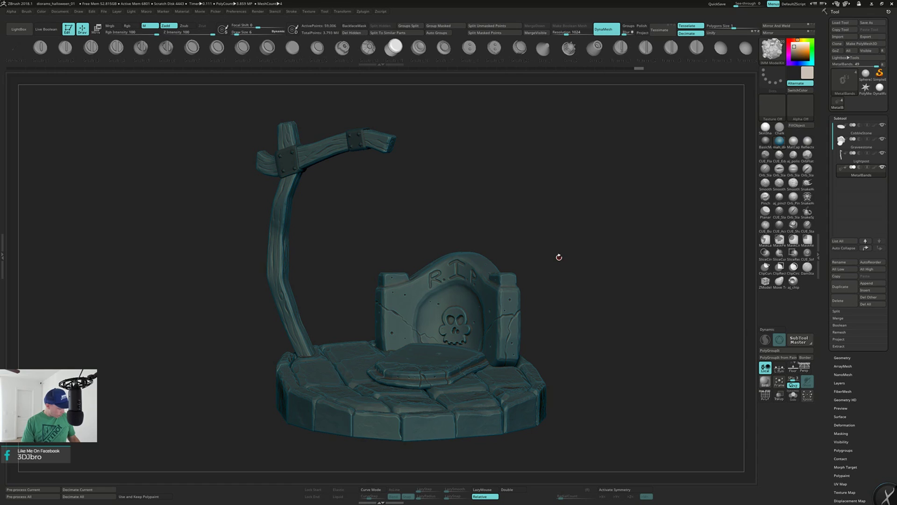
key("b")
key("c")
key("b")
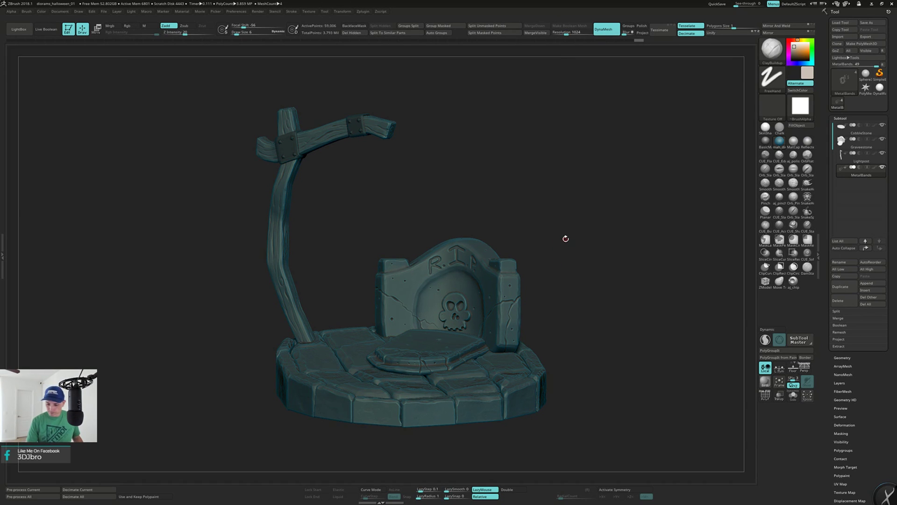
left_click_drag(572, 248, 578, 247)
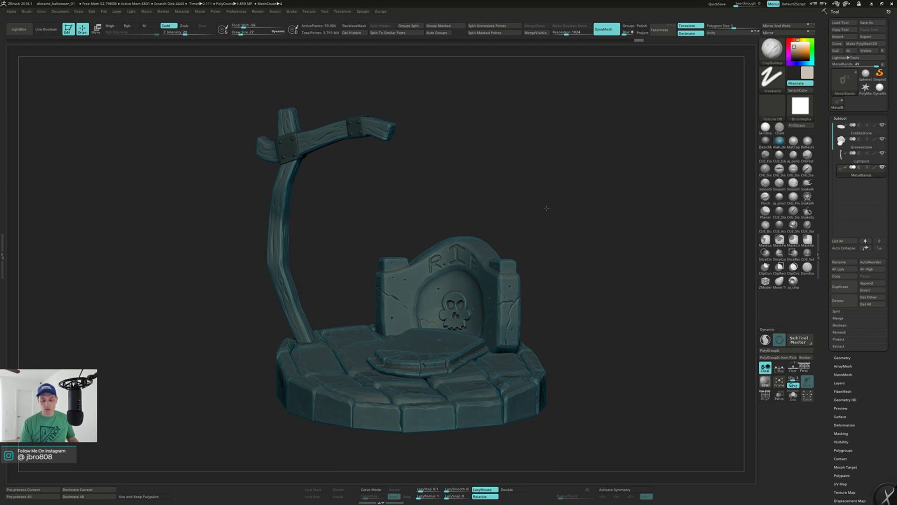
mouse_move(546, 206)
left_mouse_down()
mouse_move(546, 218)
mouse_move(512, 237)
left_mouse_up()
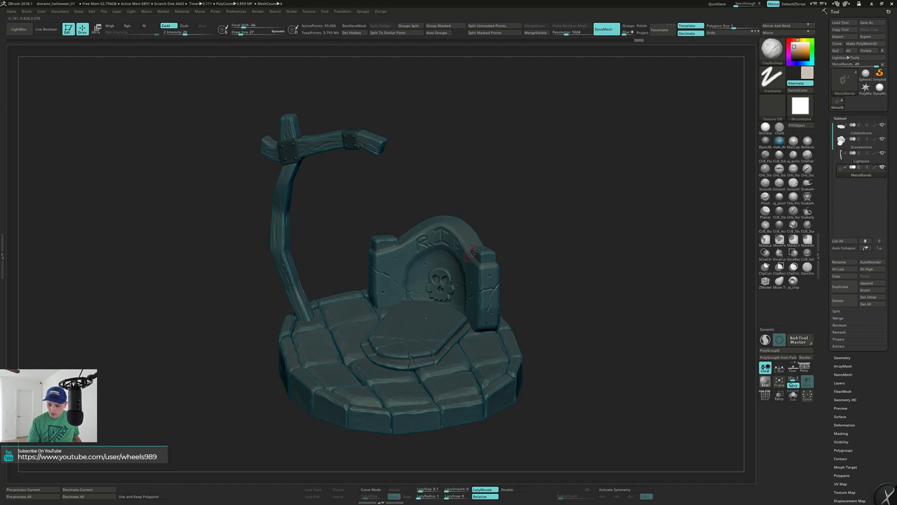
right_click_drag(488, 274, 483, 316)
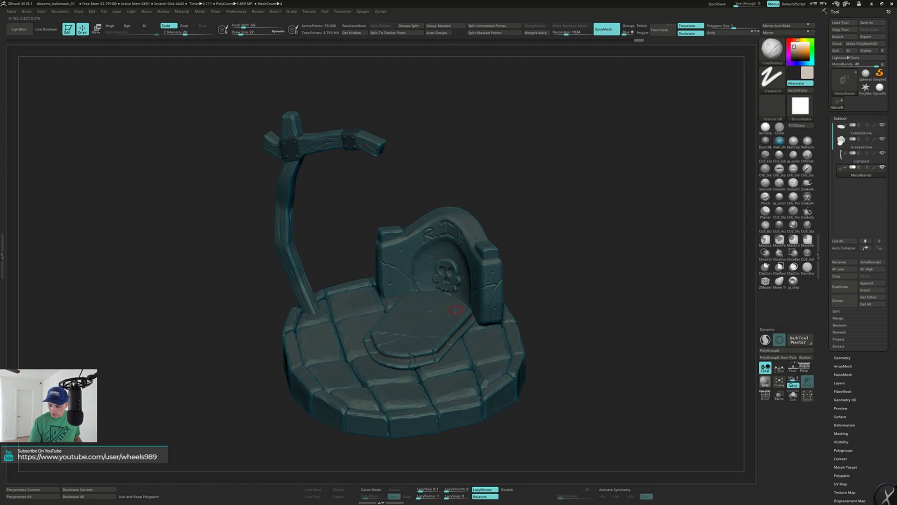
Isolate the Gravestone subtool and split its flat grave slab from the headstone into separate subtools.
left_click(489, 278, "alt")
key("alt+s")
right_click_drag(490, 278, 484, 287)
key("shift+f")
key("shift+f")
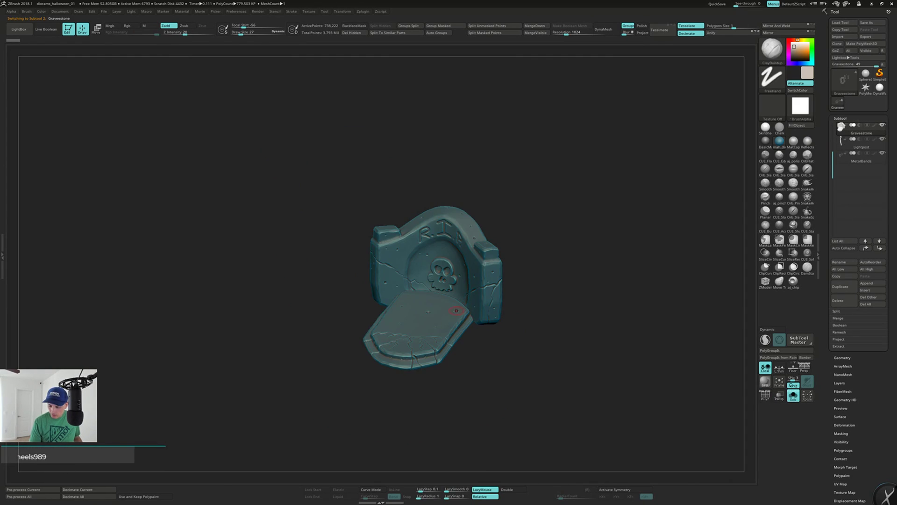
key("ctrl+shift")
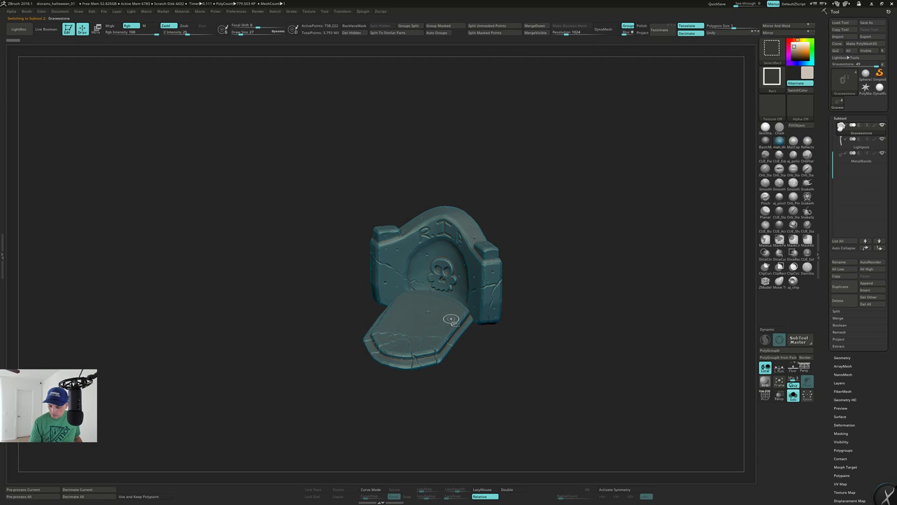
left_click(451, 318, "ctrl+shift")
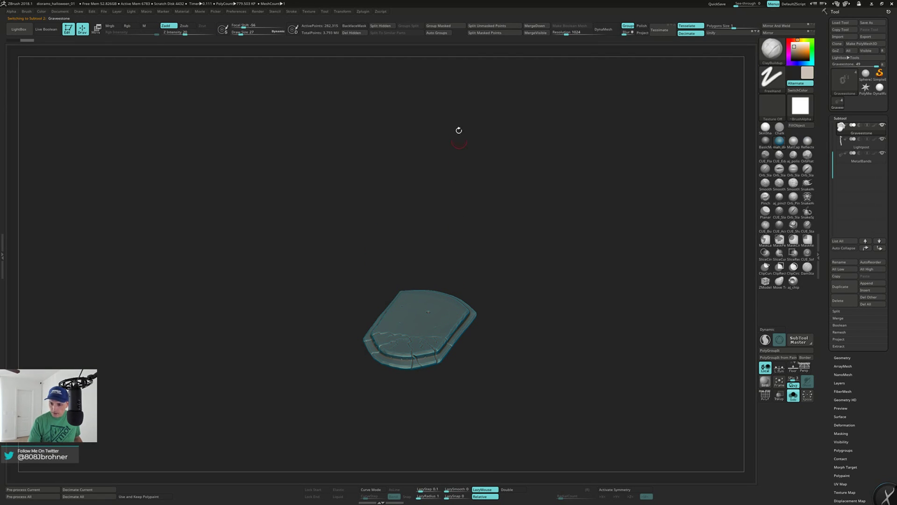
left_click(380, 25)
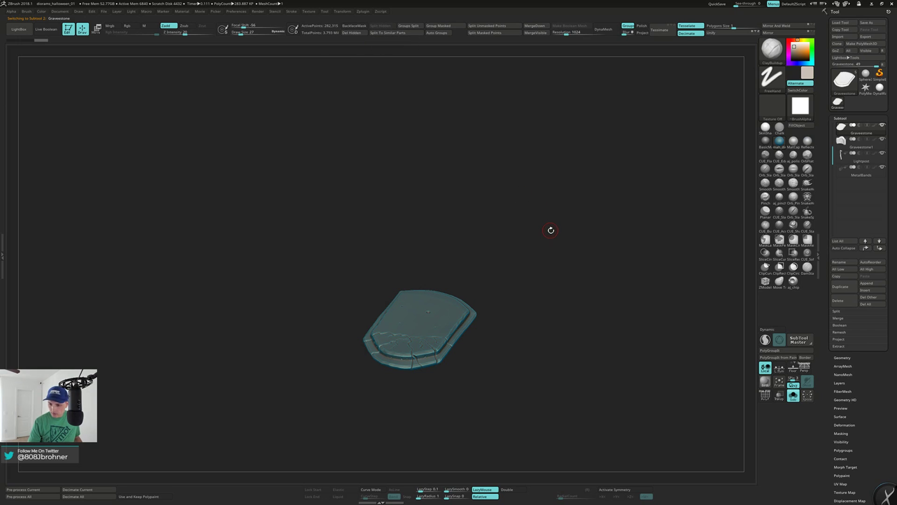
Select the separated headstone subtool and check it alone and within the full diorama.
left_click_drag(548, 235, 548, 236)
key("alt+shift+s")
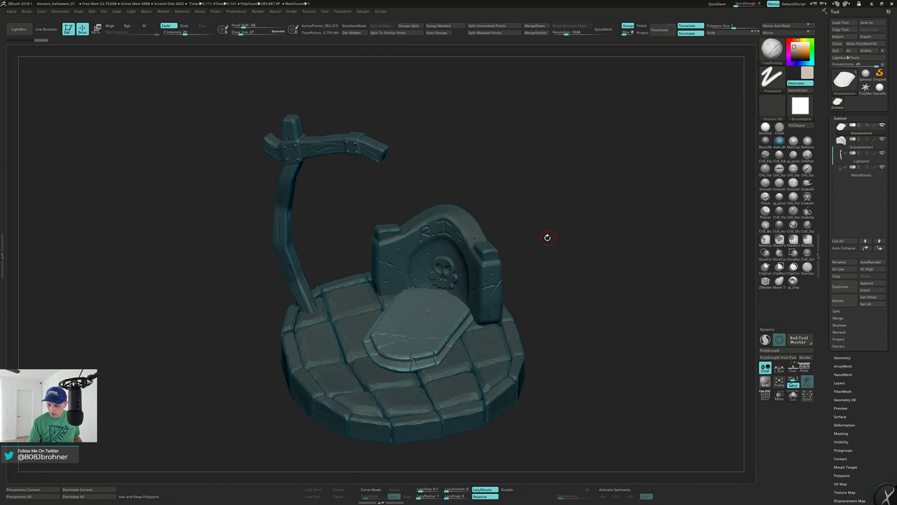
left_click(484, 264, "alt")
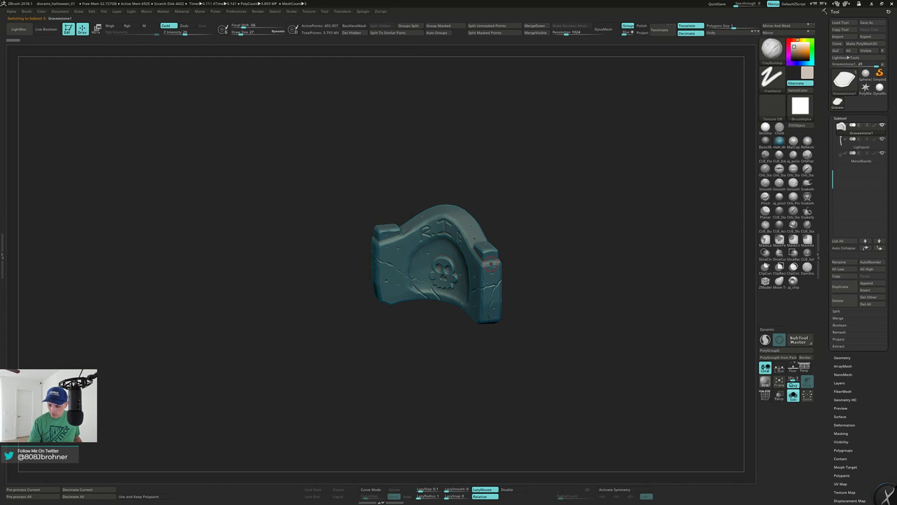
left_click_drag(520, 289, 520, 286)
left_click_drag(297, 234, 330, 207)
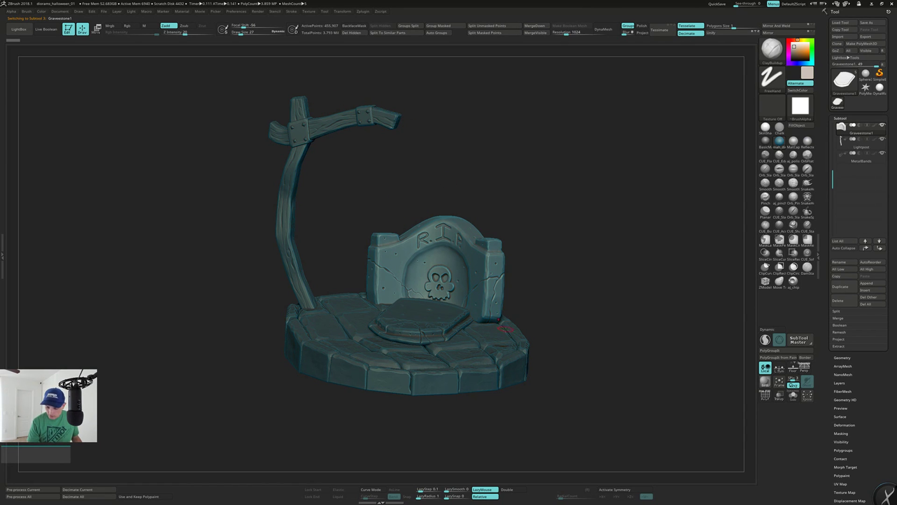
left_click_drag(429, 152, 415, 183)
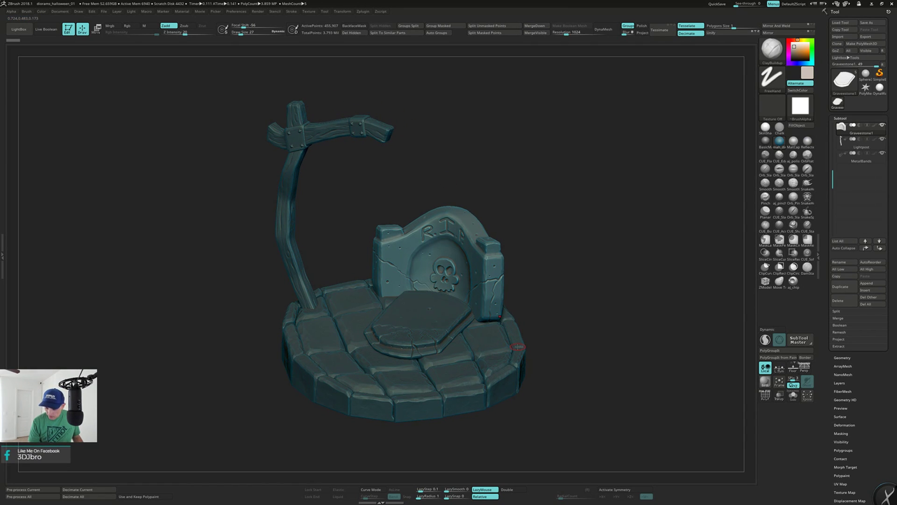
Select the CobbleStone base subtool and isolate it to view its stone surface.
left_click(519, 344, "alt")
key("alt+shift+s")
mouse_move(551, 281)
left_mouse_down()
mouse_move(517, 353)
mouse_move(540, 353)
mouse_move(523, 273)
left_mouse_up()
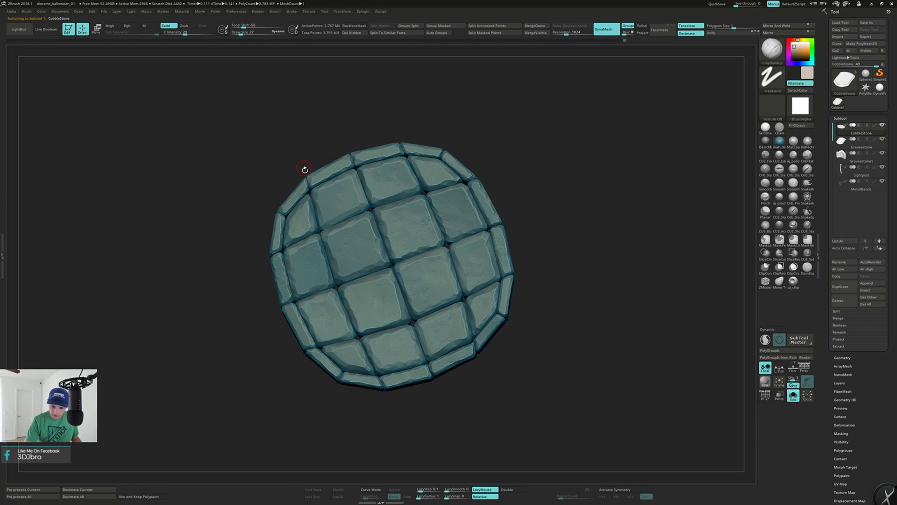
left_click_drag(305, 177, 400, 200)
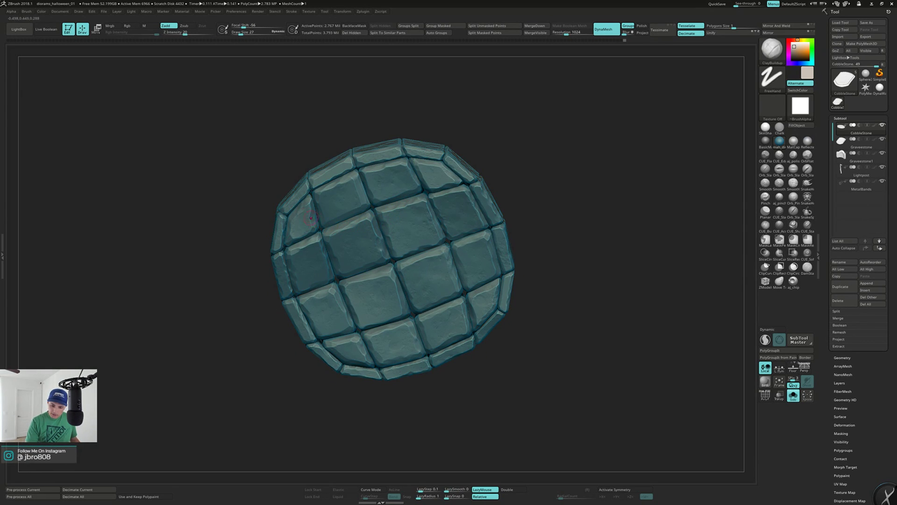
key("ctrl+shift")
left_click(280, 231, "ctrl+shift")
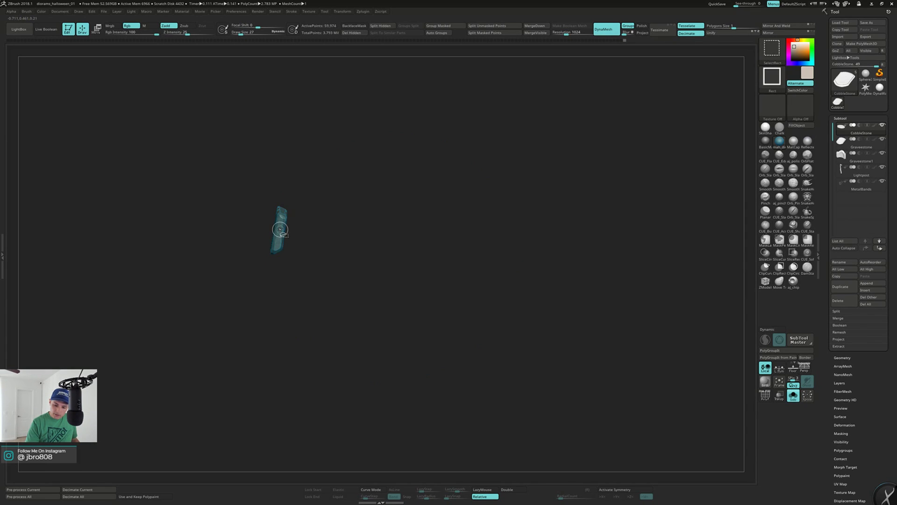
left_click(280, 229, "ctrl+shift")
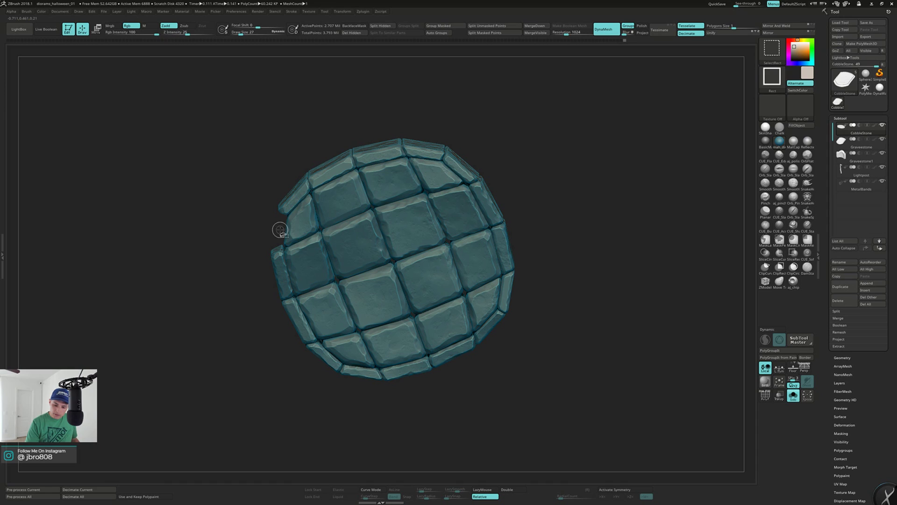
left_click(338, 197, "ctrl+alt+shift")
left_click(432, 176, "ctrl+alt+shift")
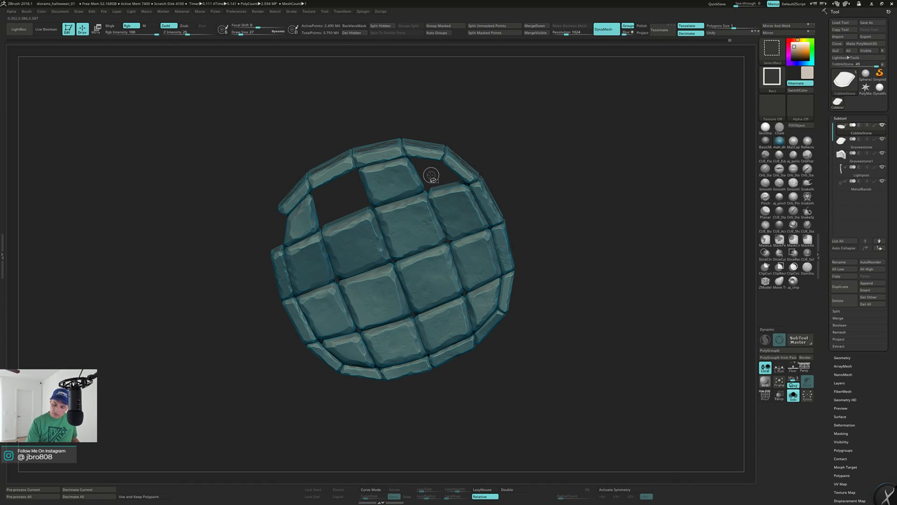
left_click(294, 199, "ctrl+alt+shift")
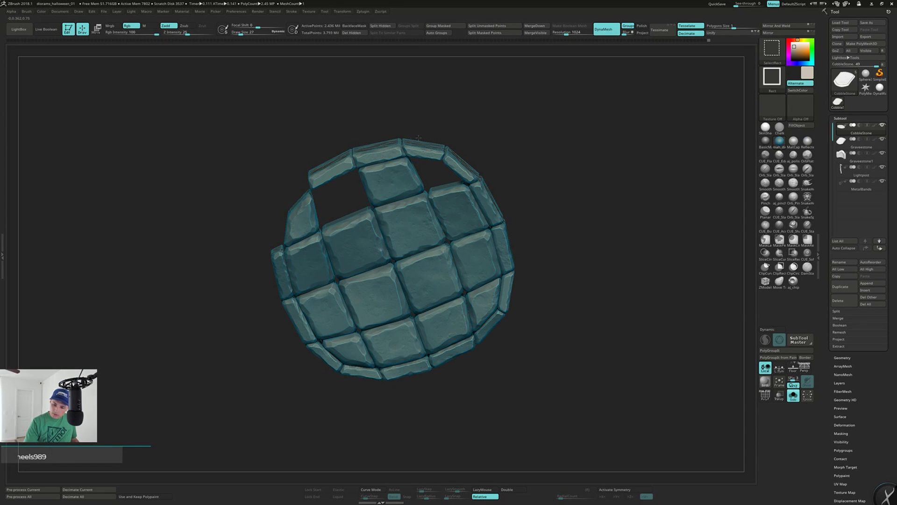
left_click(460, 162, "ctrl+shift")
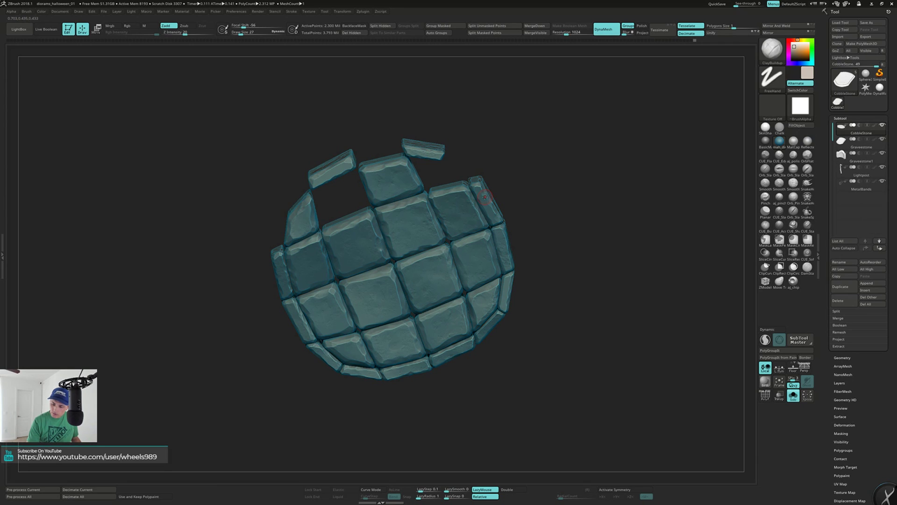
key("ctrl+shift")
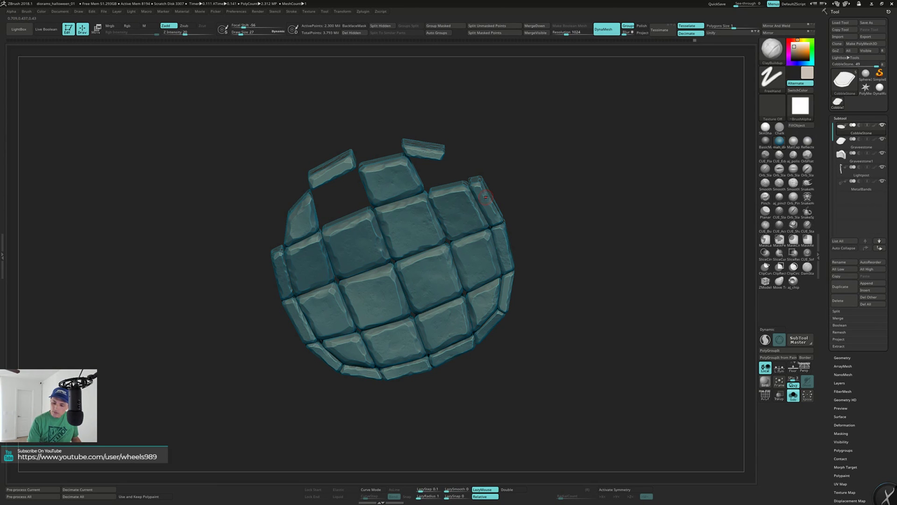
key("ctrl+z")
key("ctrl+z")
key("ctrl+z")
key("ctrl+z")
key("ctrl+z")
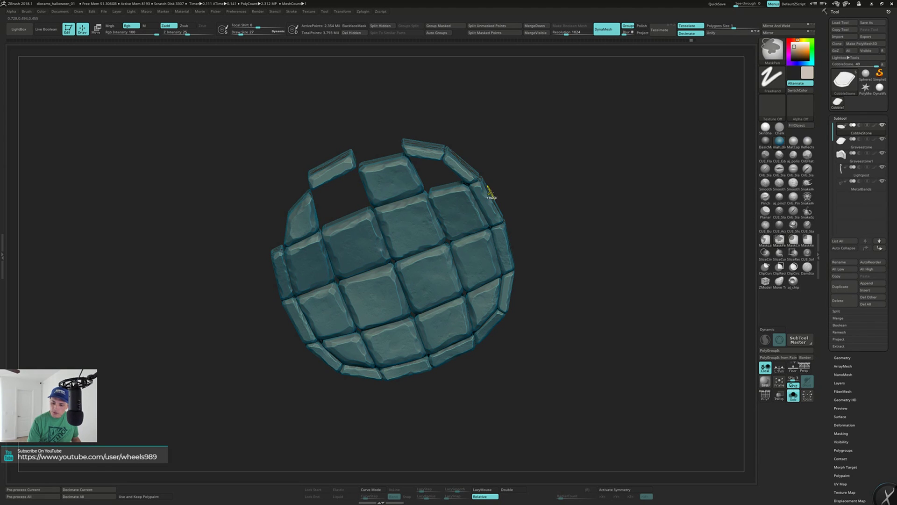
key("ctrl+z")
key("ctrl+z")
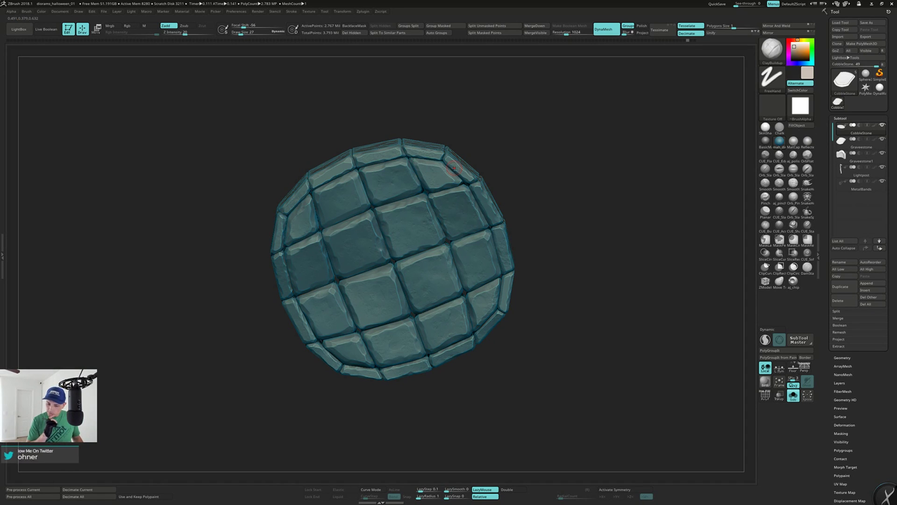
Hide every outer rim stone of the cobblestone floor and split the hidden pieces off into their own subtool.
left_click(425, 148, "ctrl+shift")
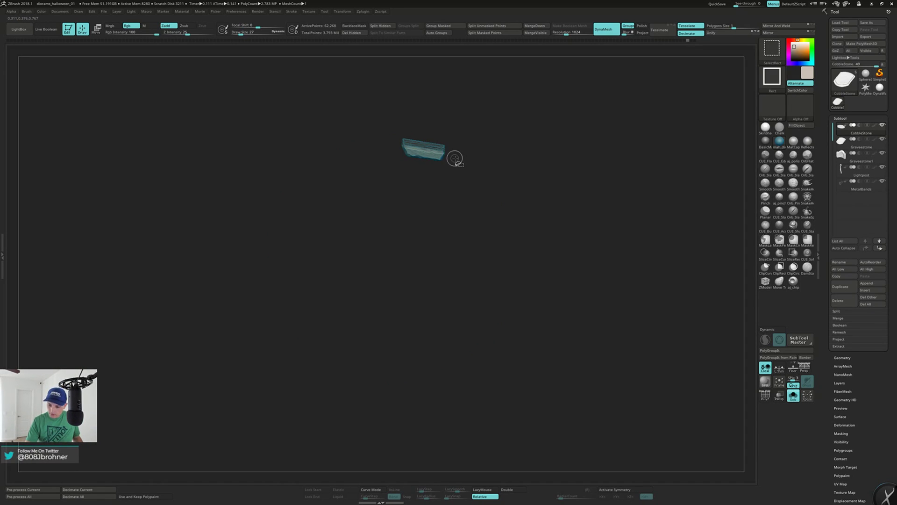
left_click(444, 154, "ctrl+shift")
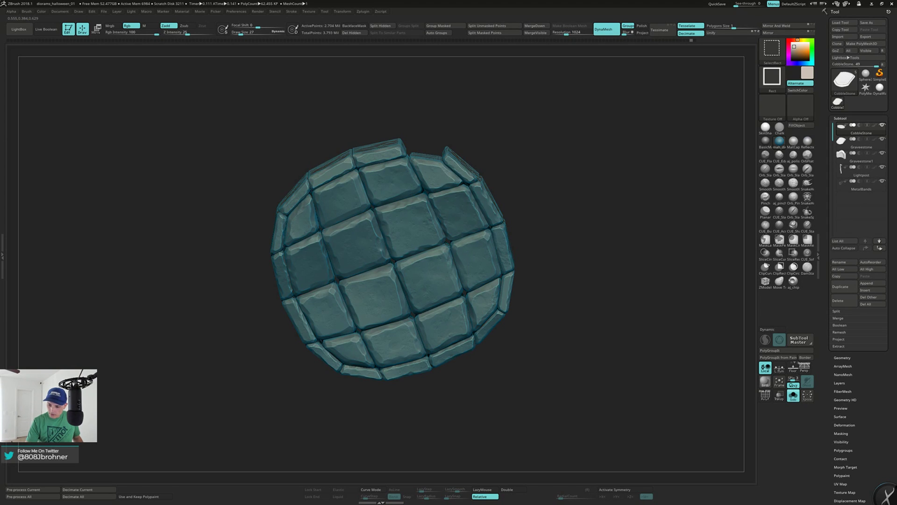
left_click(470, 172, "ctrl+shift")
left_click(490, 201, "ctrl+alt+shift")
left_click(507, 250, "ctrl+alt+shift")
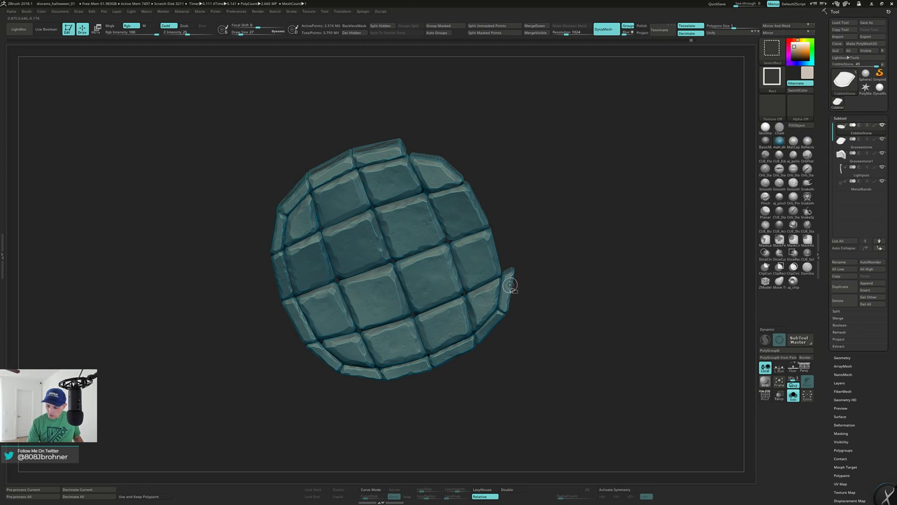
left_click(507, 287, "ctrl+alt+shift")
left_click(463, 349, "ctrl+alt+shift")
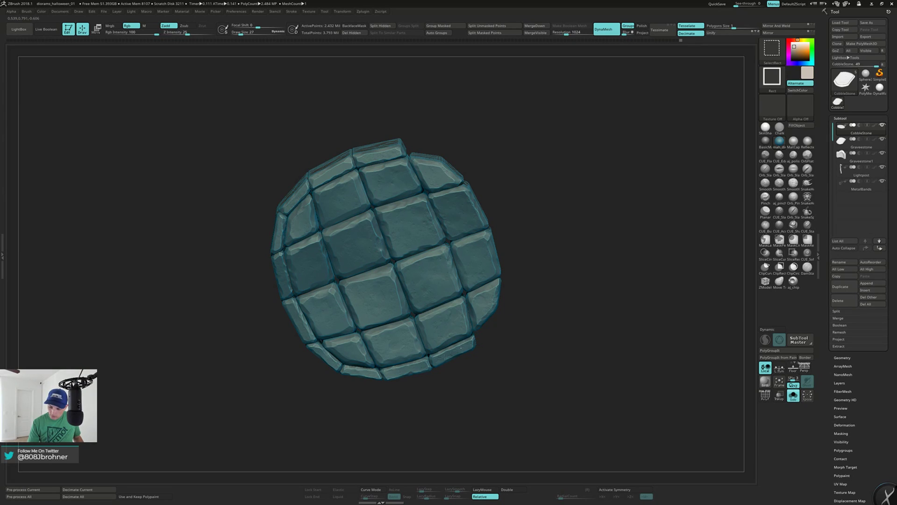
left_click(439, 358, "ctrl+alt+shift")
left_click(407, 368, "ctrl+alt+shift")
left_click(362, 373, "ctrl+alt+shift")
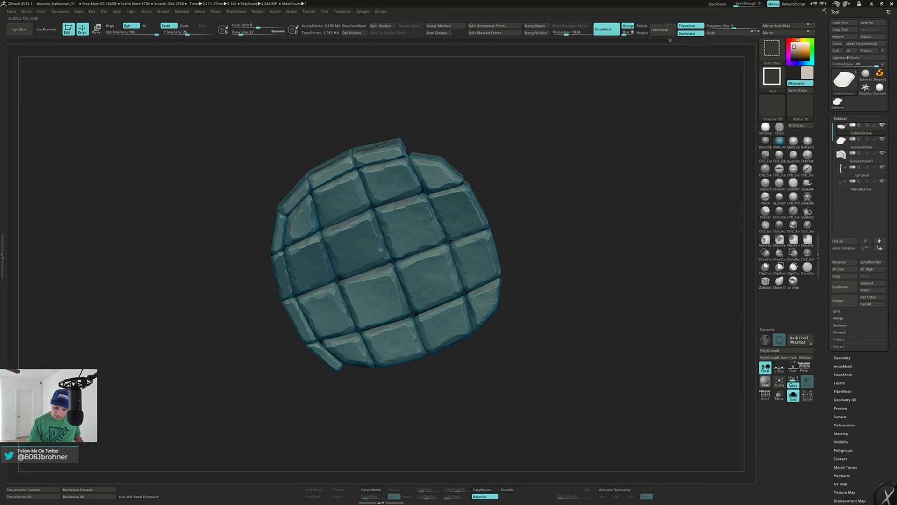
left_click(322, 354, "ctrl+alt+shift")
left_click(295, 320, "ctrl+alt+shift")
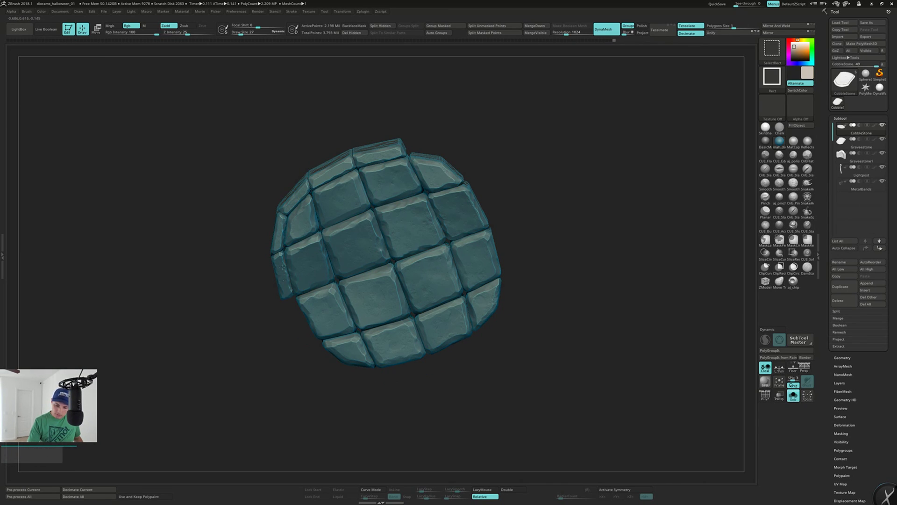
left_click(282, 280, "ctrl+alt+shift")
left_click(279, 229, "ctrl+alt+shift")
left_click(293, 199, "ctrl+alt+shift")
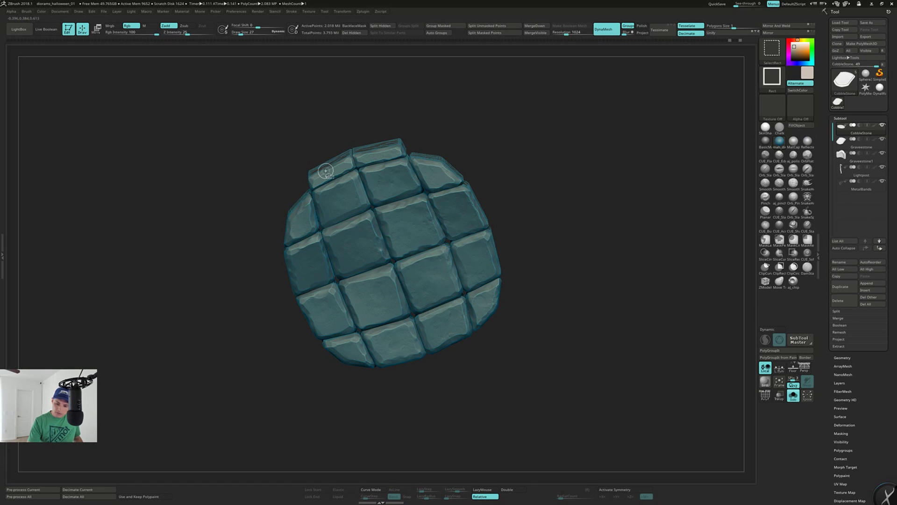
left_click(326, 172, "ctrl+alt+shift")
left_click(379, 152, "ctrl+alt+shift")
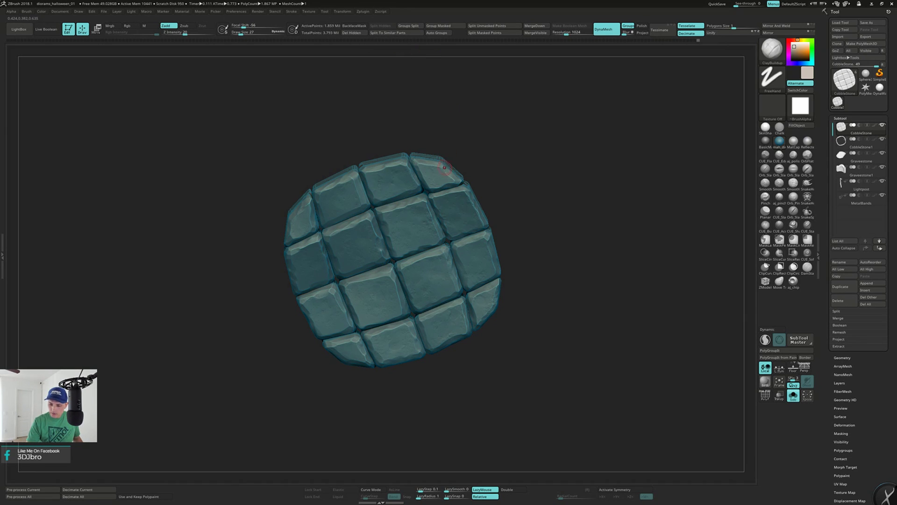
Hide every other inner paving stone so that only a checkerboard of alternating stones stays visible.
key("ctrl+shift")
left_click(346, 196, "ctrl+shift")
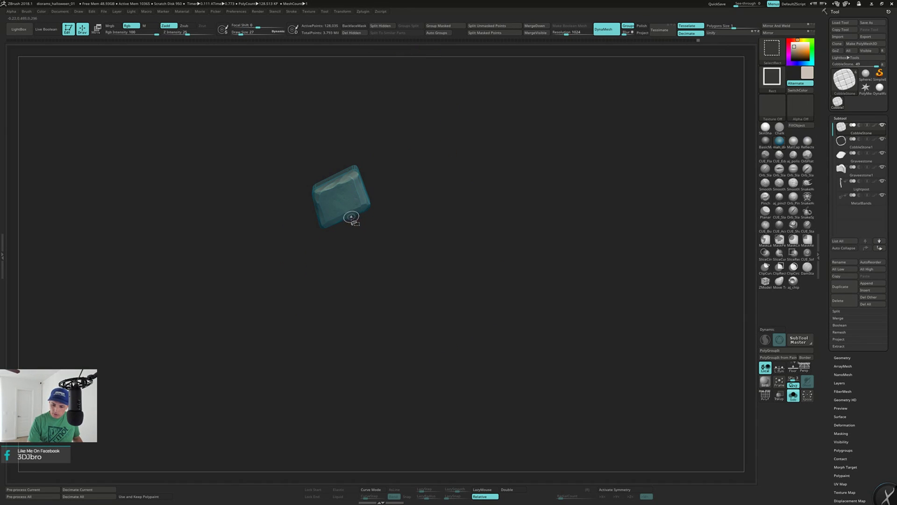
left_click(351, 203, "ctrl+shift")
left_click(432, 171, "ctrl+alt+shift")
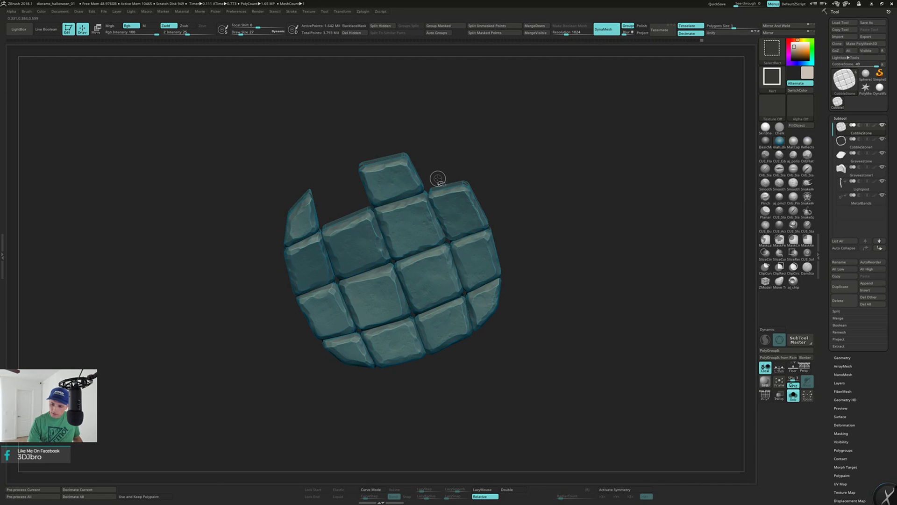
left_click(413, 227, "ctrl+alt+shift")
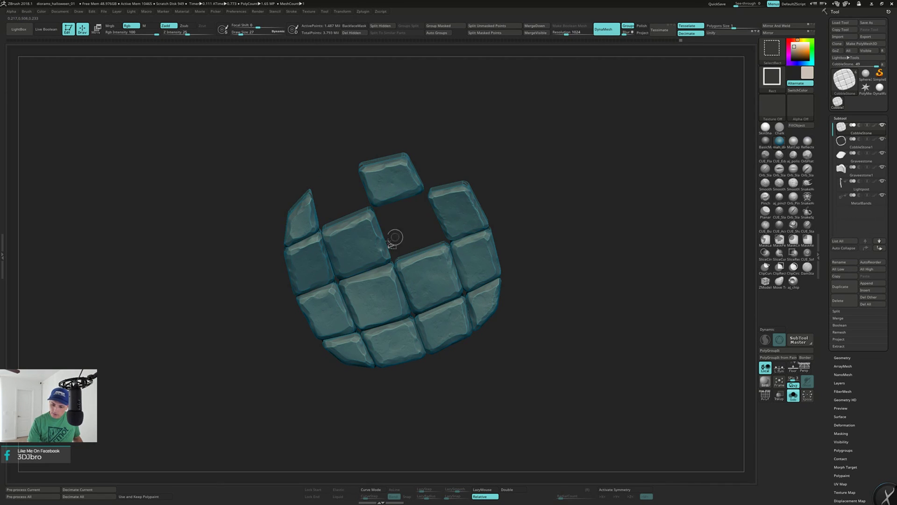
left_click(313, 273, "ctrl+alt+shift")
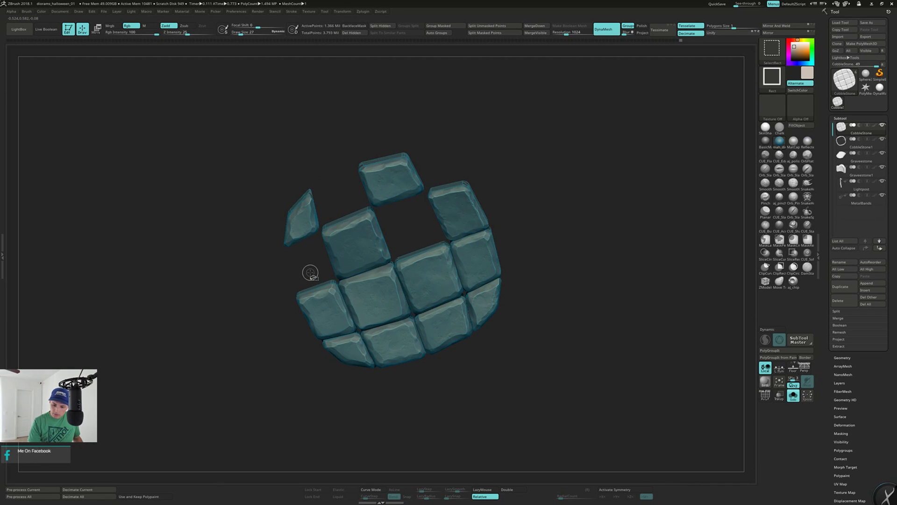
left_click(379, 298, "ctrl+alt+shift")
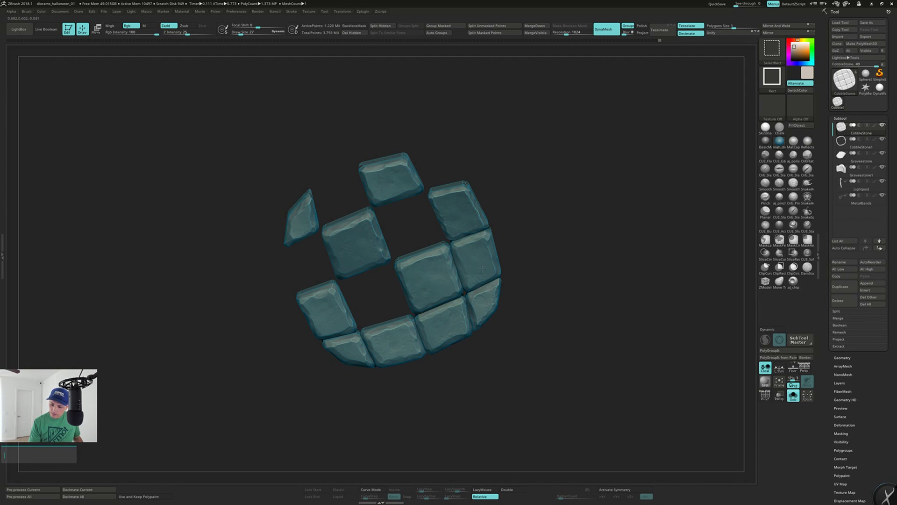
left_click(481, 266, "ctrl+alt+shift")
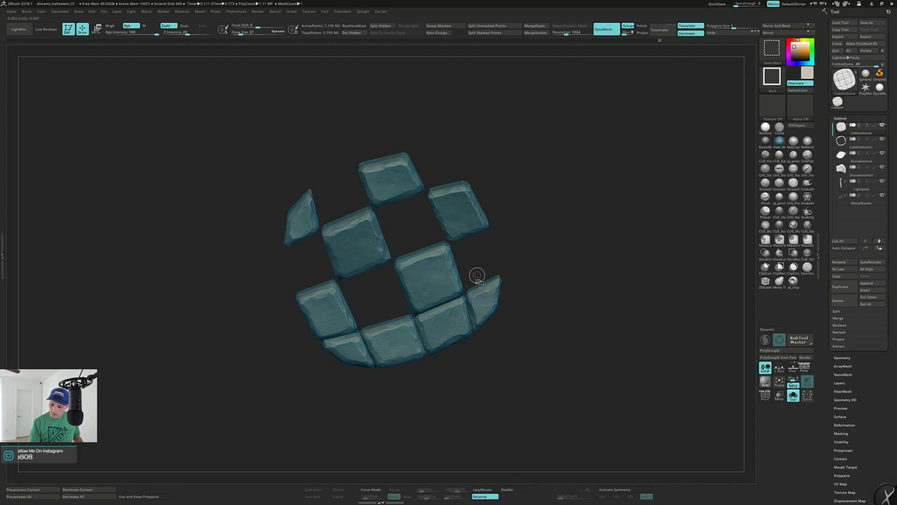
left_click(449, 326, "ctrl+alt+shift")
left_click(373, 354, "ctrl+alt+shift")
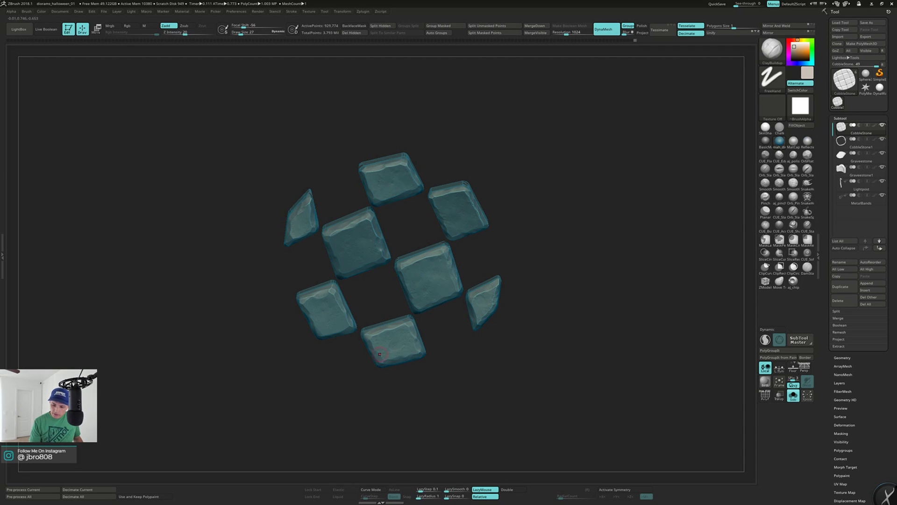
Group the visible checkerboard stones into a single polygroup and check the grouping with PolyFrame.
mouse_move(560, 315)
left_mouse_down()
mouse_move(563, 301)
mouse_move(555, 311)
left_mouse_up()
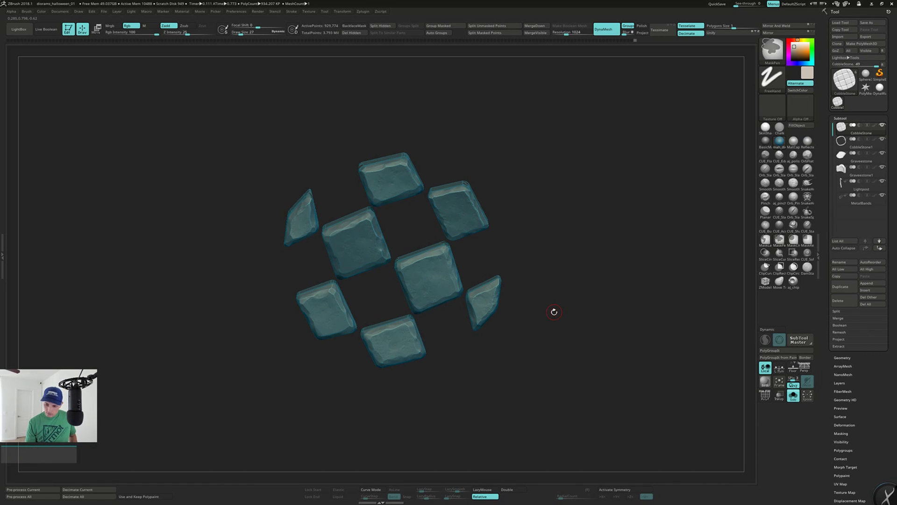
left_click(556, 311, "ctrl")
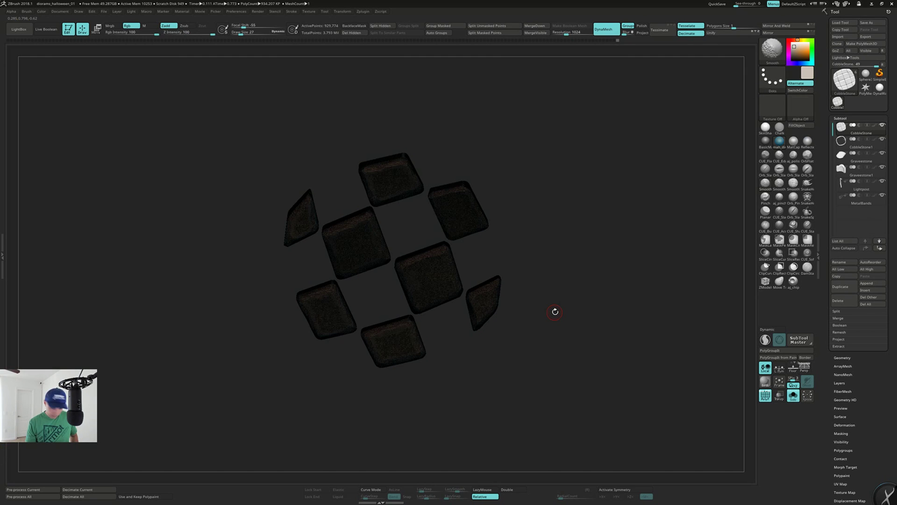
left_click(555, 311, "ctrl")
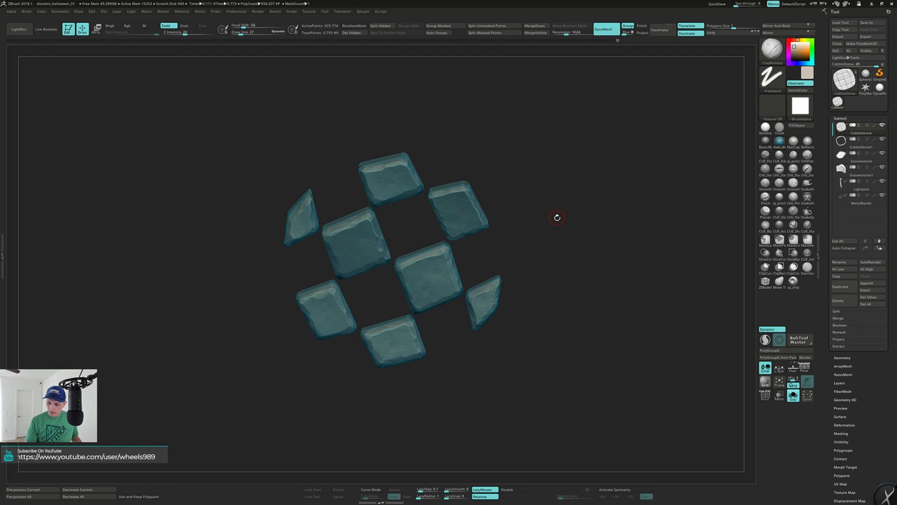
Unhide all paving stones, undo that, and split the hidden alternate stones off into a separate subtool.
key("ctrl+shift")
left_click(559, 219, "ctrl+shift")
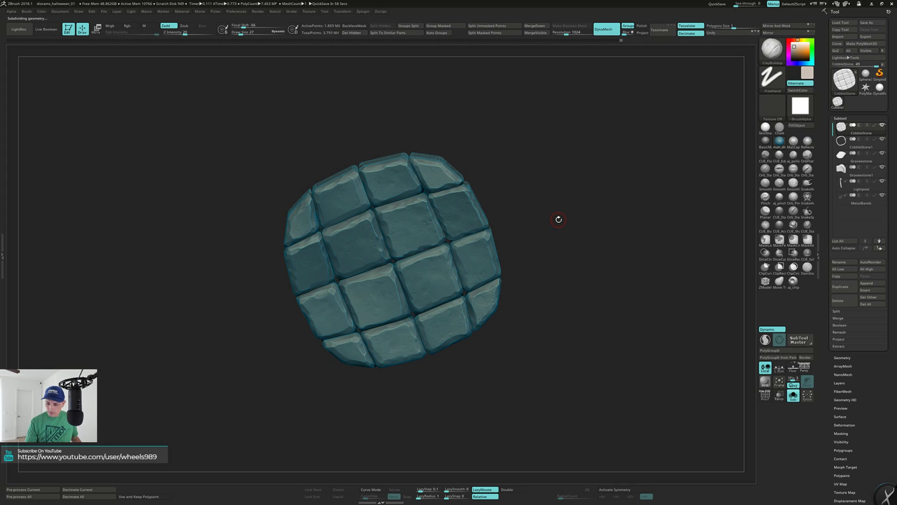
key("ctrl+z")
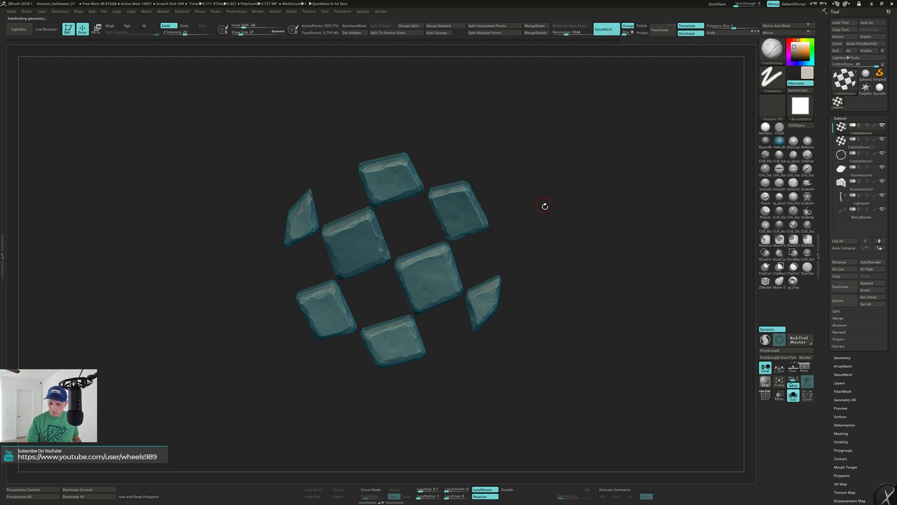
Leave Solo mode, make the other set of alternating stones the active subtool and isolate it.
key("alt+s")
left_click_drag(552, 226, 494, 265)
left_click(487, 263, "alt")
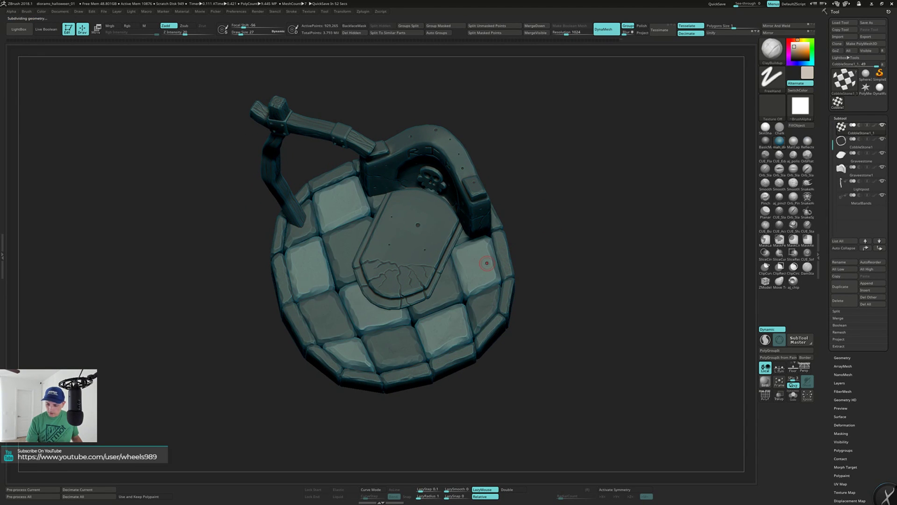
key("alt+s")
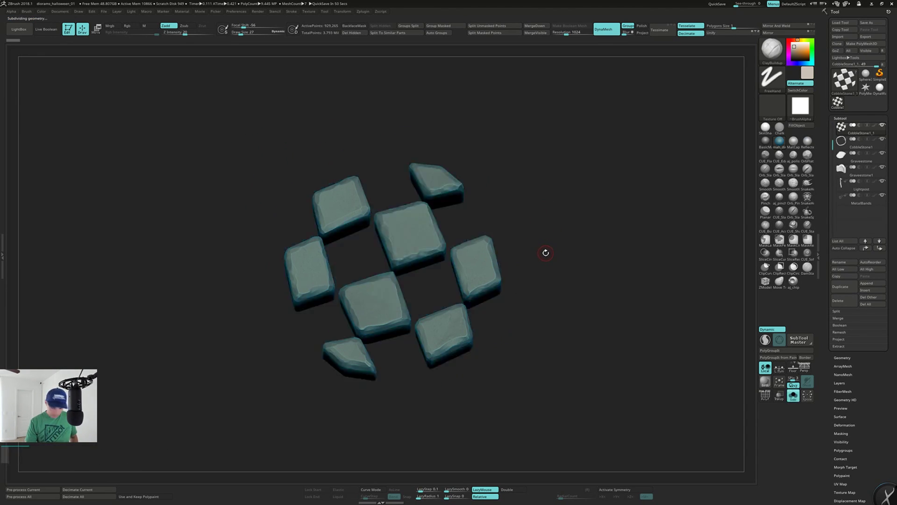
Display PolyFrame and group all the isolated alternate stones into a single polygroup.
key("shift+f")
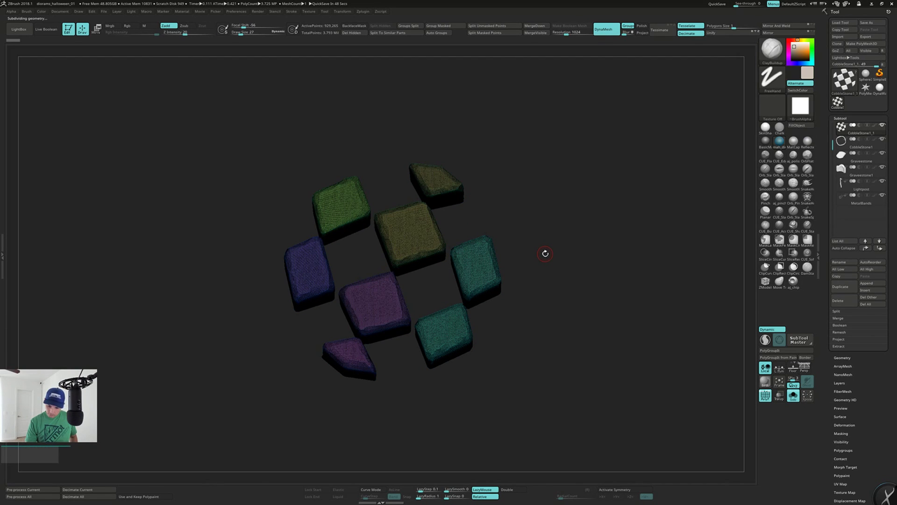
key("ctrl")
left_click(544, 253, "ctrl")
mouse_move(552, 256)
left_mouse_down()
mouse_move(549, 275)
mouse_move(548, 253)
left_mouse_up()
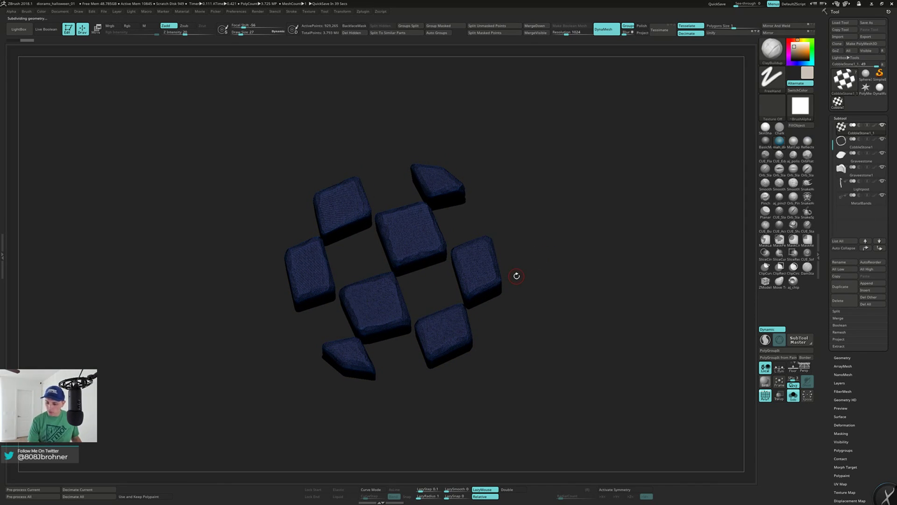
left_click_drag(537, 272, 680, 265)
left_click_drag(569, 278, 637, 265)
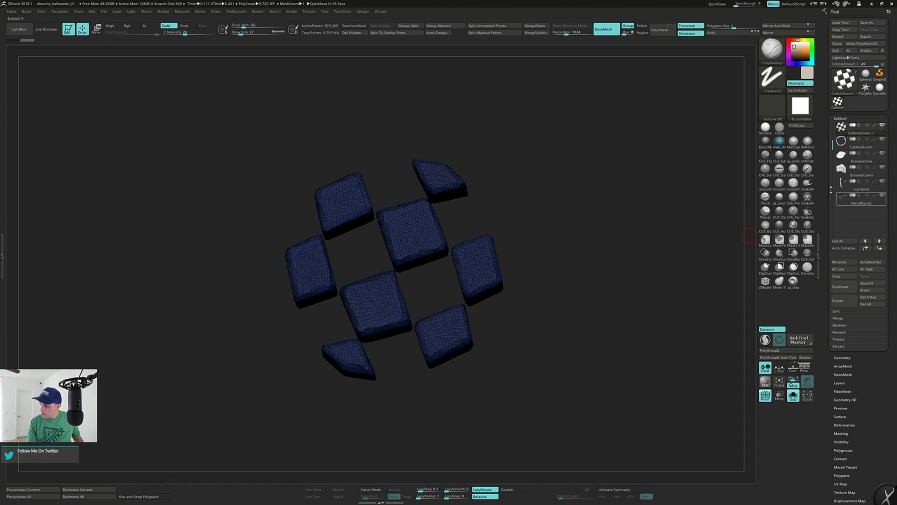
Rename the subtool holding the isolated set of alternating paving stones to CobbleStone_2.
left_click_drag(832, 129, 832, 122)
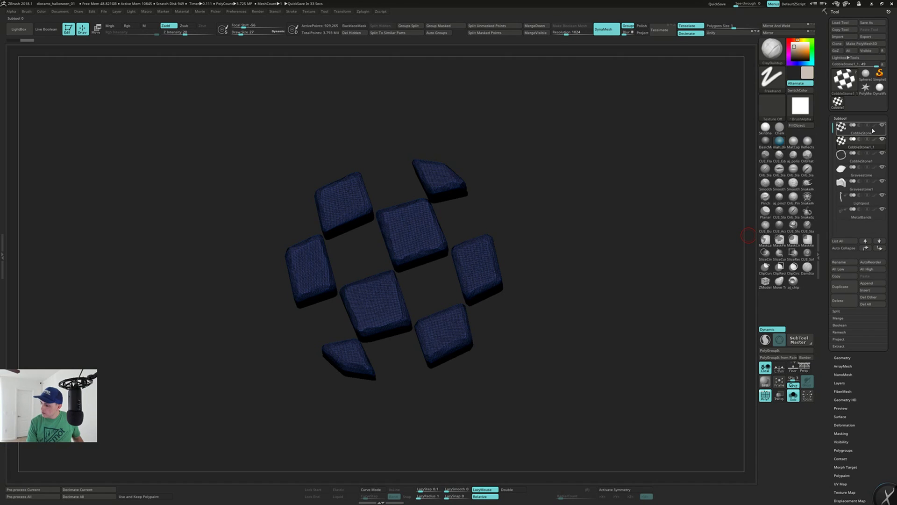
mouse_move(874, 134)
mouse_move(873, 150)
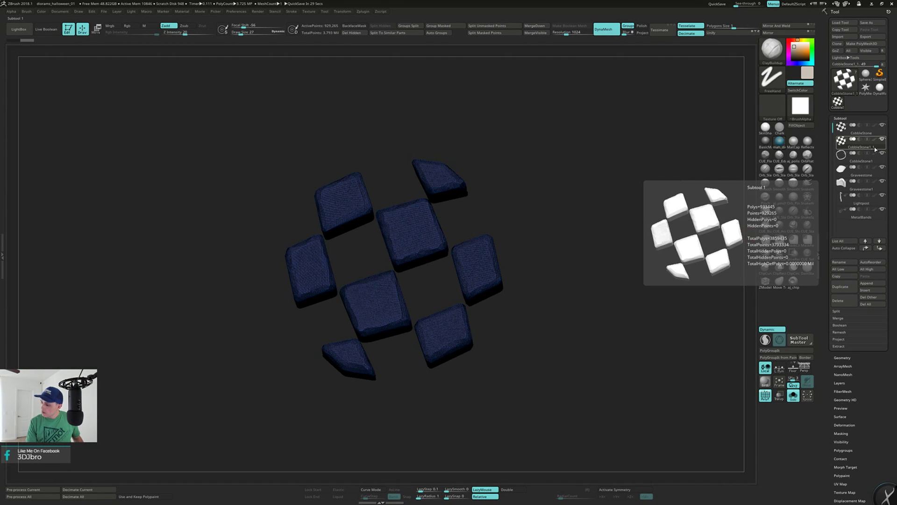
left_click(844, 263)
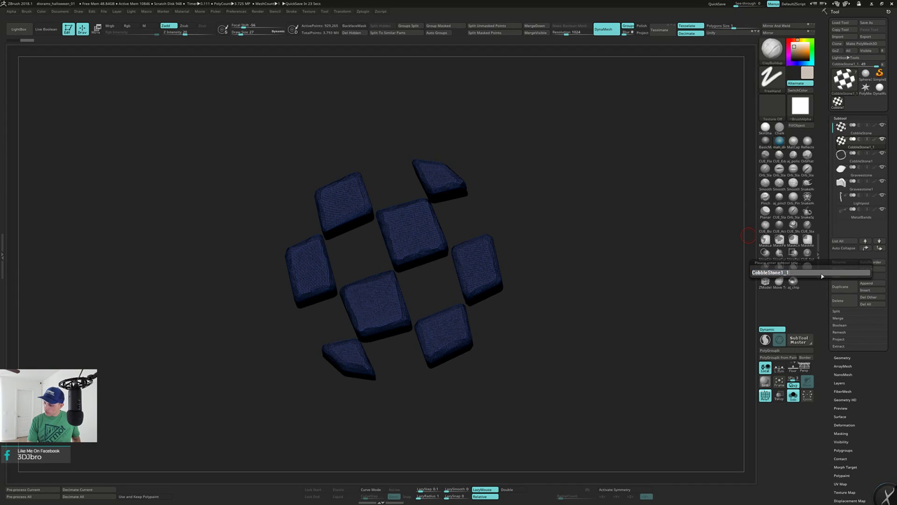
key("BackSpace")
key("BackSpace")
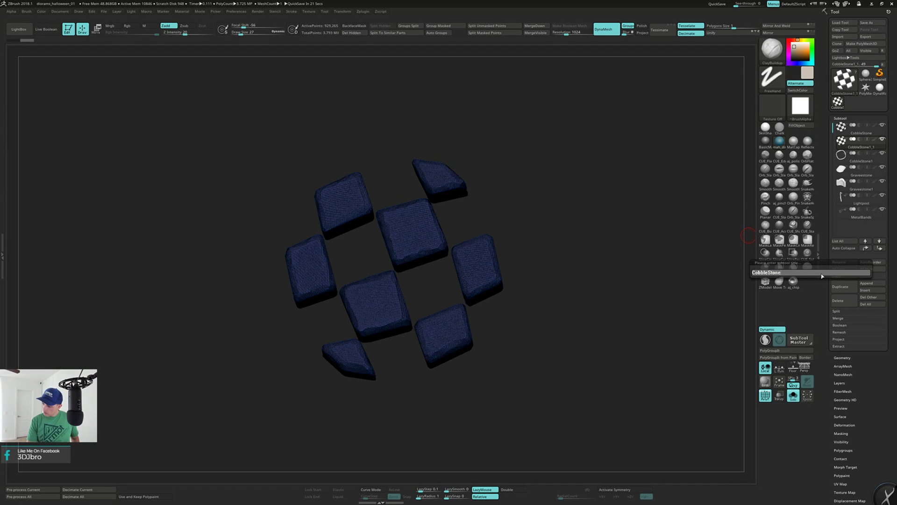
type("_")
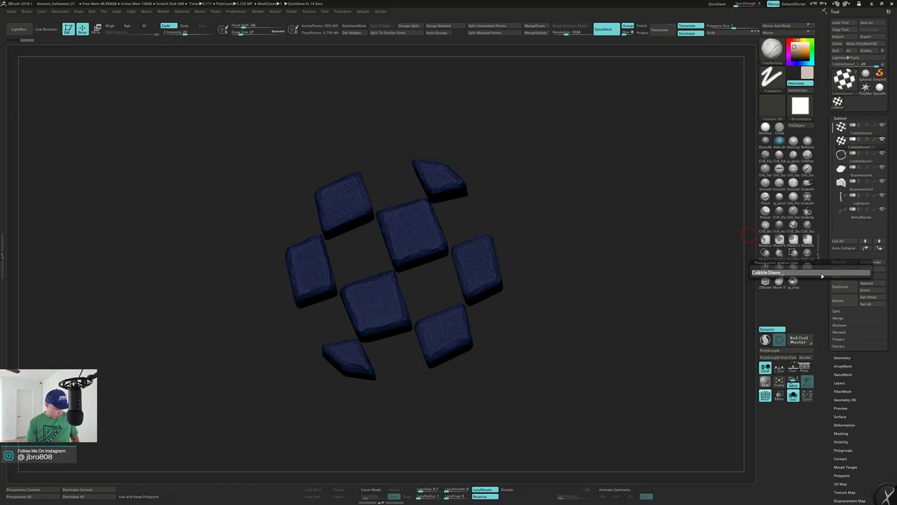
type("2")
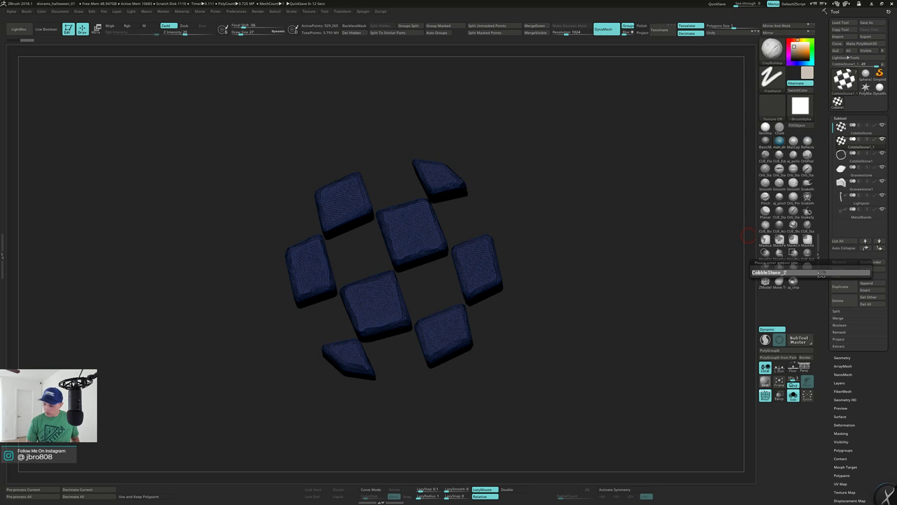
key("Return")
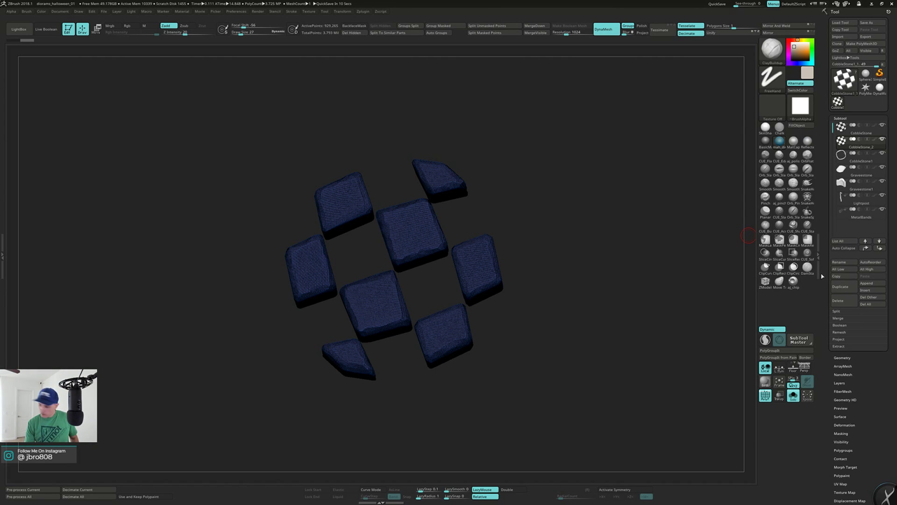
Make the other checkerboard stone subtool active and rename it CobbleStone_1.
left_click(879, 135)
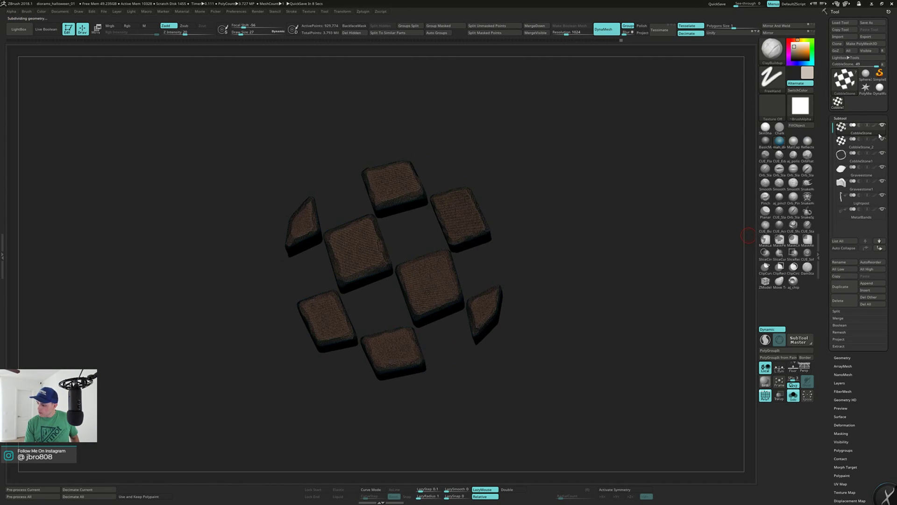
left_click(839, 261)
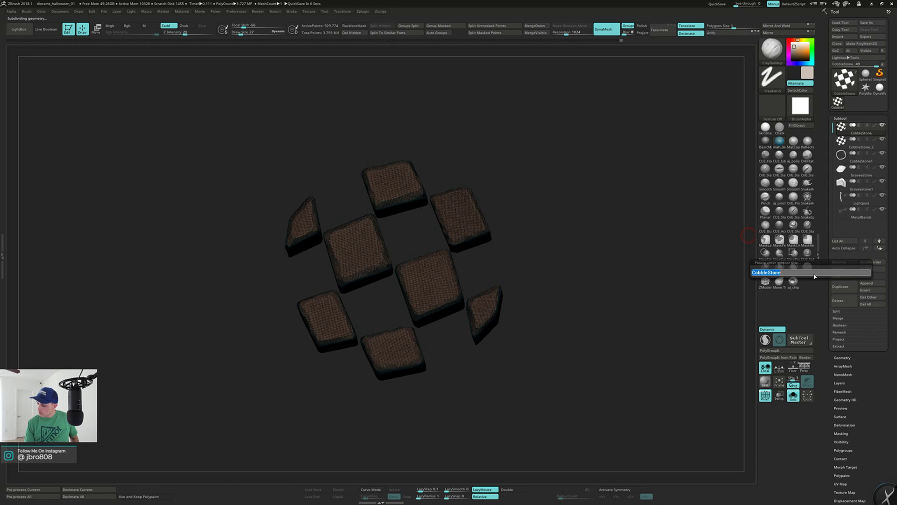
type("_1")
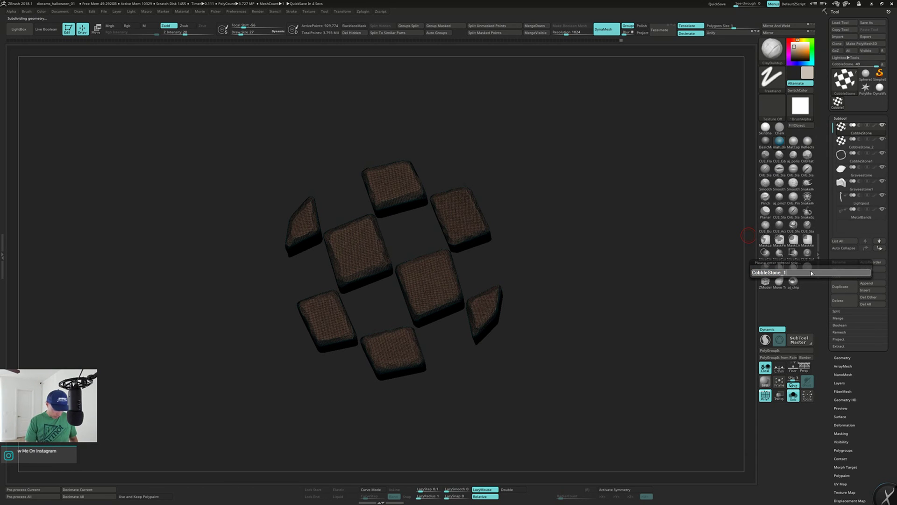
key("Return")
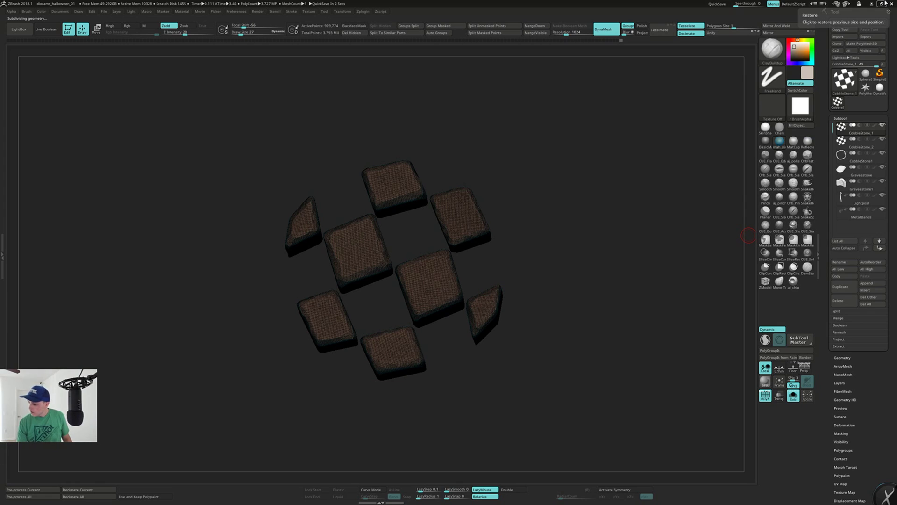
Make the outer rim stones the active subtool and rename it CobbleStone_ring_1.
left_click(861, 160)
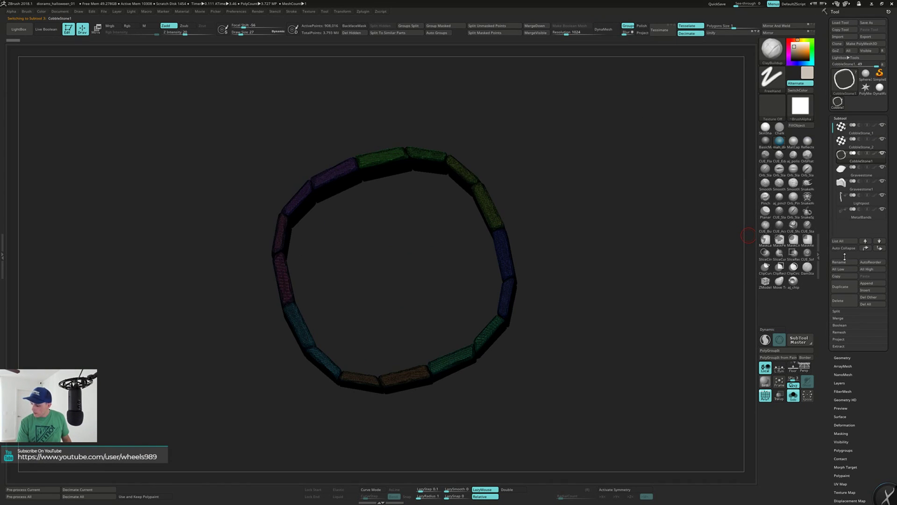
left_click(844, 263)
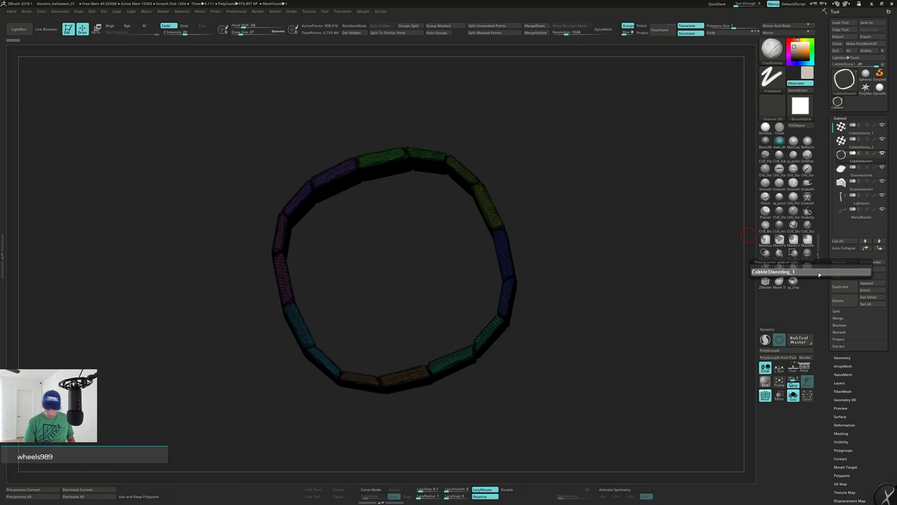
key("BackSpace")
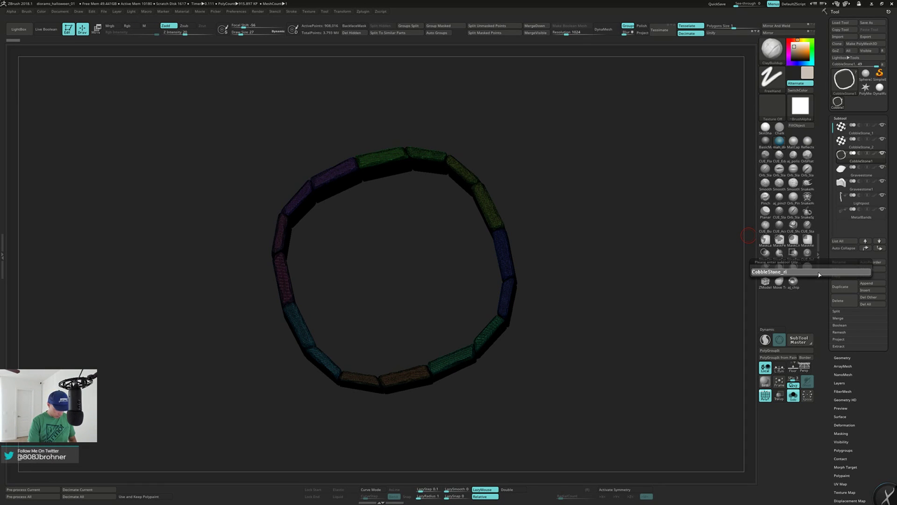
type("_1")
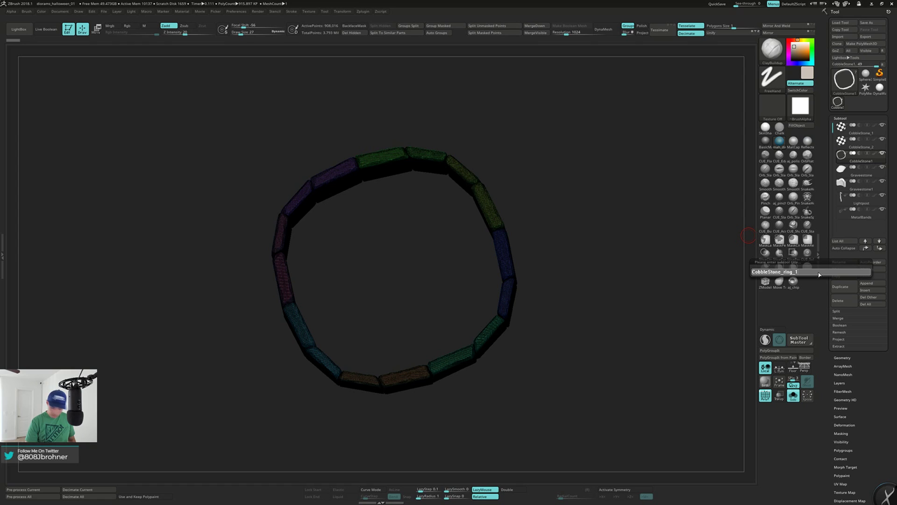
key("Return")
mouse_move(880, 180)
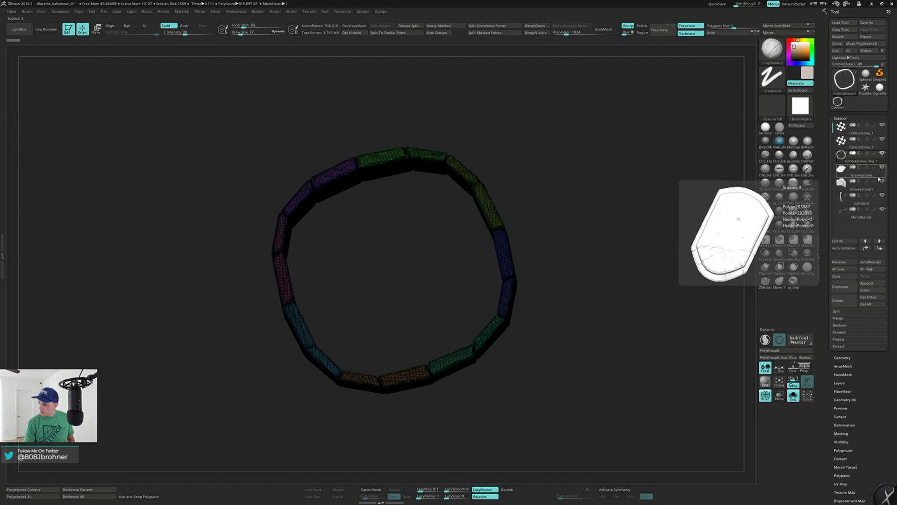
mouse_move(866, 197)
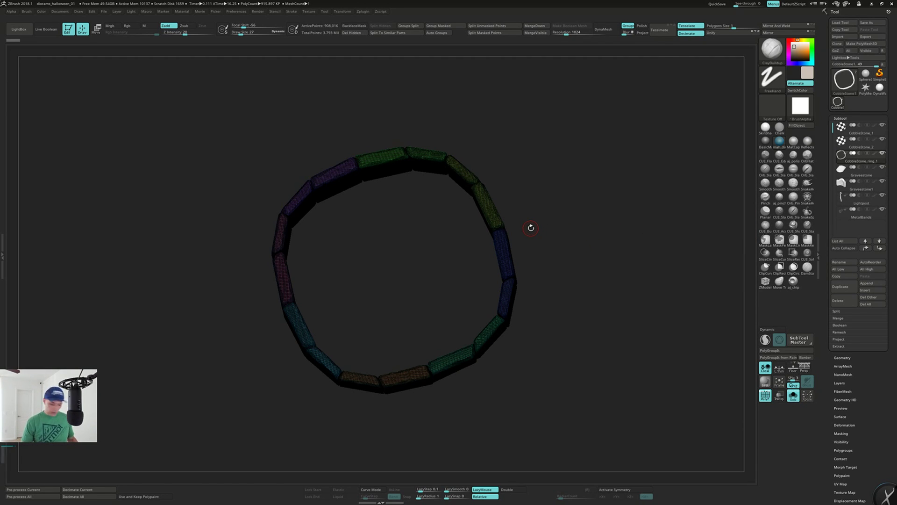
Hide every other stone around the isolated rim, leaving only alternating rim stones visible.
left_click_drag(551, 212, 551, 202)
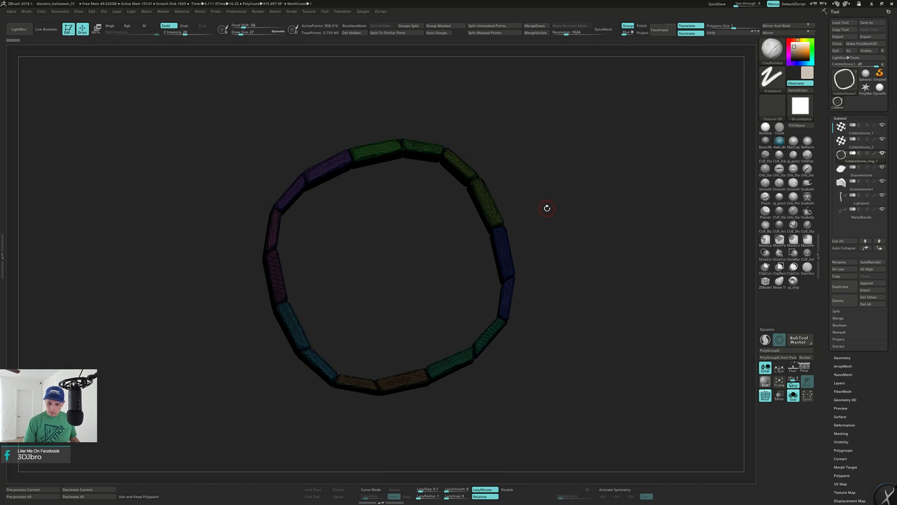
left_click_drag(388, 138, 424, 129)
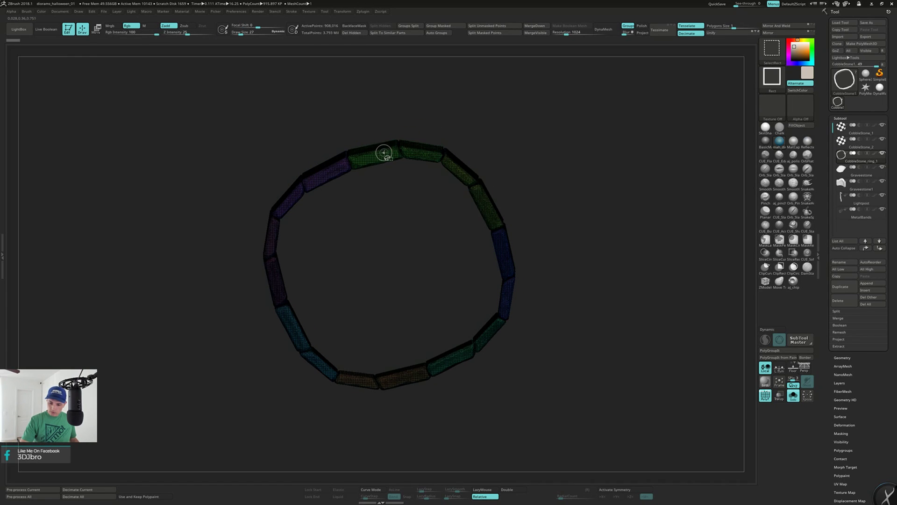
left_click(384, 151, "ctrl+shift")
left_click(375, 152, "ctrl+shift")
left_click(453, 168, "ctrl+shift")
left_click(500, 245, "ctrl+shift")
left_click(485, 337, "ctrl+alt+shift")
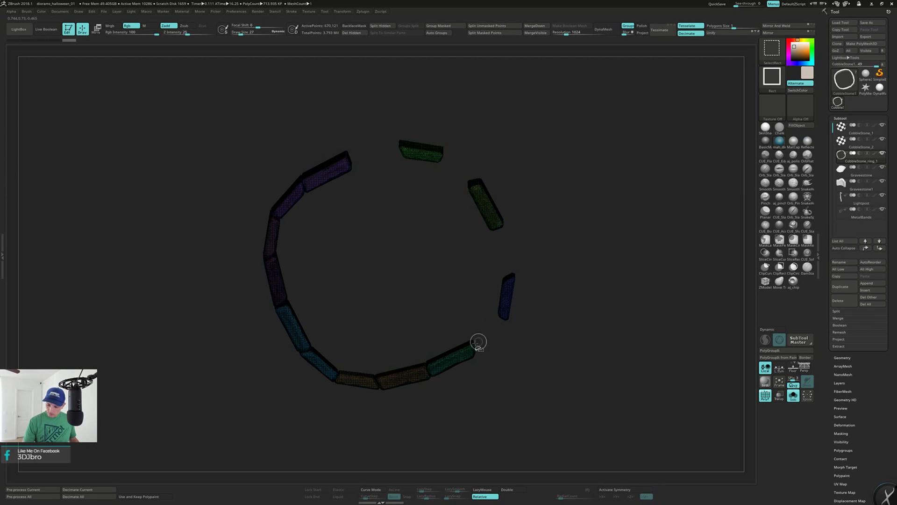
left_click(405, 375, "ctrl+alt+shift")
left_click(309, 345, "ctrl+alt+shift")
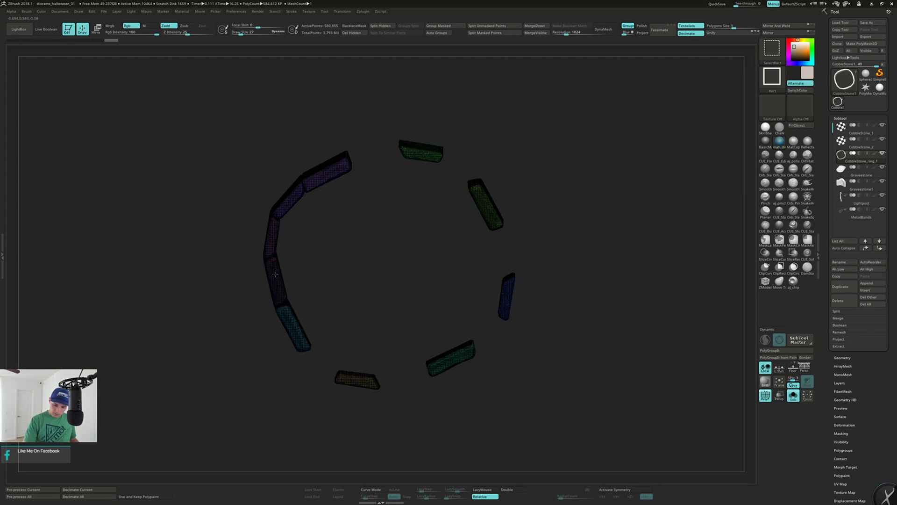
left_click(278, 283, "ctrl+alt+shift")
left_click(286, 208, "ctrl+alt+shift")
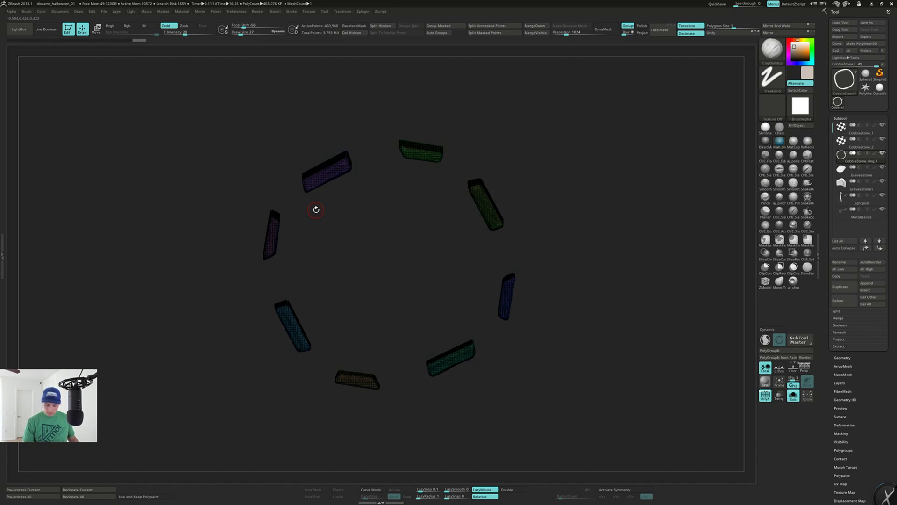
Group the visible rim stones into a single polygroup and split the hidden rim stones into a separate subtool.
key("ctrl")
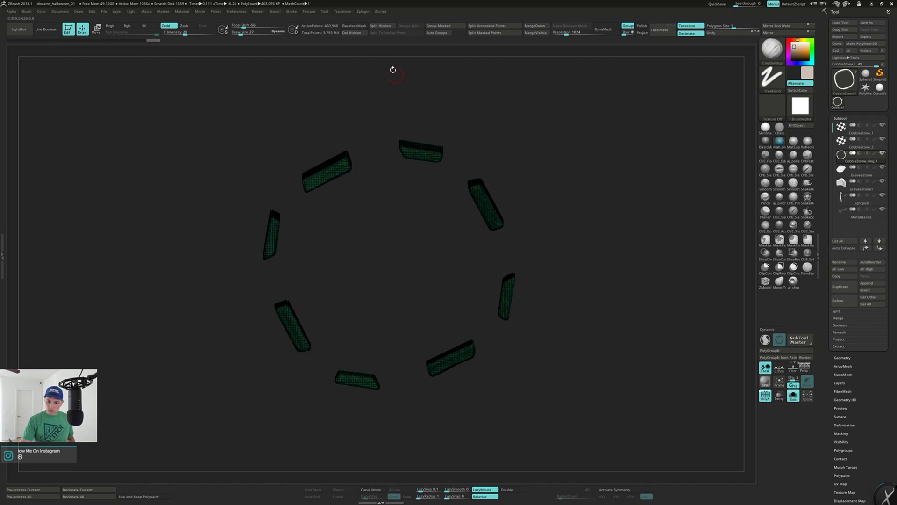
left_click(381, 26)
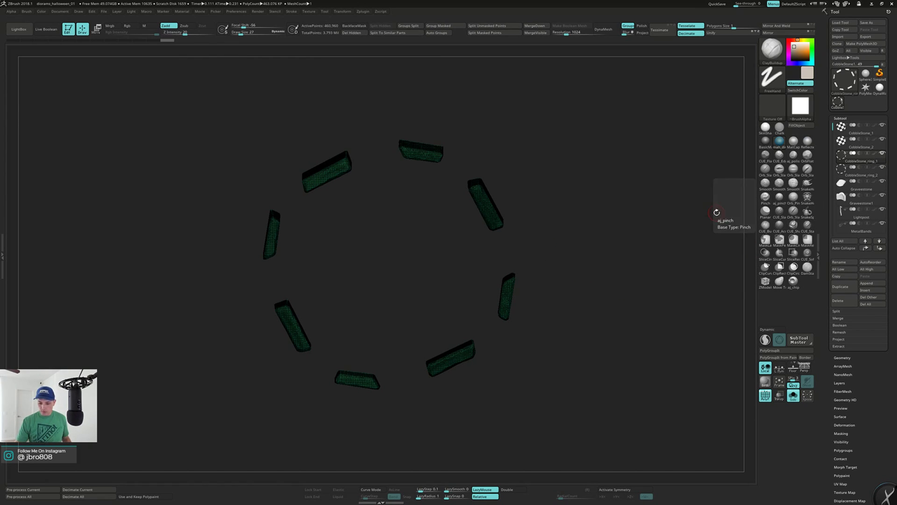
Leave Solo mode and make the split-off alternate rim stones, CobbleStone_ring_2, the active subtool.
left_click_drag(598, 259, 580, 242)
key("alt+s")
left_click(509, 244, "alt")
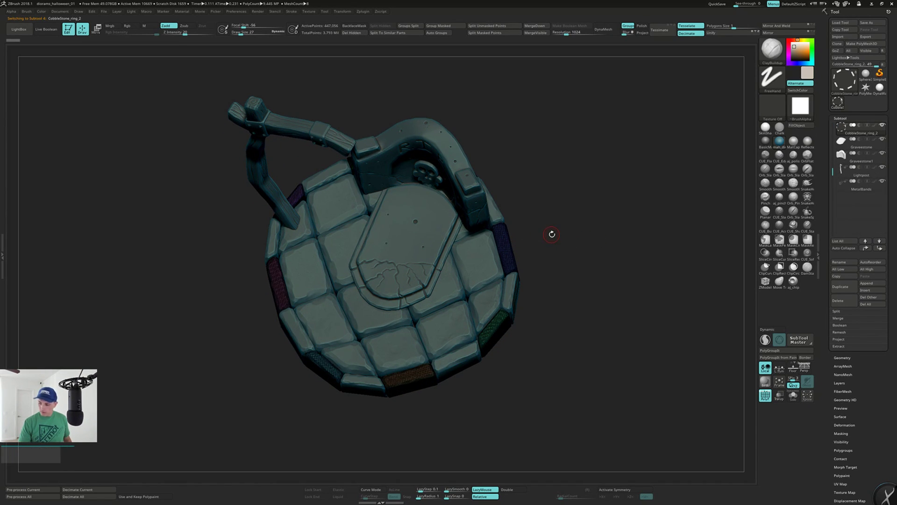
Turn off PolyFrame and inspect the rim stones and the whole diorama from a low front angle.
left_click_drag(555, 233, 557, 228)
key("shift")
key("shift+f")
mouse_move(555, 234)
left_mouse_down()
mouse_move(557, 222)
mouse_move(548, 289)
left_mouse_up()
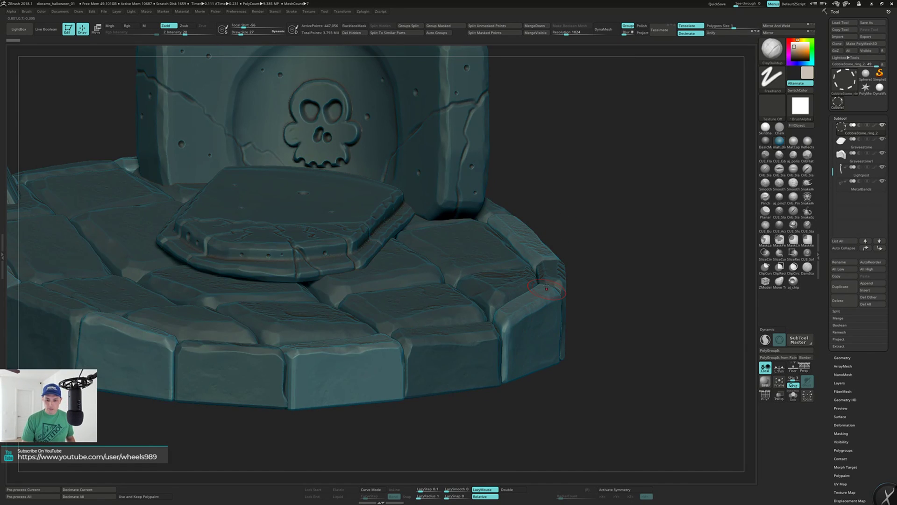
right_click_drag(546, 278, 565, 227, "ctrl")
left_click_drag(589, 246, 552, 274, "alt")
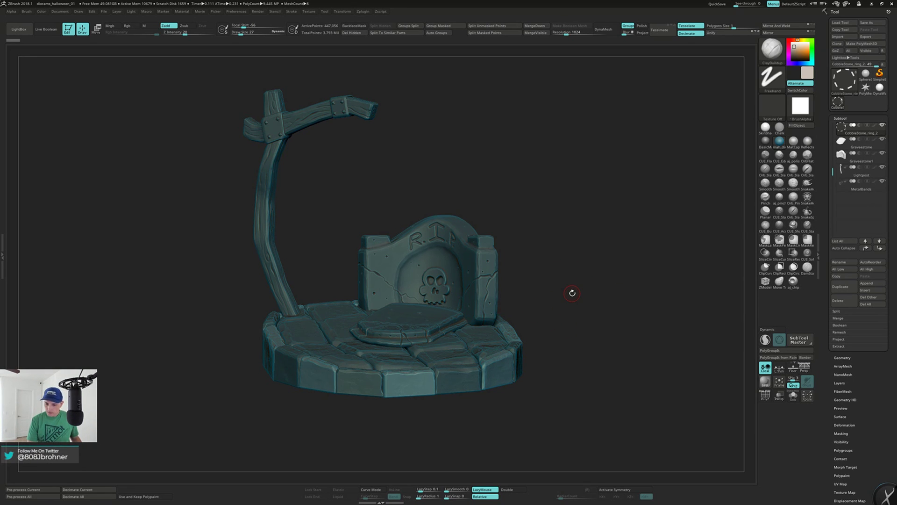
mouse_move(566, 291)
left_mouse_down()
mouse_move(571, 303)
mouse_move(583, 290)
mouse_move(570, 299)
left_mouse_up()
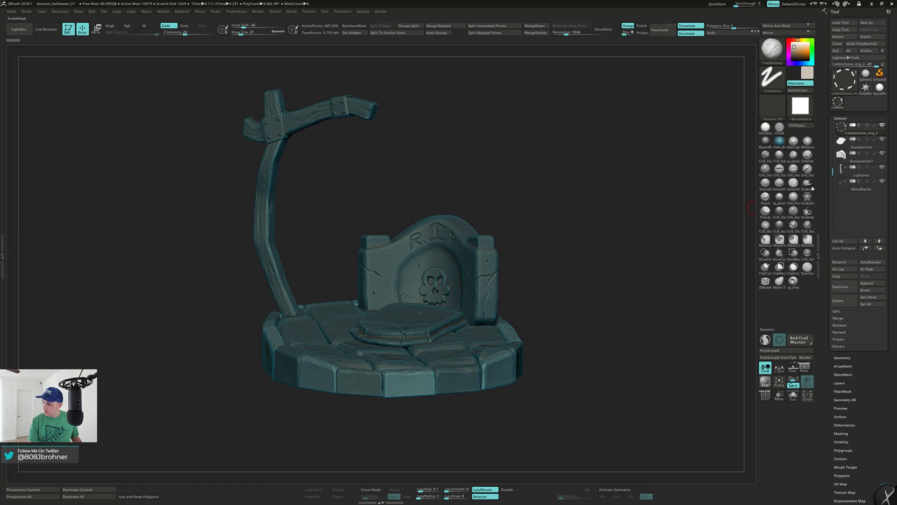
Make the CobbleStone_1 paving stones the active subtool.
left_click_drag(831, 173, 833, 125)
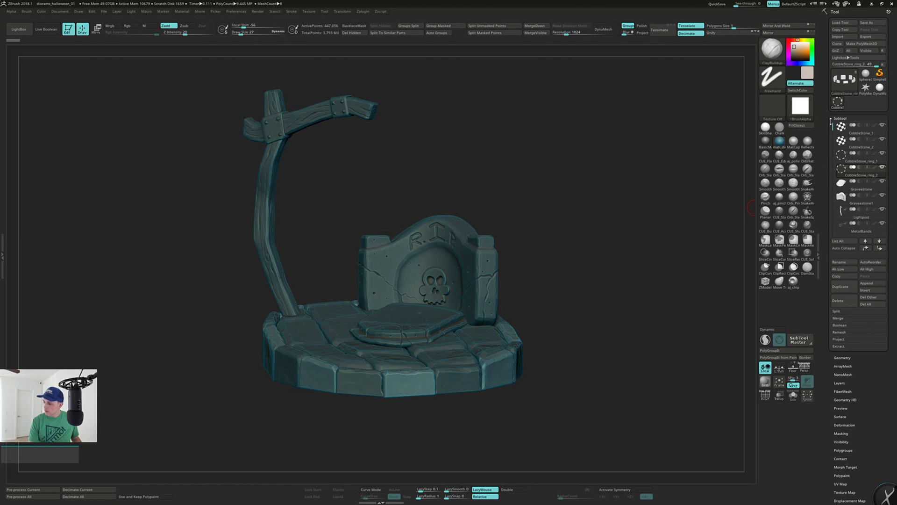
left_click_drag(601, 245, 568, 246)
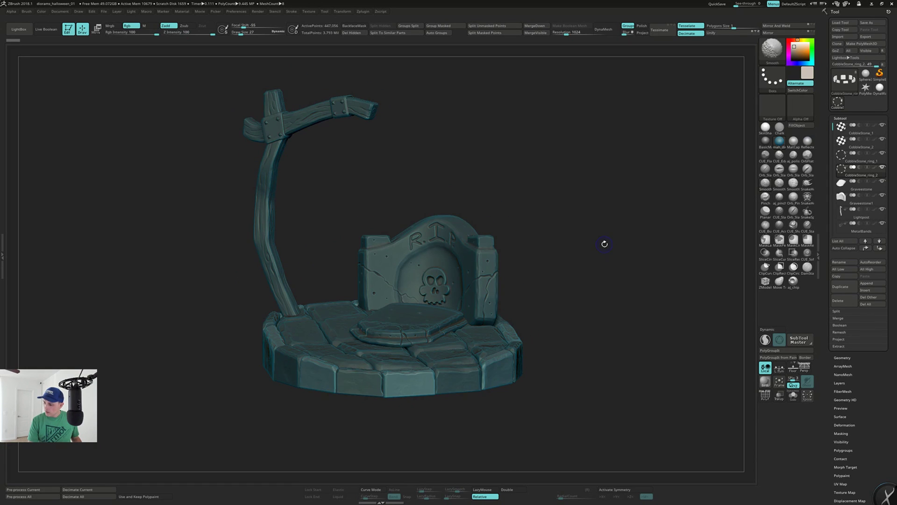
left_click(860, 131)
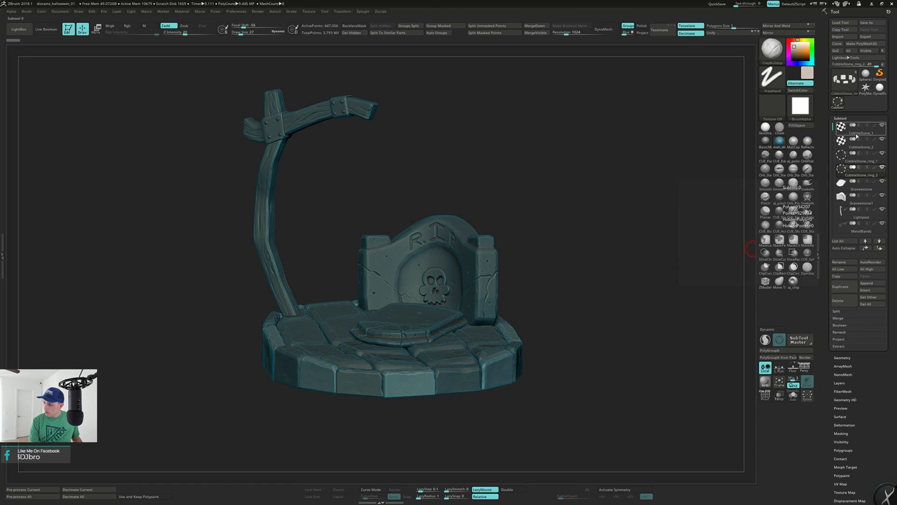
key("ctrl+d")
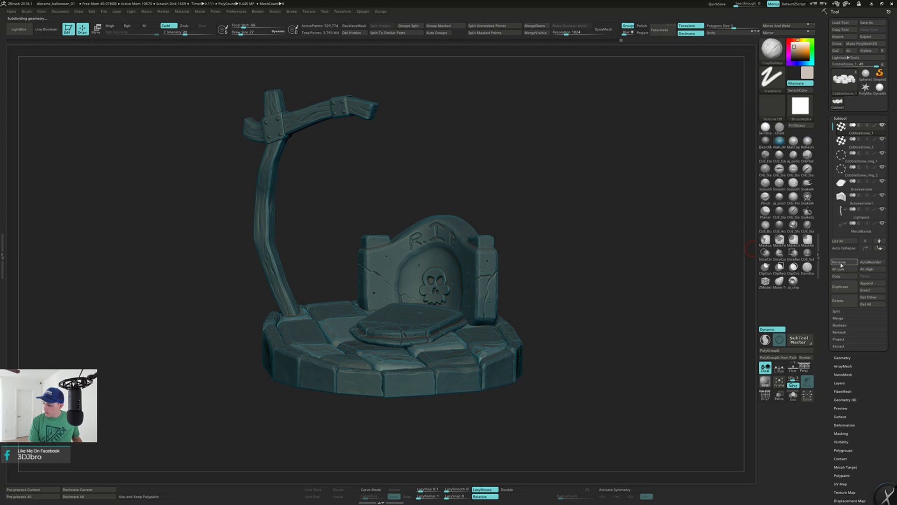
Save the project as a new version named diorams_halloween_02 in the Diorama folder.
left_click(104, 12)
left_click(148, 23)
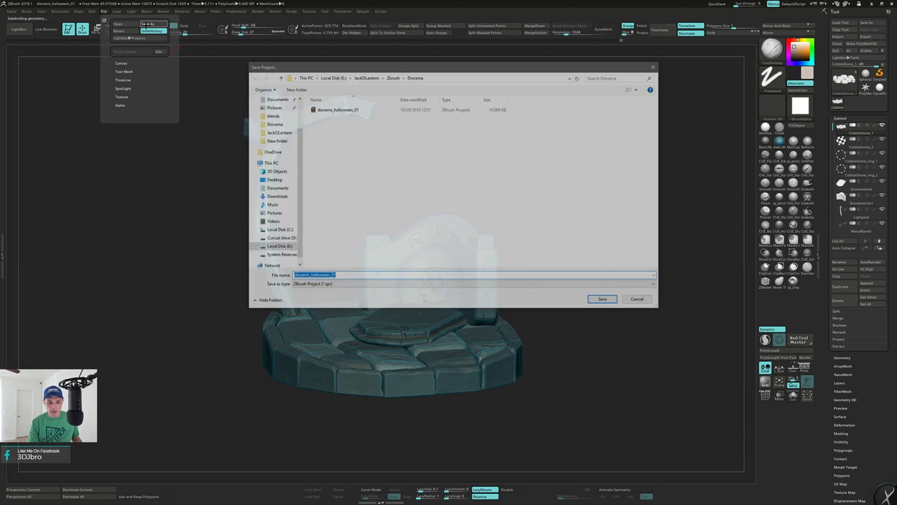
left_click(358, 111)
left_click(339, 276)
left_click(339, 276)
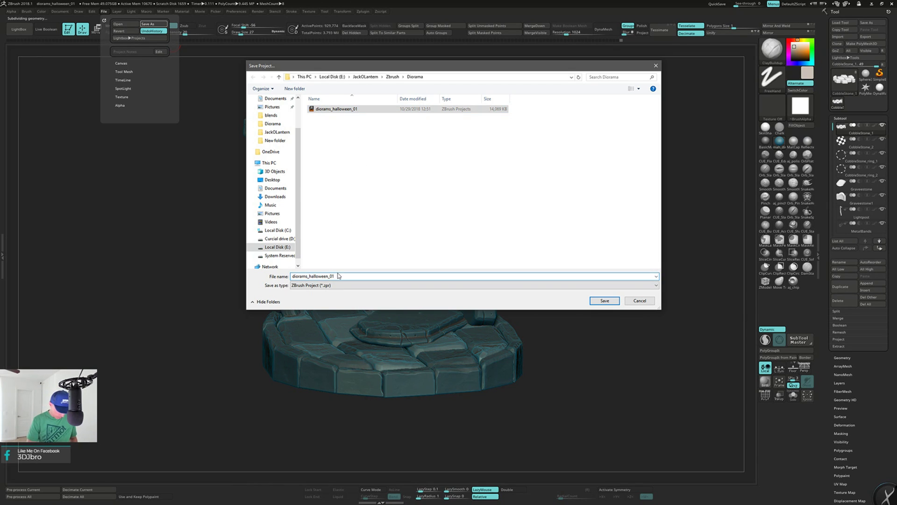
key("Return")
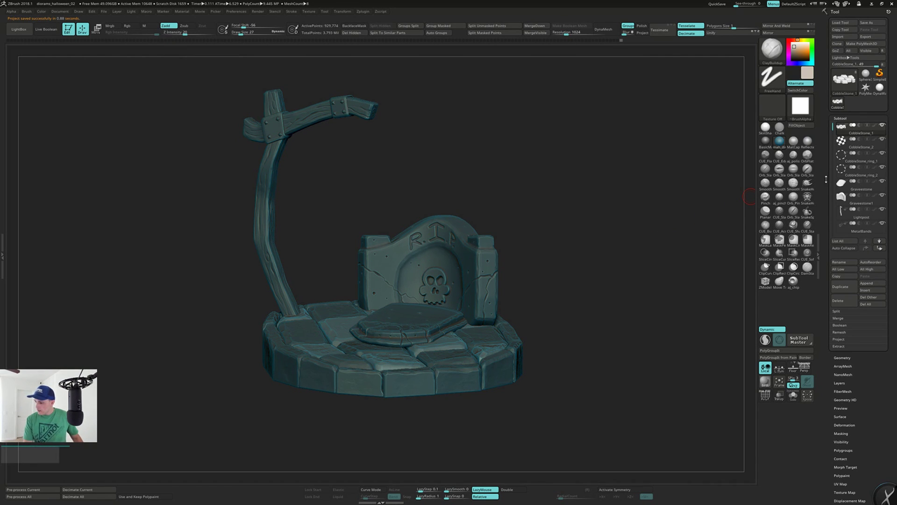
Rename the CobbleStone_1 subtool as CobbleStone_1_high.
left_click(839, 262)
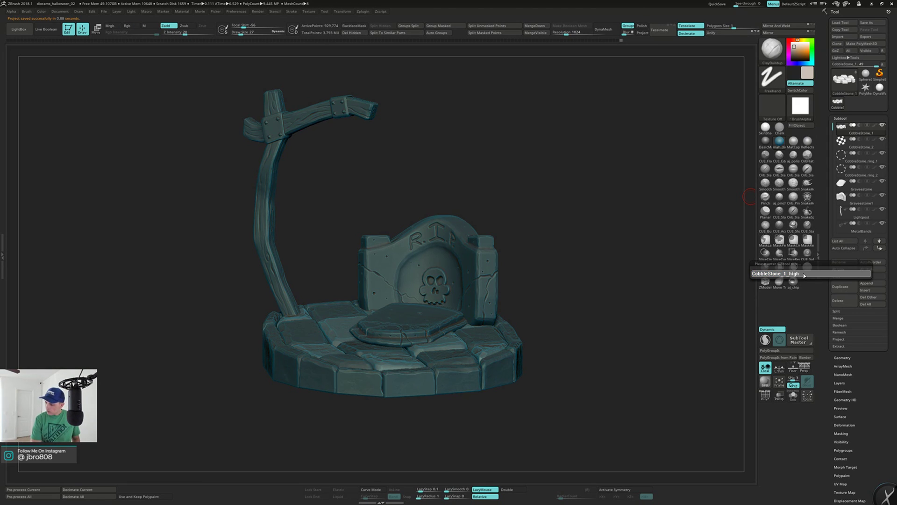
type("_high")
key("Return")
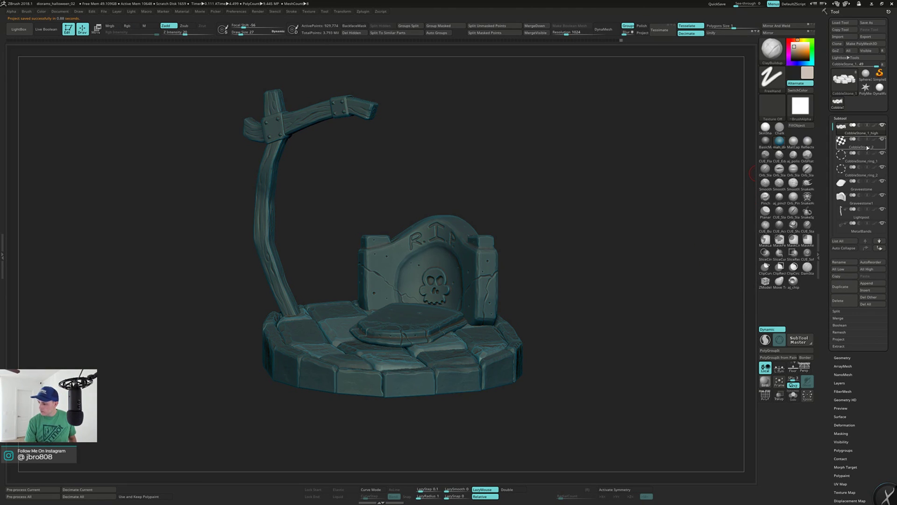
Rename the CobbleStone_2 subtool as CobbleStone_2_high and copy the high suffix from the name.
left_click(865, 146)
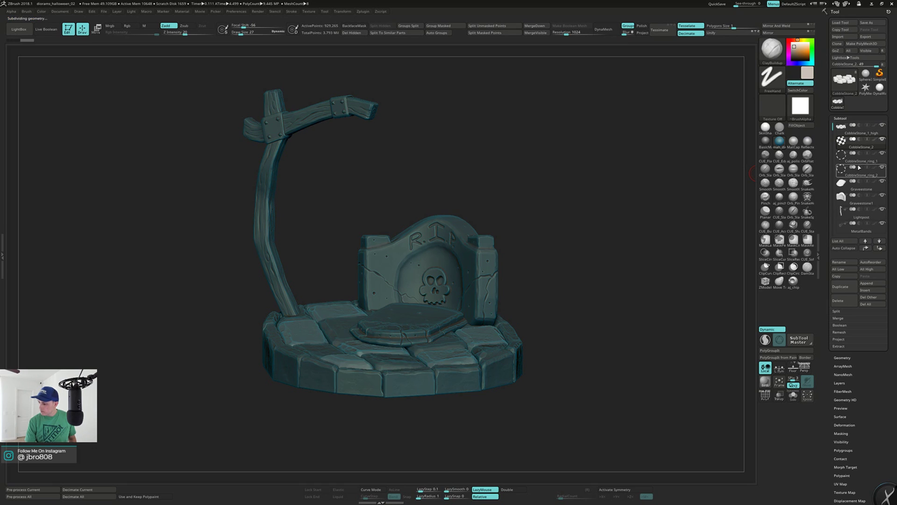
left_click(844, 263)
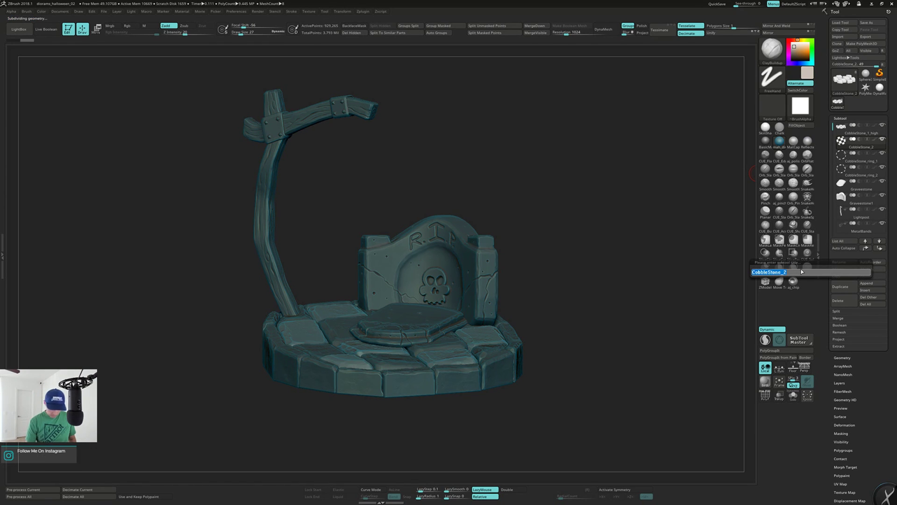
type("_hi")
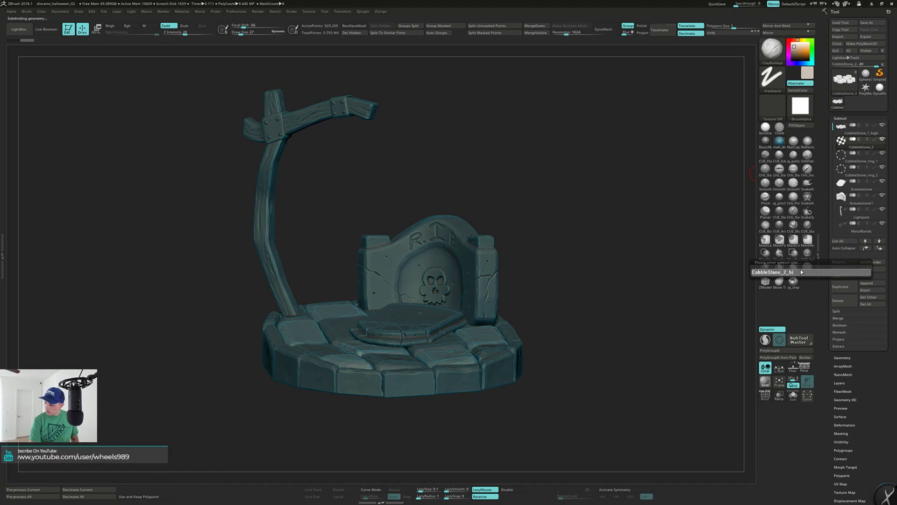
type("gh")
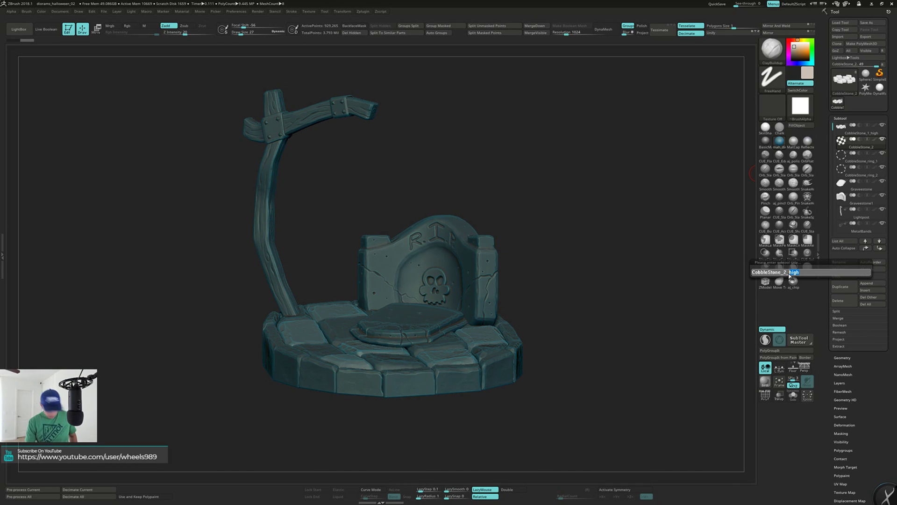
key("ctrl")
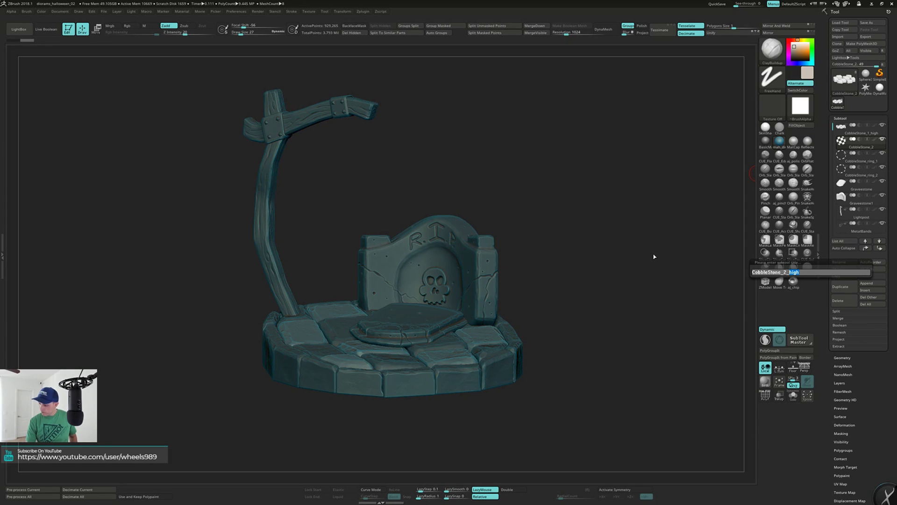
key("Return")
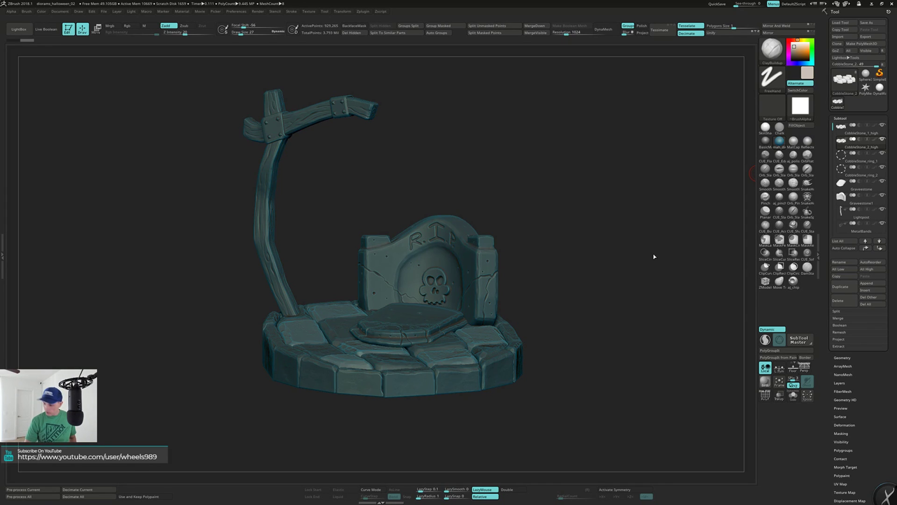
Rename the first set of rim stones, CobbleStone_ring_1, as CobbleStone_ring_1high.
left_click(858, 157)
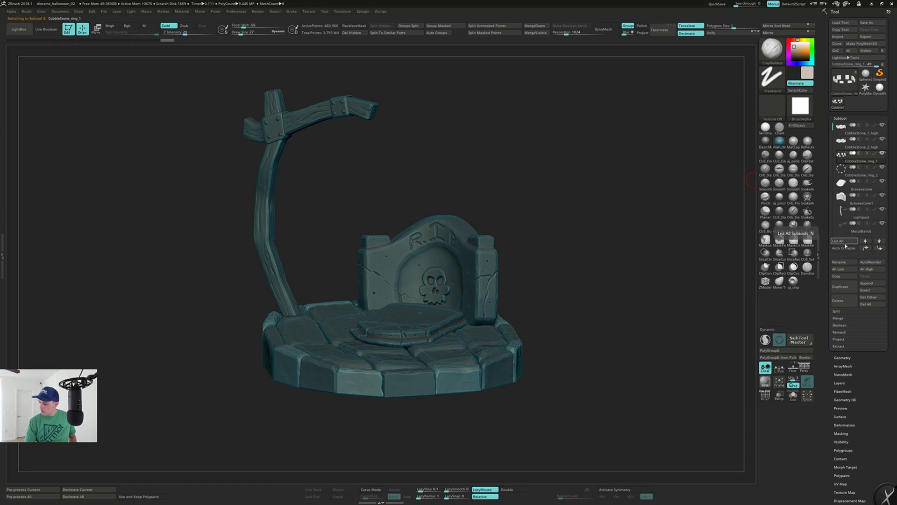
left_click(844, 262)
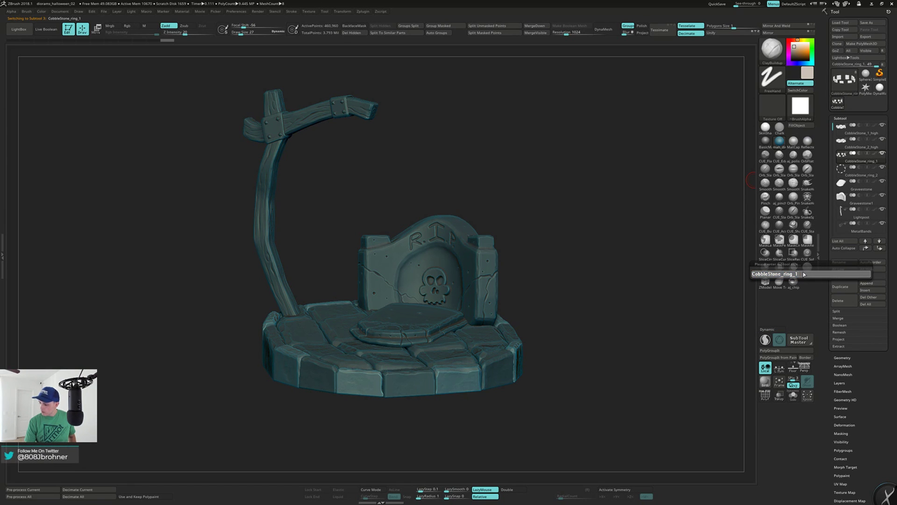
type("high")
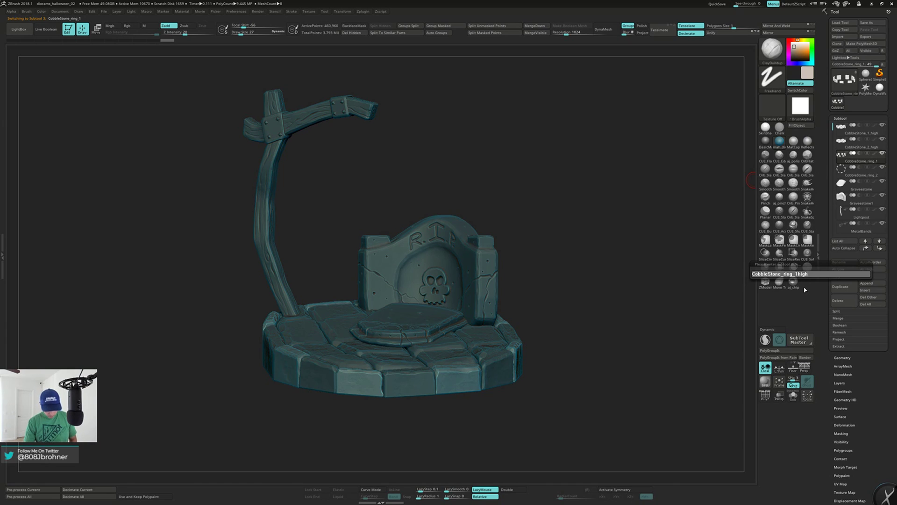
key("Return")
Rename the second set of rim stones, CobbleStone_ring_2, as CobbleStone_ring_2_high.
left_click(864, 177)
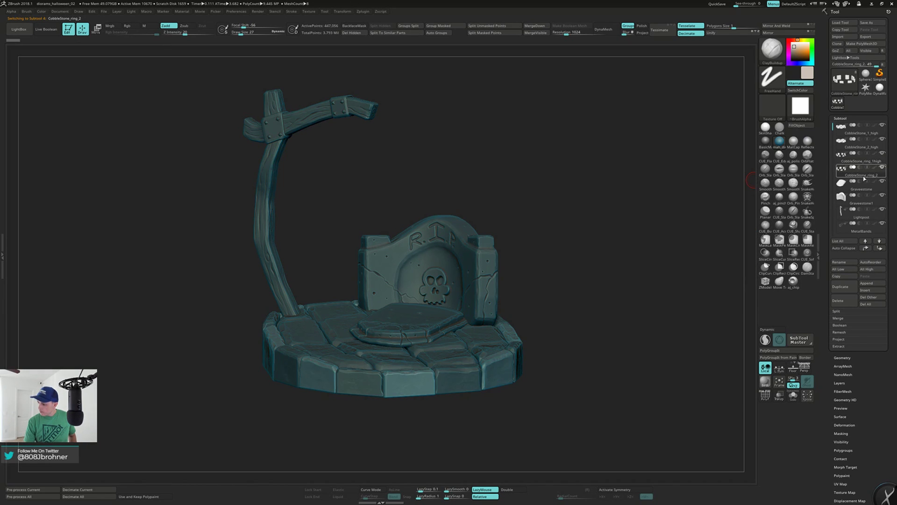
left_click(840, 262)
left_click(808, 272)
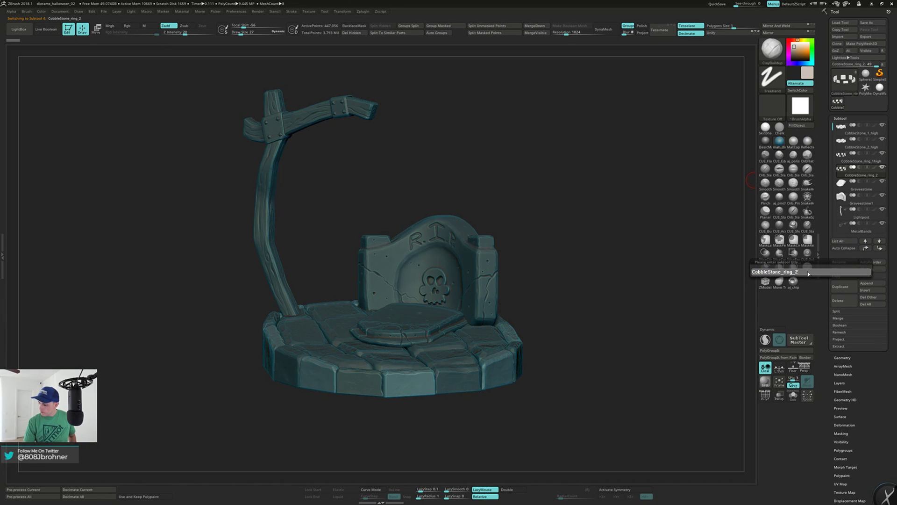
type("high")
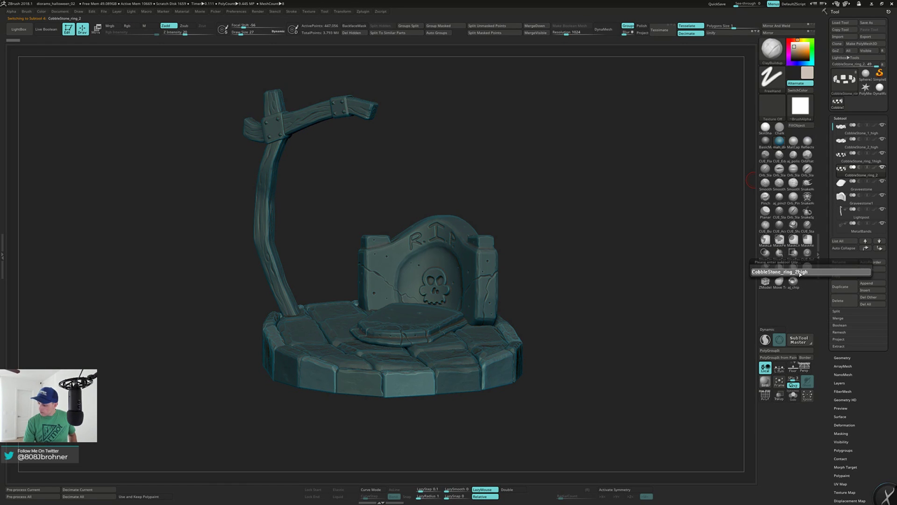
left_click(799, 272)
type("_")
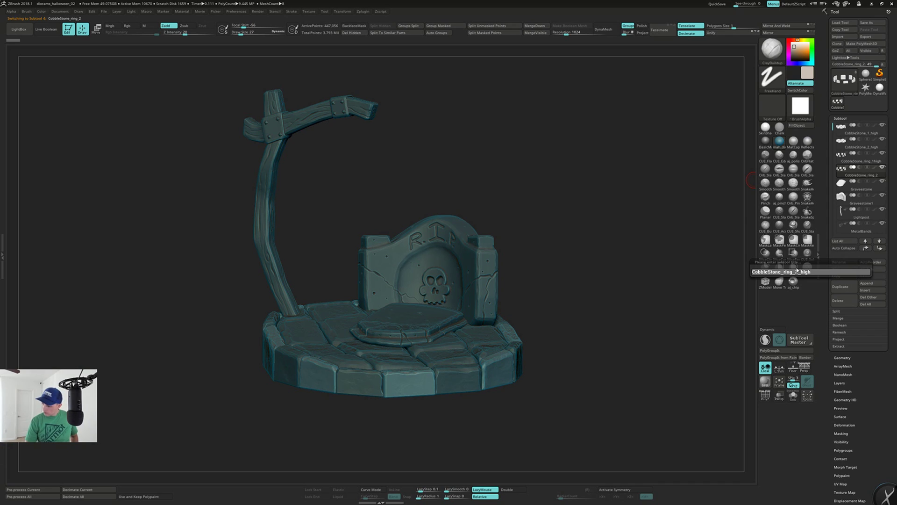
key("Return")
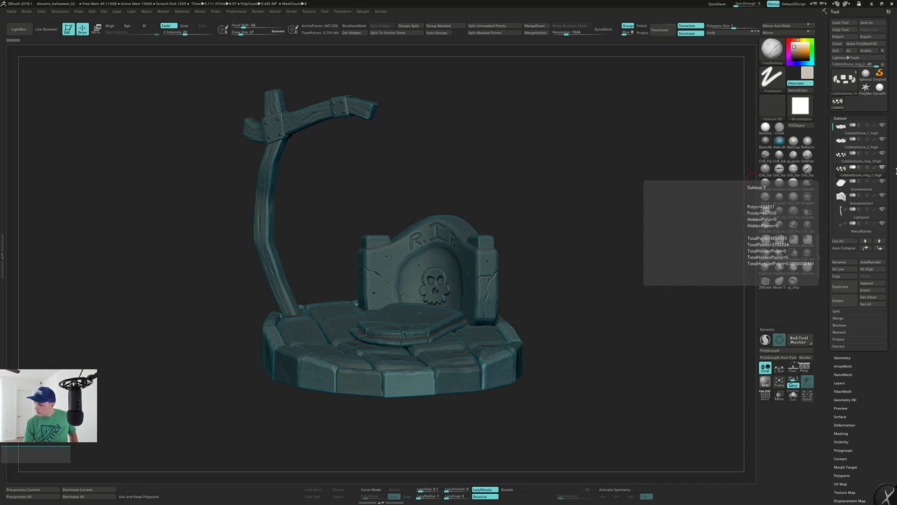
Add the suffix _high to the name of the flat grave slab's subtool.
mouse_move(873, 150)
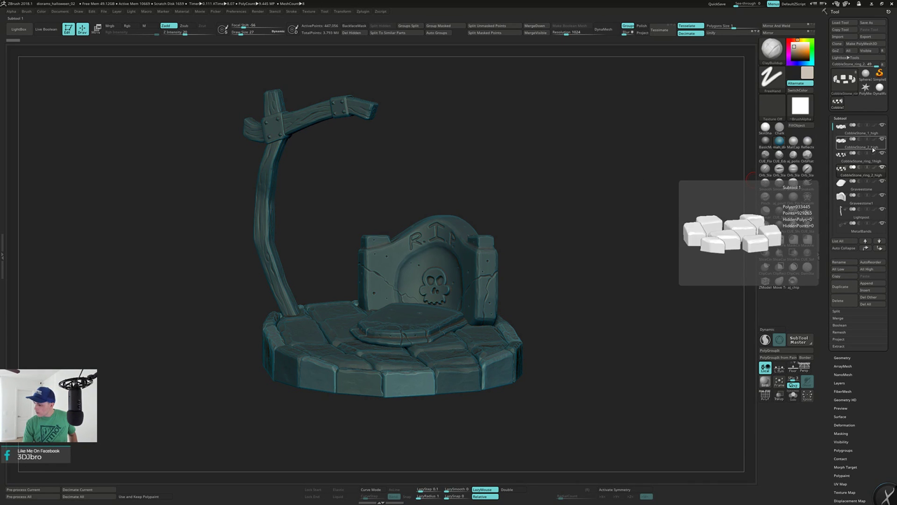
mouse_move(868, 179)
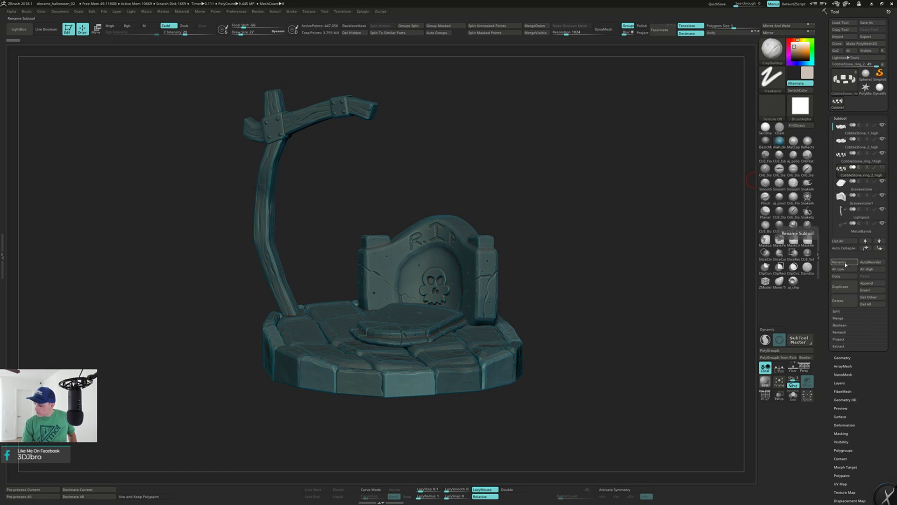
left_click(862, 183)
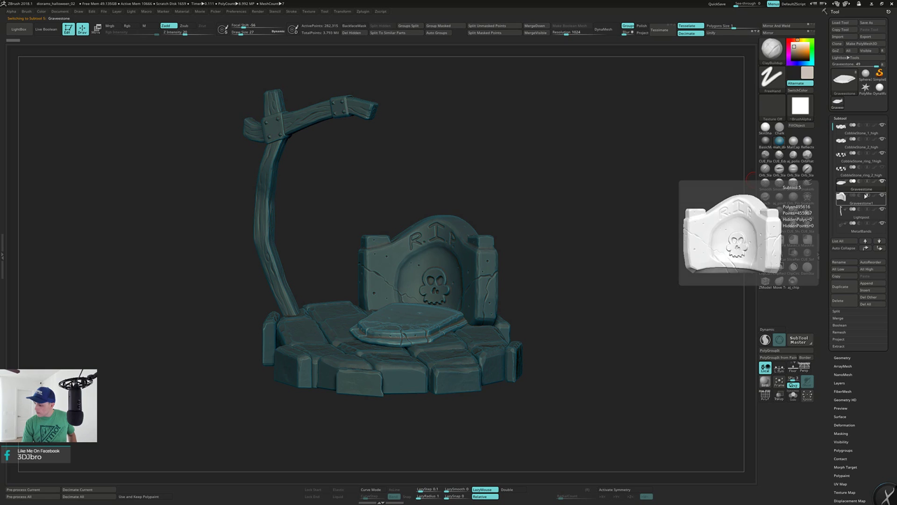
left_click(842, 264)
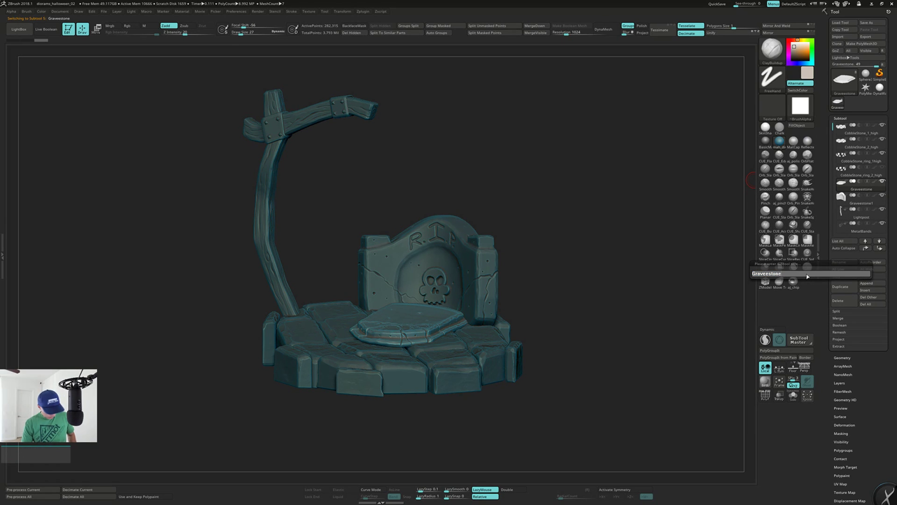
type("high")
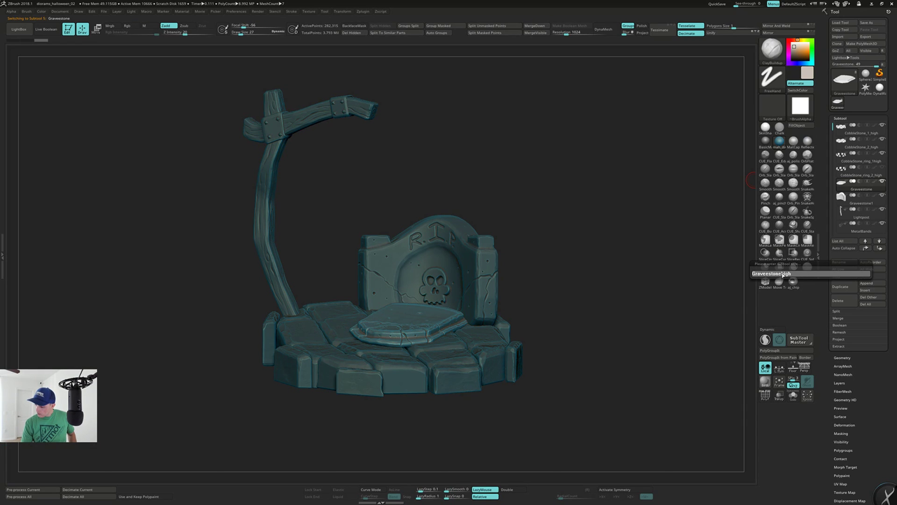
left_click(780, 274)
type("_")
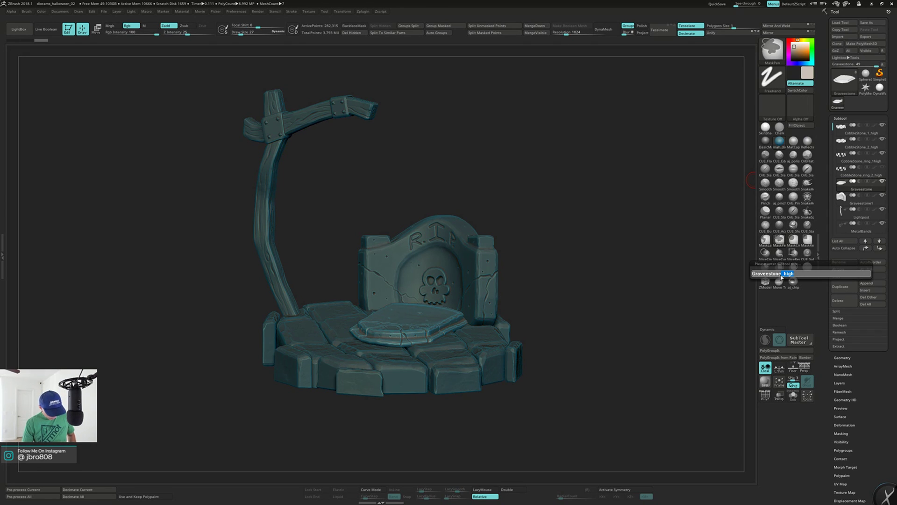
key("Return")
Add the suffix _high to the name of the R.I.P. headstone's subtool.
left_click(855, 198)
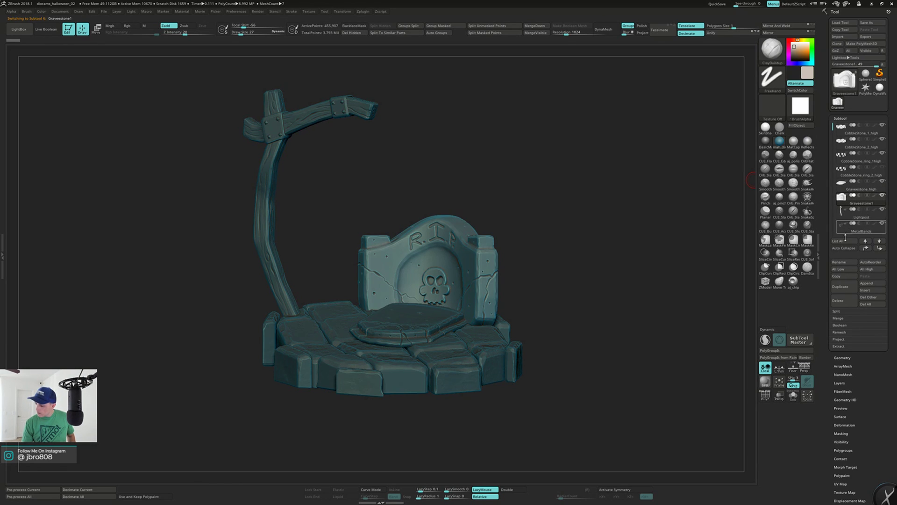
left_click(846, 262)
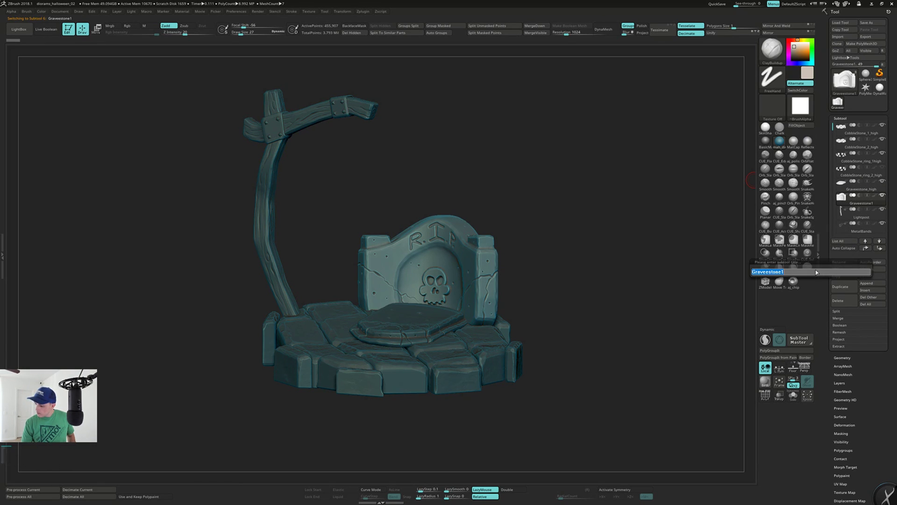
left_click(800, 272)
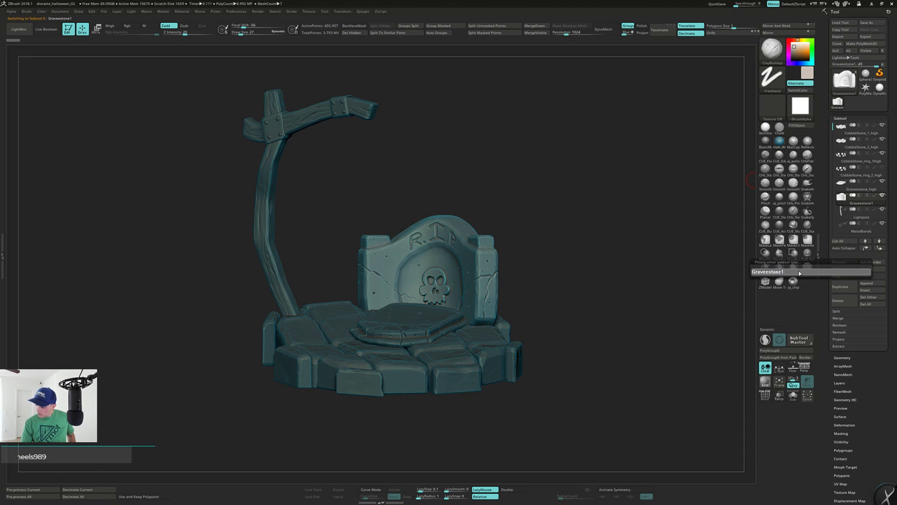
type("_high")
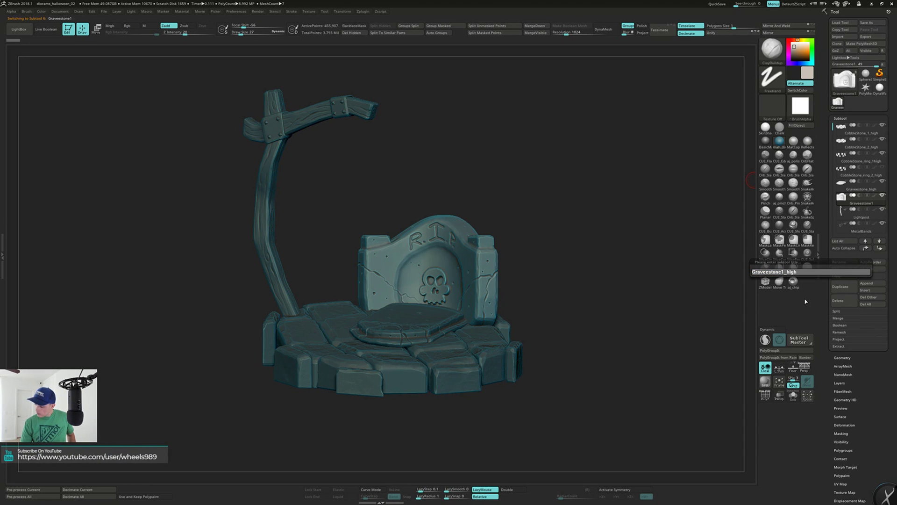
key("Return")
Rename the wooden lamp post's subtool, Lightpost, as Lightpost_high.
left_click(860, 213)
left_click(839, 263)
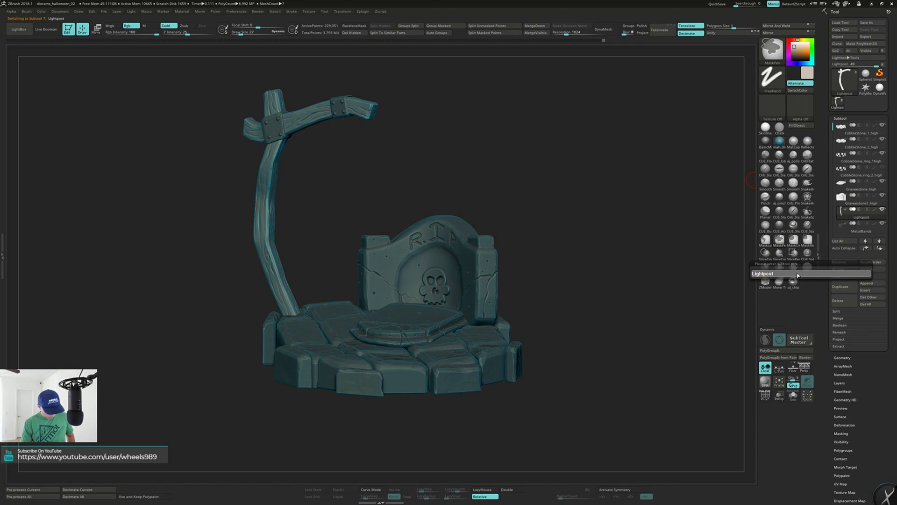
type("_high")
key("Return")
Rename the metal brackets' subtool, MetalBands, as MetalBands_high.
left_click(856, 226)
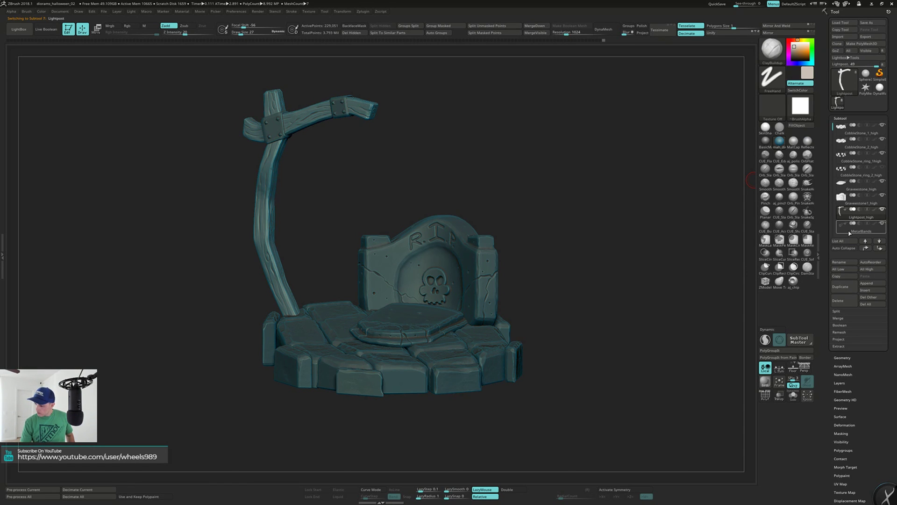
left_click(839, 262)
left_click(803, 272)
type("_high")
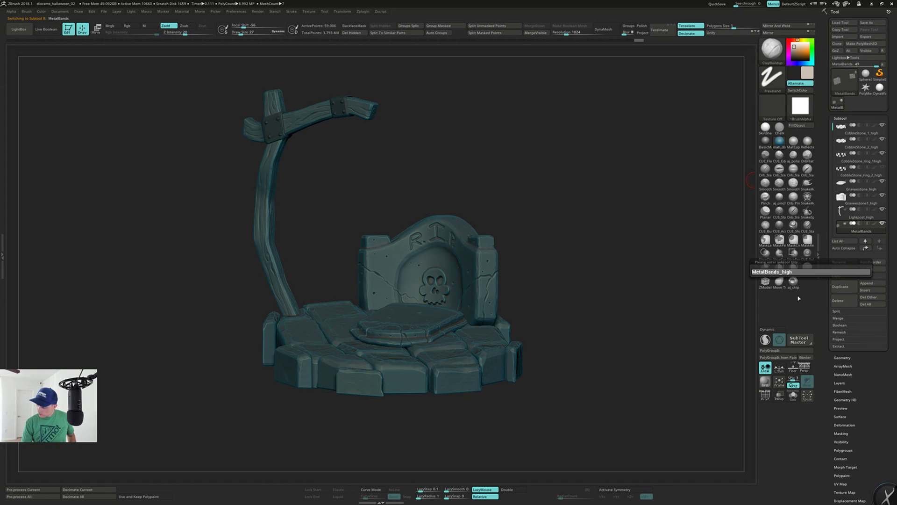
key("Return")
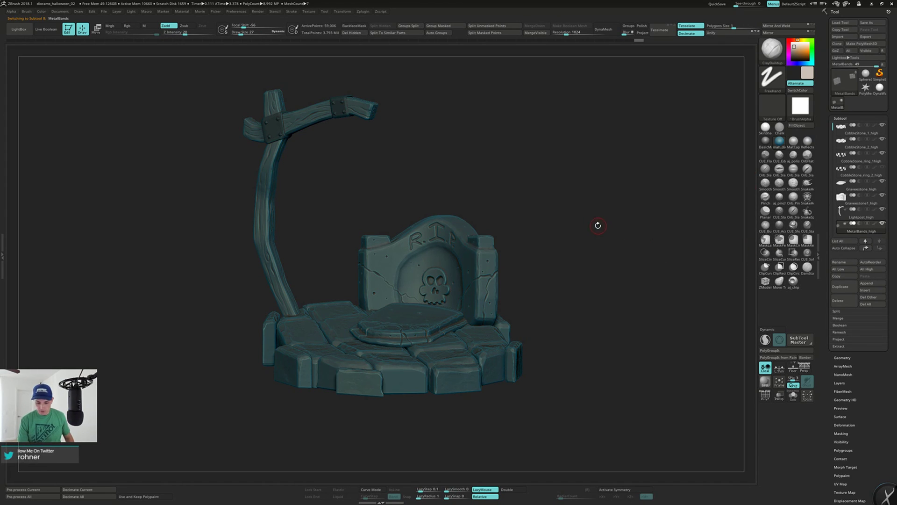
Make the hidden CobbleStone_ring_2_high rim stones visible and check the complete diorama from the front.
left_click_drag(593, 221, 589, 240)
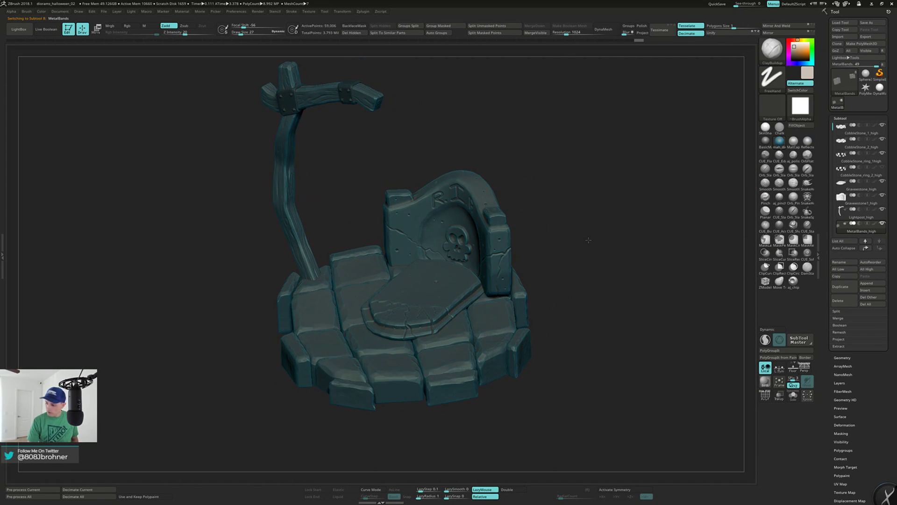
mouse_move(833, 128)
left_mouse_down()
mouse_move(834, 167)
mouse_move(832, 124)
left_mouse_up()
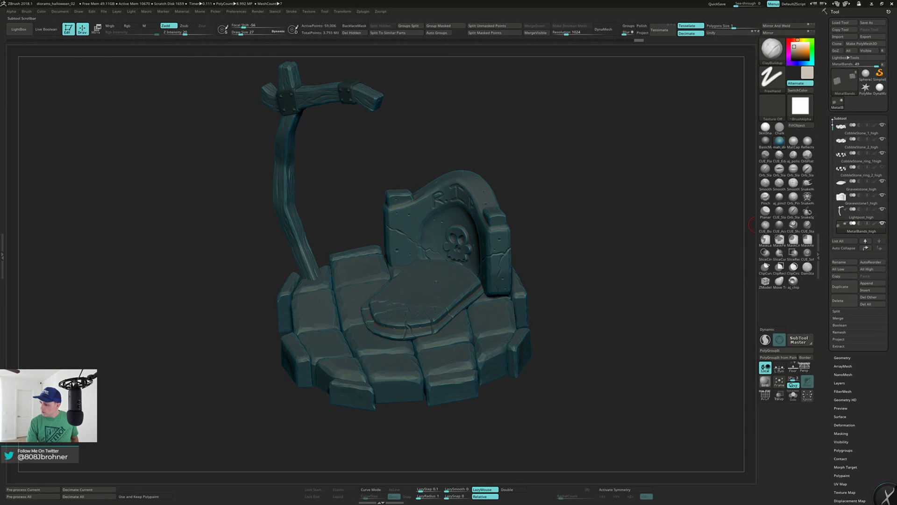
left_click(883, 167)
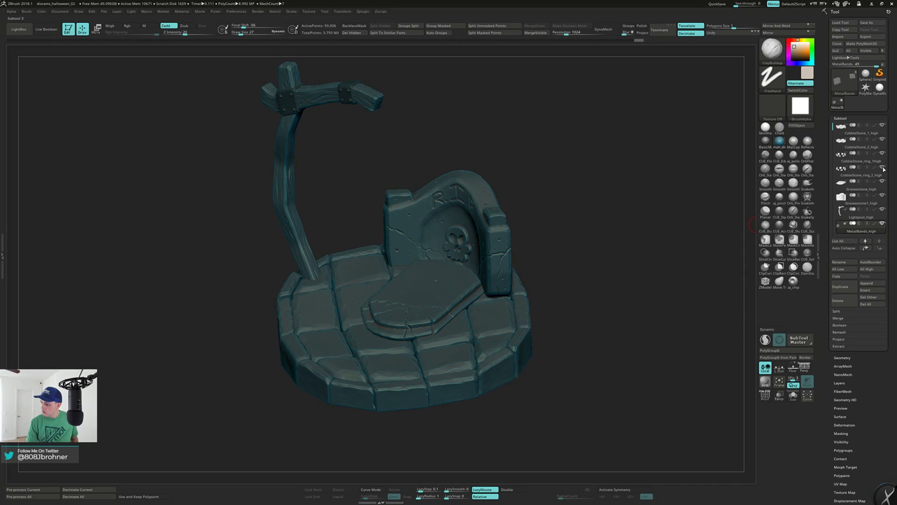
left_click_drag(638, 225, 614, 221)
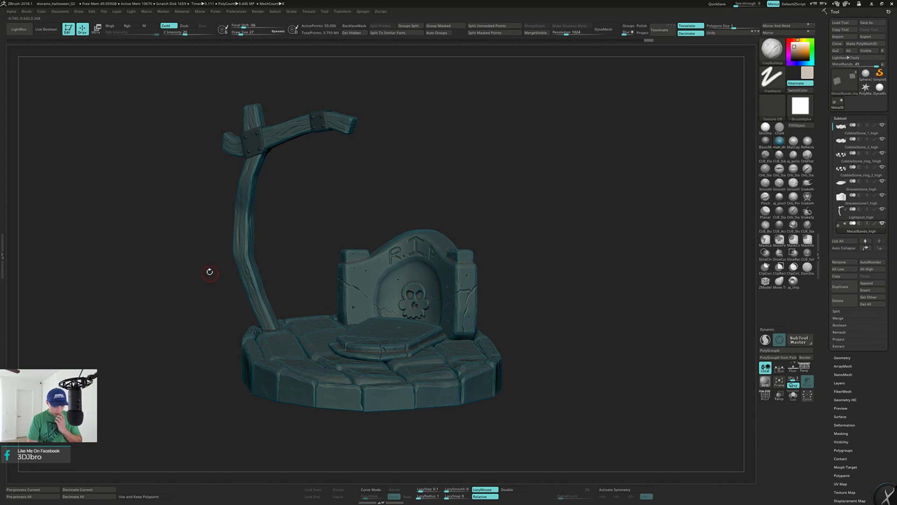
Save the project as diorams_halloween_02, replacing the existing file.
left_click(105, 12)
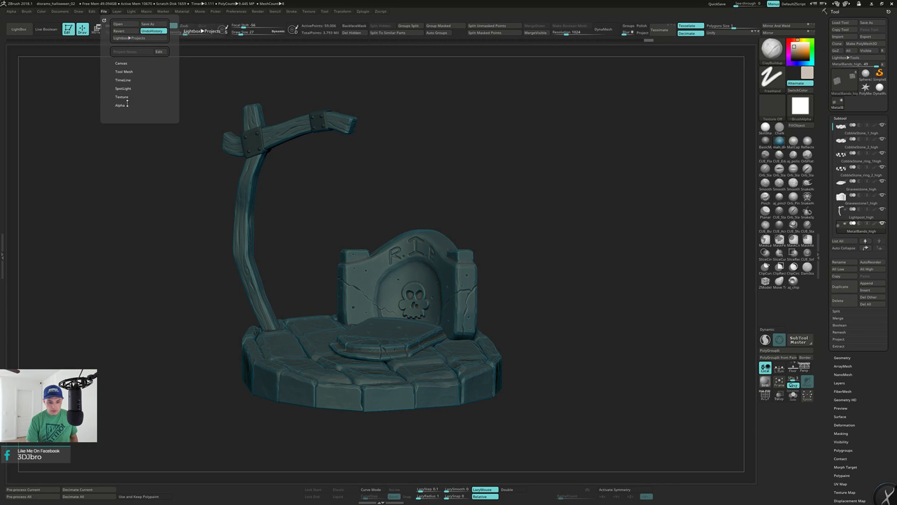
left_click(139, 185)
key("ctrl+s")
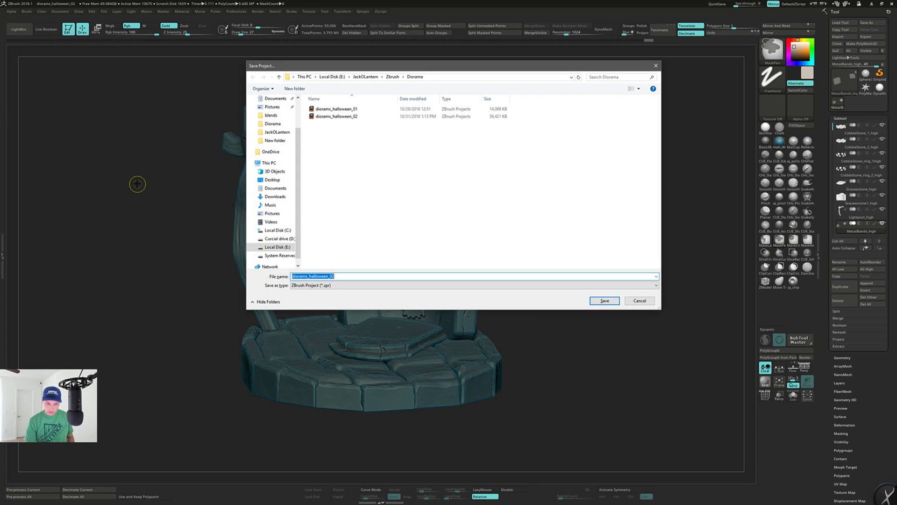
left_click(605, 301)
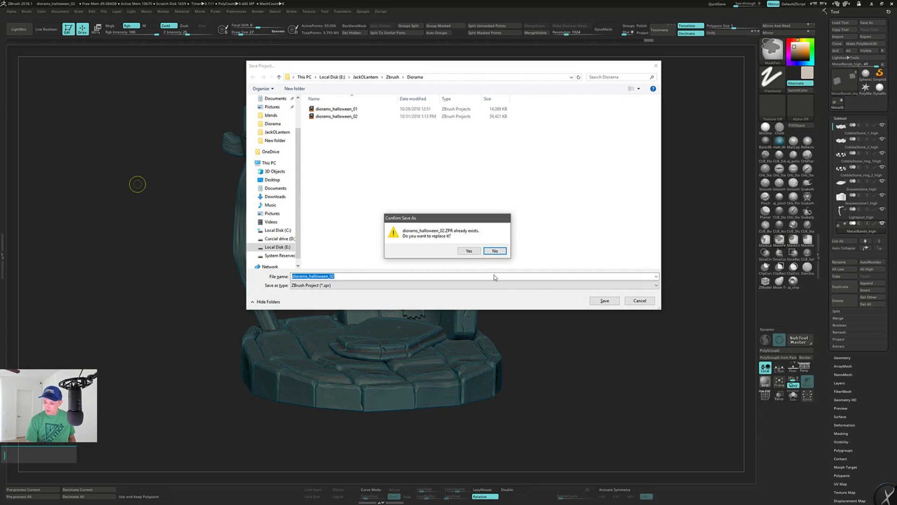
left_click(468, 252)
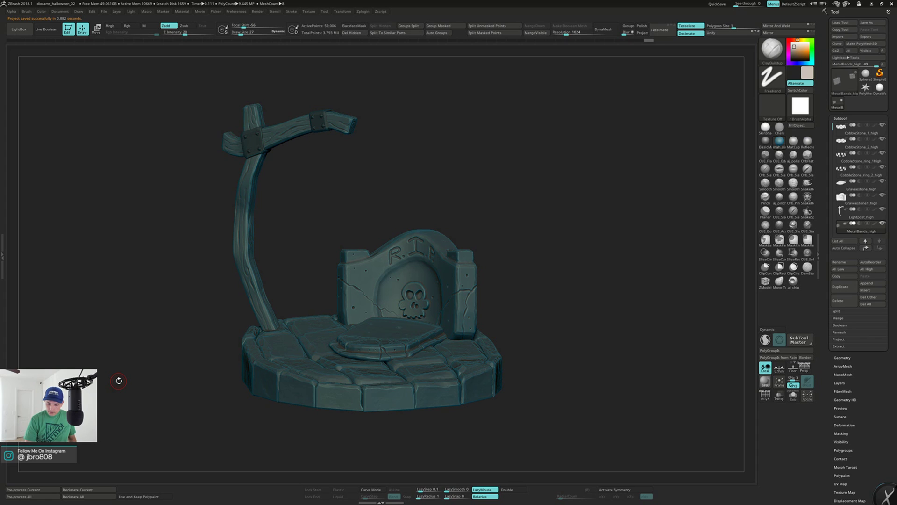
left_click(364, 11)
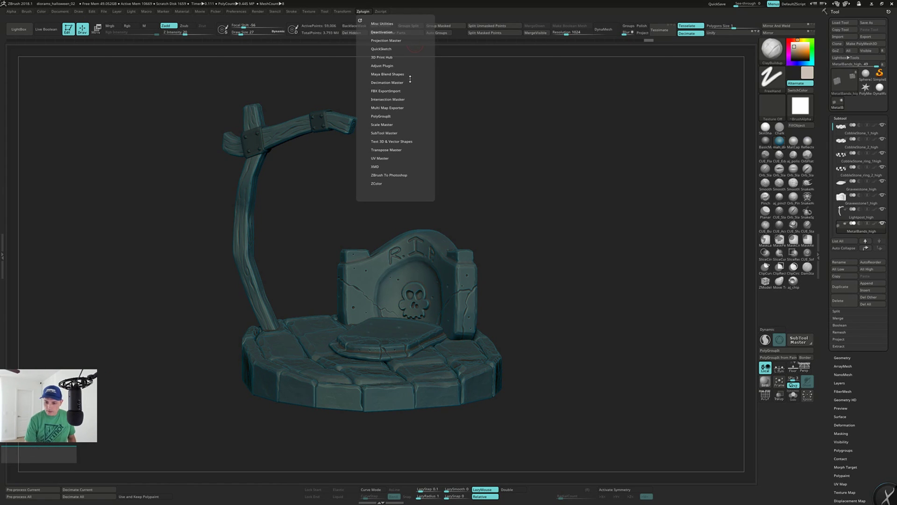
left_click(391, 82)
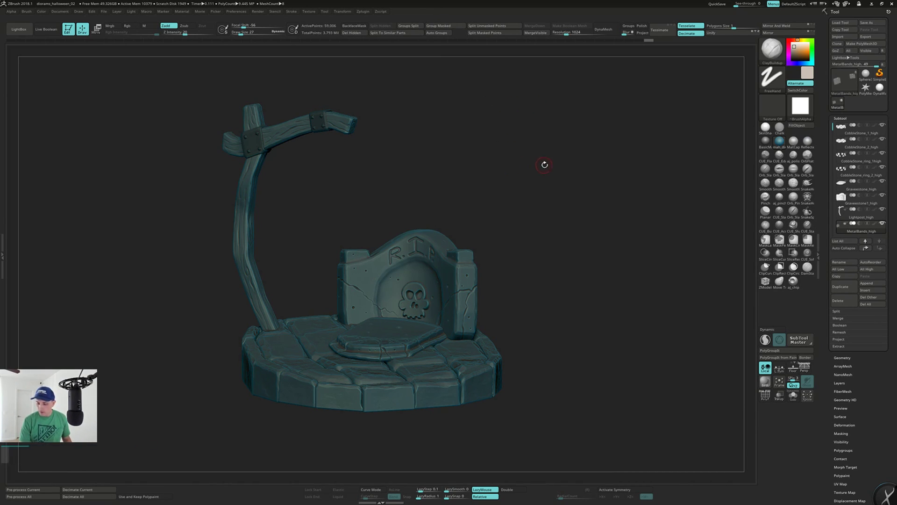
Examine the polygroups of the two rim stone sets and the two floor cobblestone sets with the polyframe shown.
left_click(480, 383, "alt")
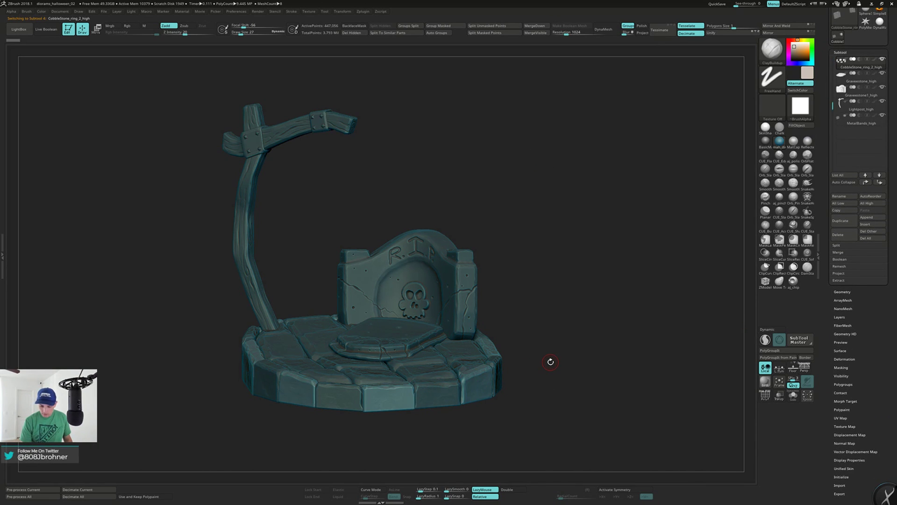
key("shift+f")
key("ctrl+w")
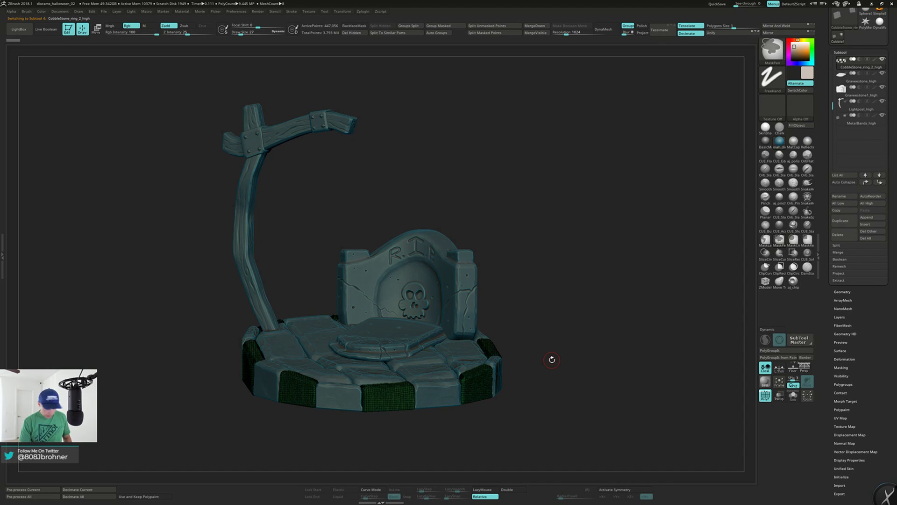
left_click(442, 386, "alt")
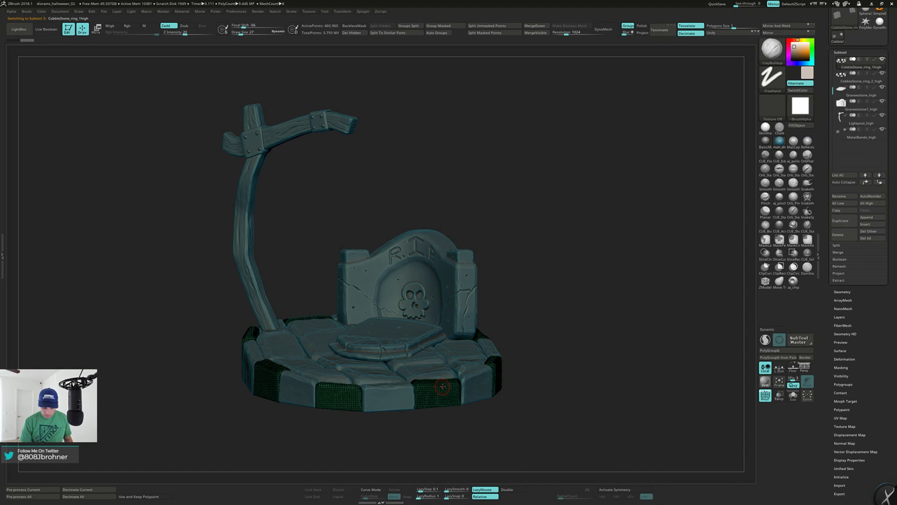
left_click(447, 368, "alt")
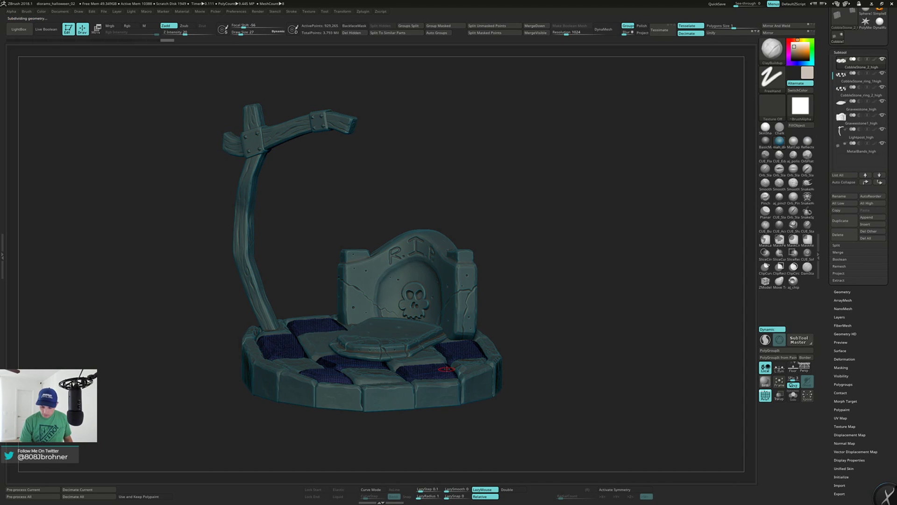
left_click(438, 356, "alt")
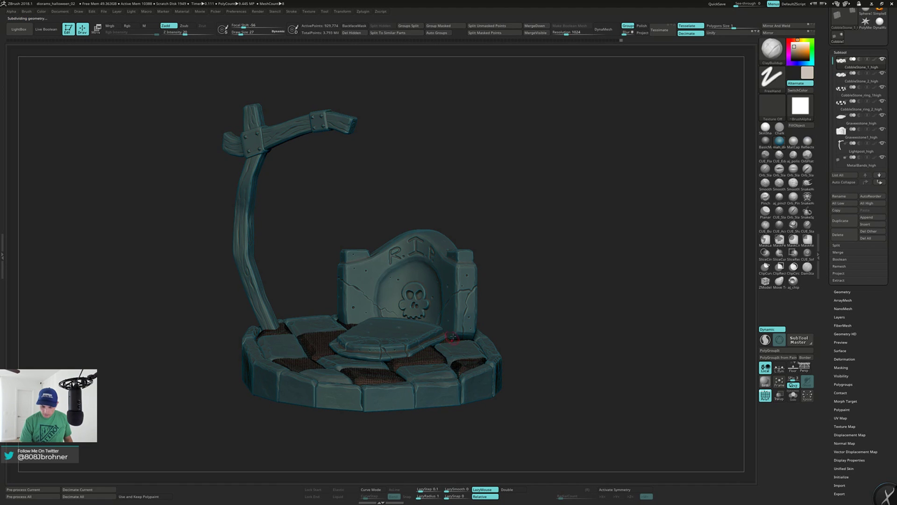
mouse_move(554, 295)
left_mouse_down()
mouse_move(542, 297)
mouse_move(556, 300)
left_mouse_up()
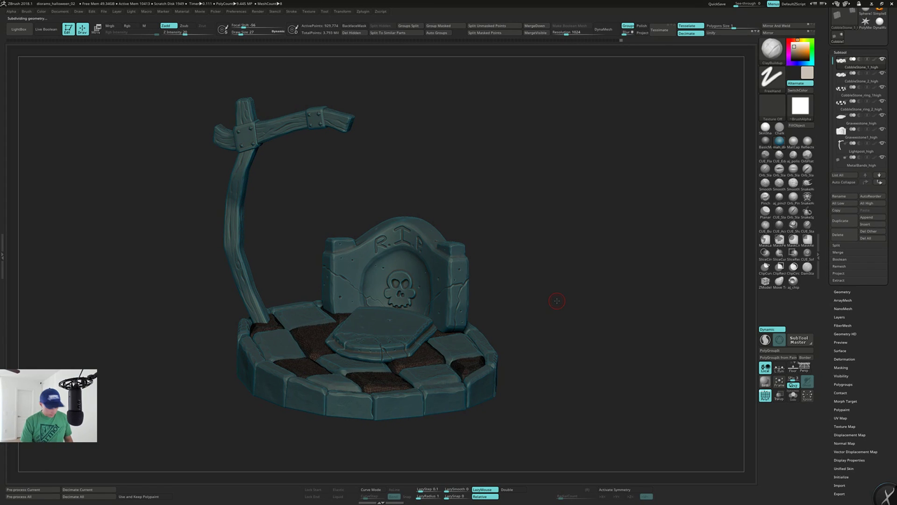
key("shift+f")
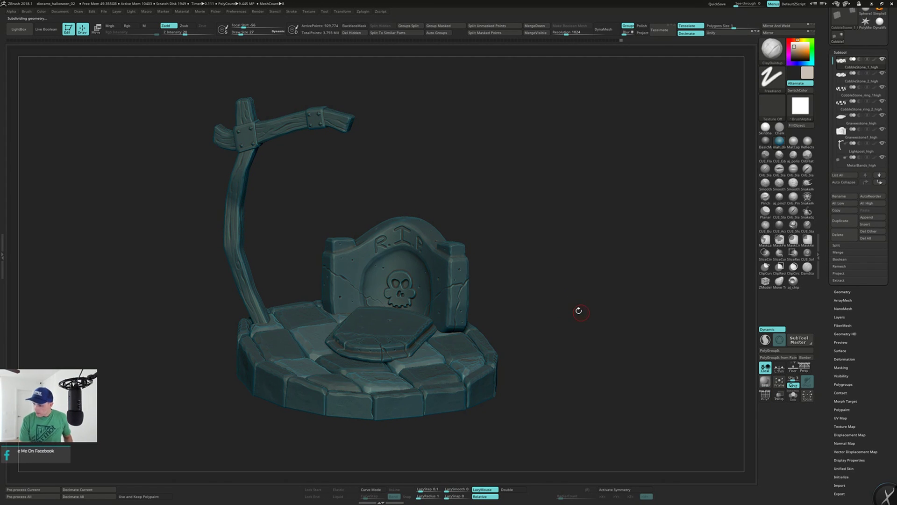
Switch to the SkinShade material and polypaint the CobbleStone_1_high floor stones from their polygroups.
left_click(765, 128)
left_click_drag(596, 240, 608, 245)
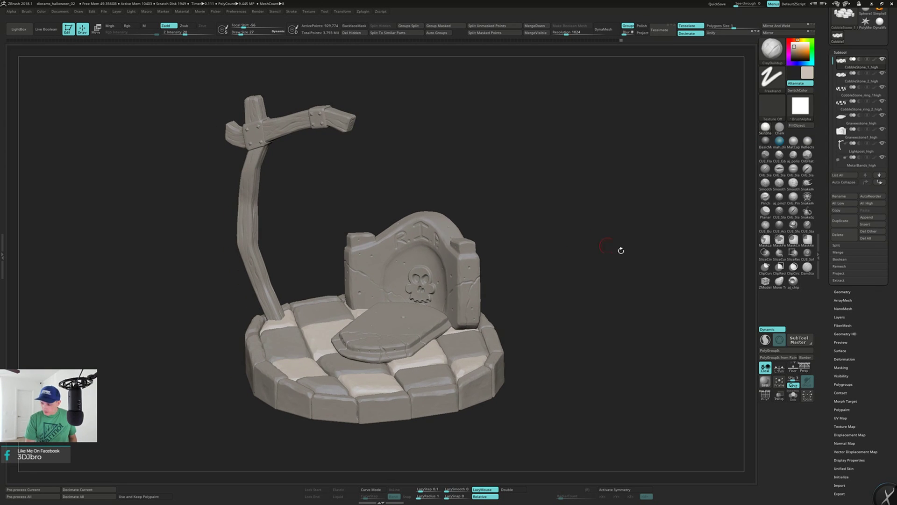
scroll(835, 321, "down", 3)
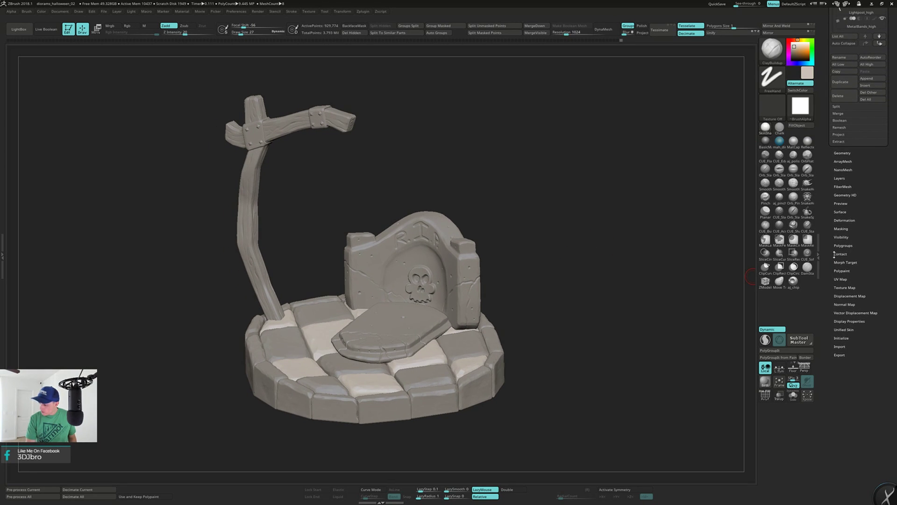
left_click(842, 270)
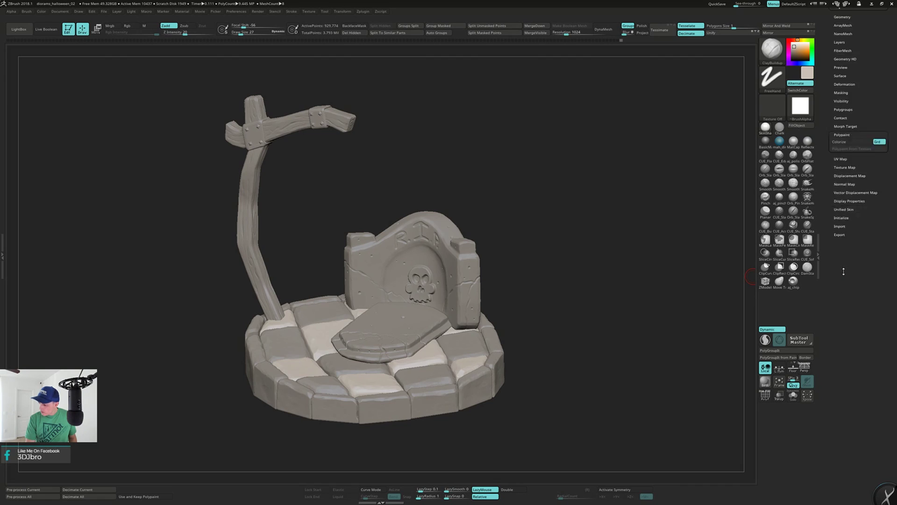
scroll(833, 178, "up", 4)
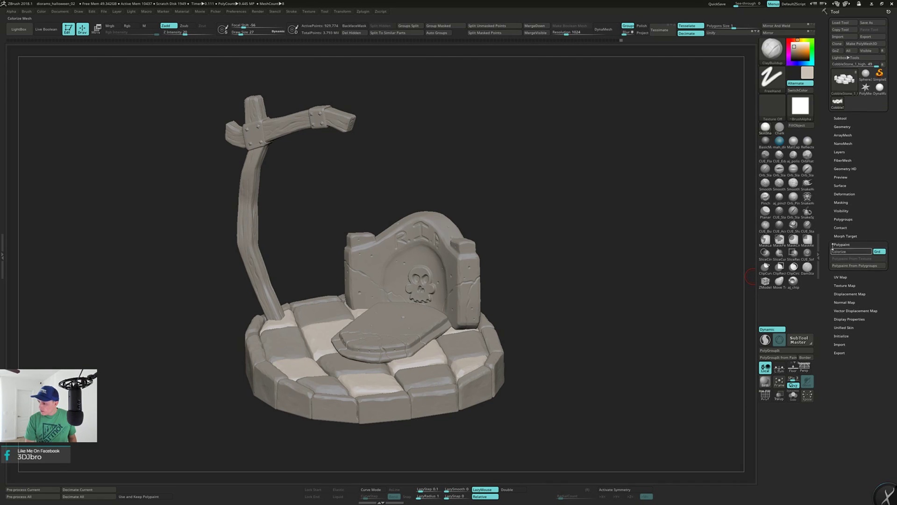
left_click(840, 252)
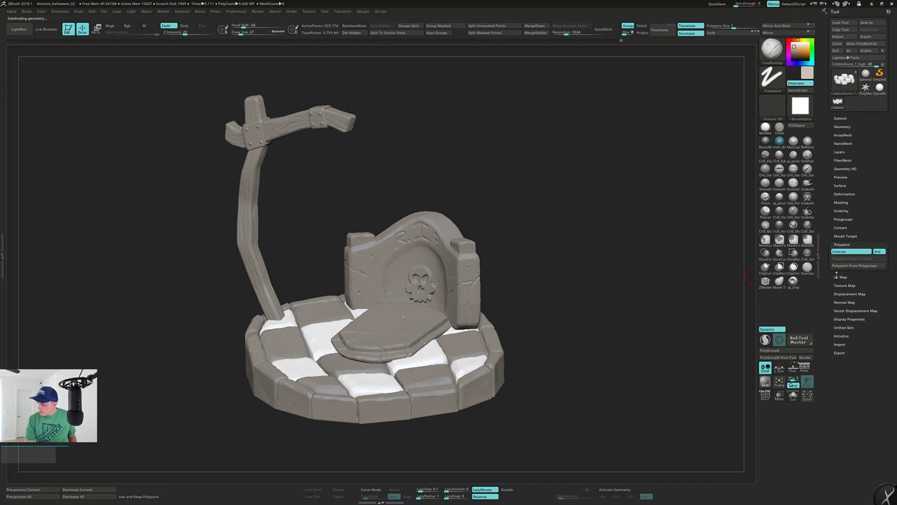
left_click(844, 266)
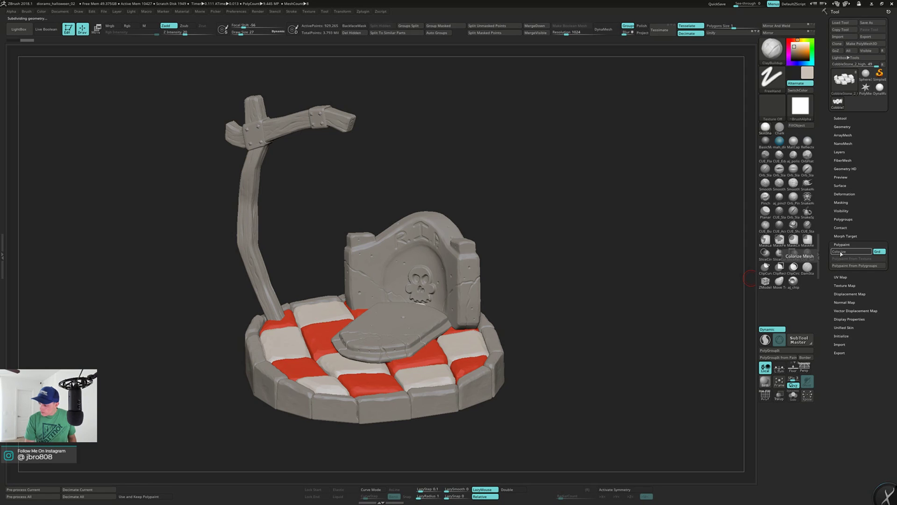
Polypaint the CobbleStone_2_high floor stones, the grave slab and the R.I.P. headstone from their polygroups.
left_click(841, 266)
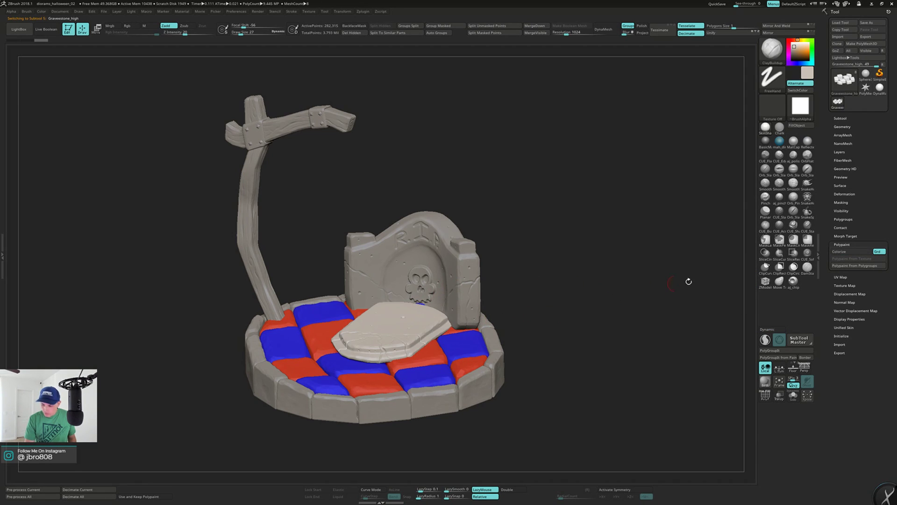
left_click(840, 251)
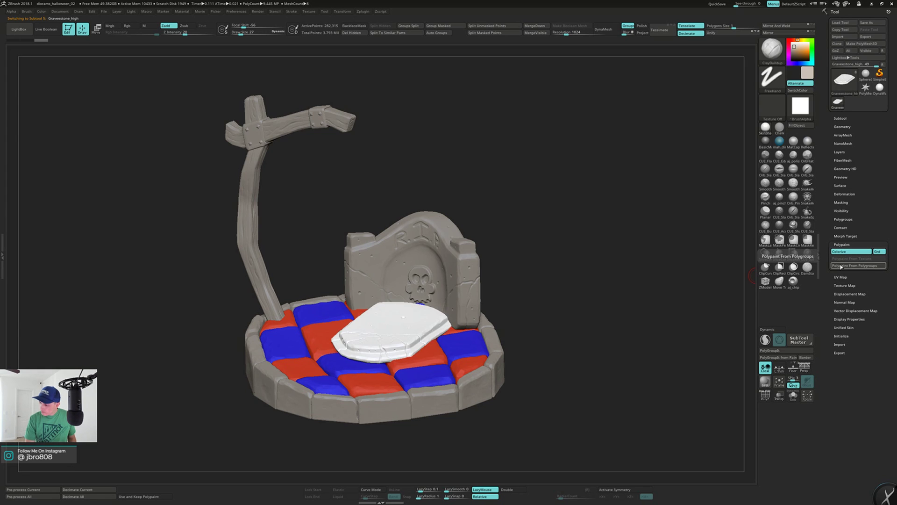
left_click(854, 266)
left_click(475, 285, "alt")
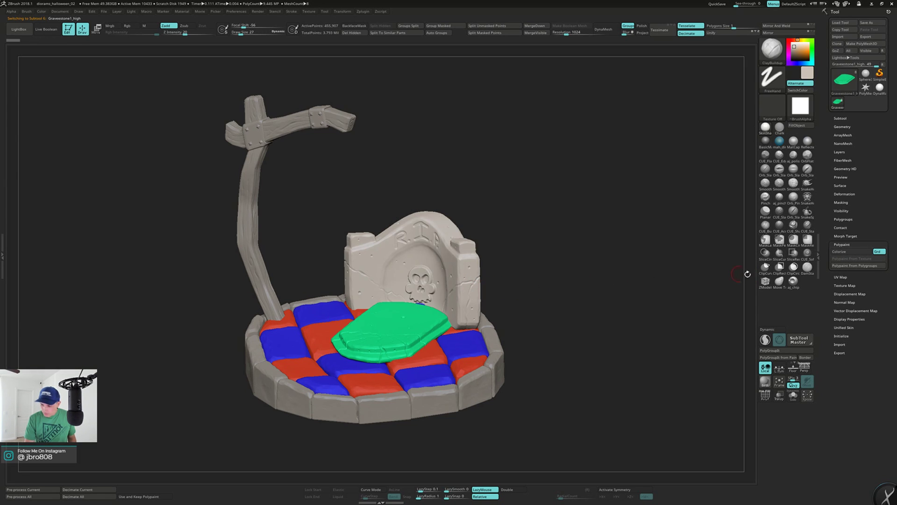
left_click(855, 265)
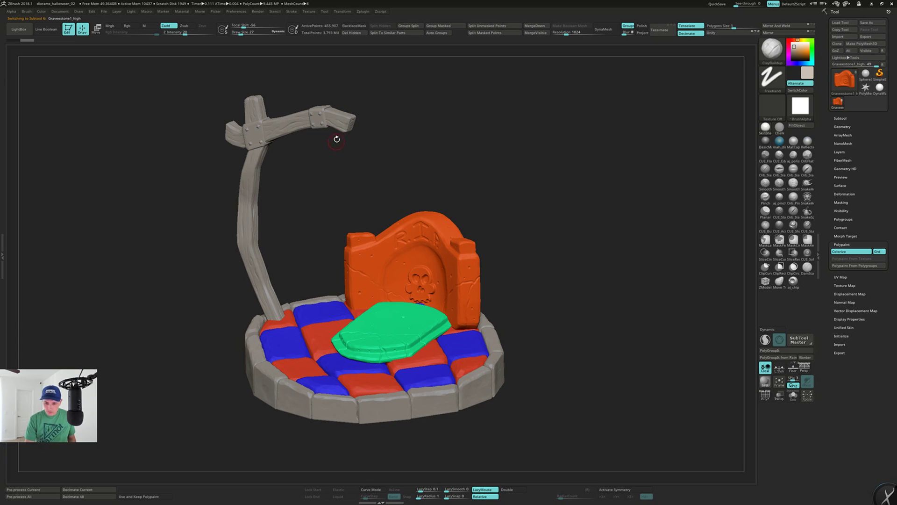
Polypaint the wooden lamp post and its metal brackets from their polygroups.
left_click(350, 118, "alt")
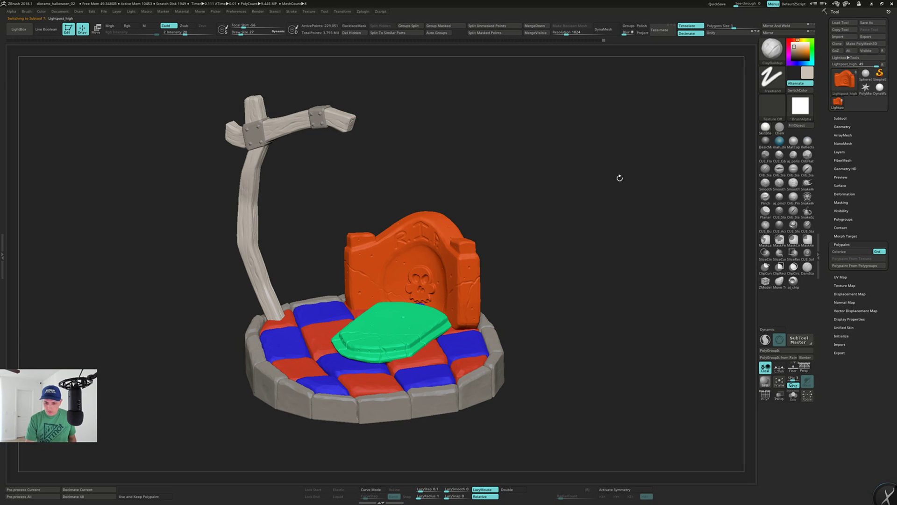
left_click(841, 266)
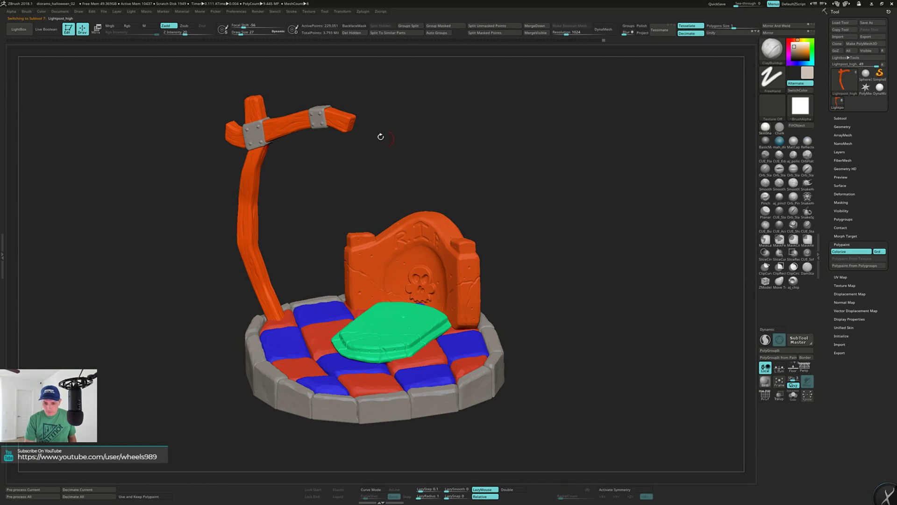
left_click(320, 119, "alt")
left_click(846, 266)
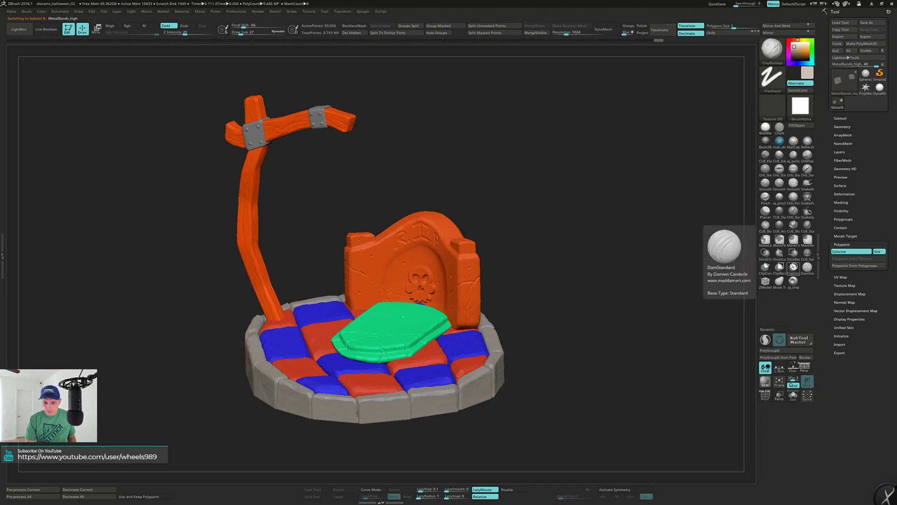
Polypaint both alternating rim stone sets, CobbleStone_ring_2_high and CobbleStone_ring_1high, from their polygroups.
left_click(493, 338, "alt")
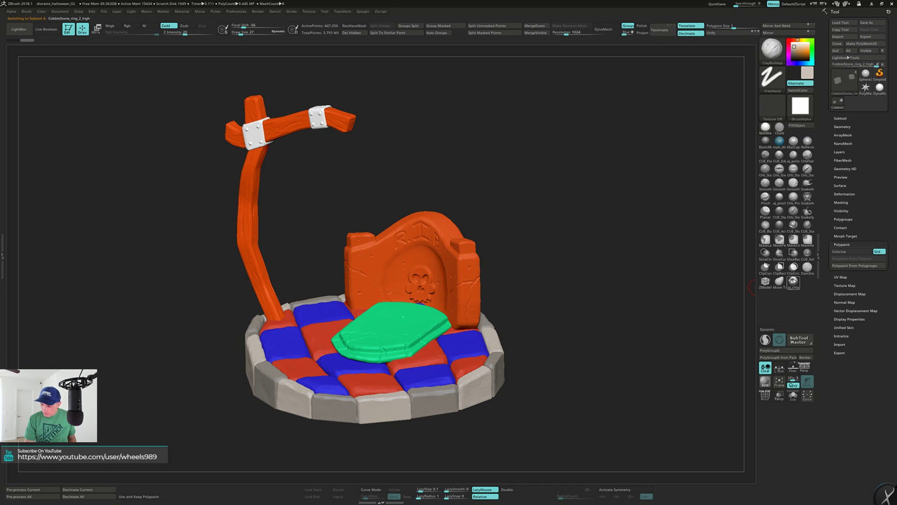
left_click(846, 265)
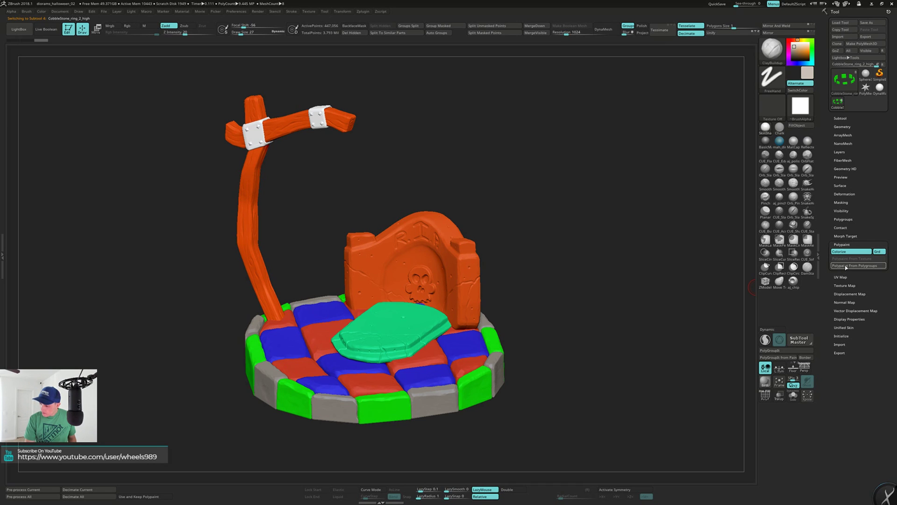
left_click(487, 323, "alt")
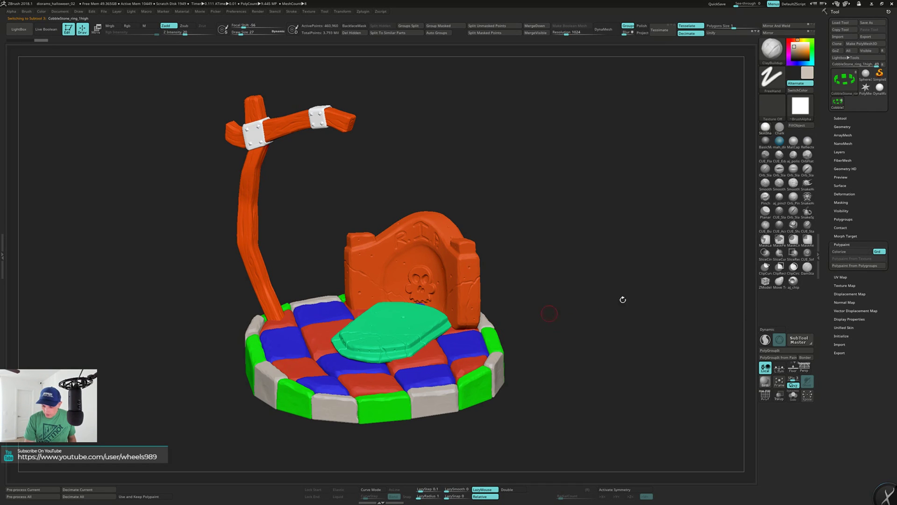
left_click(855, 265)
Reapply the polypaint from polygroups to the metal brackets on the lamp post.
mouse_move(603, 299)
left_mouse_down()
mouse_move(595, 277)
mouse_move(602, 300)
left_mouse_up()
left_click_drag(373, 150, 370, 149)
left_click(332, 111, "alt")
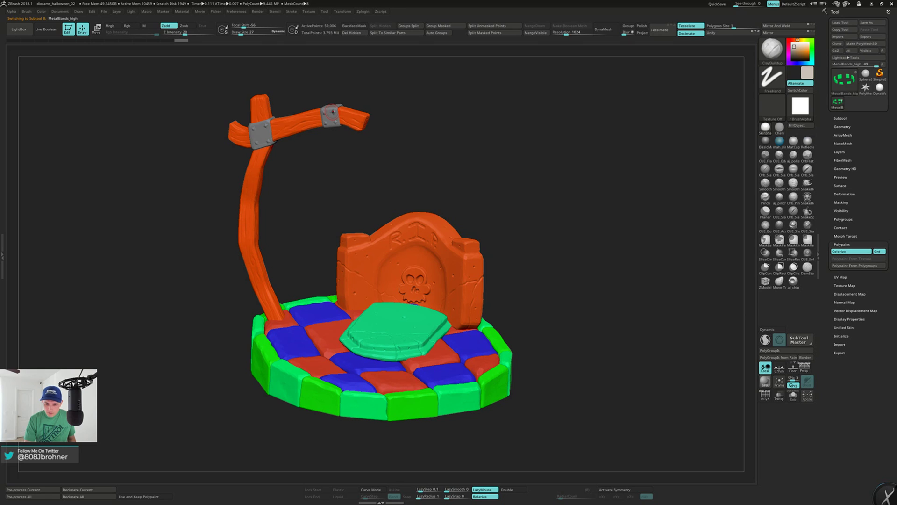
left_click(839, 266)
Check the CobbleStone_ring_2_high rim stones with the polyframe shown and reapply their polypaint from polygroups.
mouse_move(619, 251)
left_mouse_down()
mouse_move(617, 237)
mouse_move(461, 351)
left_mouse_up()
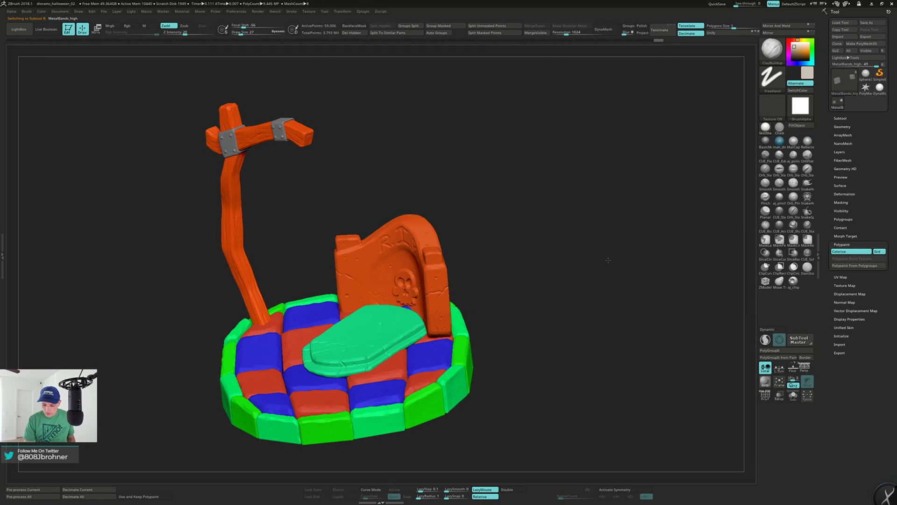
left_click(460, 351, "alt")
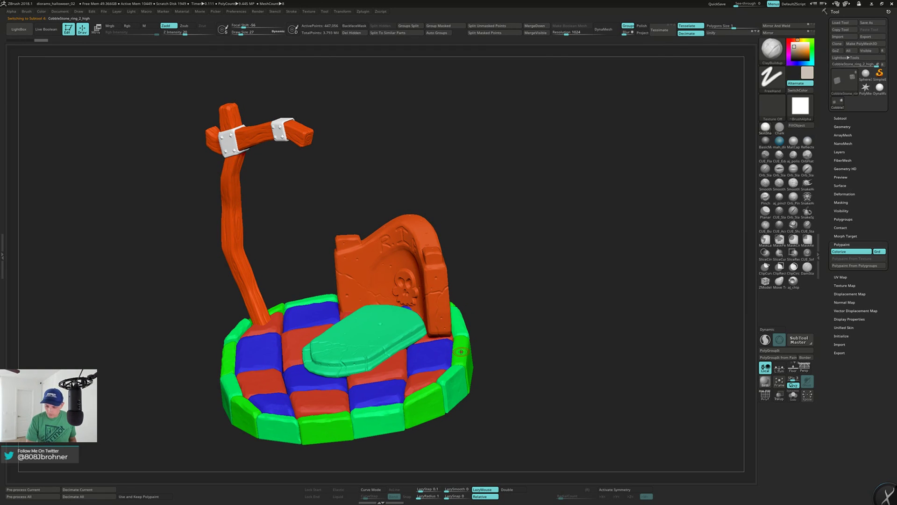
key("shift+f")
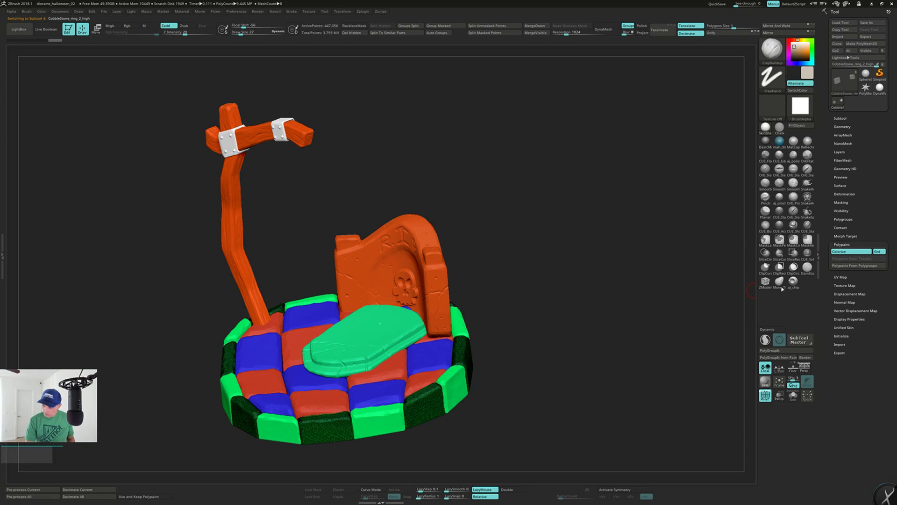
left_click(853, 266)
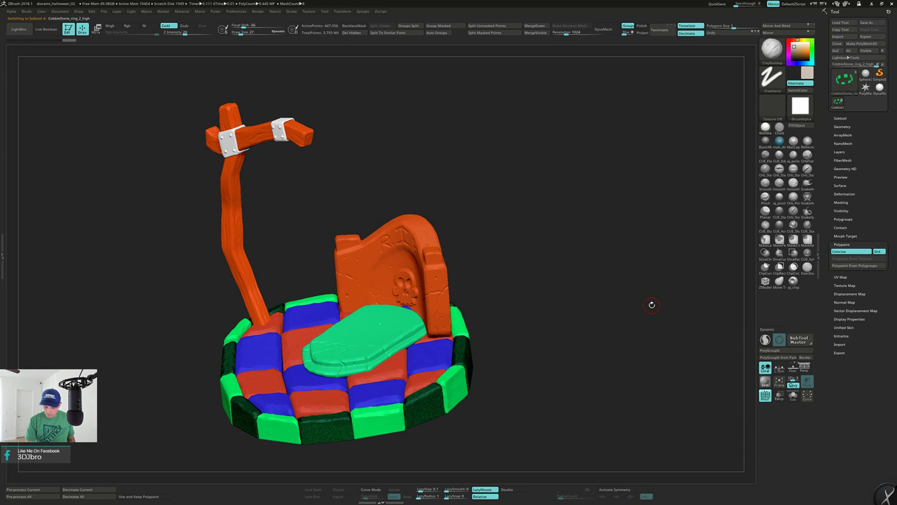
key("shift+f")
key("ctrl")
key("ctrl")
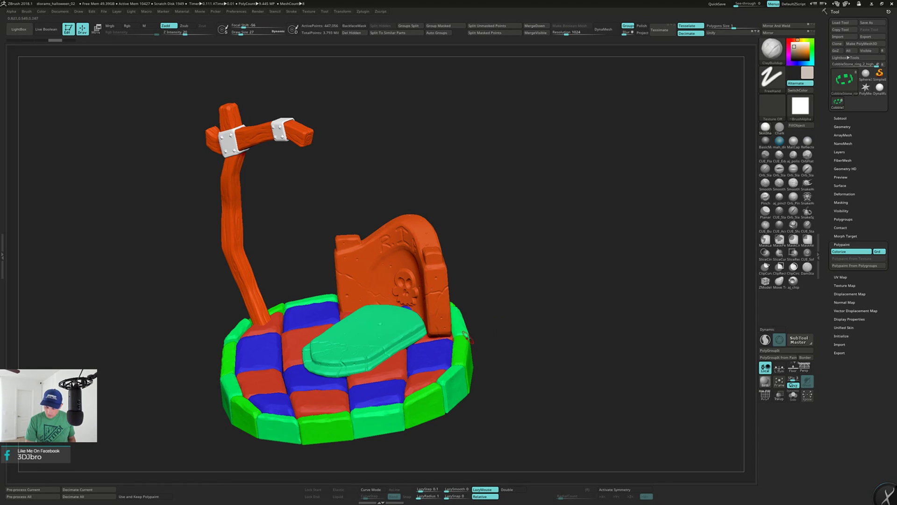
Assign a new polygroup to the CobbleStone_ring_2_high rim stones and polypaint them crimson from it.
key("shift+f")
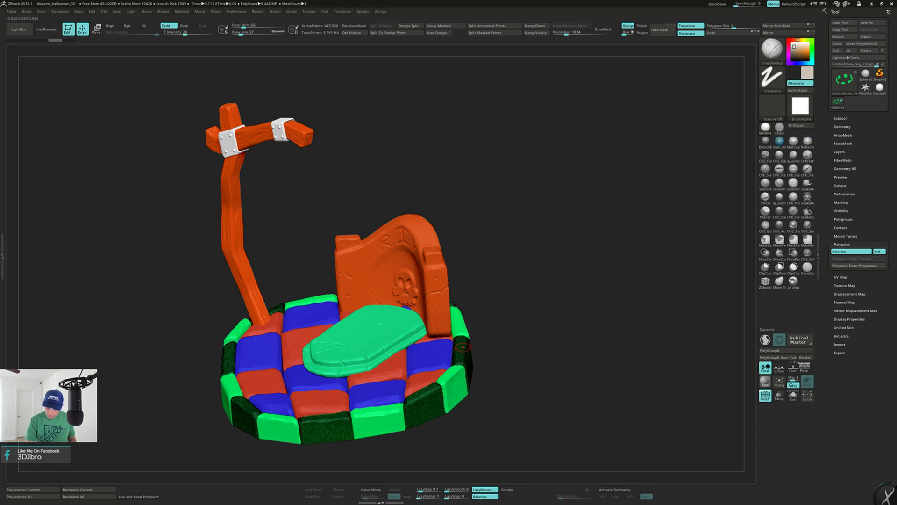
key("shift")
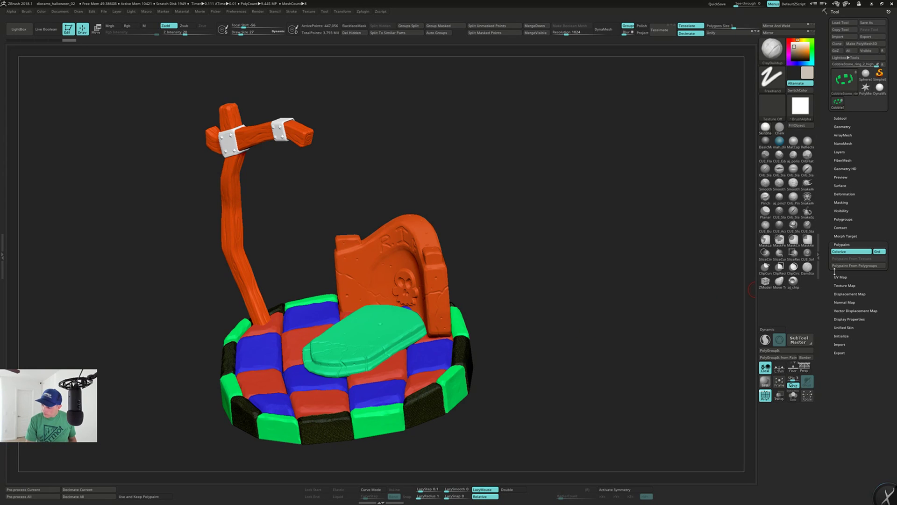
left_click(836, 265)
key("shift")
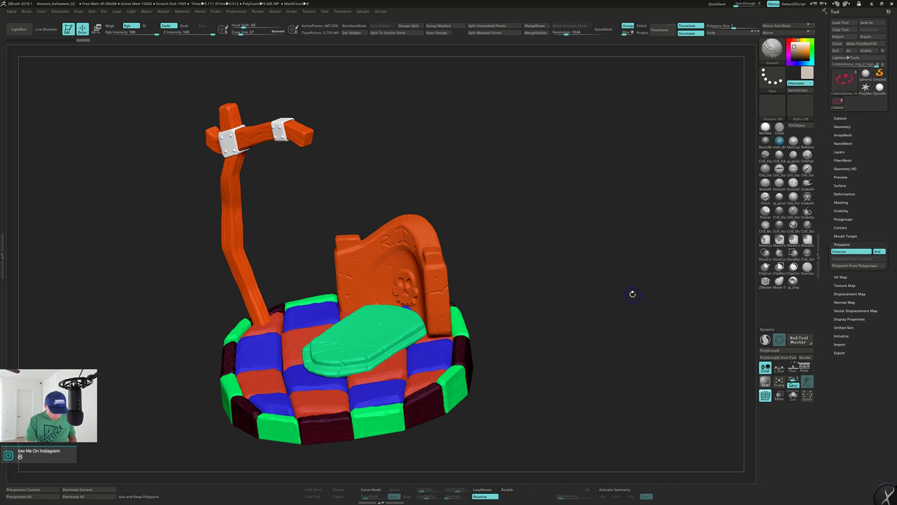
left_click_drag(605, 296, 607, 310)
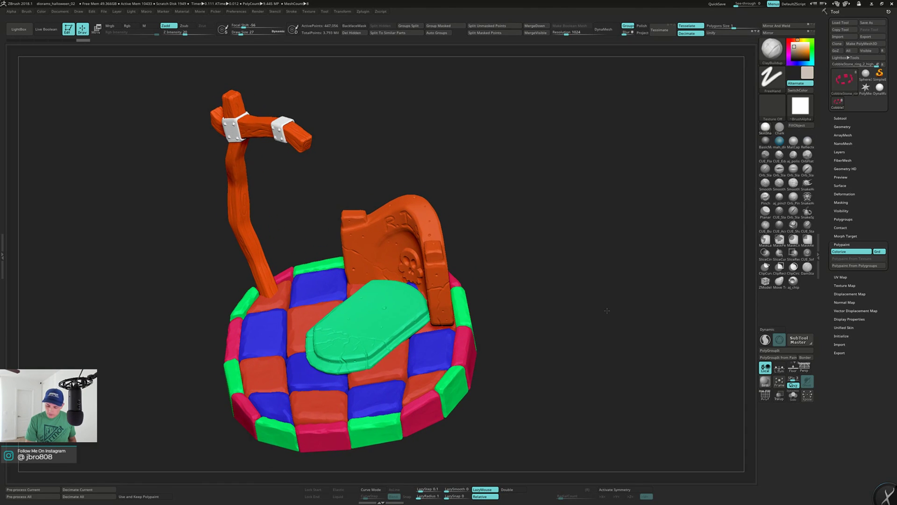
Regroup the same rim stones under different polygroup colors and polypaint them purple from the new polygroup.
key("shift+f")
key("ctrl")
key("ctrl")
key("ctrl")
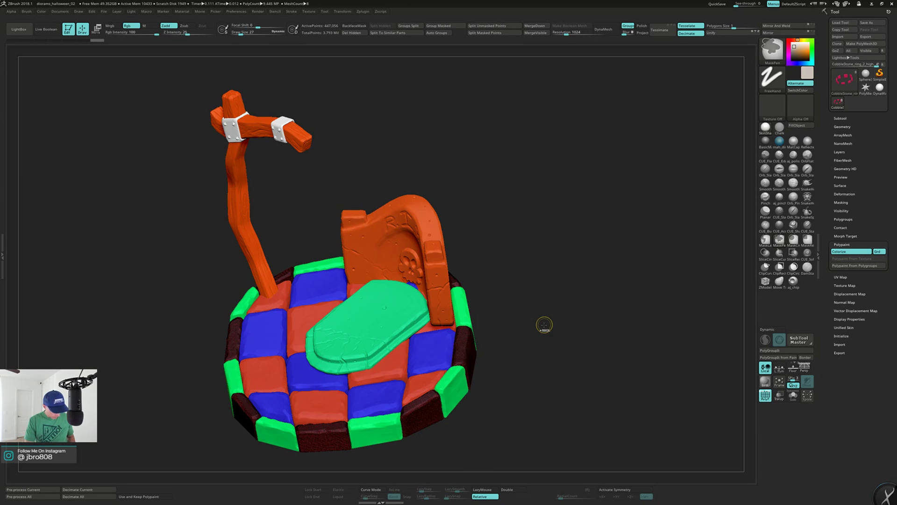
key("ctrl+w")
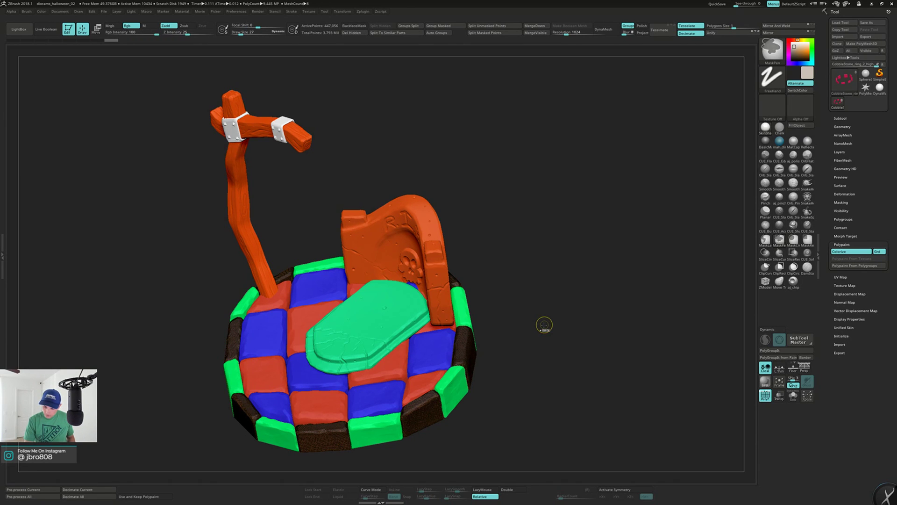
key("ctrl+w")
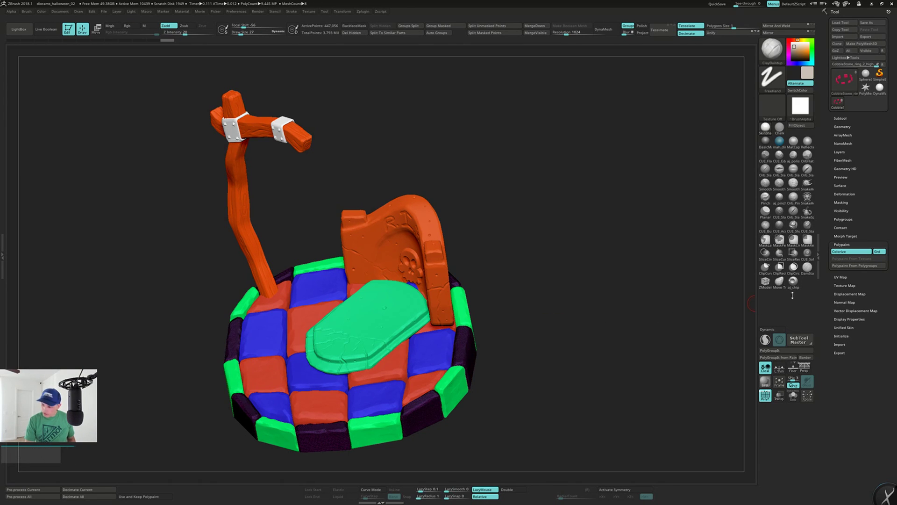
left_click(837, 267)
key("shift+f")
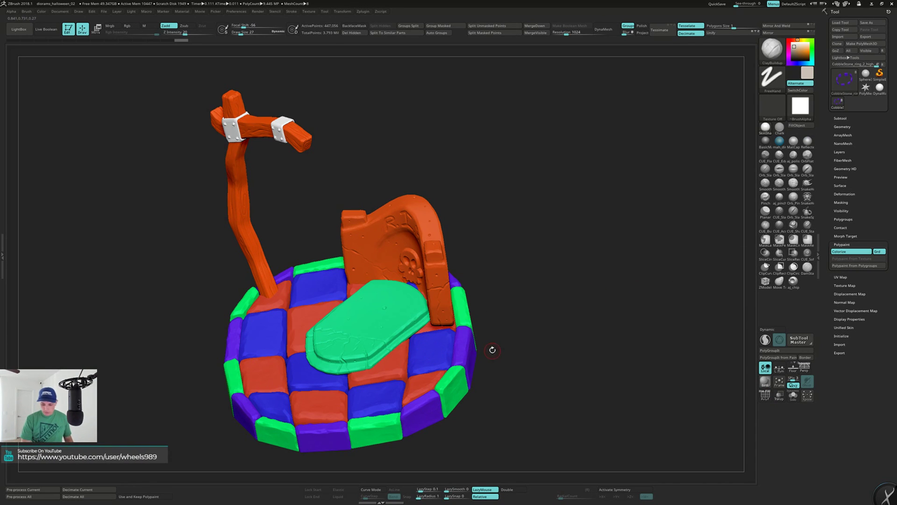
left_click_drag(548, 310, 542, 321)
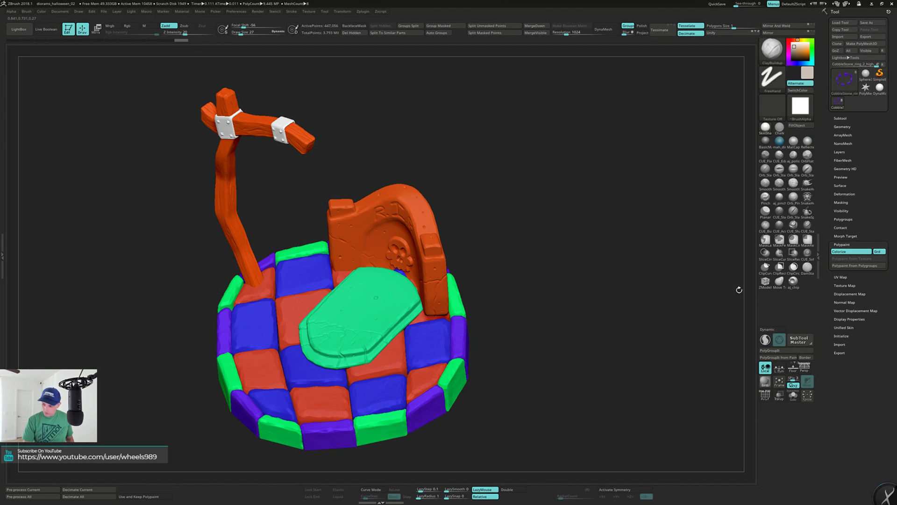
Keep regrouping the CobbleStone_ring_2_high rim stones and reapplying polypaint from polygroups until they are magenta beside the green stones.
left_click(847, 266)
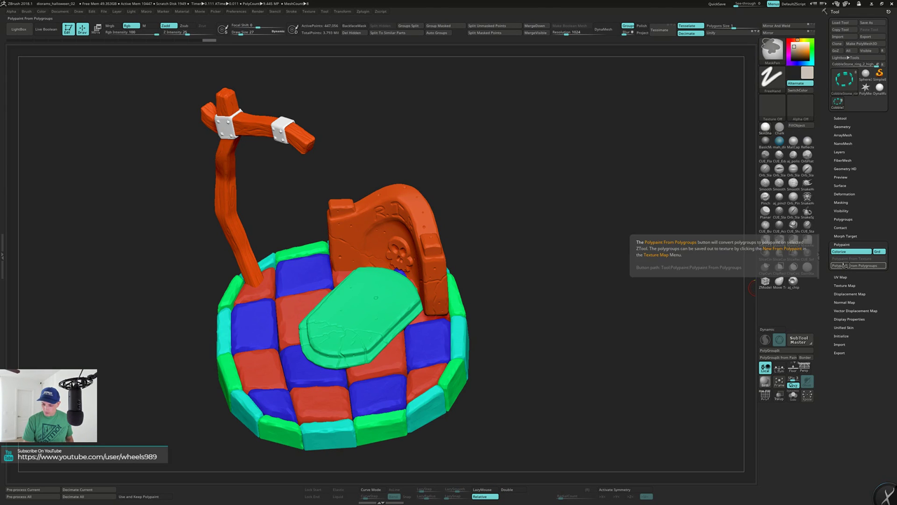
left_click(857, 266)
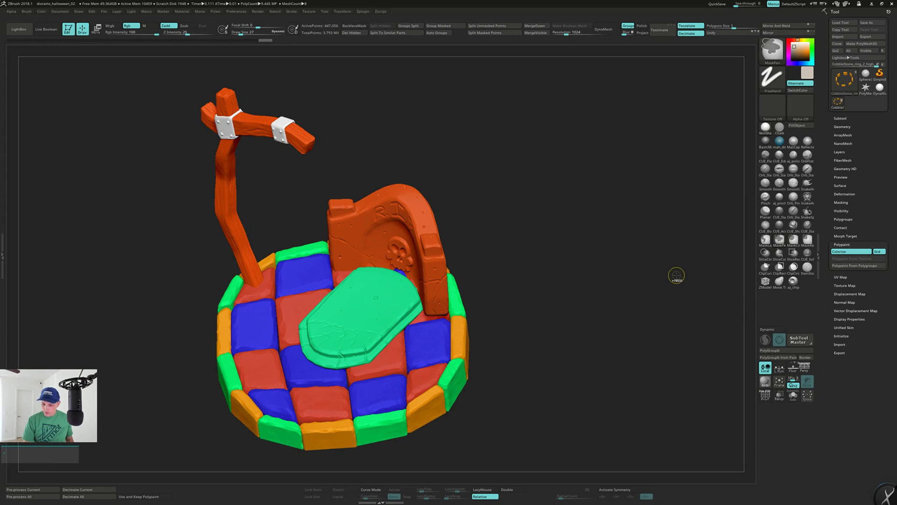
left_click(851, 266)
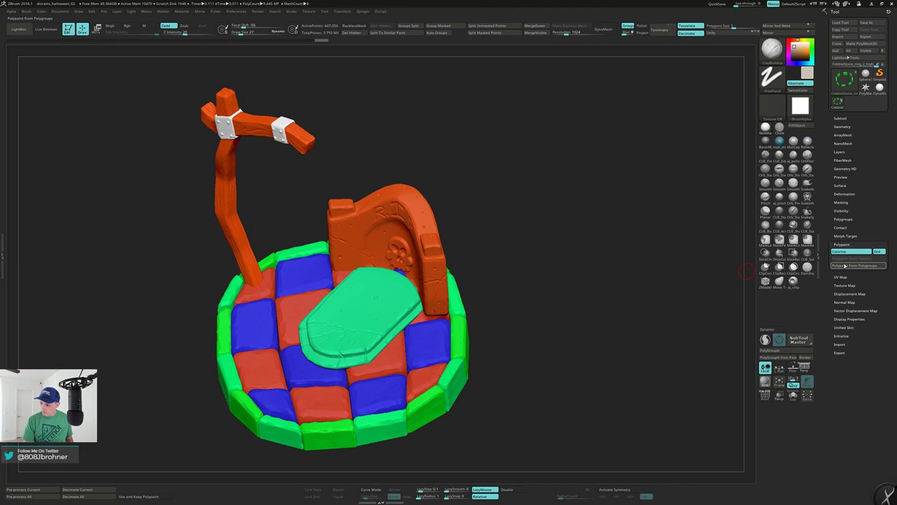
left_click(846, 266)
mouse_move(719, 290)
left_mouse_down()
mouse_move(568, 286)
mouse_move(584, 252)
mouse_move(575, 278)
left_mouse_up()
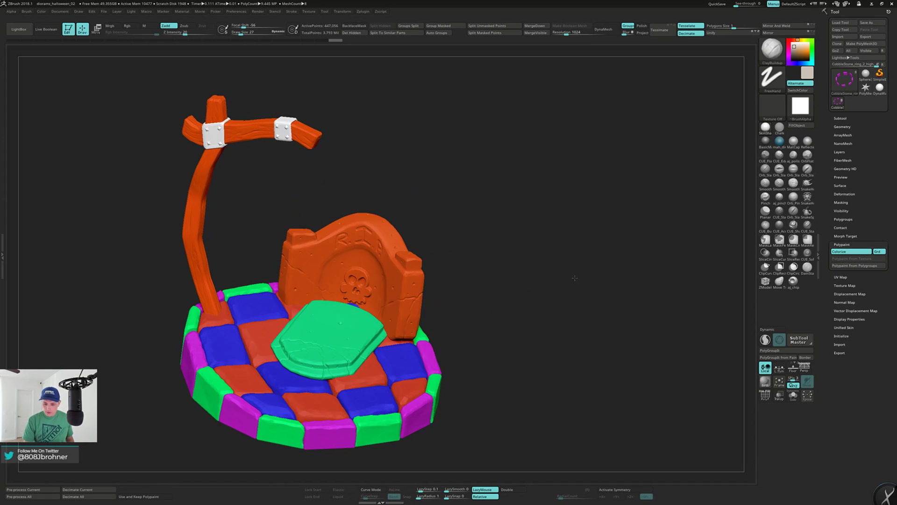
Give the upright RIP gravestone a new polygroup and polypaint it blue from that polygroup.
left_click(379, 243, "alt")
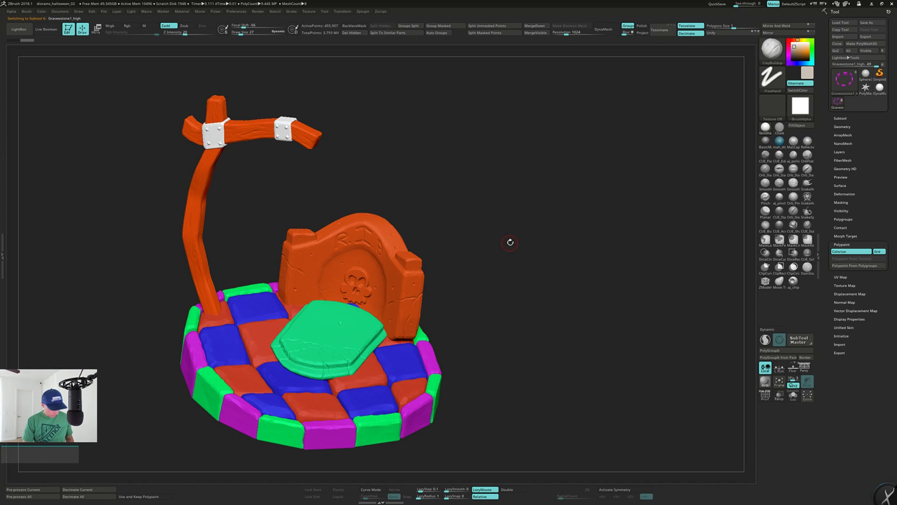
left_click(861, 265)
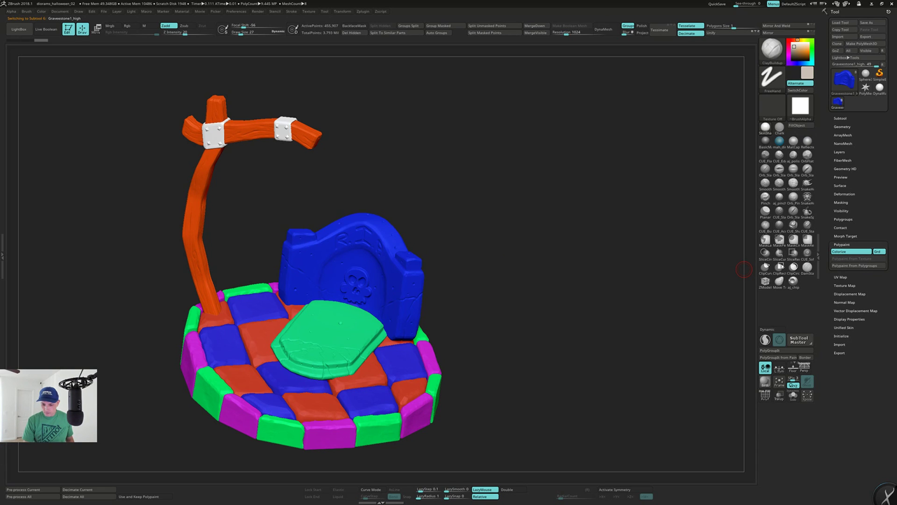
mouse_move(628, 262)
left_mouse_down()
mouse_move(610, 272)
mouse_move(625, 262)
left_mouse_up()
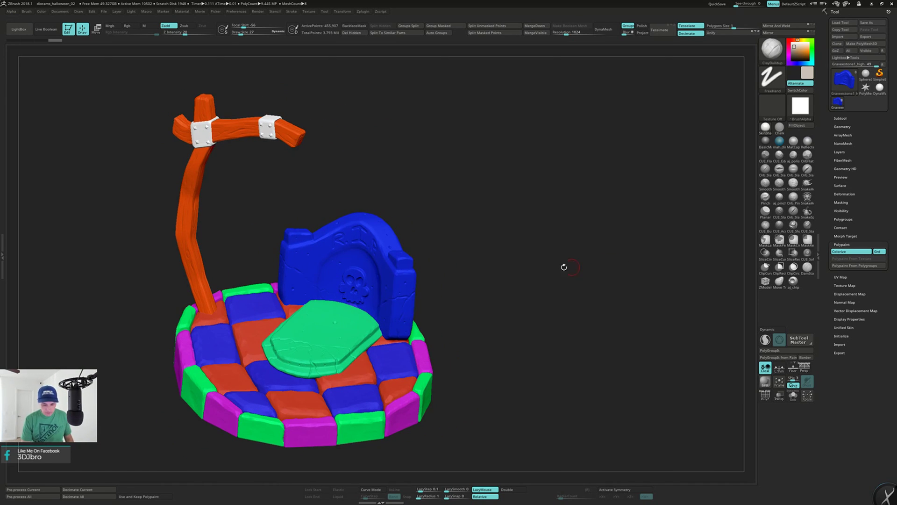
Give the lamp post's metal bands a new polygroup and polypaint them teal from that polygroup.
left_click_drag(531, 262, 536, 243, "alt")
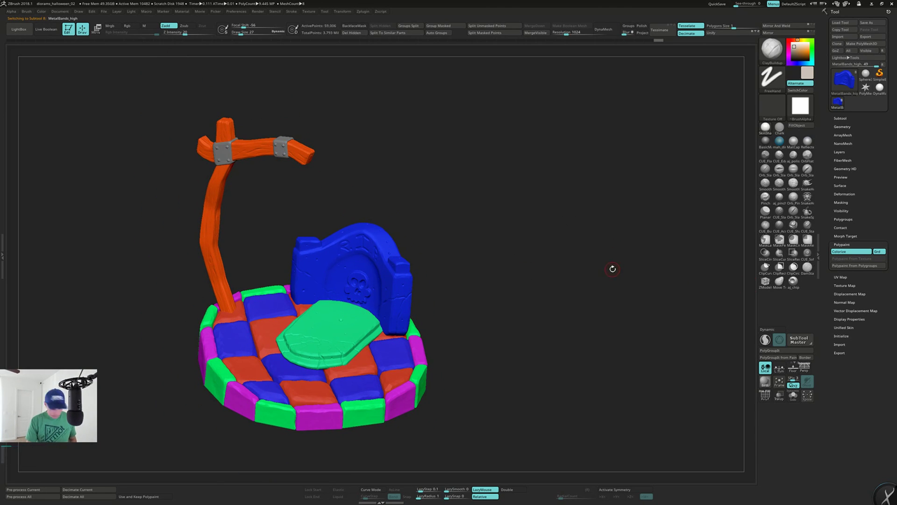
left_click(836, 264)
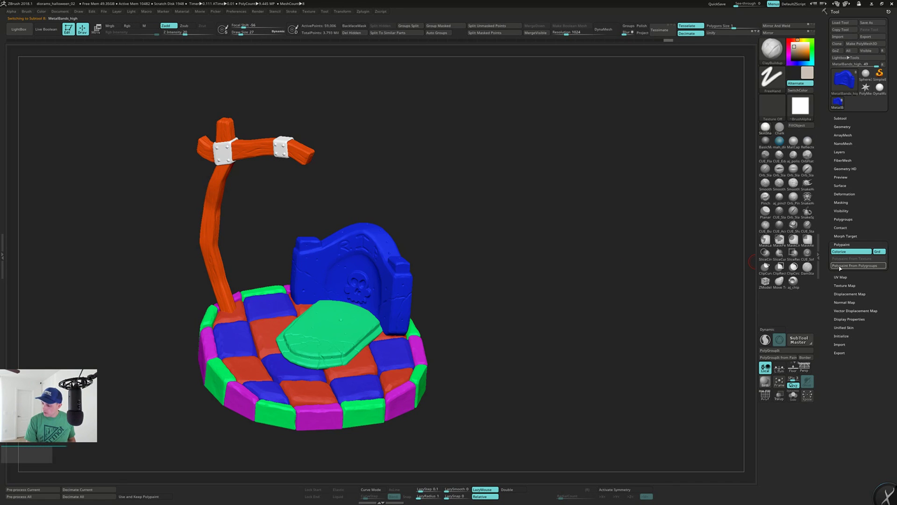
mouse_move(571, 269)
left_mouse_down()
mouse_move(559, 262)
mouse_move(564, 270)
left_mouse_up()
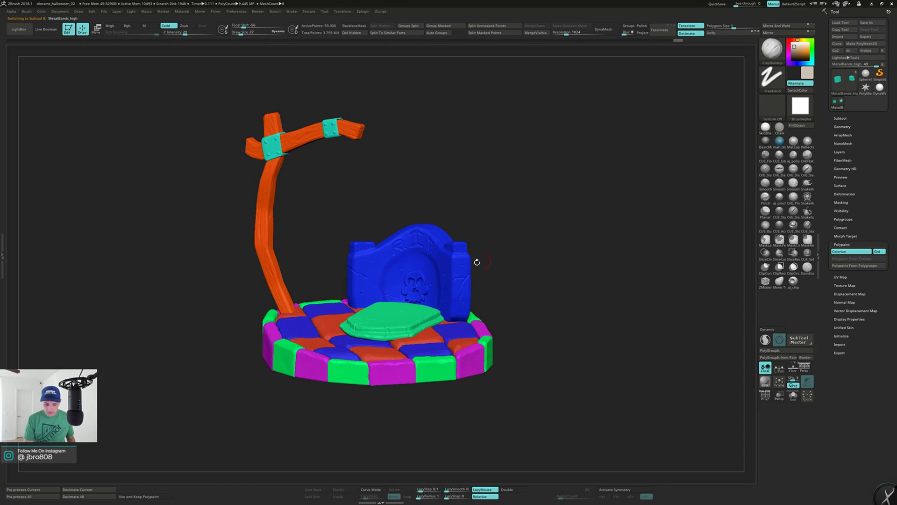
Pre-process and decimate all subtools with Use and Keep Polypaint enabled.
left_click(143, 496)
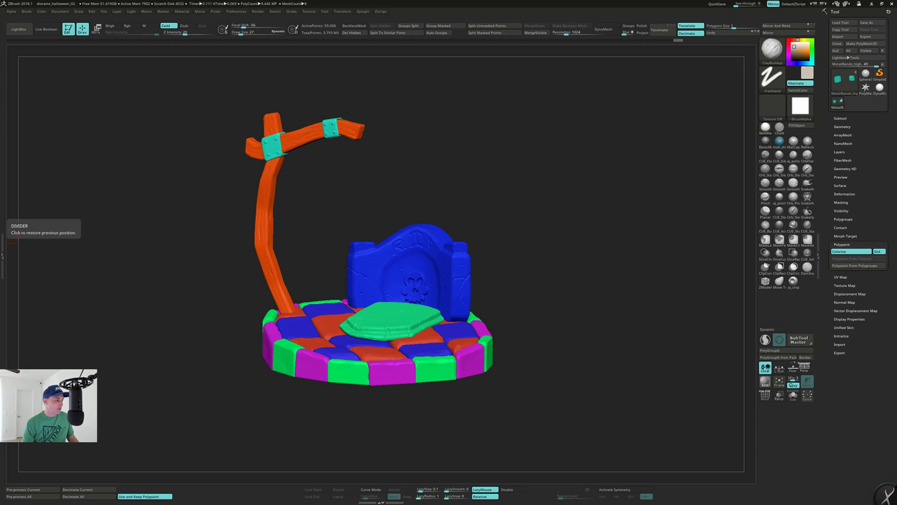
mouse_move(199, 374)
left_mouse_down()
mouse_move(224, 372)
mouse_move(216, 370)
left_mouse_up()
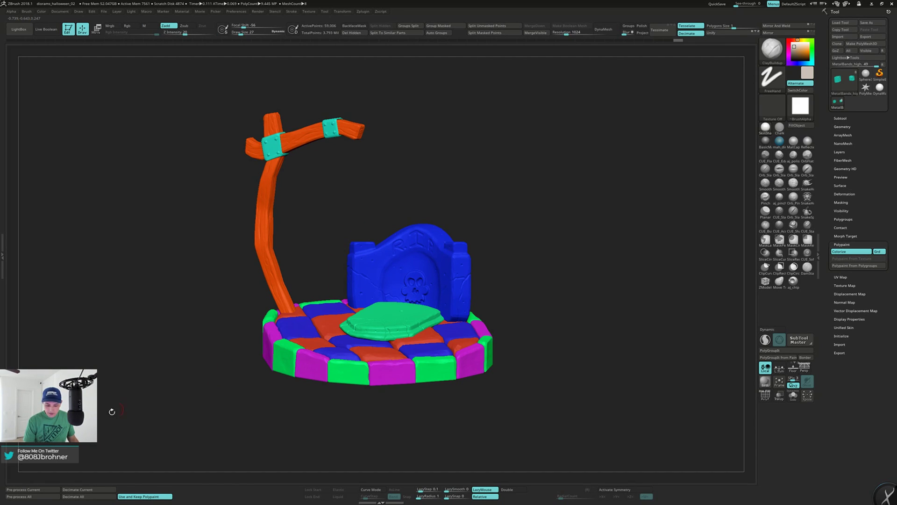
left_click(28, 497)
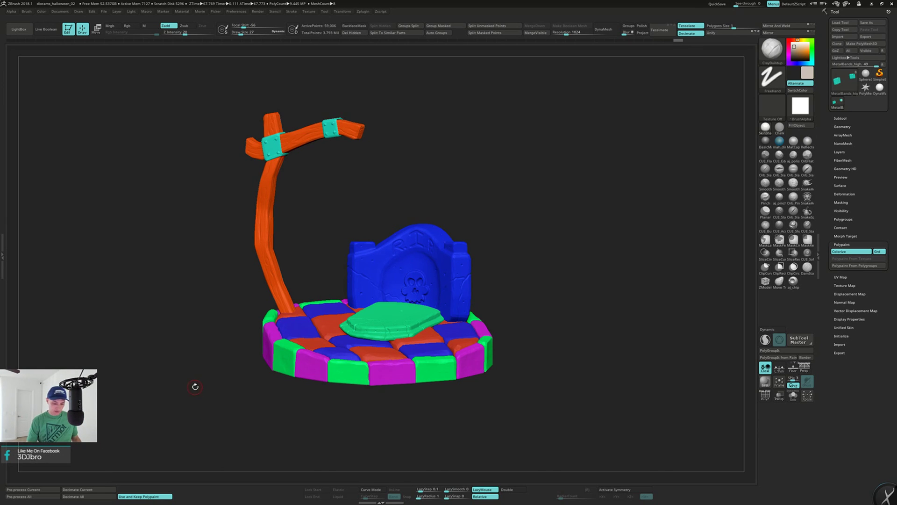
left_click(89, 497)
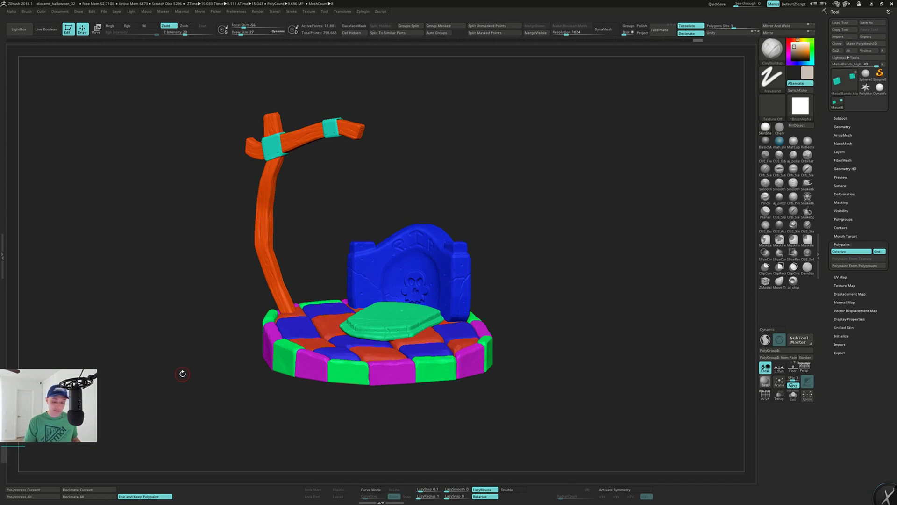
Inspect the decimated diorama from several angles, checking the upright gravestone and the CobbleStone_ring_2_high rim stones.
mouse_move(184, 372)
left_mouse_down()
mouse_move(188, 378)
mouse_move(197, 360)
left_mouse_up()
key("shift+f")
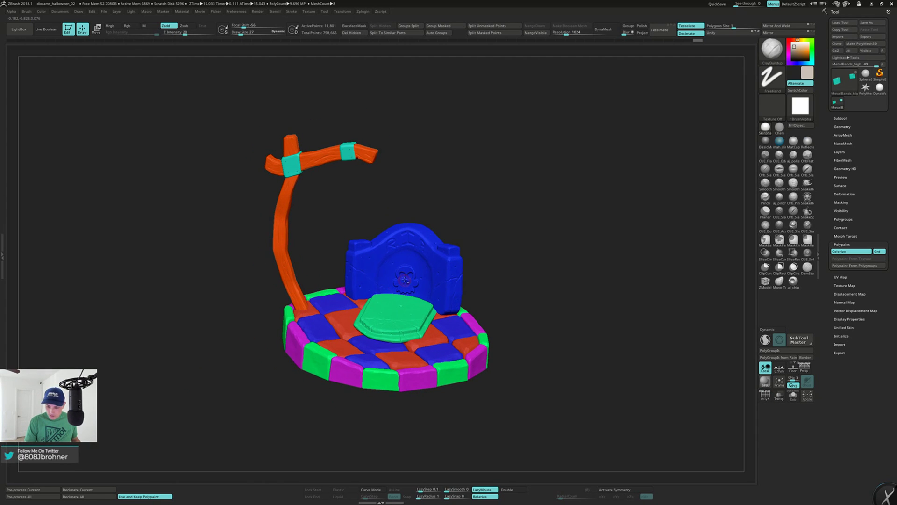
left_click(406, 278, "alt")
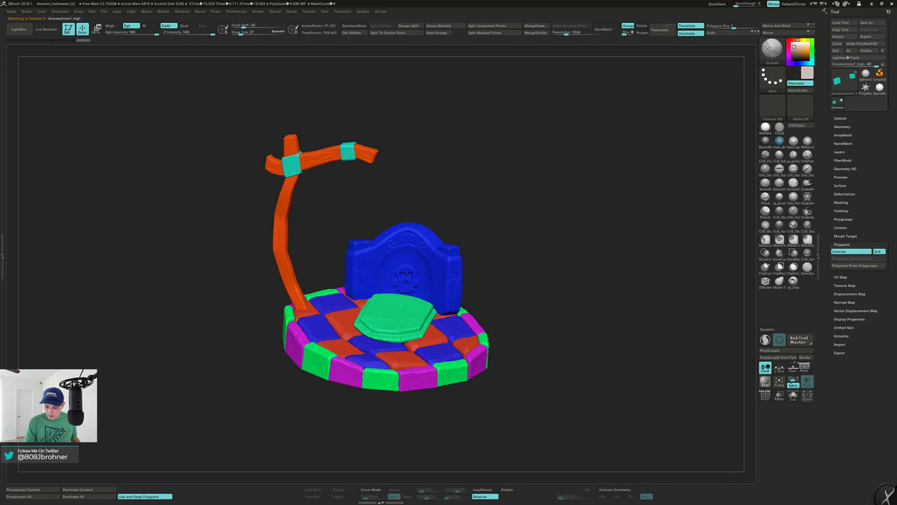
left_click_drag(231, 341, 243, 343)
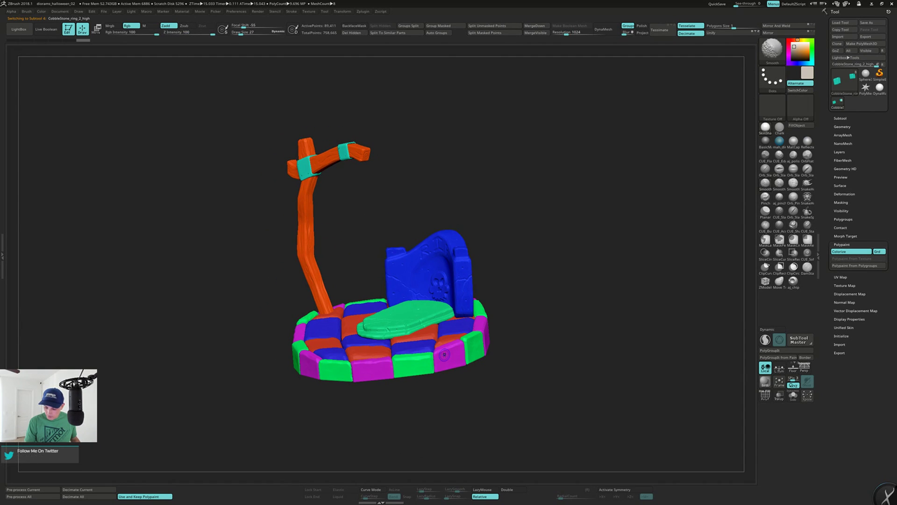
left_click(359, 398, "ctrl")
left_click(357, 398, "ctrl")
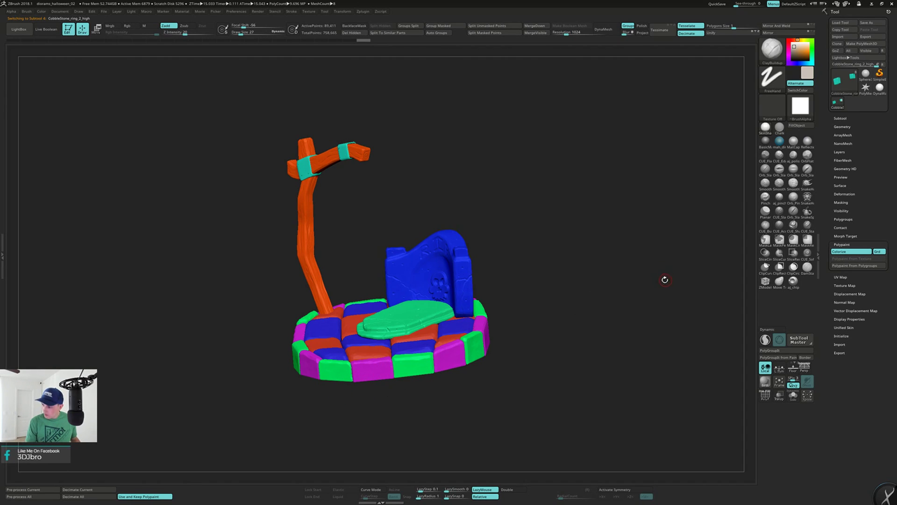
Turn off the polypaint display on CobbleStone_ring_2_high, both gravestone subtools, Lightpost_high and MetalBands_high.
left_click(852, 252)
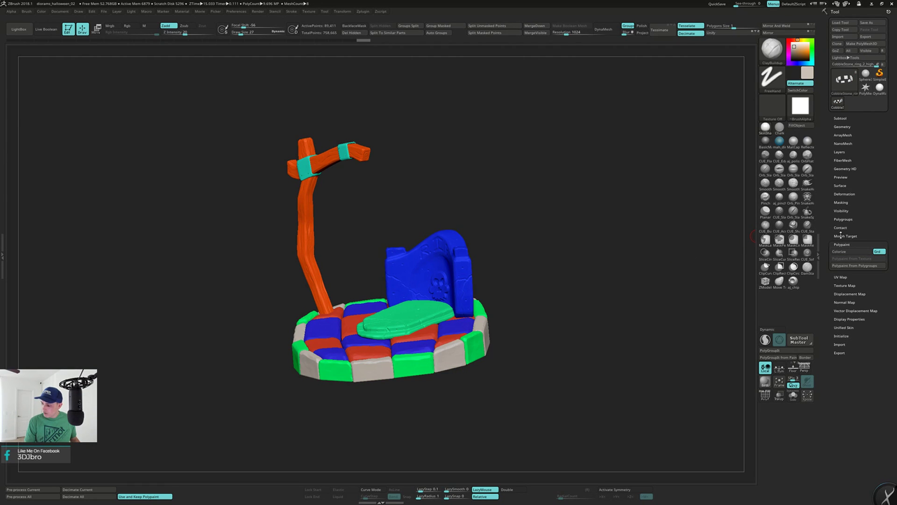
left_click(841, 118)
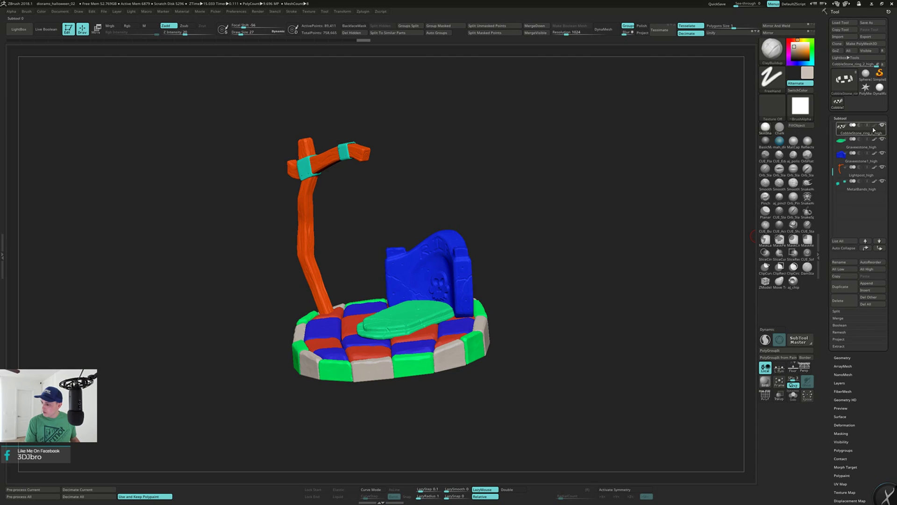
left_click(873, 148)
left_click(874, 157)
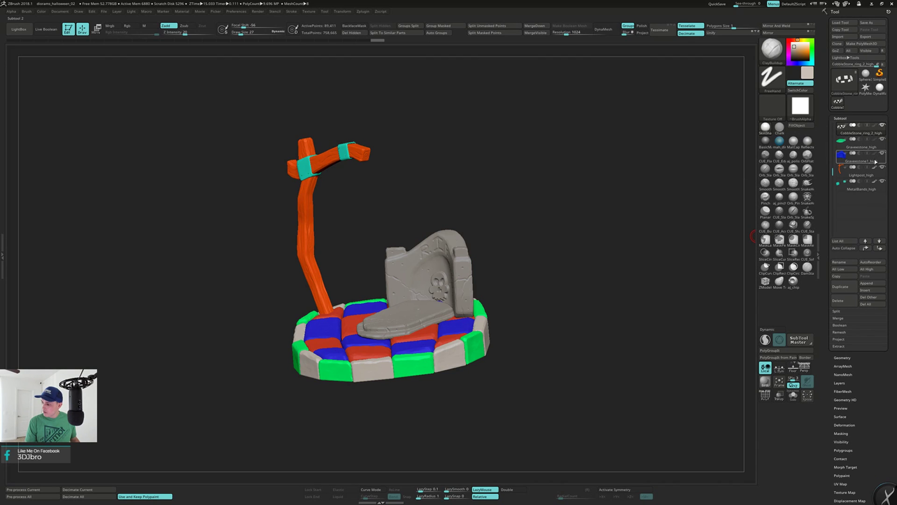
left_click(874, 170)
left_click(876, 184)
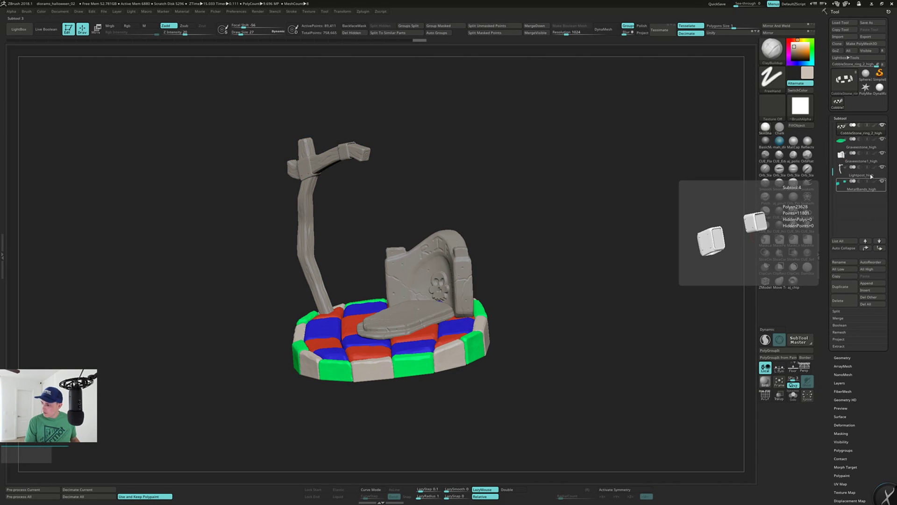
Turn off the polypaint display on the remaining CobbleStone_ring_1high, CobbleStone_2_high and CobbleStone_1_high subtools.
scroll(872, 173, "up", 2)
left_click(874, 145)
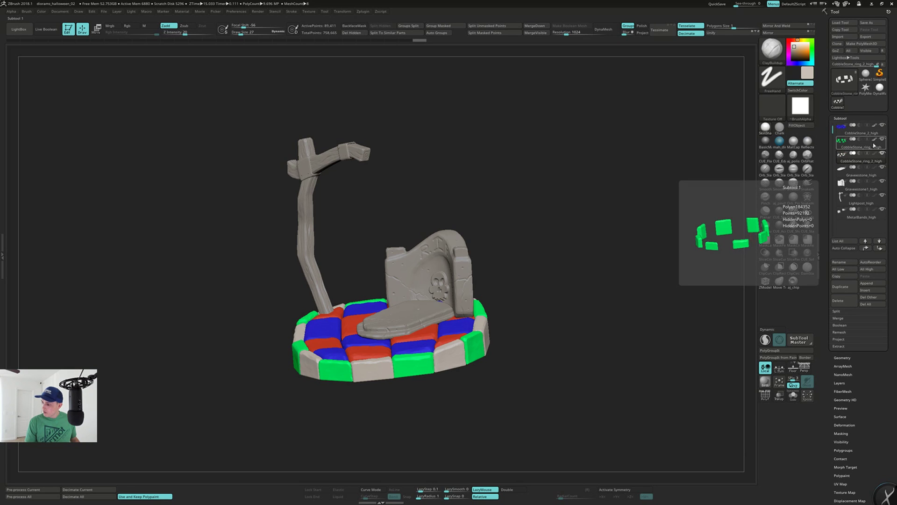
left_click(879, 127)
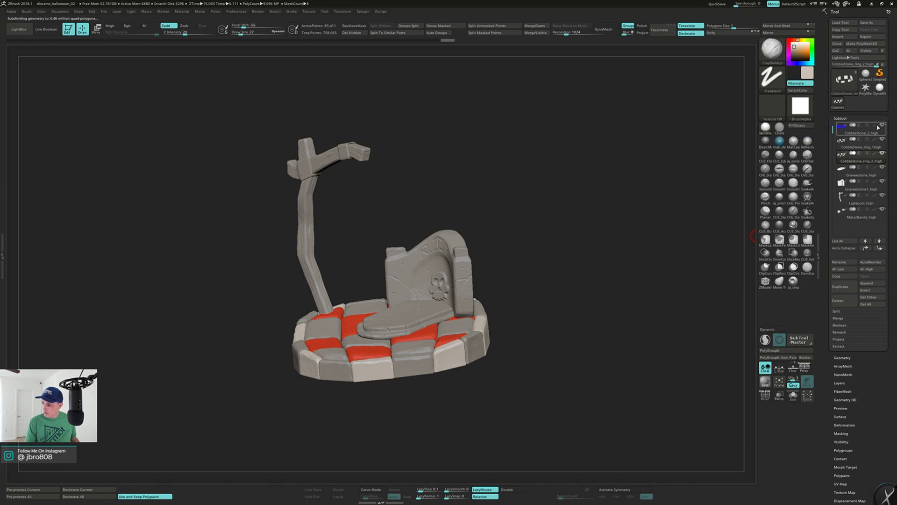
left_click(868, 157)
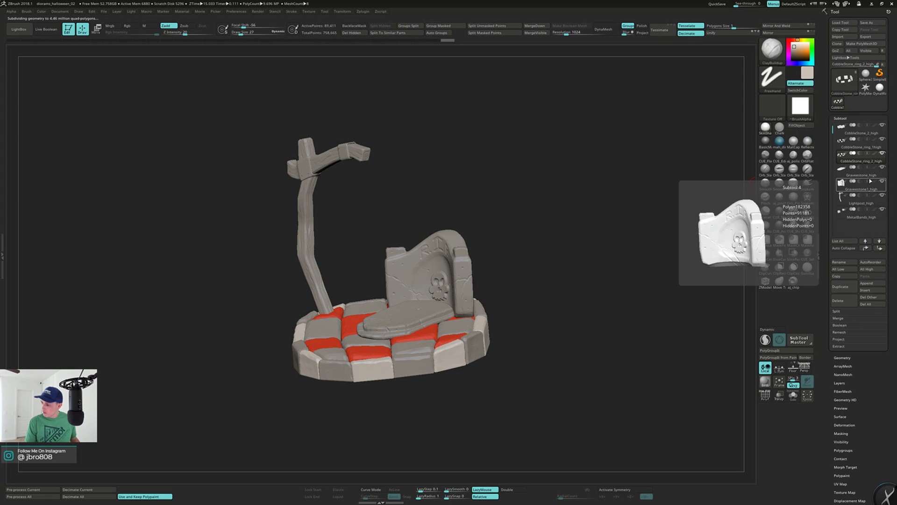
left_click_drag(834, 132, 832, 114)
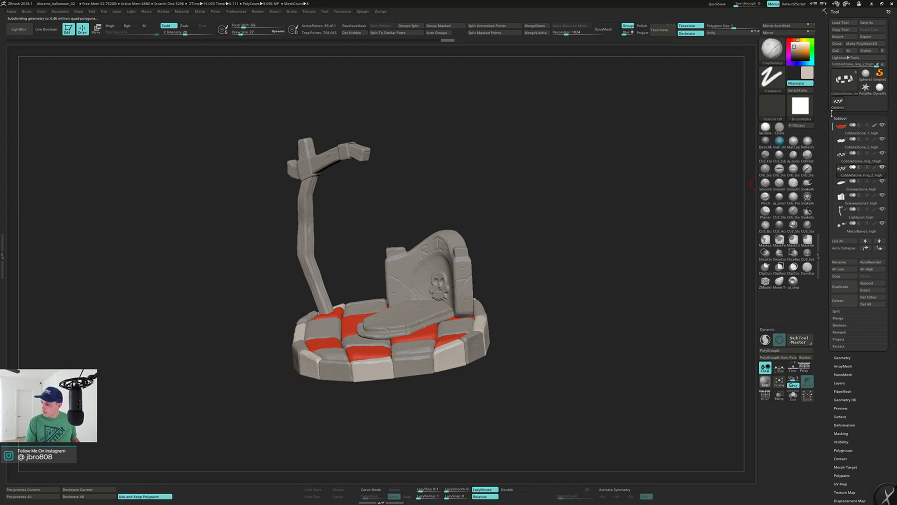
mouse_move(876, 127)
Switch the diorama to the teal material and inspect the lamp post and upright gravestone up close.
left_click(779, 140)
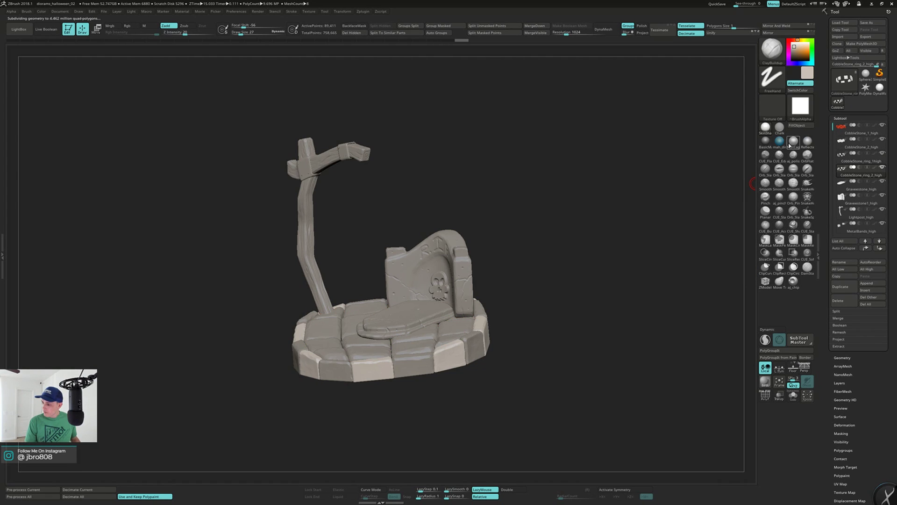
mouse_move(581, 194)
left_mouse_down()
mouse_move(595, 197)
mouse_move(565, 200)
mouse_move(597, 201)
left_mouse_up()
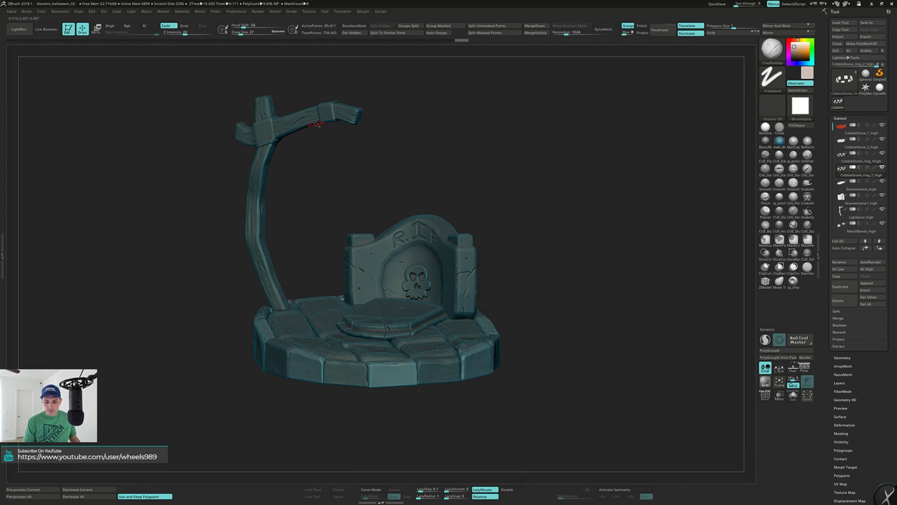
left_click_drag(322, 151, 322, 185, "alt")
left_click_drag(343, 137, 360, 141, "alt")
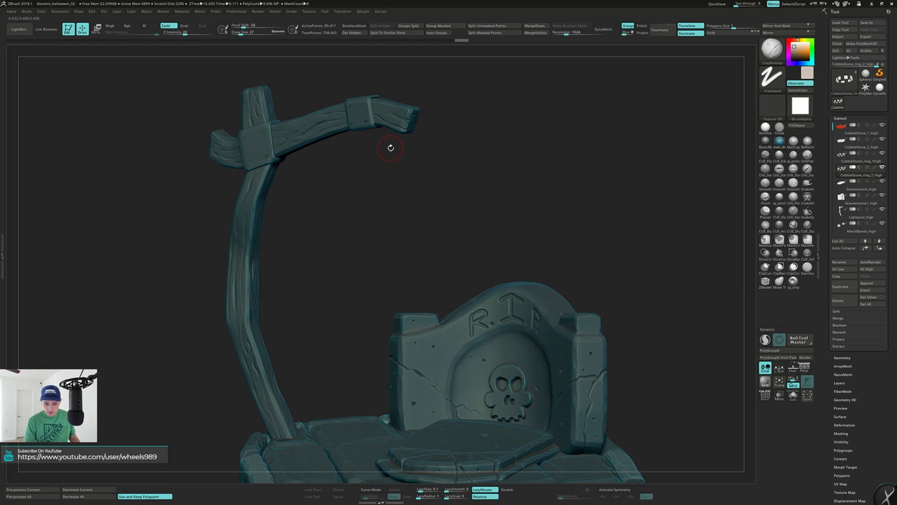
key("ctrl")
key("ctrl")
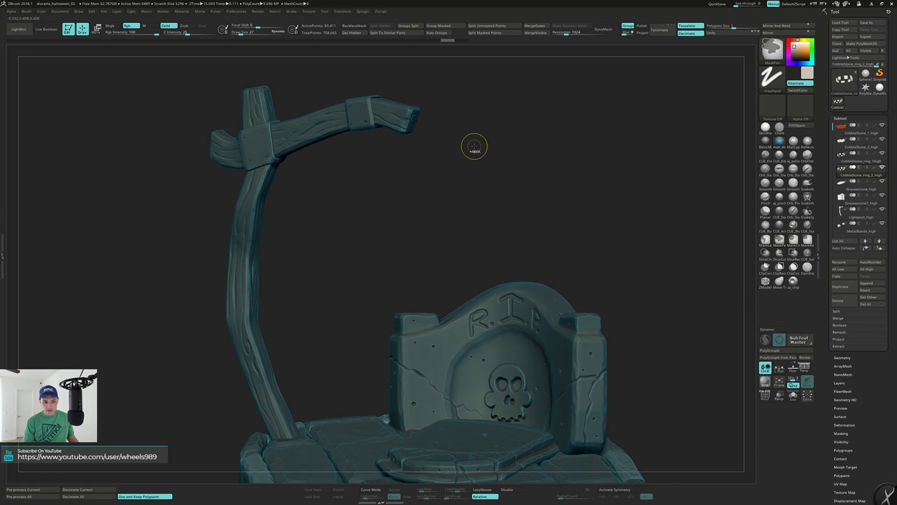
key("ctrl")
key("ctrl")
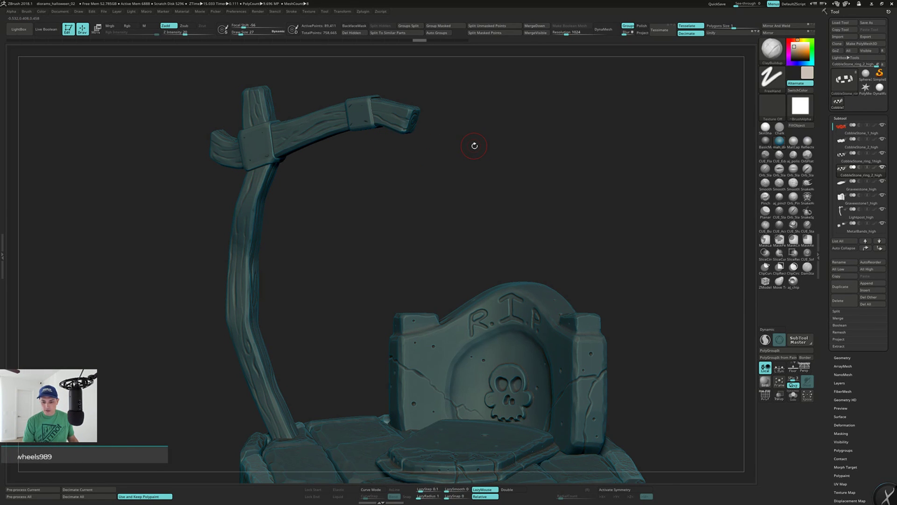
Roll CobbleStone_ring_2_high back to the first state in its undo history.
left_click_drag(395, 39, 186, 42)
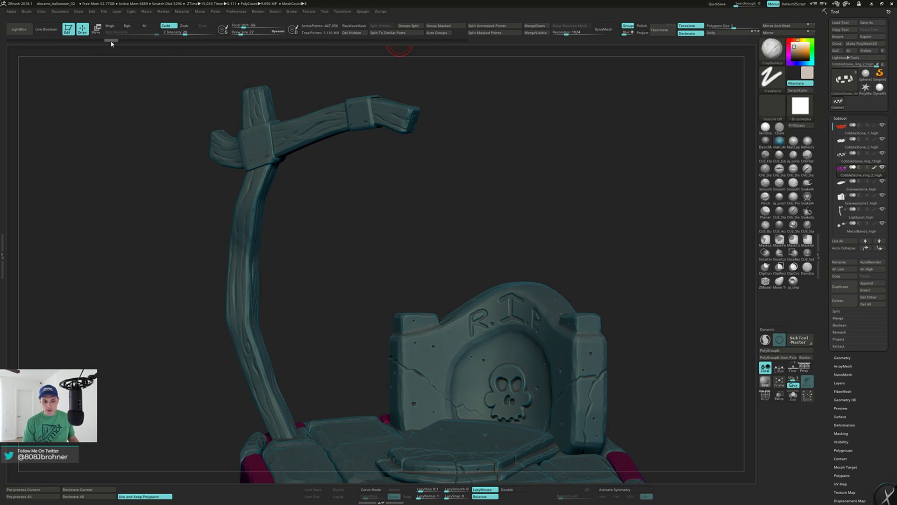
left_click_drag(86, 44, 14, 41)
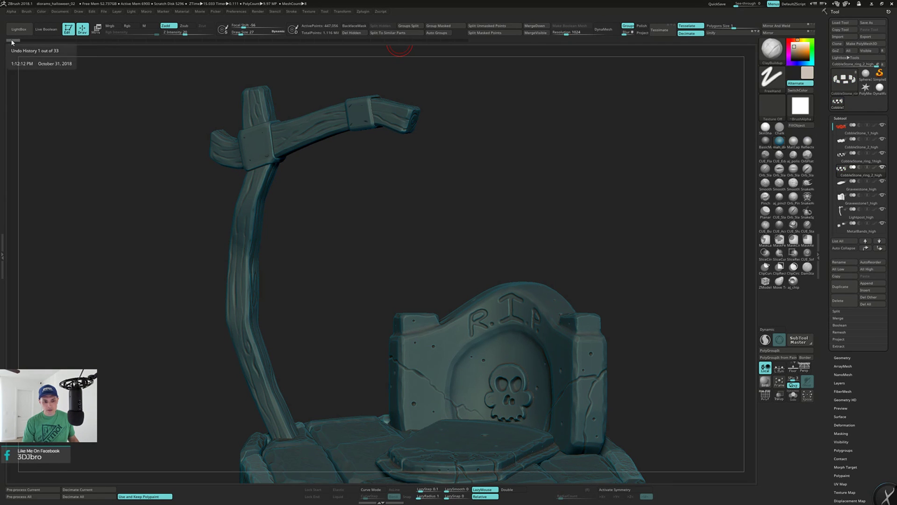
left_click_drag(349, 251, 368, 229)
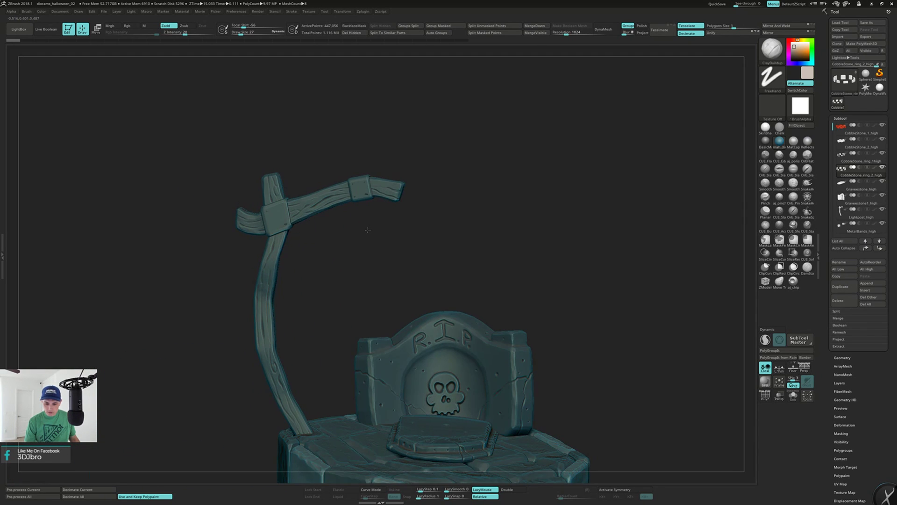
Isolate MetalBands_high, examine its wireframe, and show all subtools again.
left_click(365, 189, "alt")
key("alt+s")
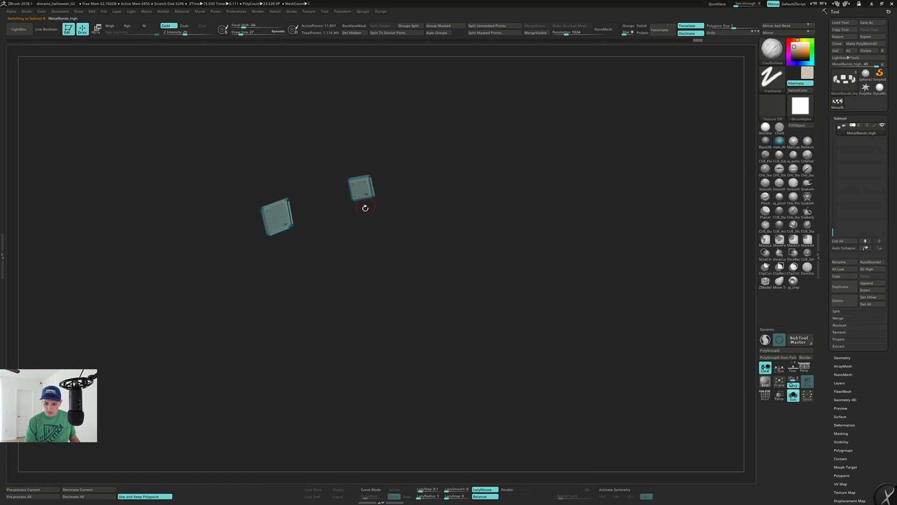
left_click_drag(366, 205, 360, 244, "alt")
key("shift+f")
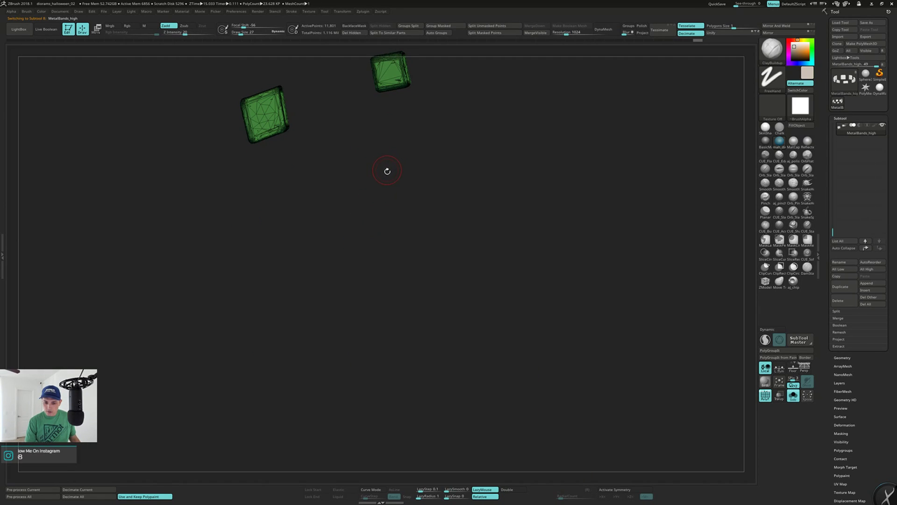
key("shift+f")
left_click_drag(397, 180, 473, 234, "alt")
key("alt+s")
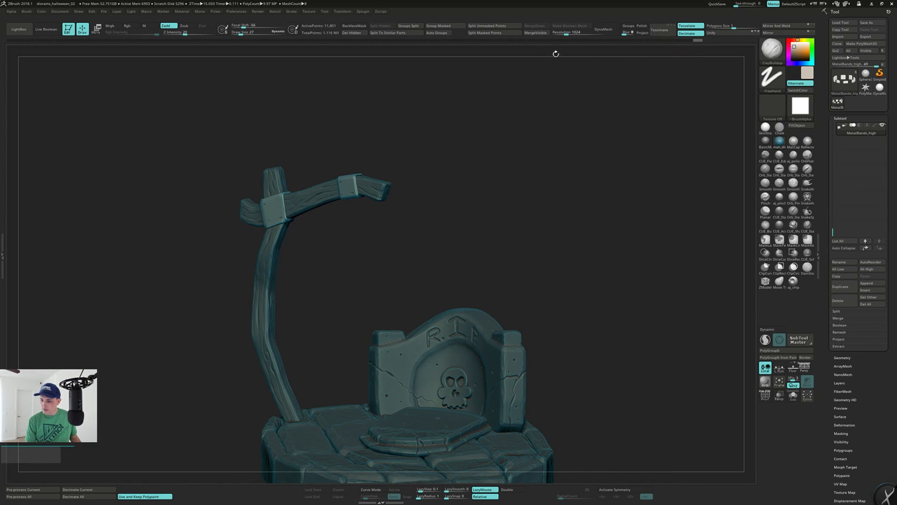
Roll MetalBands_high back to the first state in its undo history and check its wireframe.
left_click(11, 41)
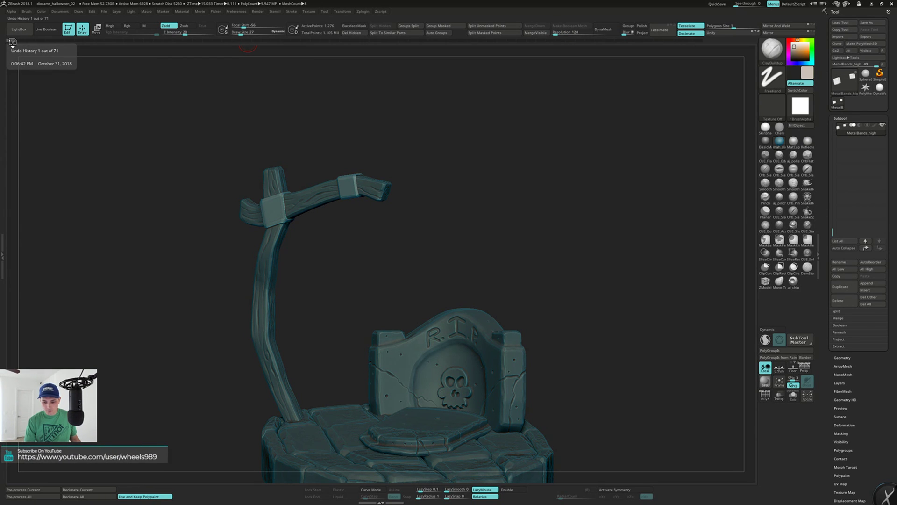
key("shift+f")
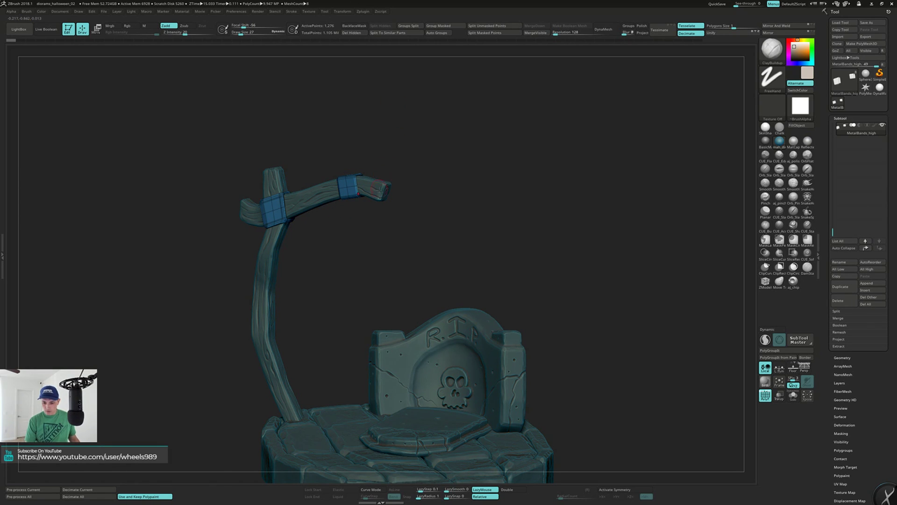
mouse_move(456, 166)
left_mouse_down()
mouse_move(420, 168)
mouse_move(465, 173)
left_mouse_up()
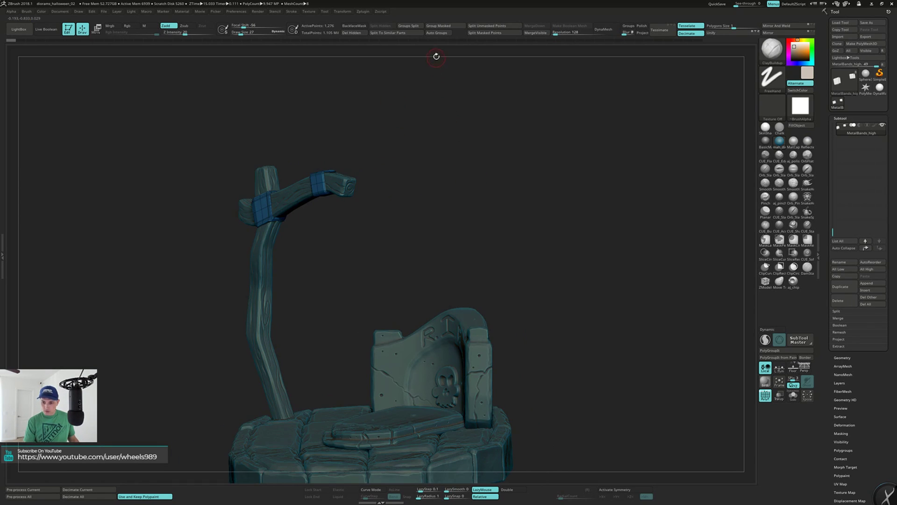
Step the MetalBands_high undo history forward to the state with rivets on both the front and back faces.
left_click(246, 40)
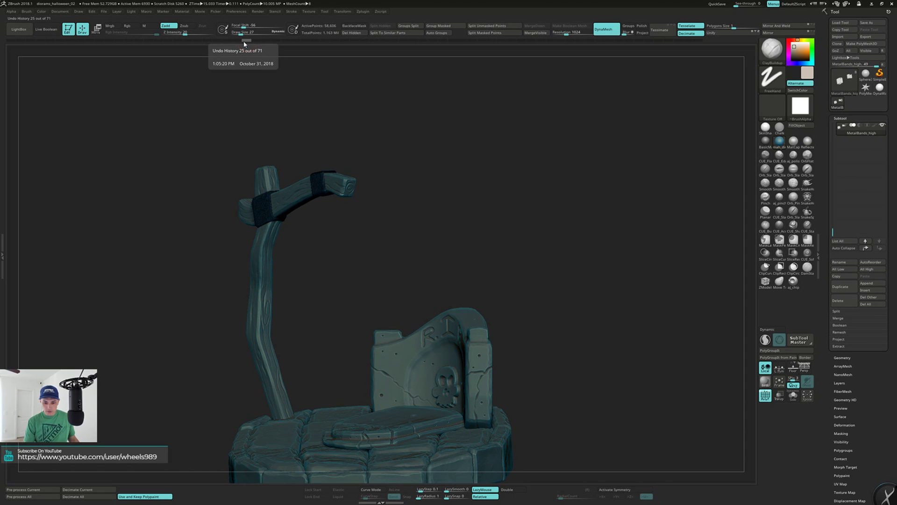
left_click(326, 41)
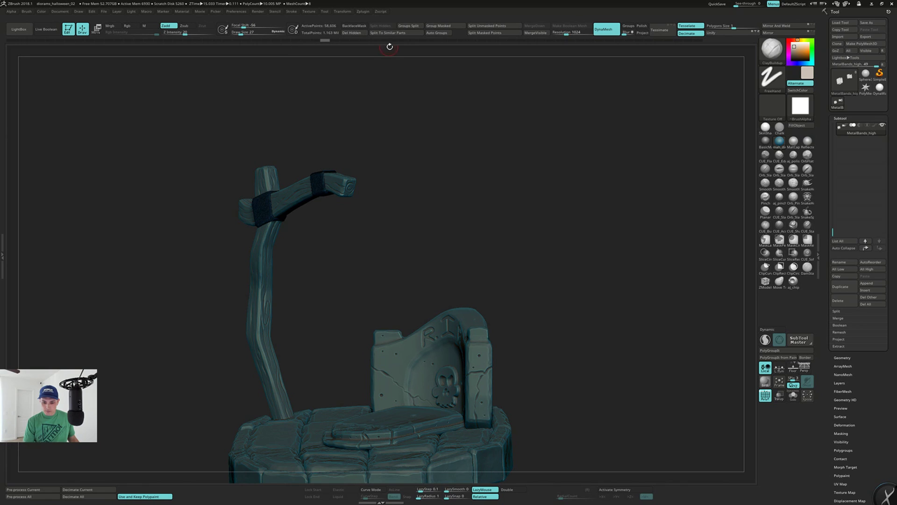
left_click_drag(407, 45, 497, 44)
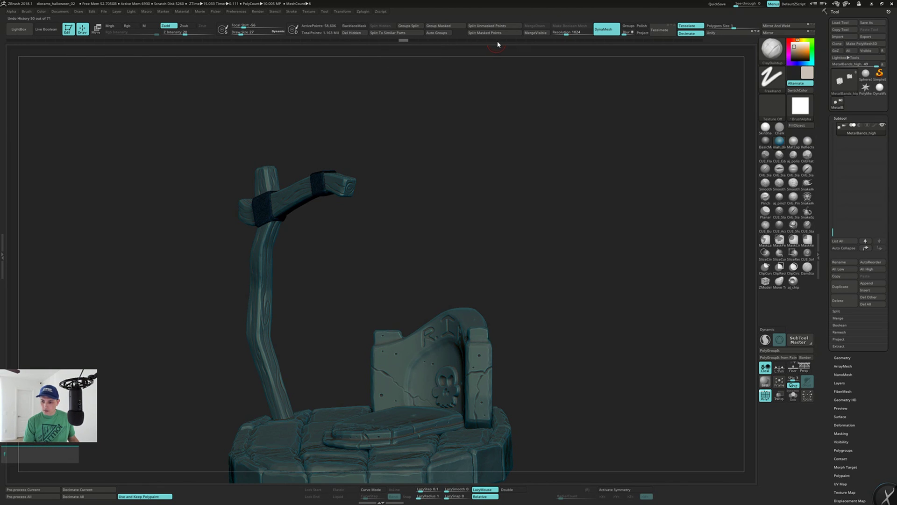
left_click_drag(437, 108, 446, 108)
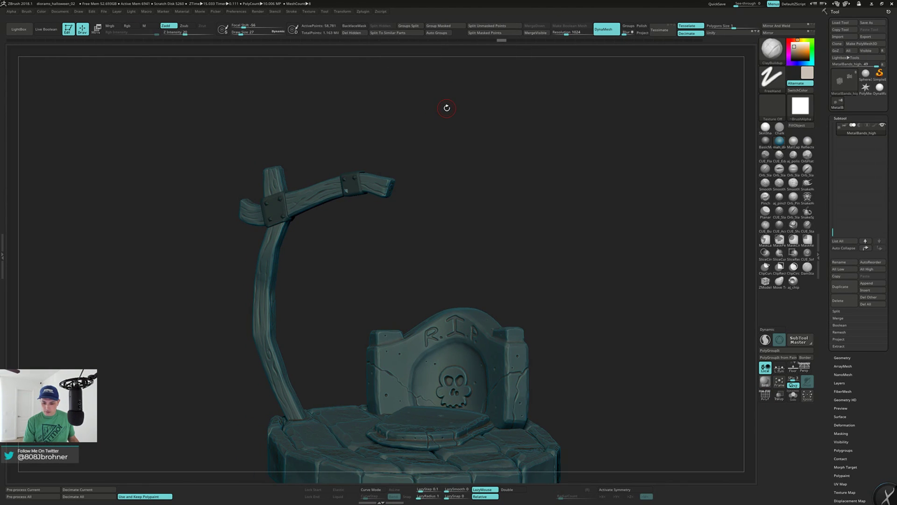
left_click(522, 45)
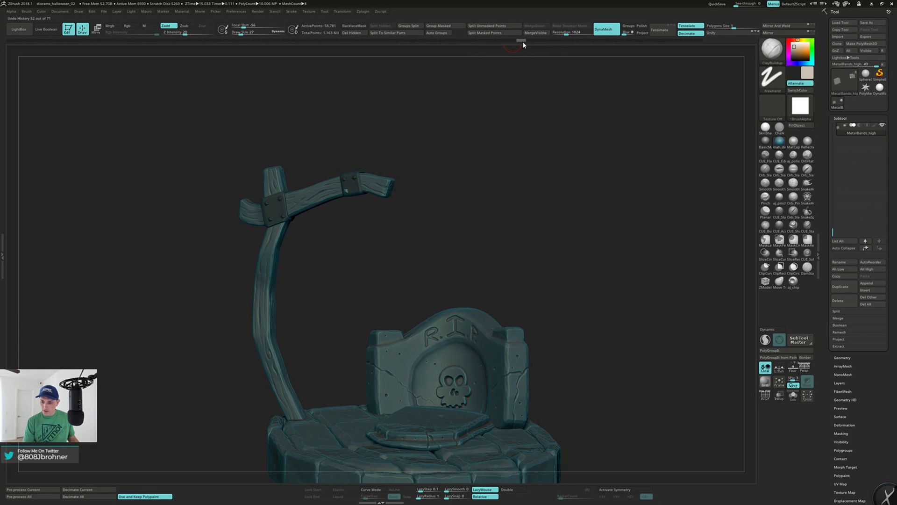
left_click(531, 41)
left_click_drag(487, 90, 475, 74)
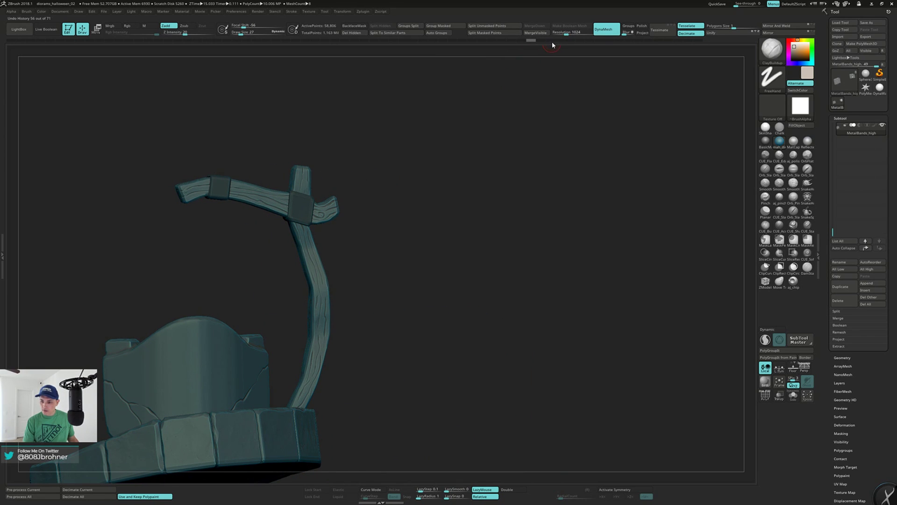
left_click(570, 41)
left_click_drag(571, 42, 628, 43)
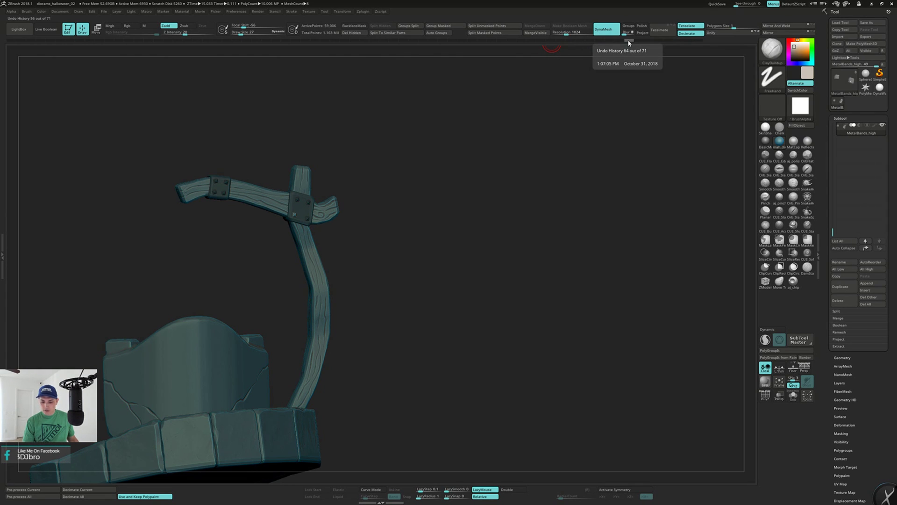
left_click_drag(452, 117, 448, 153, "ctrl")
left_click_drag(404, 134, 440, 165)
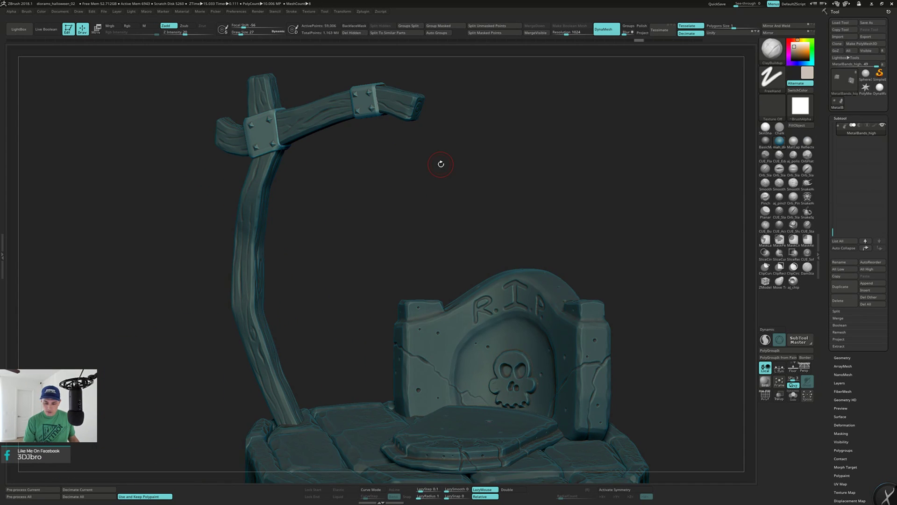
Isolate the riveted metal bands, assign polygroups by topology continuity with Auto Groups, and check their polygroup display.
key("alt+s")
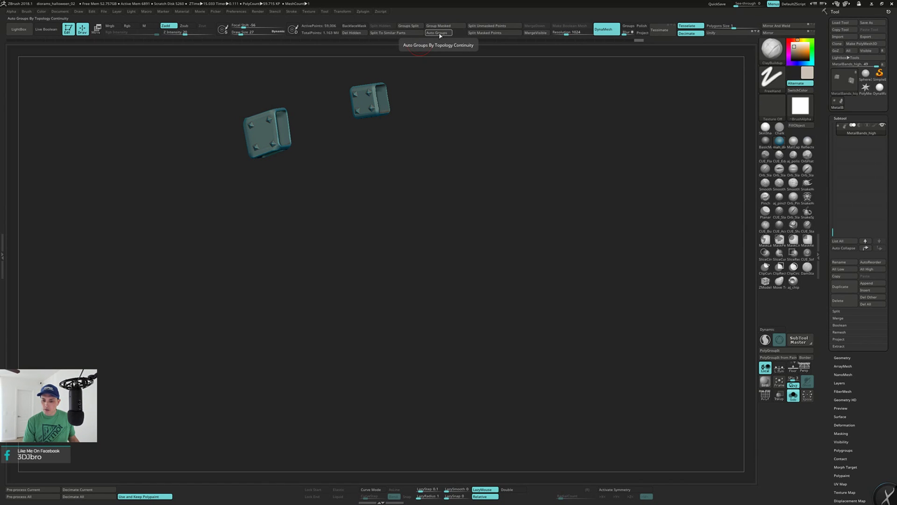
left_click(439, 35)
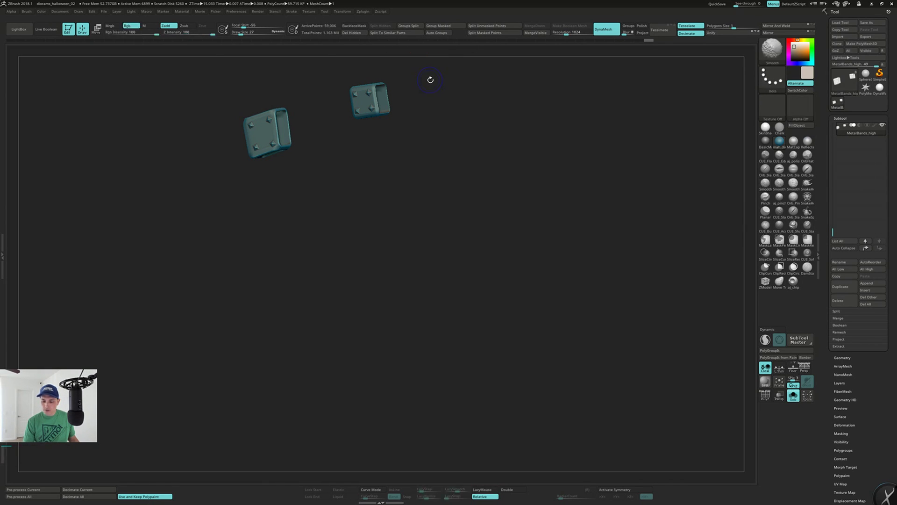
key("shift+f")
key("shift+f")
left_click_drag(430, 80, 426, 62)
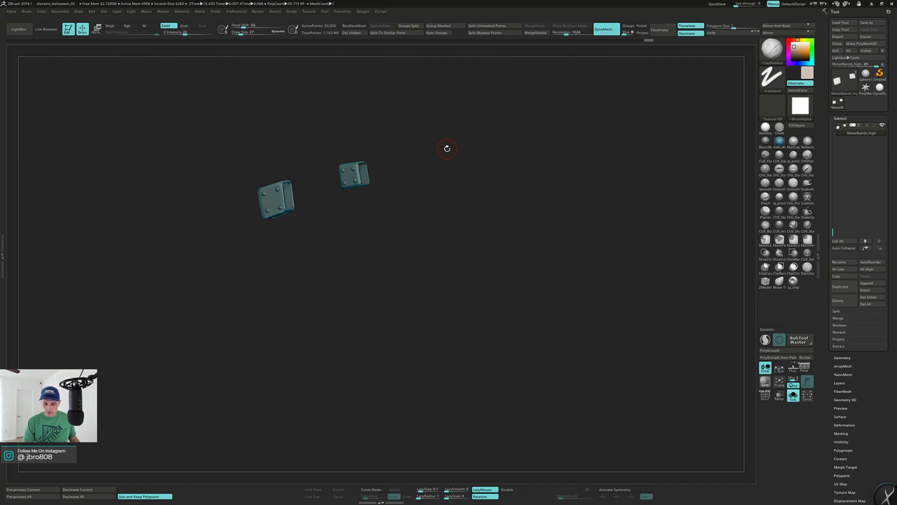
key("shift")
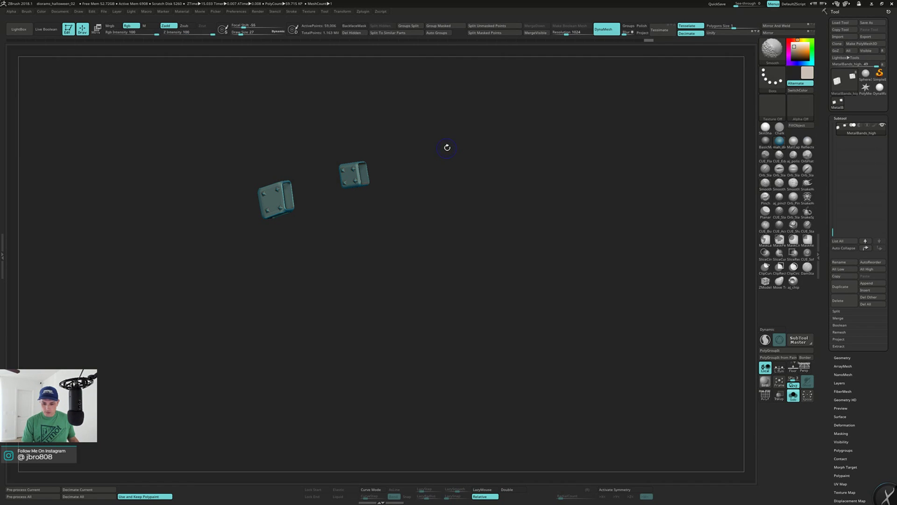
key("shift+f")
key("shift+f")
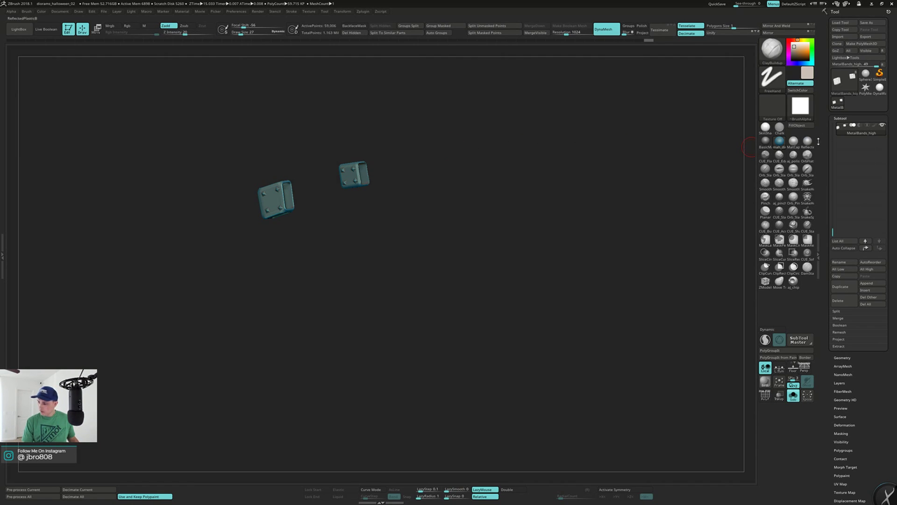
Turn on polypaint display for every subtool from CobbleStone_1_high down to MetalBands_high with the full diorama shown.
left_click_drag(832, 229, 832, 126)
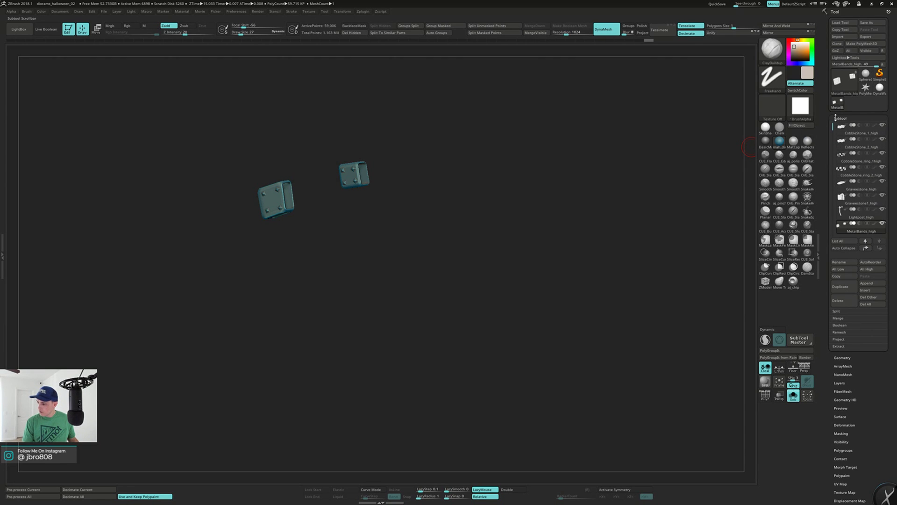
left_click(875, 126)
left_click(874, 139)
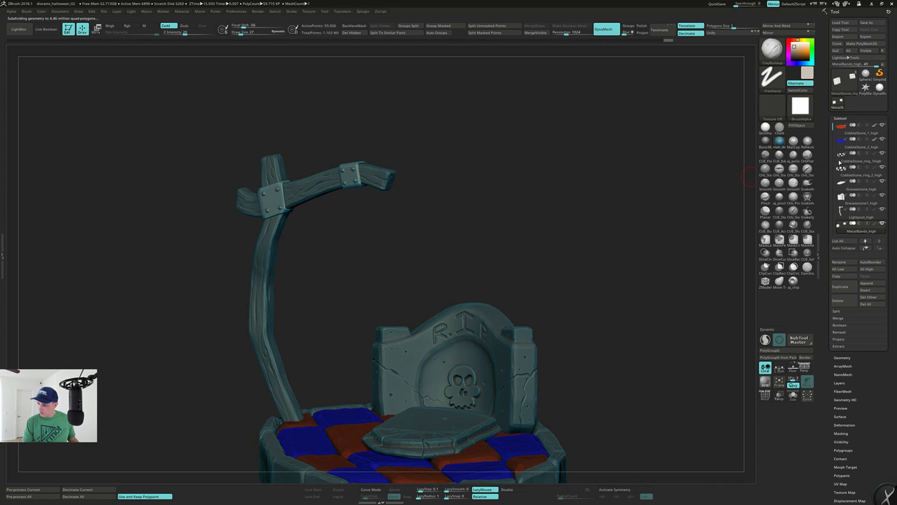
mouse_move(872, 164)
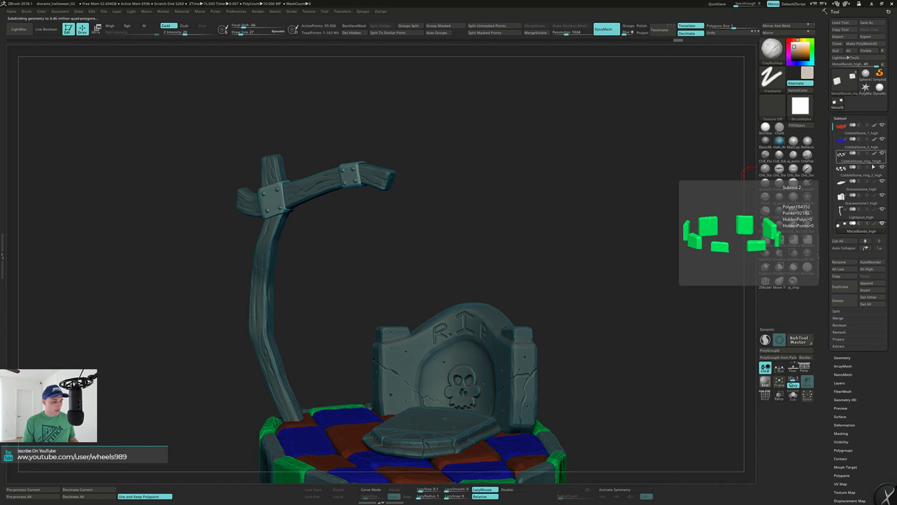
left_click(876, 182)
left_click(875, 195)
left_click(874, 210)
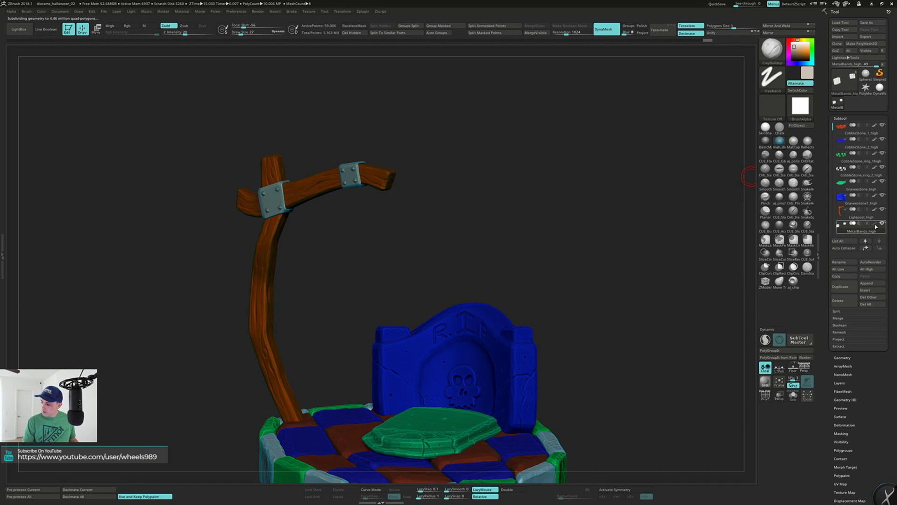
left_click(875, 224)
left_click_drag(486, 142, 480, 160)
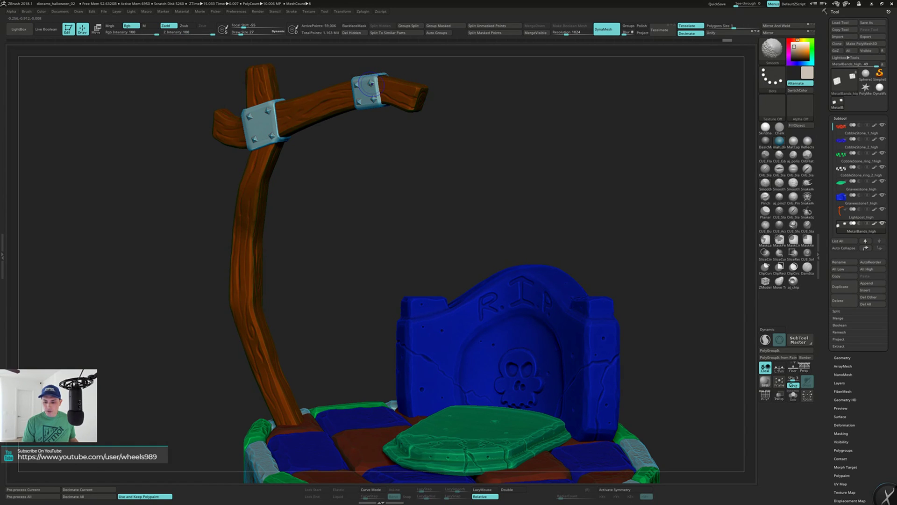
Show the polygroups of the metal bands and combine the rivets into one group with Merge Similar Groups.
key("shift+f")
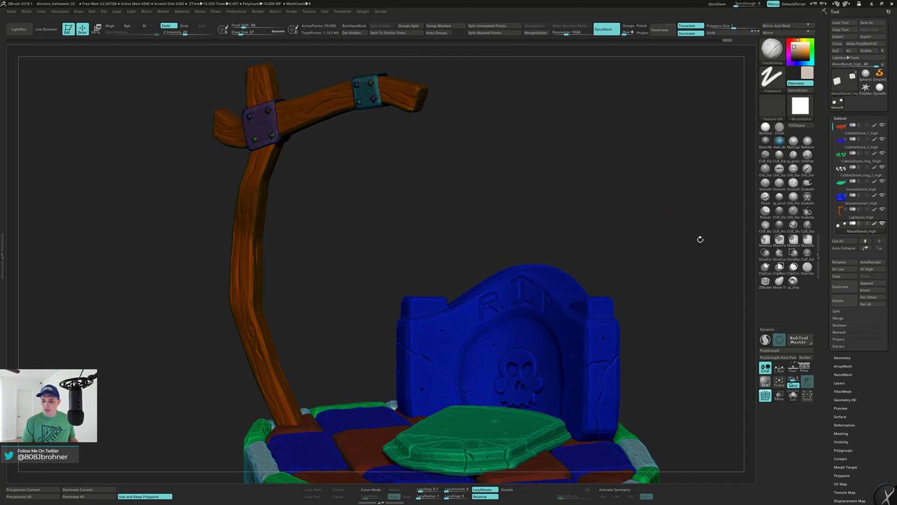
left_click_drag(829, 334, 820, 280)
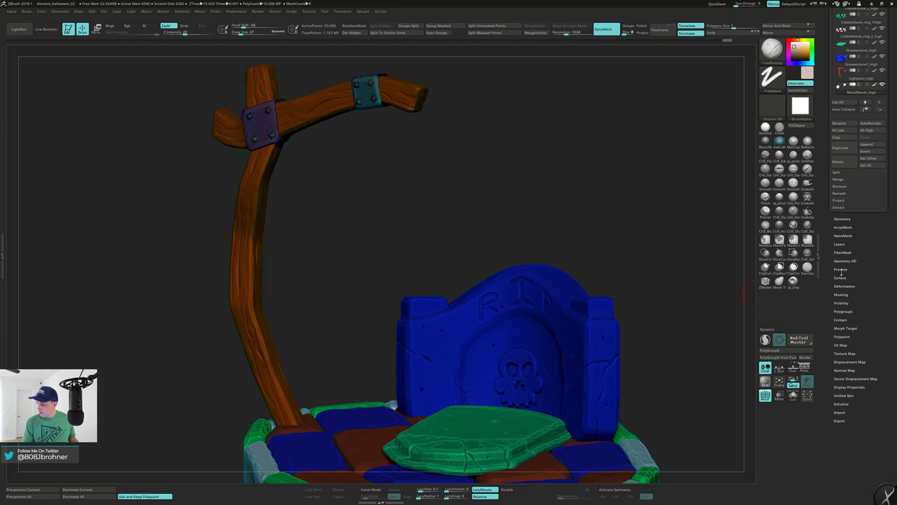
left_click(843, 312)
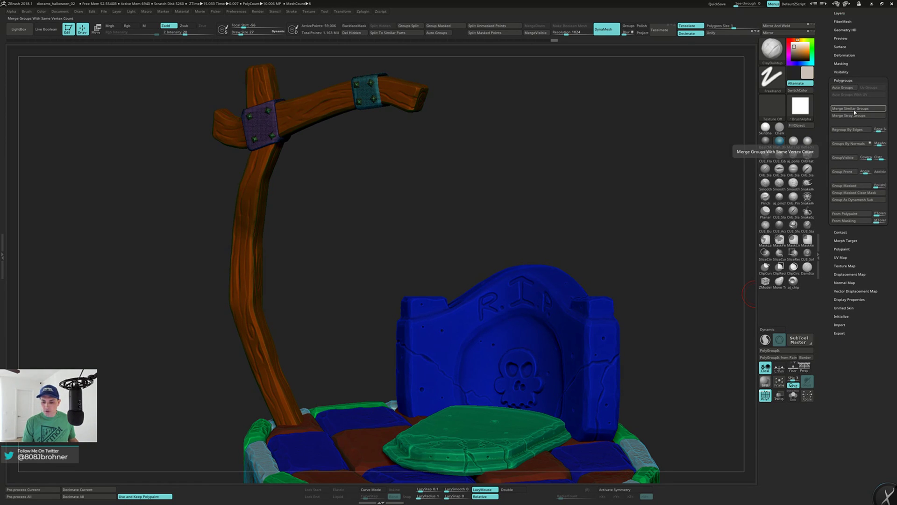
left_click_drag(365, 133, 389, 137)
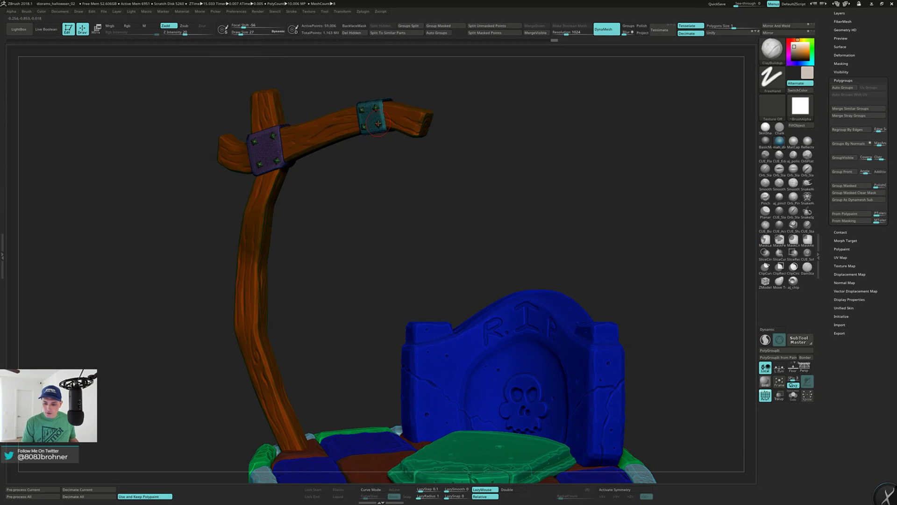
Hide the two band plates so only the rivets stay visible, and separate the plates into their own subtool with Split Hidden.
left_click(379, 123, "ctrl+shift")
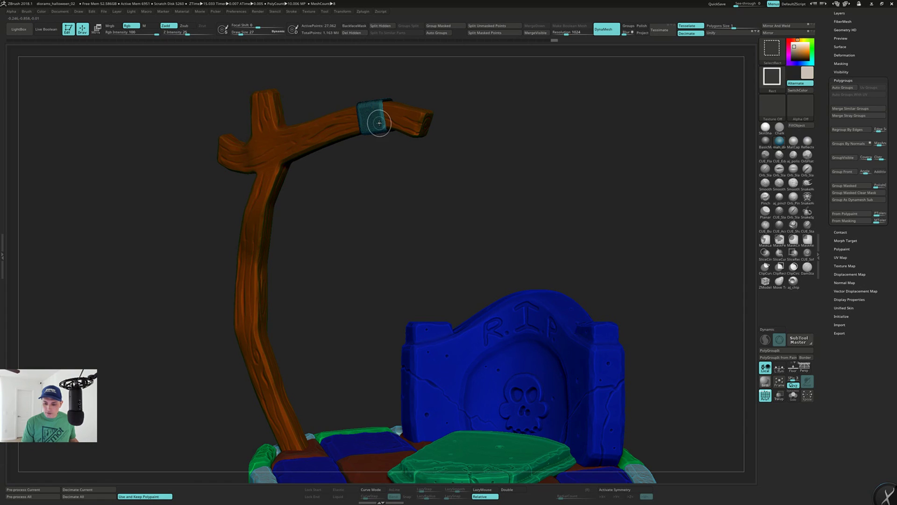
key("ctrl+z")
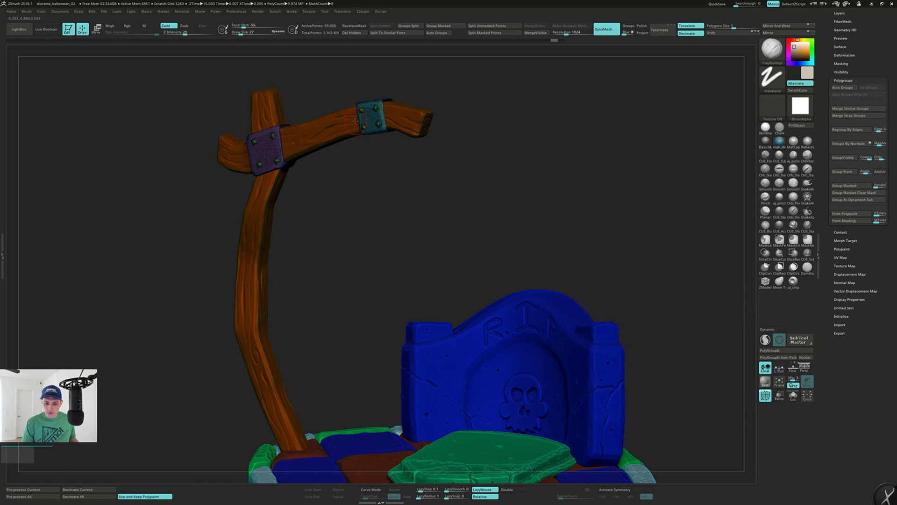
left_click(273, 136, "ctrl+shift")
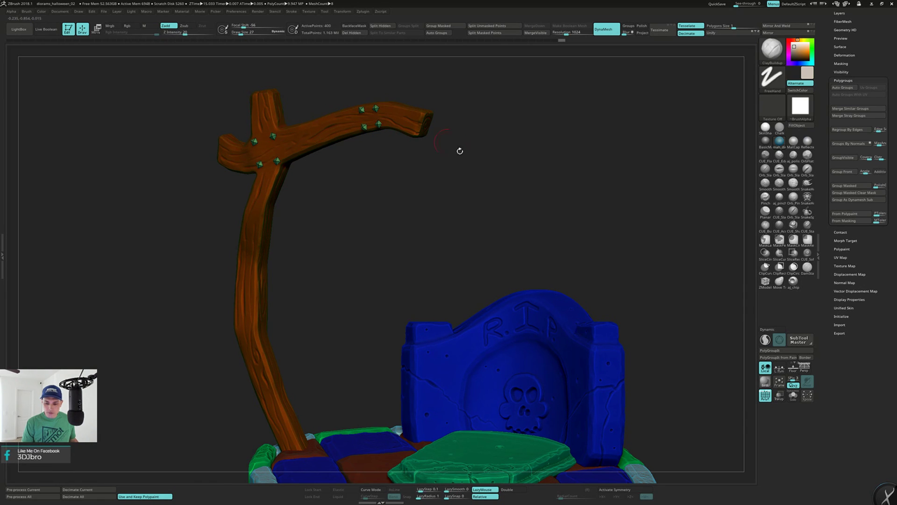
mouse_move(430, 176)
left_mouse_down()
mouse_move(392, 181)
mouse_move(424, 176)
left_mouse_up()
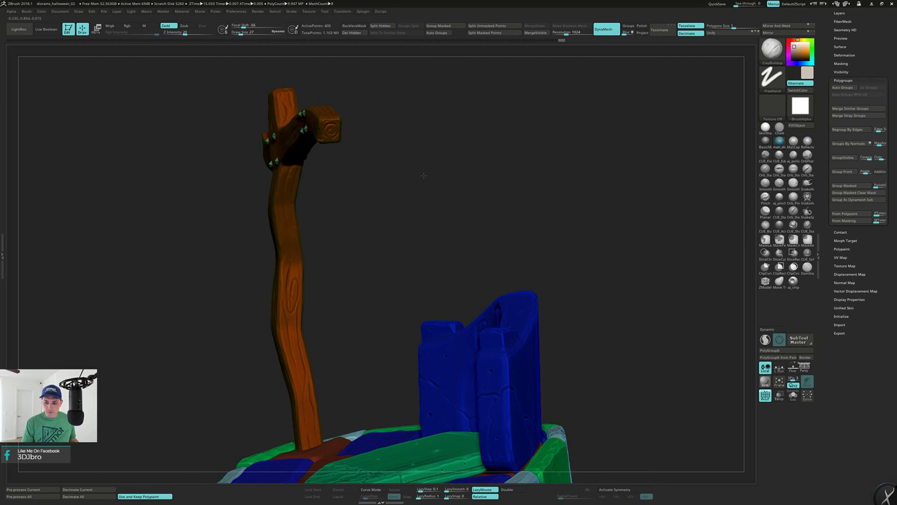
left_click(390, 30)
left_click_drag(423, 112, 455, 110)
left_click_drag(829, 47, 823, 106)
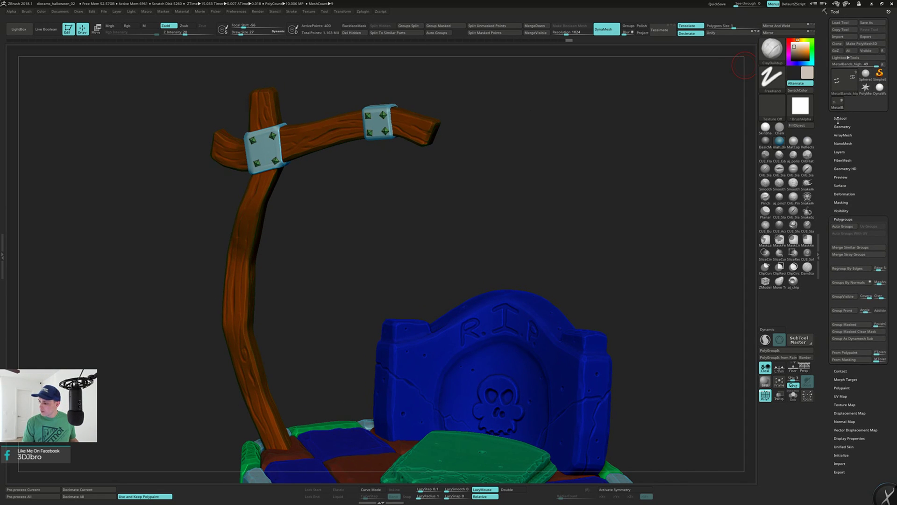
left_click(839, 119)
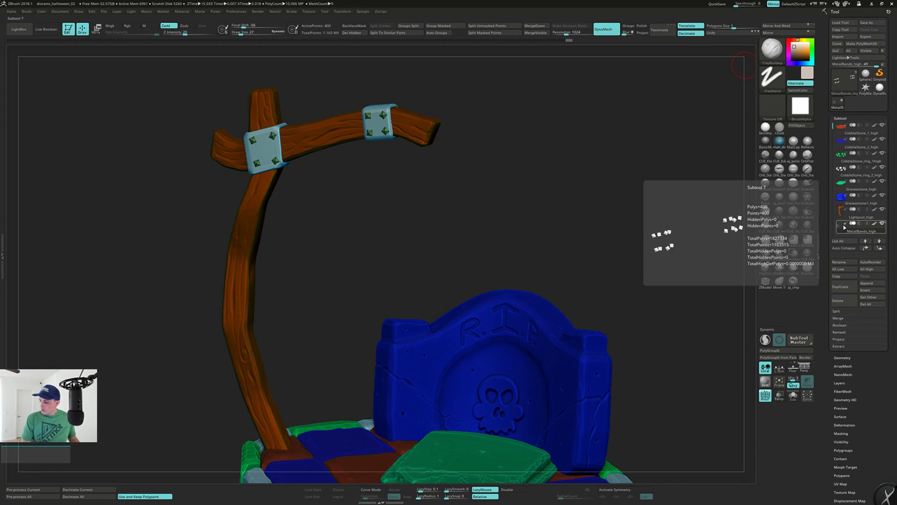
left_click_drag(652, 197, 650, 197)
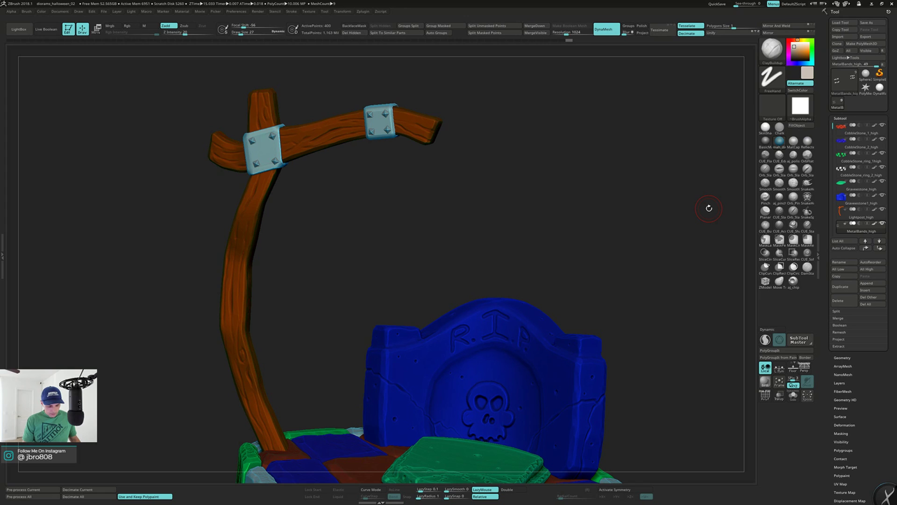
Isolate the rivetless band plates in MetalBands_high1, and pre-process and decimate them.
left_click(379, 124, "alt")
key("alt+s")
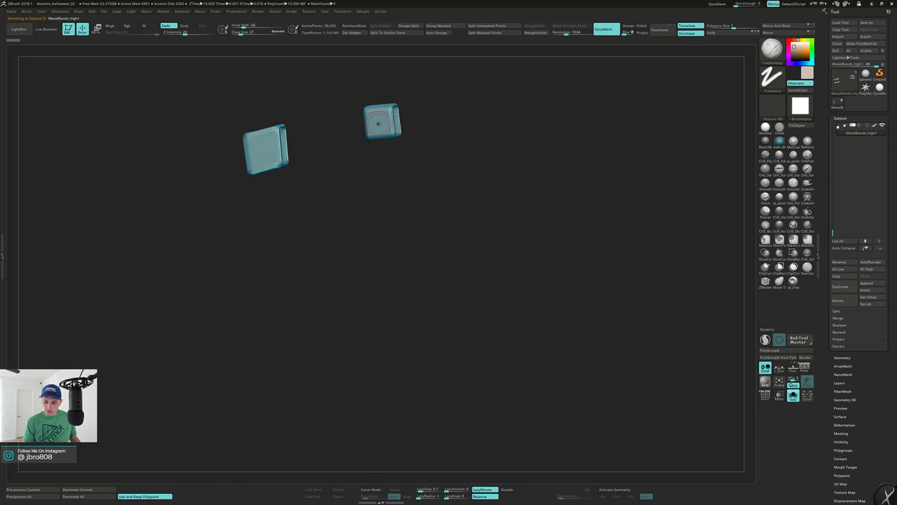
left_click(39, 490)
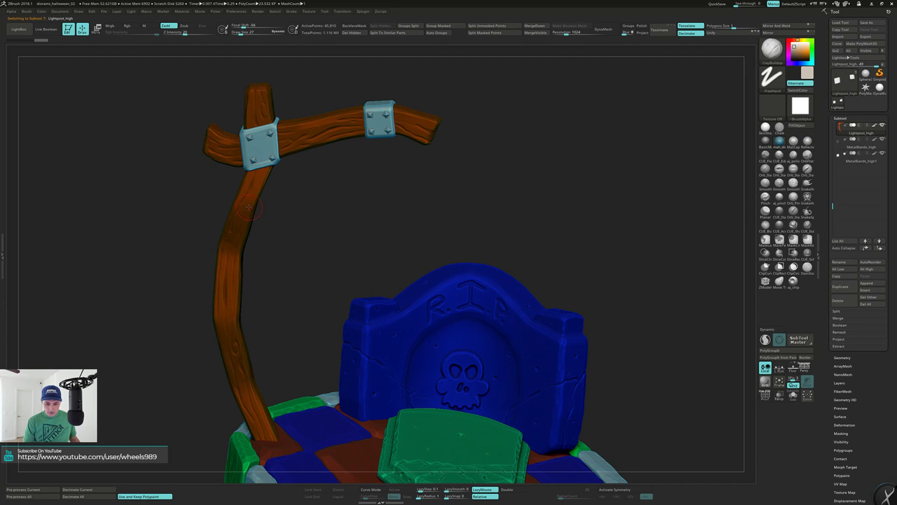
Examine the wireframe density of the isolated light post, and of the gravestones with all subtools shown.
key("shift+s")
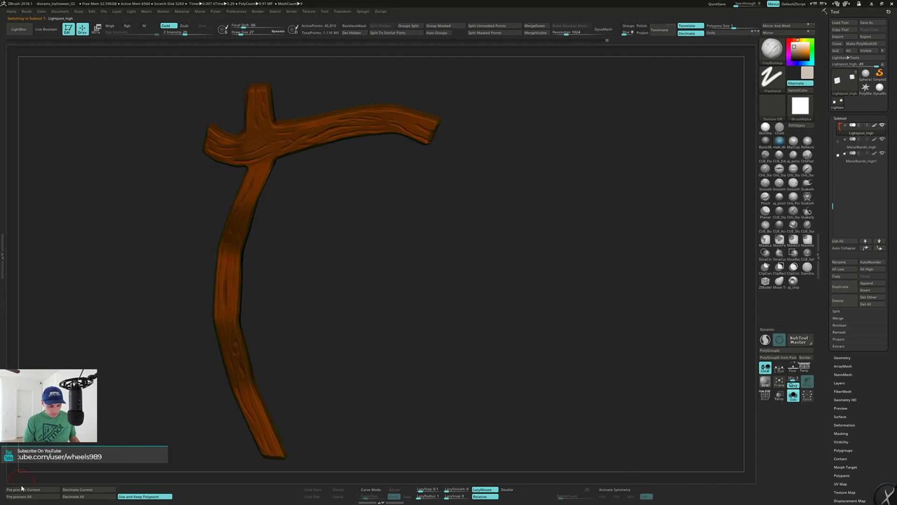
key("shift+f")
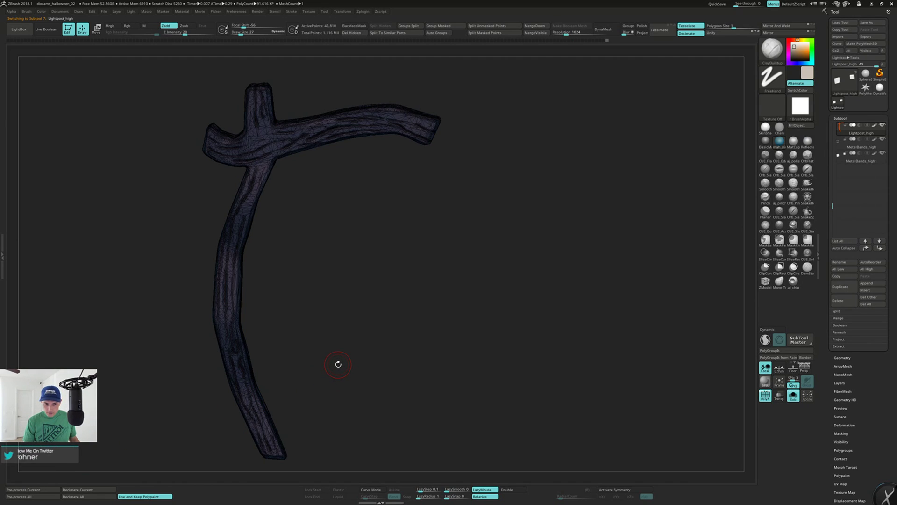
key("alt+s")
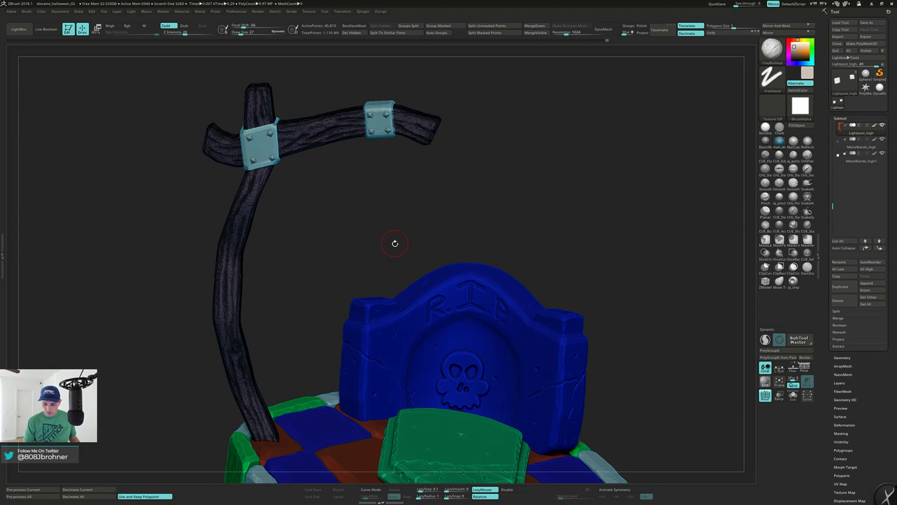
left_click(411, 306, "alt")
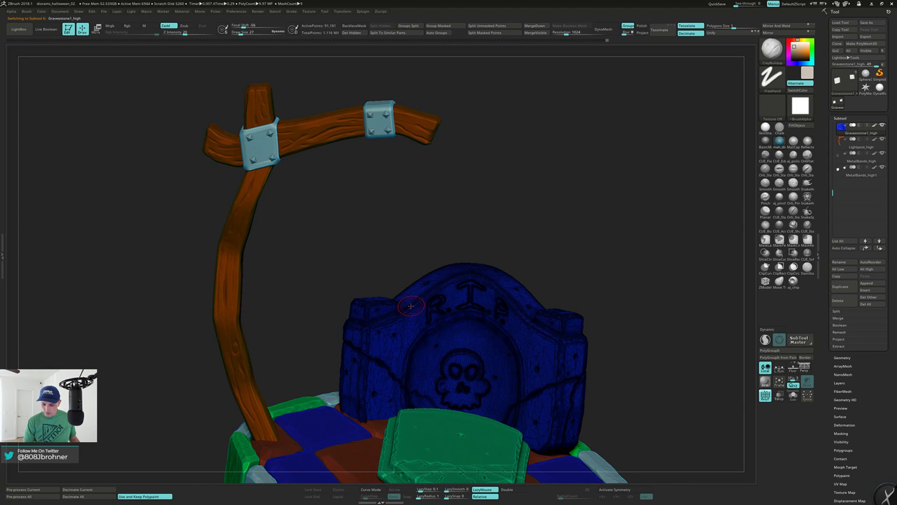
left_click(420, 427, "alt")
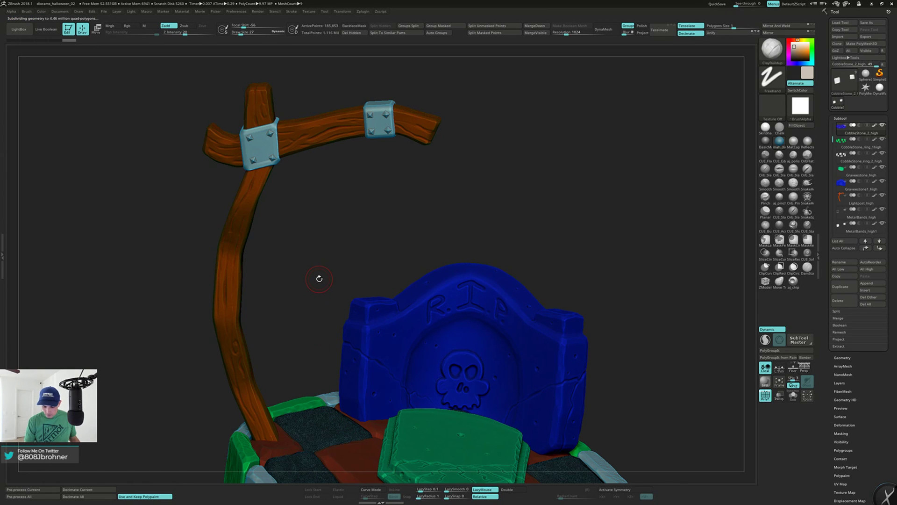
Pre-process and decimate the two cobblestone floor subtools, CobbleStone_2_high and CobbleStone_1_high.
left_click_drag(315, 290, 324, 194, "alt")
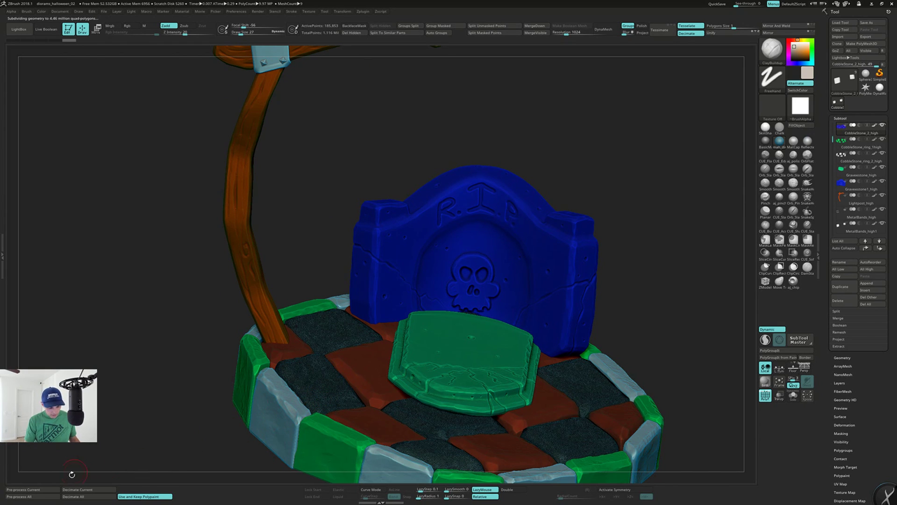
left_click(43, 489)
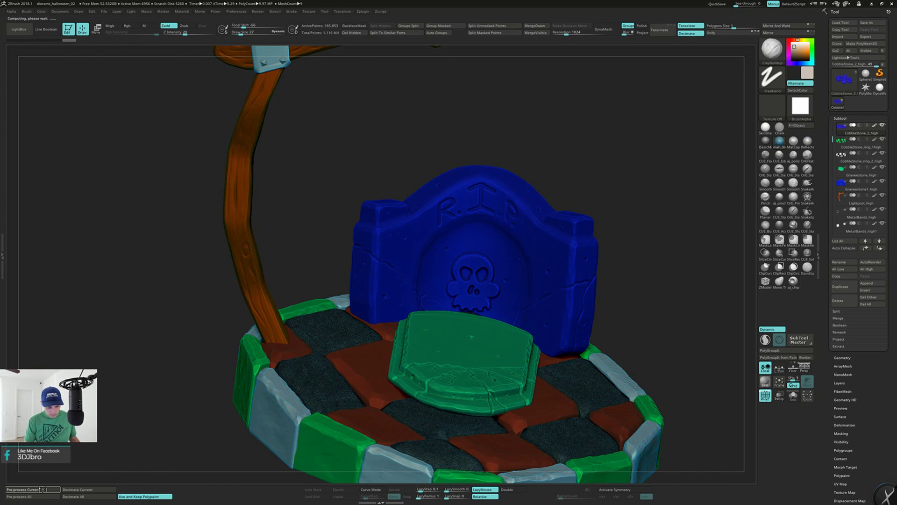
left_click(93, 490)
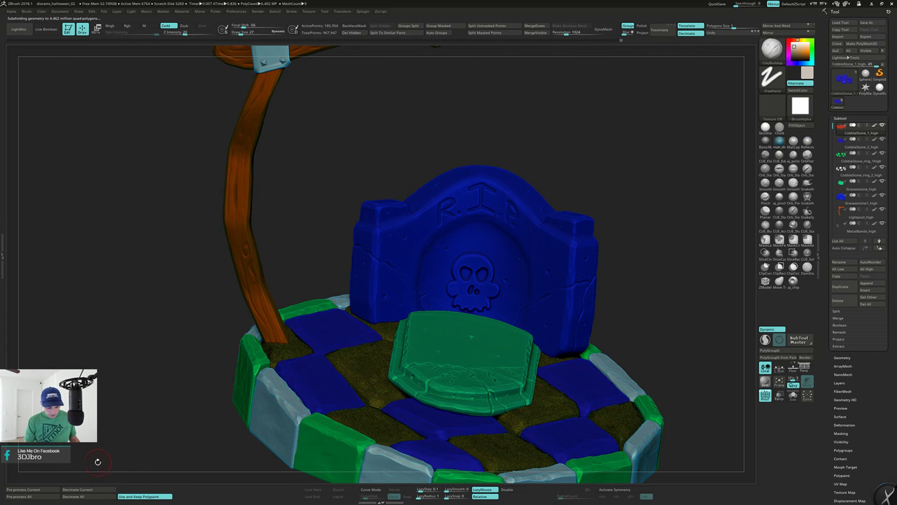
left_click(47, 490)
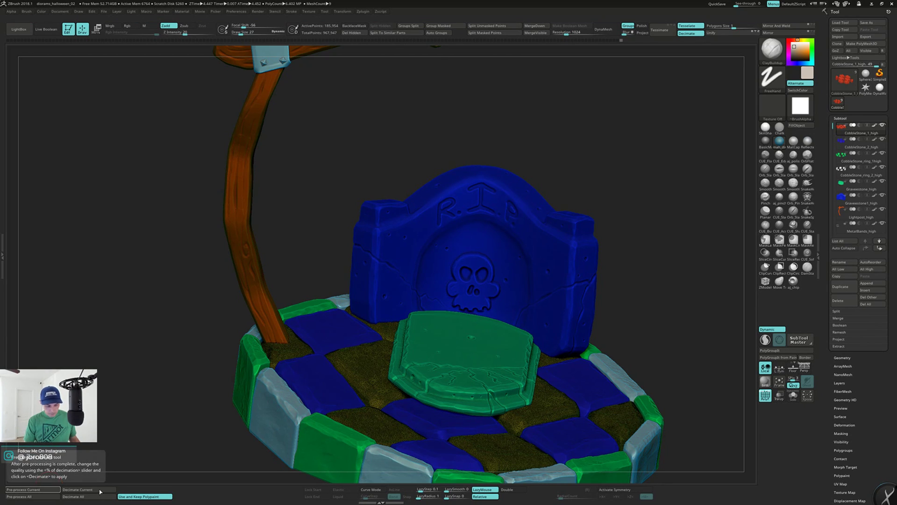
left_click(100, 490)
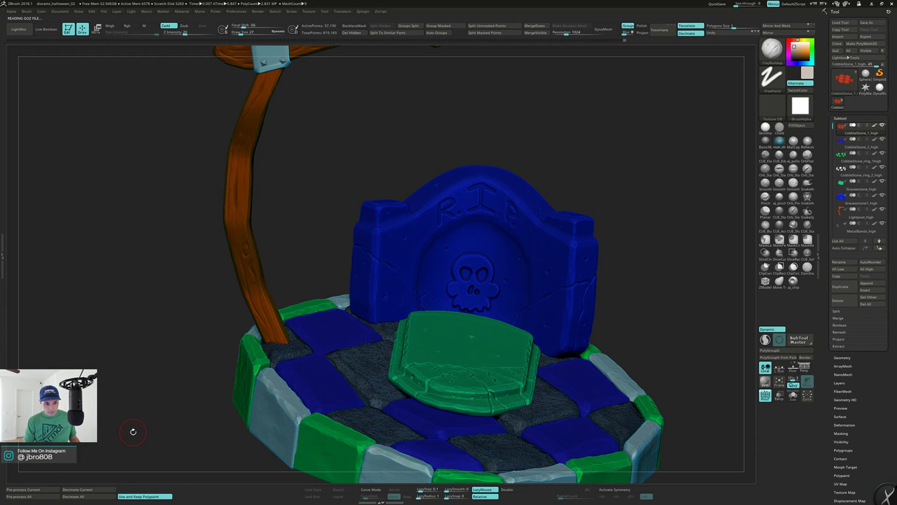
Pre-process and decimate both subtools of the outer stone ring, first CobbleStone_ring_2_high and then the green ring stones.
left_click_drag(146, 428, 300, 407)
left_click(301, 406, "alt")
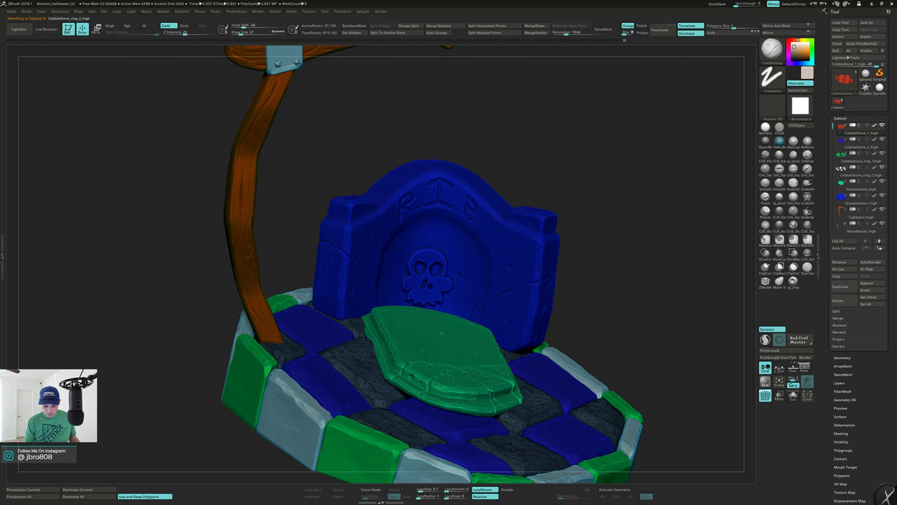
left_click(50, 490)
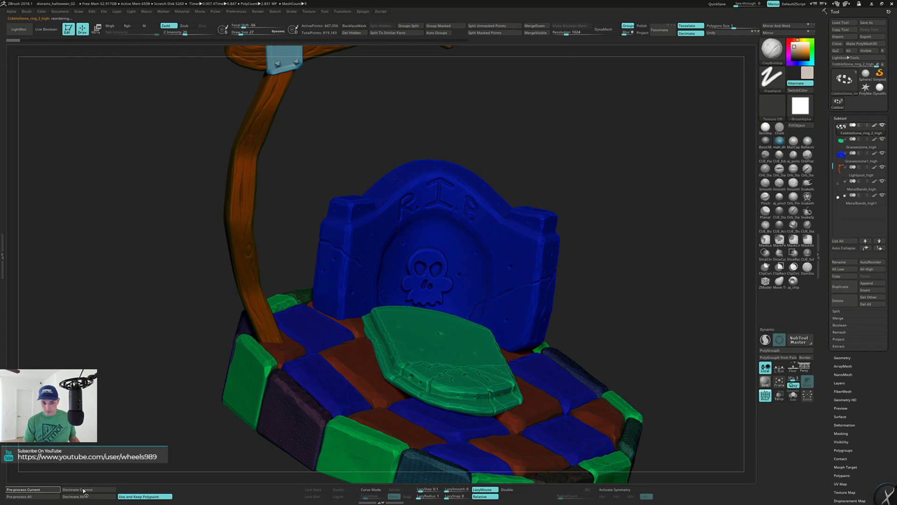
left_click(90, 491)
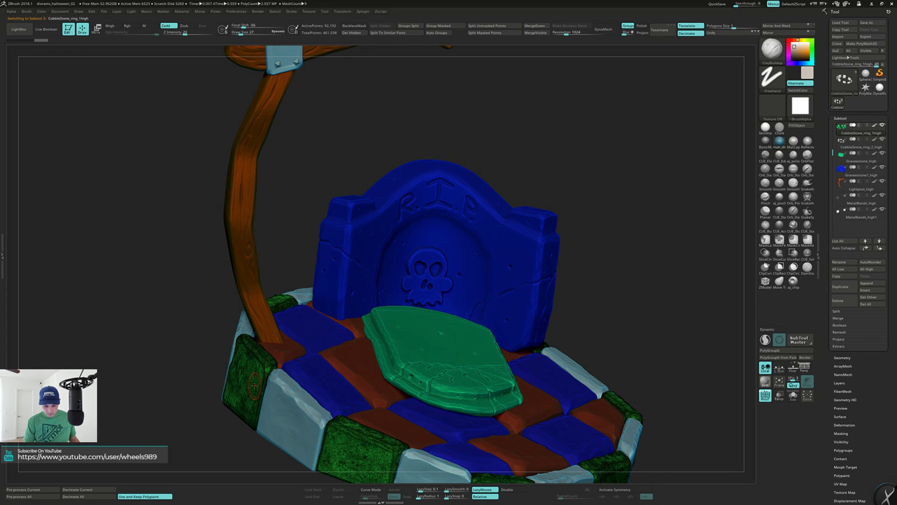
left_click(48, 488)
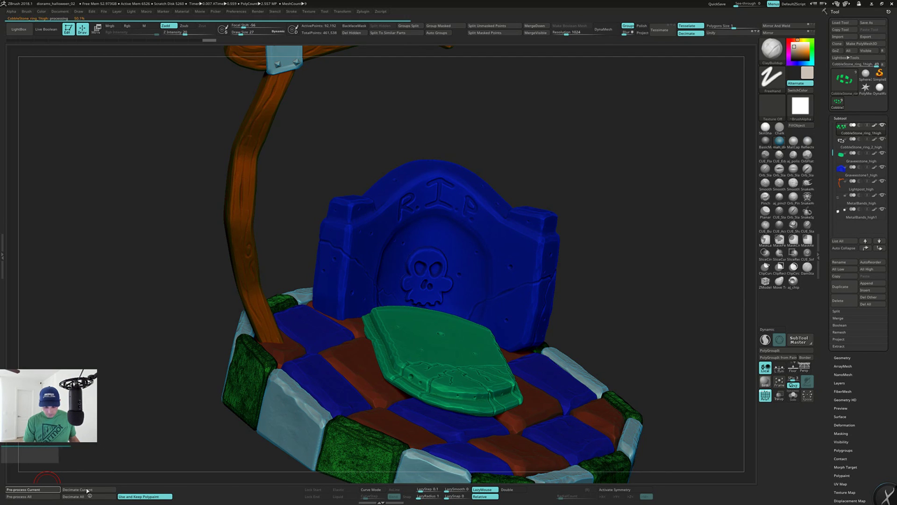
left_click(92, 491)
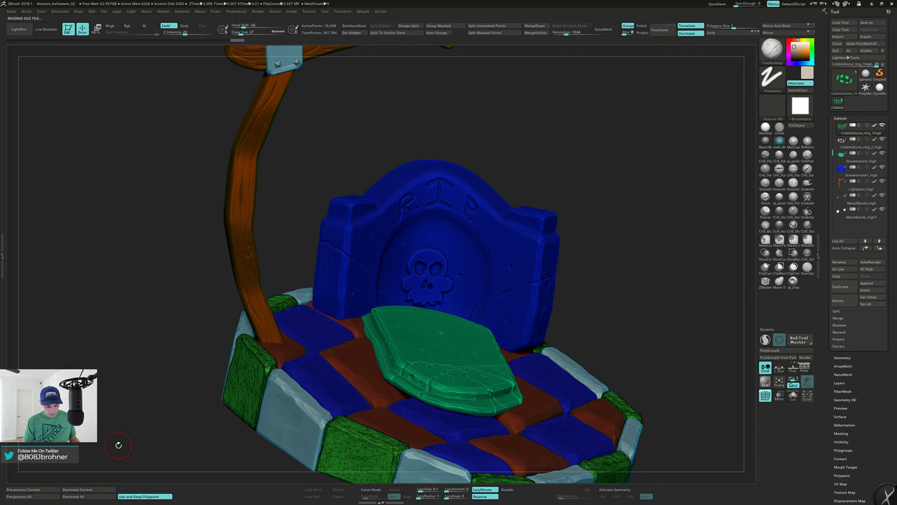
Pre-process and decimate the upright R.I.P. gravestone subtool.
left_click(500, 295, "alt")
left_click(52, 490)
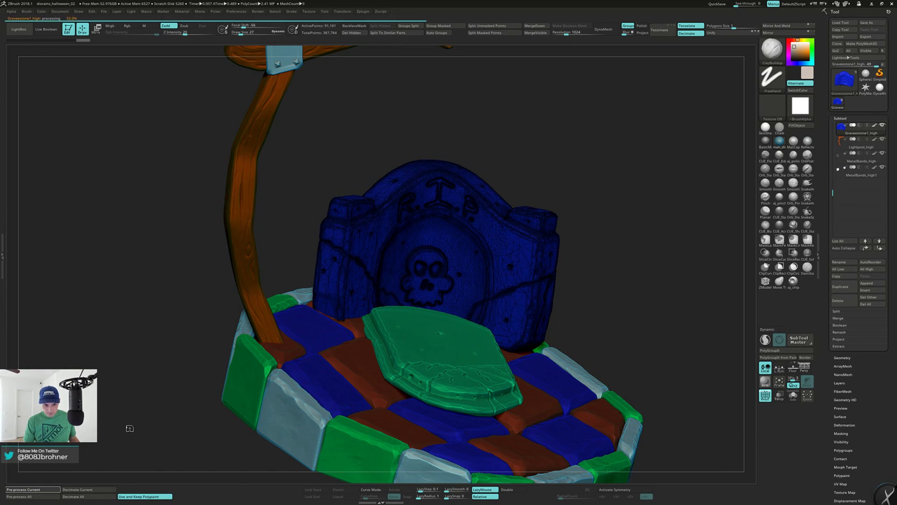
left_click(102, 490)
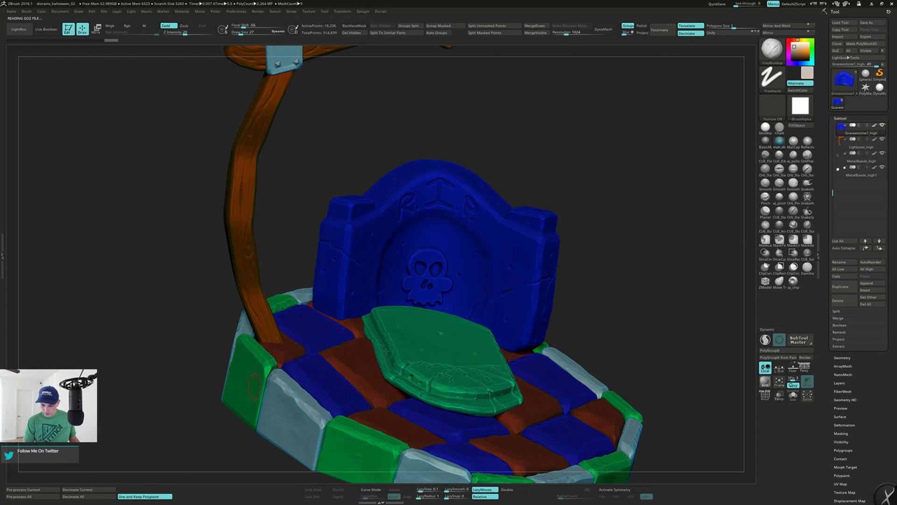
Pre-process and decimate the flat gravestone slab subtool lying in front of the R.I.P. headstone.
left_click(432, 349, "alt")
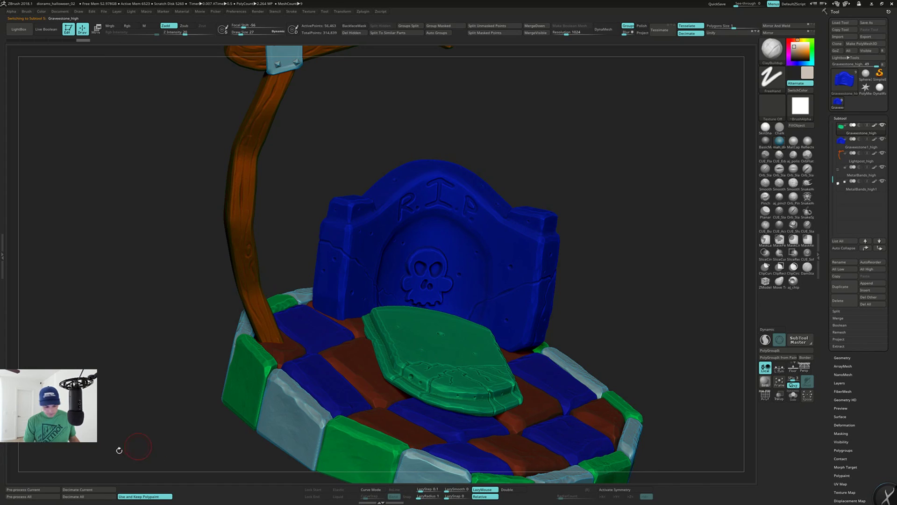
left_click(452, 374)
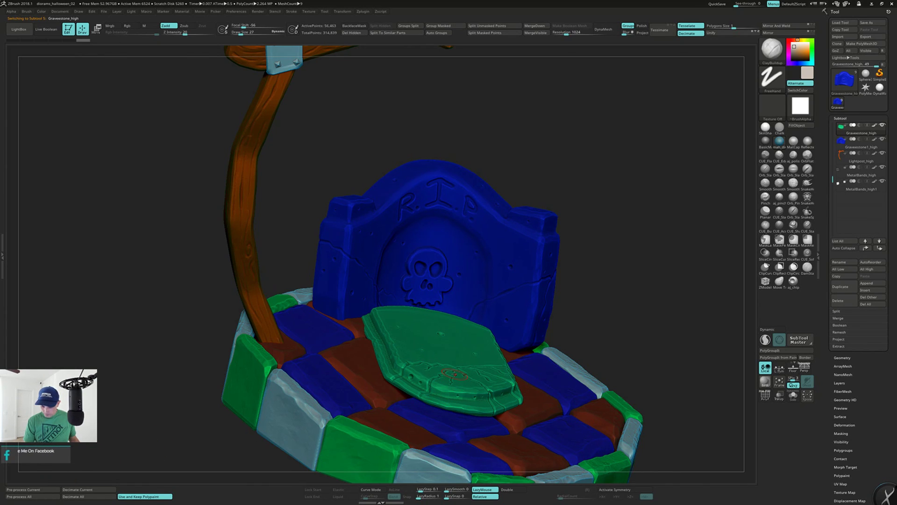
key("shift+f")
key("shift+f")
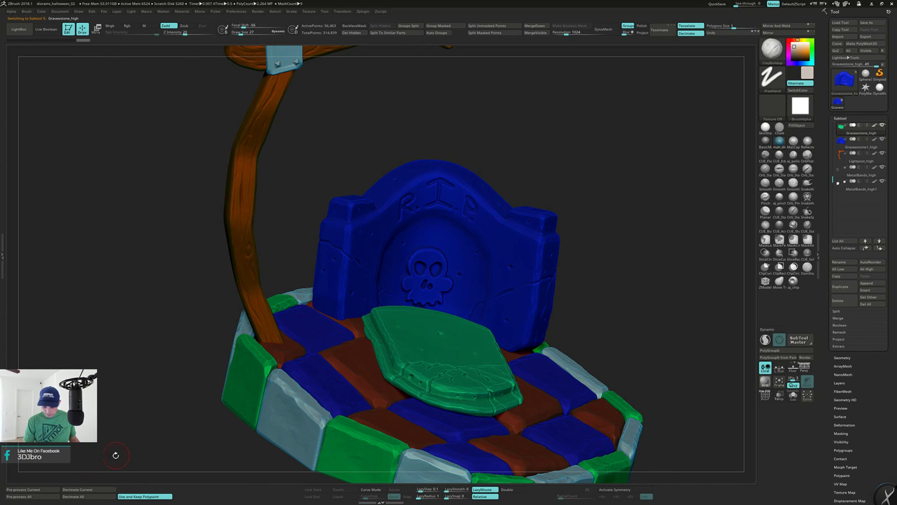
left_click(45, 490)
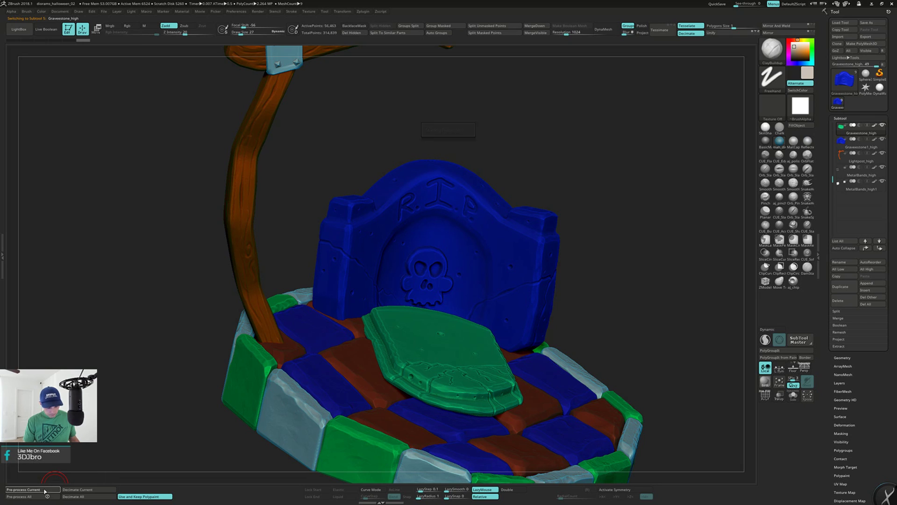
left_click(85, 490)
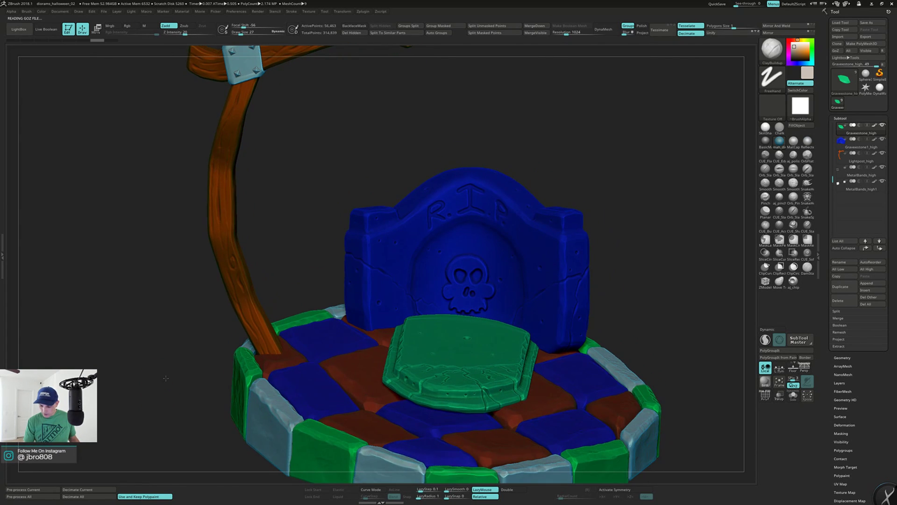
Isolate CobbleStone_ring_2_high, fill its polypaint from its polygroups, and show all subtools again.
left_click_drag(166, 378, 204, 327, "alt")
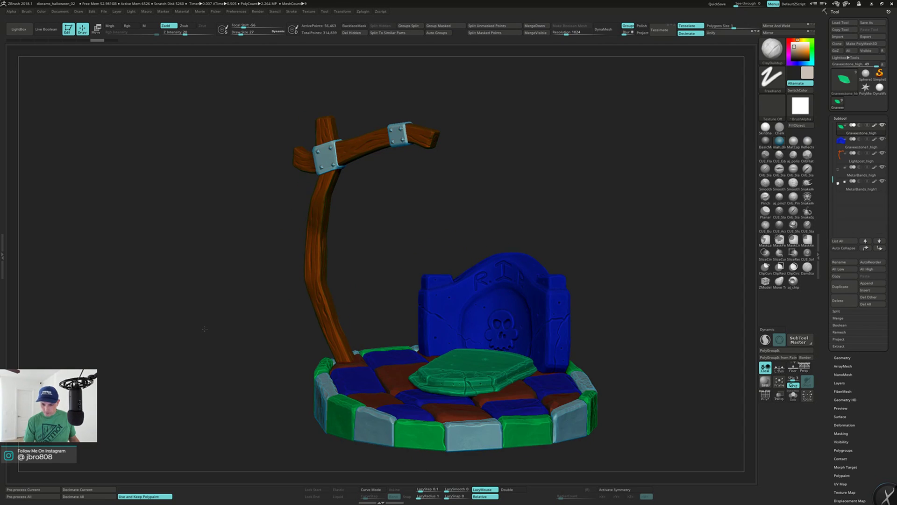
left_click_drag(247, 288, 229, 271)
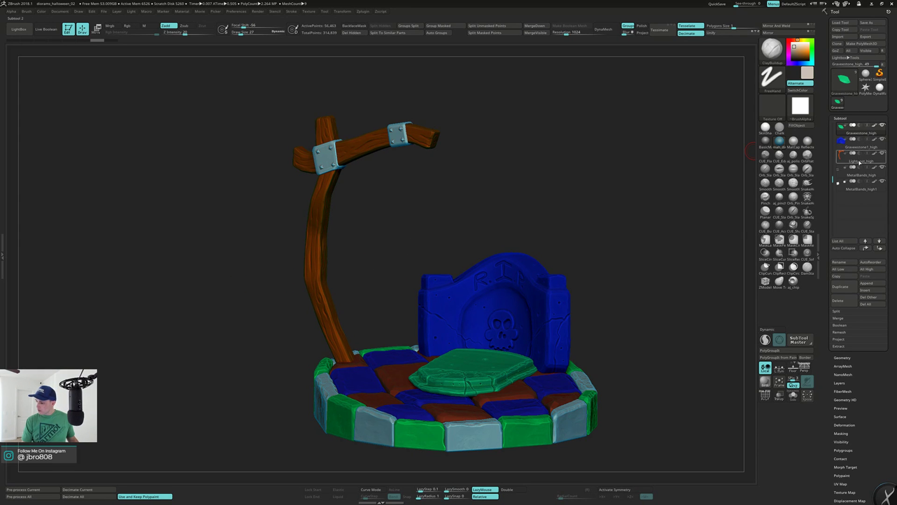
left_click_drag(832, 171, 831, 125)
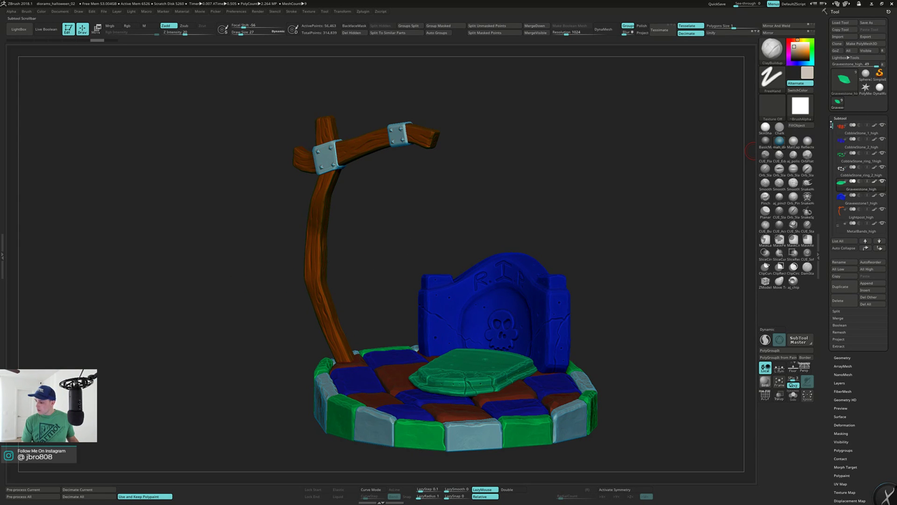
left_click(470, 441, "alt")
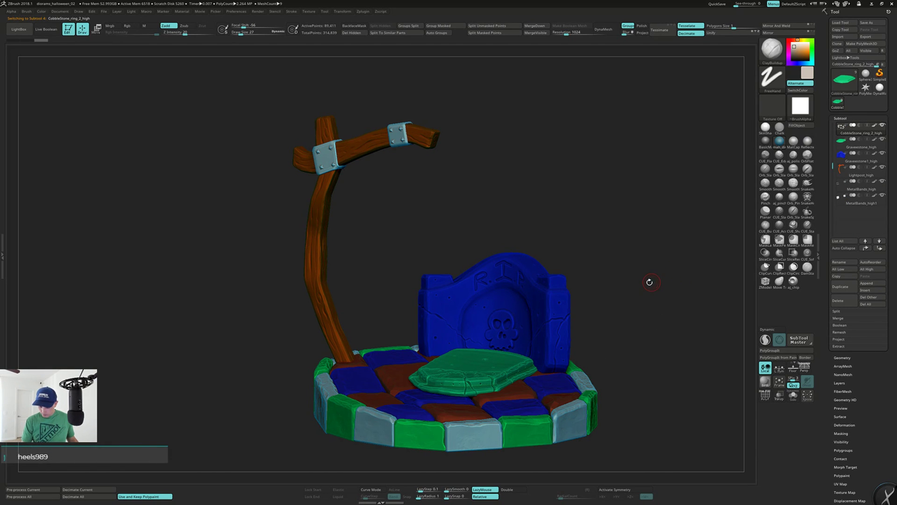
key("alt+s")
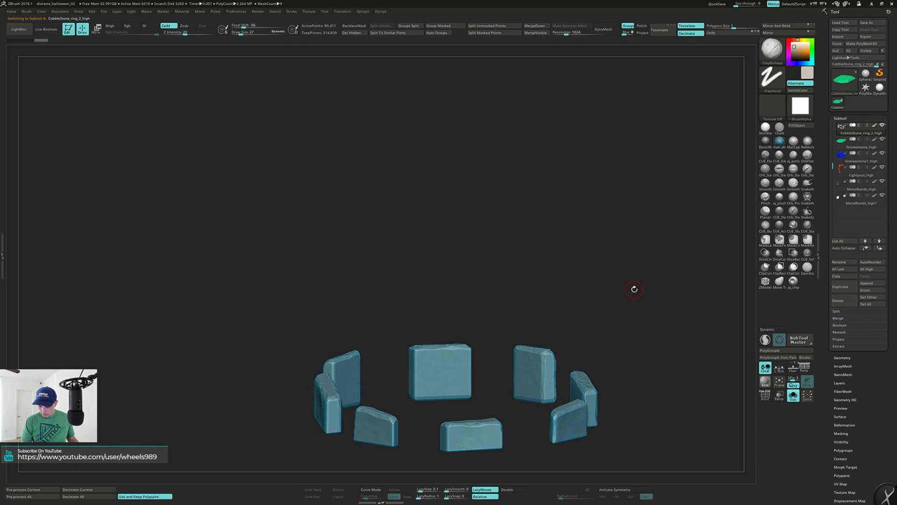
key("shift+f")
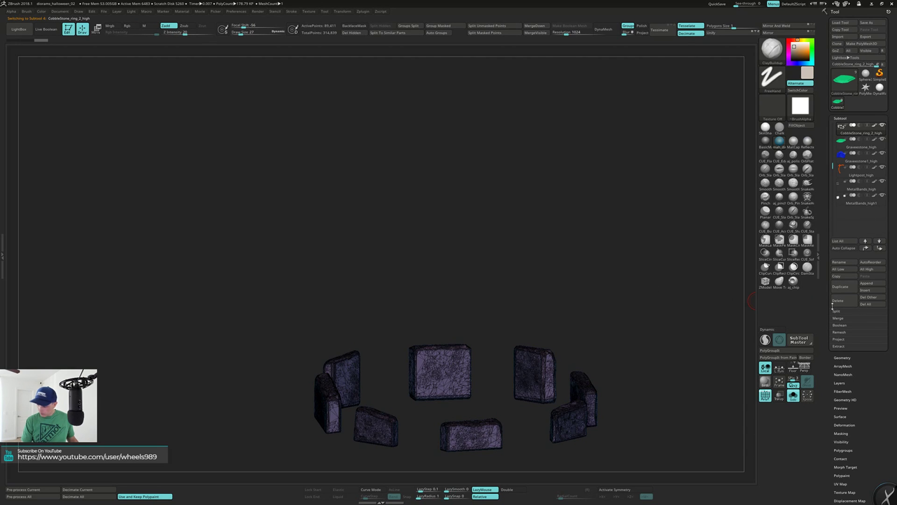
left_click_drag(832, 382, 826, 298)
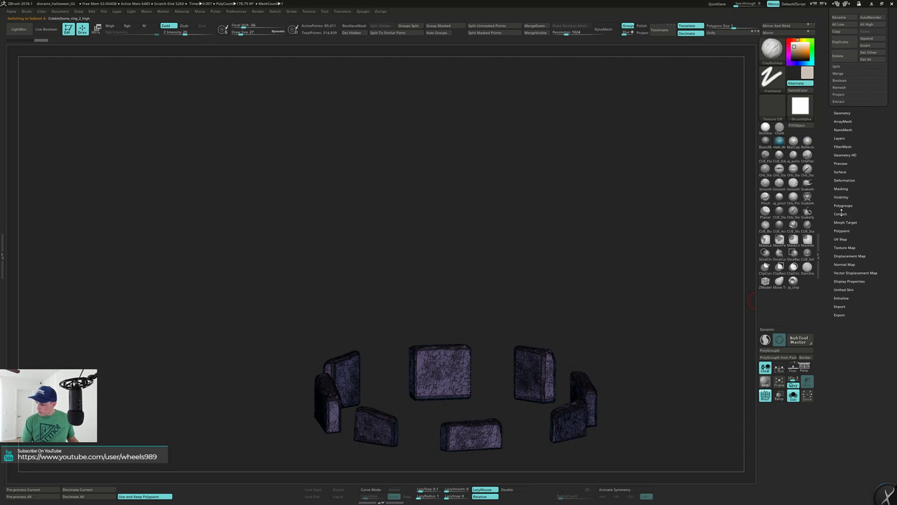
left_click(842, 230)
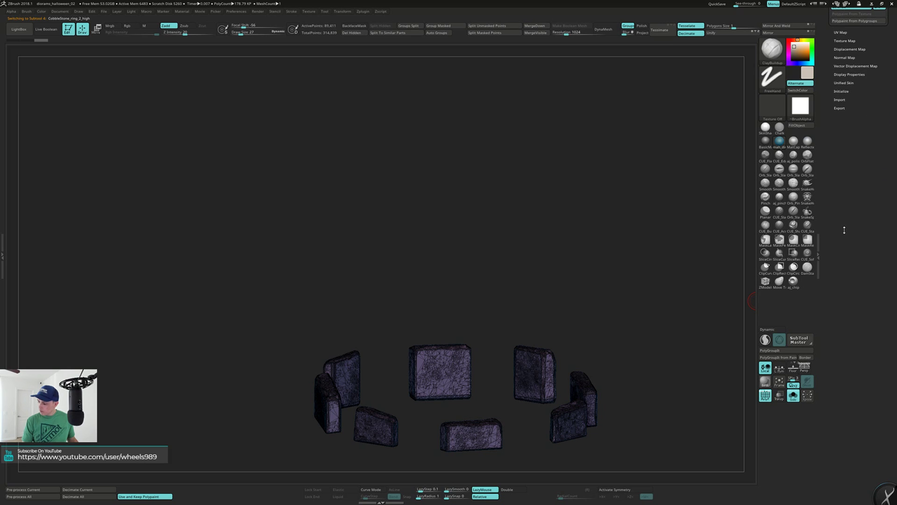
left_click(852, 21)
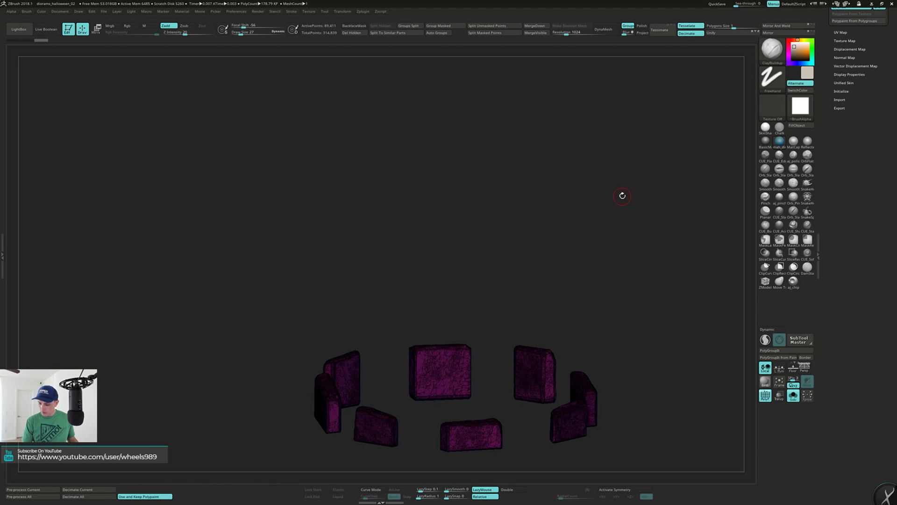
key("alt+s")
left_click_drag(655, 191, 649, 222)
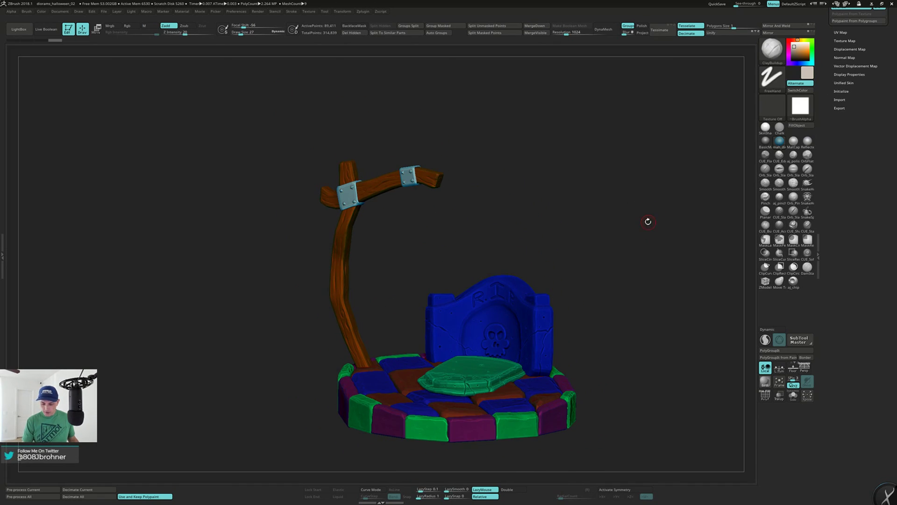
Save the diorama as a ZBrush project in the Diorama folder using Save As.
left_click(104, 12)
left_click(148, 24)
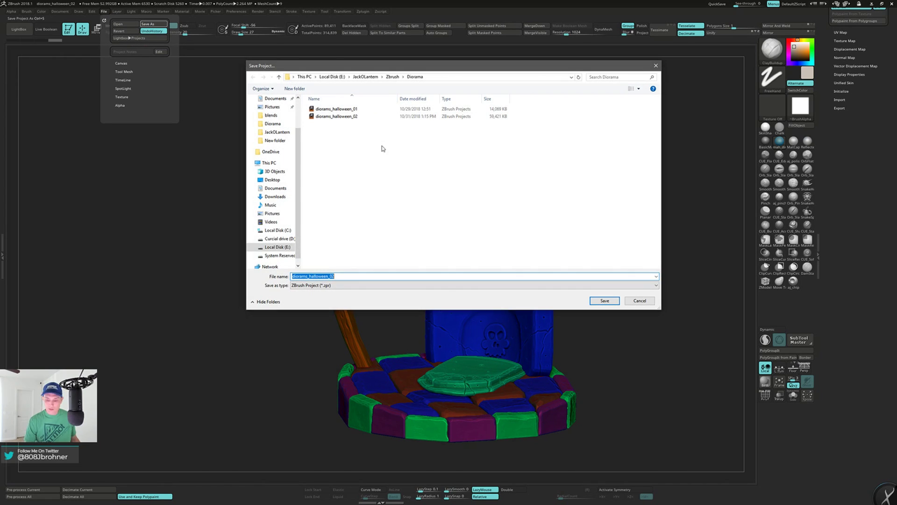
left_click(360, 278)
key("Return")
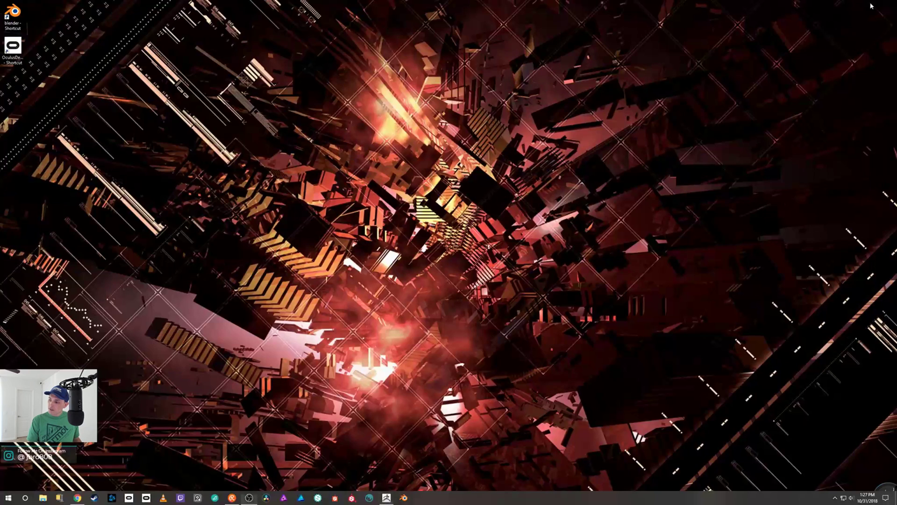
Switch to Blender in a maximized window and open the recent file HalloweenDiorama.blend.
left_click(871, 4)
double_click(13, 15)
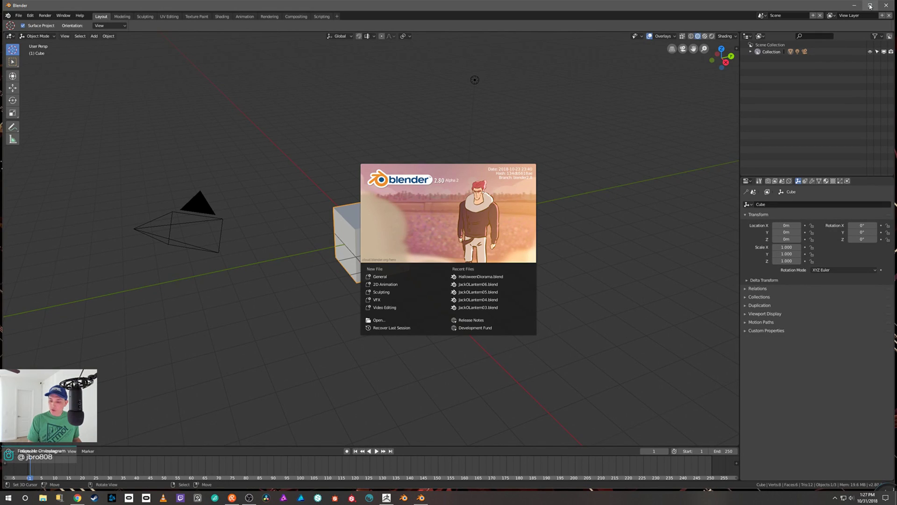
left_click(870, 5)
left_click(495, 277)
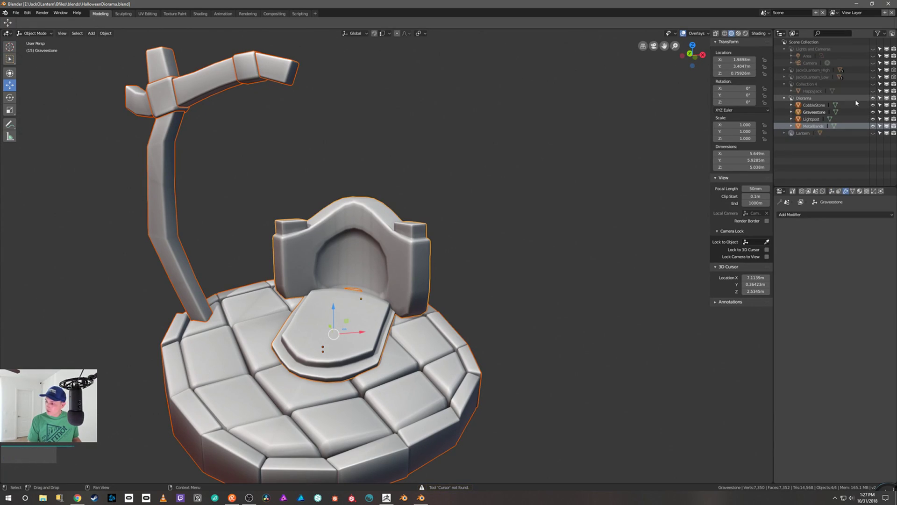
Show Collection 4 with the HappyJack pumpkin in the diorama scene and deselect all objects.
left_click(873, 85)
key("g")
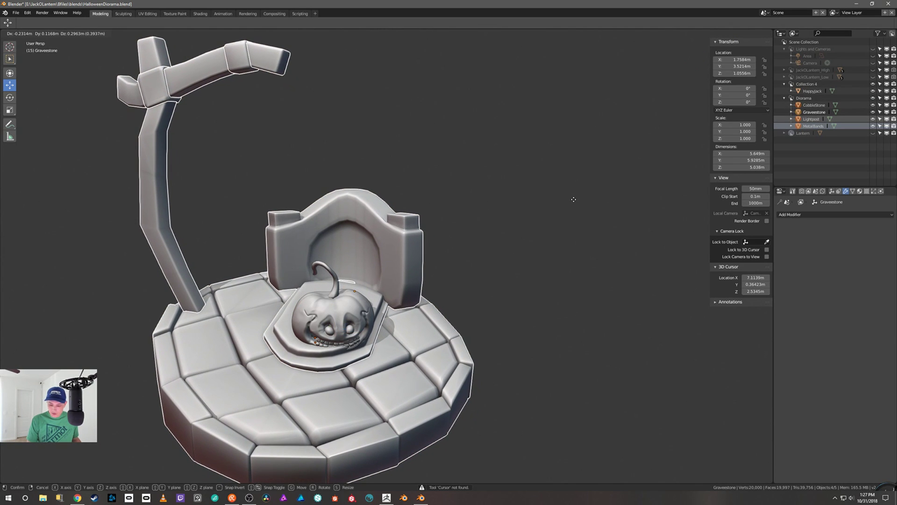
right_click(573, 198)
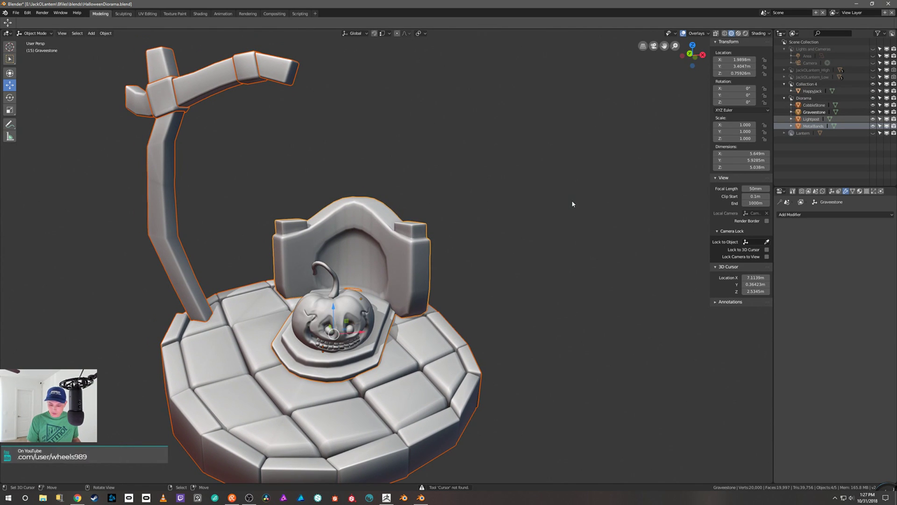
left_click(559, 232)
middle_click_drag(561, 234, 559, 210)
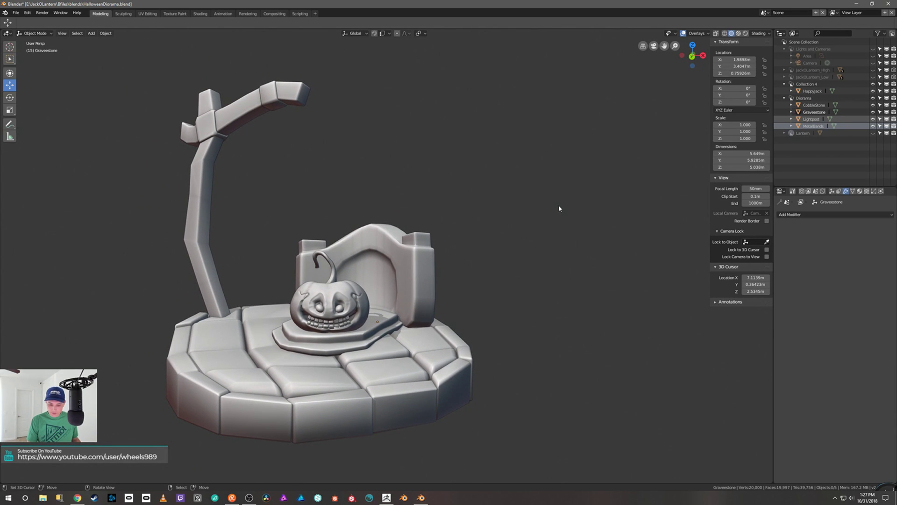
scroll(559, 209, "down", 2)
middle_click_drag(557, 223, 504, 235)
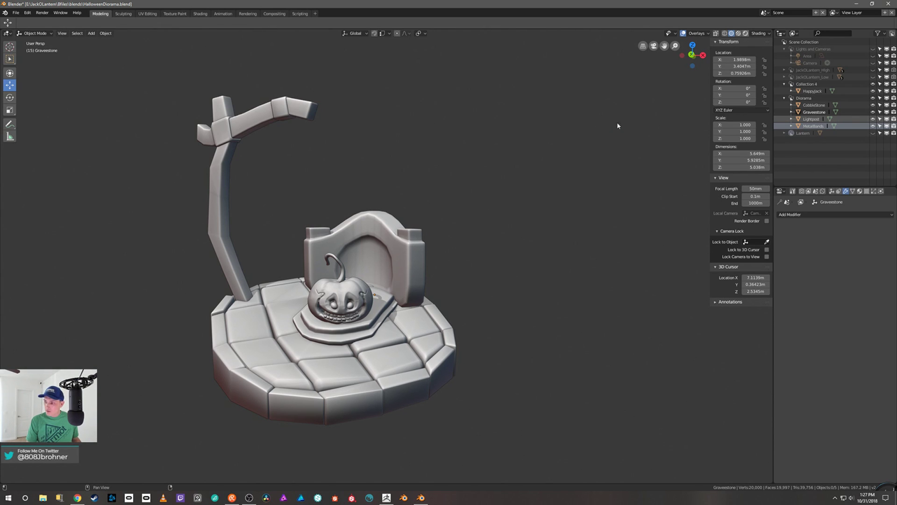
Switch the viewport to rendered shading and show the area light of the Lights and Cameras collection.
left_click(746, 33)
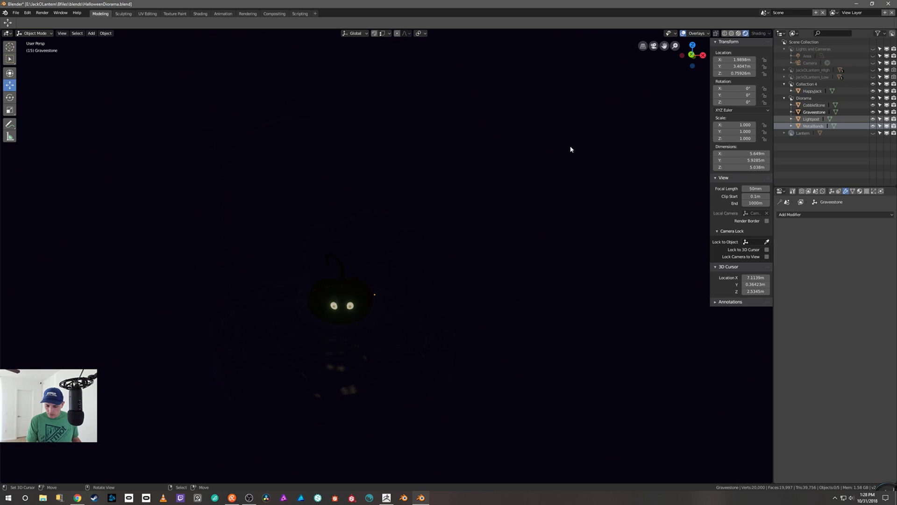
middle_click_drag(563, 148, 574, 162)
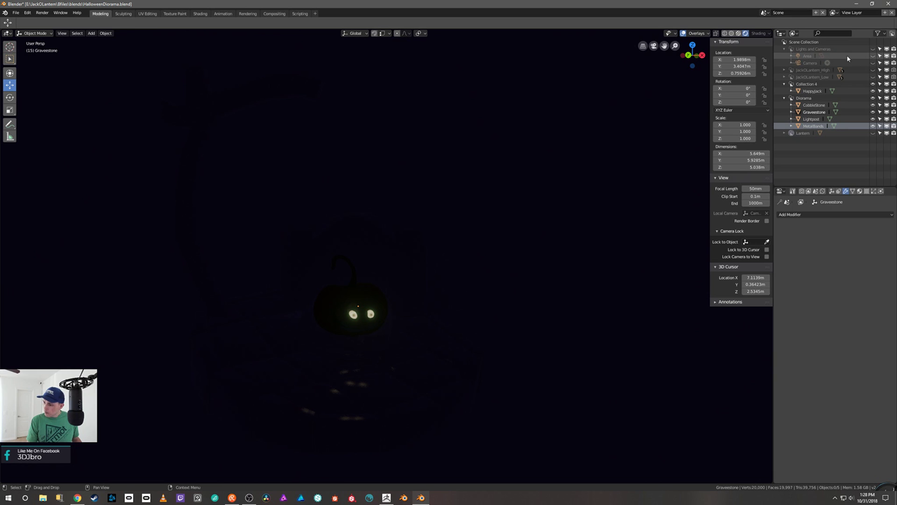
left_click(872, 56)
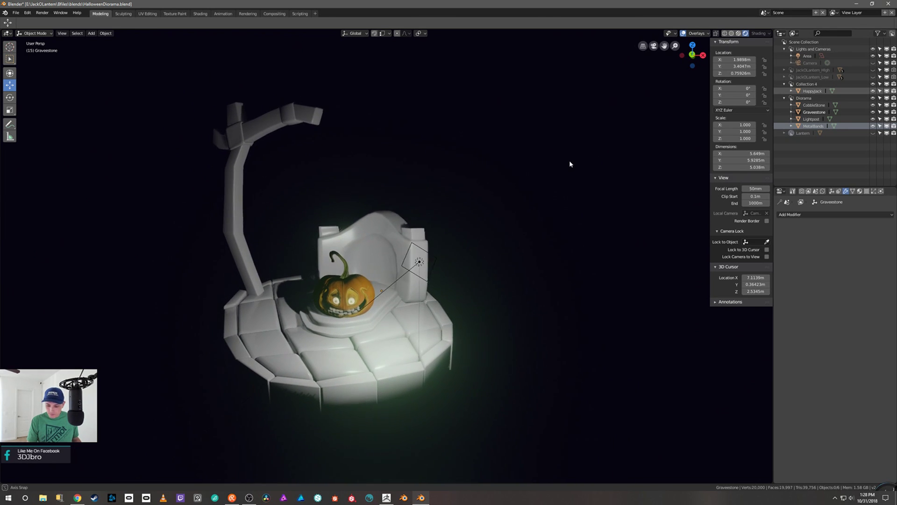
middle_click_drag(575, 161, 580, 161)
scroll(577, 165, "down", 2)
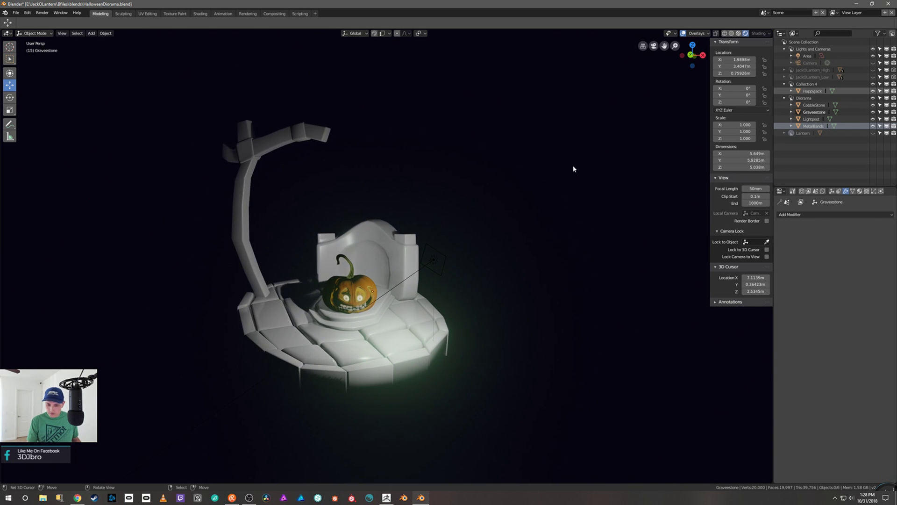
Change the scene's render engine to Cycles.
left_click(802, 192)
left_click(860, 214)
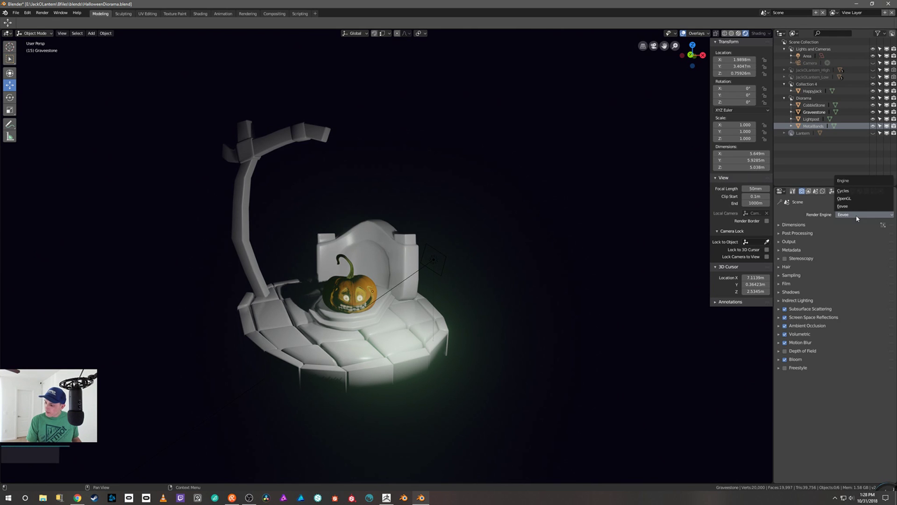
key("Return")
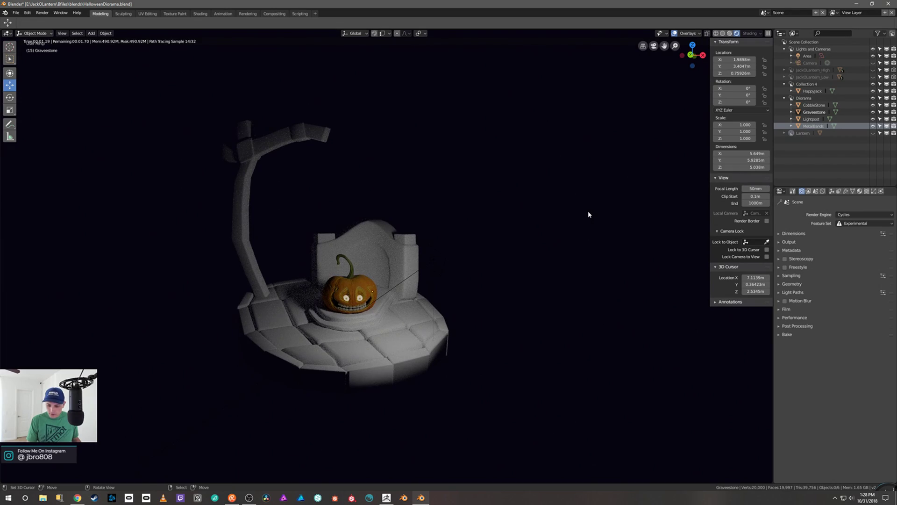
Examine the Cycles-rendered pumpkin and diorama from the front, the side and close up.
scroll(588, 212, "up", 4)
middle_click_drag(589, 214, 590, 197)
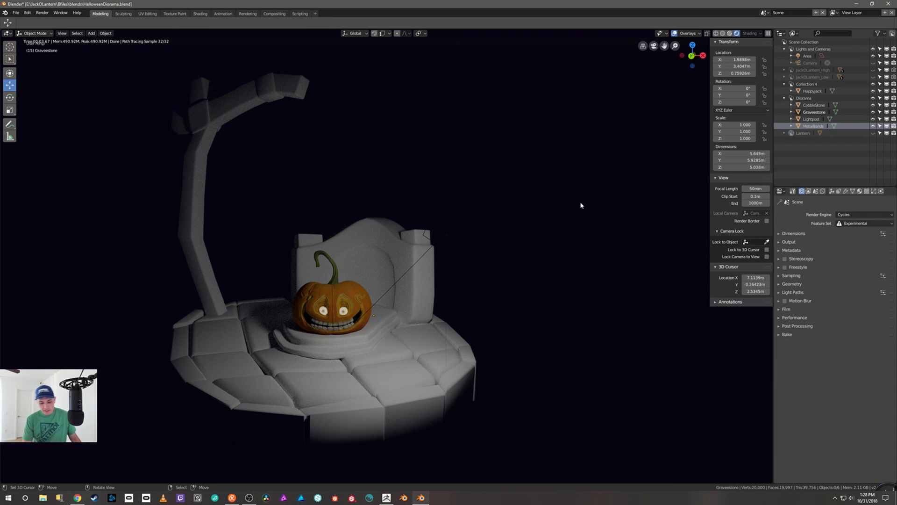
middle_click_drag(570, 184, 566, 189)
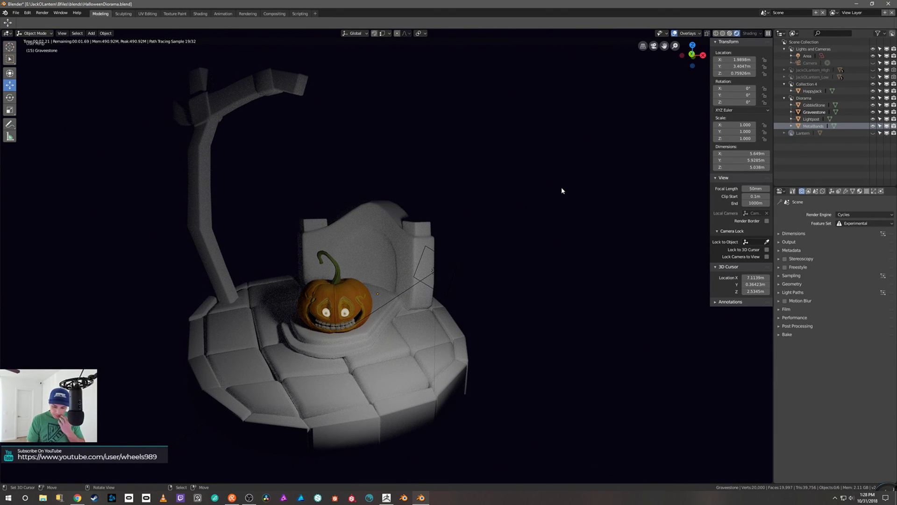
middle_click_drag(562, 188, 481, 159)
key("KP_3")
scroll(527, 178, "up", 3)
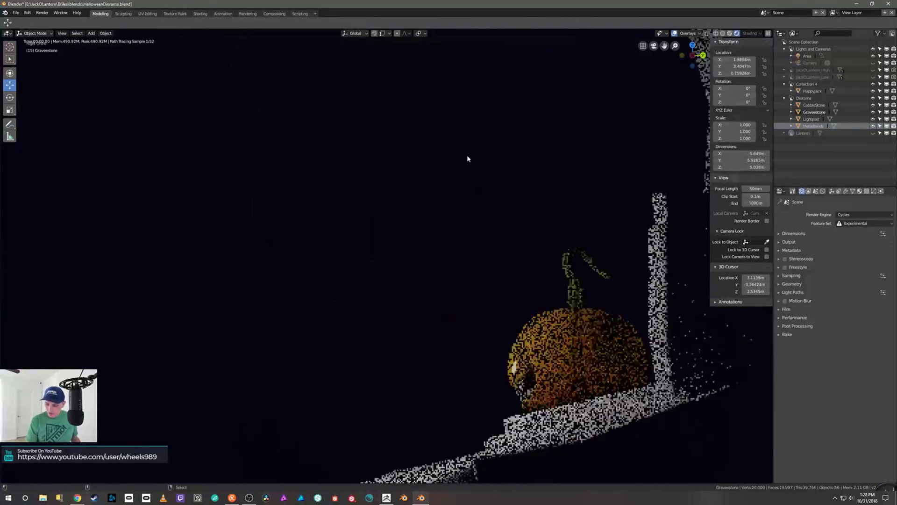
middle_click_drag(422, 167, 451, 96)
scroll(408, 96, "down", 3)
scroll(457, 106, "down", 4)
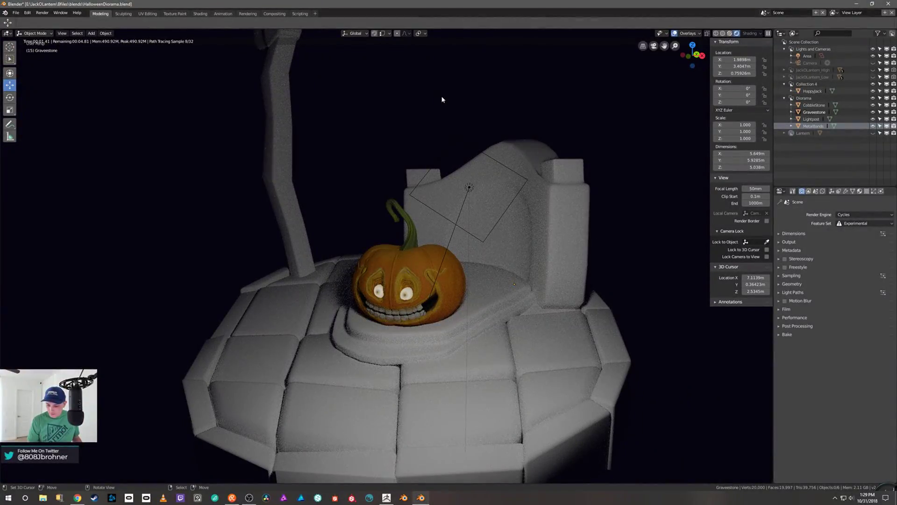
middle_click_drag(442, 99, 448, 100)
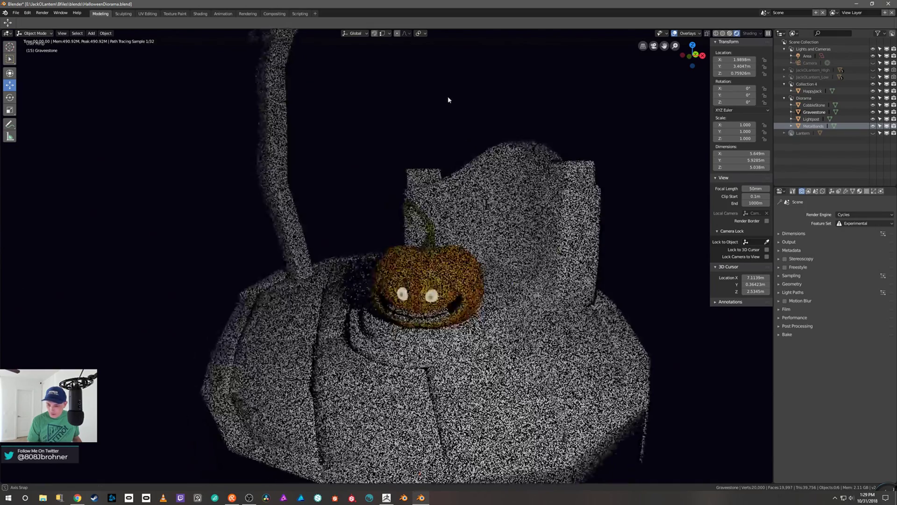
scroll(442, 102, "up", 3)
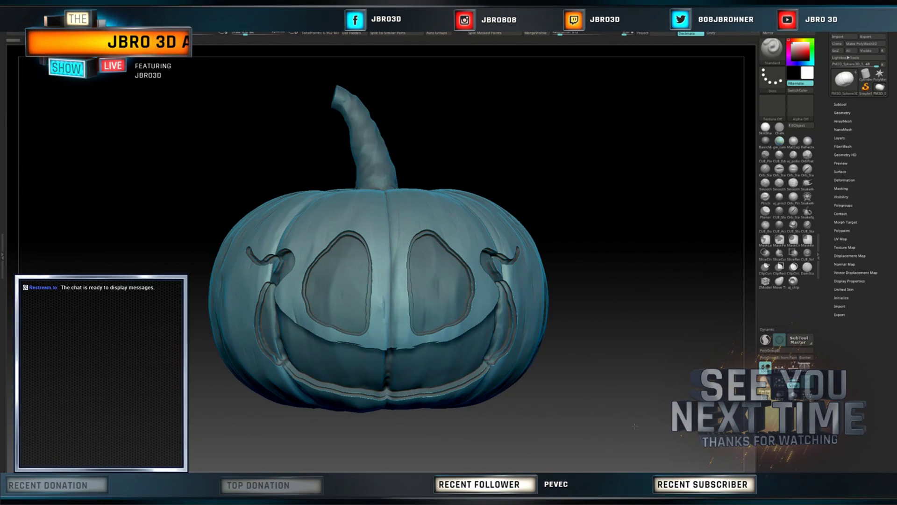
left_click_drag(635, 423, 640, 377)
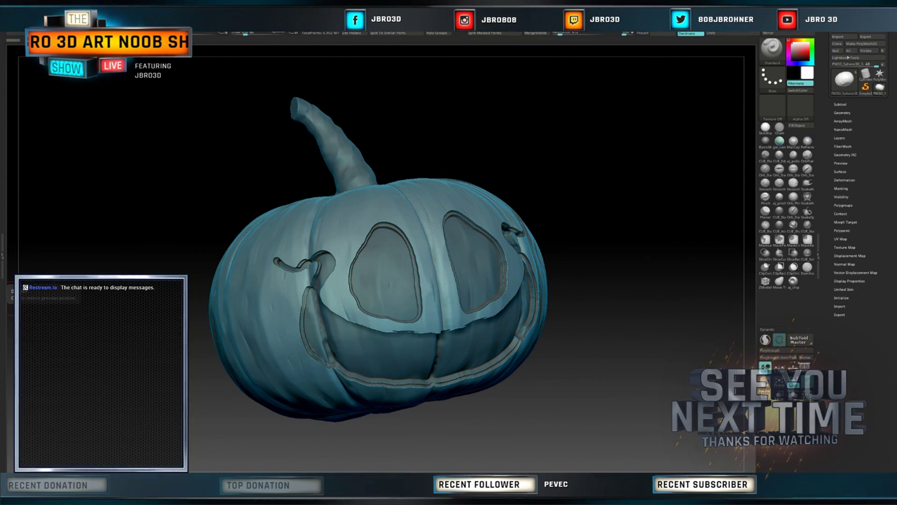
left_click_drag(28, 280, 8, 293, "shift")
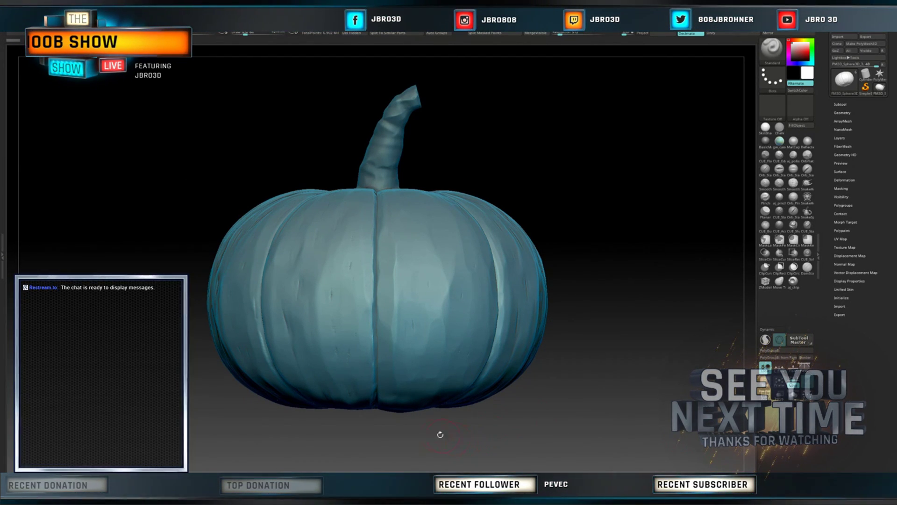
key("shift")
mouse_move(420, 426)
left_mouse_down()
mouse_move(634, 423)
mouse_move(634, 403)
mouse_move(617, 401)
mouse_move(640, 378)
left_mouse_up()
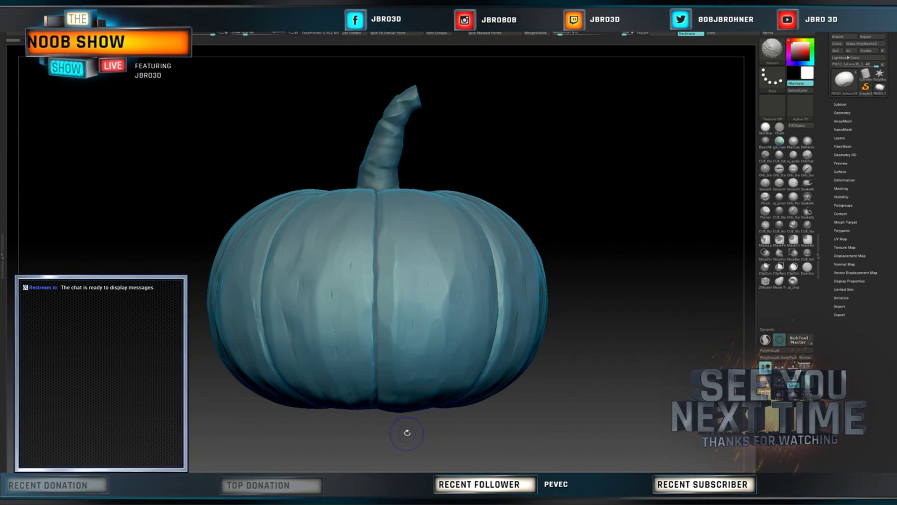
left_click_drag(421, 427, 639, 377)
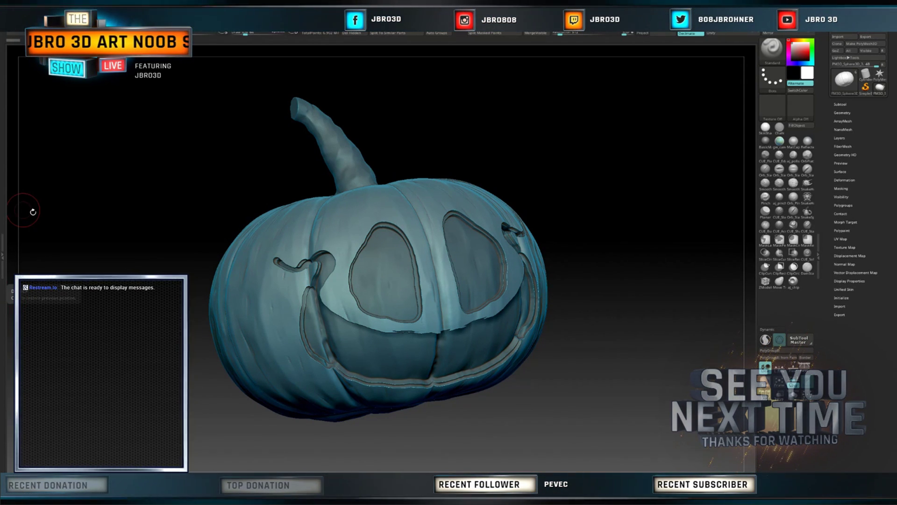
left_click_drag(5, 254, 3, 294, "shift")
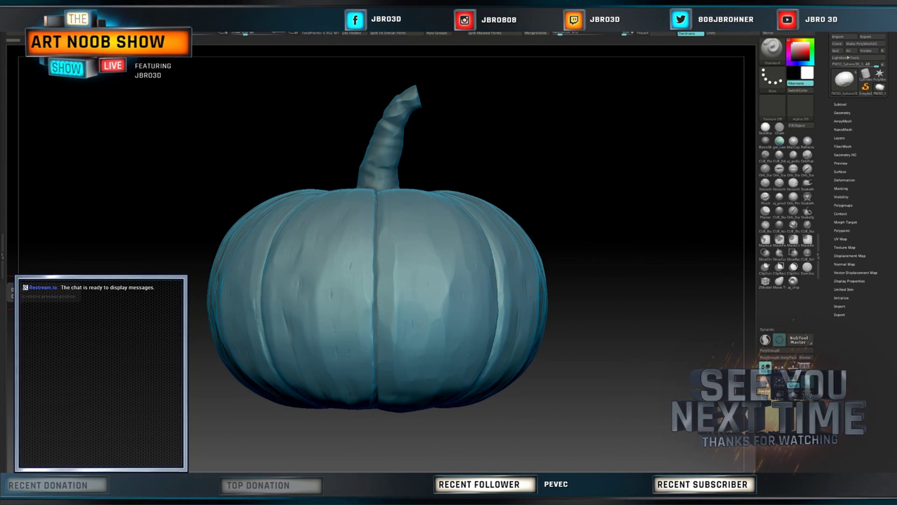
key("shift")
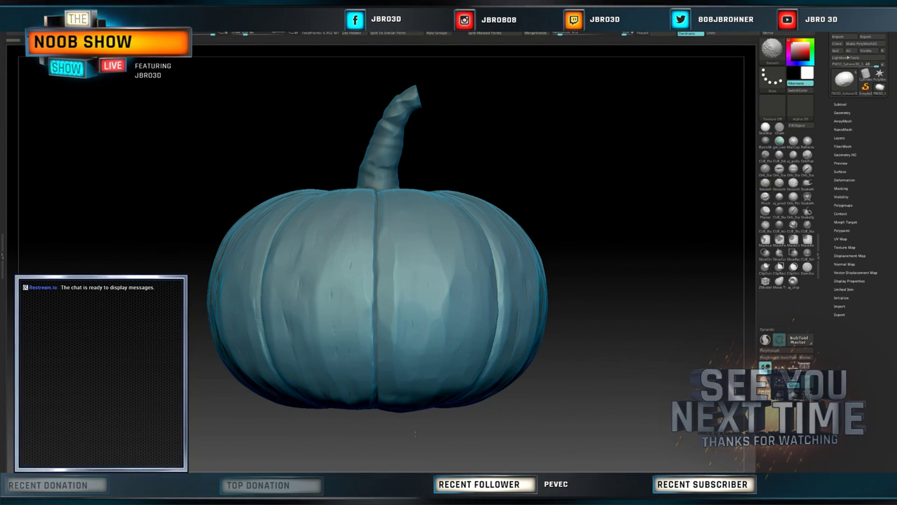